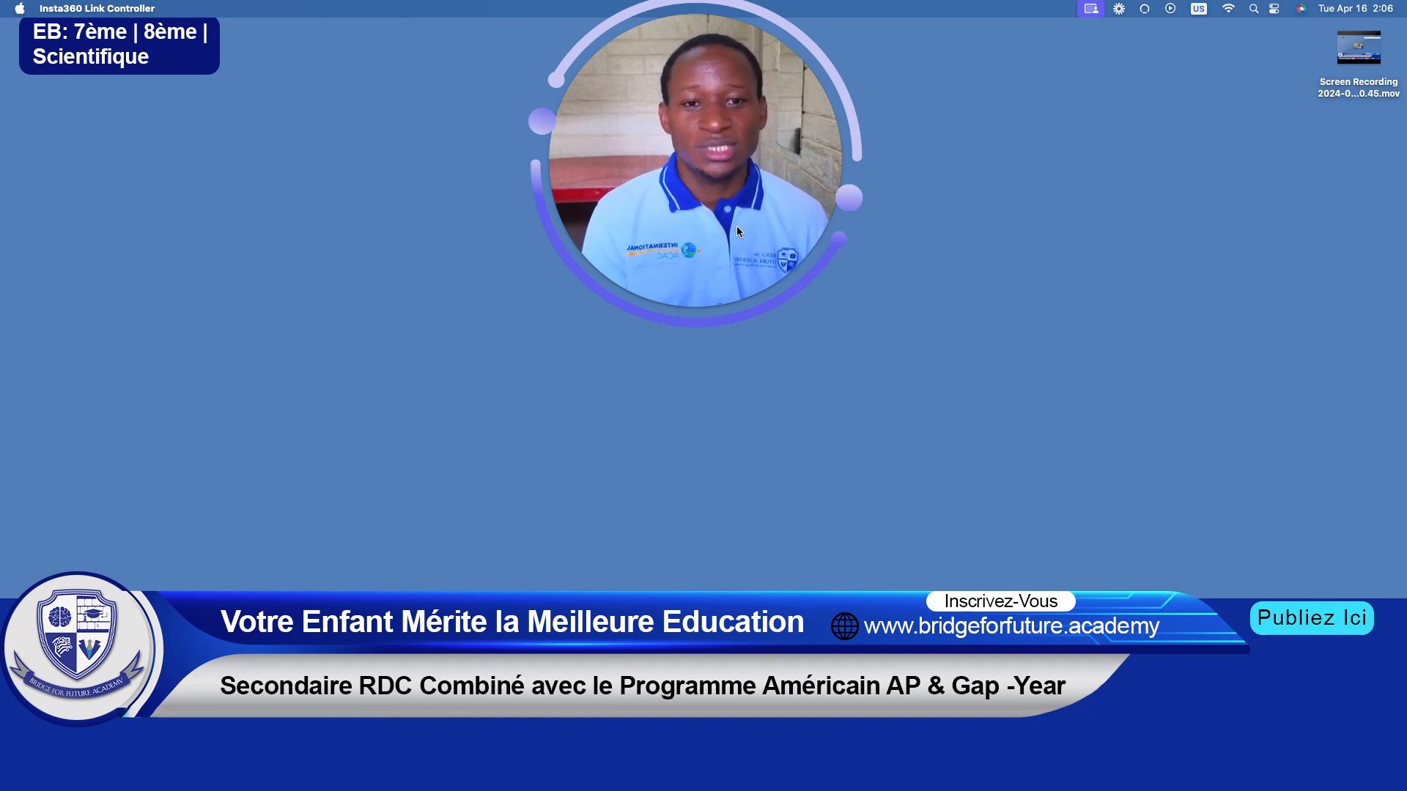
- Open Safari to browse the web
{"action": "mouse_move", "coordinate": [745, 299]}
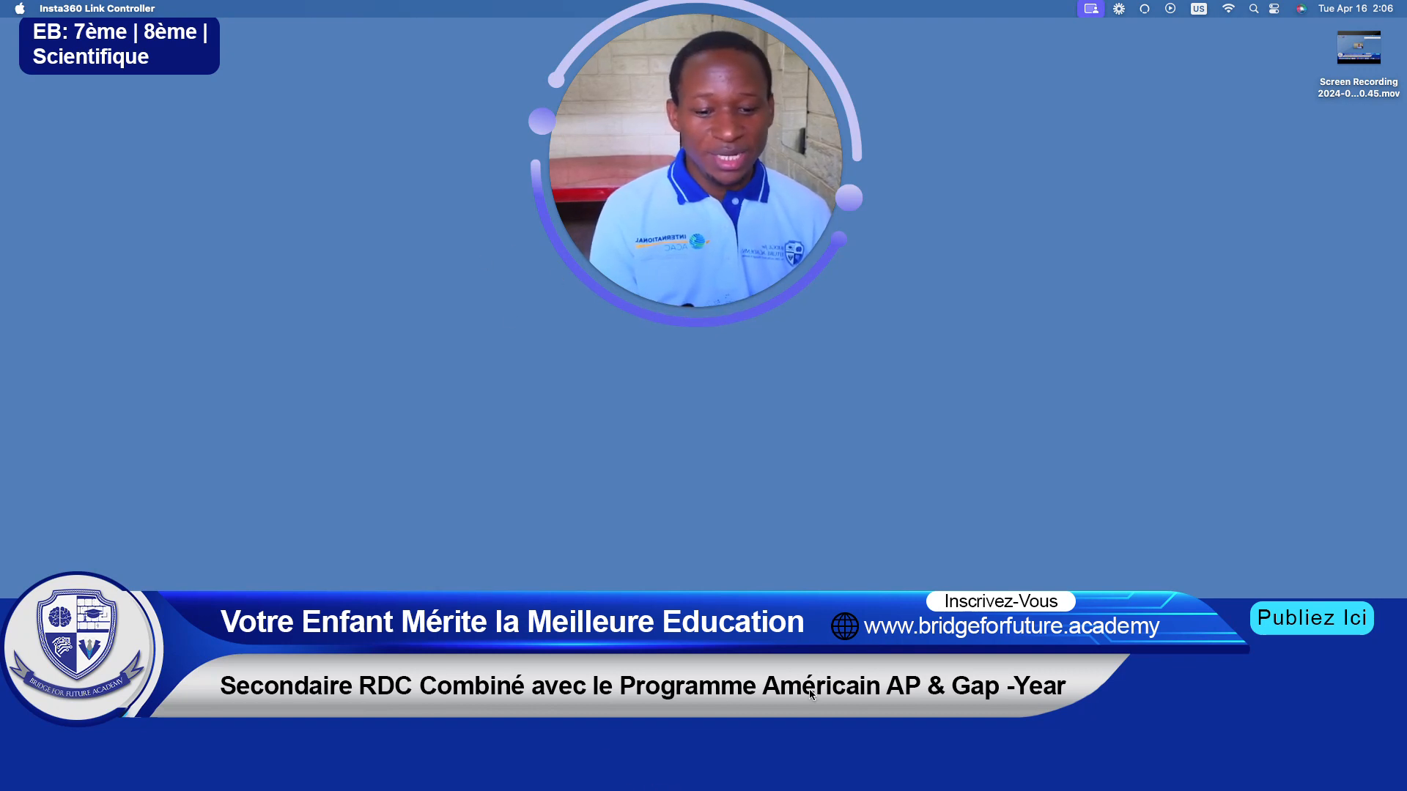
{"action": "left_click", "coordinate": [620, 769]}
{"action": "mouse_move", "coordinate": [644, 777]}
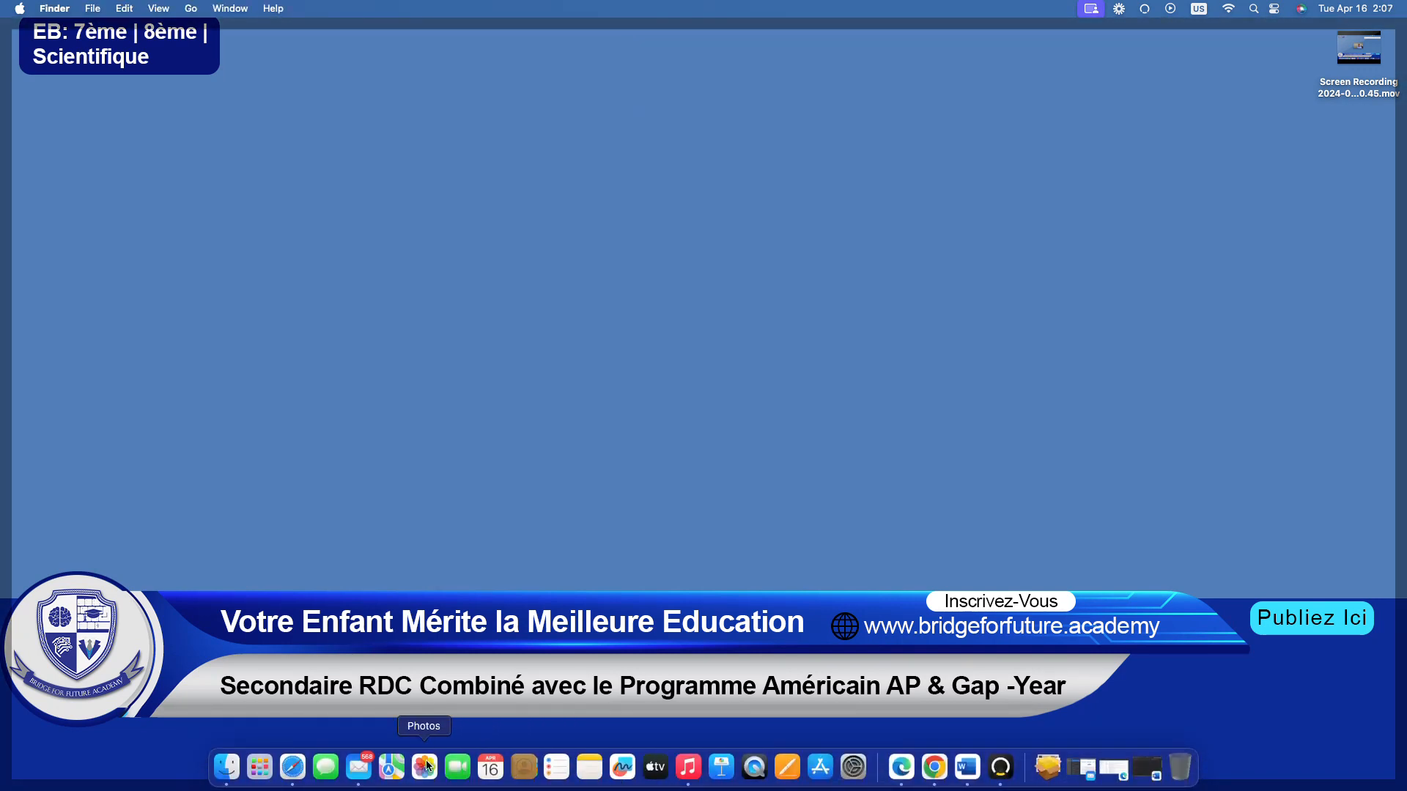
{"action": "left_click", "coordinate": [293, 768]}
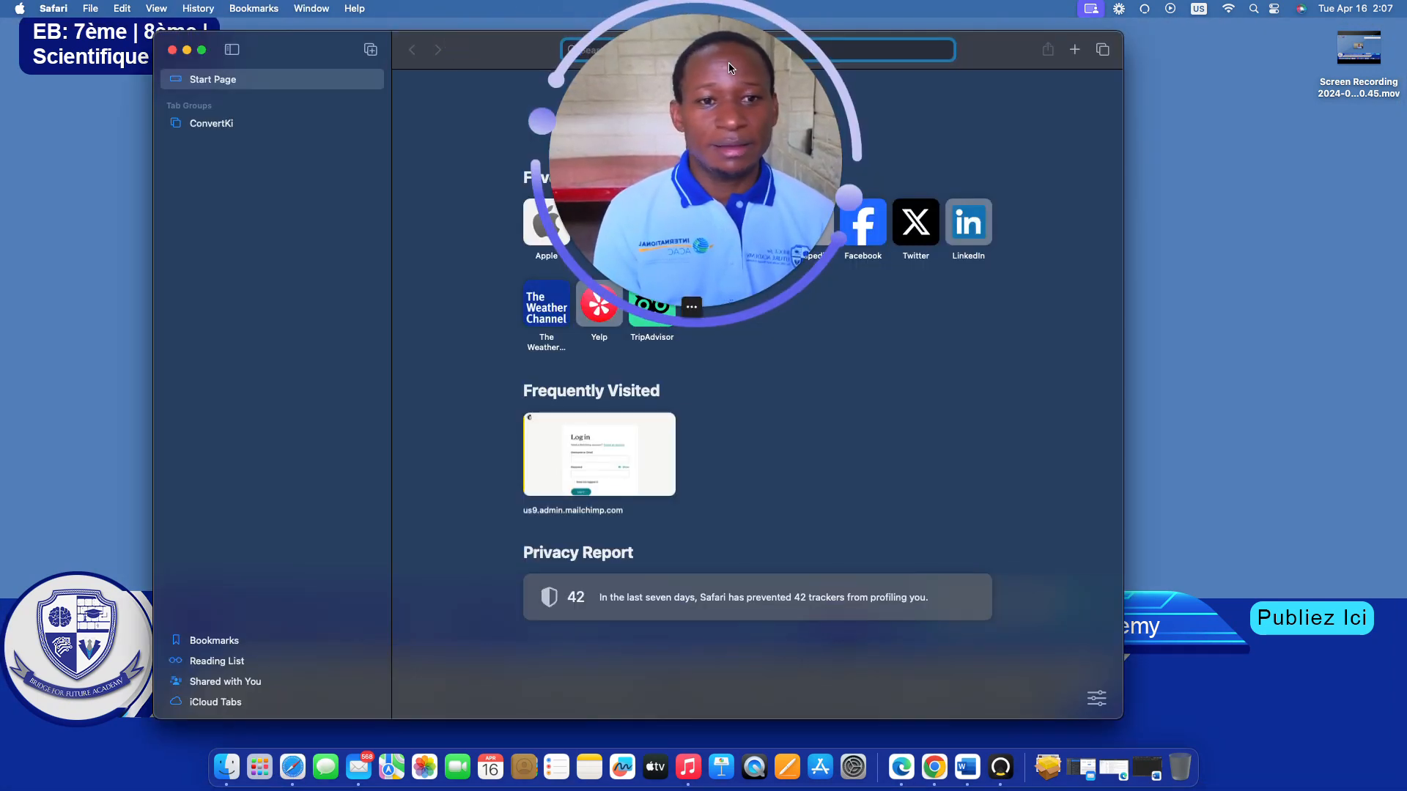
{"action": "left_click_drag", "start_coordinate": [668, 62], "coordinate": [870, 291]}
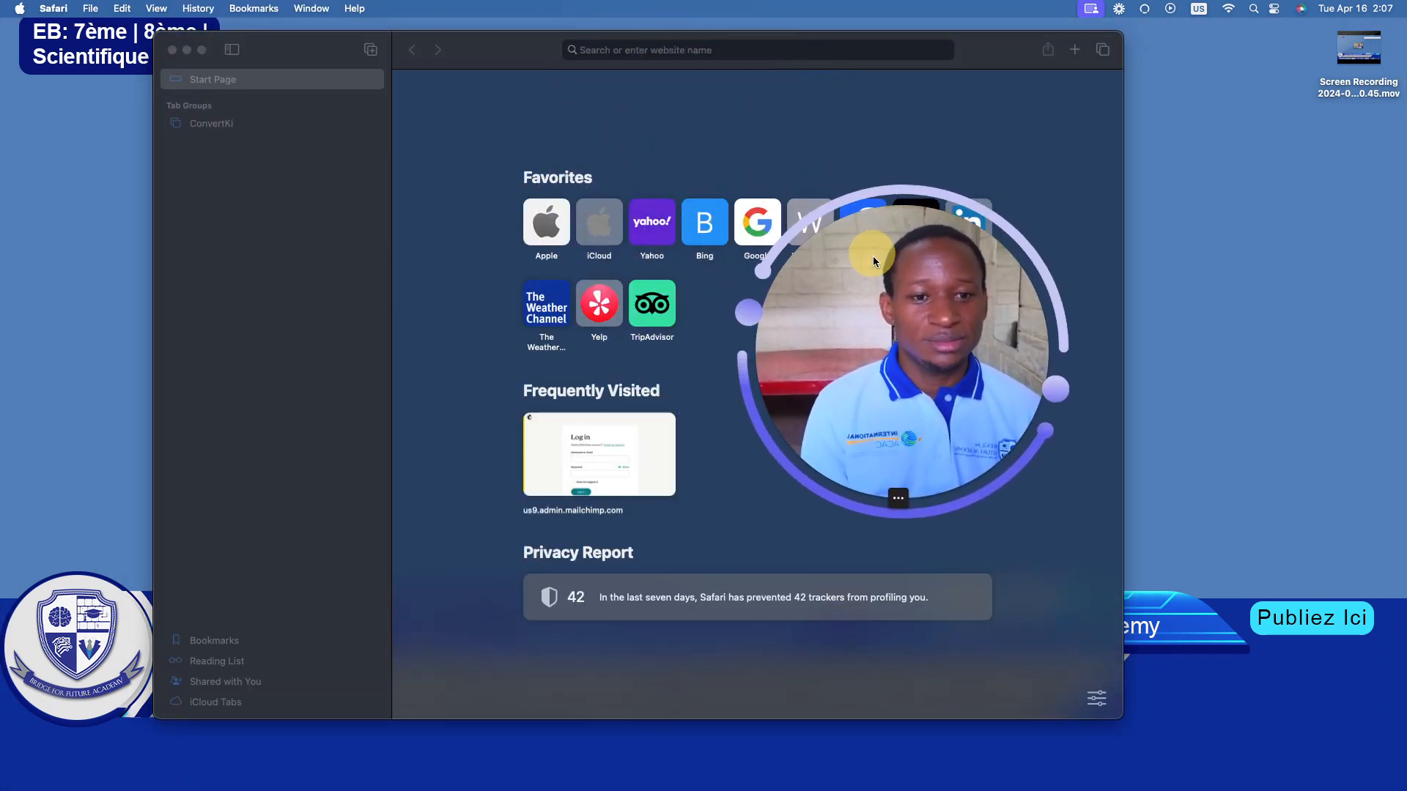
{"action": "left_click", "coordinate": [584, 45]}
{"action": "type", "text": "www."}
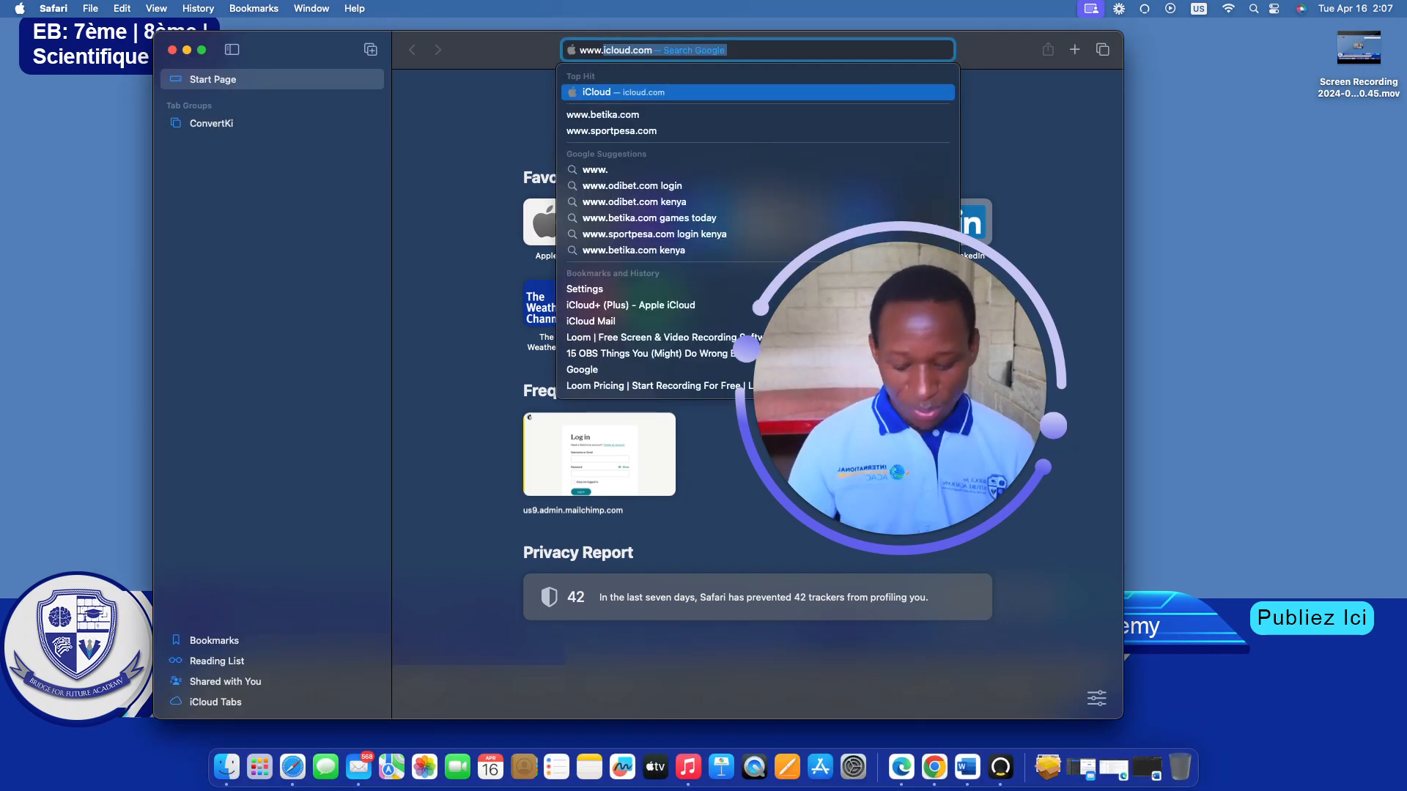
{"action": "type", "text": "bridgeforfutre"}
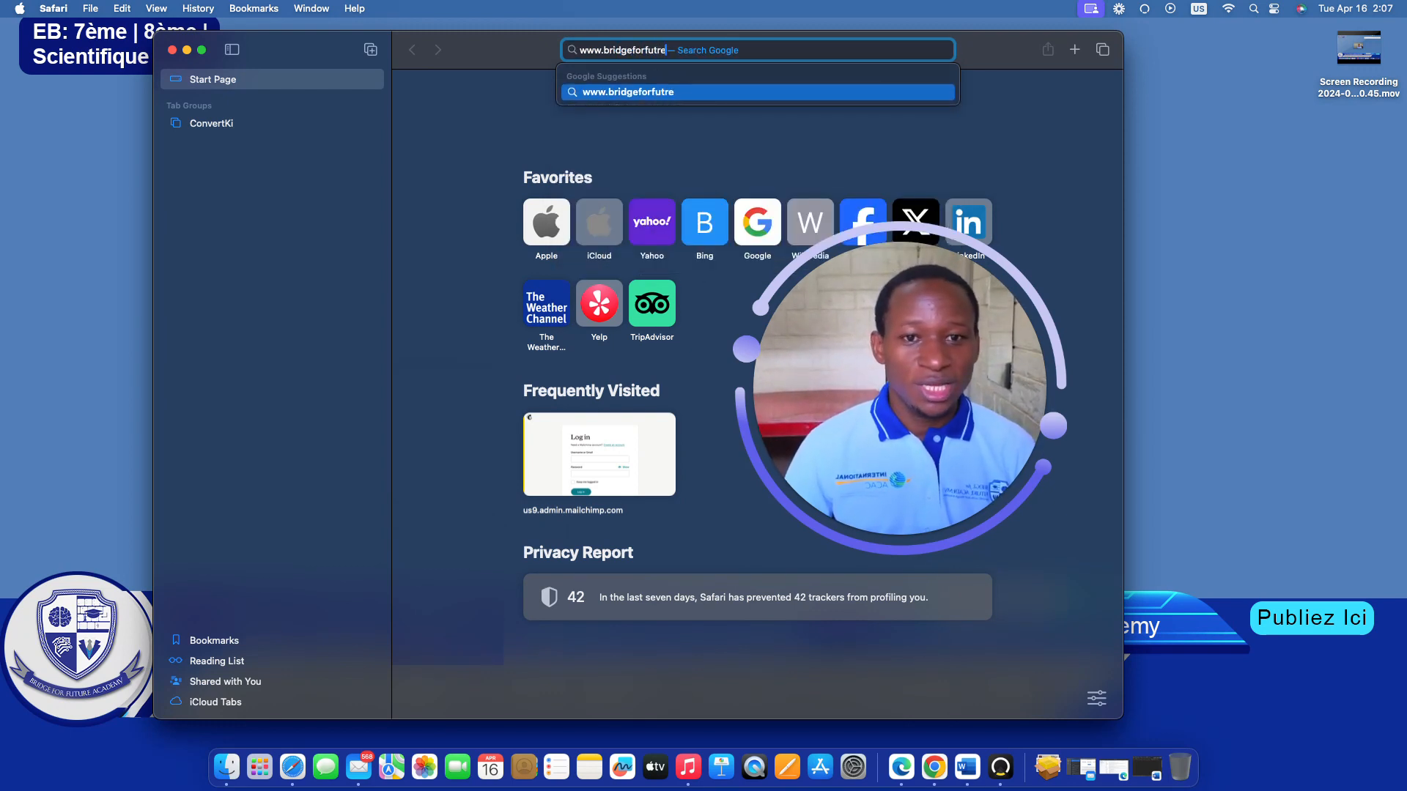
{"action": "key", "text": "BackSpace"}
{"action": "key", "text": "BackSpace"}
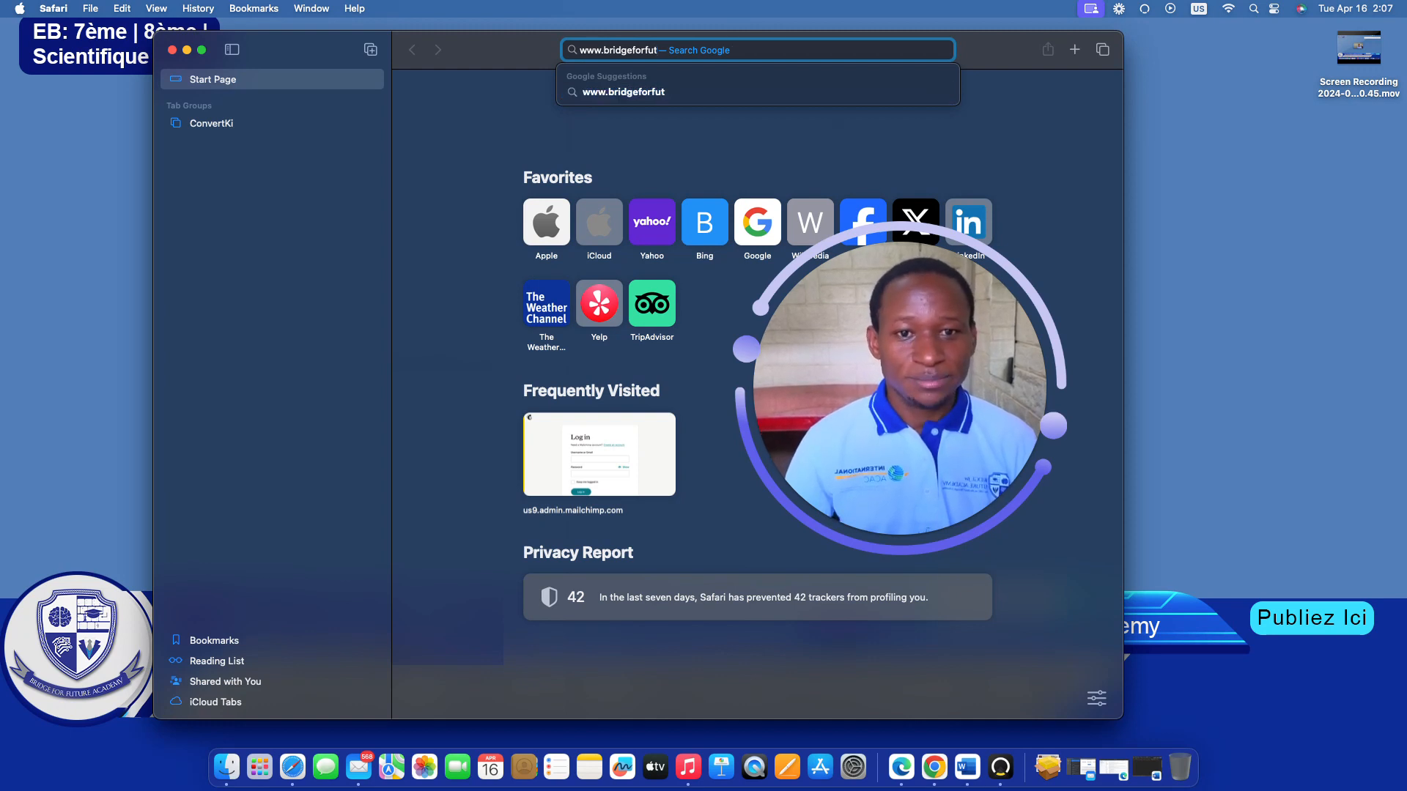
{"action": "type", "text": "ure0"}
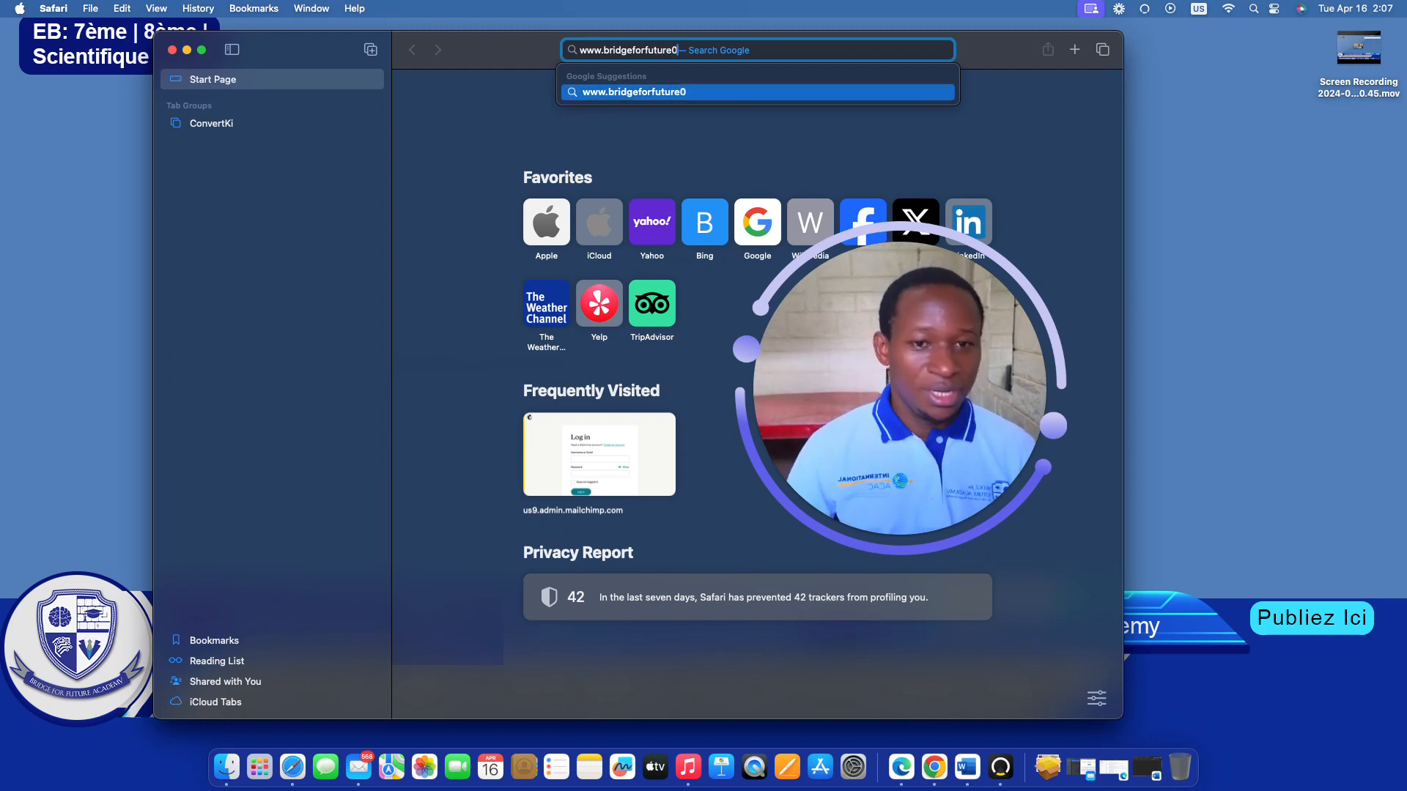
{"action": "key", "text": "BackSpace"}
{"action": "type", "text": ".a"}
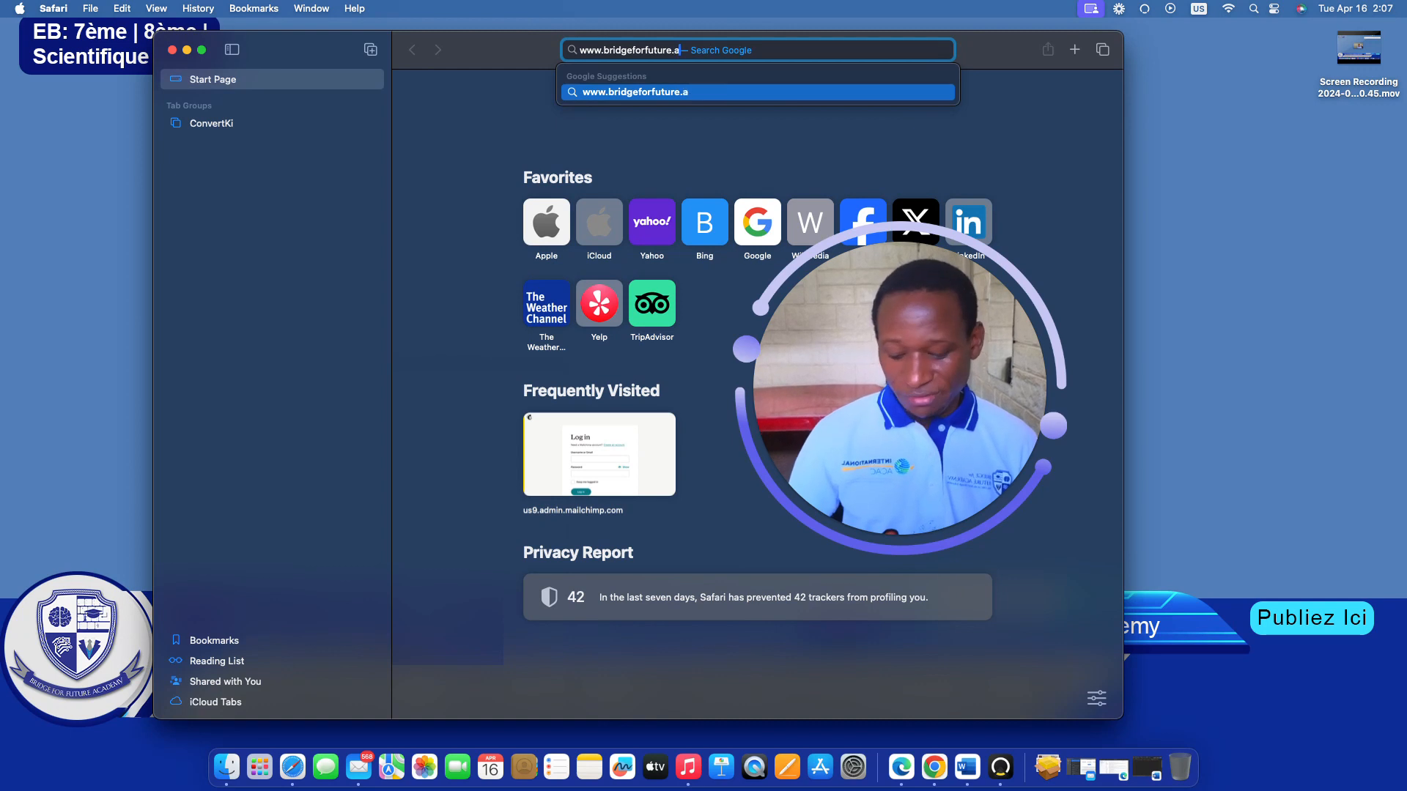
{"action": "type", "text": "cademy"}
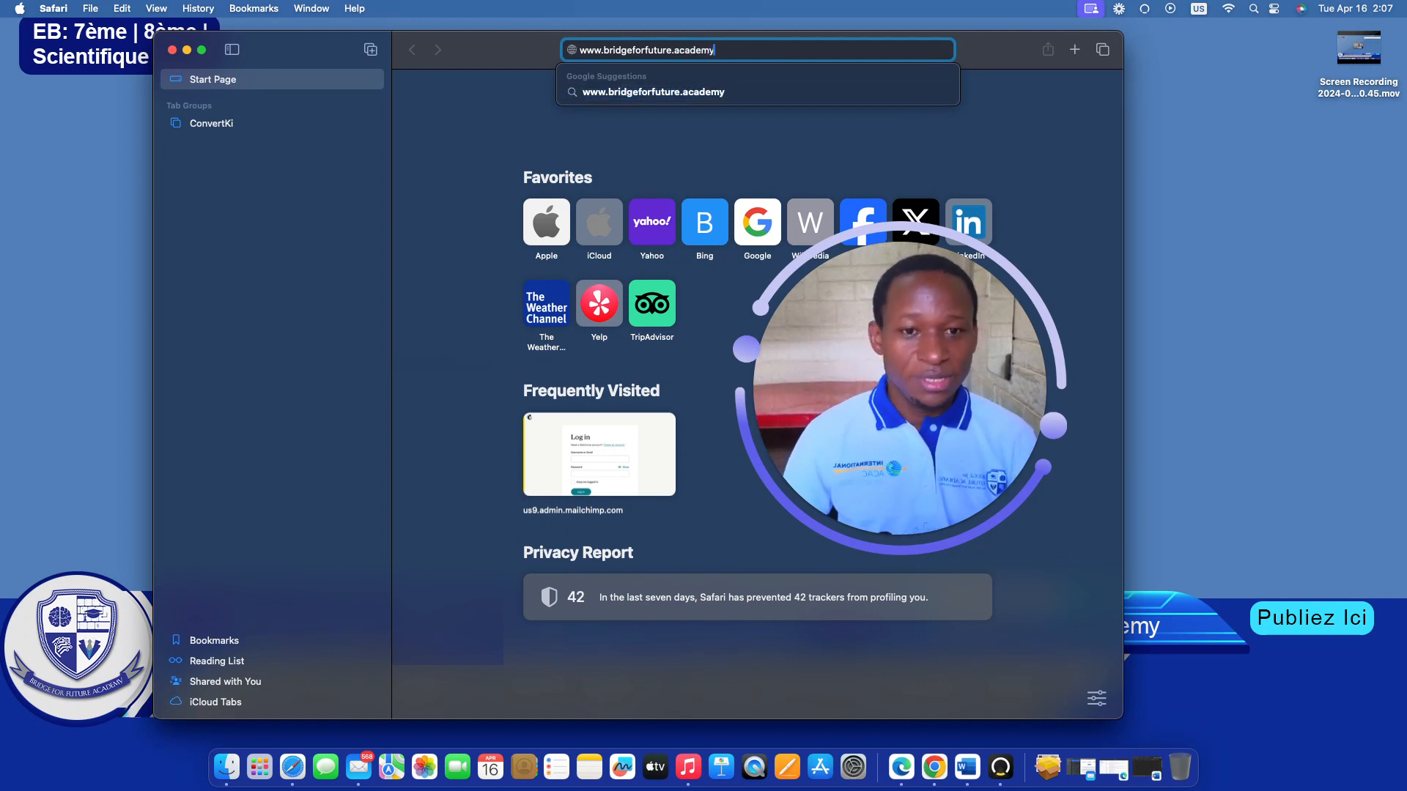
{"action": "key", "text": "Return"}
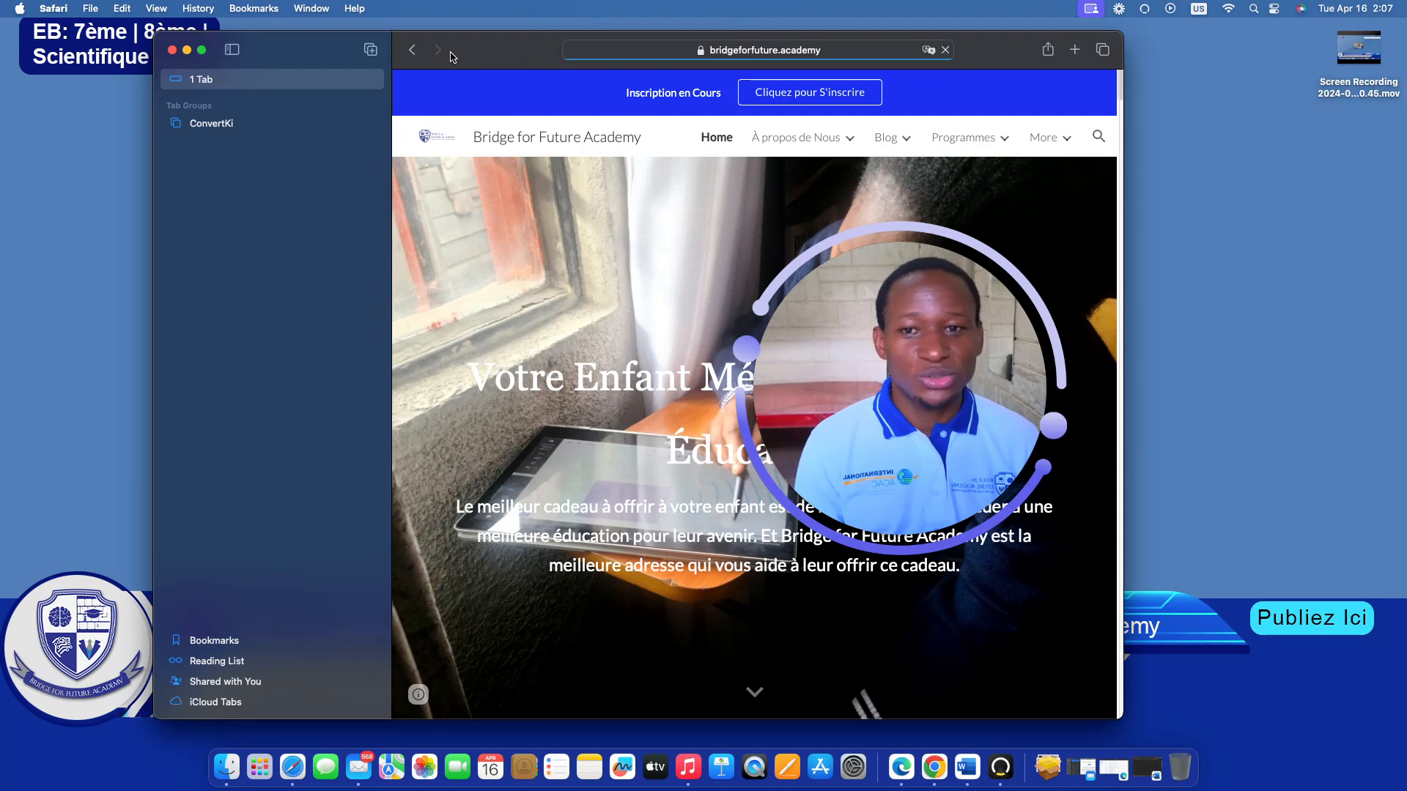
- Make the browser window full screen, then shrink the camera bubble and park it over the sidebar, clear of the page
{"action": "left_click", "coordinate": [202, 50]}
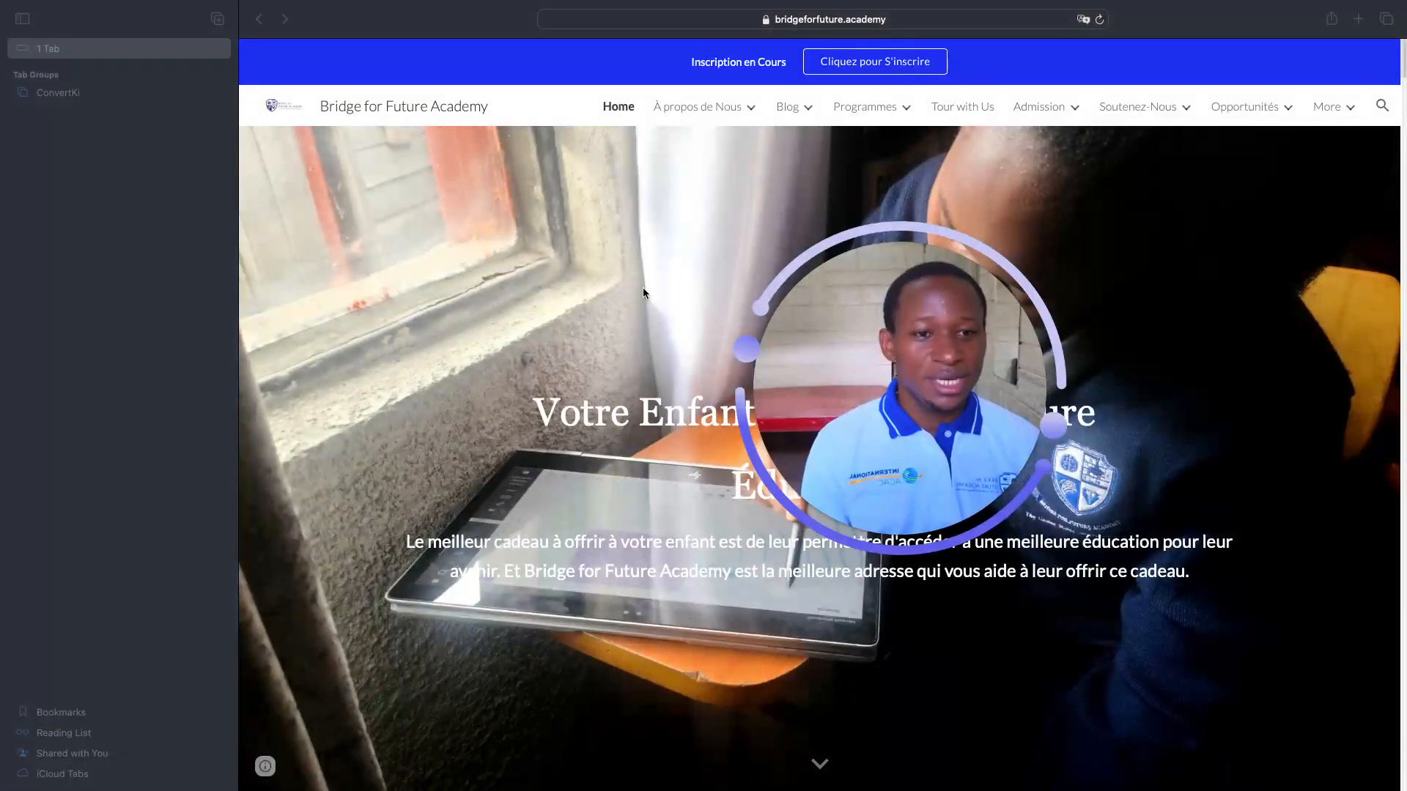
{"action": "left_click_drag", "start_coordinate": [679, 332], "coordinate": [92, 473]}
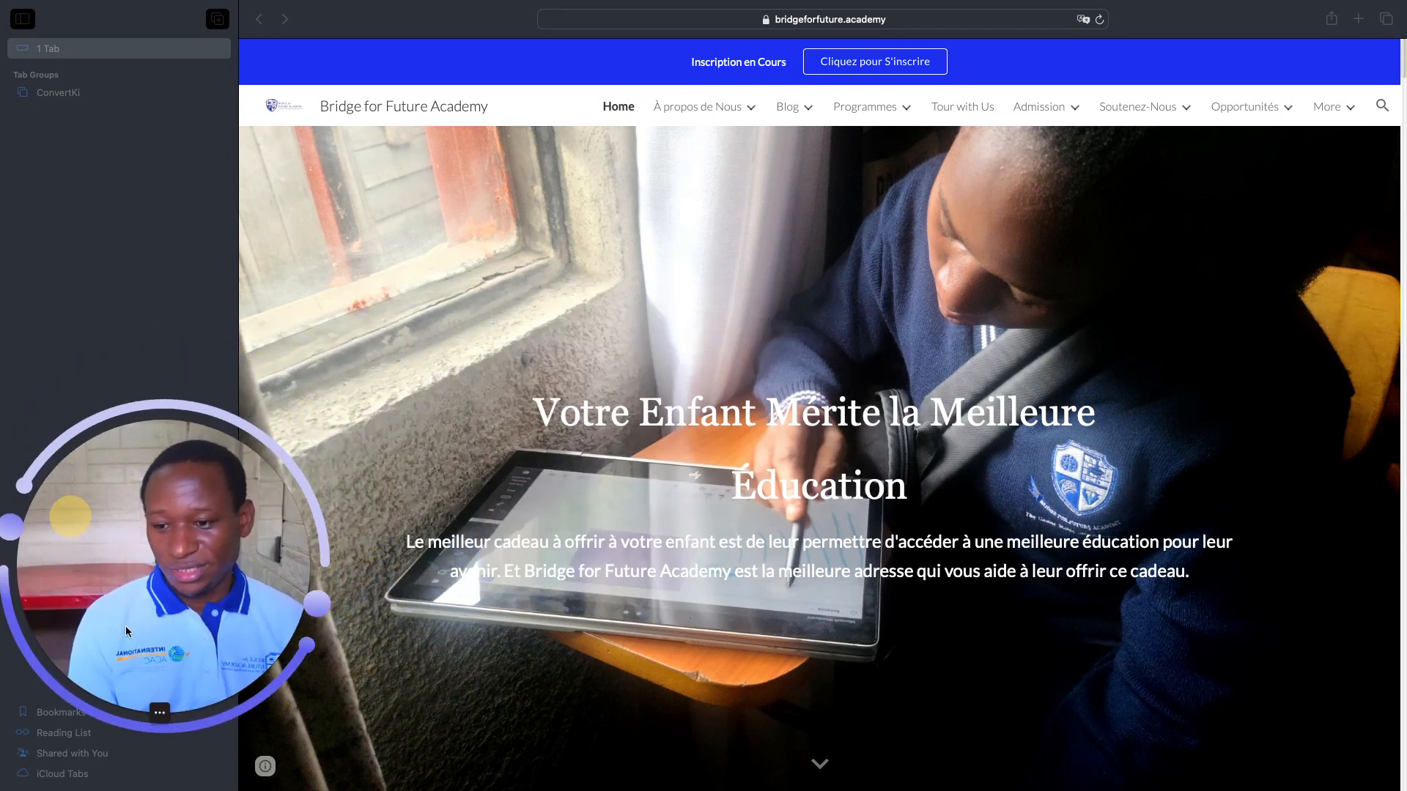
{"action": "left_click", "coordinate": [144, 715]}
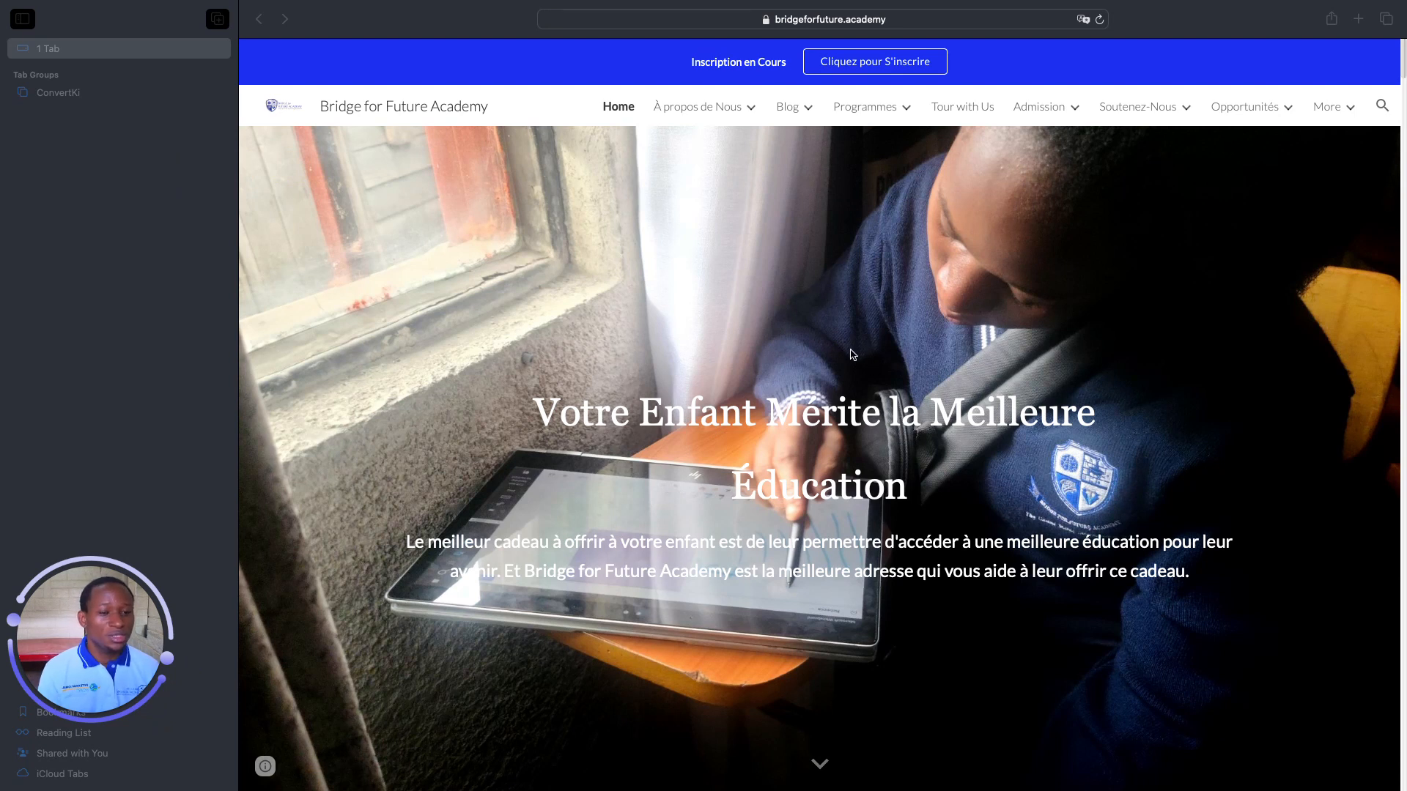
{"action": "scroll", "coordinate": [853, 354], "scroll_direction": "down", "scroll_amount": 1}
{"action": "scroll", "coordinate": [848, 343], "scroll_direction": "down", "scroll_amount": 4}
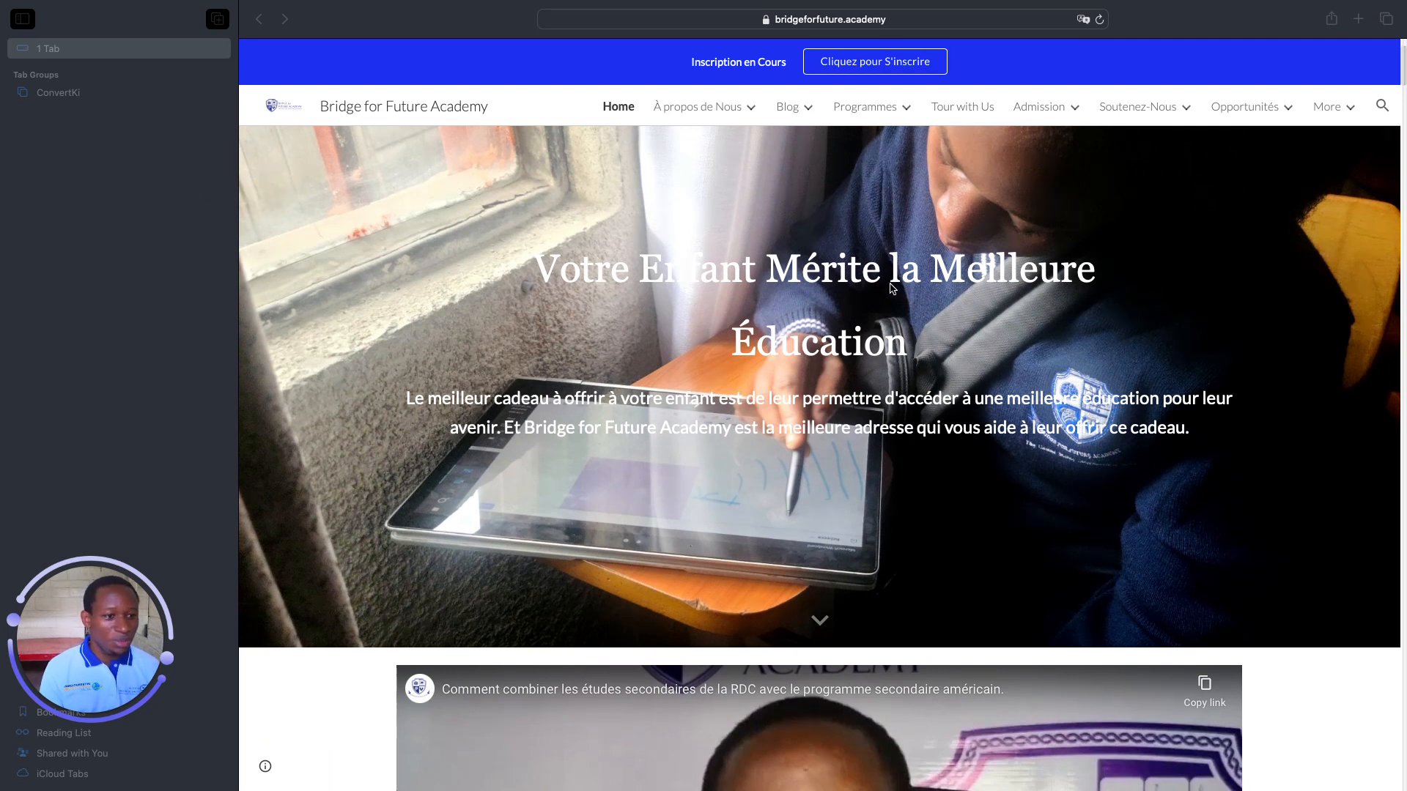
{"action": "scroll", "coordinate": [745, 113], "scroll_direction": "up", "scroll_amount": 4}
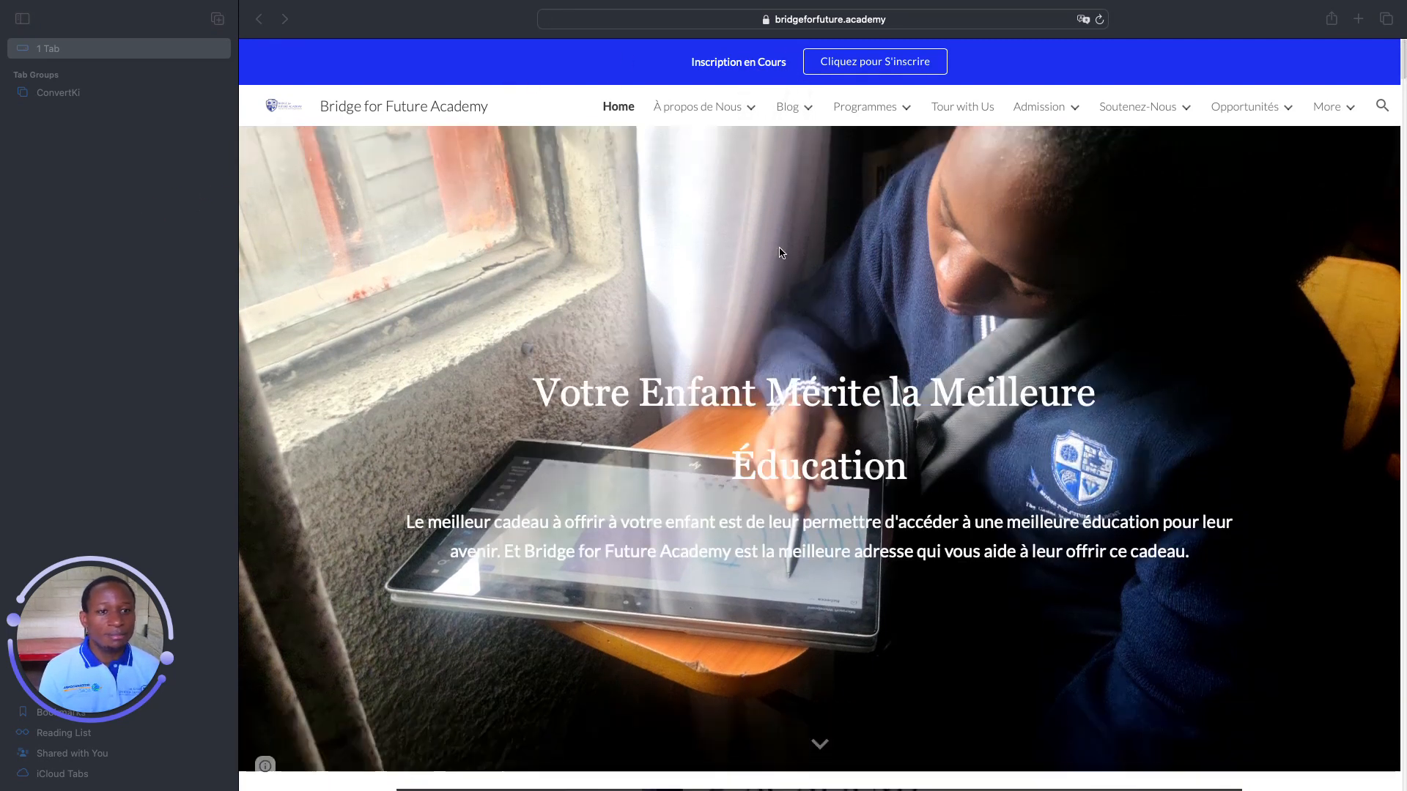
{"action": "left_click", "coordinate": [718, 97]}
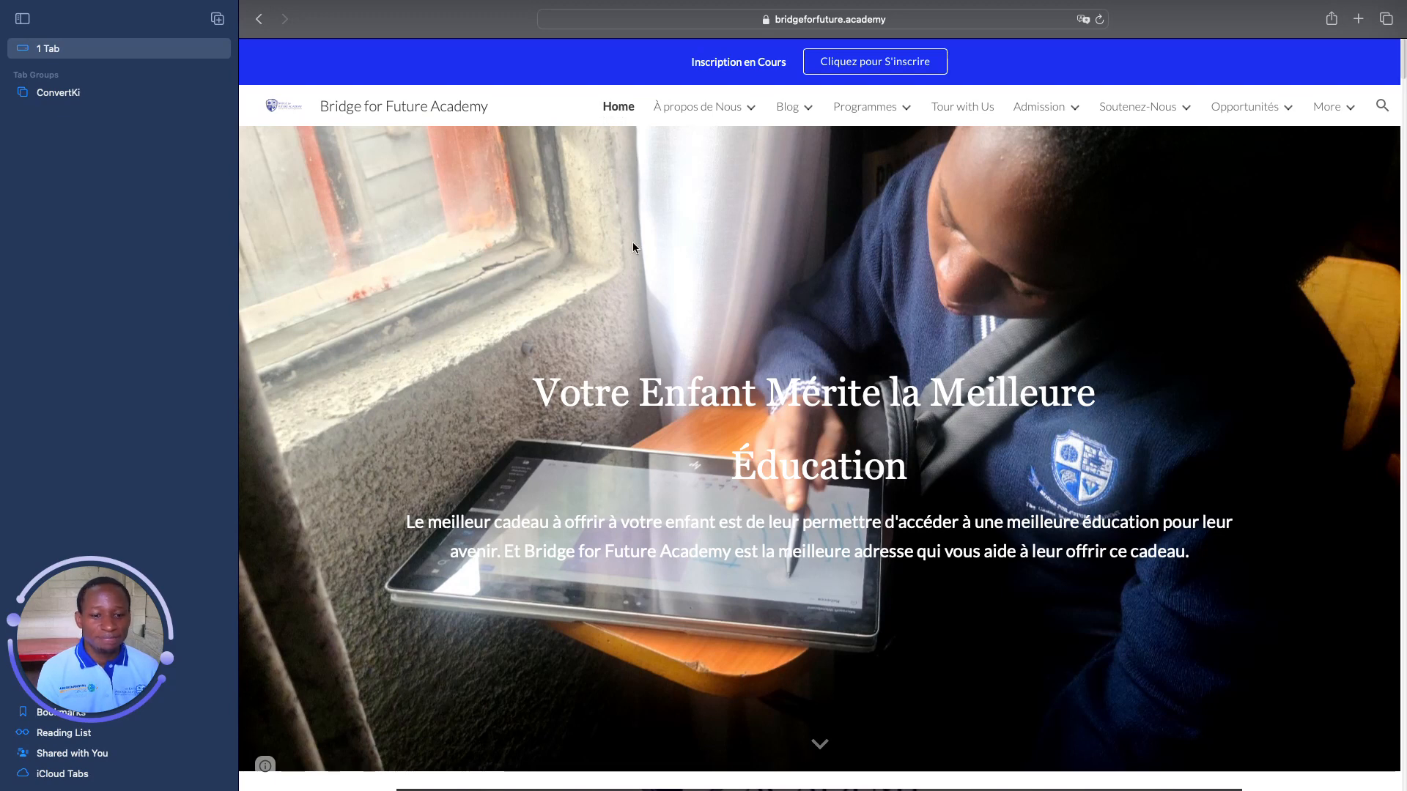
{"action": "scroll", "coordinate": [623, 264], "scroll_direction": "down", "scroll_amount": 6}
{"action": "scroll", "coordinate": [625, 265], "scroll_direction": "up", "scroll_amount": 7}
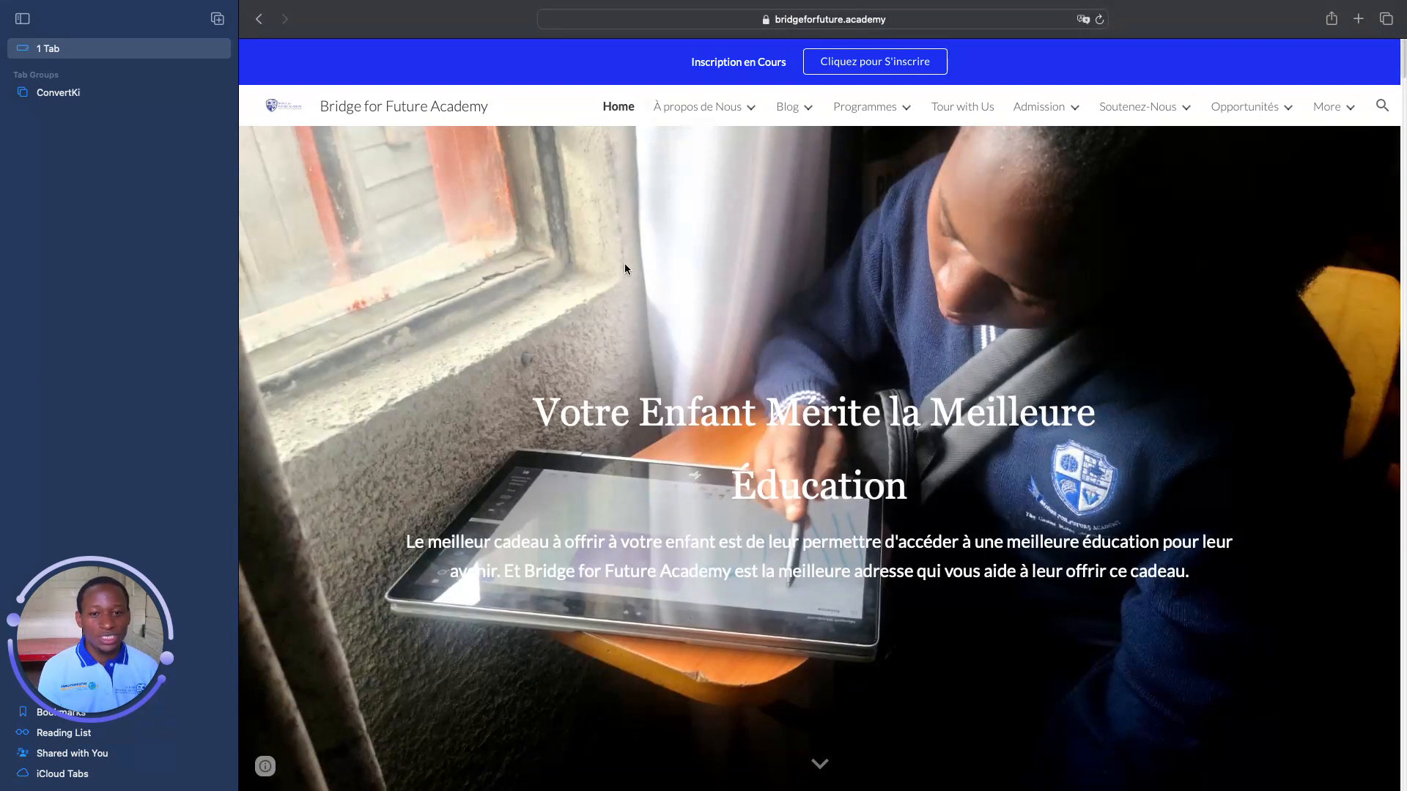
{"action": "scroll", "coordinate": [644, 305], "scroll_direction": "down", "scroll_amount": 5}
{"action": "scroll", "coordinate": [622, 311], "scroll_direction": "up", "scroll_amount": 5}
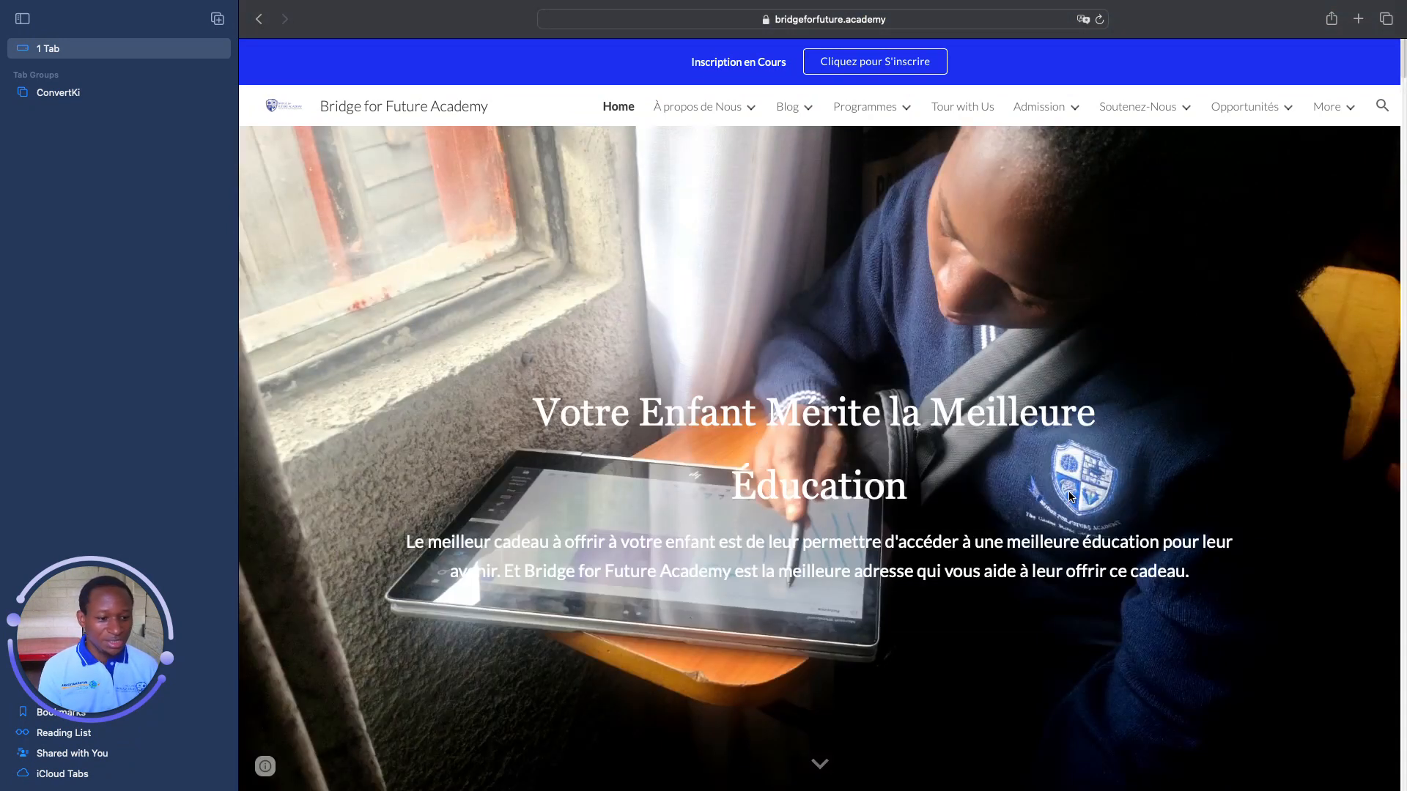
- Review the home page from Ce que Nous Faisons, Mission and Vision through Programmes 2023 - 2024 to À Propos de l'Academy
{"action": "scroll", "coordinate": [792, 441], "scroll_direction": "down", "scroll_amount": 2}
{"action": "scroll", "coordinate": [792, 441], "scroll_direction": "down", "scroll_amount": 4}
{"action": "scroll", "coordinate": [941, 503], "scroll_direction": "down", "scroll_amount": 10}
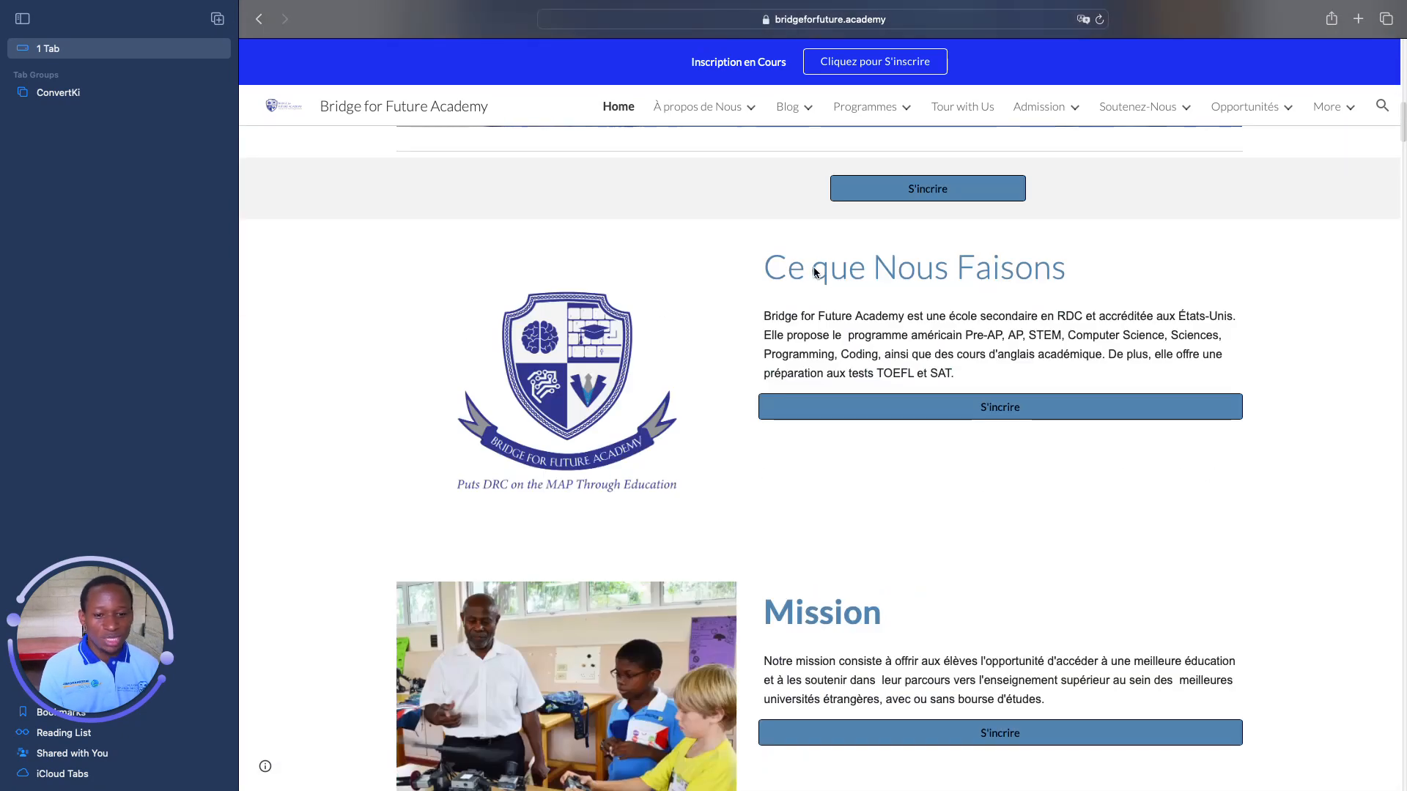
{"action": "scroll", "coordinate": [836, 575], "scroll_direction": "down", "scroll_amount": 13}
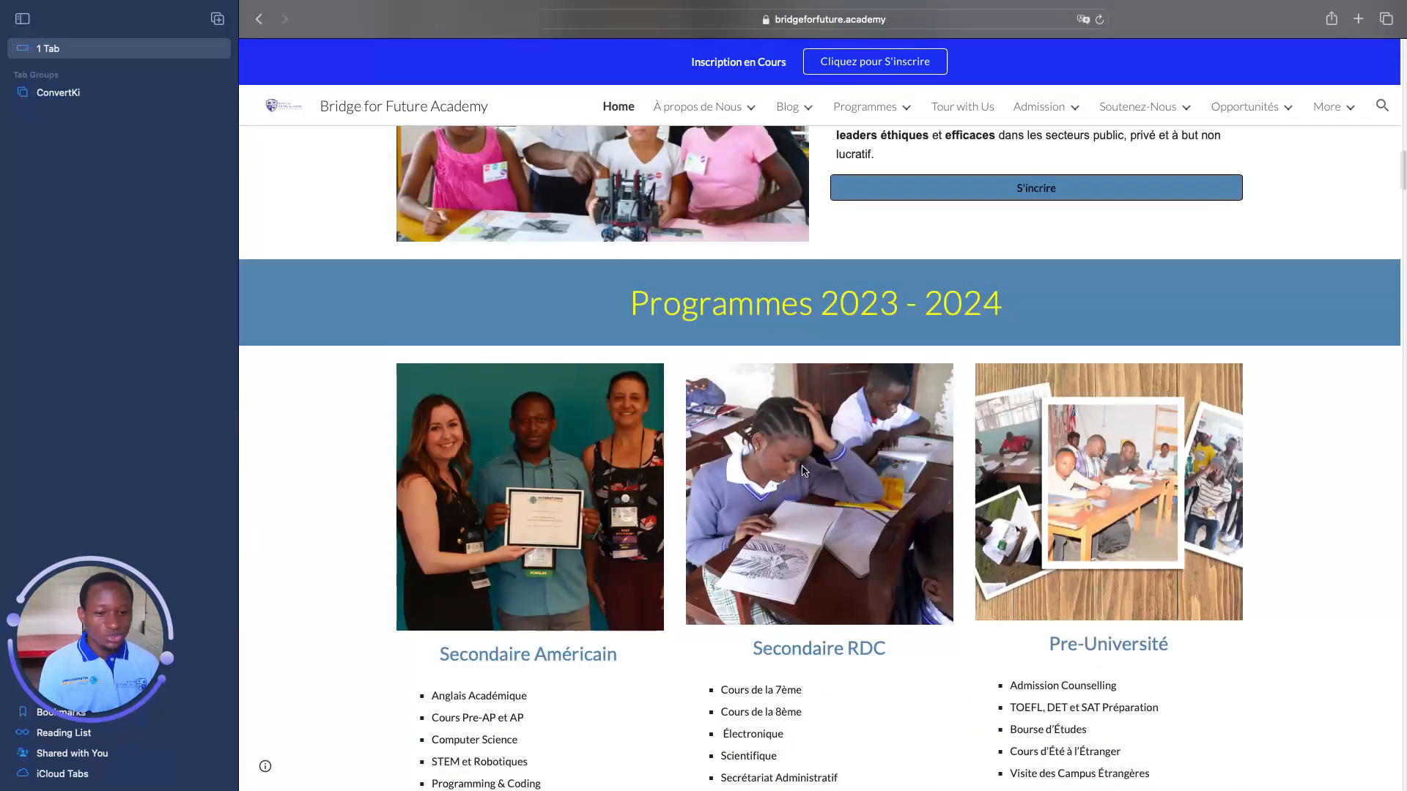
{"action": "scroll", "coordinate": [806, 480], "scroll_direction": "up", "scroll_amount": 8}
{"action": "scroll", "coordinate": [806, 483], "scroll_direction": "down", "scroll_amount": 4}
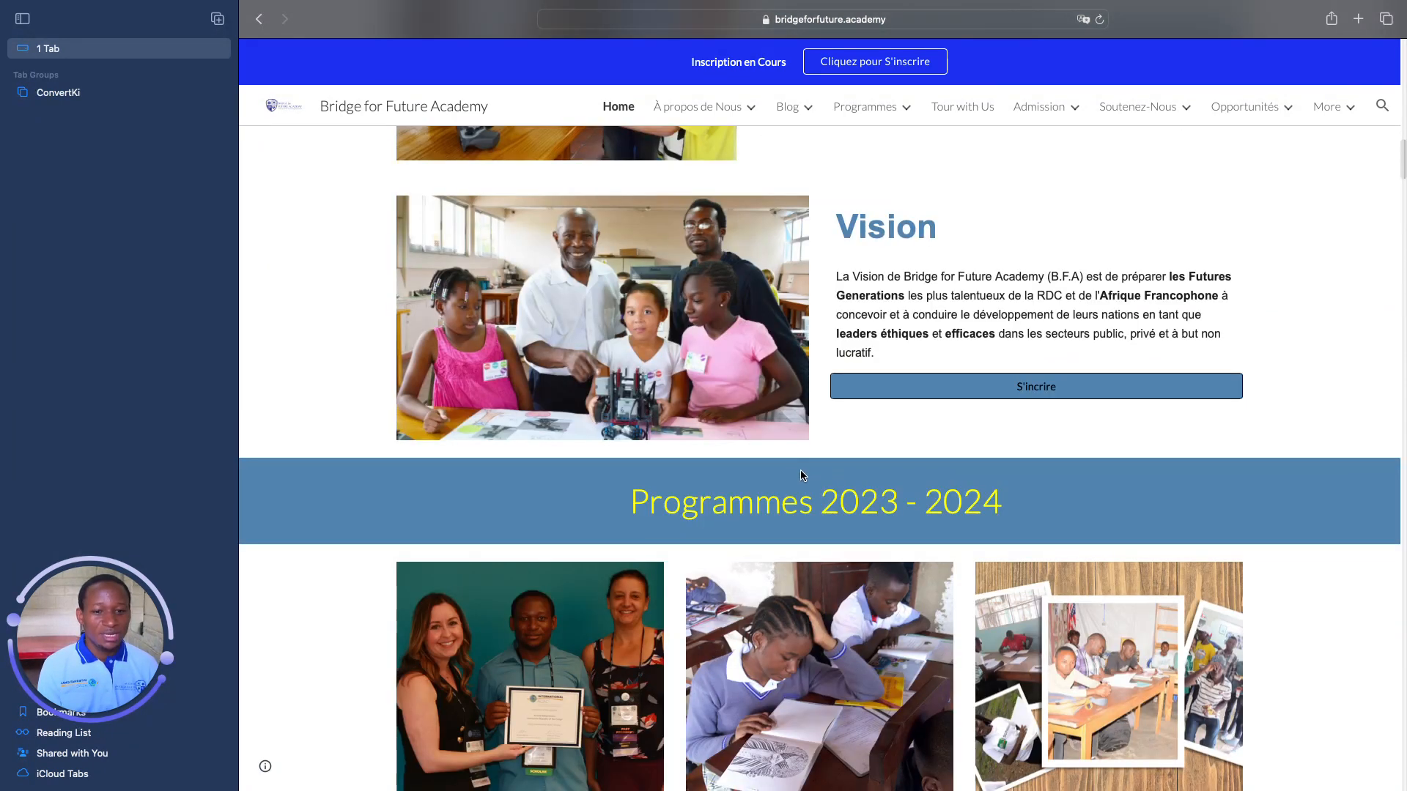
{"action": "scroll", "coordinate": [828, 480], "scroll_direction": "down", "scroll_amount": 1}
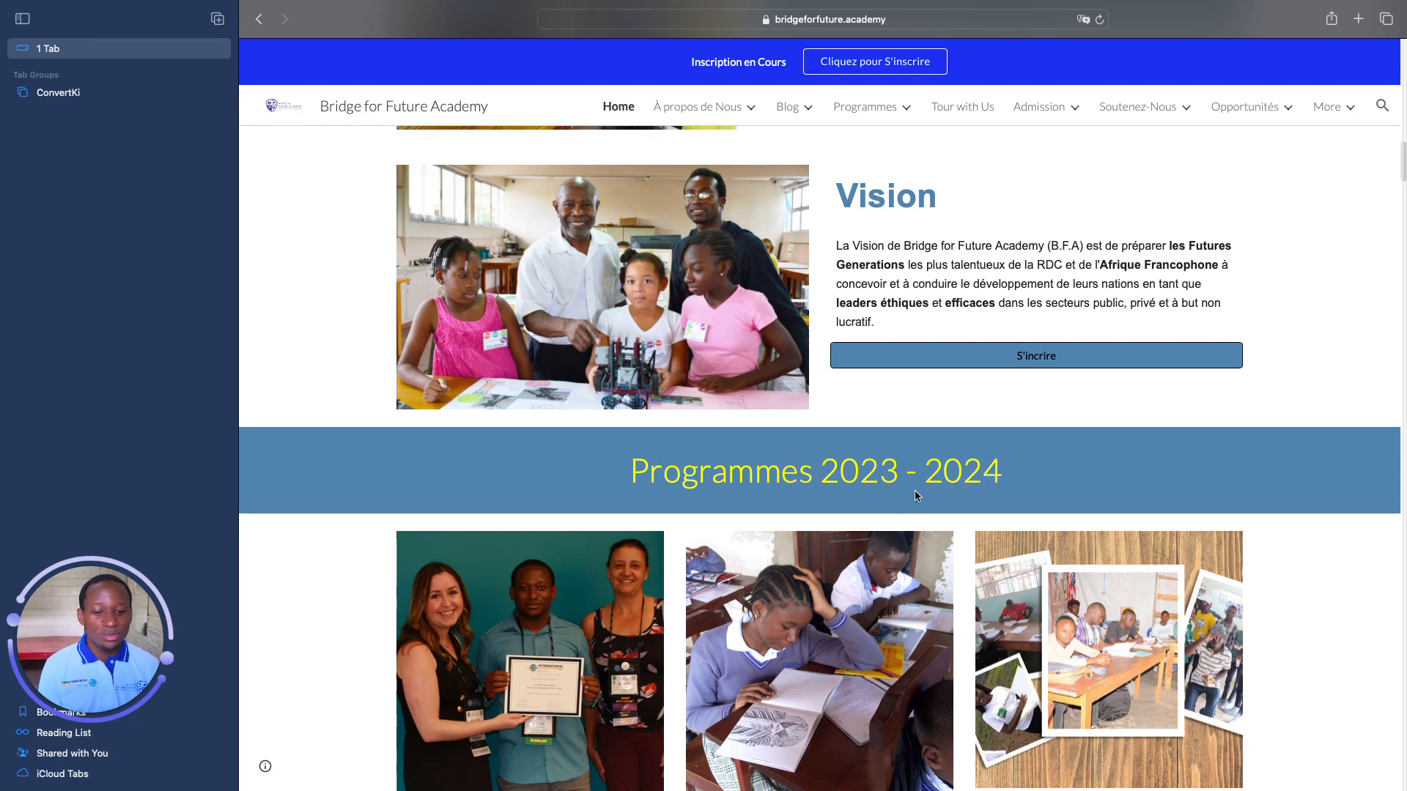
{"action": "scroll", "coordinate": [916, 495], "scroll_direction": "down", "scroll_amount": 9}
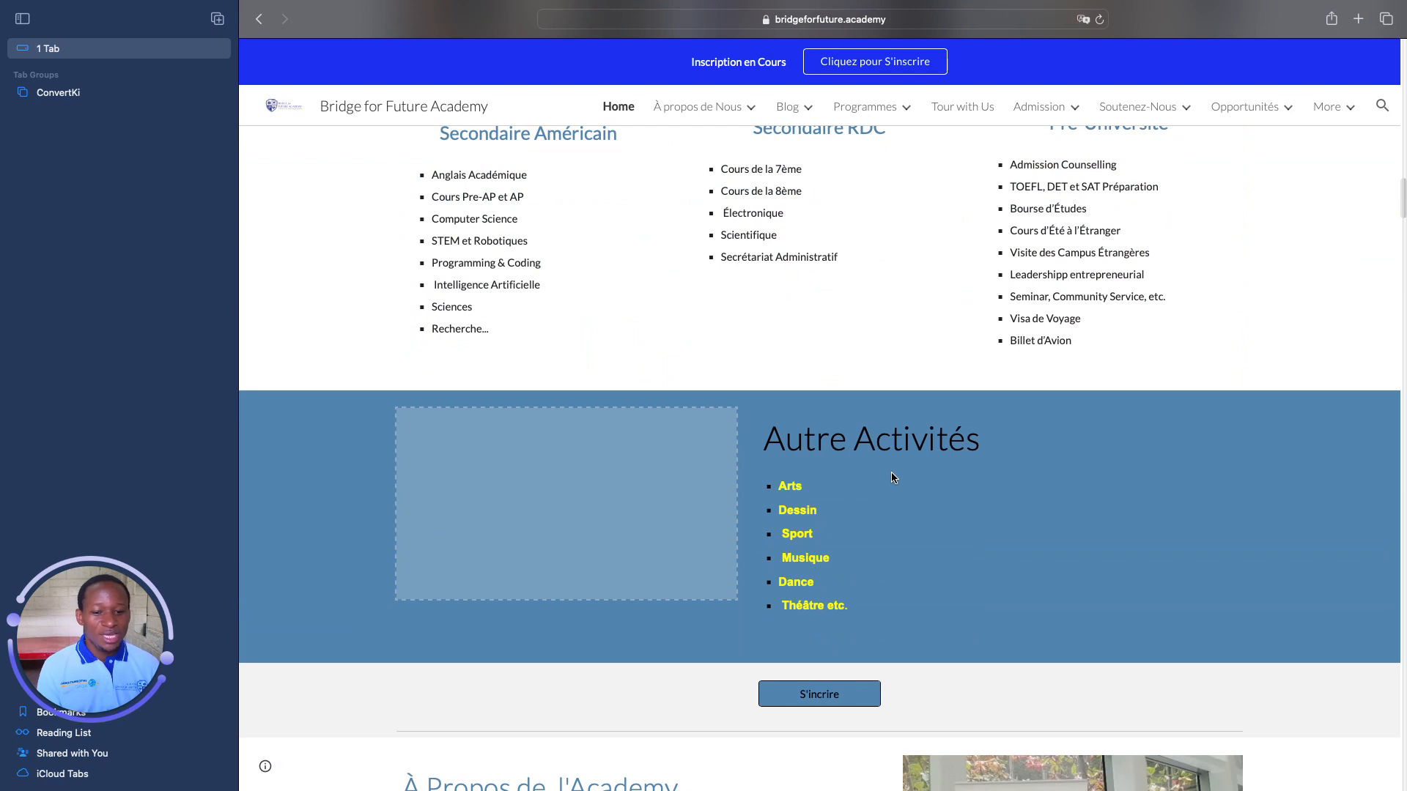
{"action": "scroll", "coordinate": [885, 473], "scroll_direction": "down", "scroll_amount": 5}
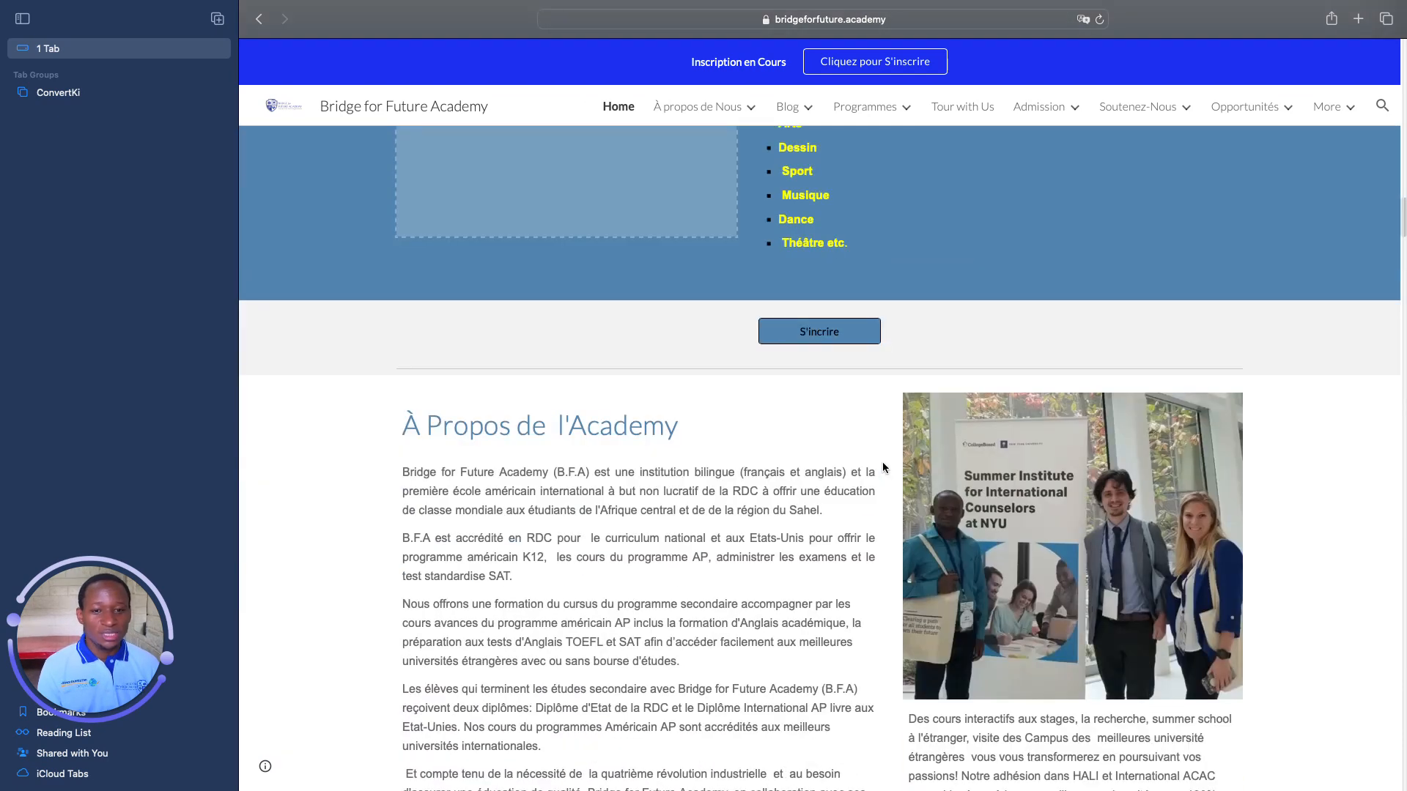
{"action": "scroll", "coordinate": [882, 462], "scroll_direction": "down", "scroll_amount": 2}
{"action": "scroll", "coordinate": [878, 458], "scroll_direction": "down", "scroll_amount": 1}
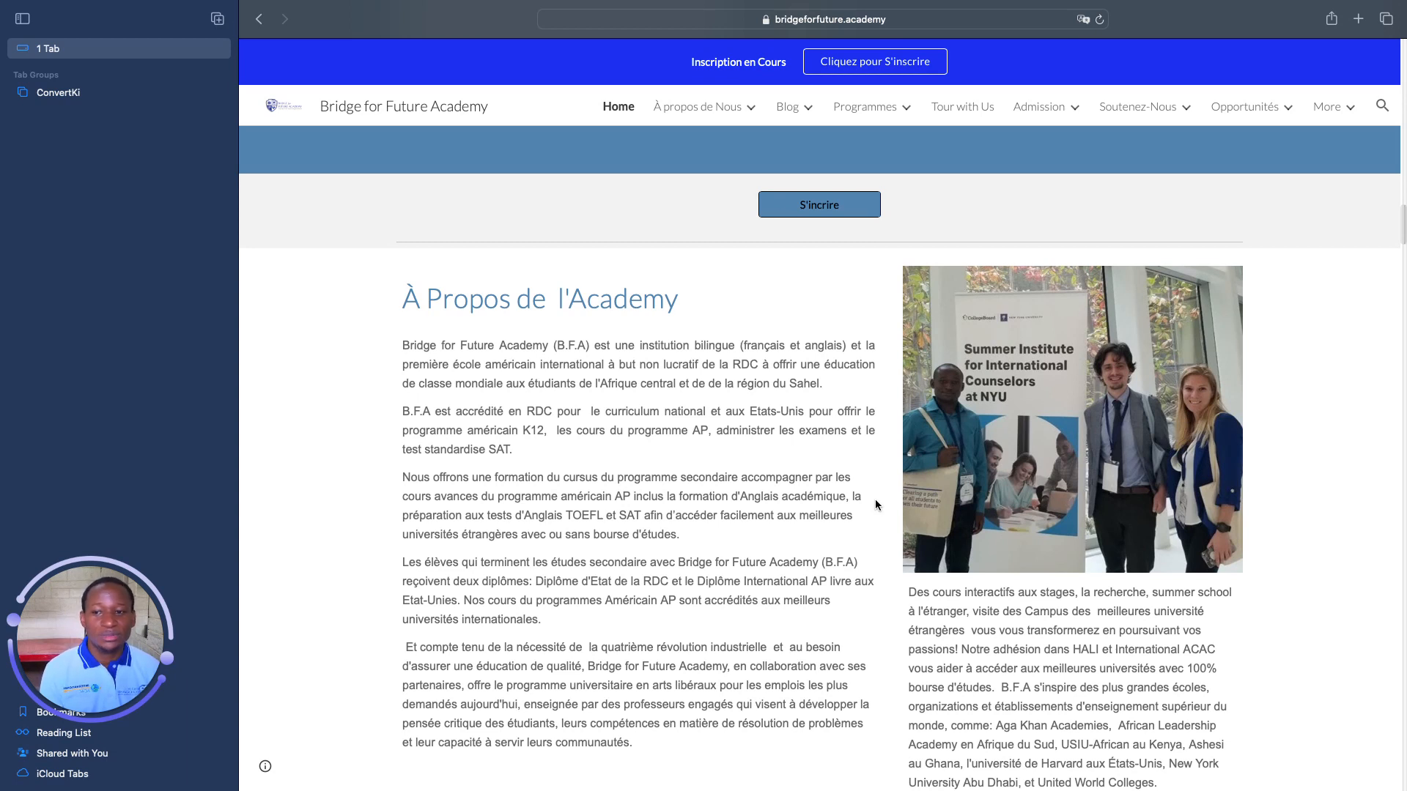
{"action": "left_click_drag", "start_coordinate": [107, 219], "coordinate": [284, 116]}
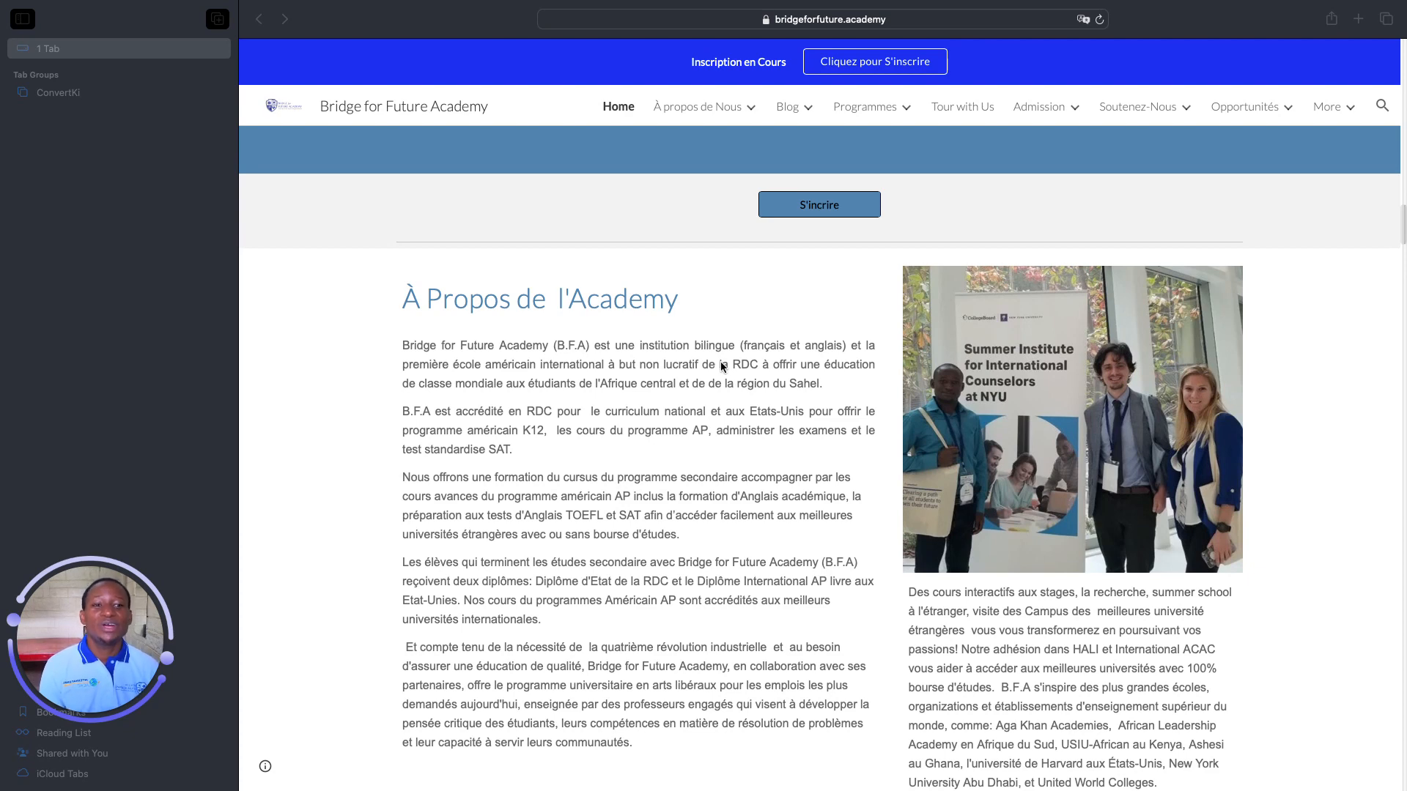
- Review the rest of the home page, from the study cycles and Gap Year through the contact section to the mailing list form
{"action": "scroll", "coordinate": [731, 357], "scroll_direction": "up", "scroll_amount": 10}
{"action": "scroll", "coordinate": [733, 359], "scroll_direction": "down", "scroll_amount": 15}
{"action": "scroll", "coordinate": [735, 359], "scroll_direction": "down", "scroll_amount": 10}
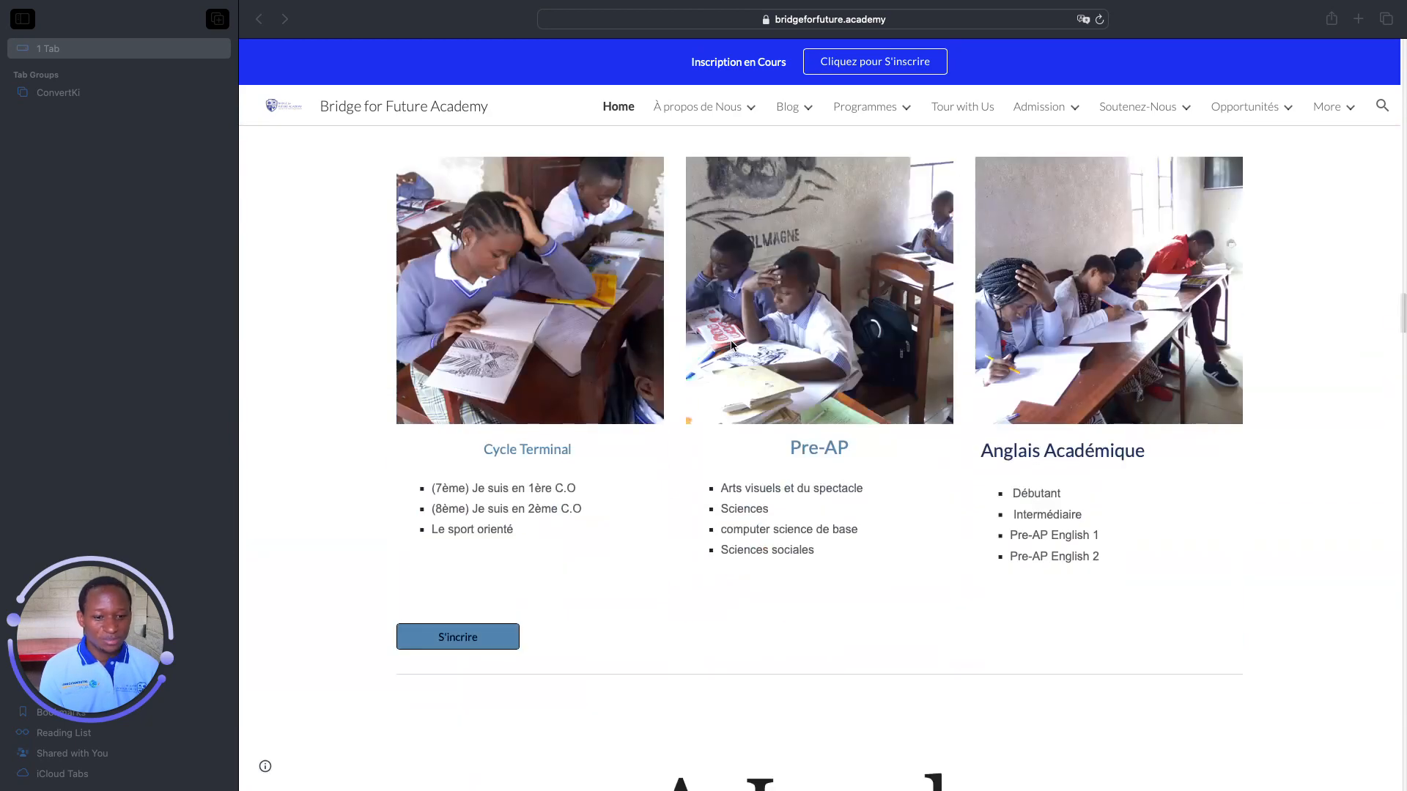
{"action": "scroll", "coordinate": [736, 357], "scroll_direction": "up", "scroll_amount": 5}
{"action": "scroll", "coordinate": [737, 355], "scroll_direction": "down", "scroll_amount": 10}
{"action": "scroll", "coordinate": [736, 354], "scroll_direction": "down", "scroll_amount": 15}
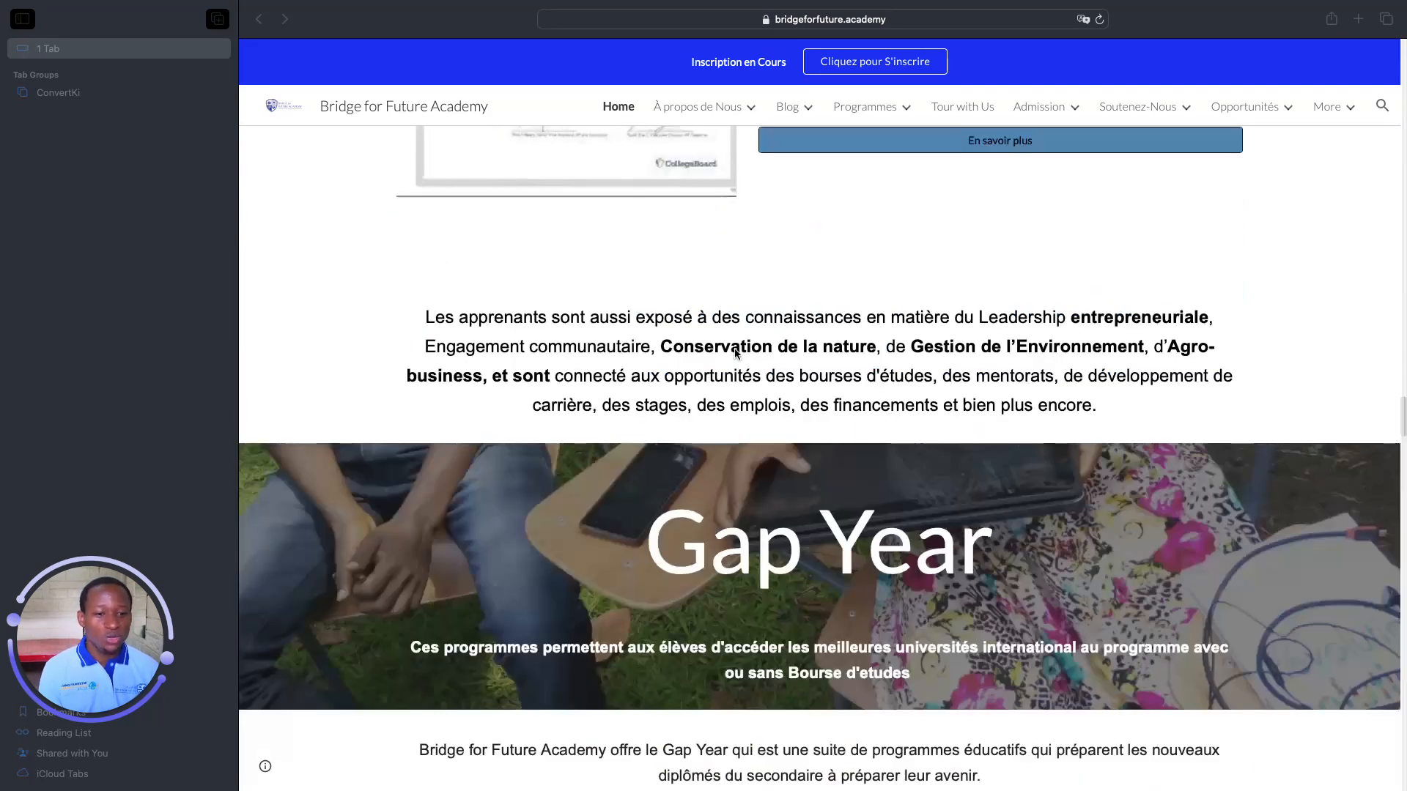
{"action": "scroll", "coordinate": [736, 353], "scroll_direction": "up", "scroll_amount": 5}
{"action": "scroll", "coordinate": [735, 352], "scroll_direction": "up", "scroll_amount": 5}
{"action": "scroll", "coordinate": [739, 352], "scroll_direction": "down", "scroll_amount": 10}
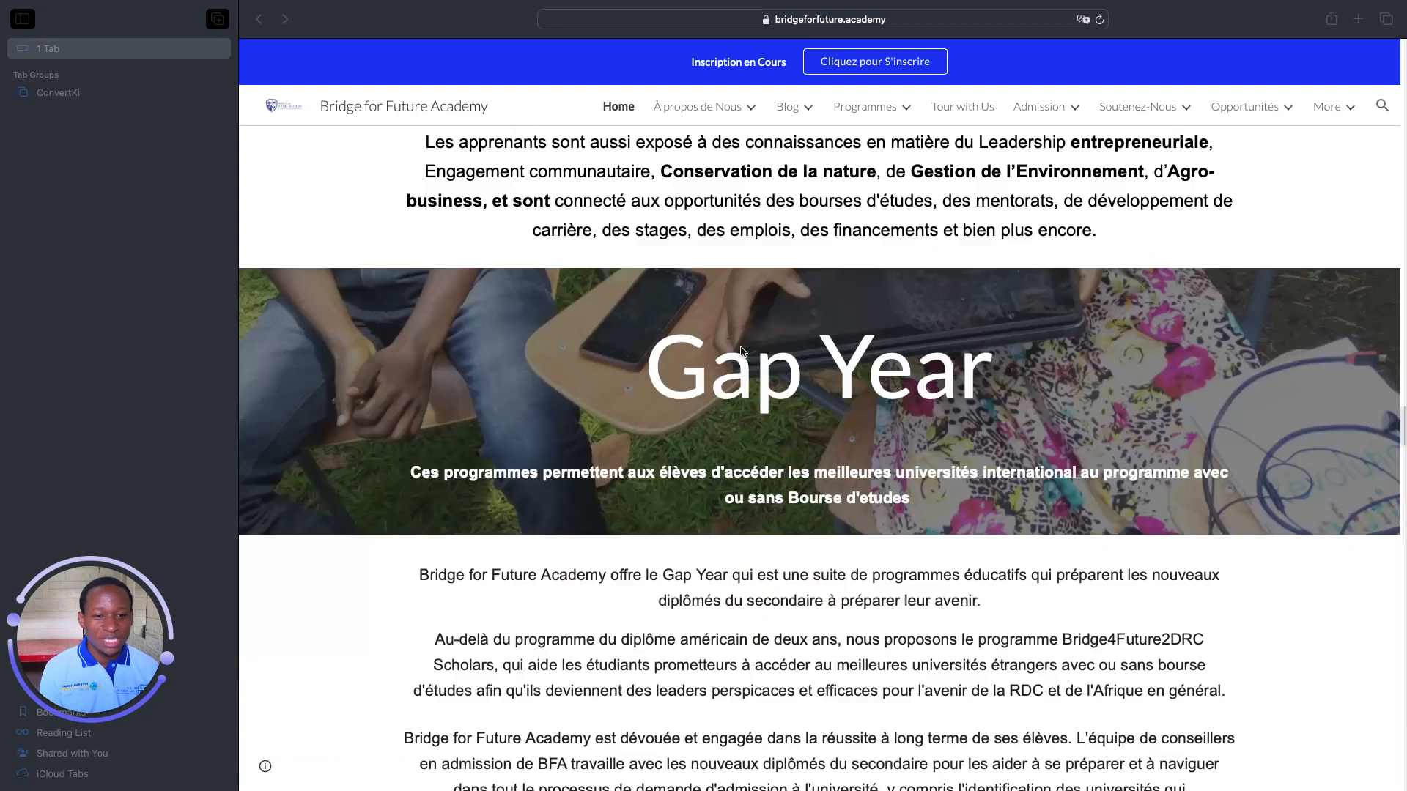
{"action": "scroll", "coordinate": [741, 351], "scroll_direction": "down", "scroll_amount": 15}
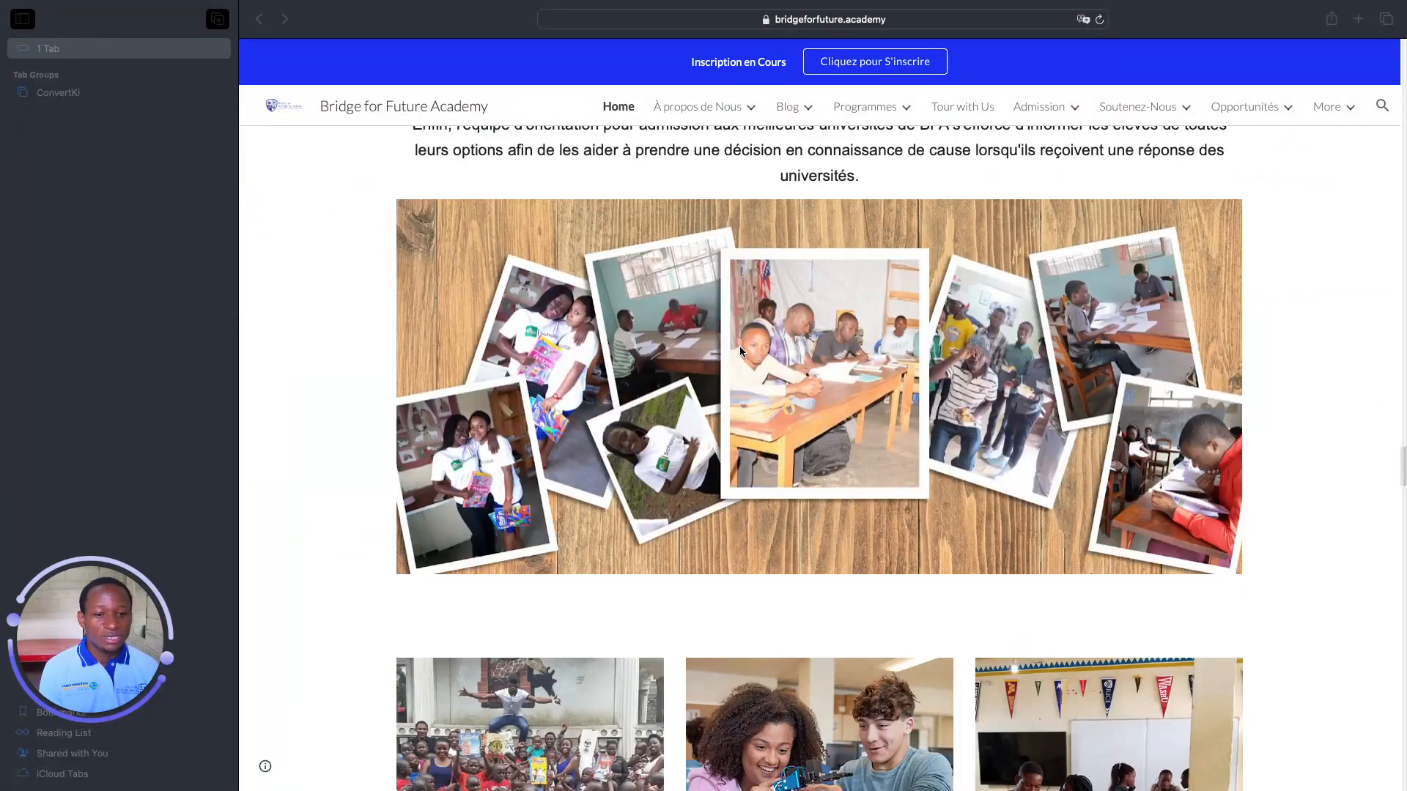
{"action": "scroll", "coordinate": [739, 343], "scroll_direction": "down", "scroll_amount": 15}
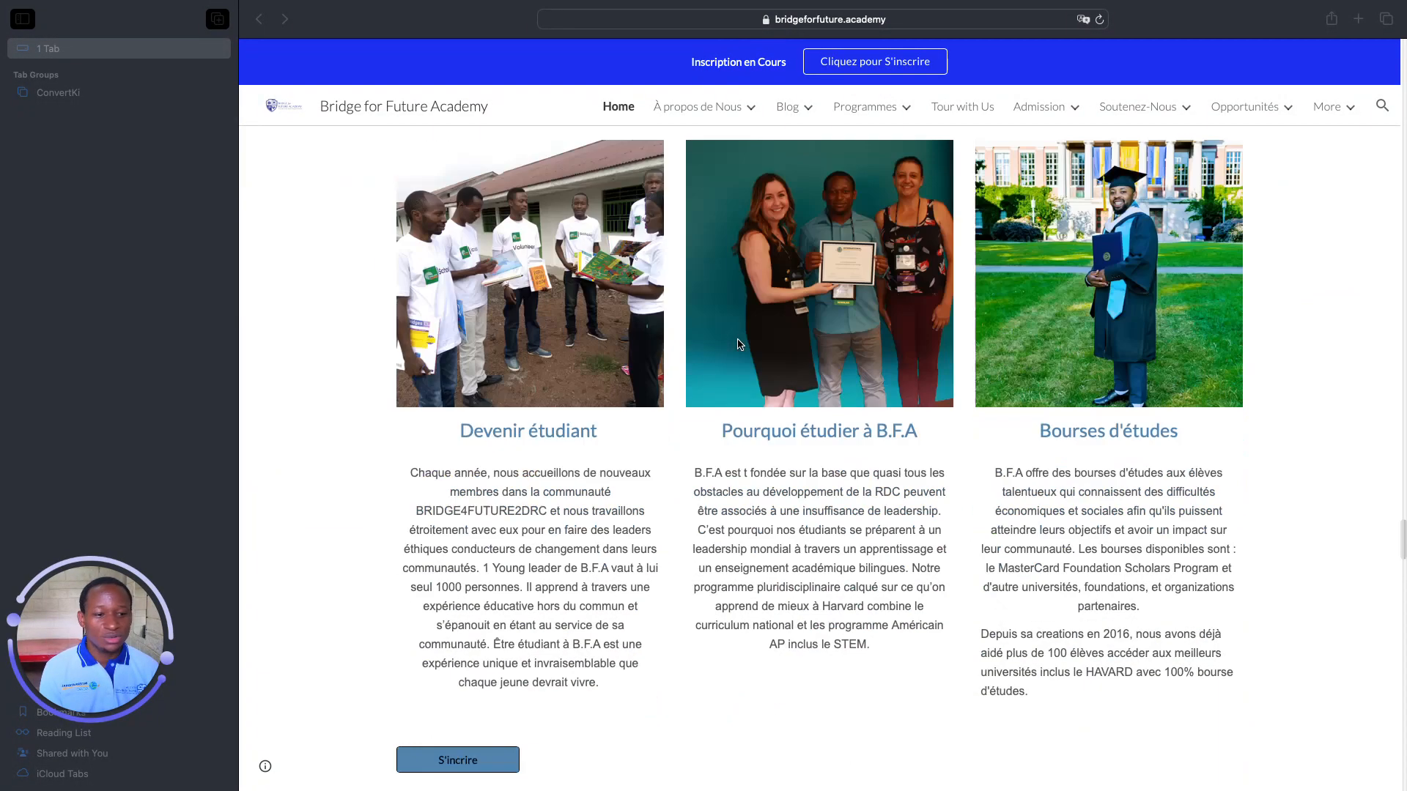
{"action": "scroll", "coordinate": [738, 343], "scroll_direction": "down", "scroll_amount": 20}
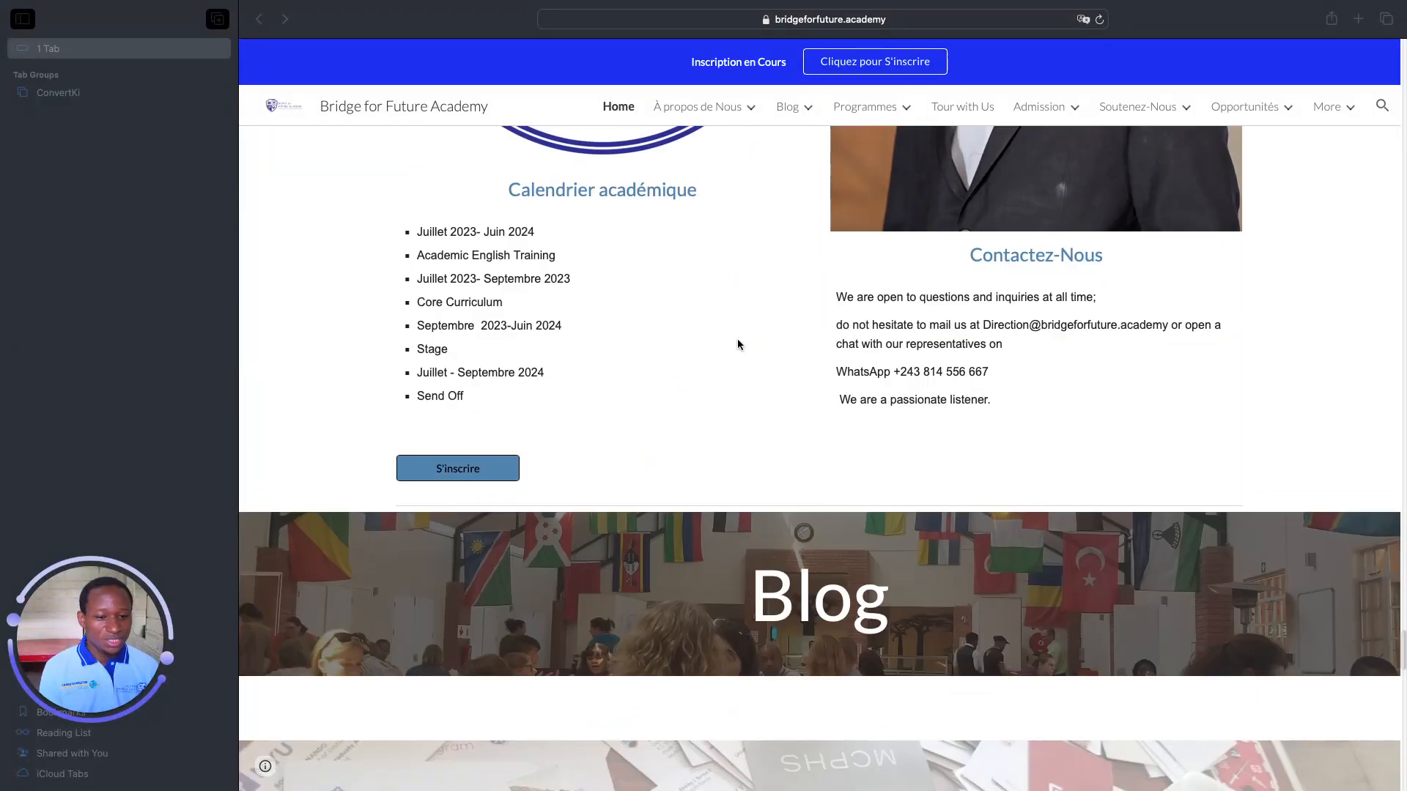
{"action": "scroll", "coordinate": [735, 324], "scroll_direction": "down", "scroll_amount": 12}
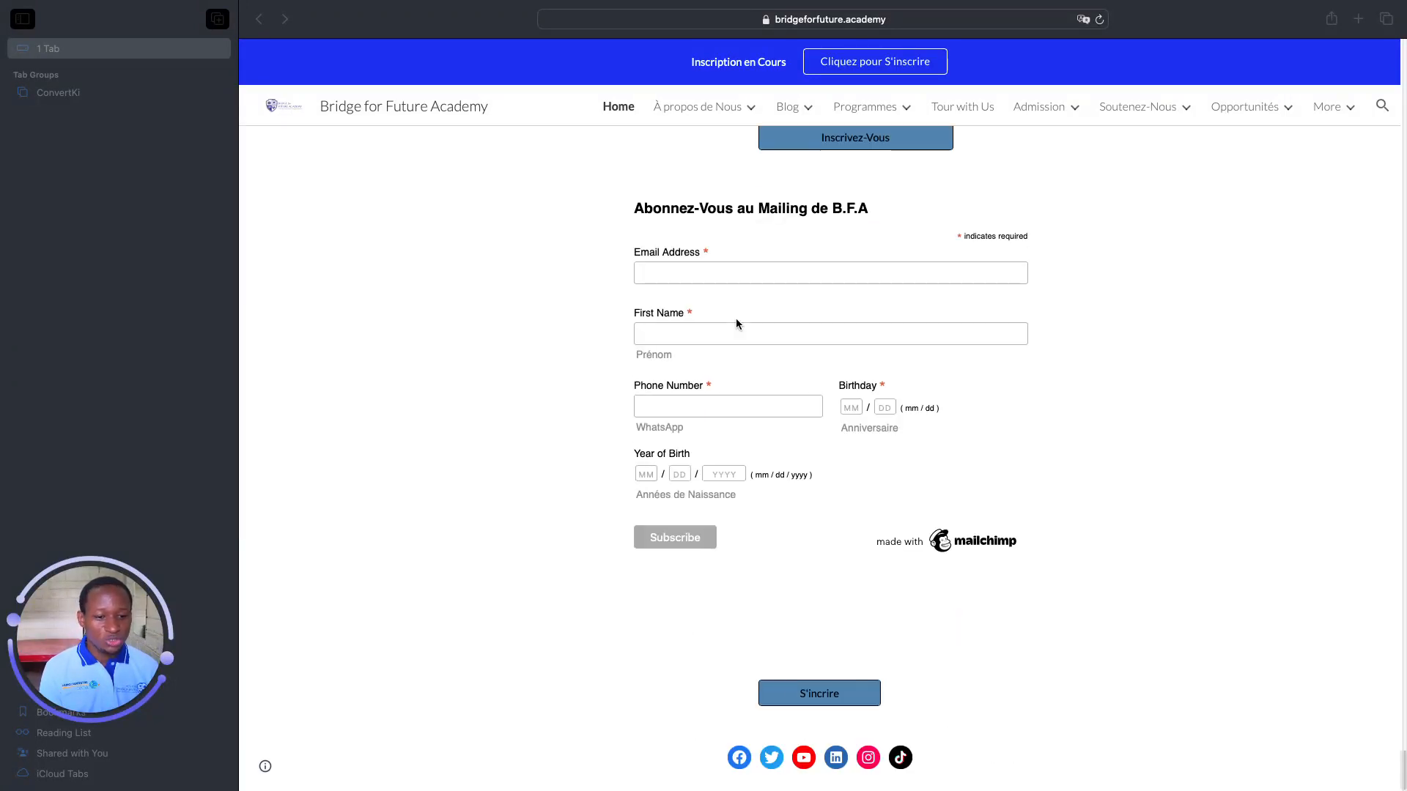
{"action": "scroll", "coordinate": [736, 319], "scroll_direction": "up", "scroll_amount": 2}
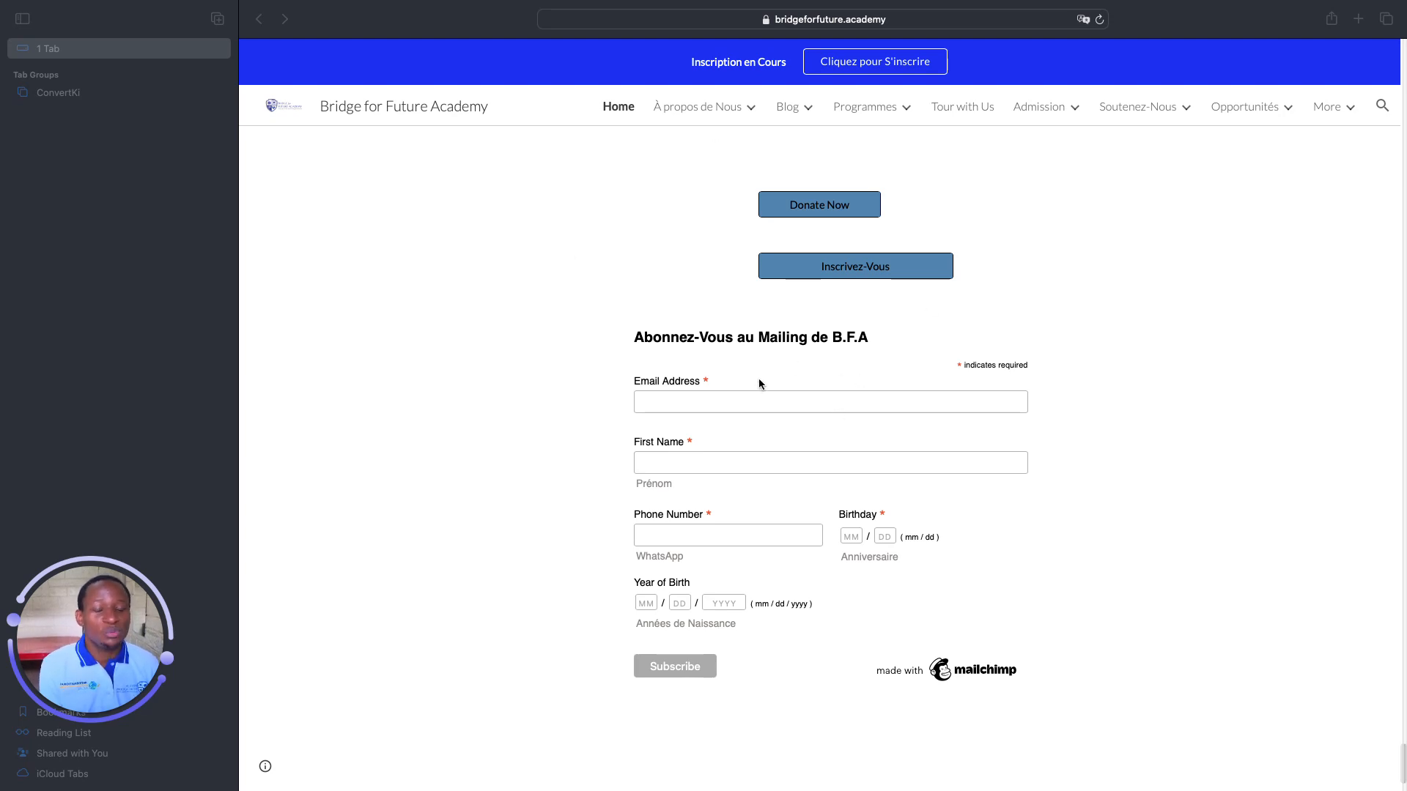
- Check the end of the home page with its S'incrire button and social media links, and return to the page's opening banner
{"action": "scroll", "coordinate": [746, 403], "scroll_direction": "down", "scroll_amount": 3}
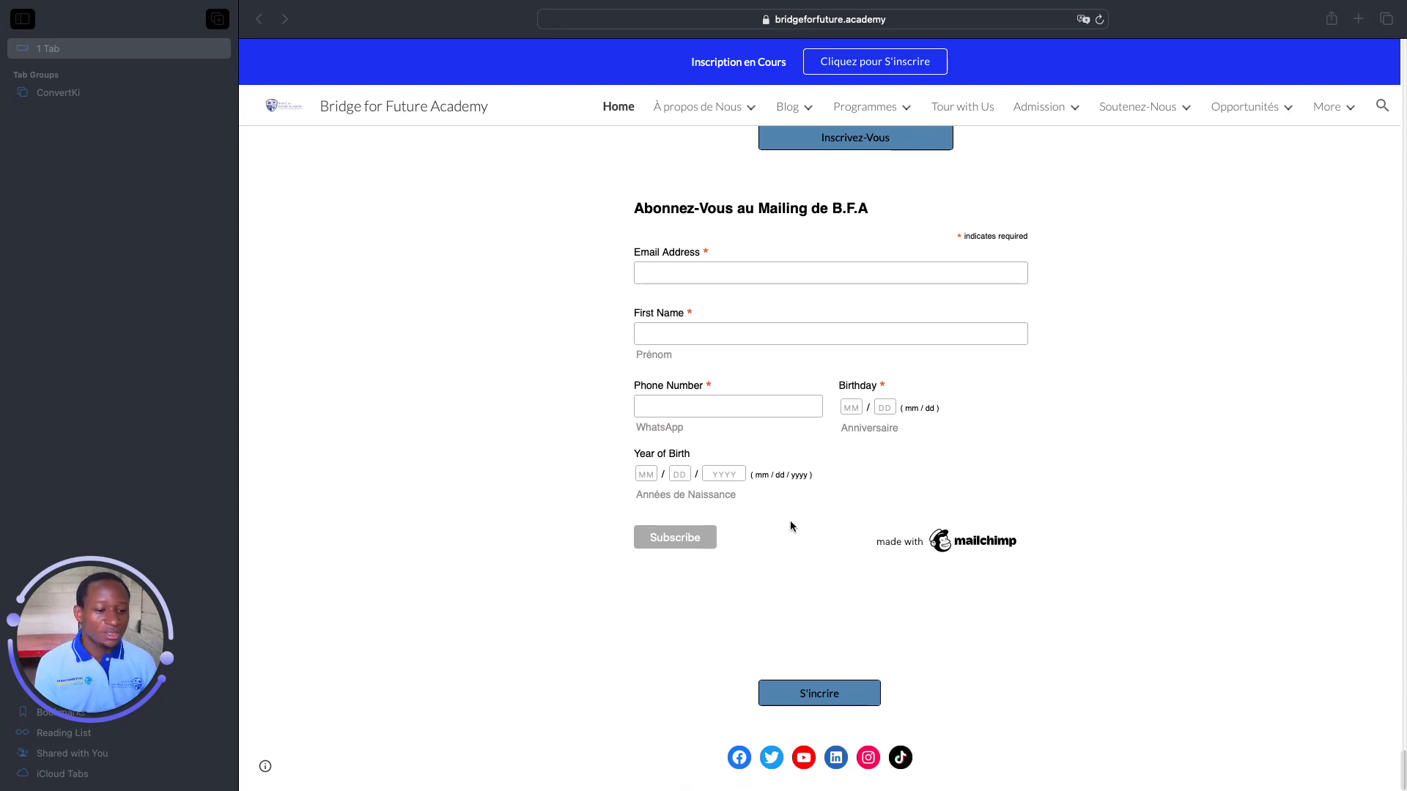
{"action": "scroll", "coordinate": [779, 503], "scroll_direction": "up", "scroll_amount": 10}
{"action": "scroll", "coordinate": [779, 505], "scroll_direction": "up", "scroll_amount": 15}
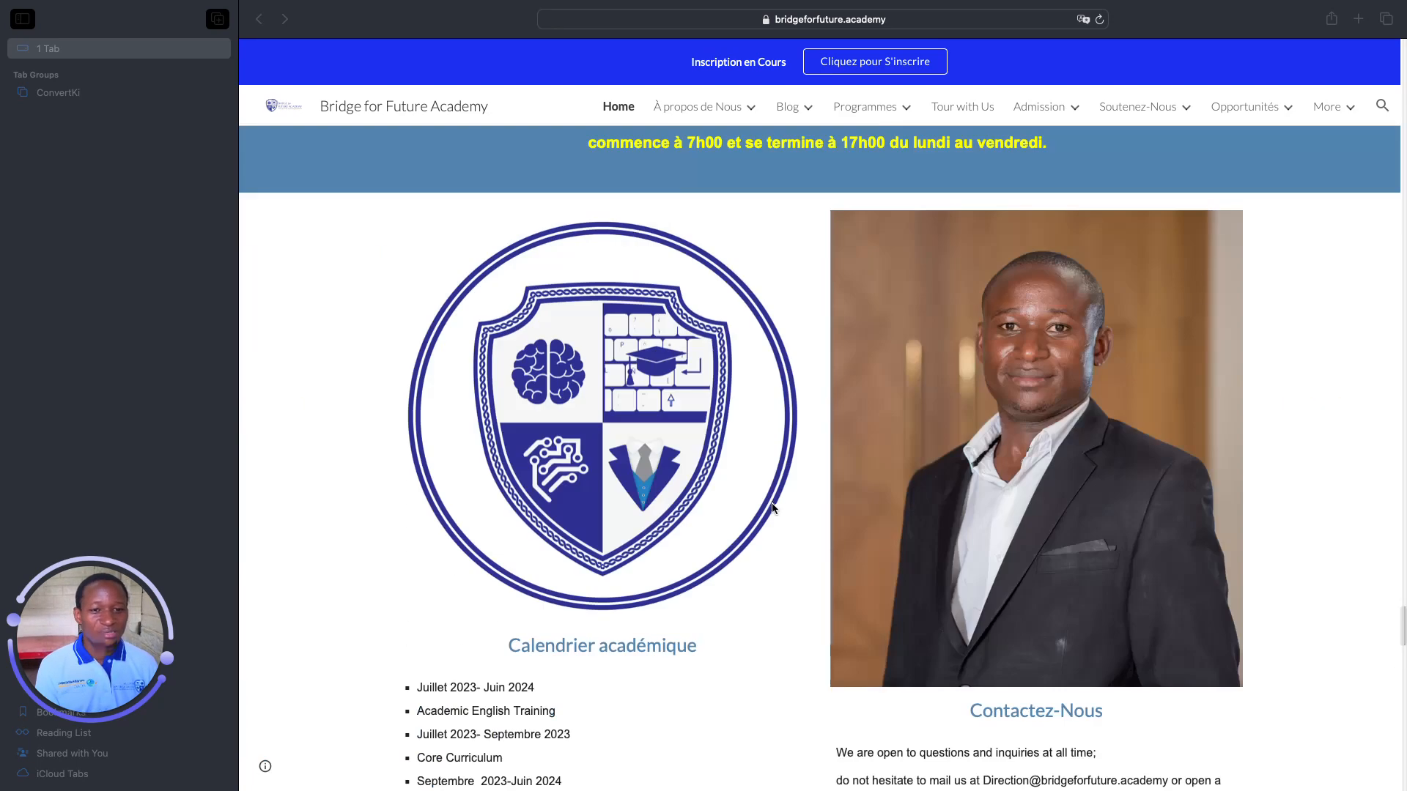
{"action": "scroll", "coordinate": [768, 512], "scroll_direction": "up", "scroll_amount": 15}
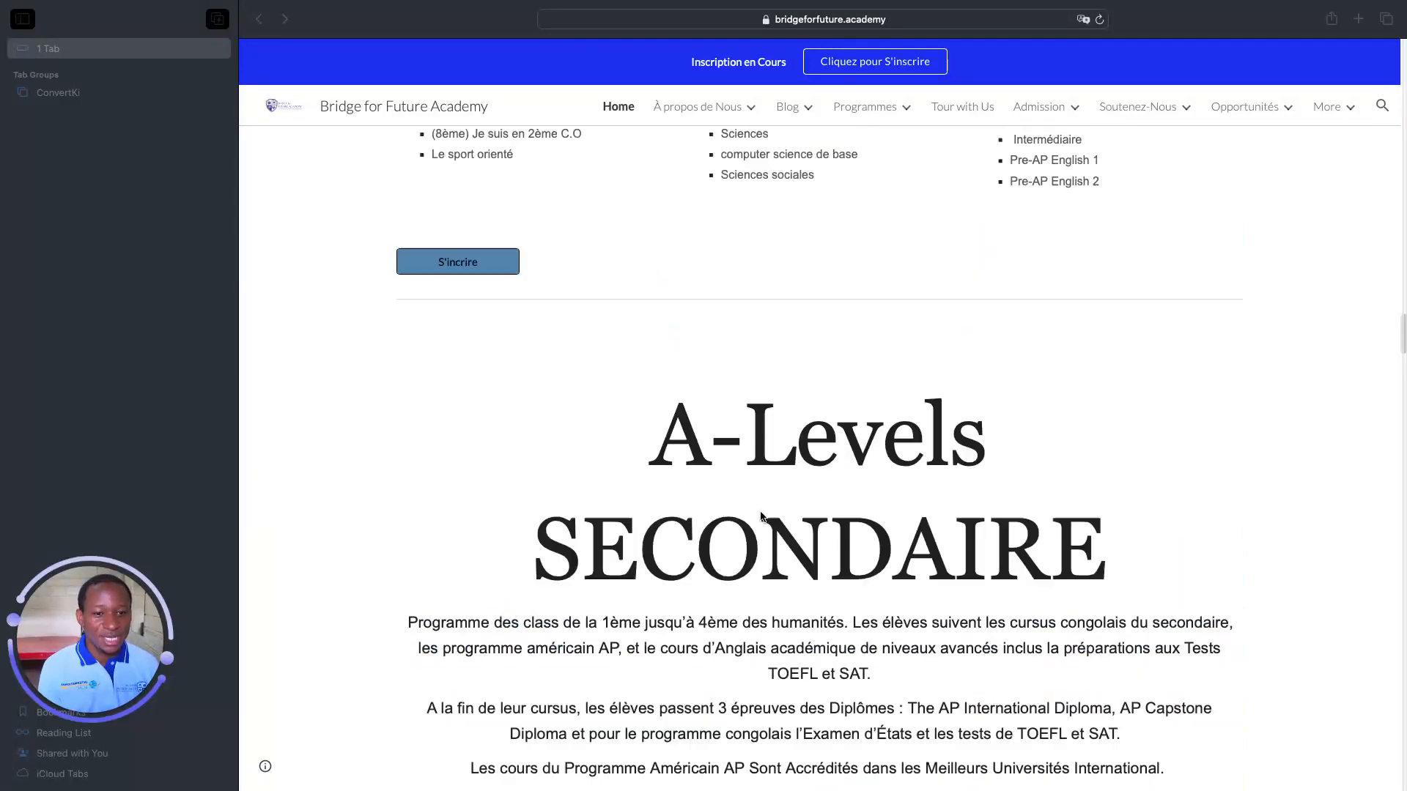
{"action": "scroll", "coordinate": [755, 515], "scroll_direction": "up", "scroll_amount": 15}
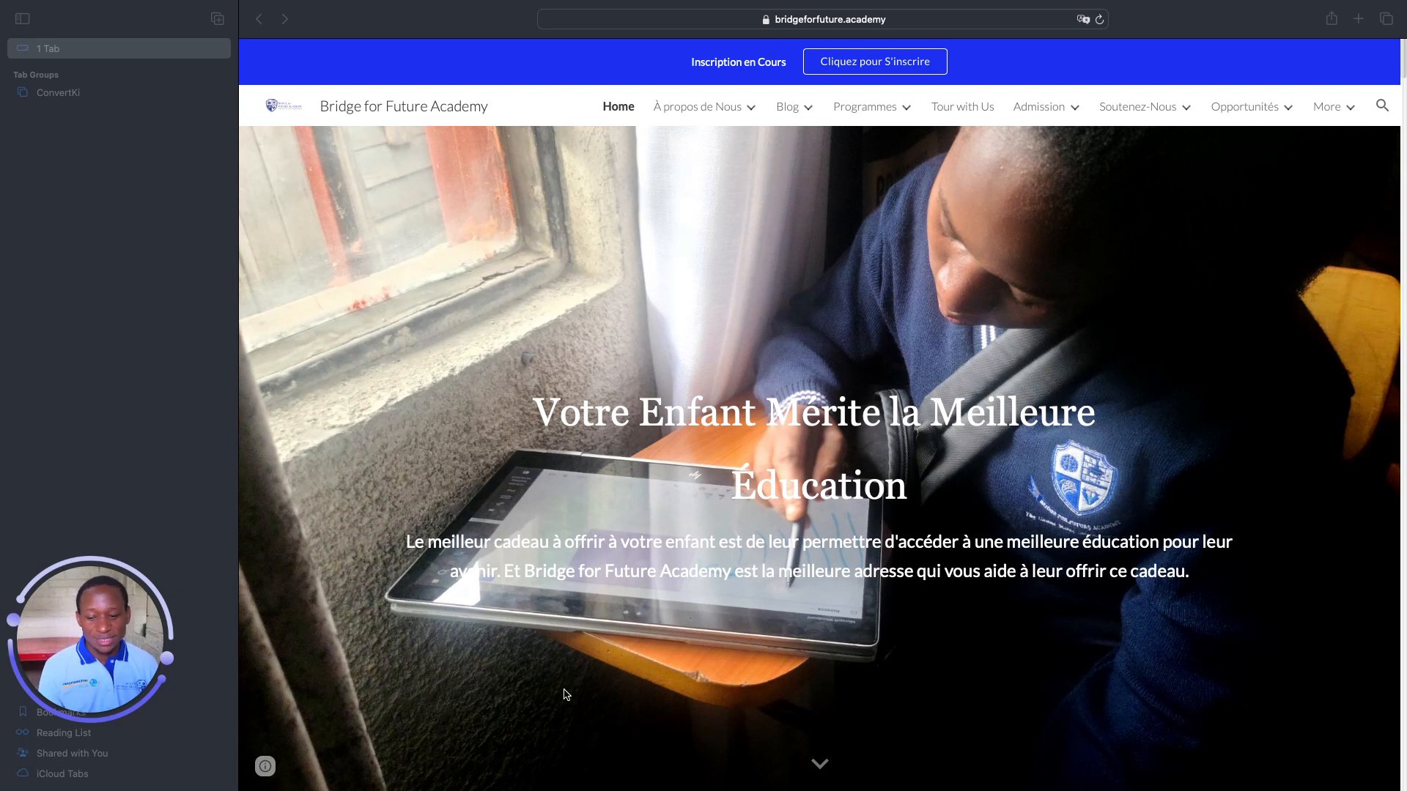
- Take the academy website's browser window out of full screen
{"action": "mouse_move", "coordinate": [567, 4]}
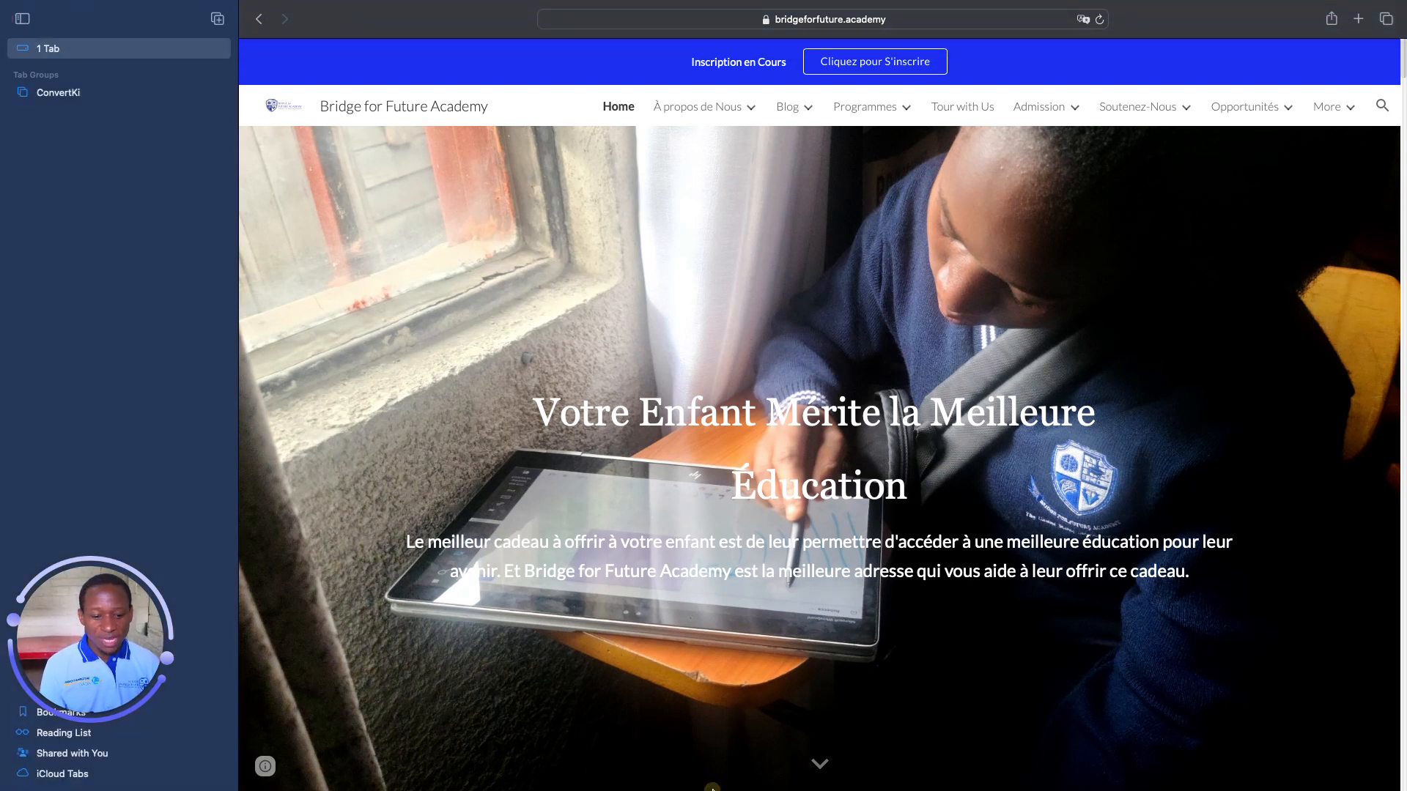
{"action": "mouse_move", "coordinate": [306, 2]}
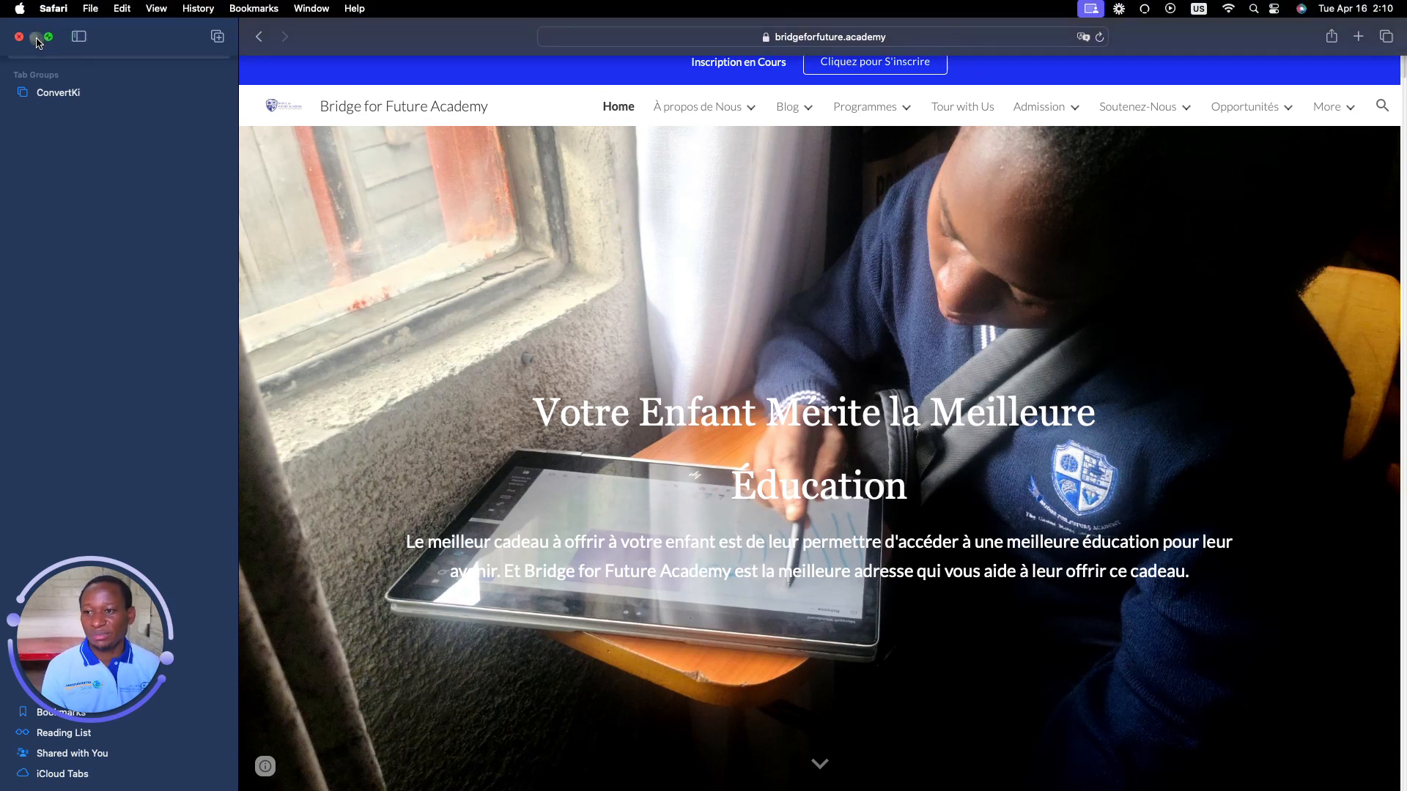
{"action": "left_click", "coordinate": [47, 37]}
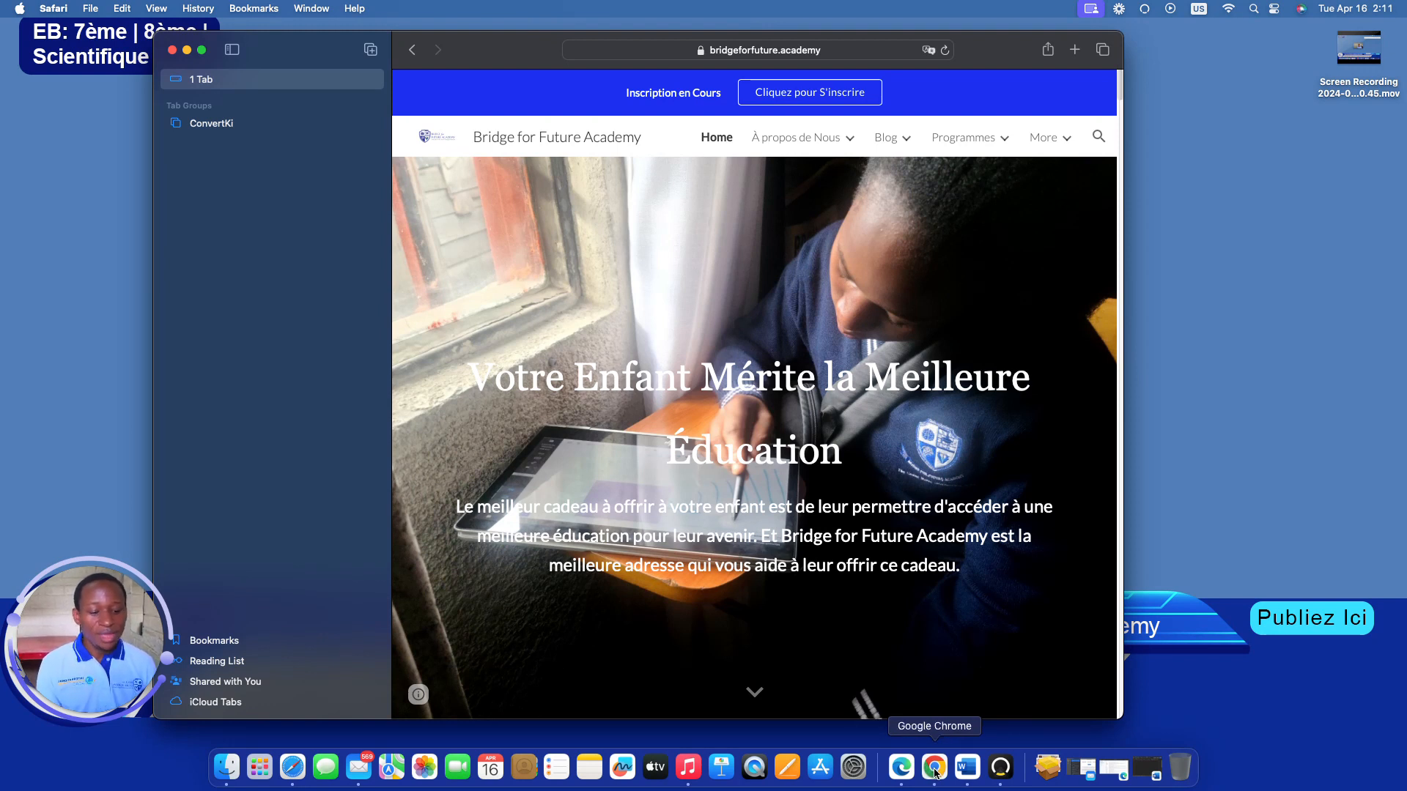
- Switch to Google Chrome and open the first personal profile from the profile chooser
{"action": "left_click", "coordinate": [935, 768]}
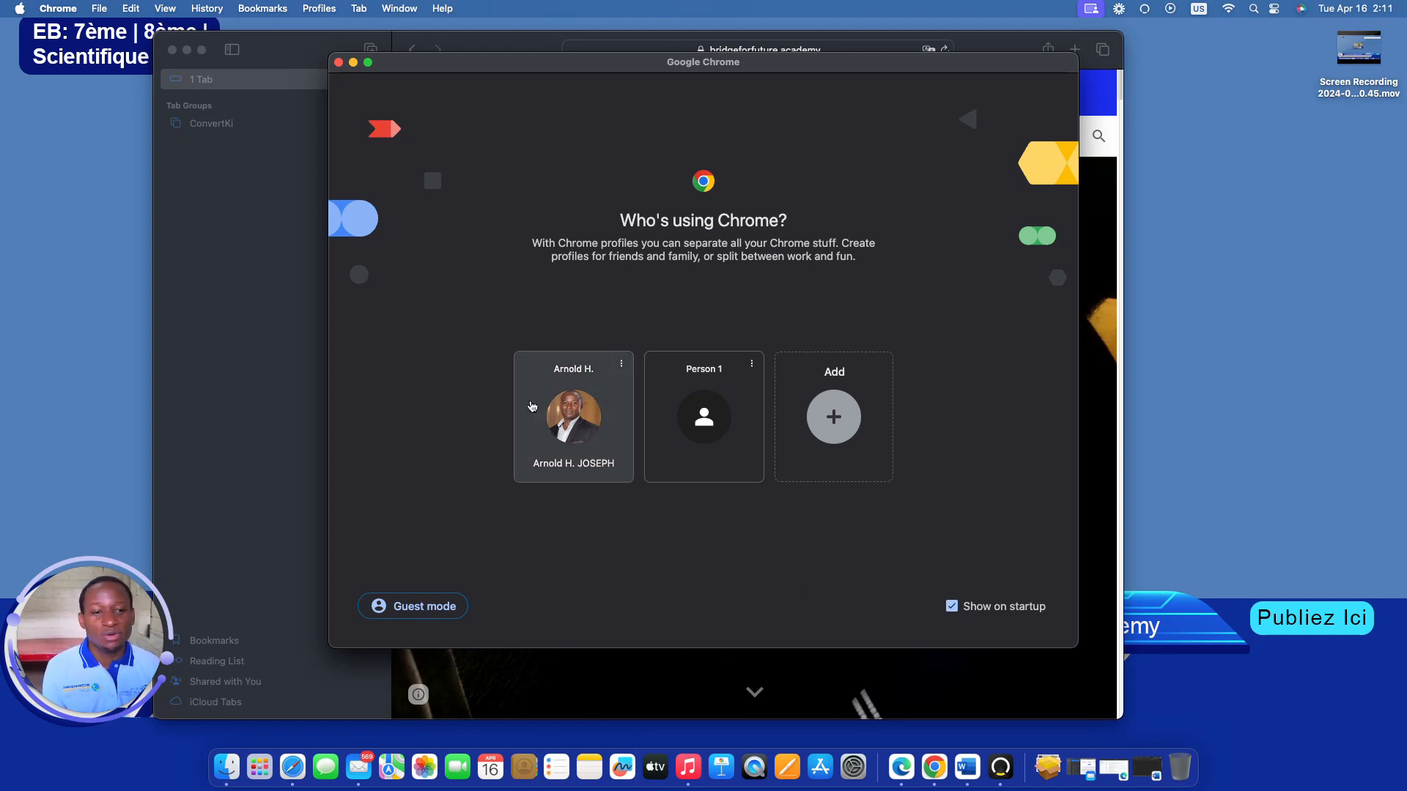
{"action": "left_click_drag", "start_coordinate": [634, 63], "coordinate": [680, 76]}
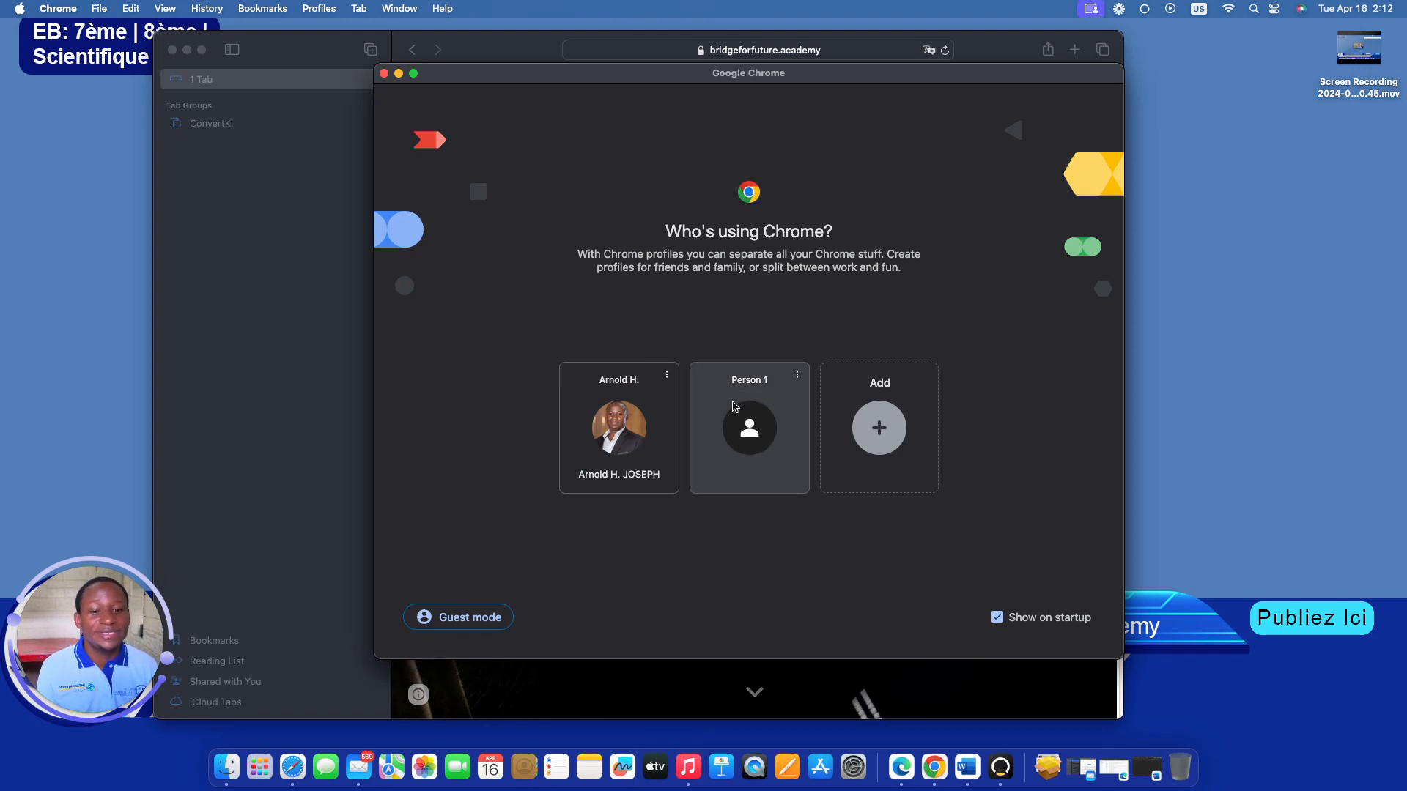
{"action": "left_click", "coordinate": [588, 429]}
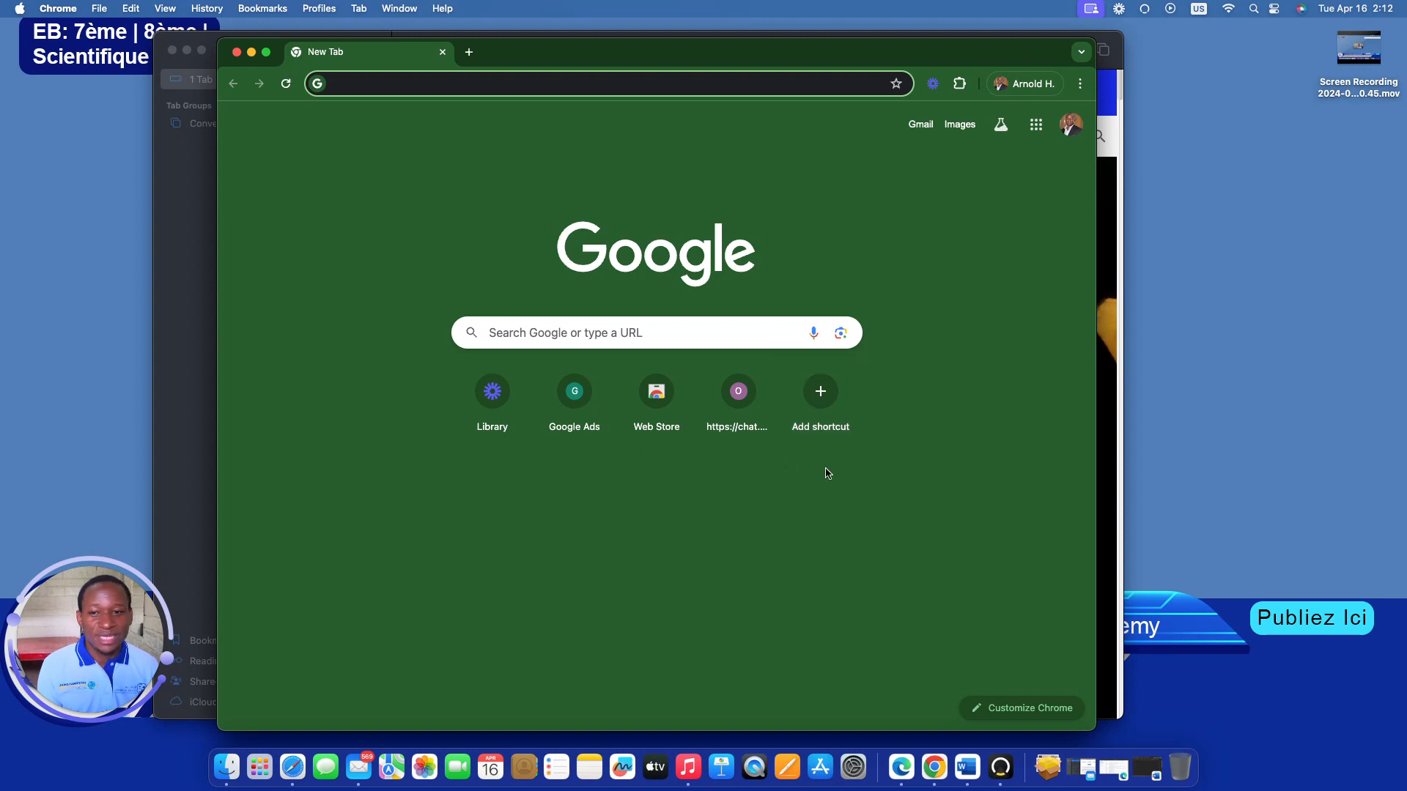
- Bring the new Chrome window into focus and reposition it farther away from the camera bubble
{"action": "left_click", "coordinate": [161, 178]}
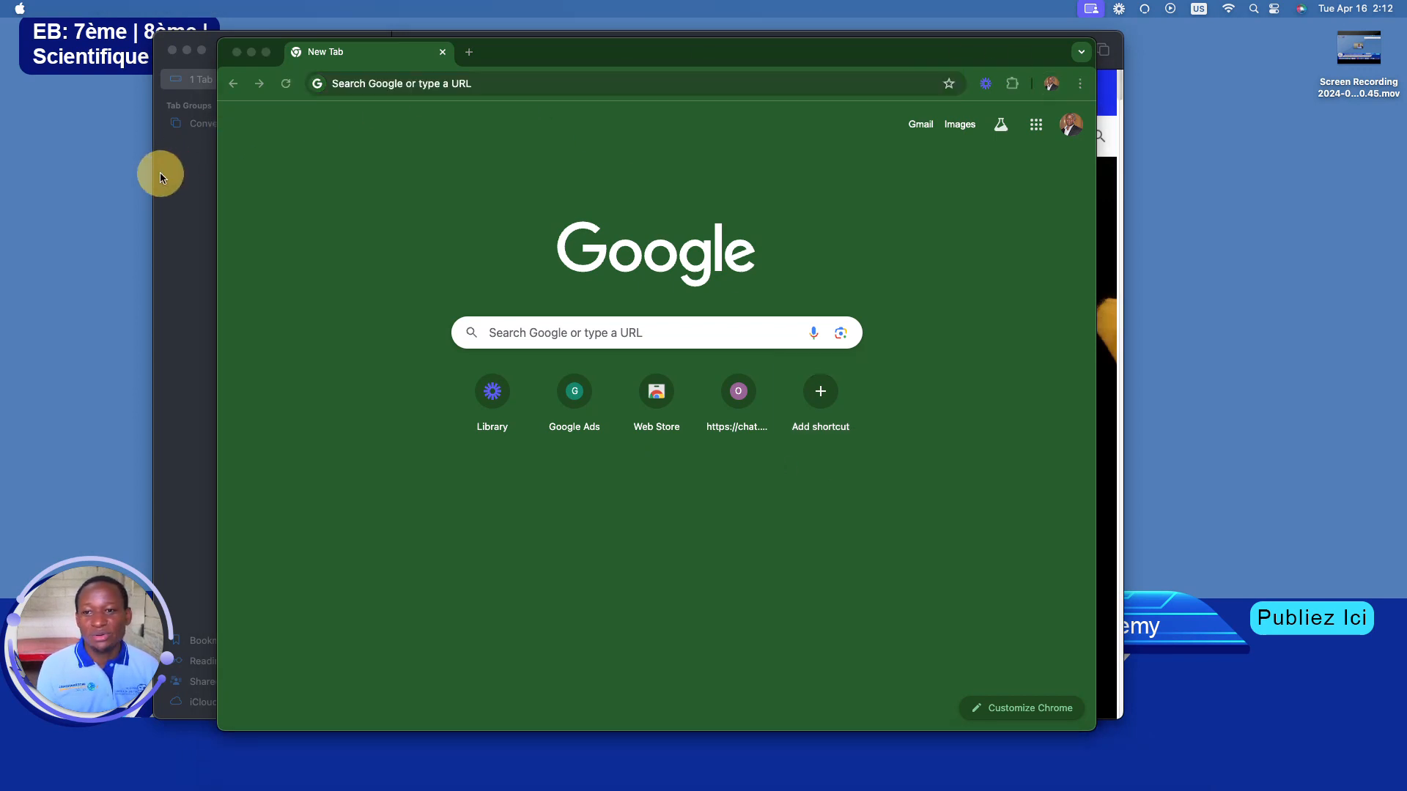
{"action": "left_click", "coordinate": [231, 125]}
{"action": "left_click", "coordinate": [172, 160]}
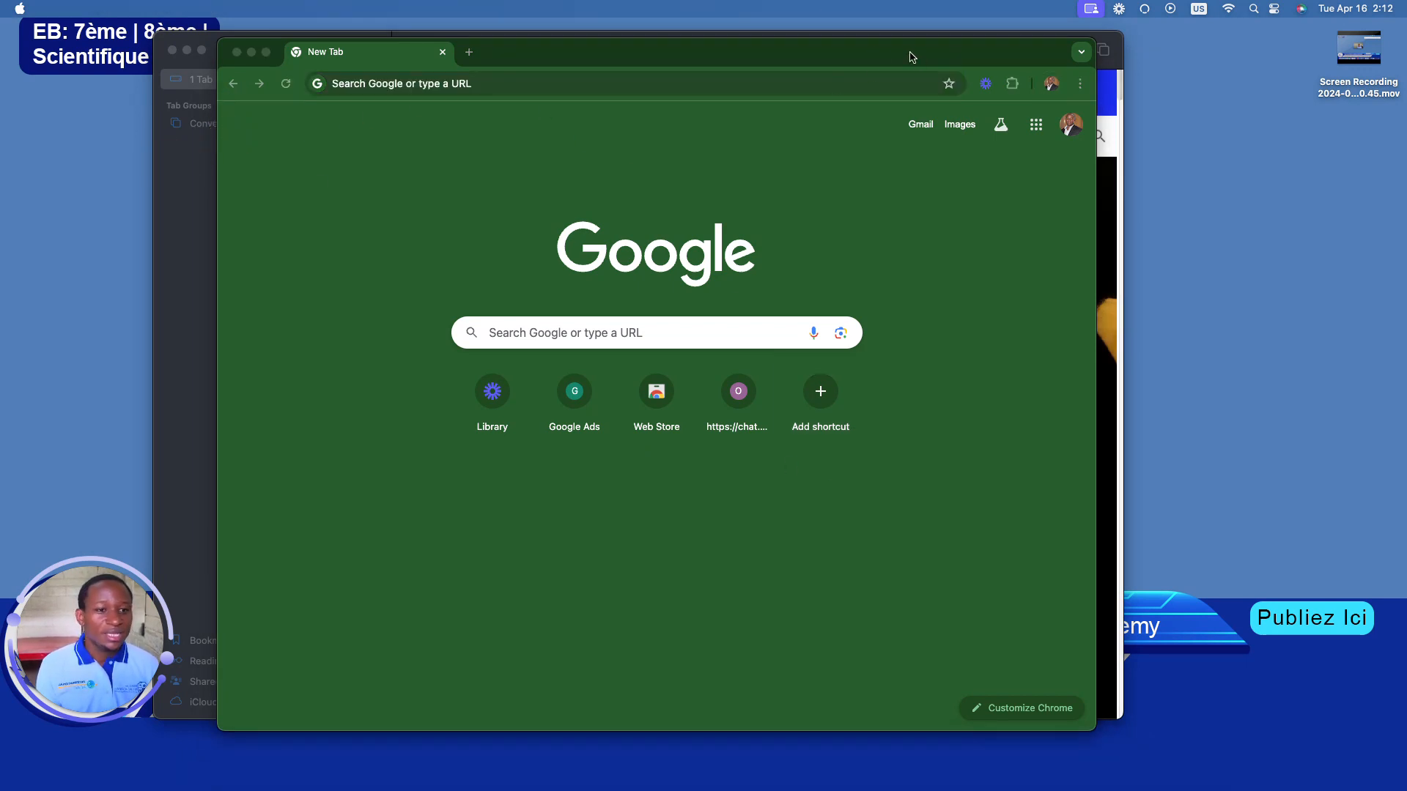
{"action": "left_click", "coordinate": [816, 61]}
{"action": "left_click_drag", "start_coordinate": [760, 58], "coordinate": [836, 40]}
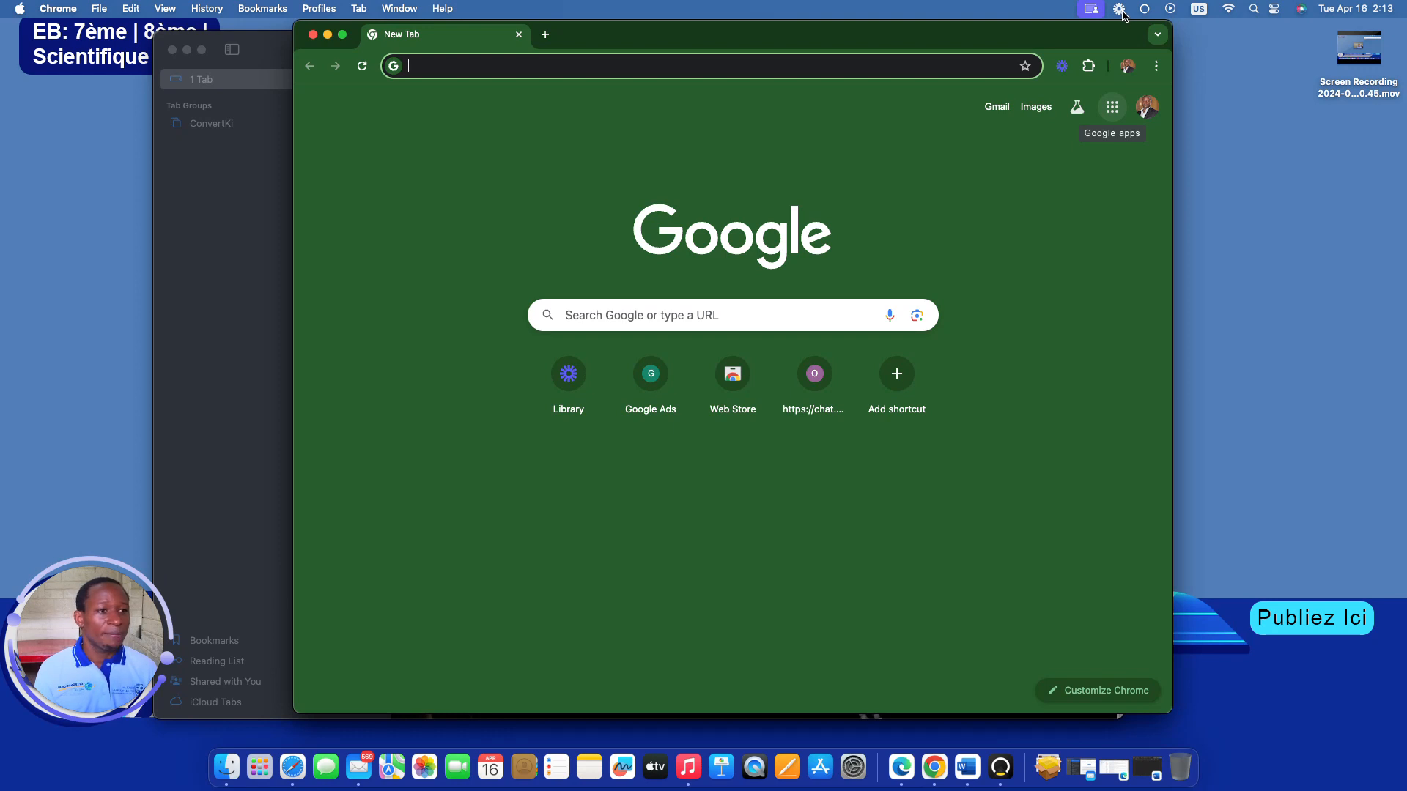
{"action": "left_click", "coordinate": [1144, 9]}
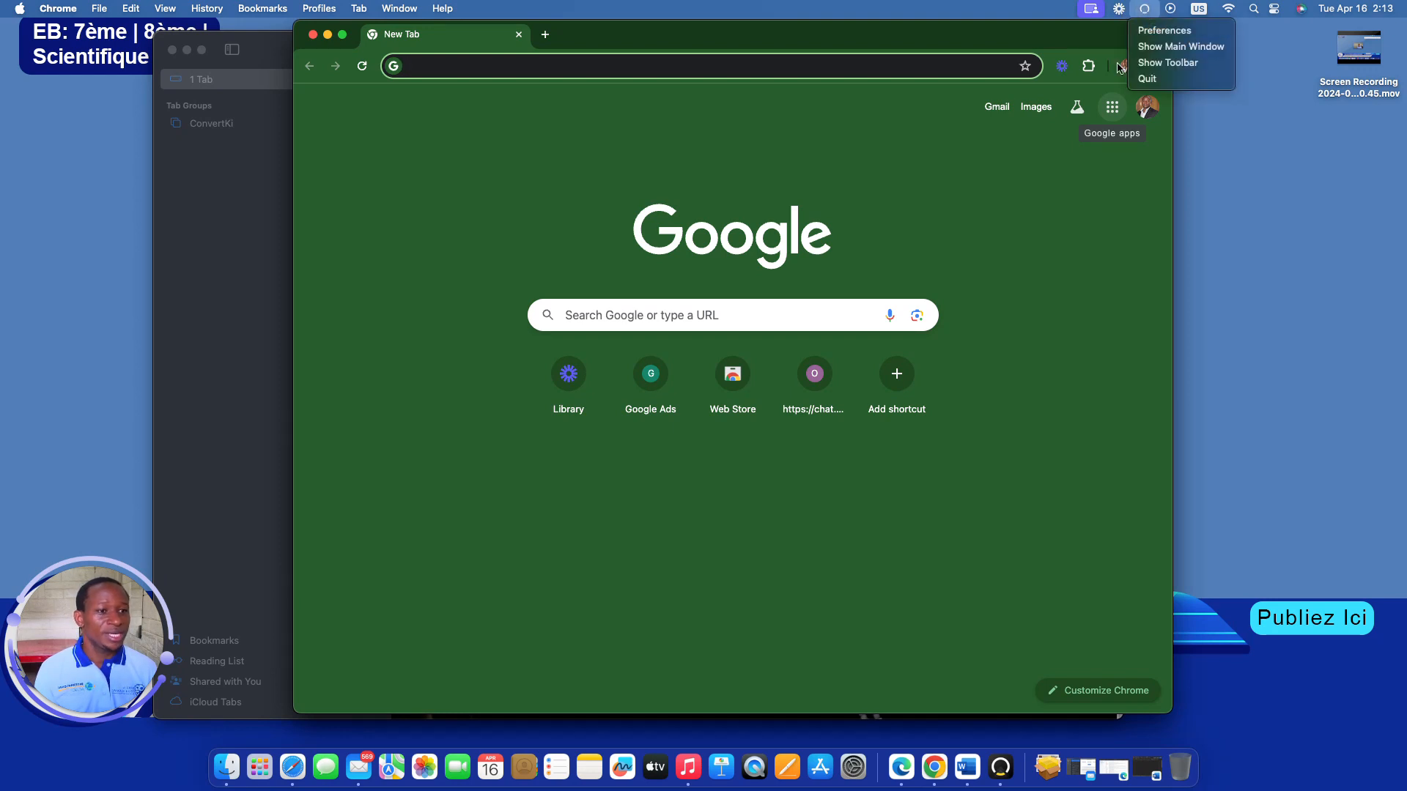
{"action": "left_click", "coordinate": [1160, 63]}
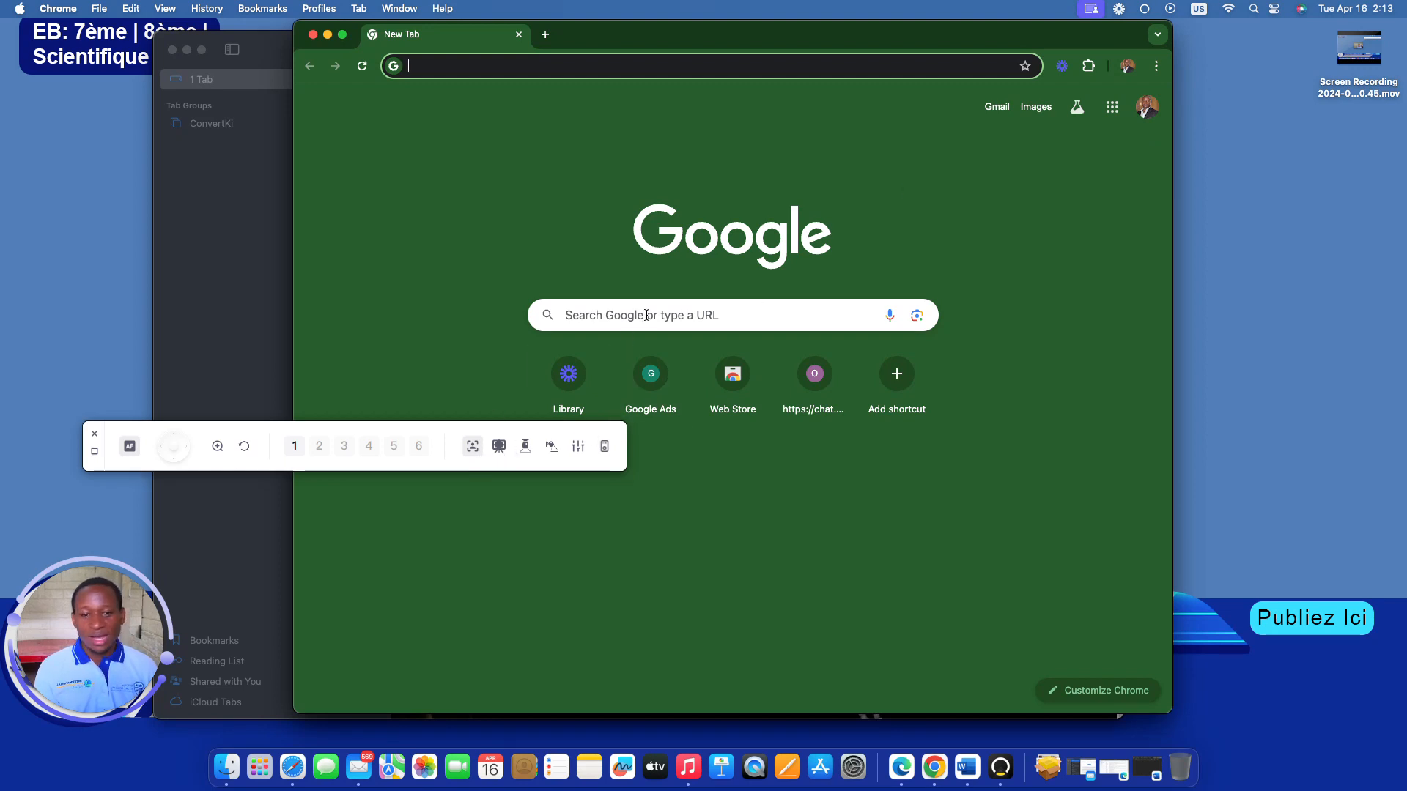
{"action": "left_click", "coordinate": [95, 434]}
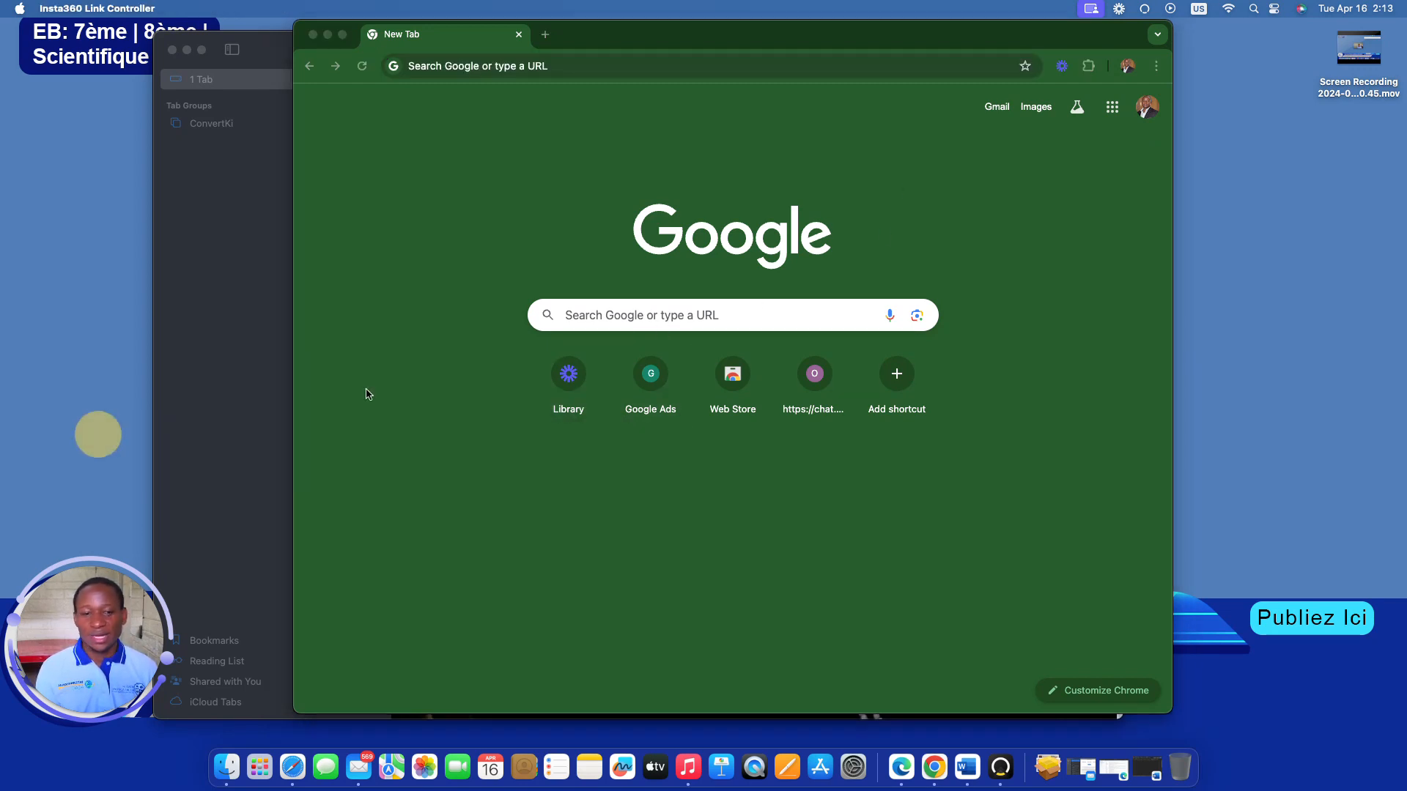
- Browse the full list of Google apps, from Search, Gmail and Drive through Docs, Sheets and Slides to Forms
{"action": "left_click", "coordinate": [1112, 112]}
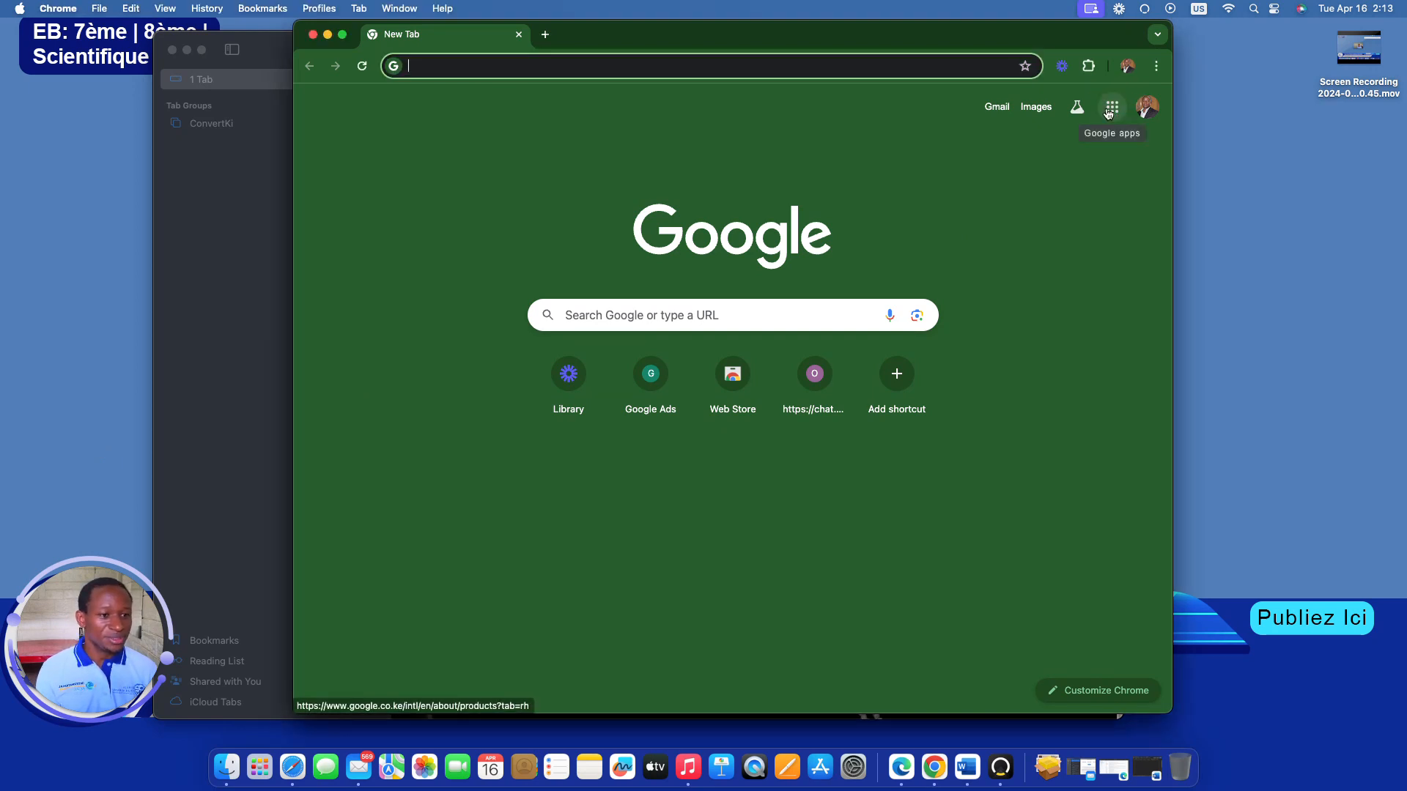
{"action": "left_click", "coordinate": [1112, 109]}
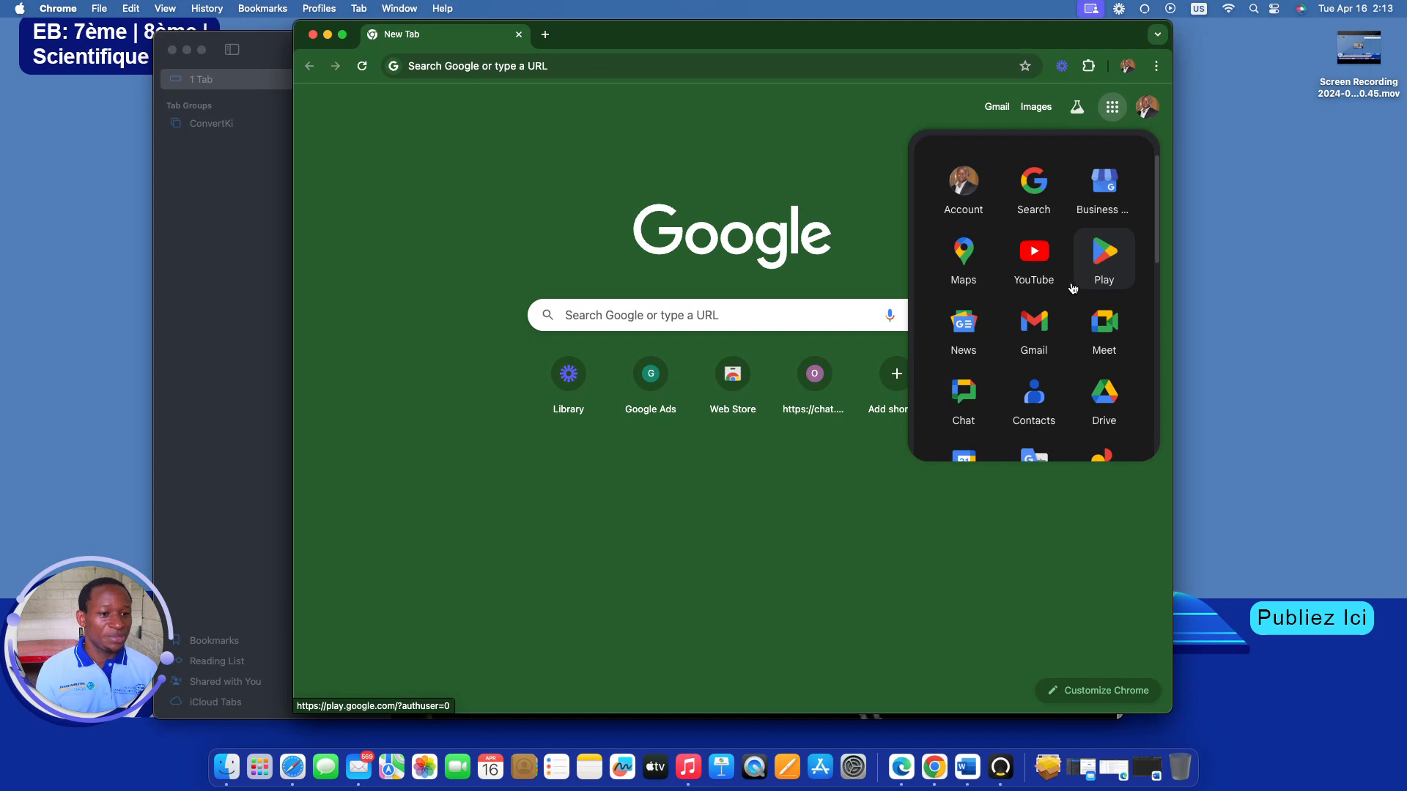
{"action": "scroll", "coordinate": [1043, 302], "scroll_direction": "down", "scroll_amount": 6}
{"action": "scroll", "coordinate": [1043, 302], "scroll_direction": "down", "scroll_amount": 2}
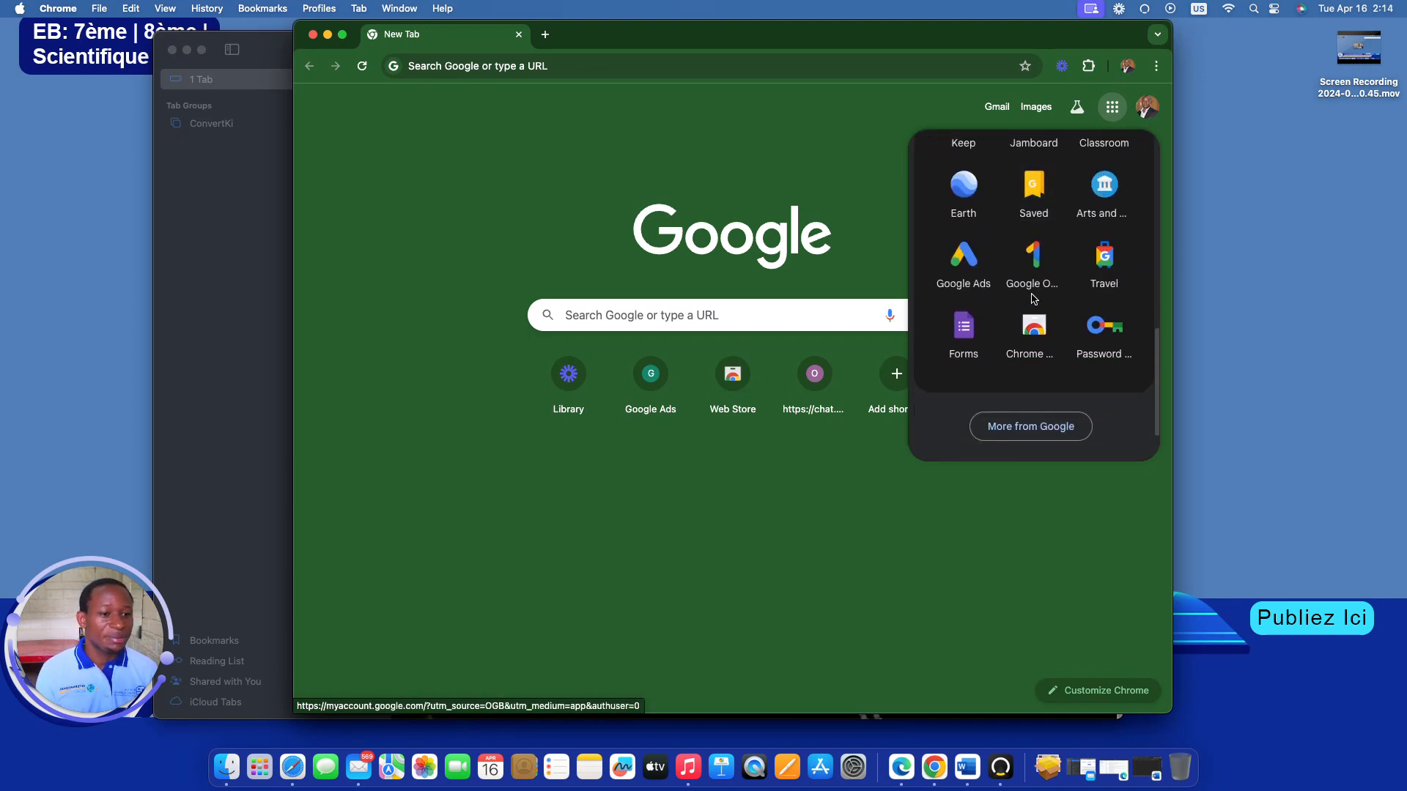
{"action": "scroll", "coordinate": [1033, 297], "scroll_direction": "up", "scroll_amount": 5}
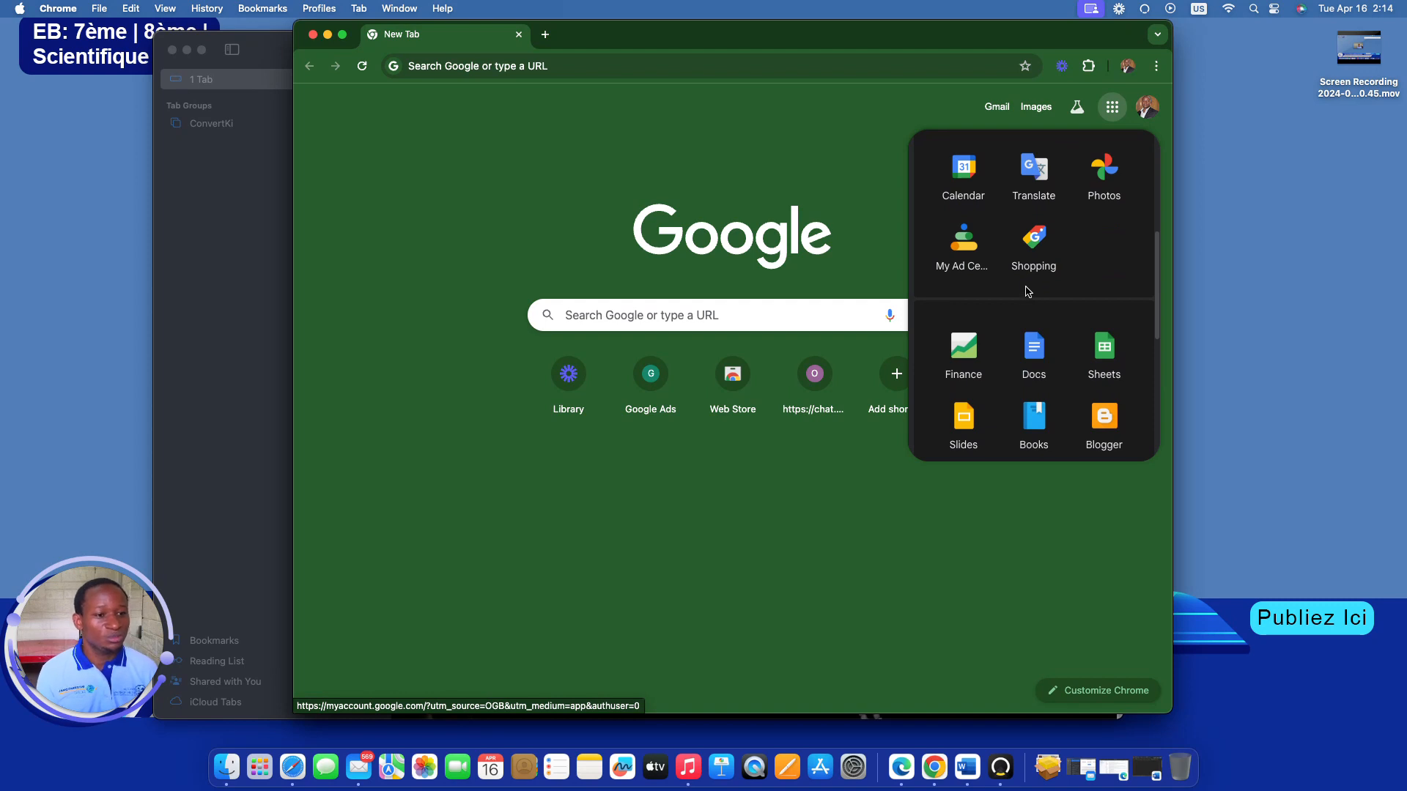
{"action": "scroll", "coordinate": [1028, 291], "scroll_direction": "up", "scroll_amount": 1}
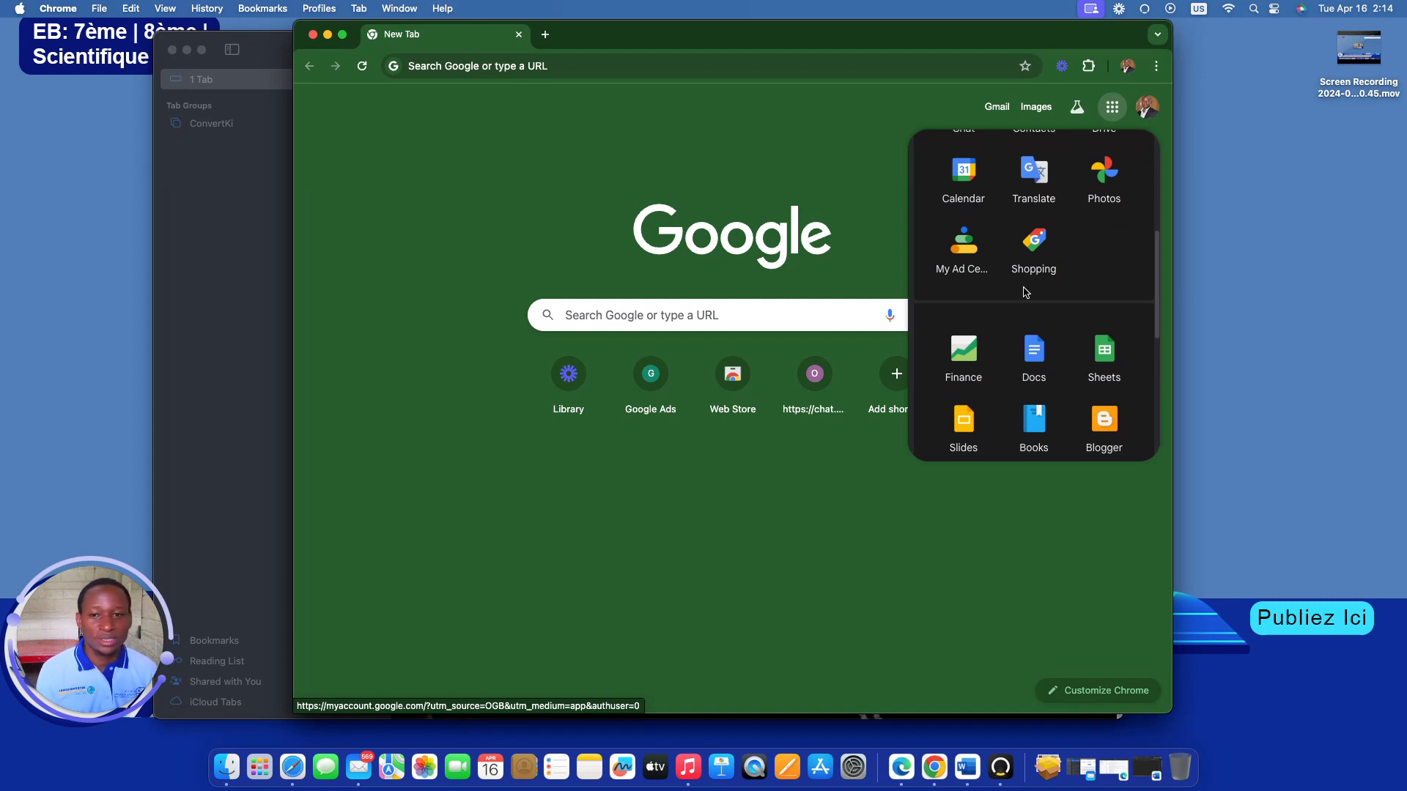
{"action": "scroll", "coordinate": [1025, 292], "scroll_direction": "down", "scroll_amount": 1}
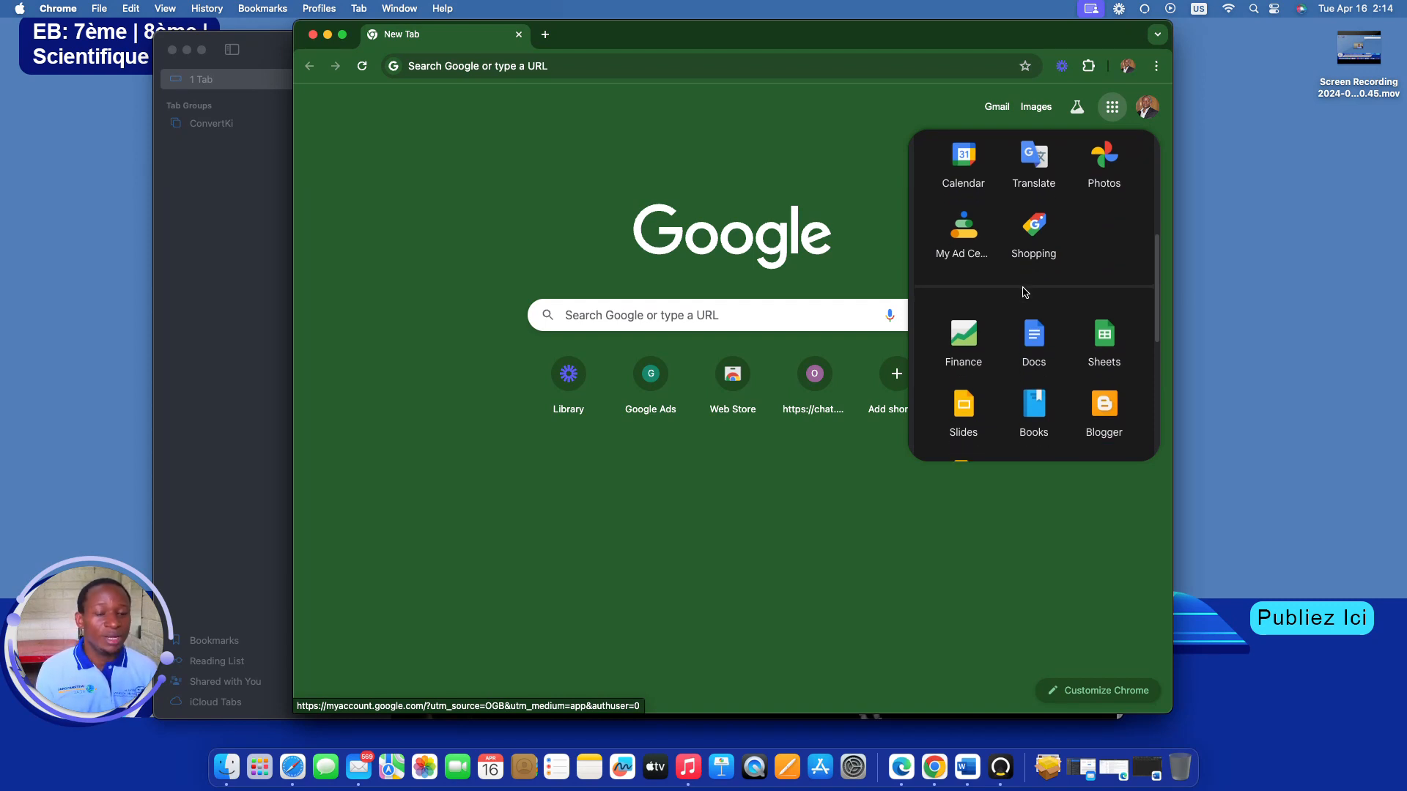
{"action": "scroll", "coordinate": [1024, 290], "scroll_direction": "up", "scroll_amount": 3}
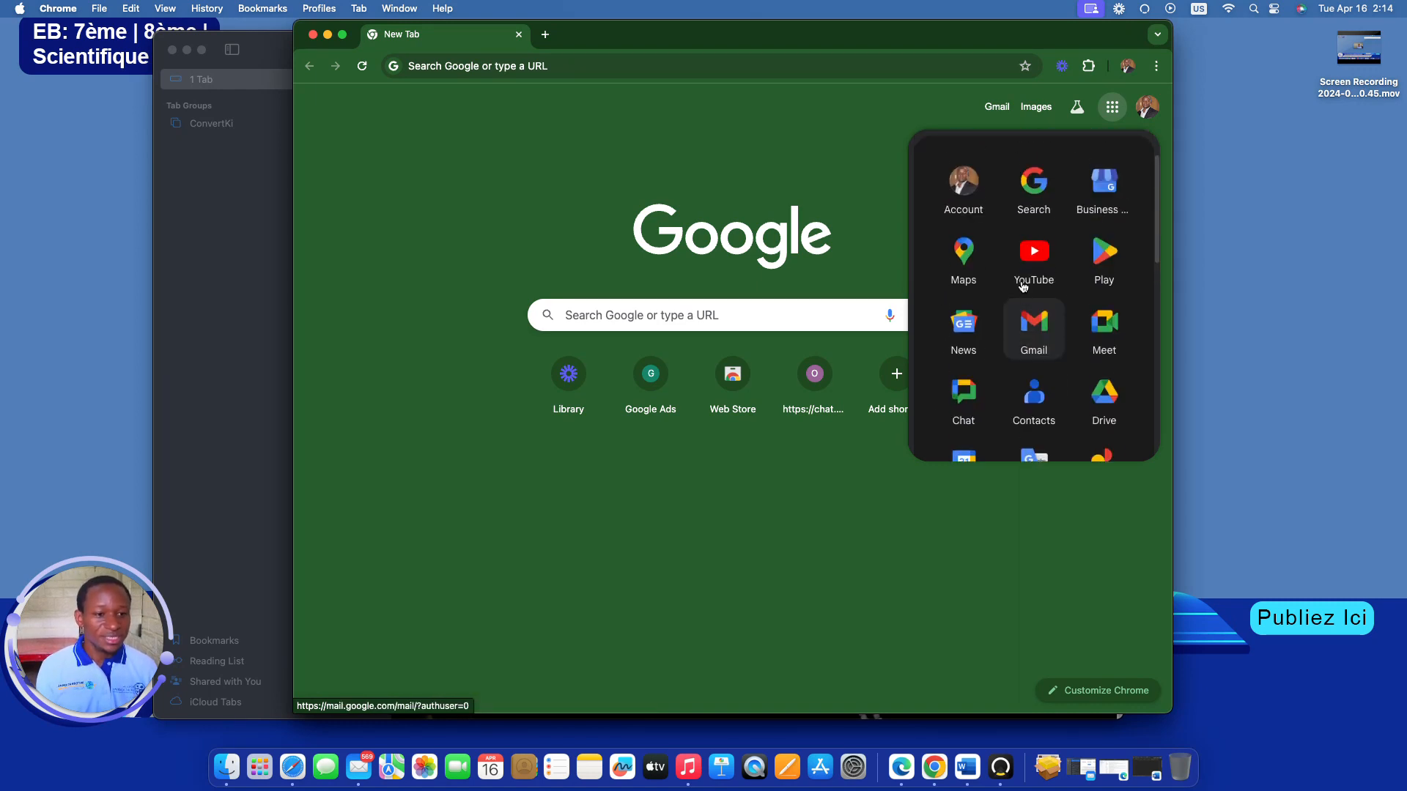
{"action": "scroll", "coordinate": [1017, 284], "scroll_direction": "down", "scroll_amount": 5}
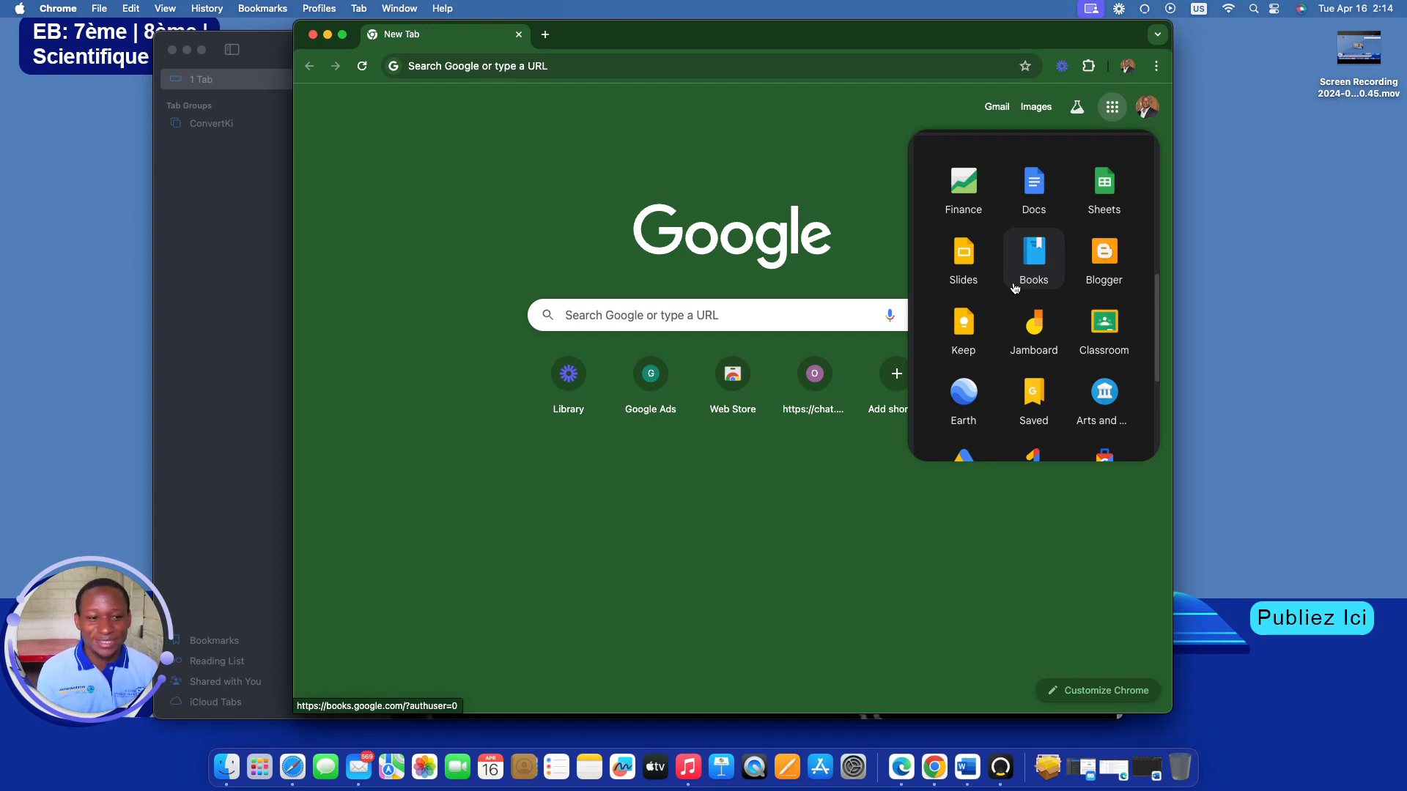
{"action": "scroll", "coordinate": [1033, 312], "scroll_direction": "up", "scroll_amount": 2}
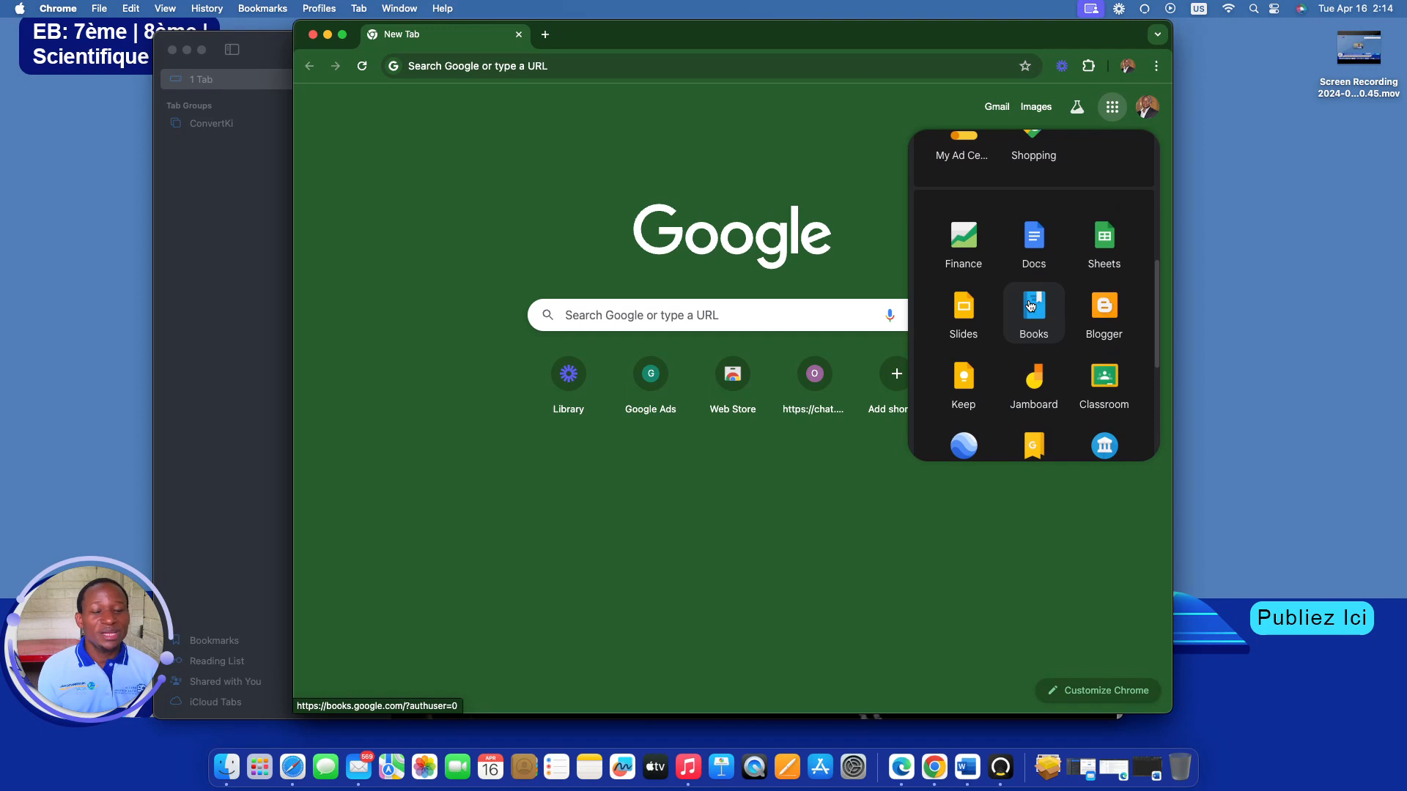
{"action": "scroll", "coordinate": [1030, 306], "scroll_direction": "up", "scroll_amount": 1}
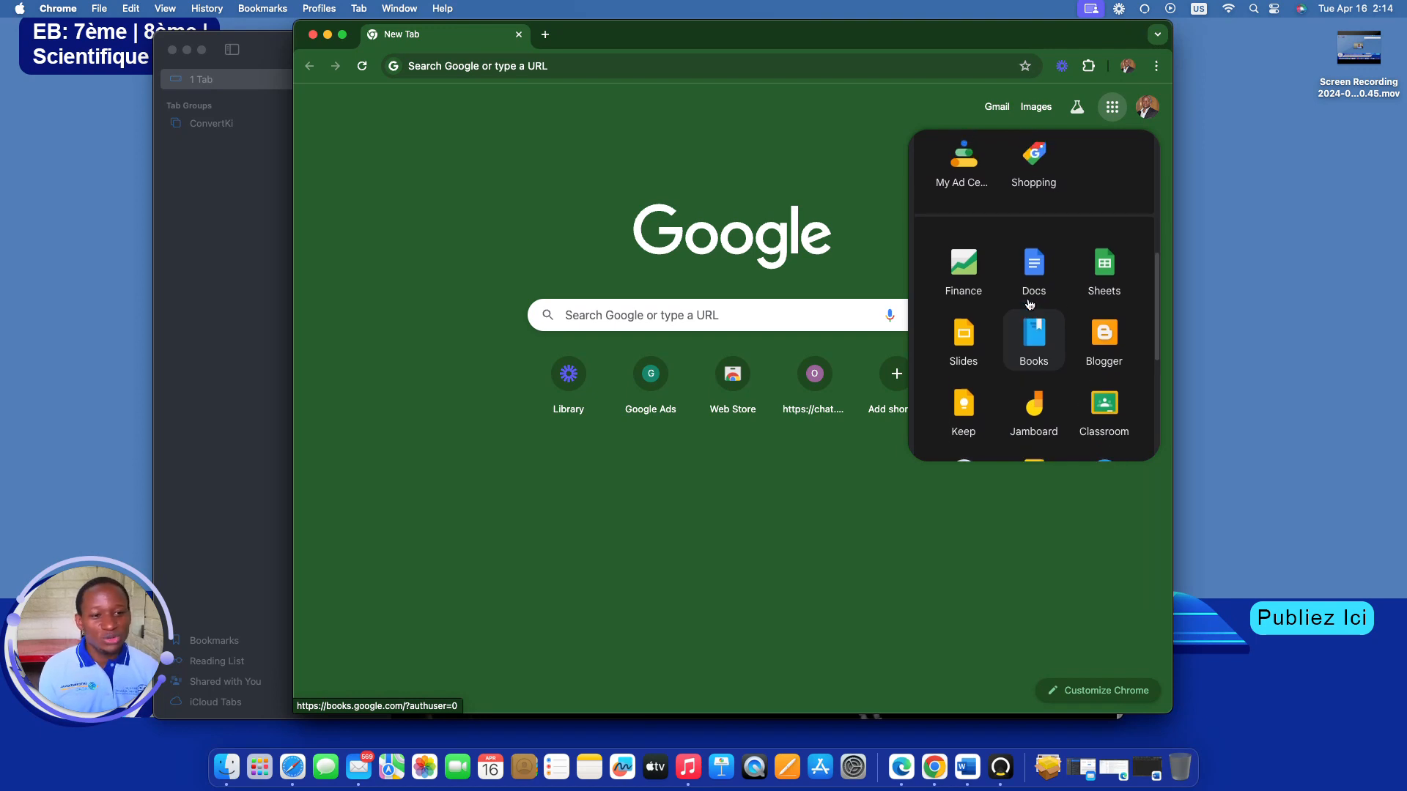
- Open Google Drive from the Google apps and show its suggested Folders in a full-screen window
{"action": "scroll", "coordinate": [1030, 305], "scroll_direction": "up", "scroll_amount": 5}
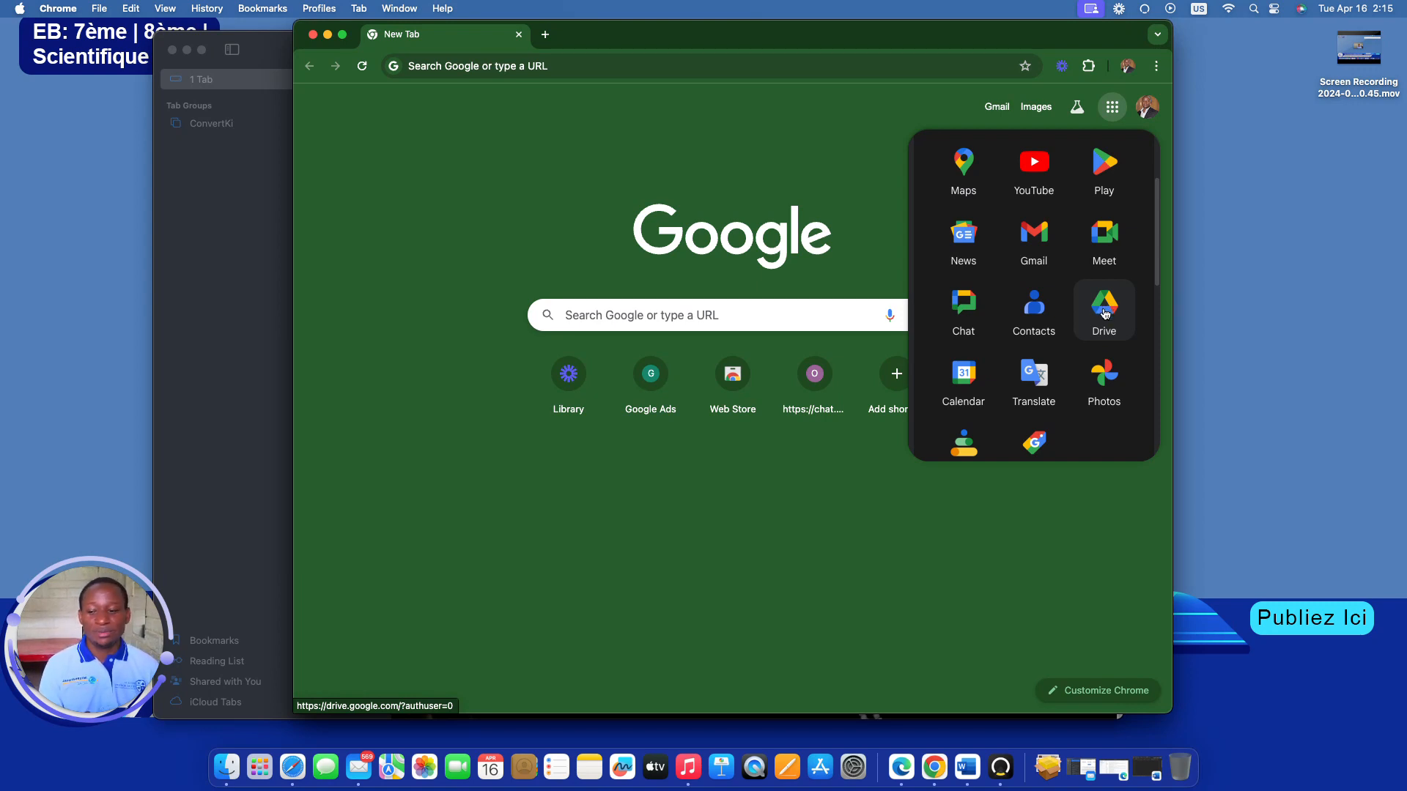
{"action": "left_click", "coordinate": [1105, 314]}
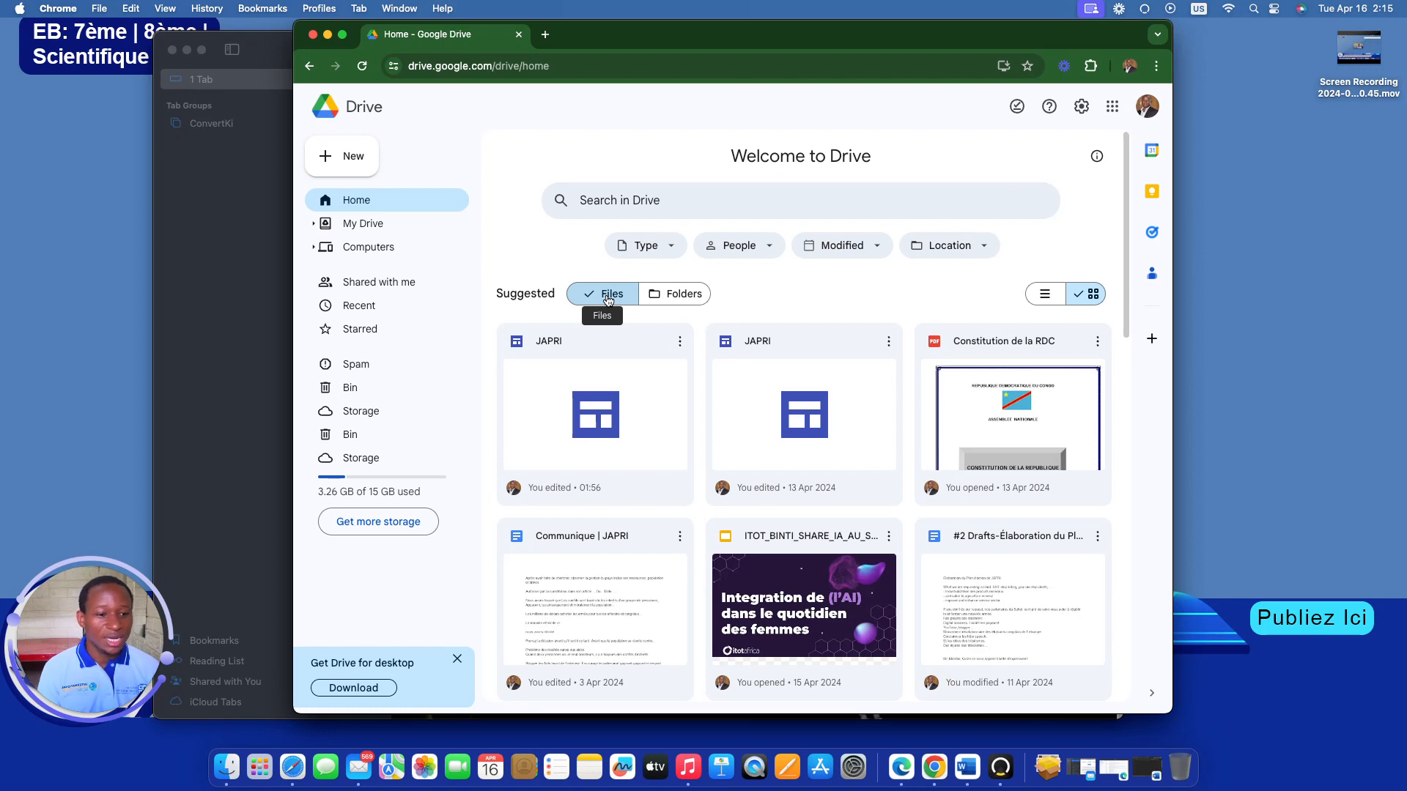
{"action": "left_click", "coordinate": [674, 293]}
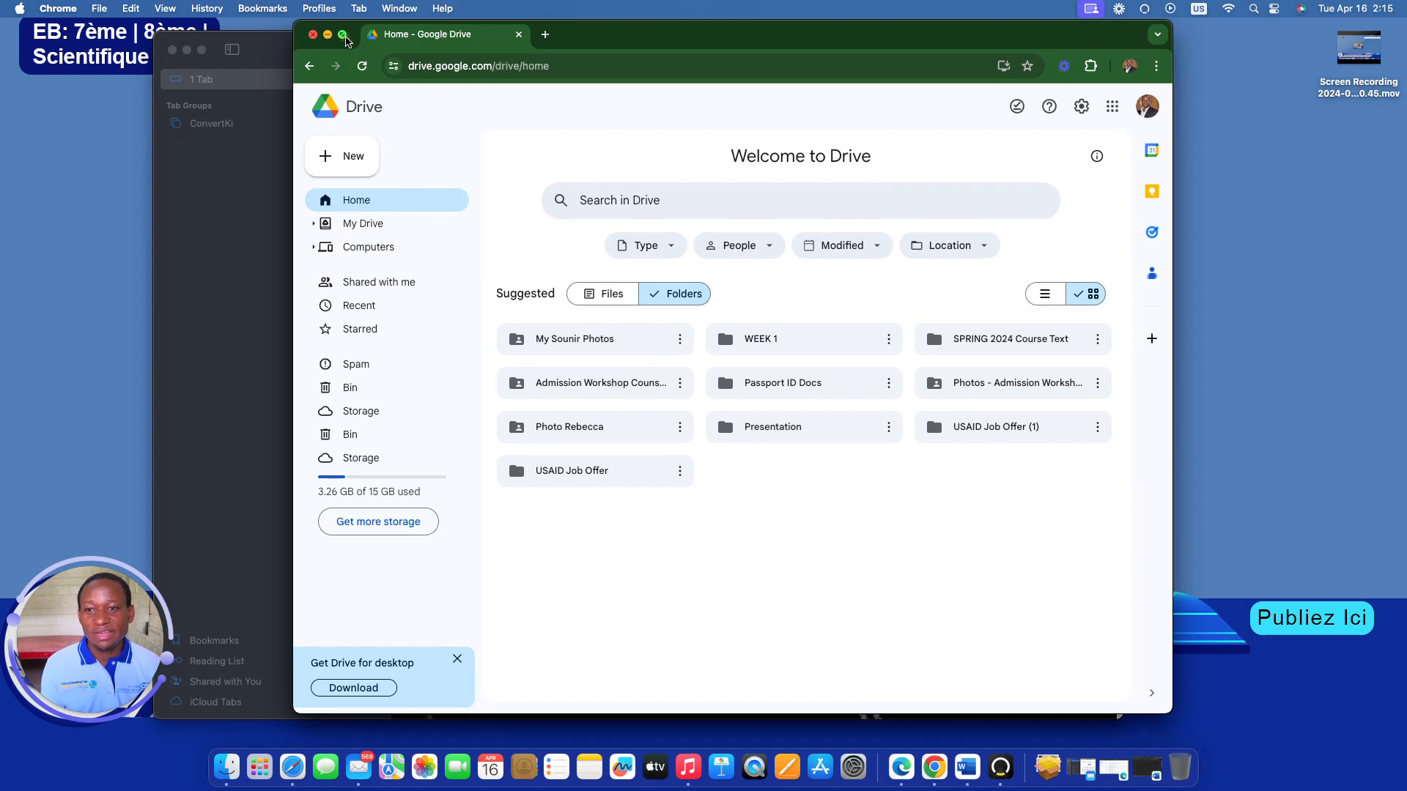
{"action": "left_click", "coordinate": [342, 35]}
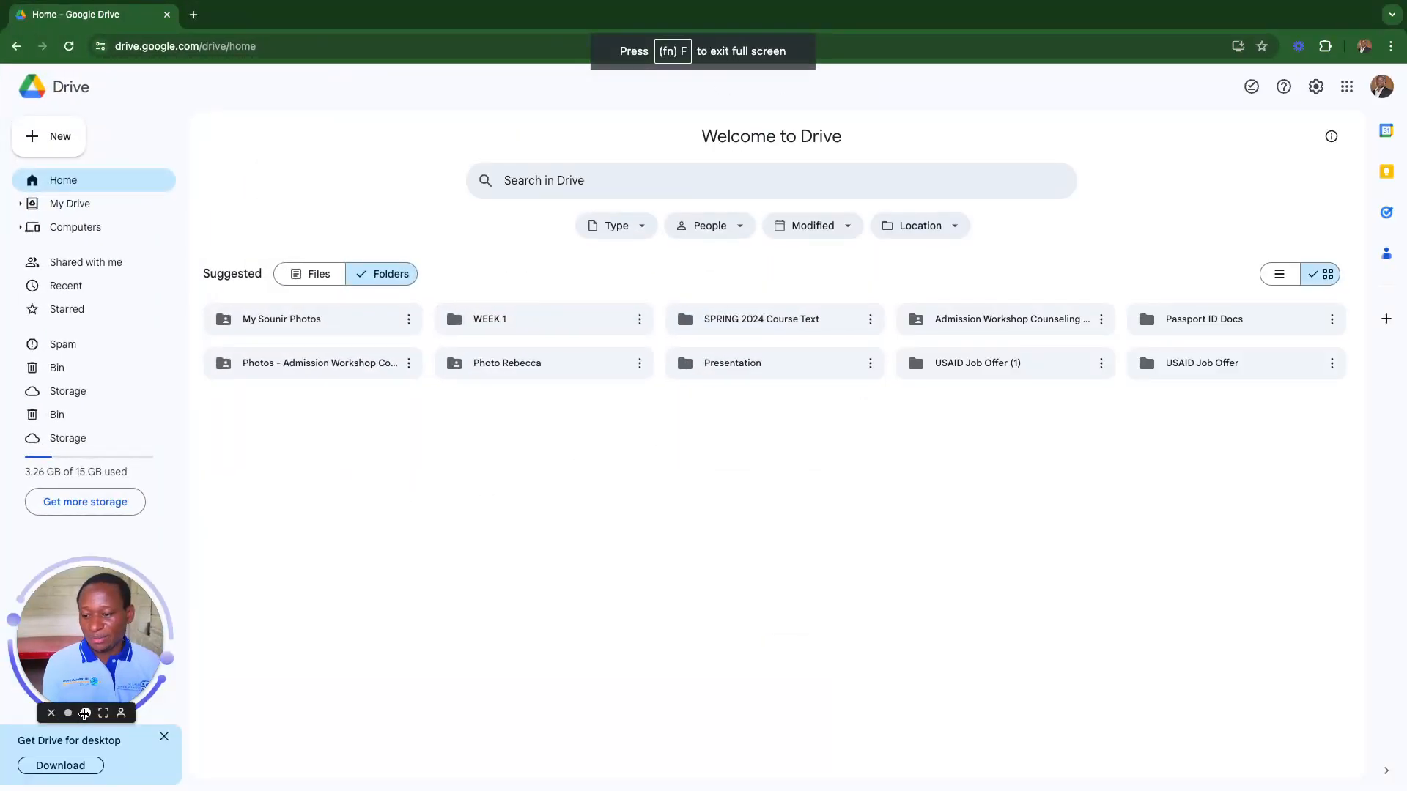
- Enlarge the camera bubble over the Drive page, shrink it and park it back over the sidebar
{"action": "left_click_drag", "start_coordinate": [86, 713], "coordinate": [525, 595]}
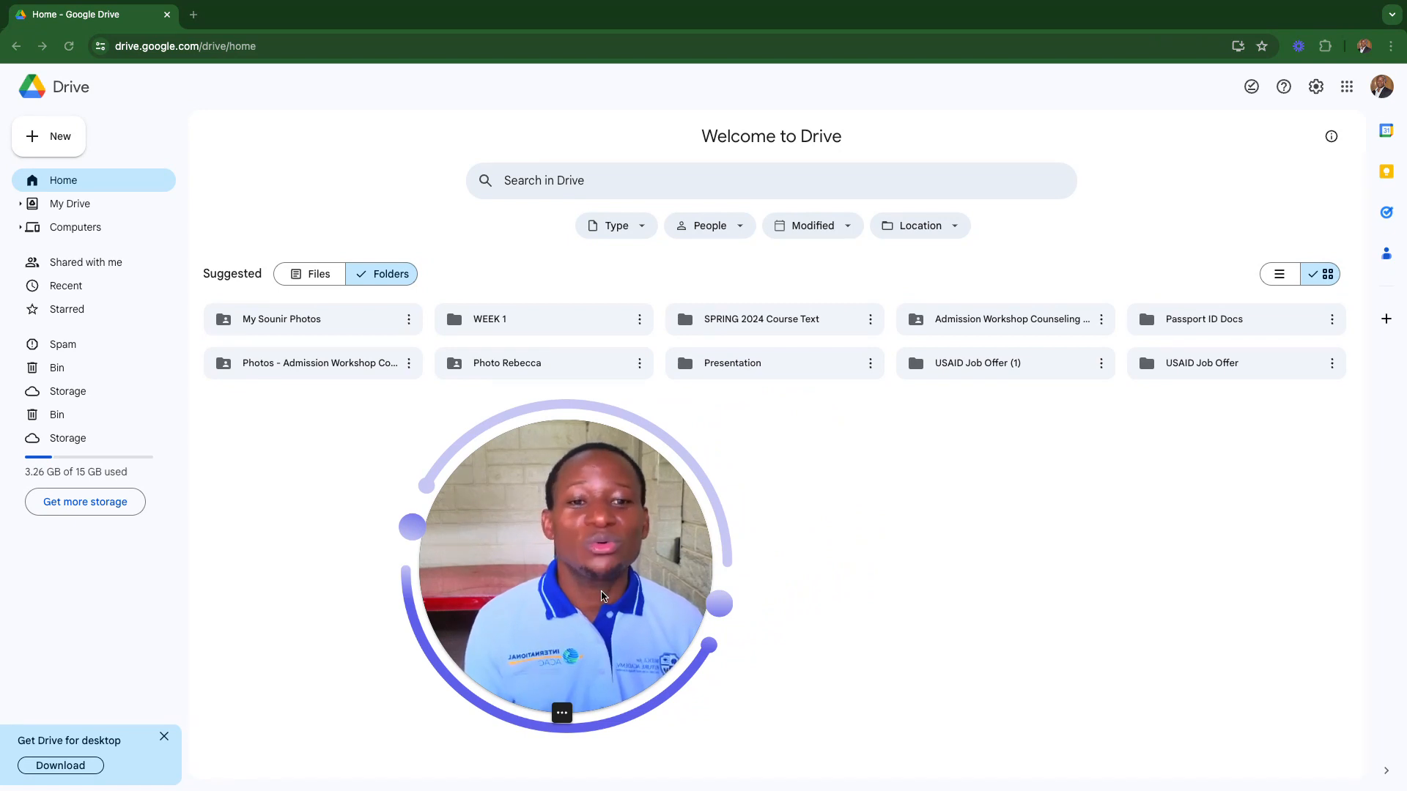
{"action": "left_click_drag", "start_coordinate": [222, 246], "coordinate": [547, 247]}
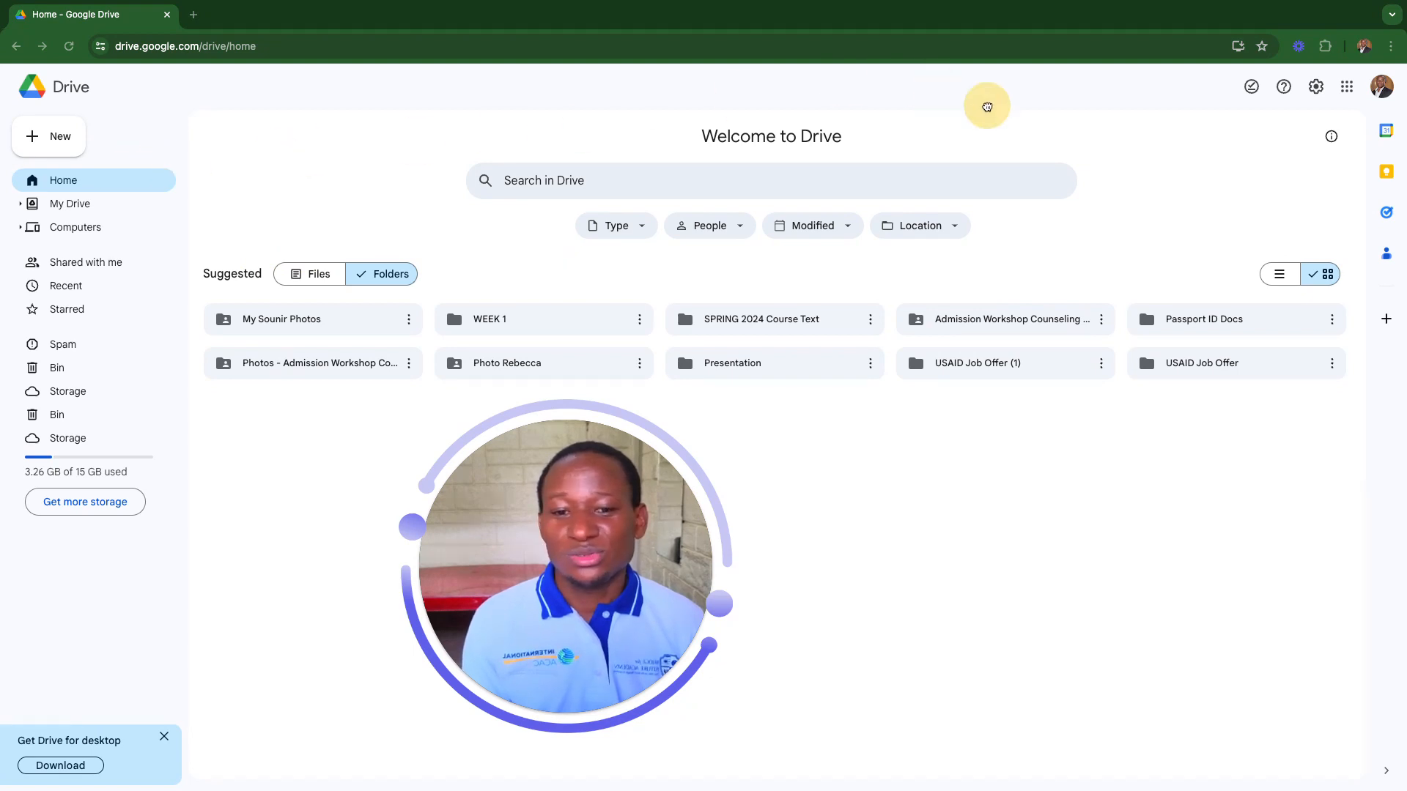
{"action": "mouse_move", "coordinate": [561, 717]}
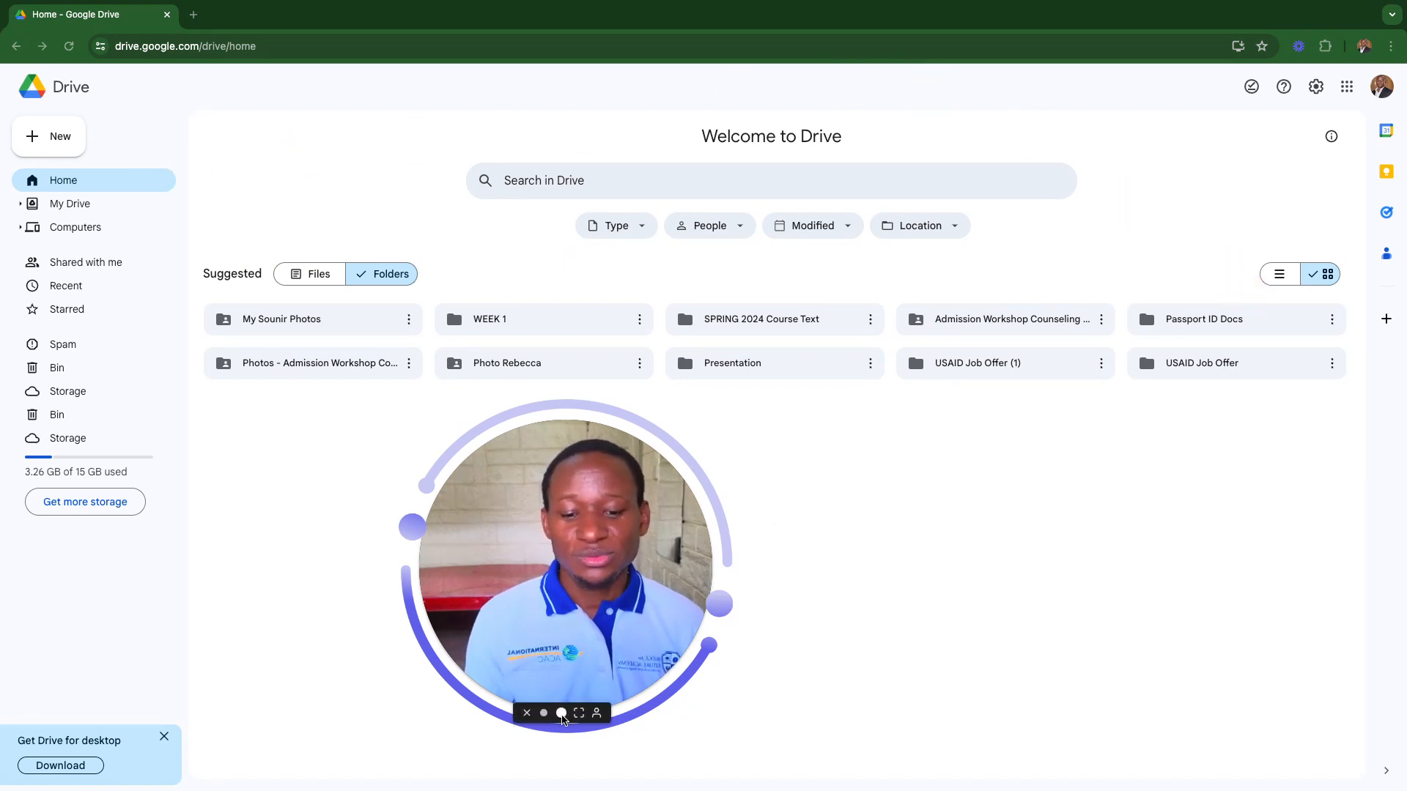
{"action": "left_click", "coordinate": [561, 713]}
{"action": "left_click_drag", "start_coordinate": [516, 621], "coordinate": [102, 631]}
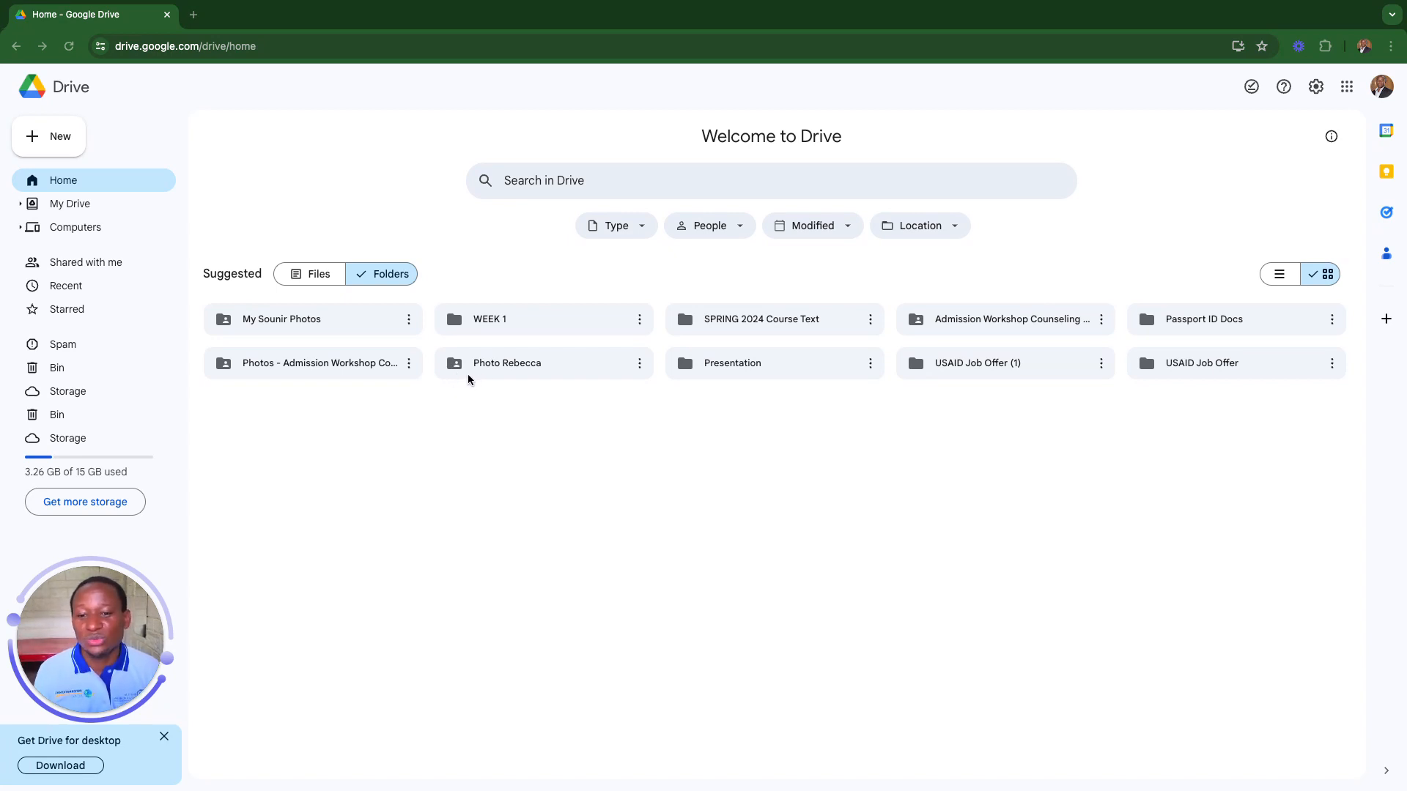
- Load bridgeforfuture.academy in a new browser tab and go to the site's home page through its logo
{"action": "left_click", "coordinate": [194, 14]}
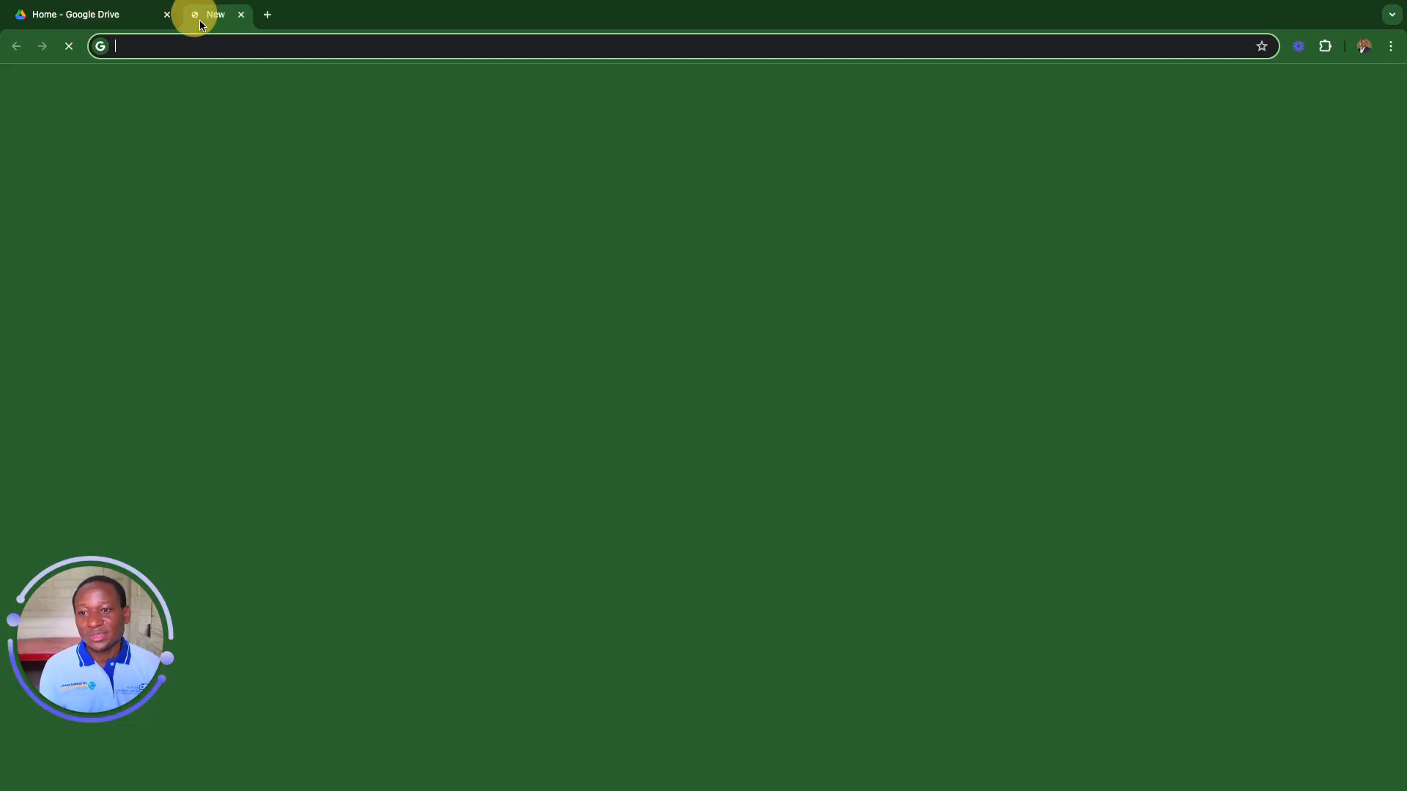
{"action": "left_click", "coordinate": [234, 47]}
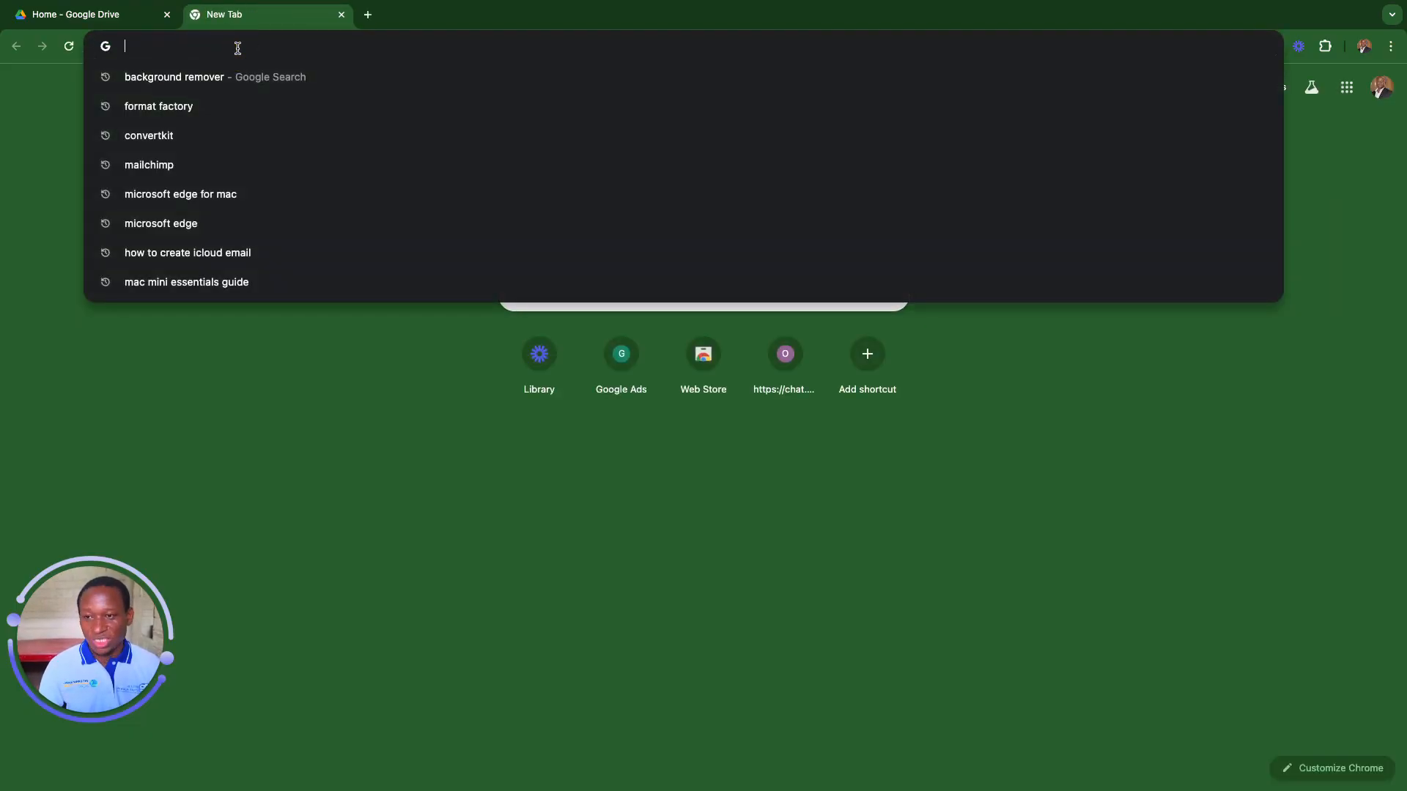
{"action": "type", "text": "bridgeforfuture.academy"}
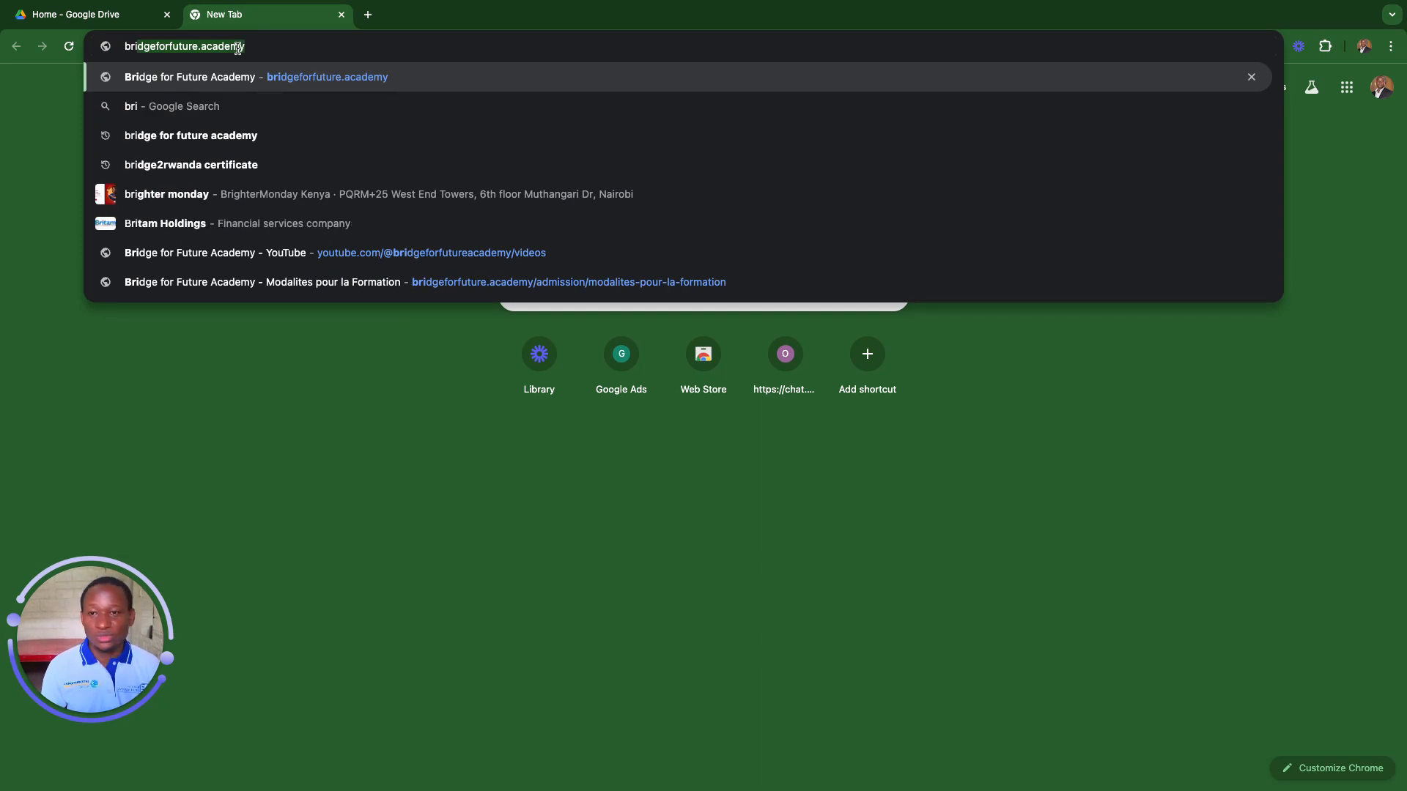
{"action": "key", "text": "Return"}
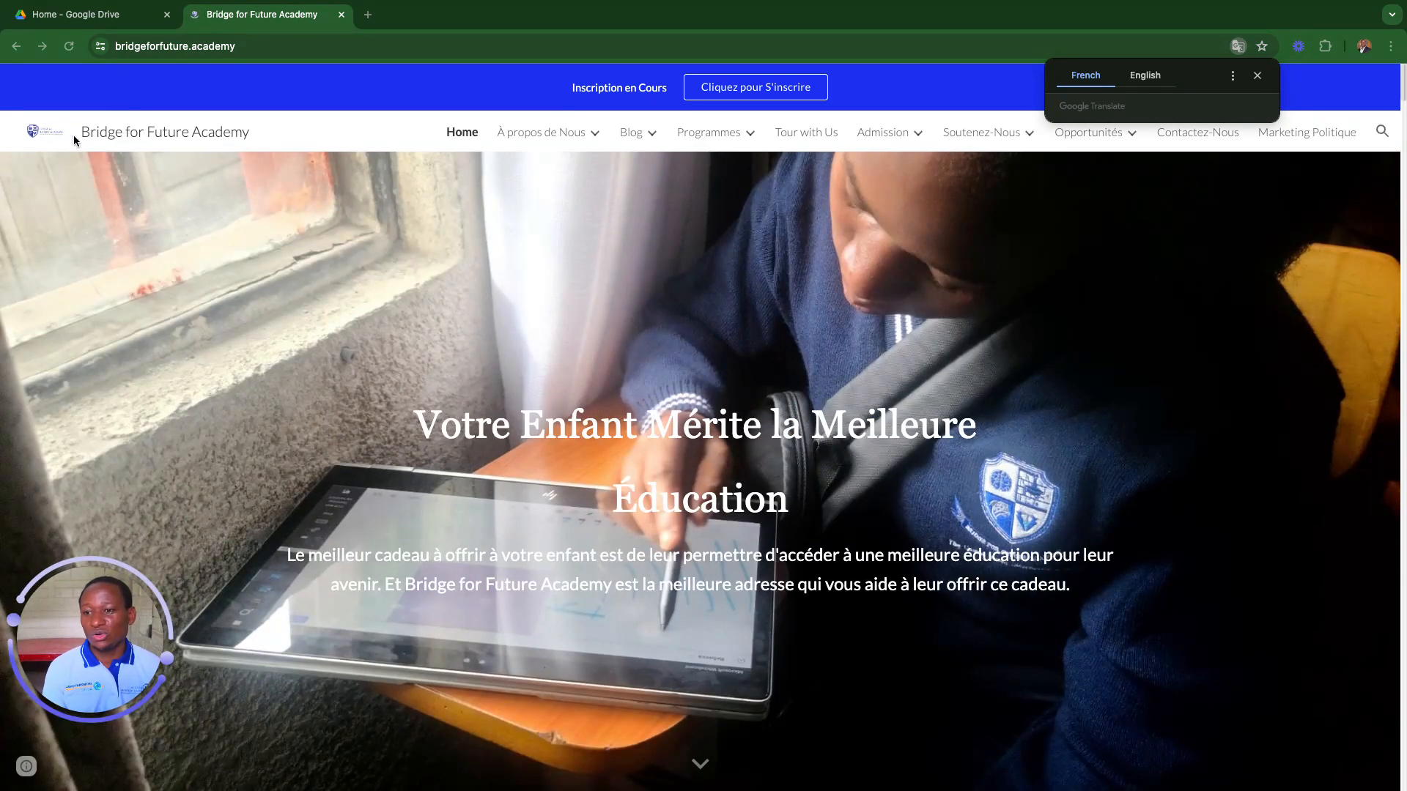
{"action": "left_click", "coordinate": [44, 133]}
- Play the embedded presentation video on the academy's home page briefly and pause it
{"action": "scroll", "coordinate": [500, 435], "scroll_direction": "down", "scroll_amount": 10}
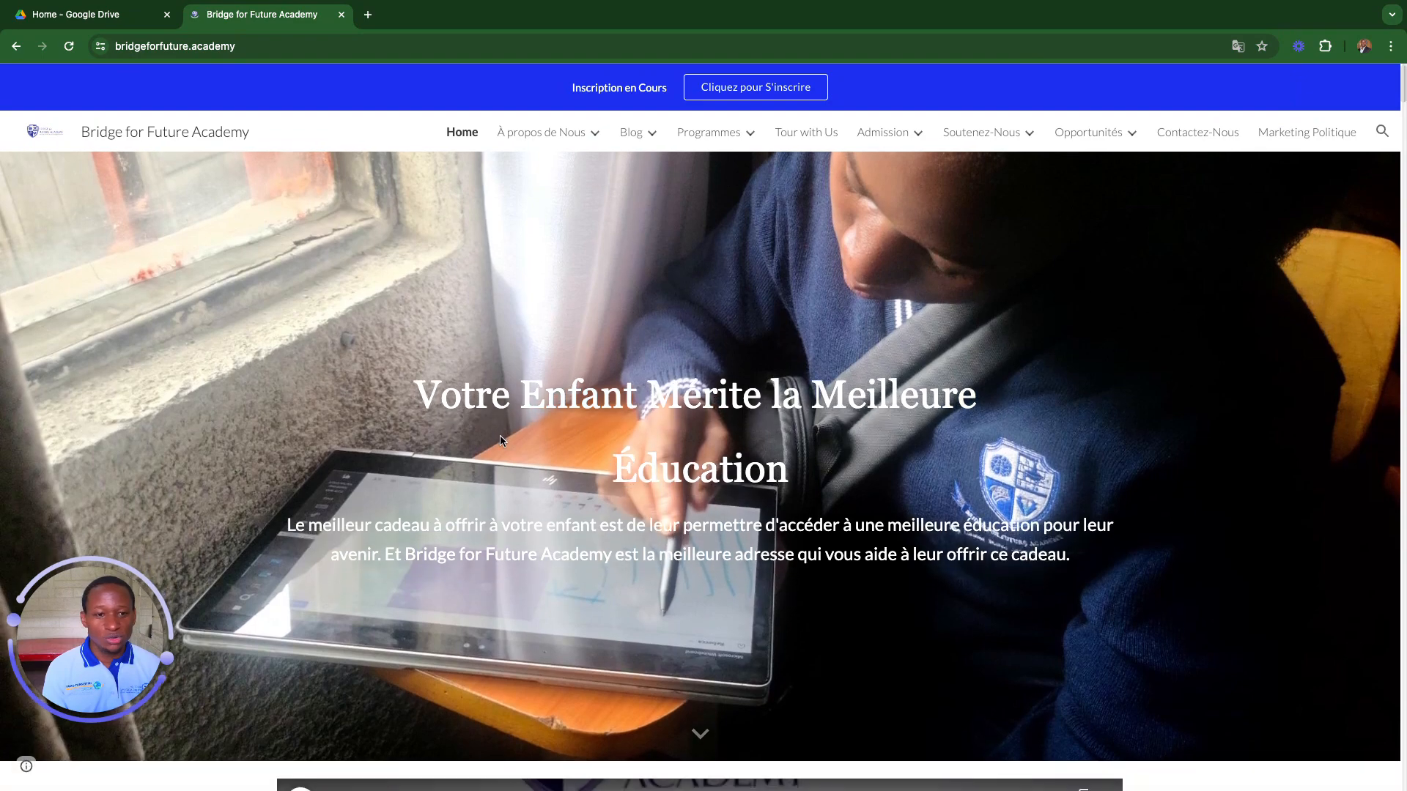
{"action": "scroll", "coordinate": [513, 404], "scroll_direction": "down", "scroll_amount": 3}
{"action": "scroll", "coordinate": [524, 437], "scroll_direction": "up", "scroll_amount": 7}
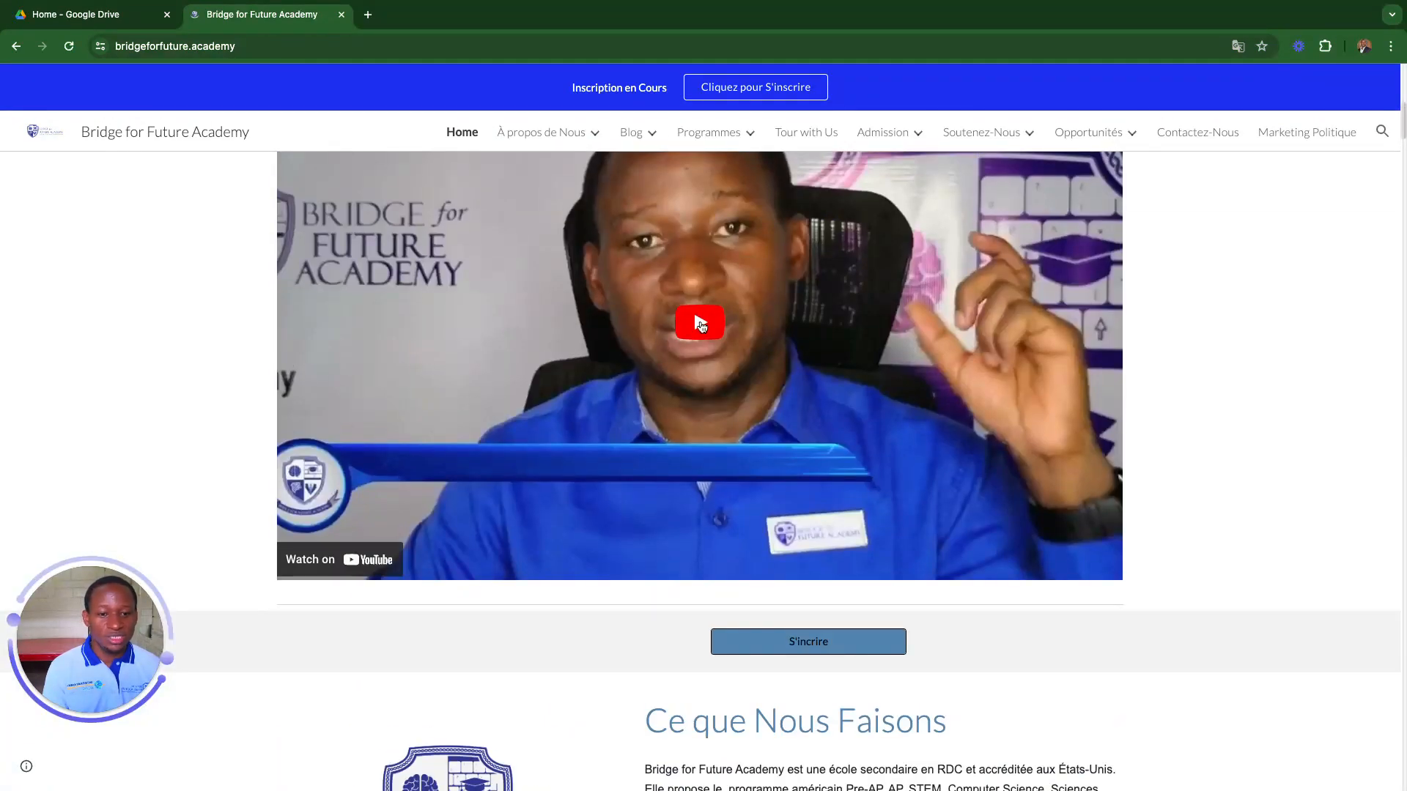
{"action": "left_click", "coordinate": [701, 324]}
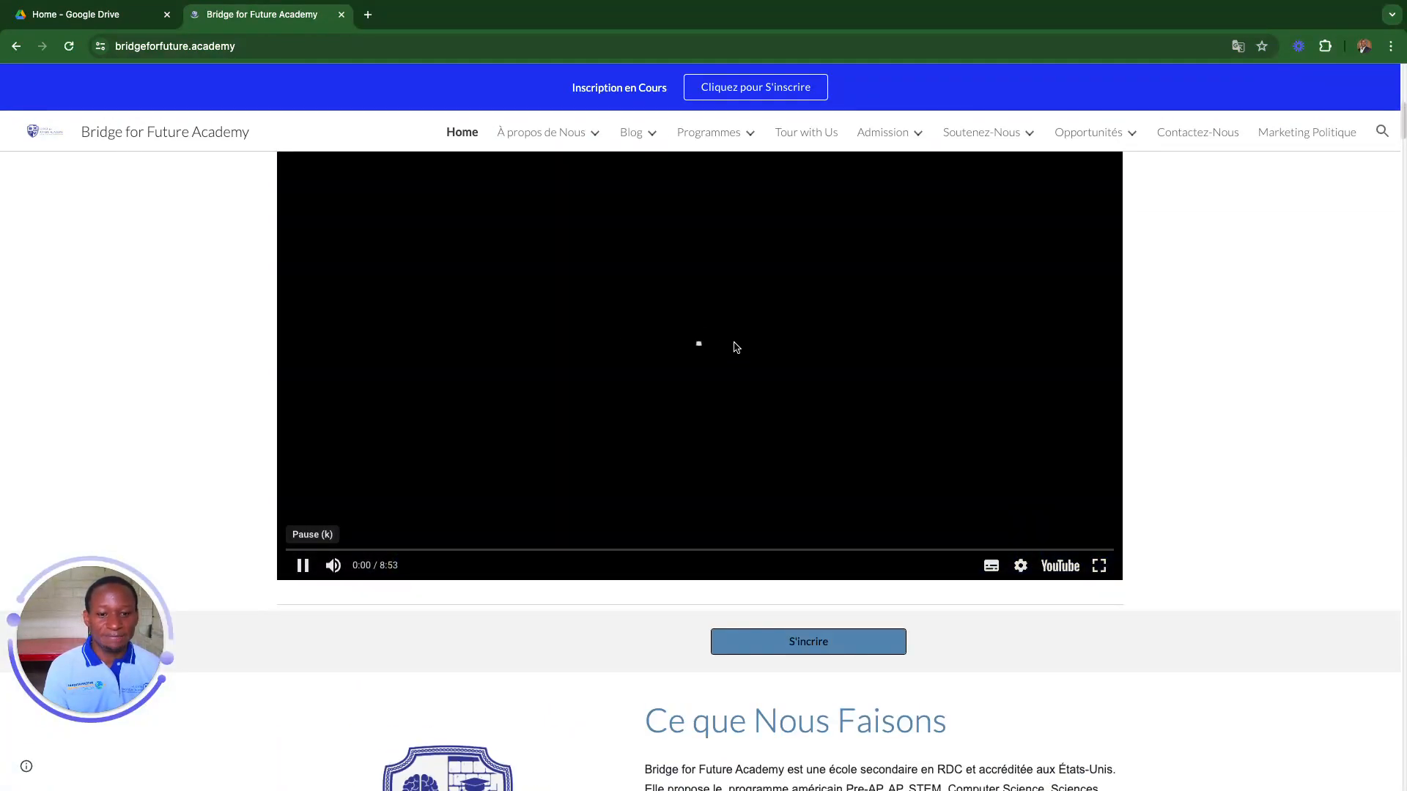
{"action": "scroll", "coordinate": [799, 308], "scroll_direction": "up", "scroll_amount": 2}
{"action": "left_click", "coordinate": [747, 283]}
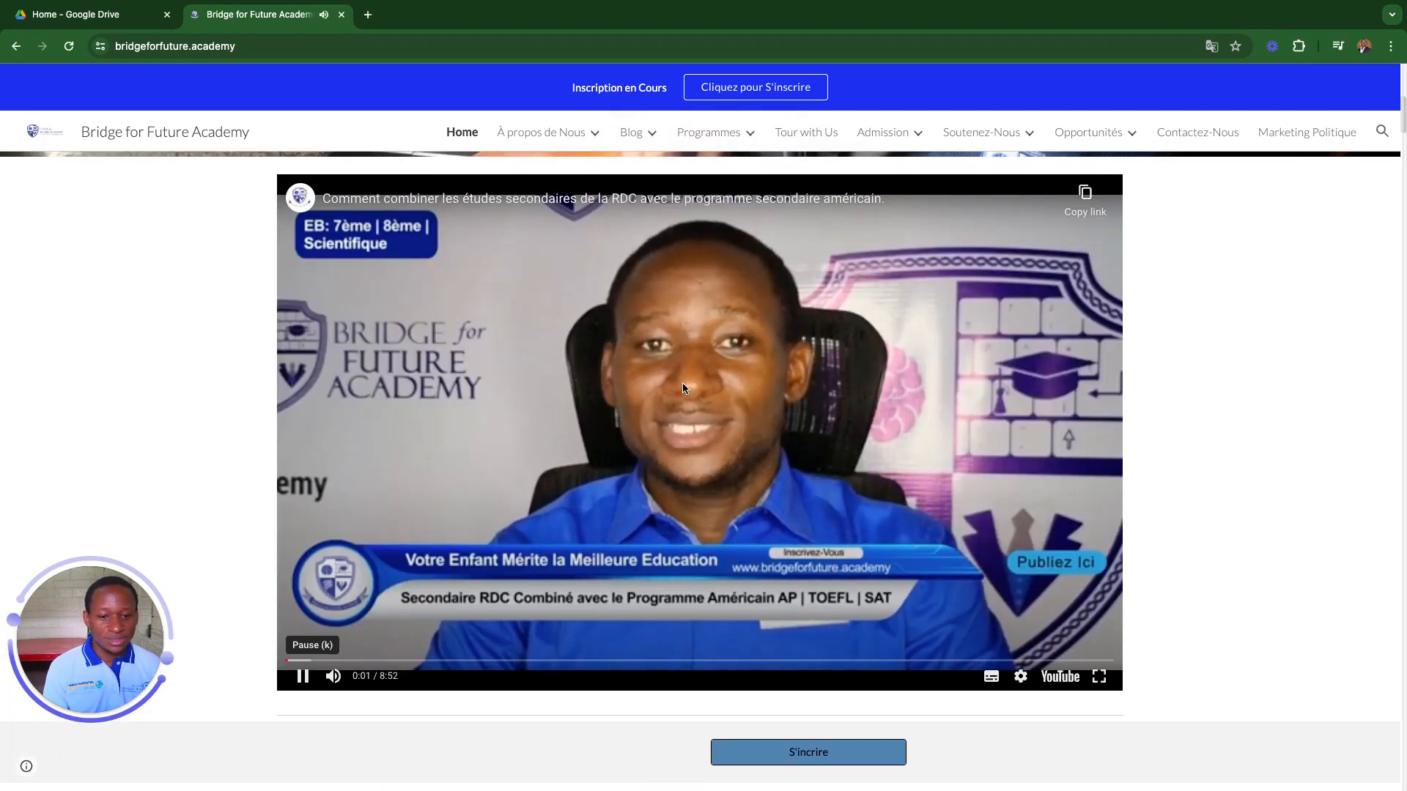
{"action": "left_click", "coordinate": [719, 424]}
- Look through the home page sections from Ce que Nous Faisons down to A-Levels Secondaire and return to the hero banner
{"action": "scroll", "coordinate": [671, 394], "scroll_direction": "down", "scroll_amount": 9}
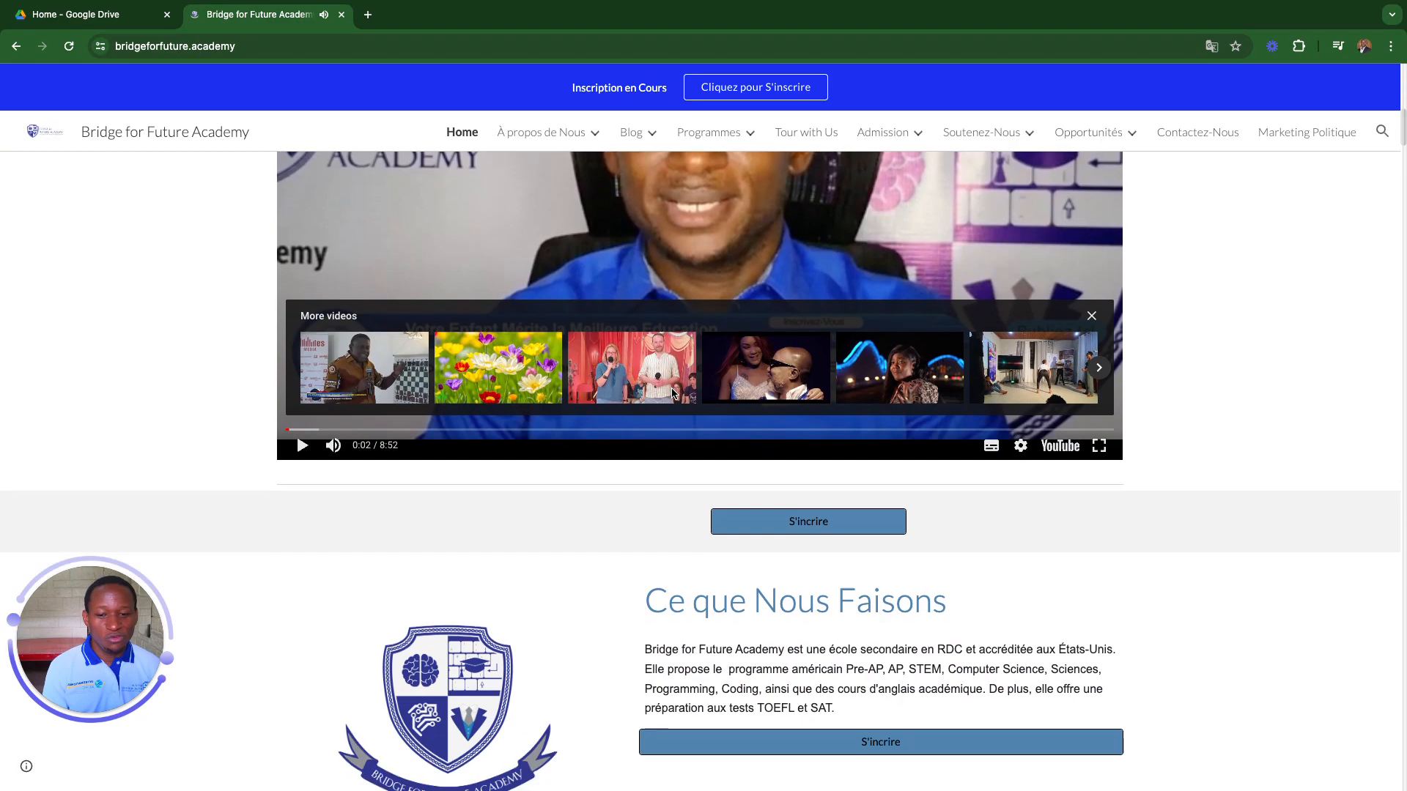
{"action": "scroll", "coordinate": [672, 394], "scroll_direction": "down", "scroll_amount": 3}
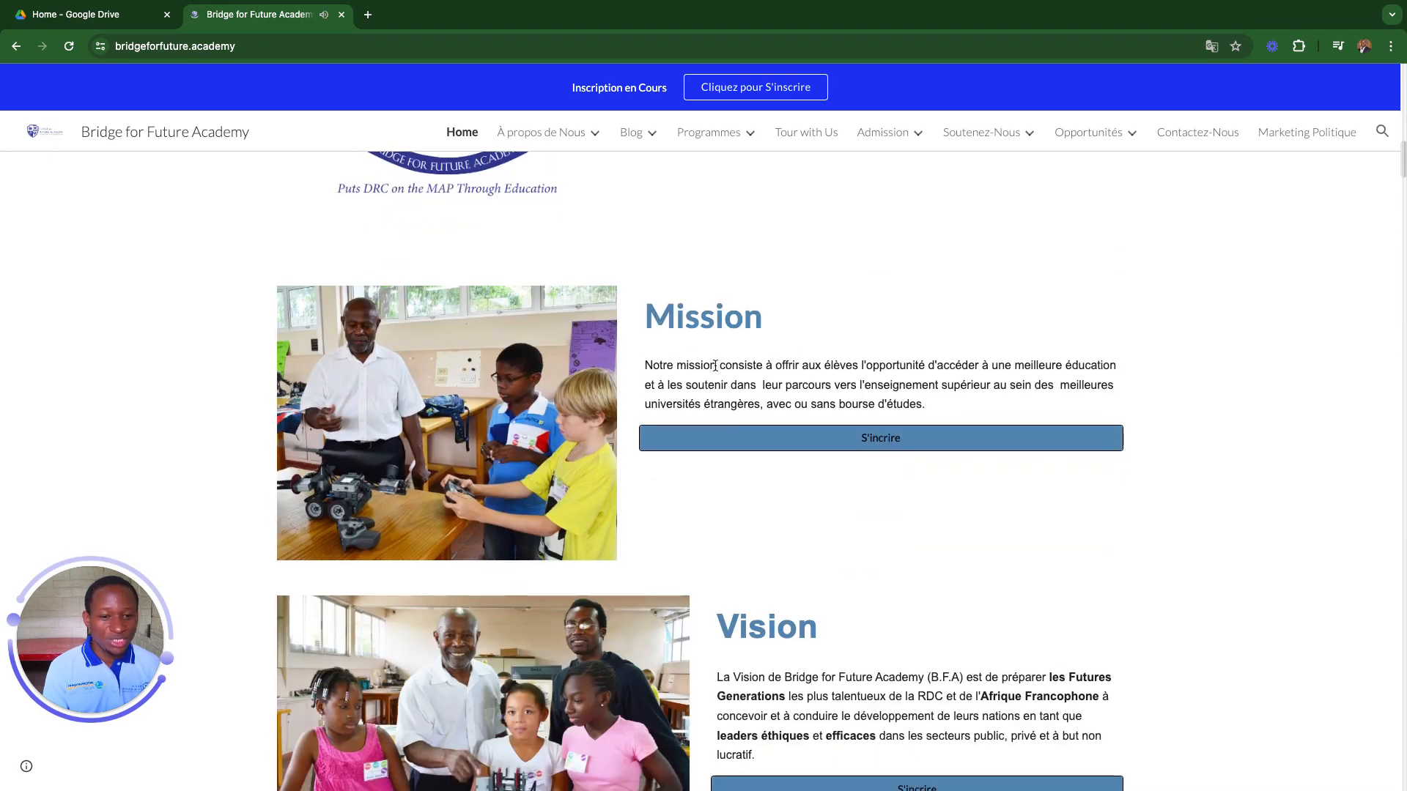
{"action": "scroll", "coordinate": [627, 469], "scroll_direction": "down", "scroll_amount": 20}
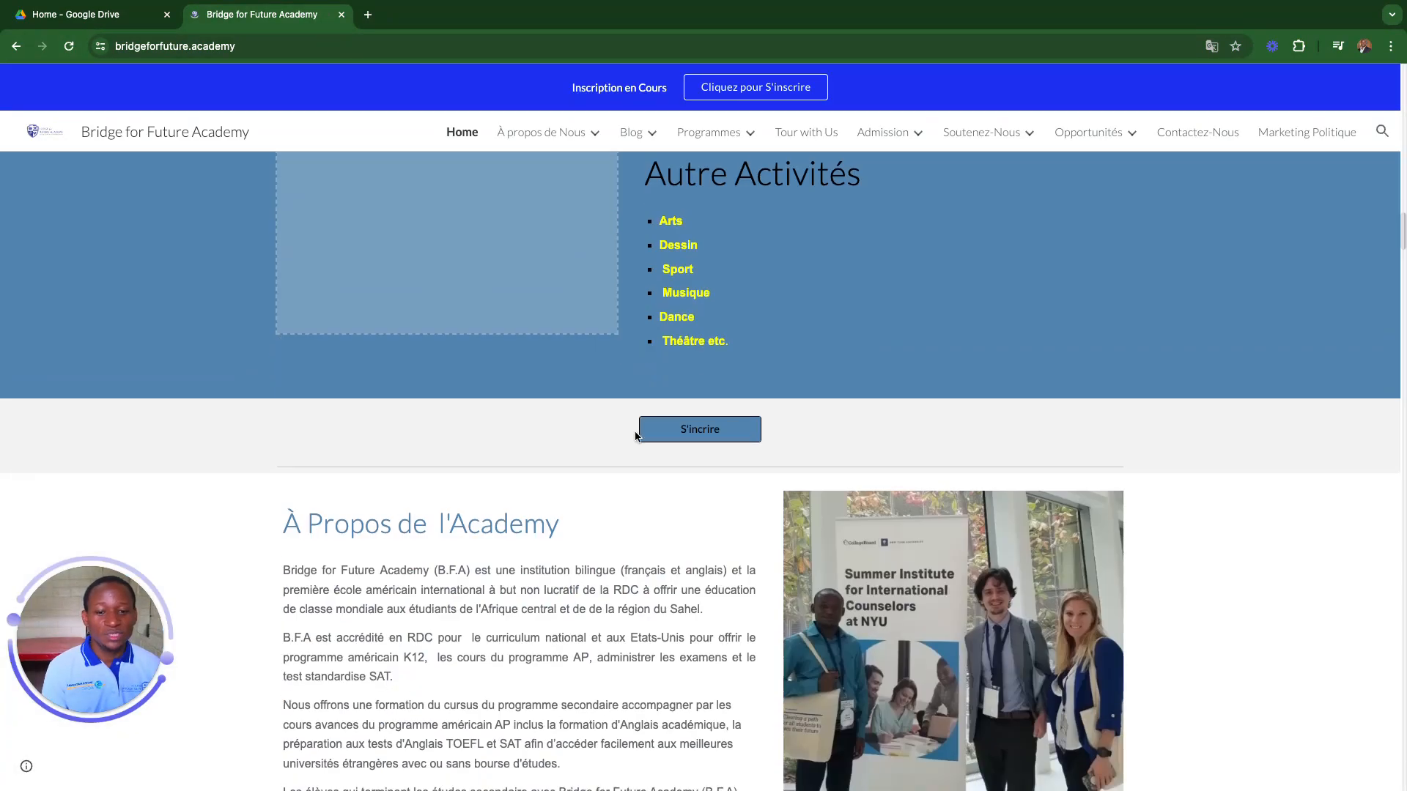
{"action": "scroll", "coordinate": [636, 435], "scroll_direction": "down", "scroll_amount": 20}
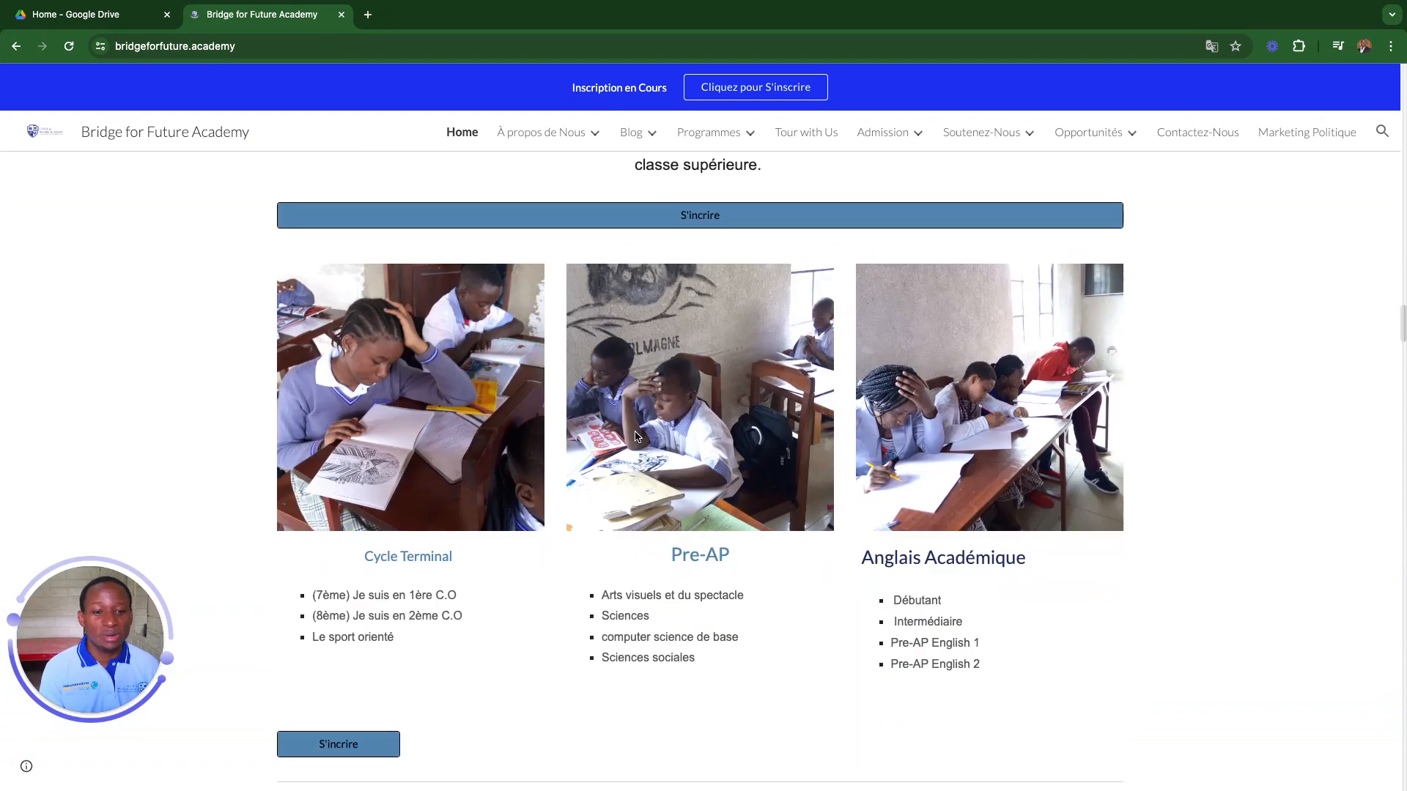
{"action": "scroll", "coordinate": [635, 433], "scroll_direction": "down", "scroll_amount": 4}
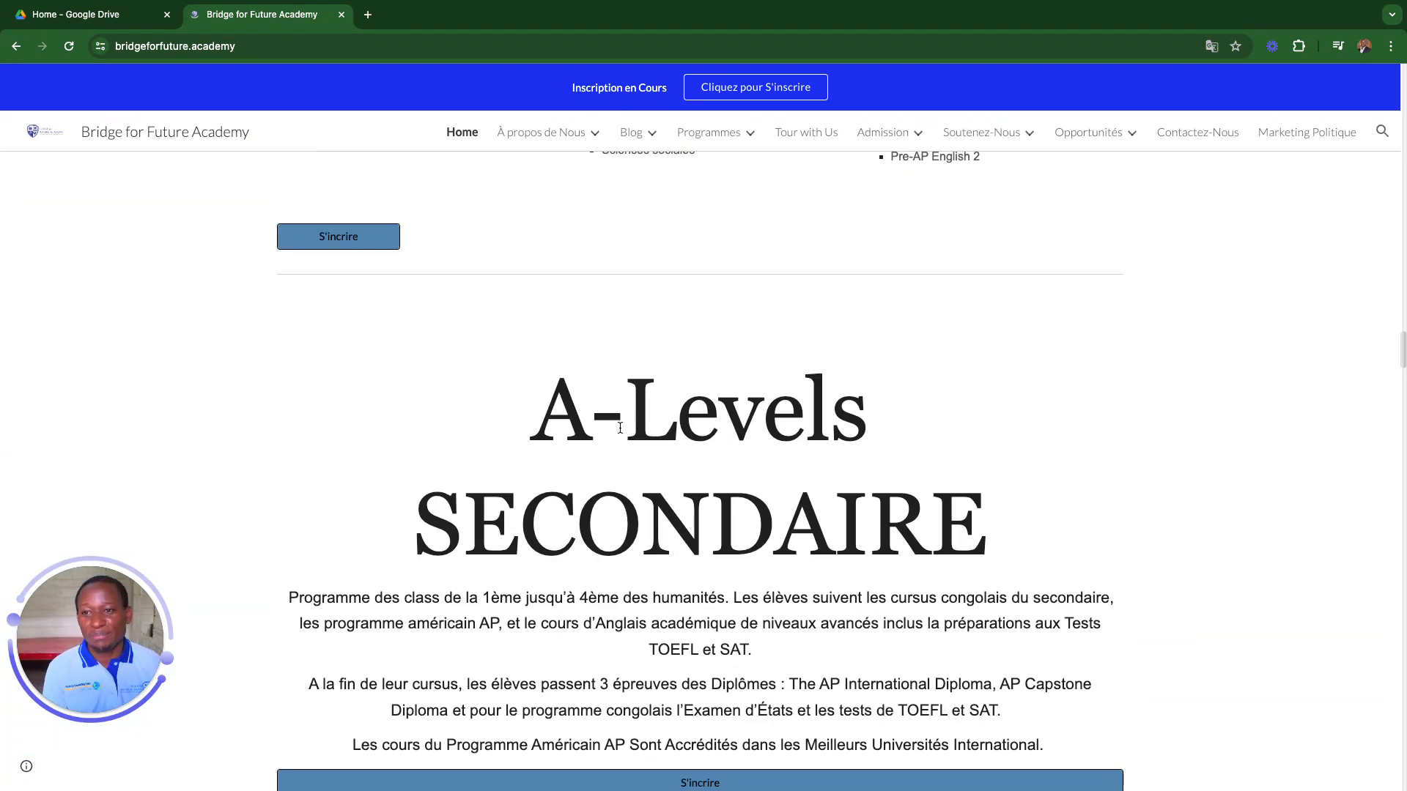
{"action": "scroll", "coordinate": [635, 329], "scroll_direction": "up", "scroll_amount": 8}
{"action": "scroll", "coordinate": [634, 320], "scroll_direction": "up", "scroll_amount": 15}
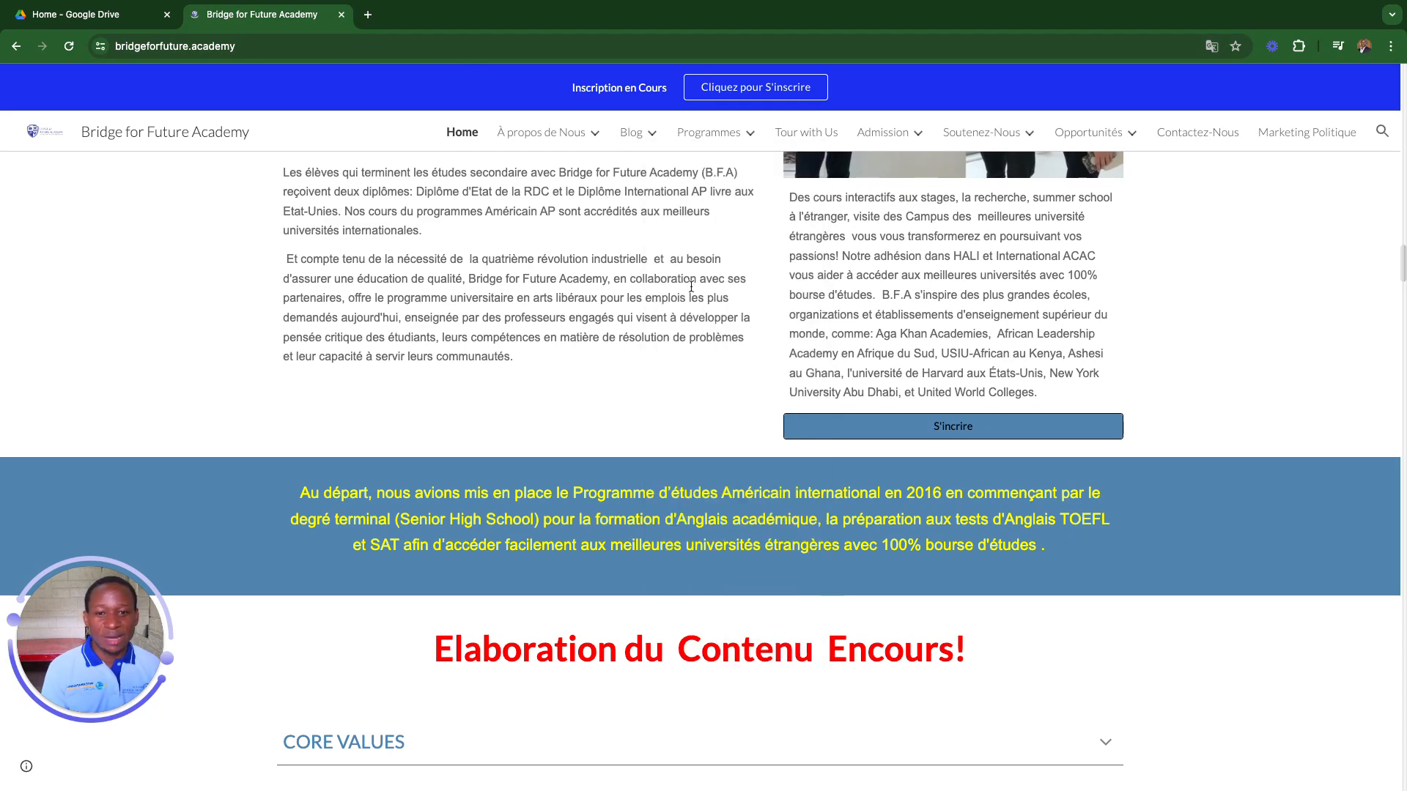
{"action": "scroll", "coordinate": [748, 413], "scroll_direction": "up", "scroll_amount": 20}
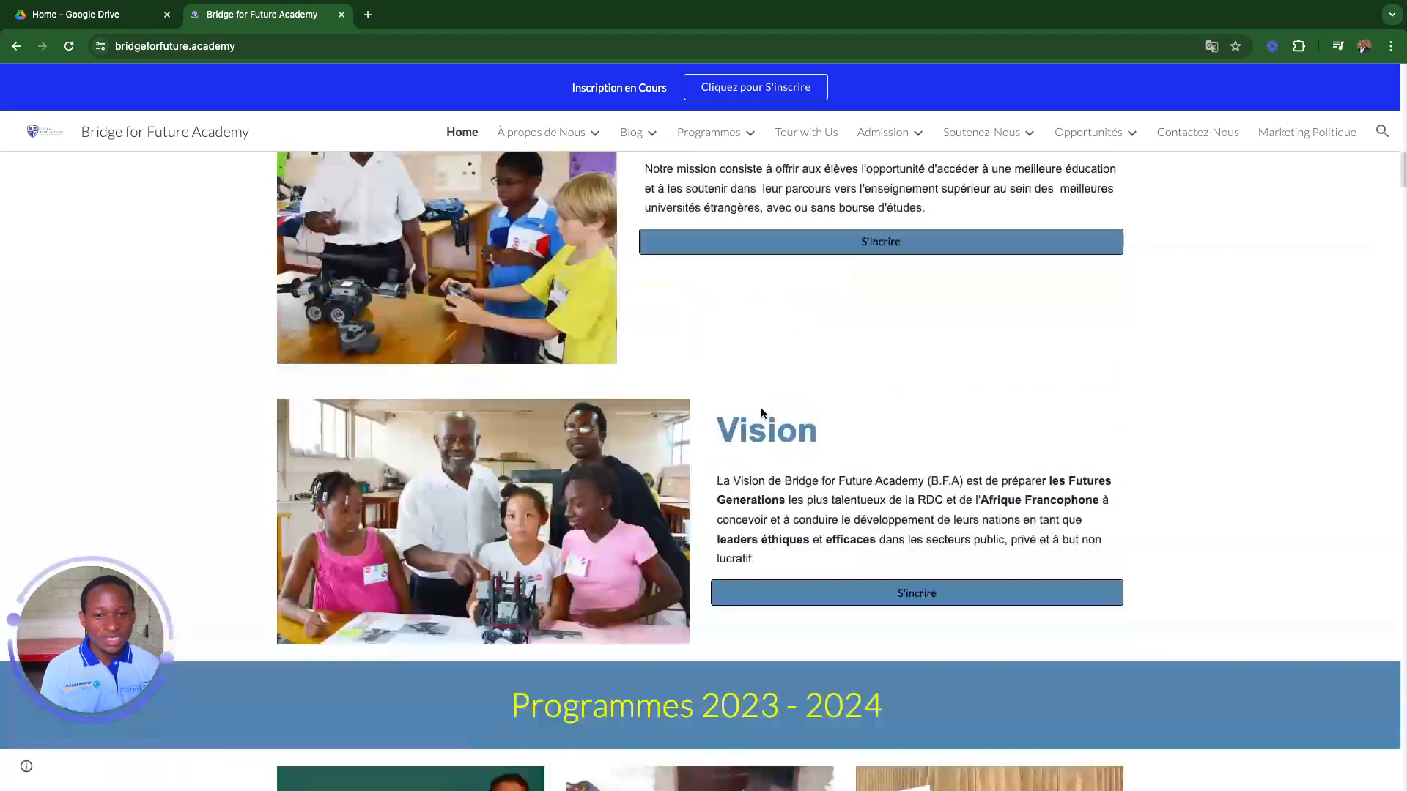
{"action": "scroll", "coordinate": [762, 413], "scroll_direction": "up", "scroll_amount": 15}
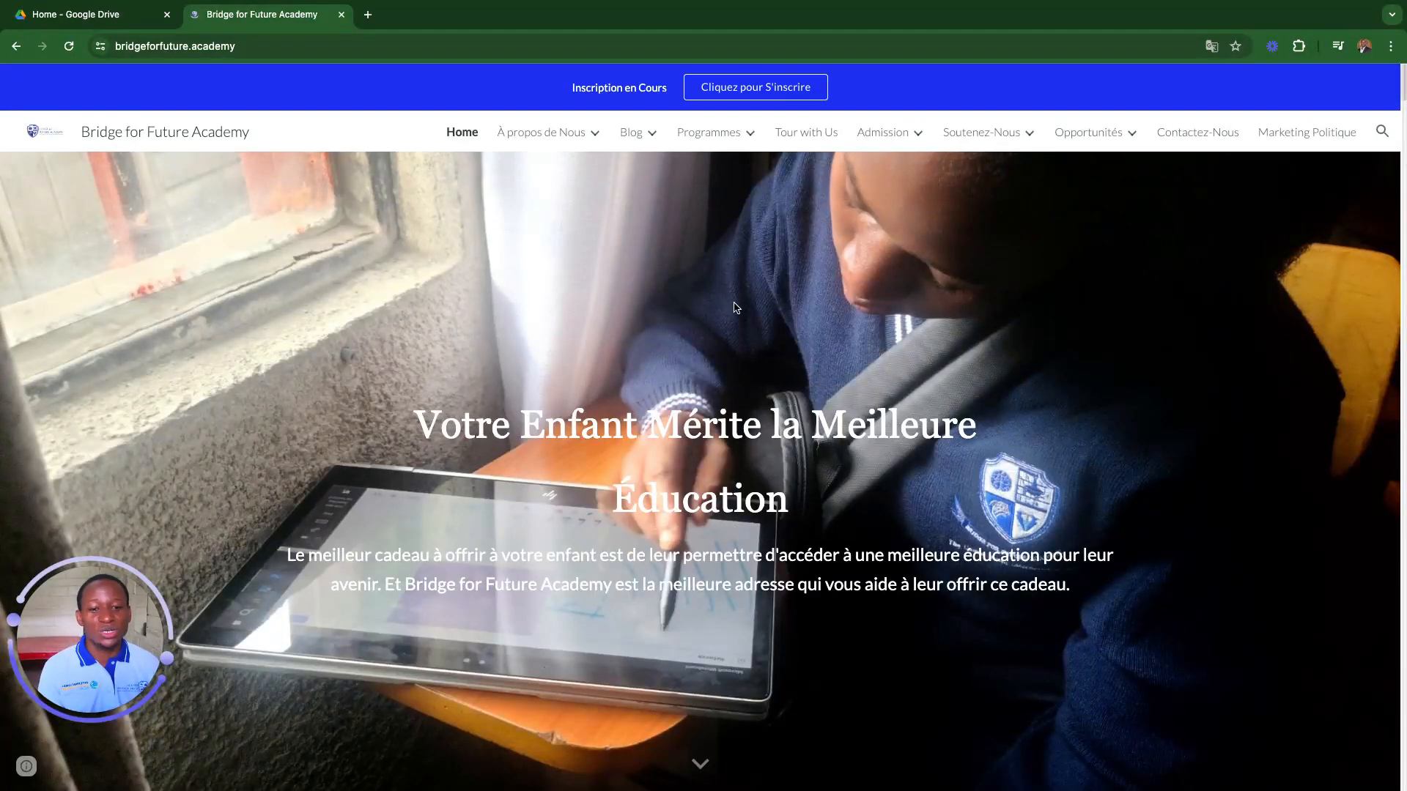
- Review the video, Ce que Nous Faisons and Mission sections, and inspect the site's navigation entries, including the Opportunités subpages
{"action": "scroll", "coordinate": [730, 303], "scroll_direction": "down", "scroll_amount": 3}
{"action": "scroll", "coordinate": [527, 399], "scroll_direction": "up", "scroll_amount": 2}
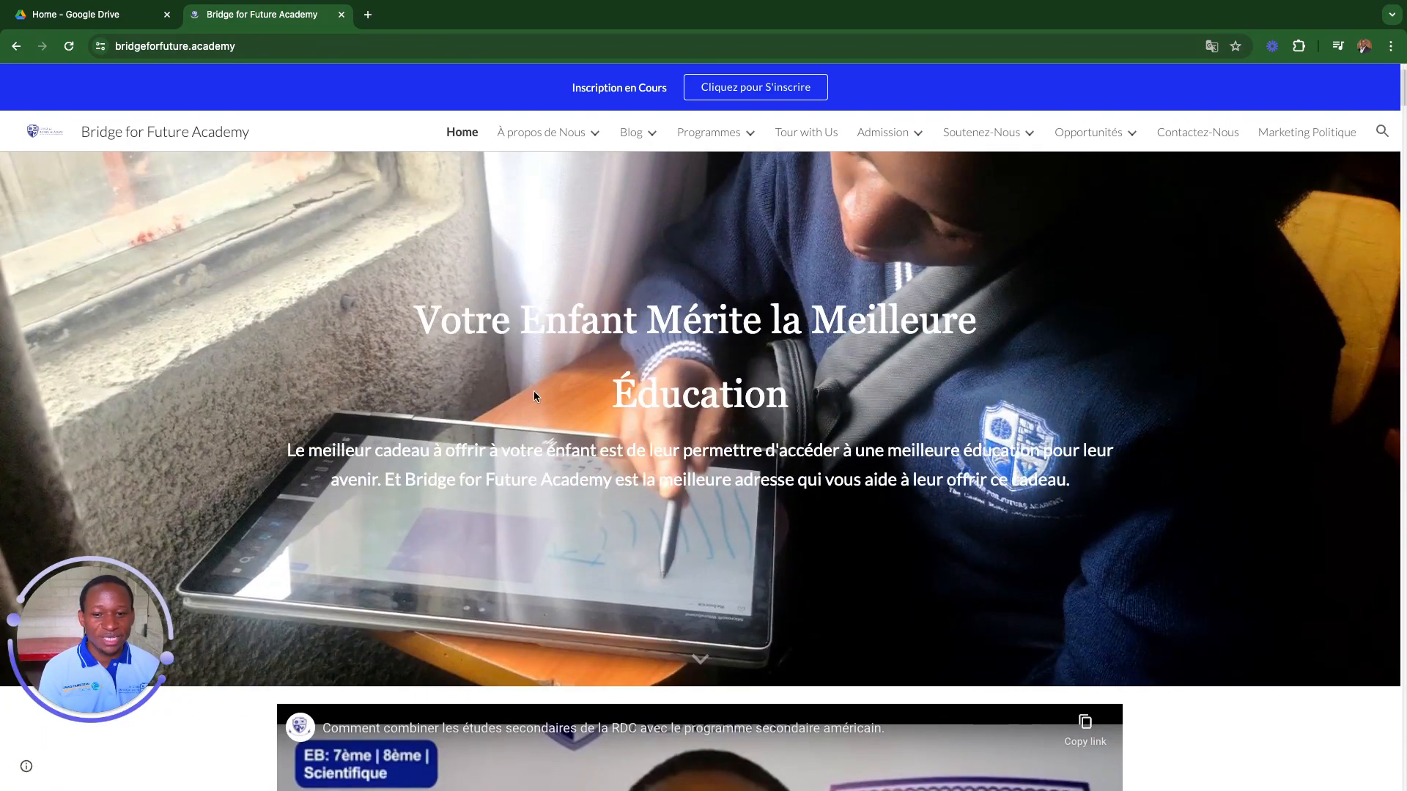
{"action": "scroll", "coordinate": [758, 334], "scroll_direction": "down", "scroll_amount": 10}
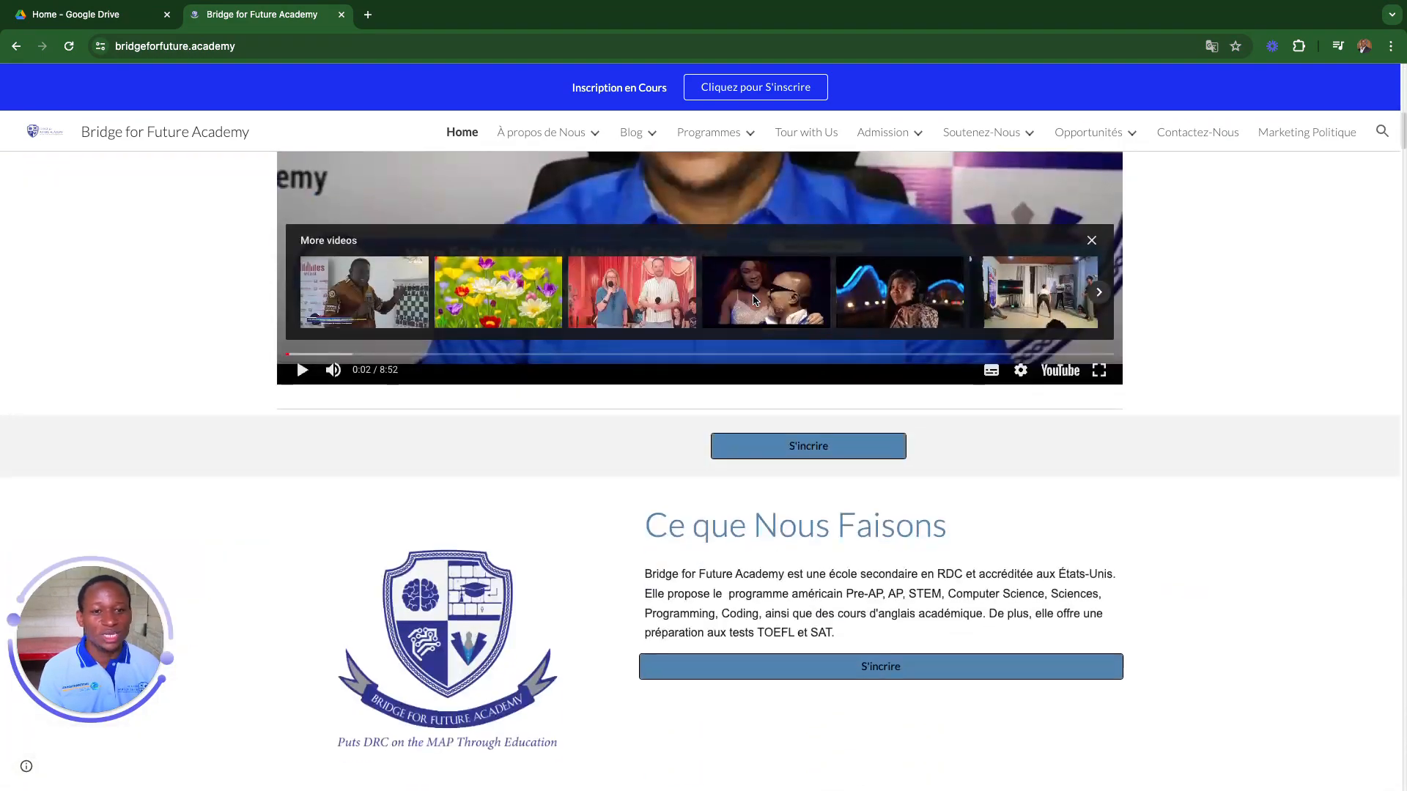
{"action": "scroll", "coordinate": [754, 300], "scroll_direction": "down", "scroll_amount": 12}
{"action": "scroll", "coordinate": [880, 242], "scroll_direction": "up", "scroll_amount": 8}
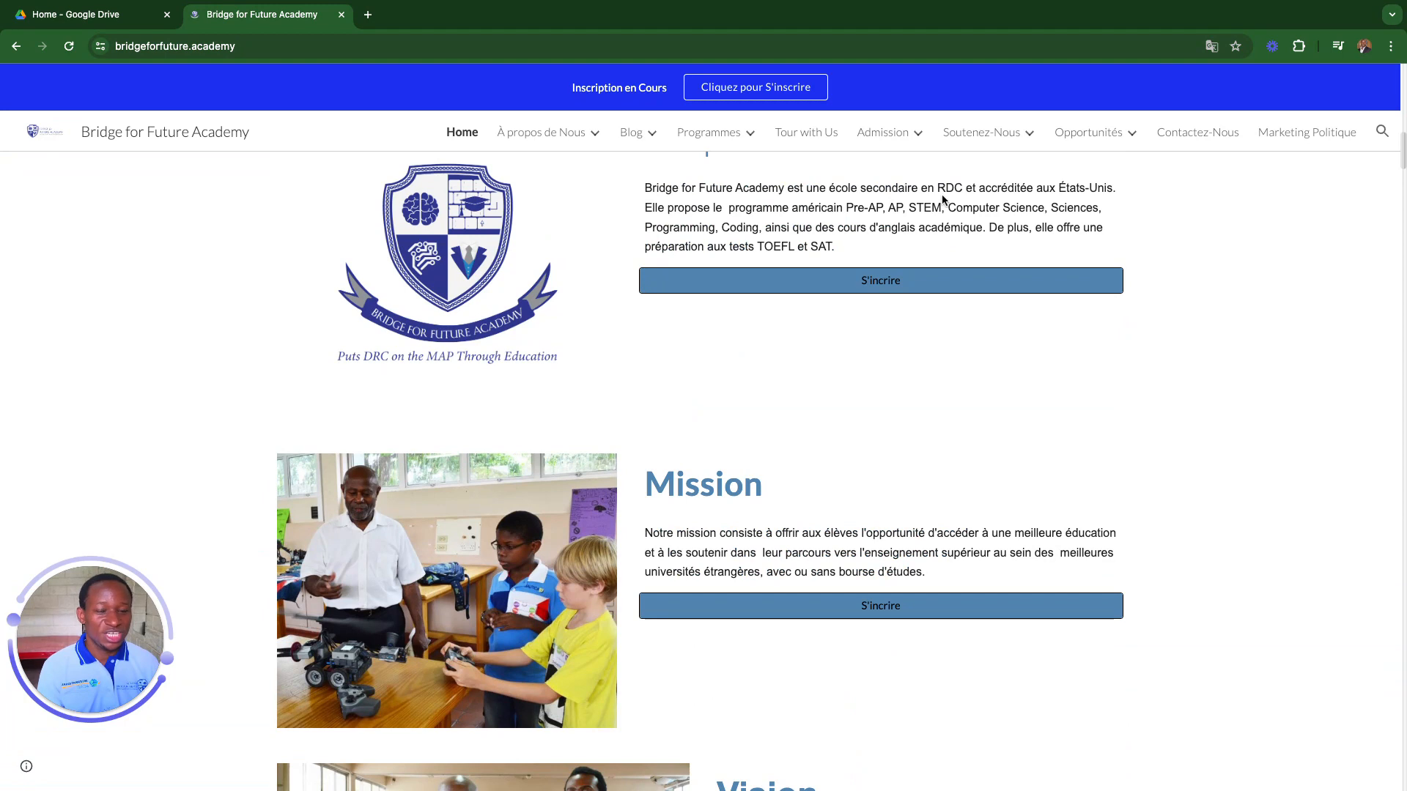
{"action": "mouse_move", "coordinate": [680, 149]}
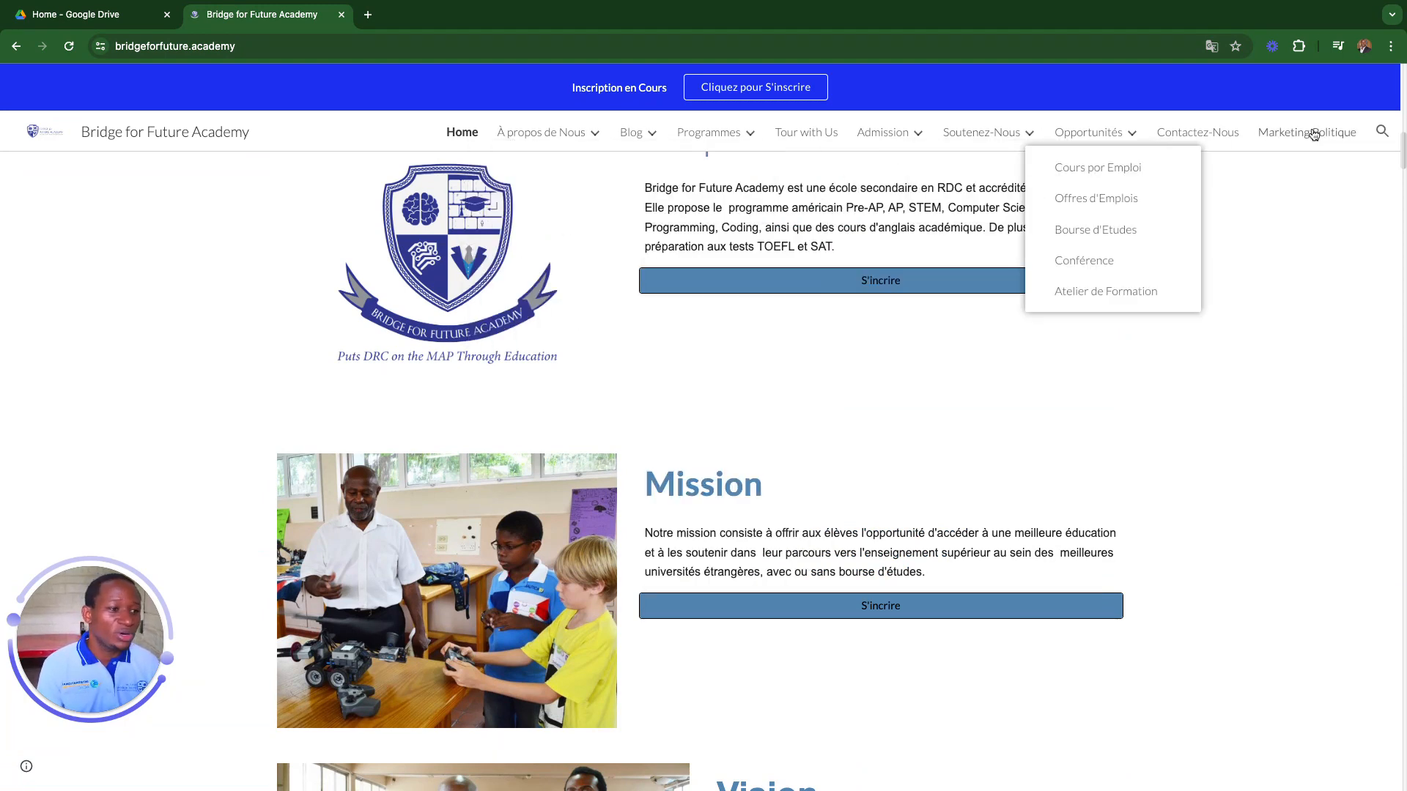
{"action": "scroll", "coordinate": [540, 485], "scroll_direction": "up", "scroll_amount": 4}
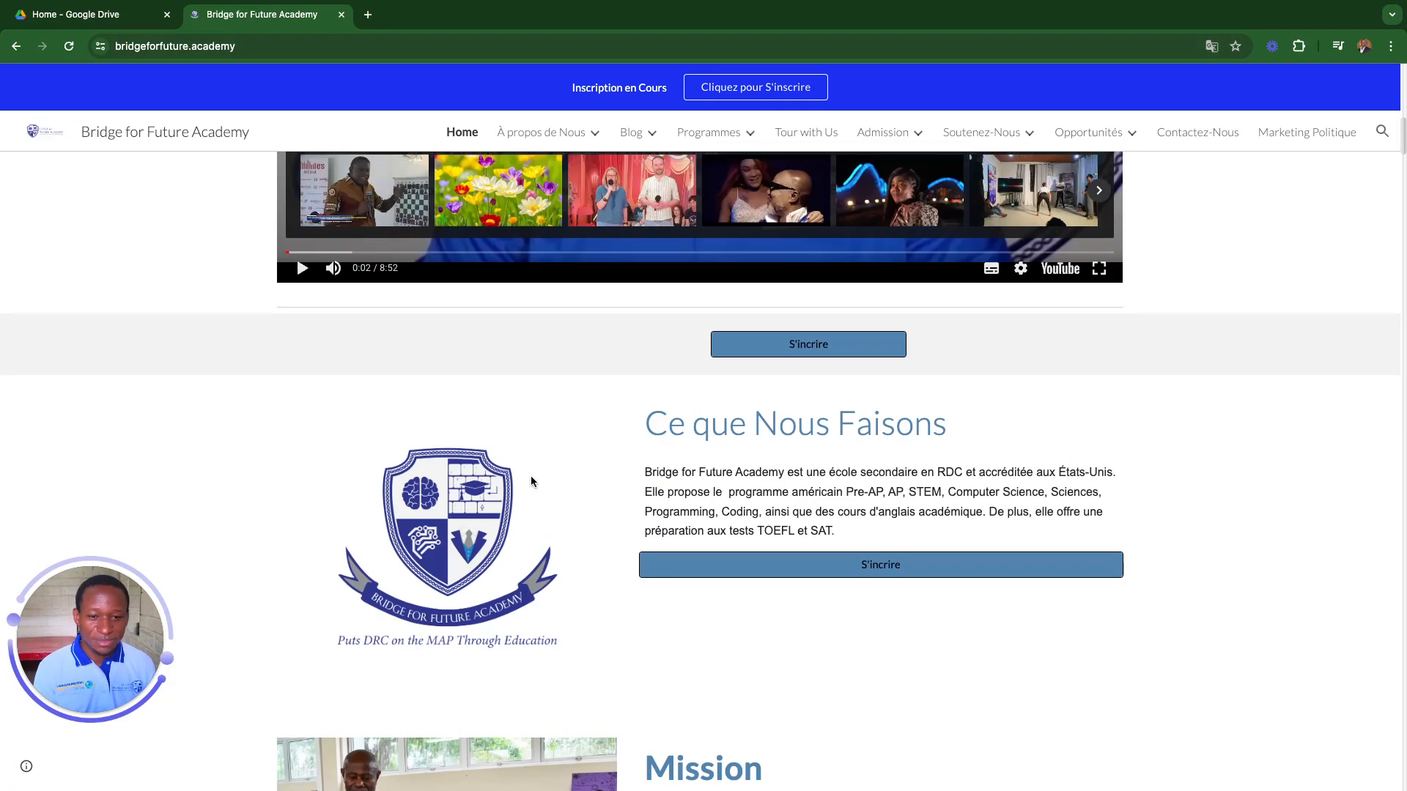
{"action": "scroll", "coordinate": [531, 476], "scroll_direction": "up", "scroll_amount": 10}
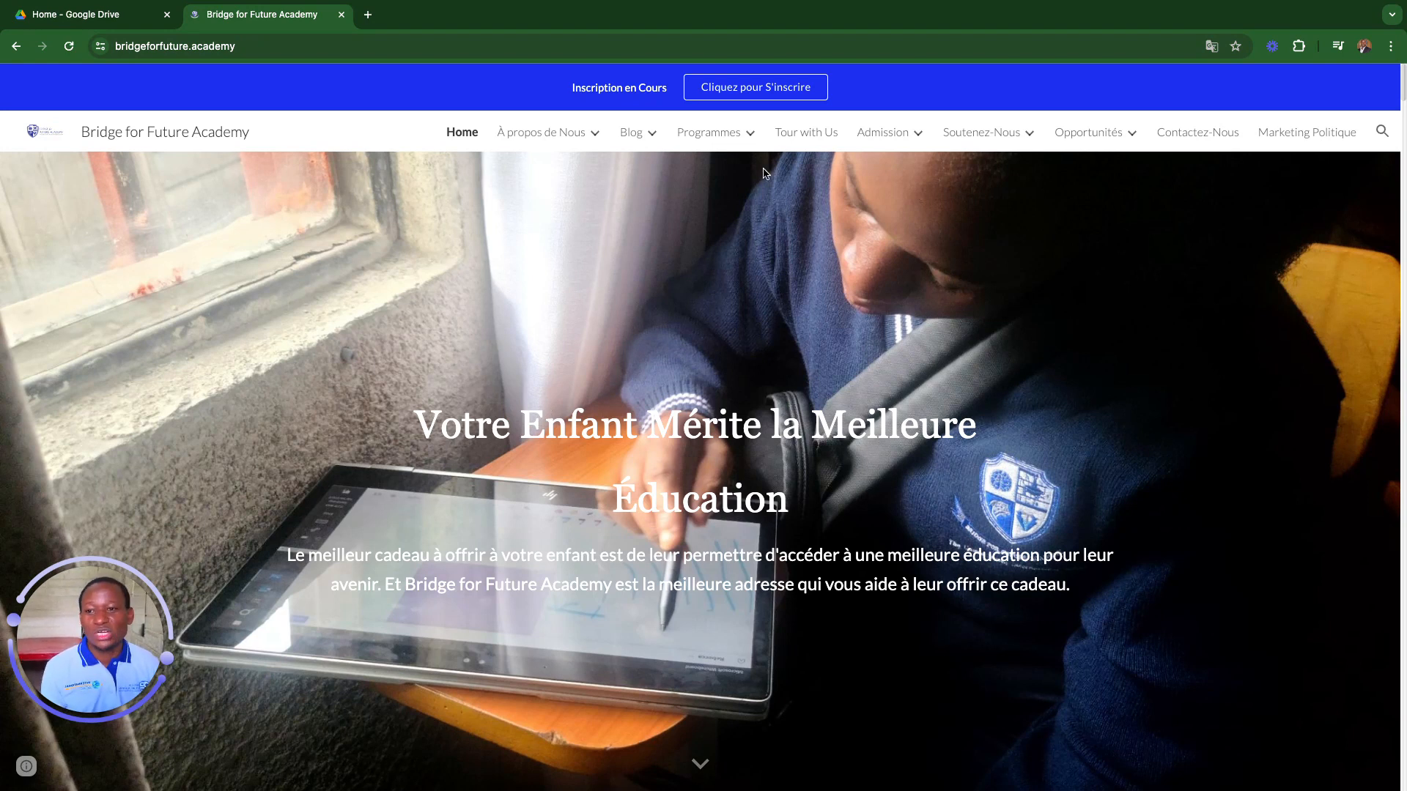
- Reveal the full web address of the academy site and place the text cursor at its end
{"action": "left_click", "coordinate": [152, 45]}
{"action": "left_click", "coordinate": [232, 47]}
{"action": "left_click", "coordinate": [310, 46]}
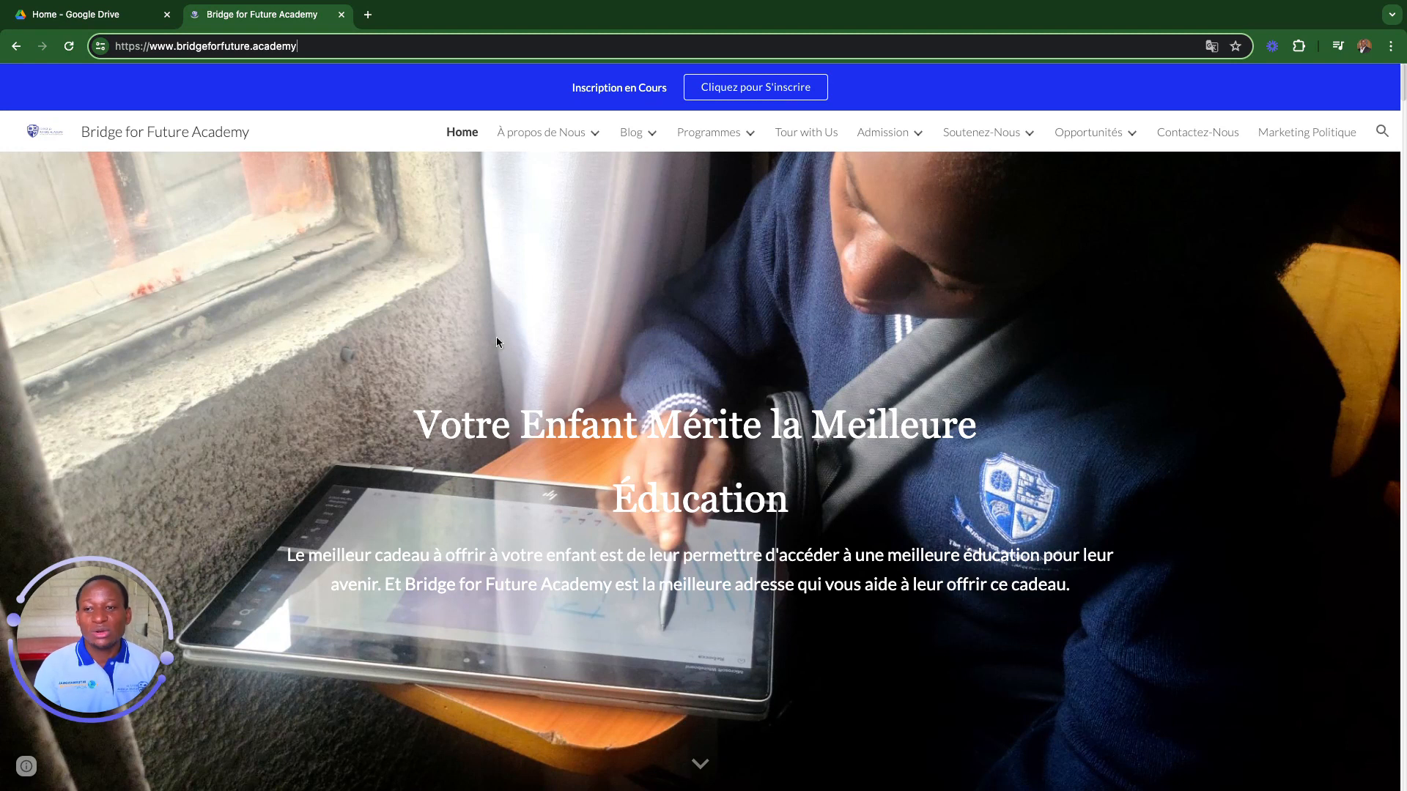
- Switch back to Google Drive and create a new blank Google Sites website
{"action": "left_click", "coordinate": [97, 15]}
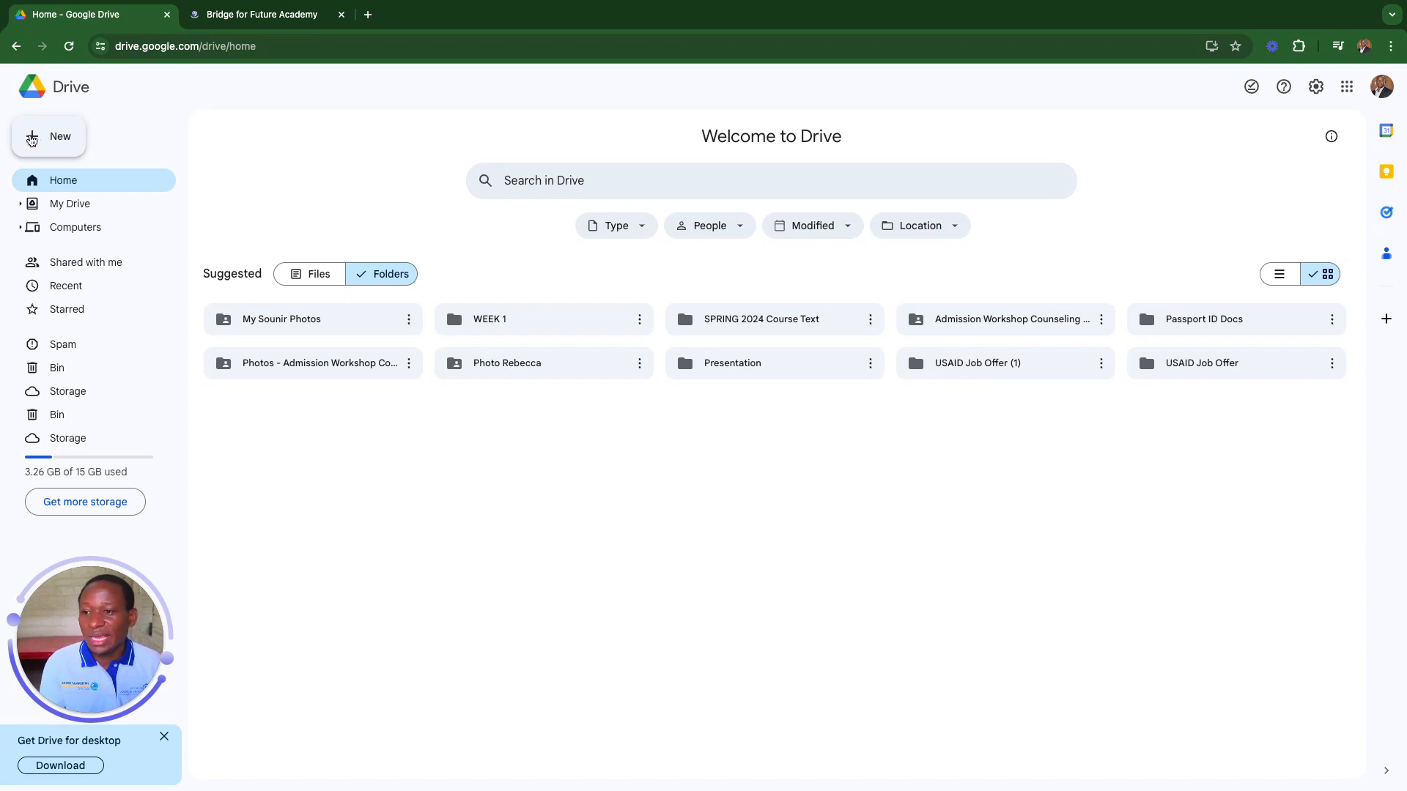
{"action": "left_click", "coordinate": [32, 140]}
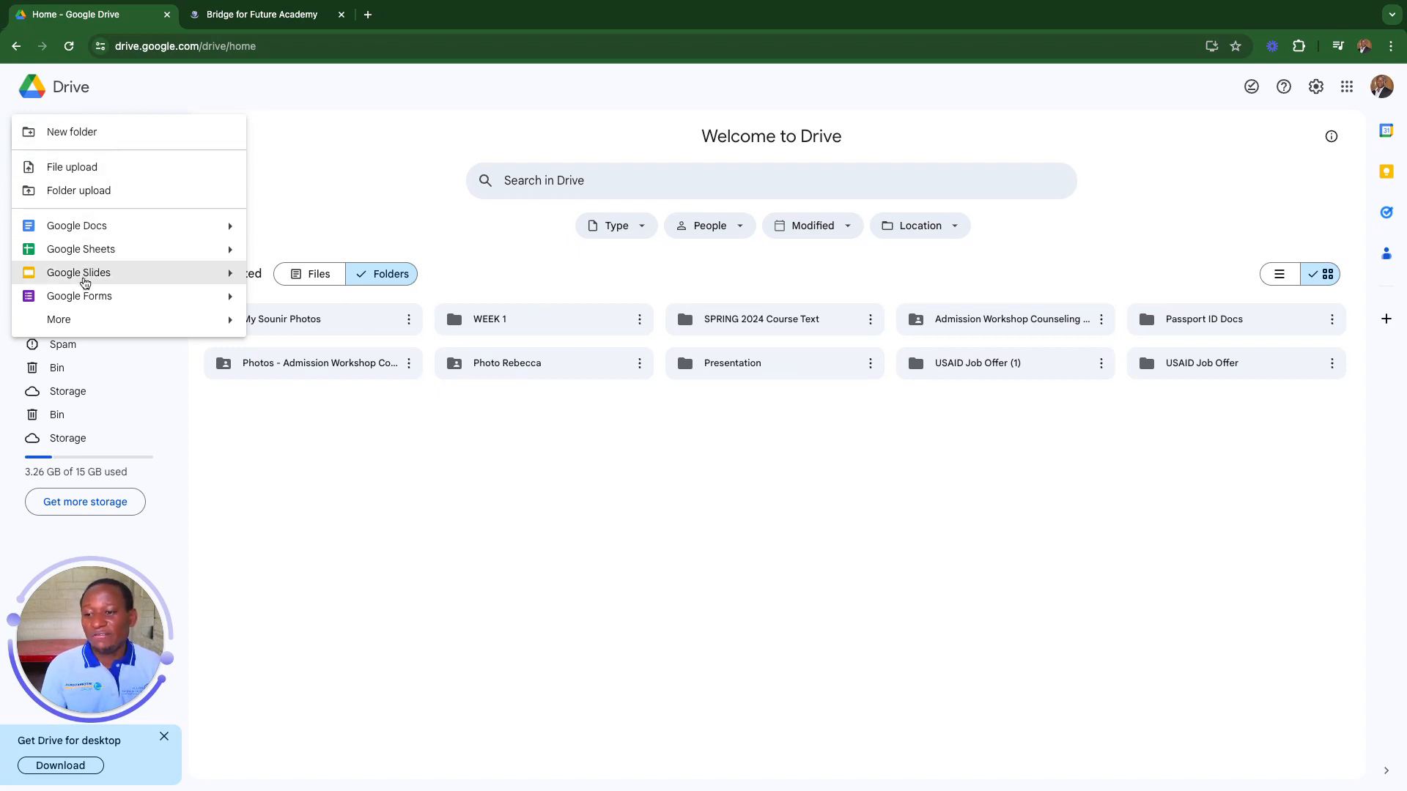
{"action": "mouse_move", "coordinate": [84, 323]}
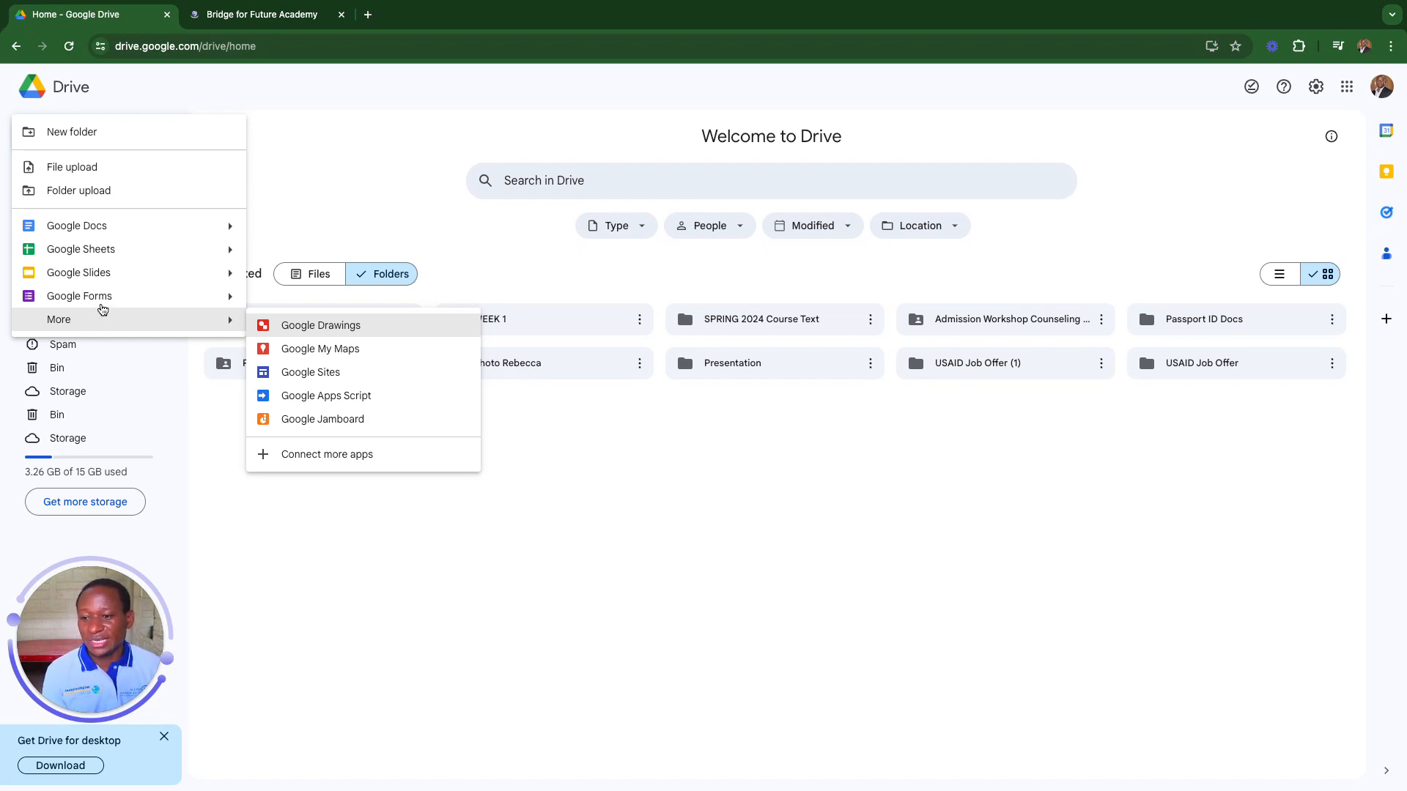
{"action": "mouse_move", "coordinate": [183, 327]}
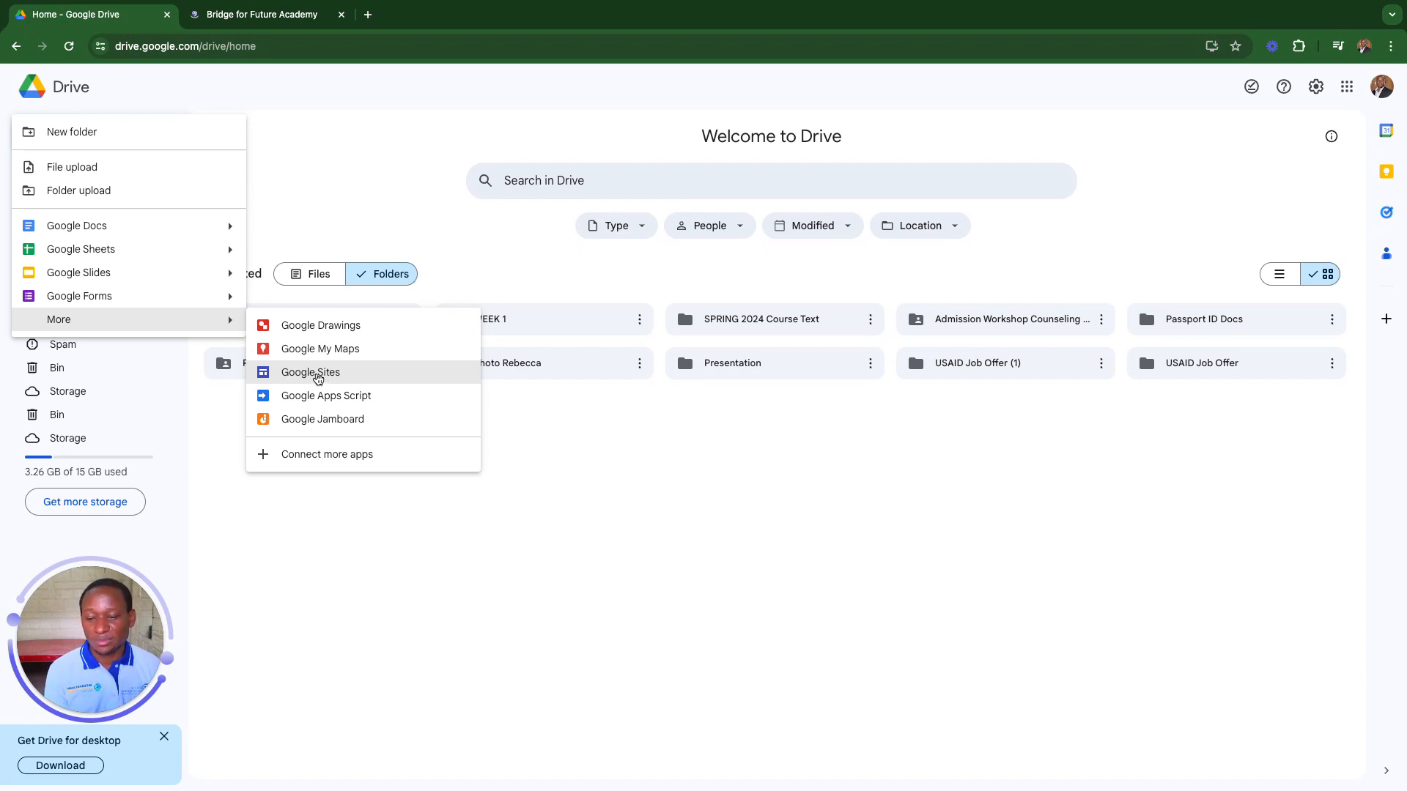
{"action": "left_click", "coordinate": [310, 373]}
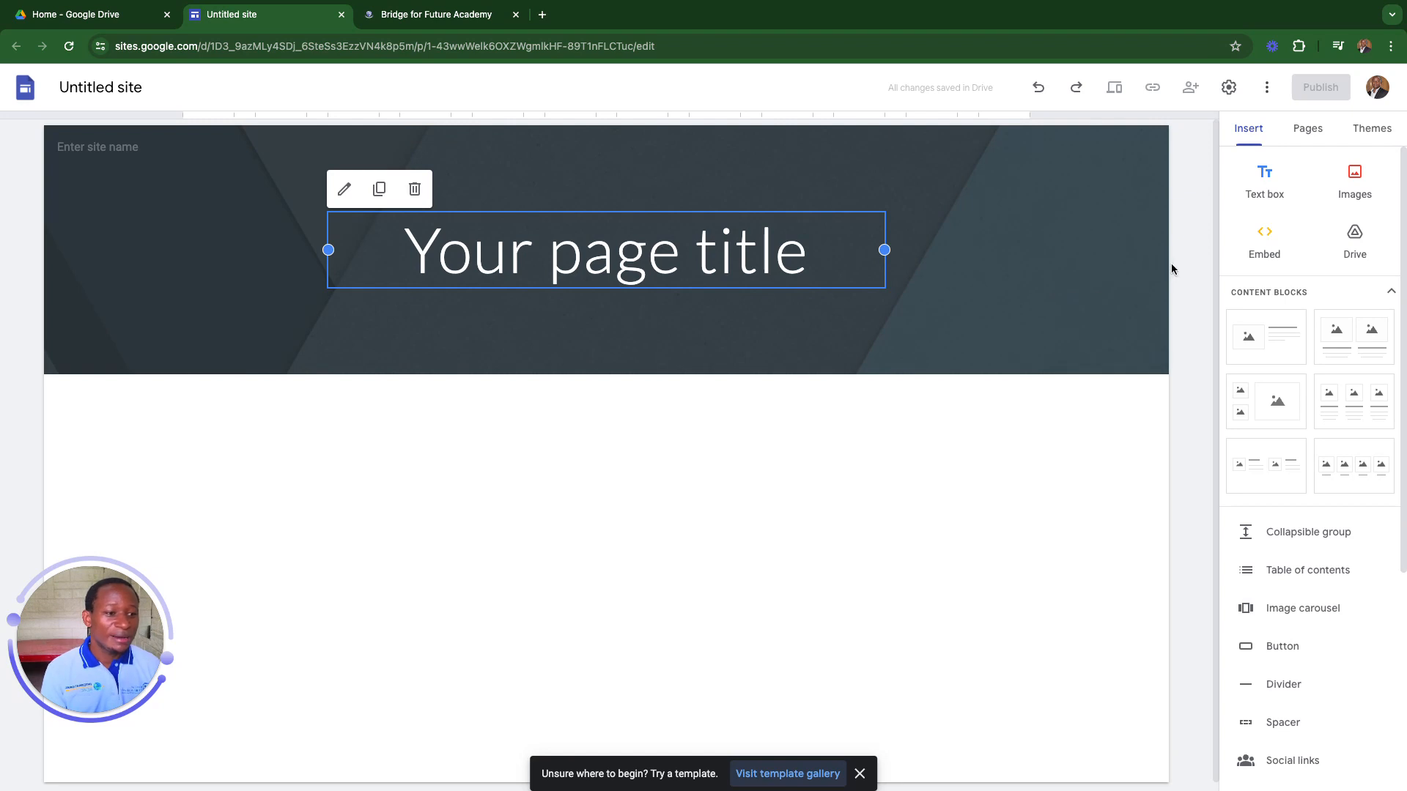
- Name the site document JAPRI and apply the same name as the site name in the header
{"action": "left_click_drag", "start_coordinate": [1130, 266], "coordinate": [493, 370]}
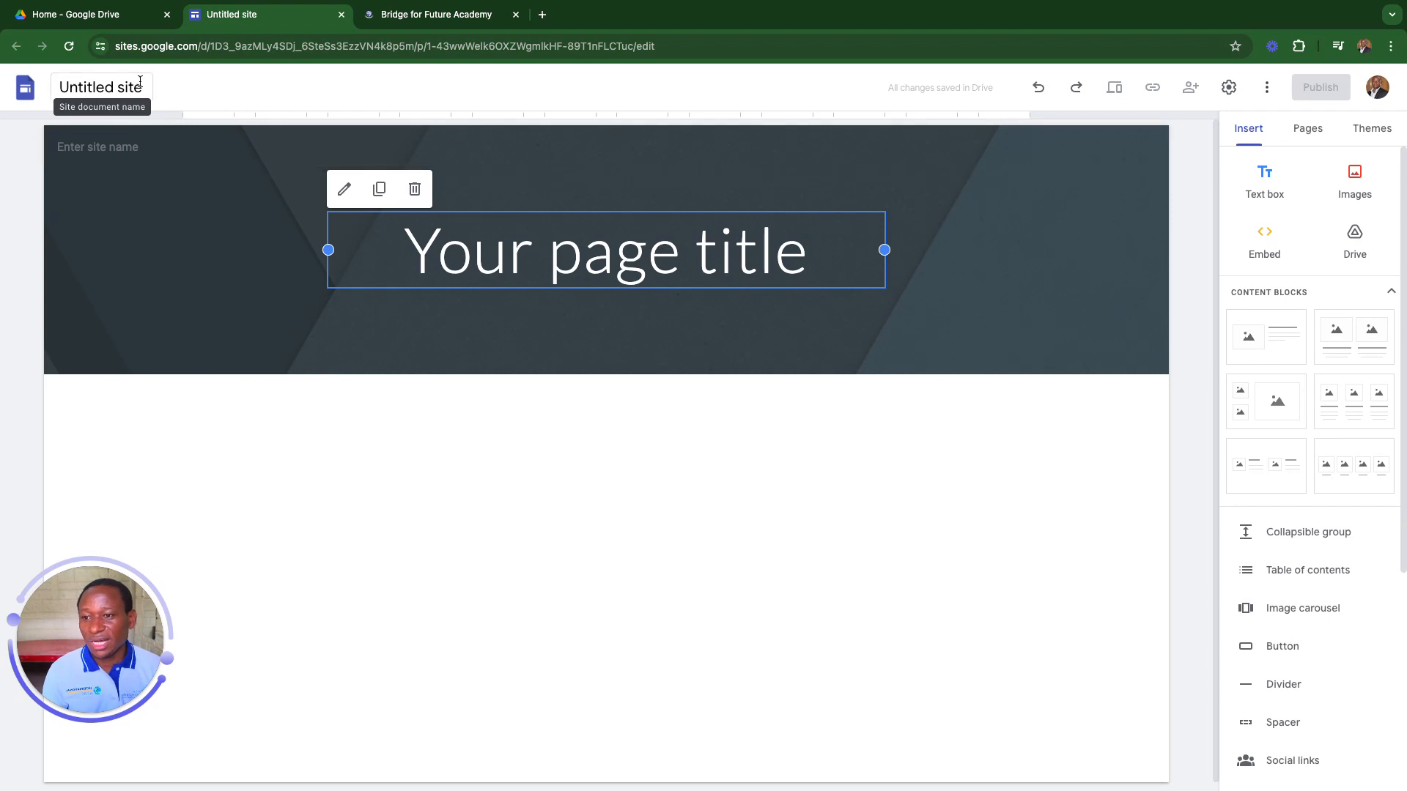
{"action": "left_click", "coordinate": [121, 91]}
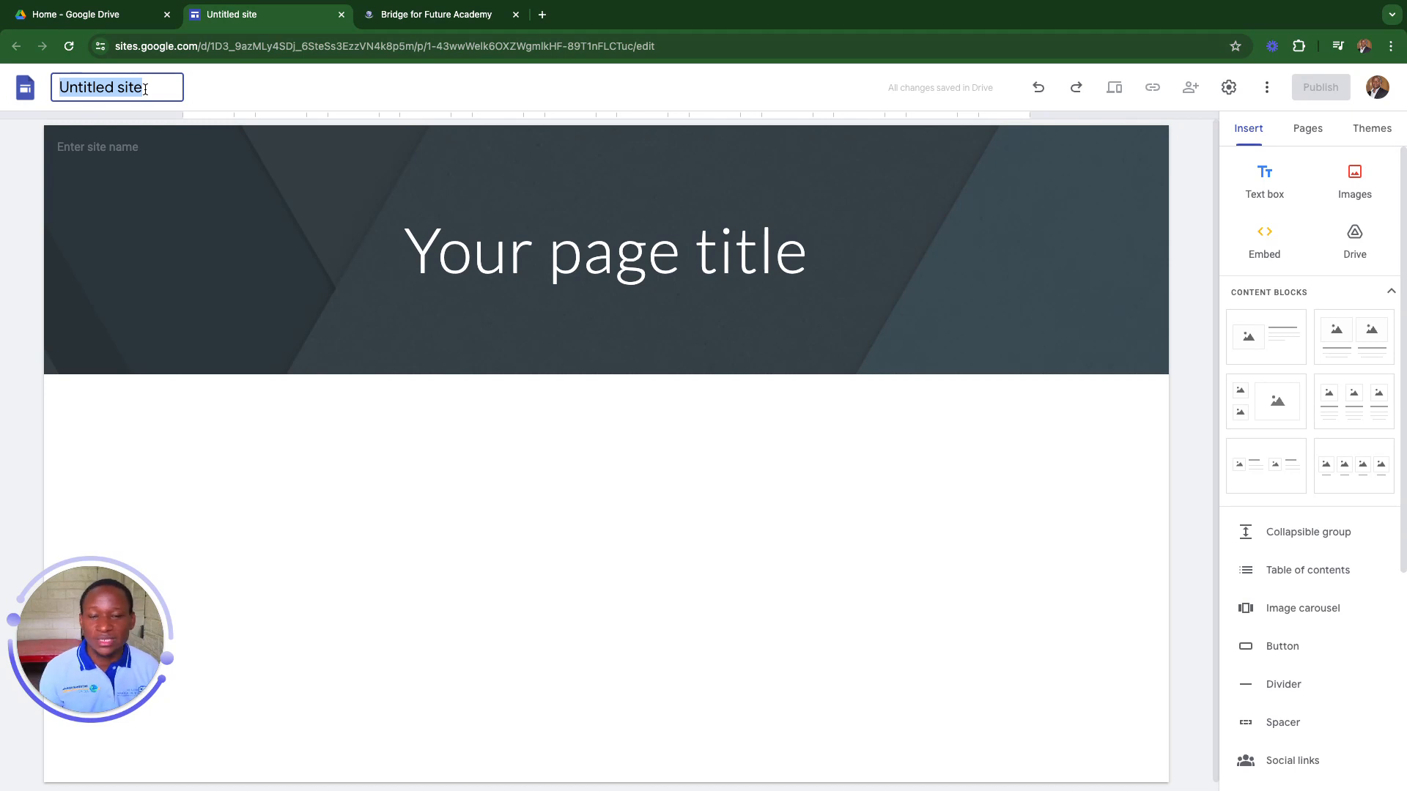
{"action": "type", "text": "JAPRI"}
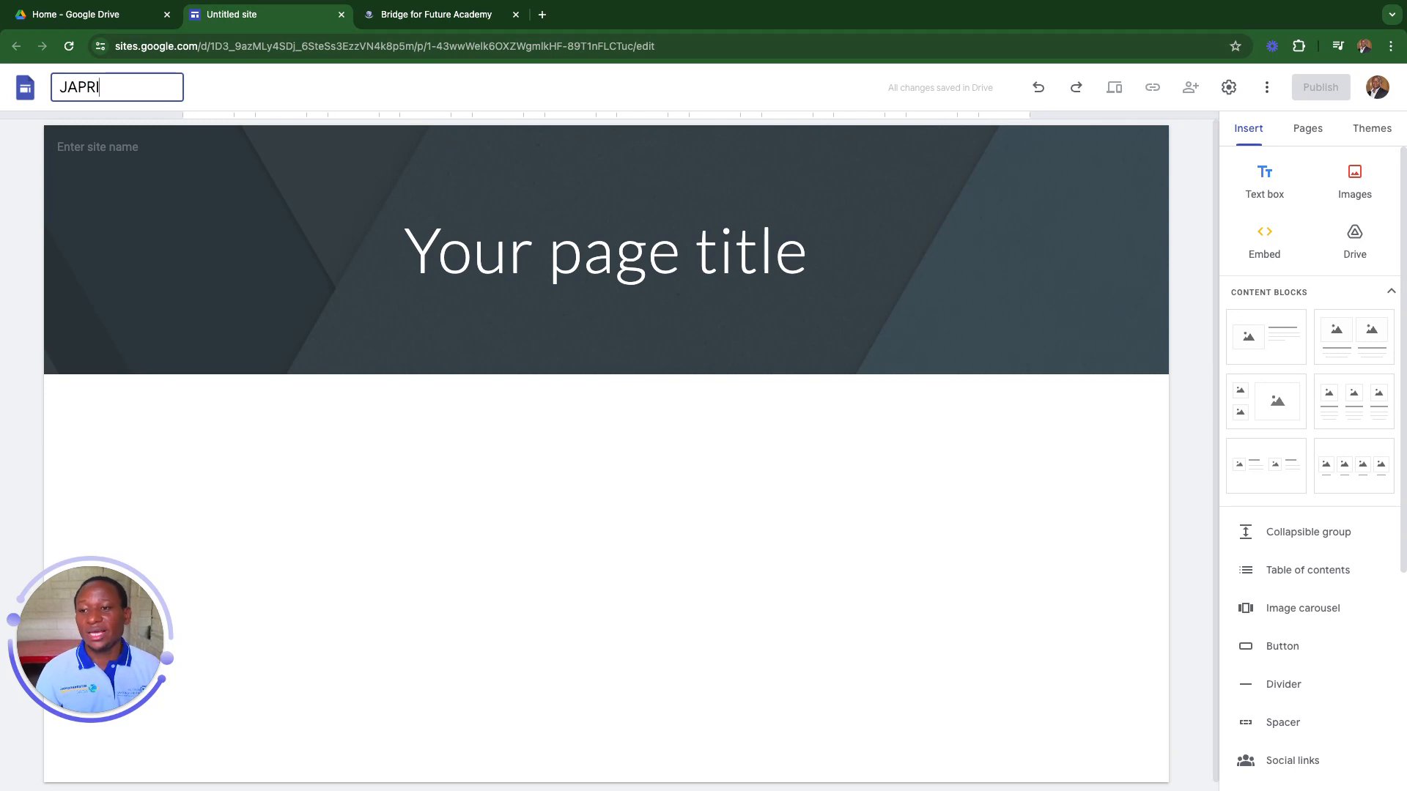
{"action": "left_click", "coordinate": [222, 152]}
{"action": "left_click", "coordinate": [110, 147]}
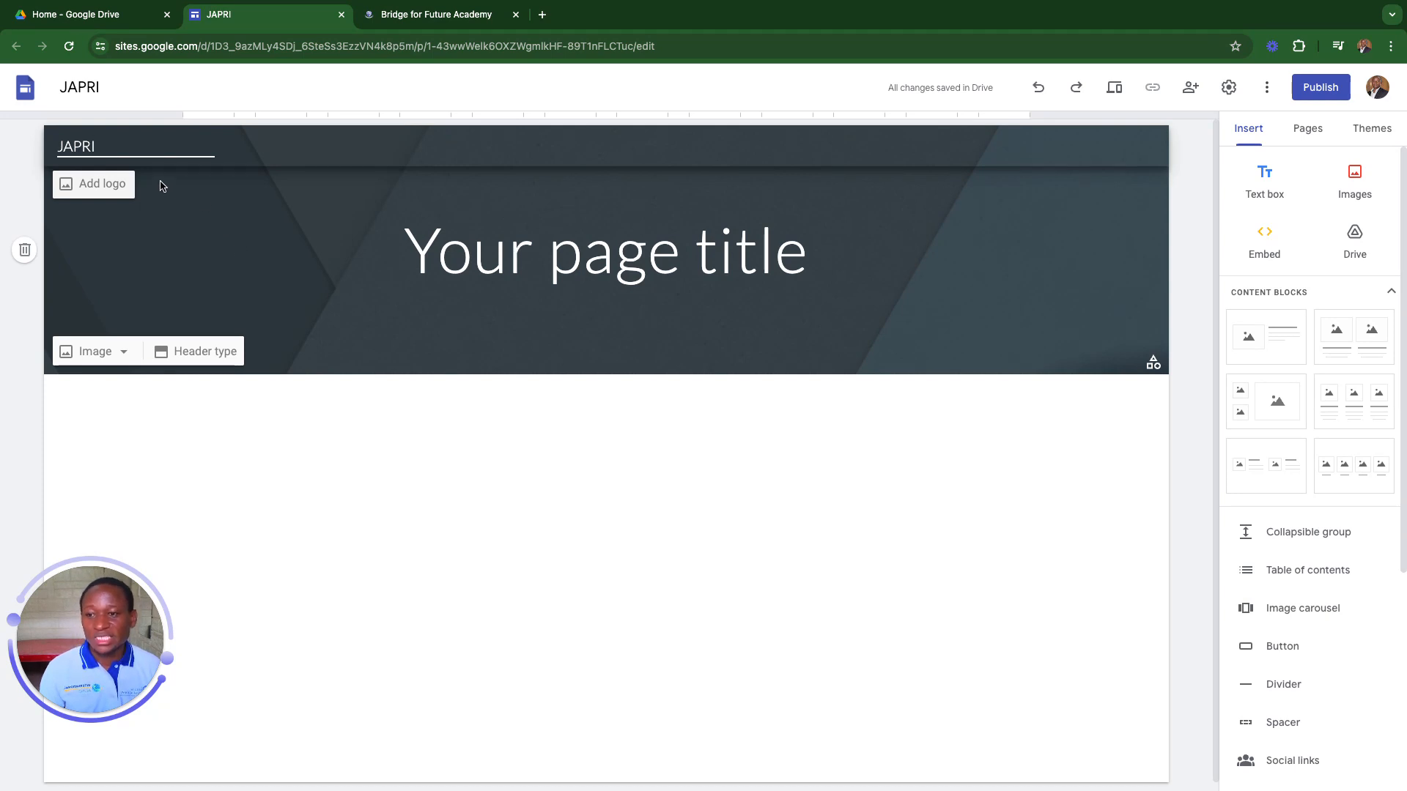
- Upload Logo Bridge Academy.png from the Overlays folder in Downloads as the site logo, and delete it again
{"action": "left_click", "coordinate": [93, 192]}
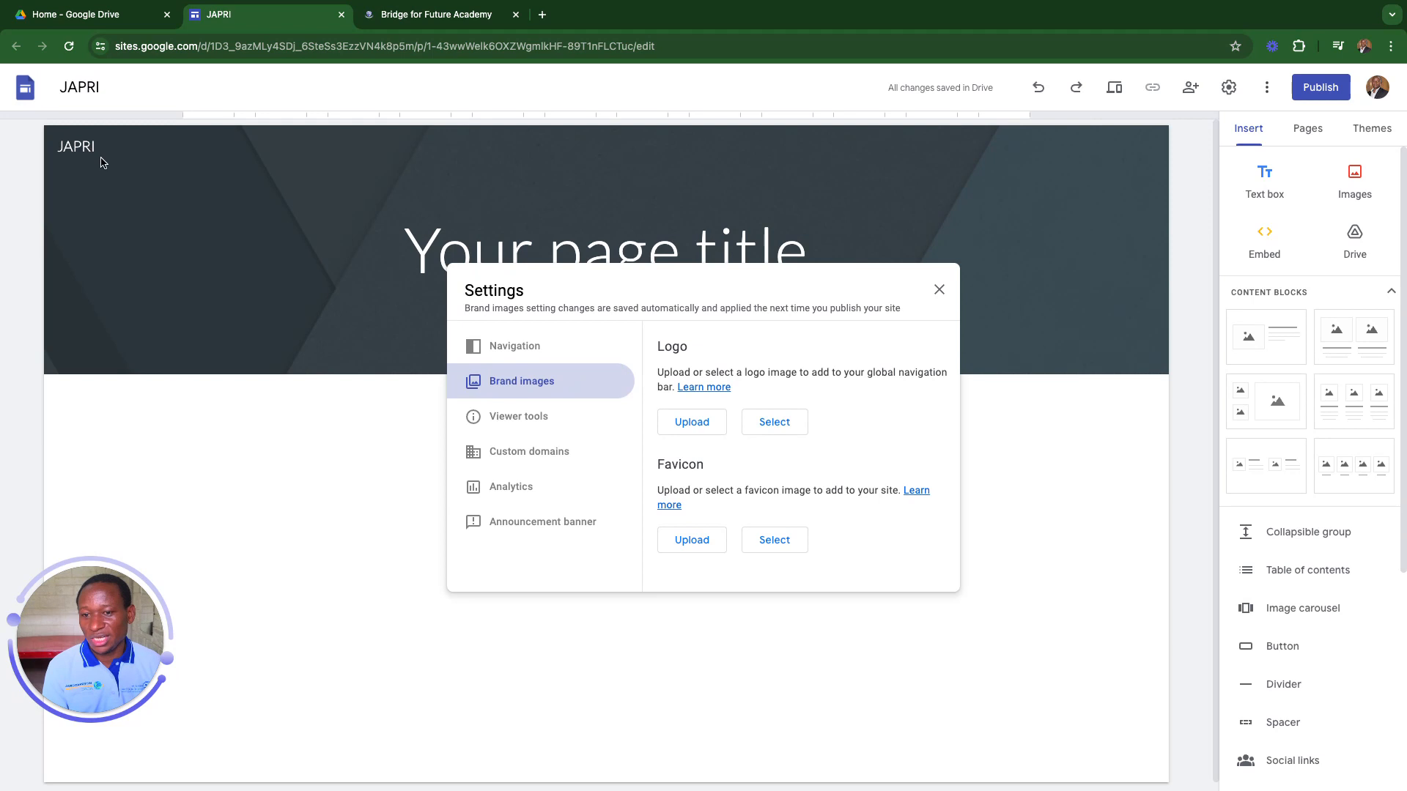
{"action": "left_click", "coordinate": [219, 271]}
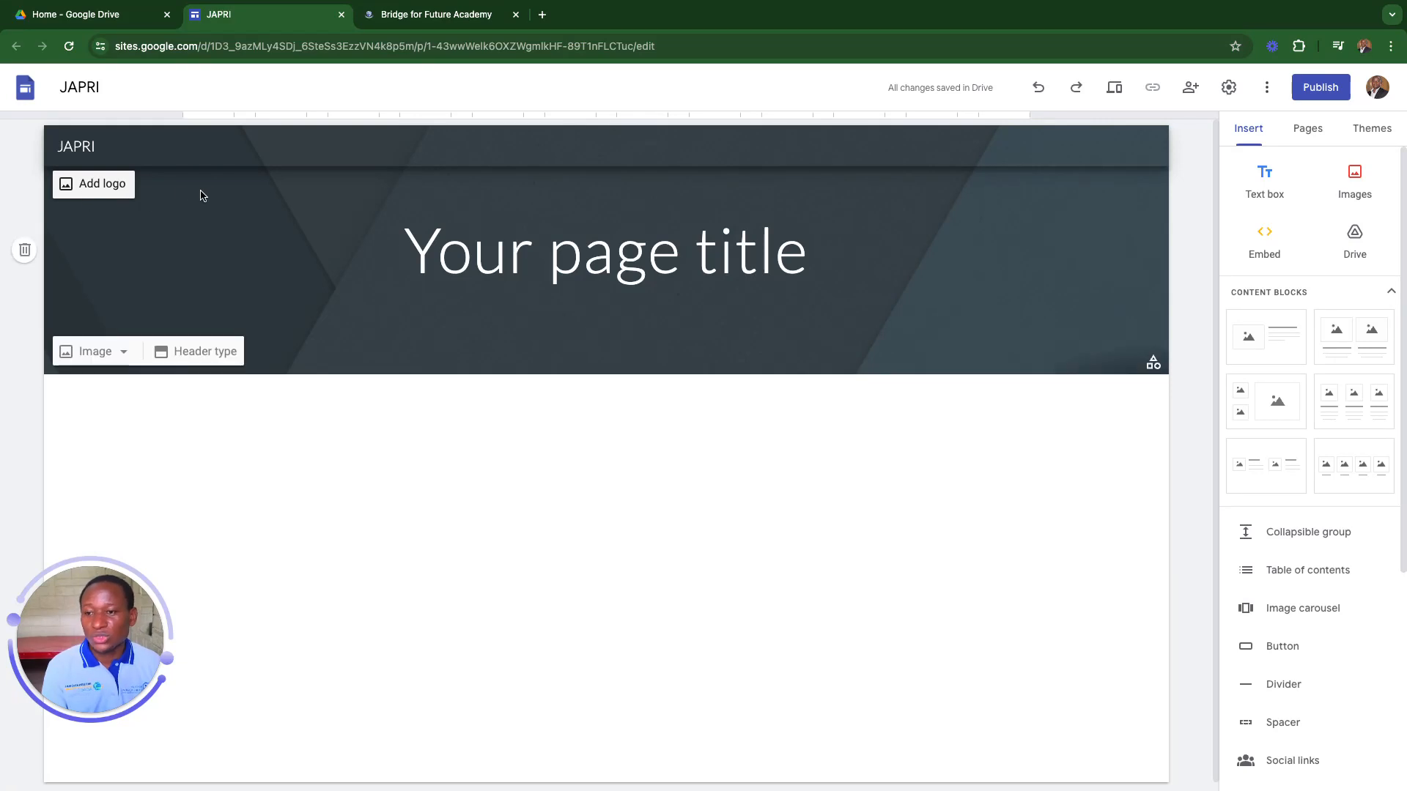
{"action": "left_click", "coordinate": [93, 188]}
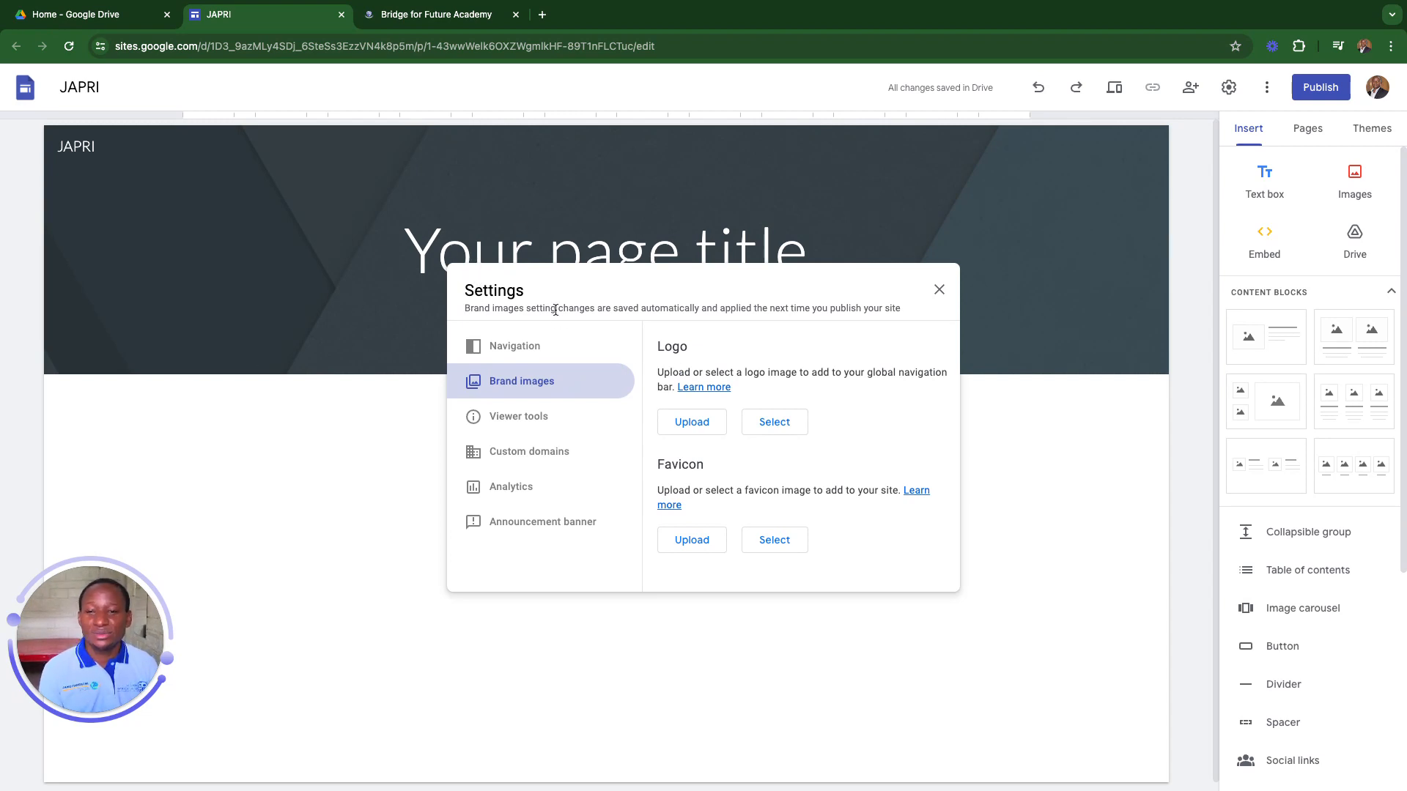
{"action": "left_click", "coordinate": [692, 425]}
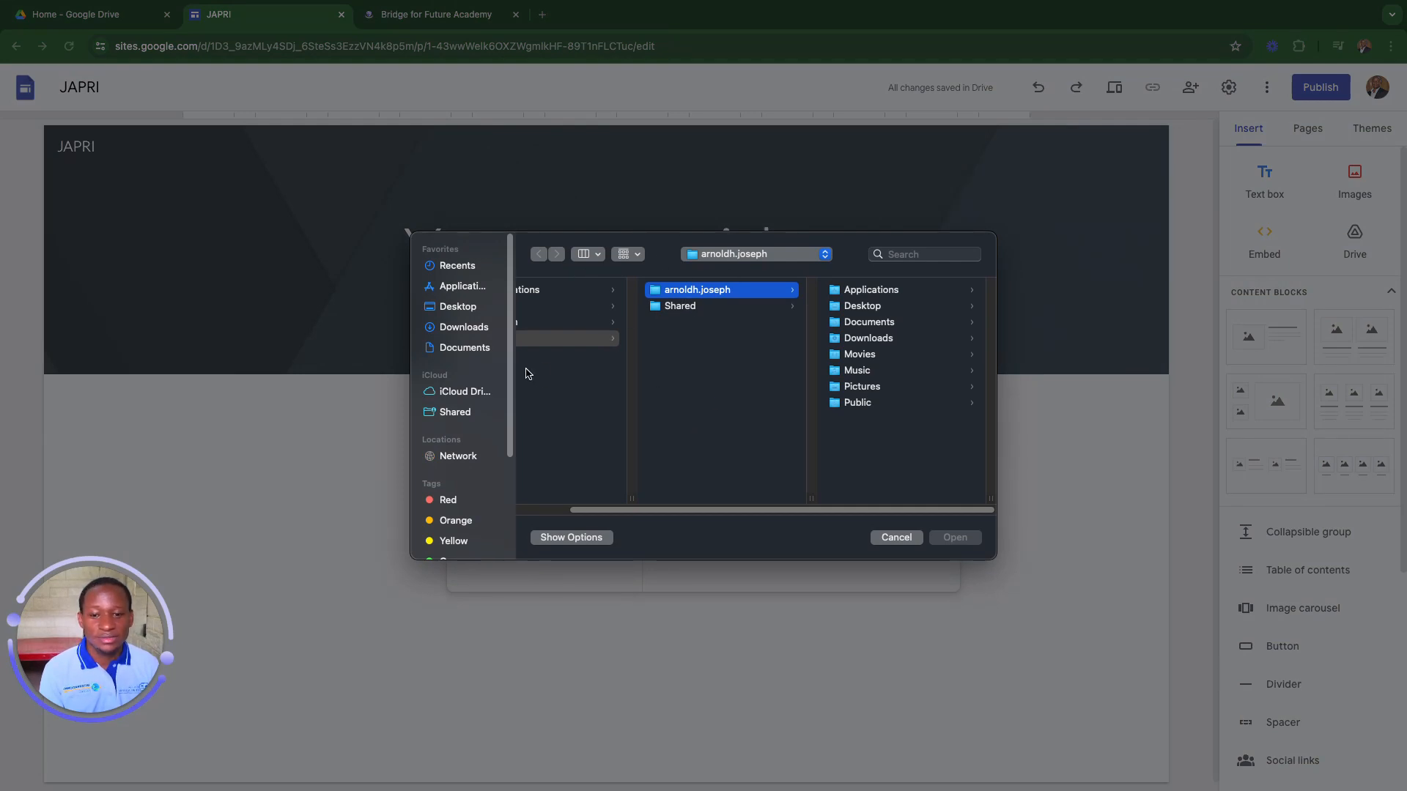
{"action": "left_click_drag", "start_coordinate": [411, 238], "coordinate": [251, 251]}
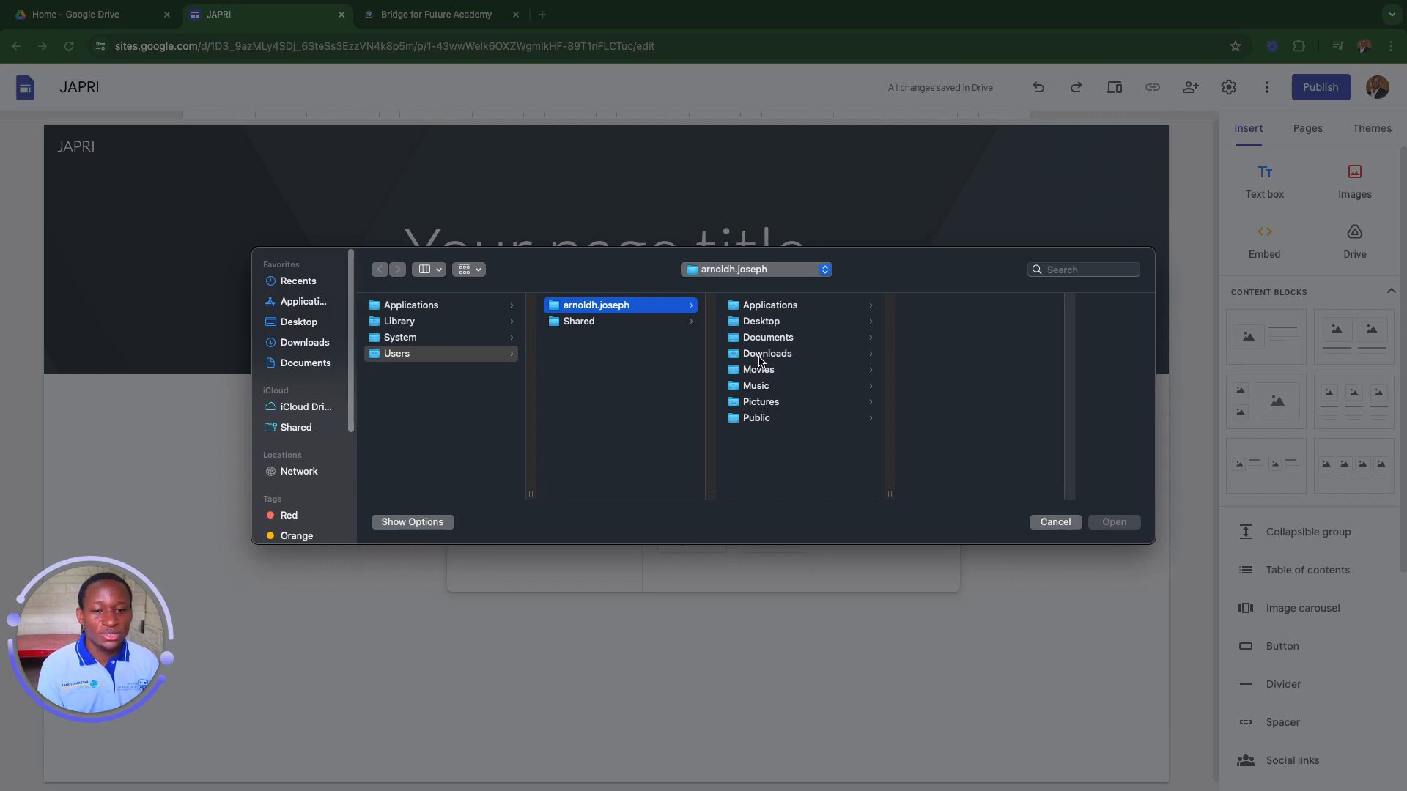
{"action": "left_click", "coordinate": [761, 358]}
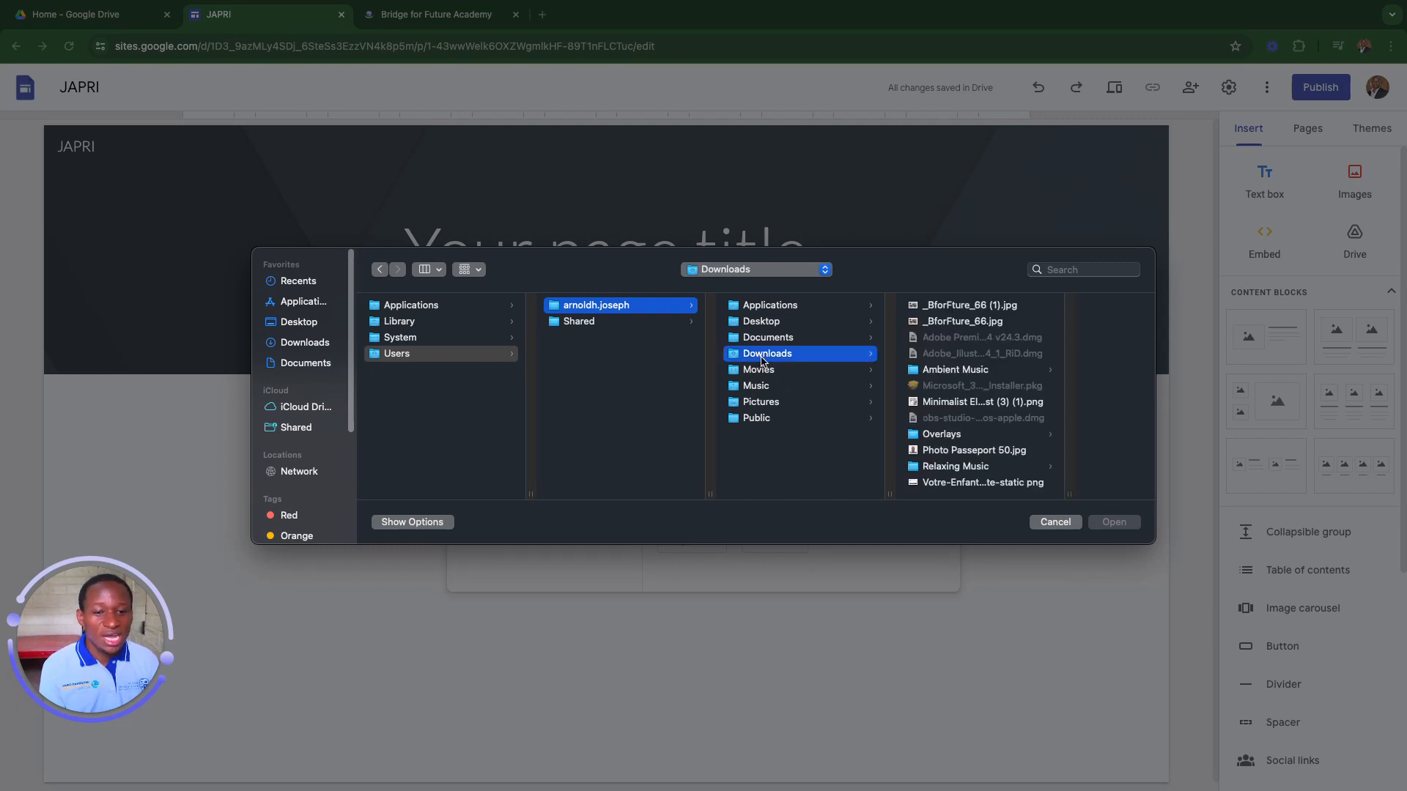
{"action": "left_click", "coordinate": [936, 436]}
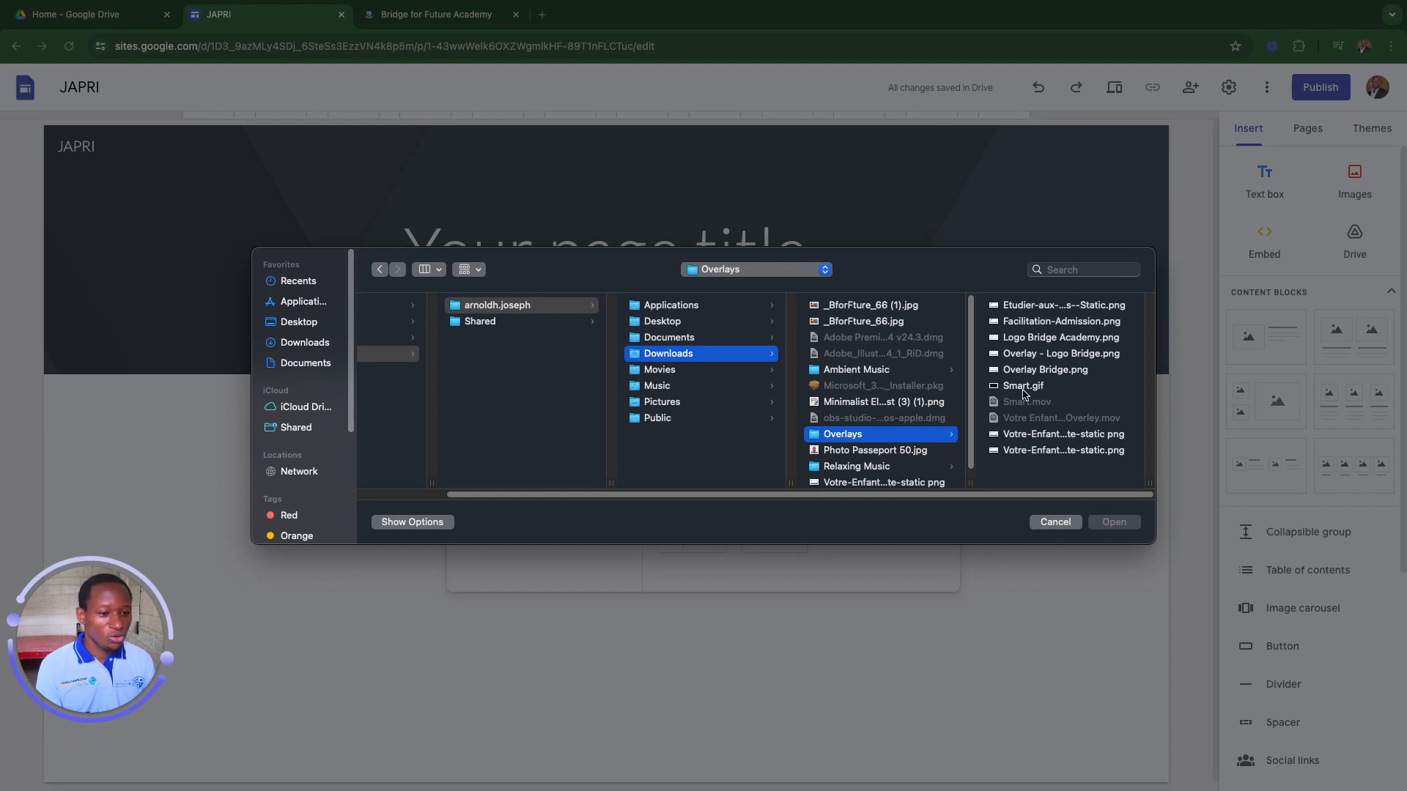
{"action": "left_click", "coordinate": [1023, 338]}
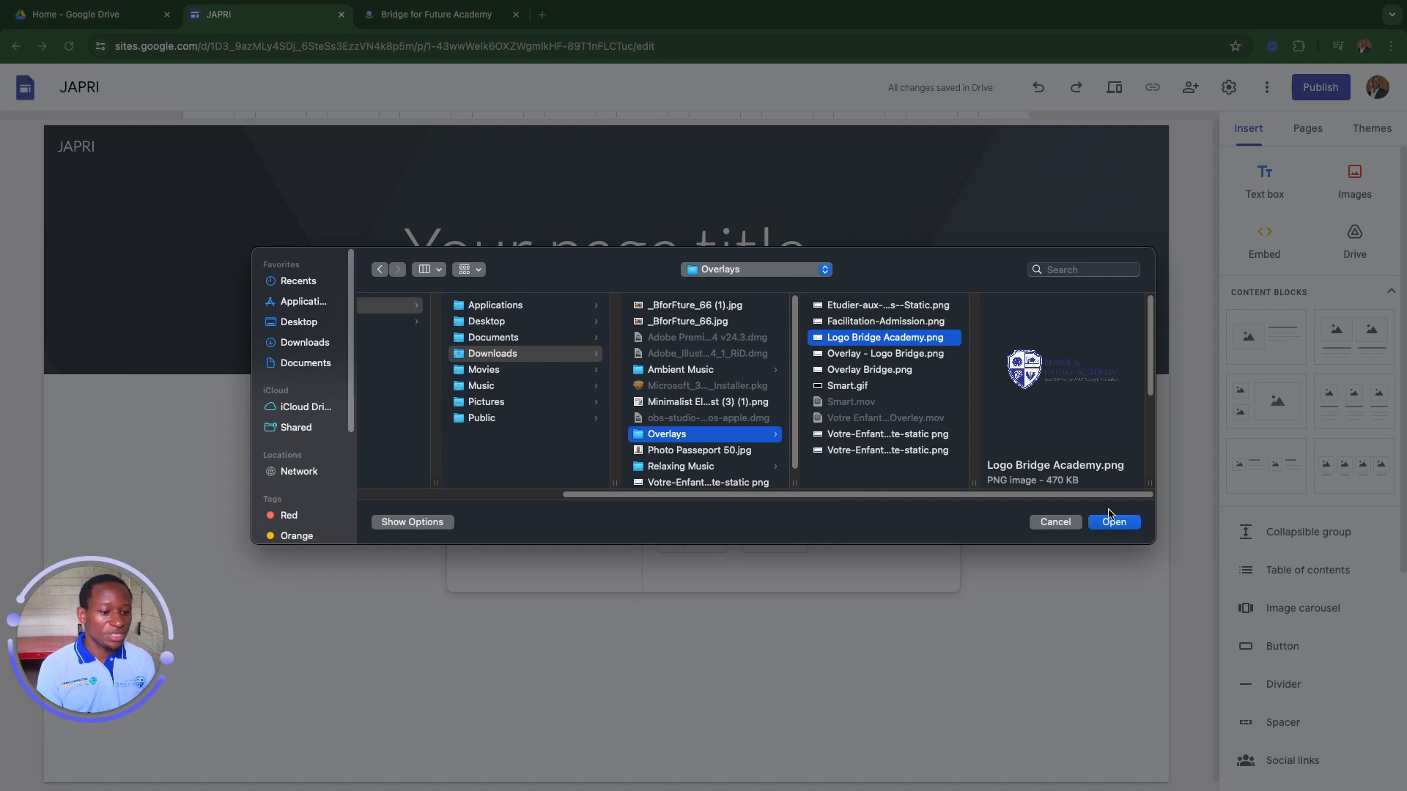
{"action": "left_click", "coordinate": [1110, 522]}
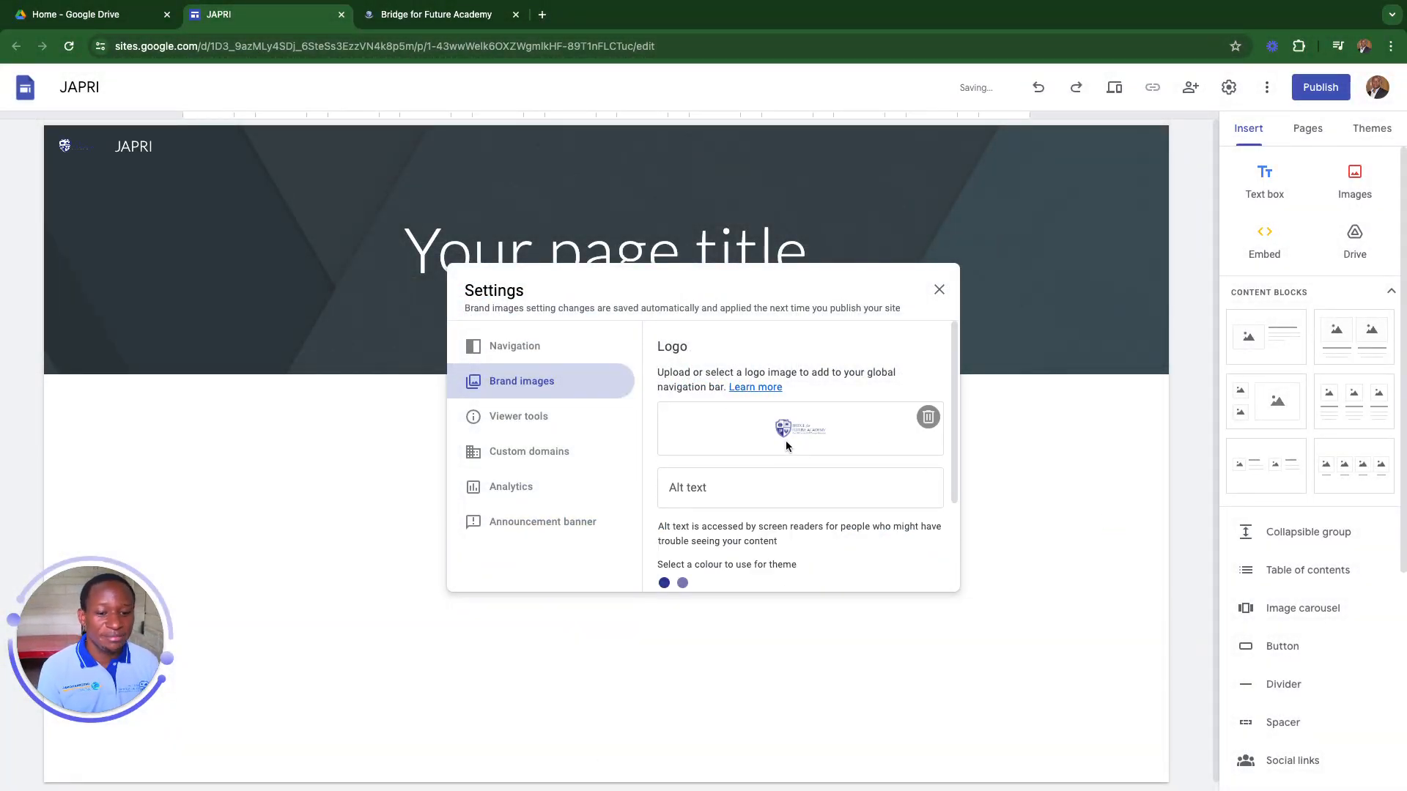
{"action": "scroll", "coordinate": [791, 439], "scroll_direction": "down", "scroll_amount": 1}
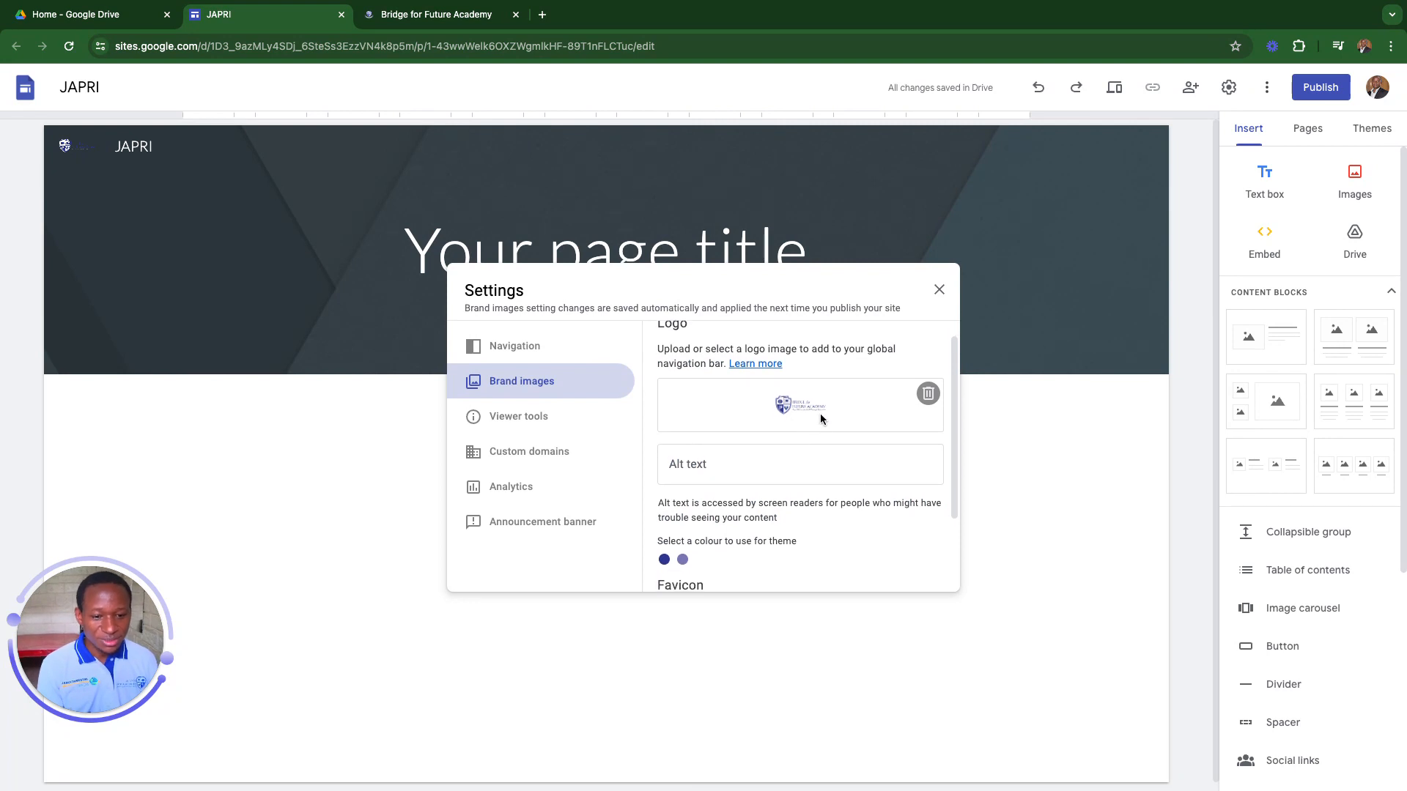
{"action": "left_click", "coordinate": [928, 394]}
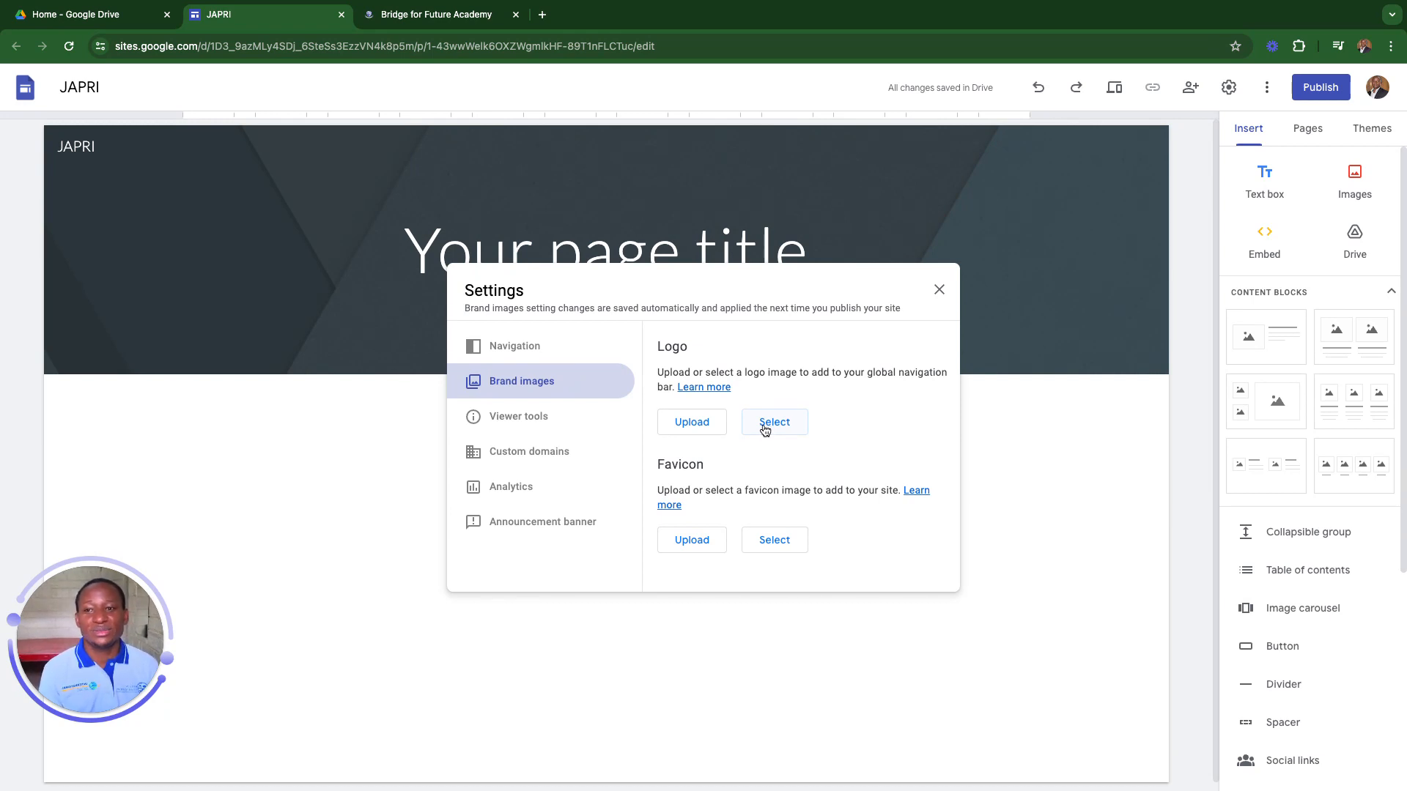
{"action": "mouse_move", "coordinate": [68, 586]}
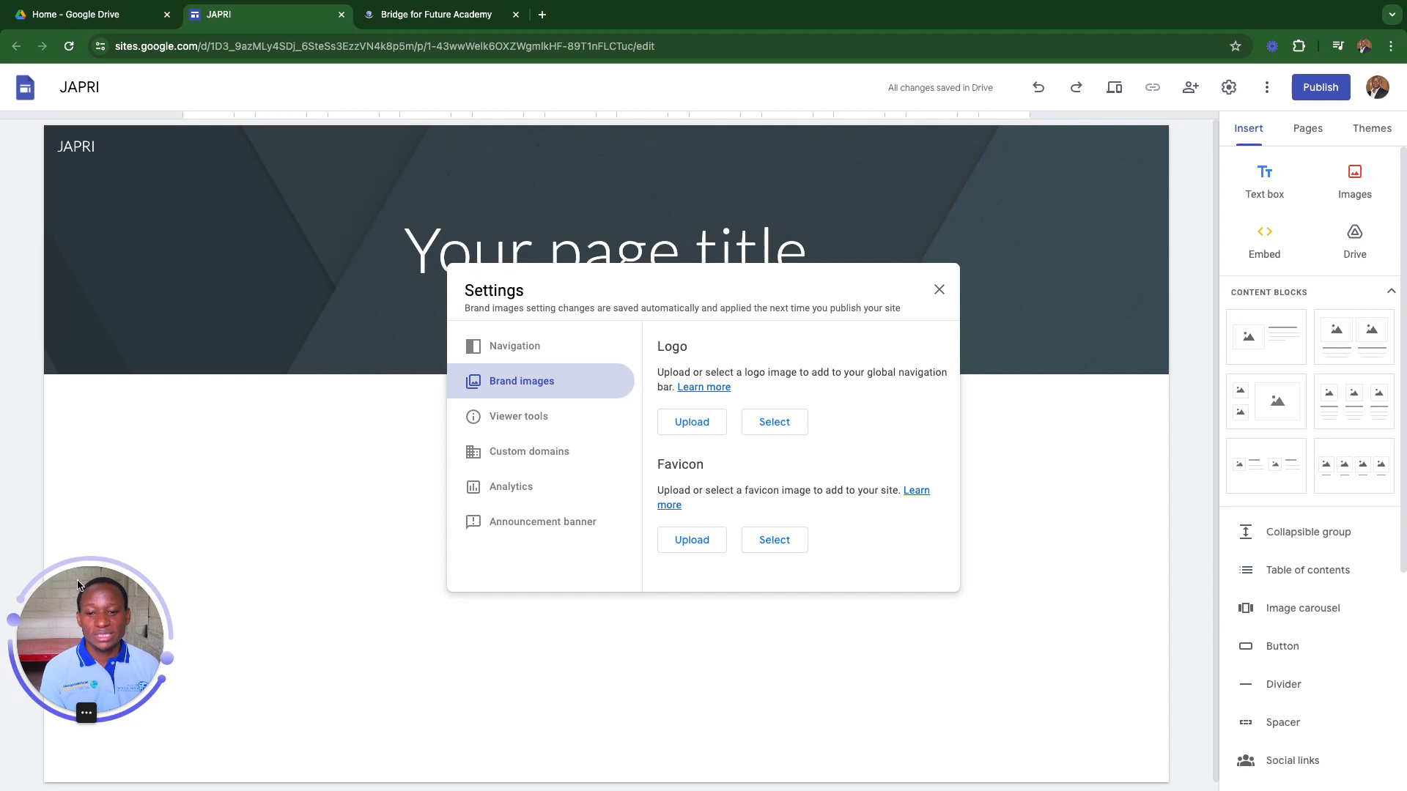
{"action": "left_click_drag", "start_coordinate": [69, 586], "coordinate": [170, 336]}
{"action": "left_click", "coordinate": [171, 449]}
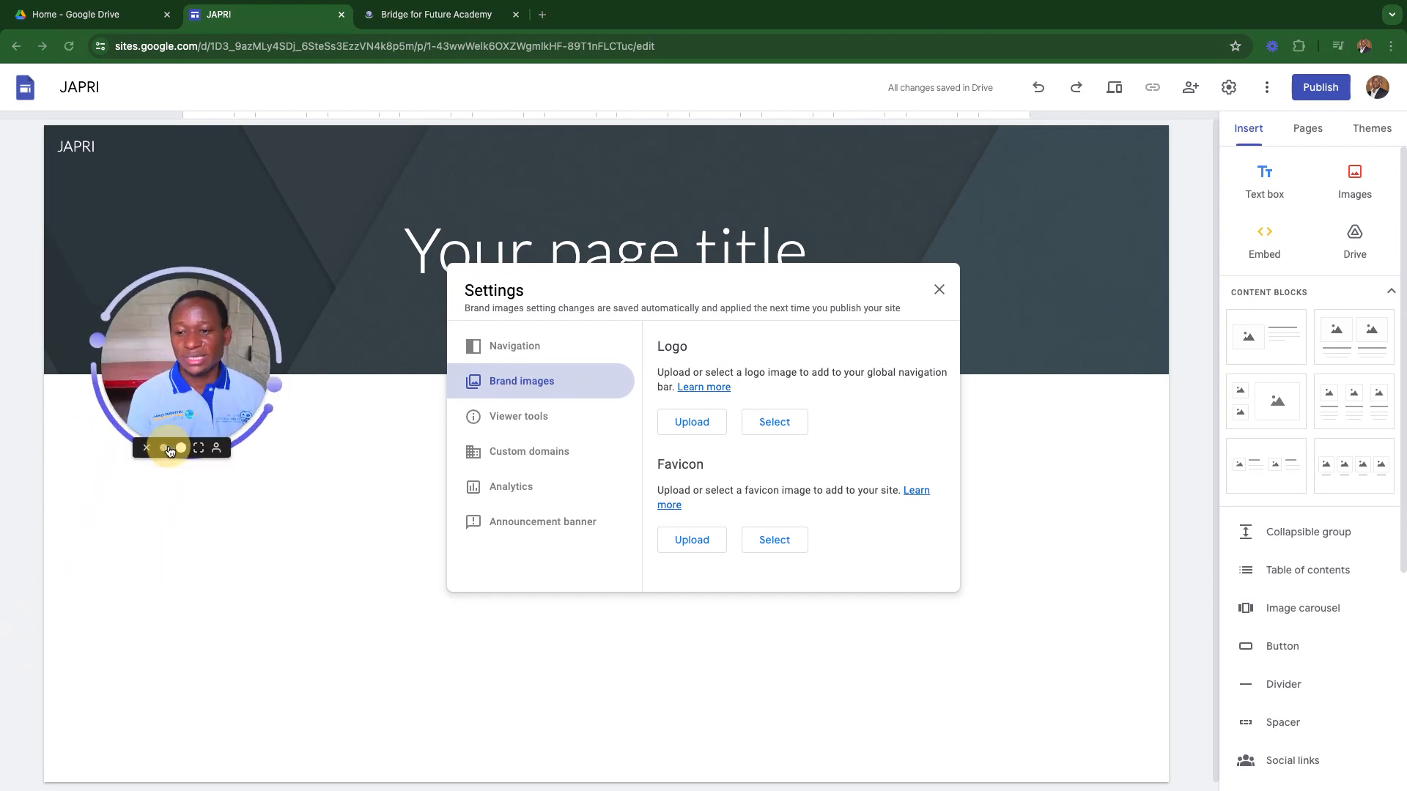
- Set the first recent Google Drive photo, the IMG-20220718 landscape image, as the site logo
{"action": "left_click", "coordinate": [766, 423]}
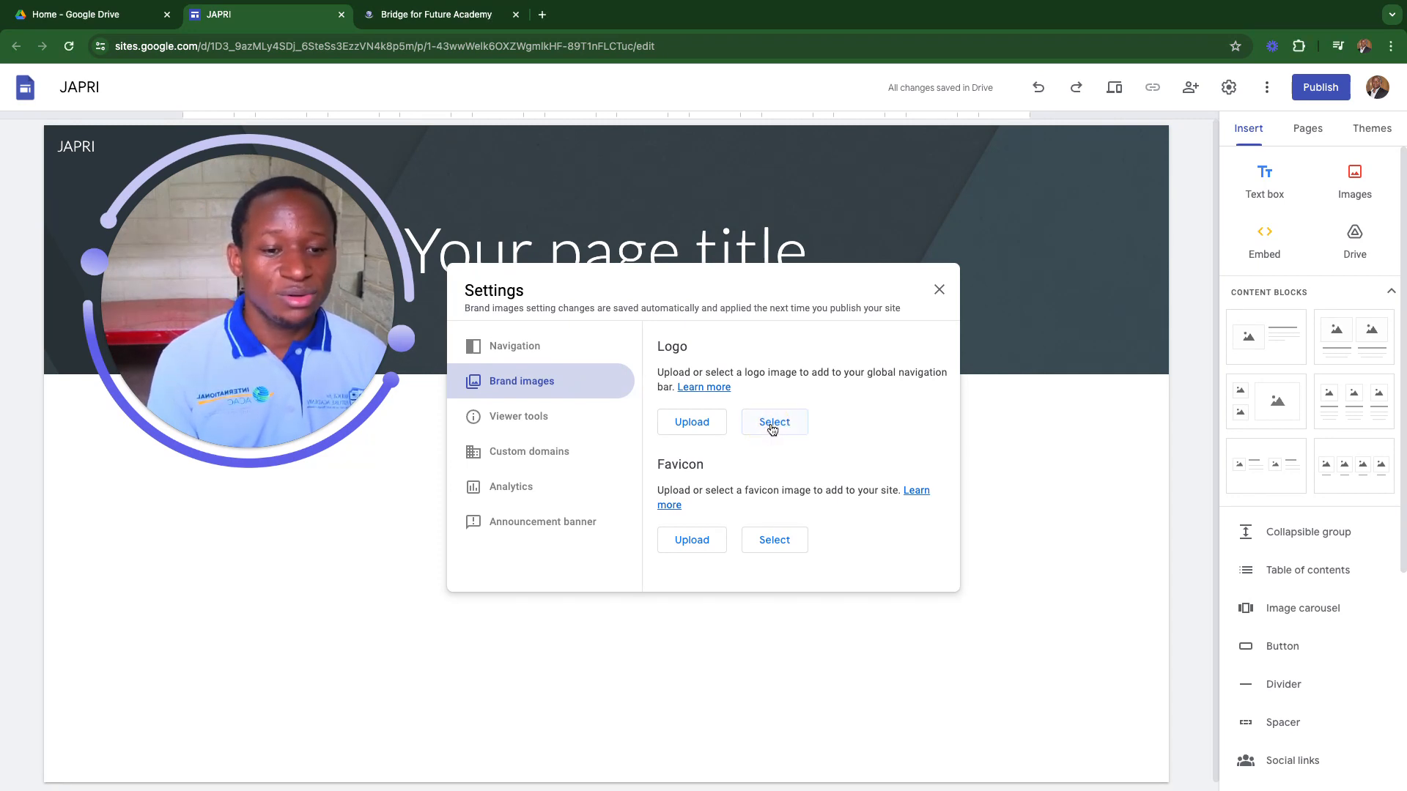
{"action": "left_click", "coordinate": [771, 425]}
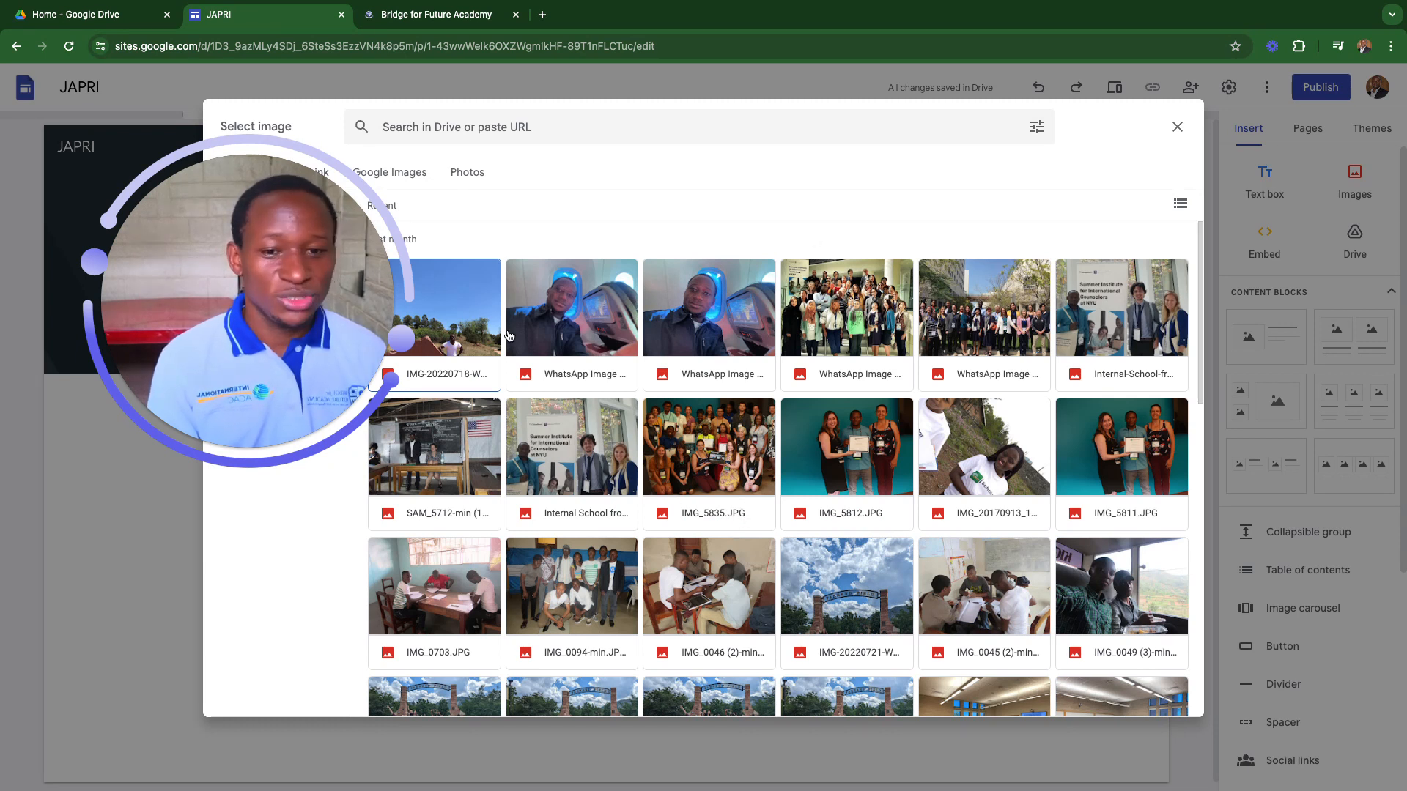
{"action": "left_click", "coordinate": [466, 301]}
{"action": "left_click", "coordinate": [1138, 687]}
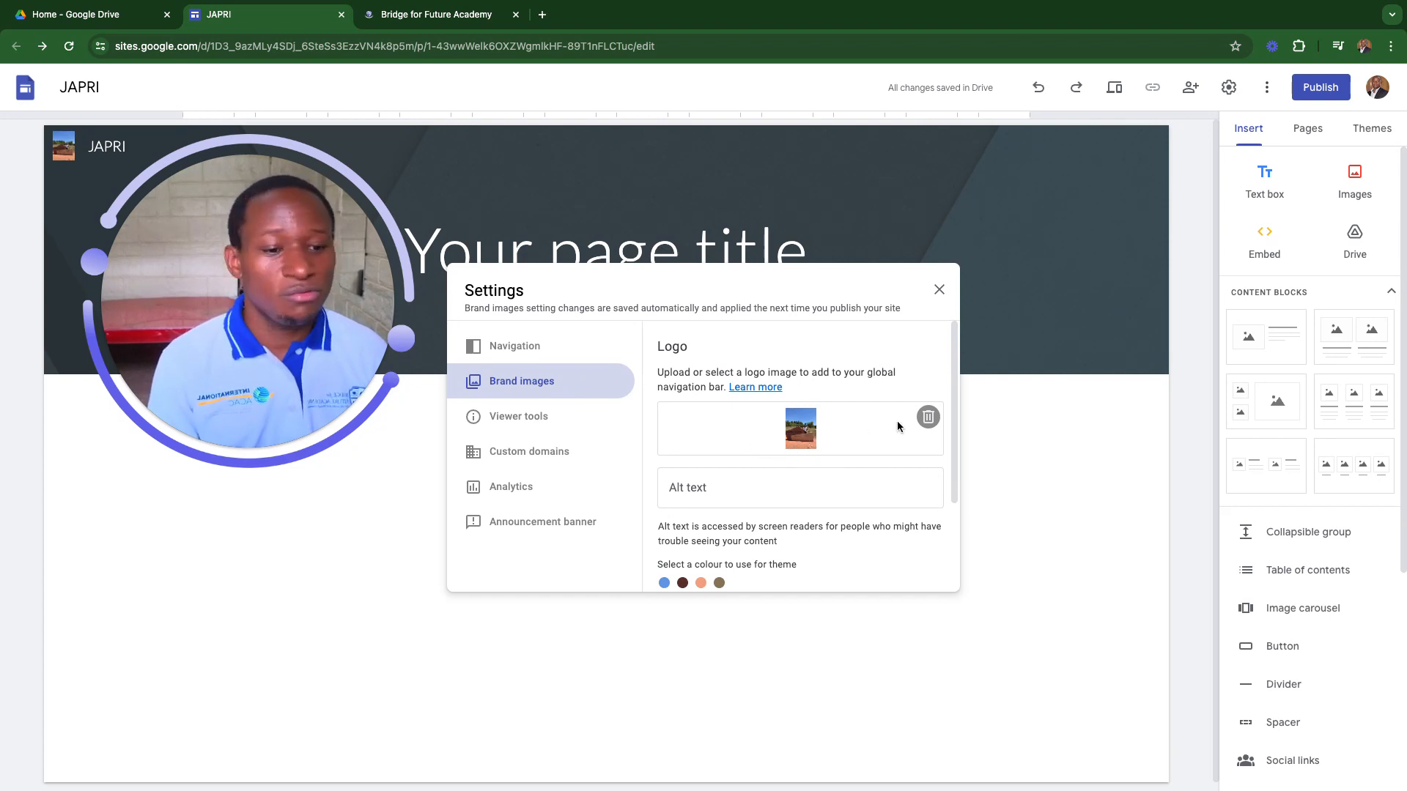
- Locate the favicon setting and look at the academy site's browser tab icon as an example, returning to the JAPRI site
{"action": "scroll", "coordinate": [753, 456], "scroll_direction": "down", "scroll_amount": 3}
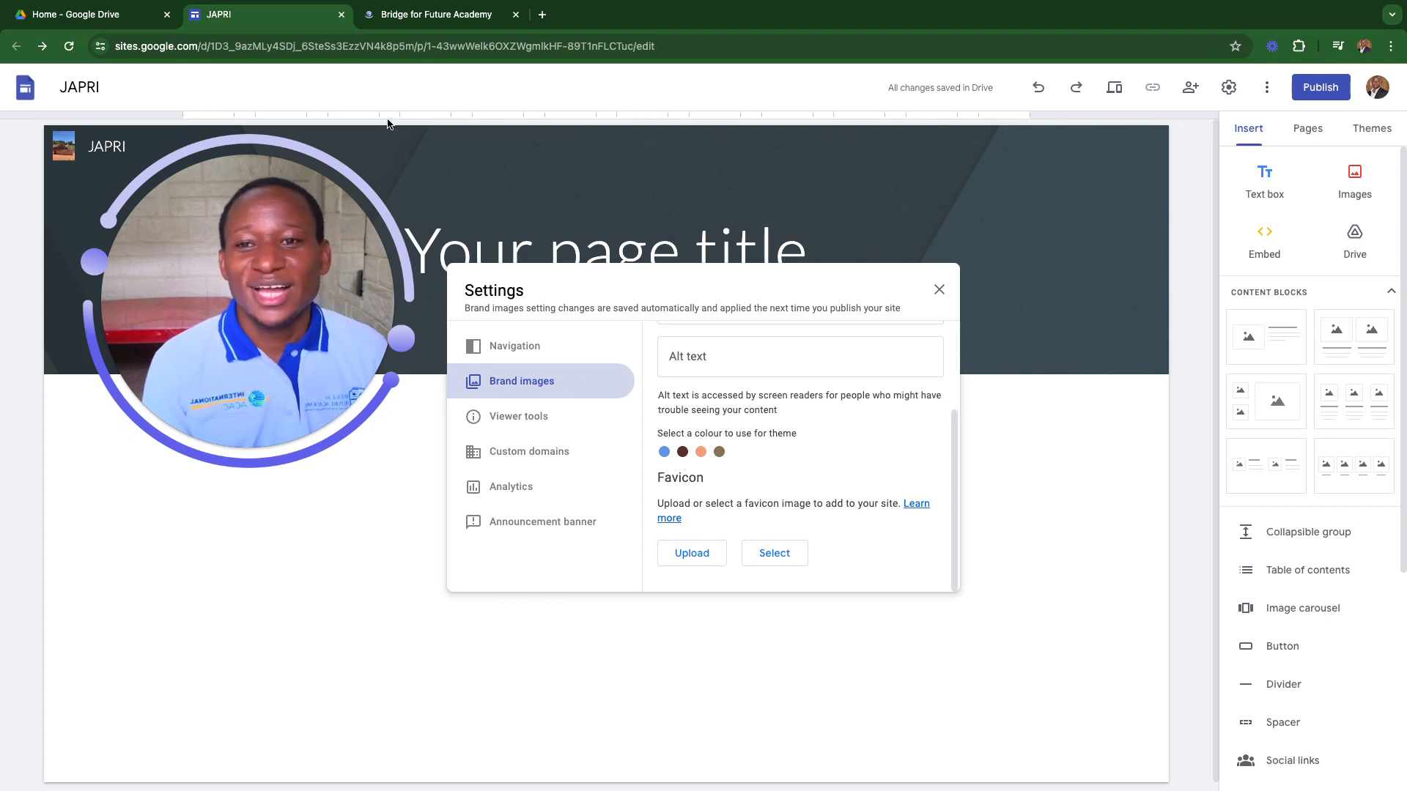
{"action": "left_click", "coordinate": [407, 20]}
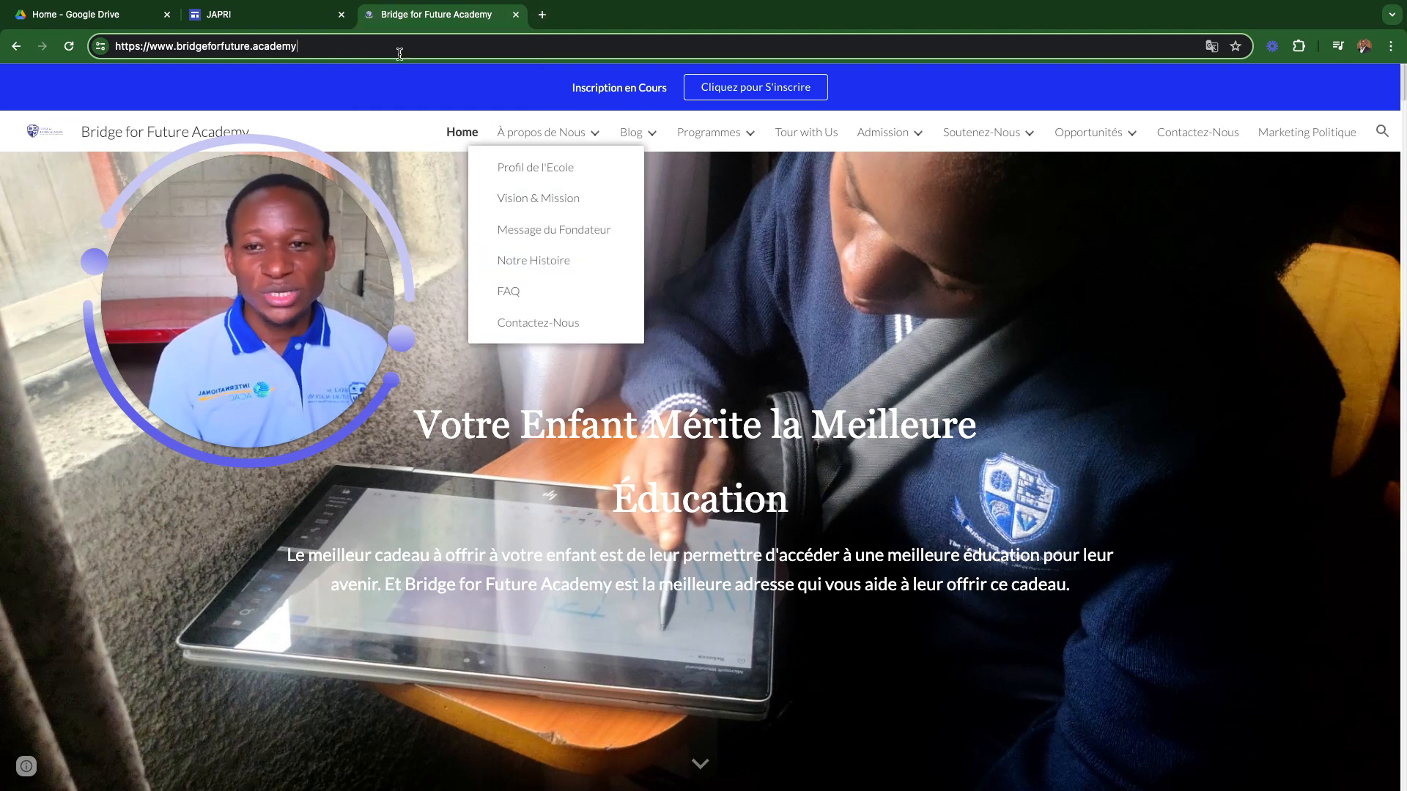
{"action": "left_click", "coordinate": [256, 21]}
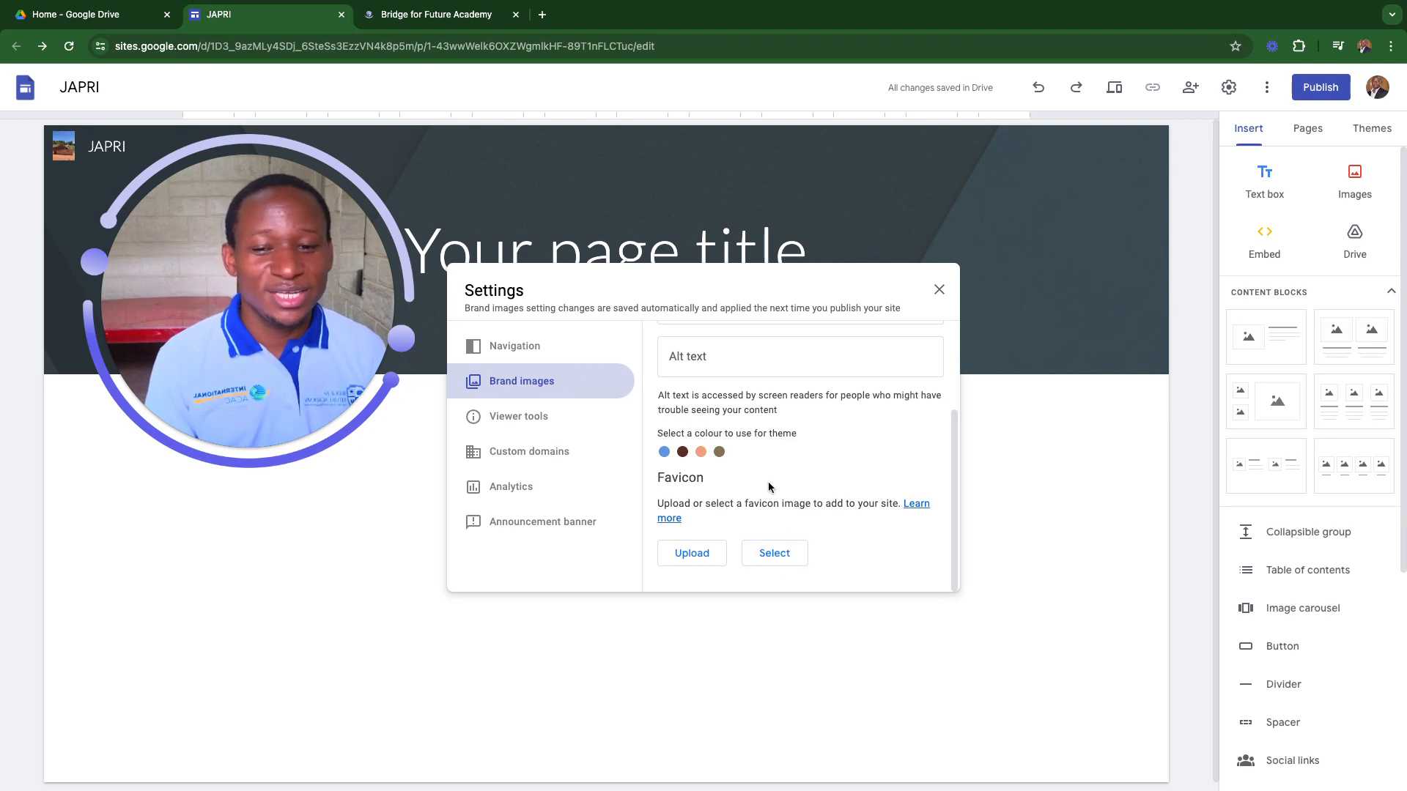
- Set the IMG-20220715 Google Drive photo of a person in a teal shirt before a banner as the favicon, and close the settings
{"action": "left_click", "coordinate": [774, 554]}
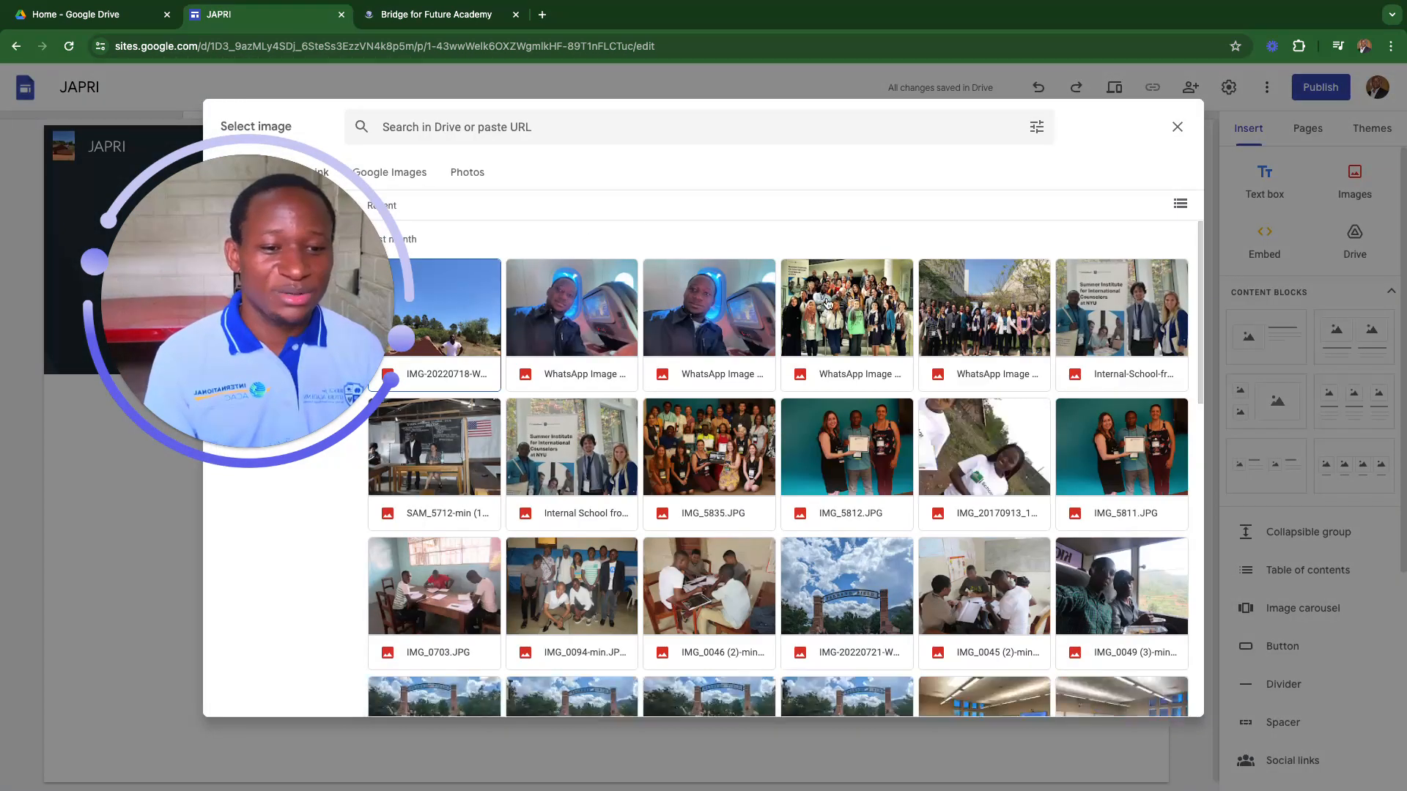
{"action": "scroll", "coordinate": [769, 443], "scroll_direction": "down", "scroll_amount": 1}
{"action": "scroll", "coordinate": [700, 406], "scroll_direction": "up", "scroll_amount": 1}
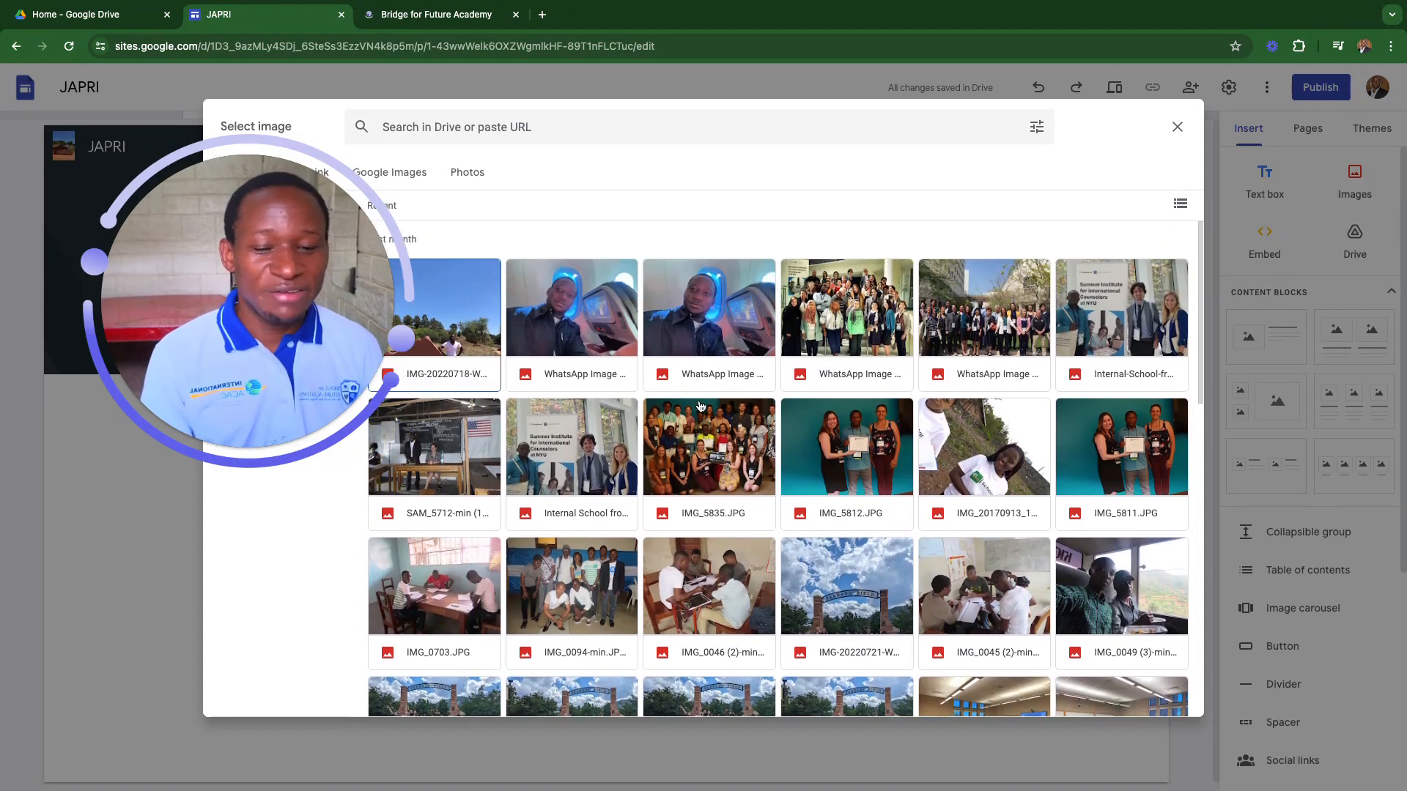
{"action": "left_click", "coordinate": [699, 305]}
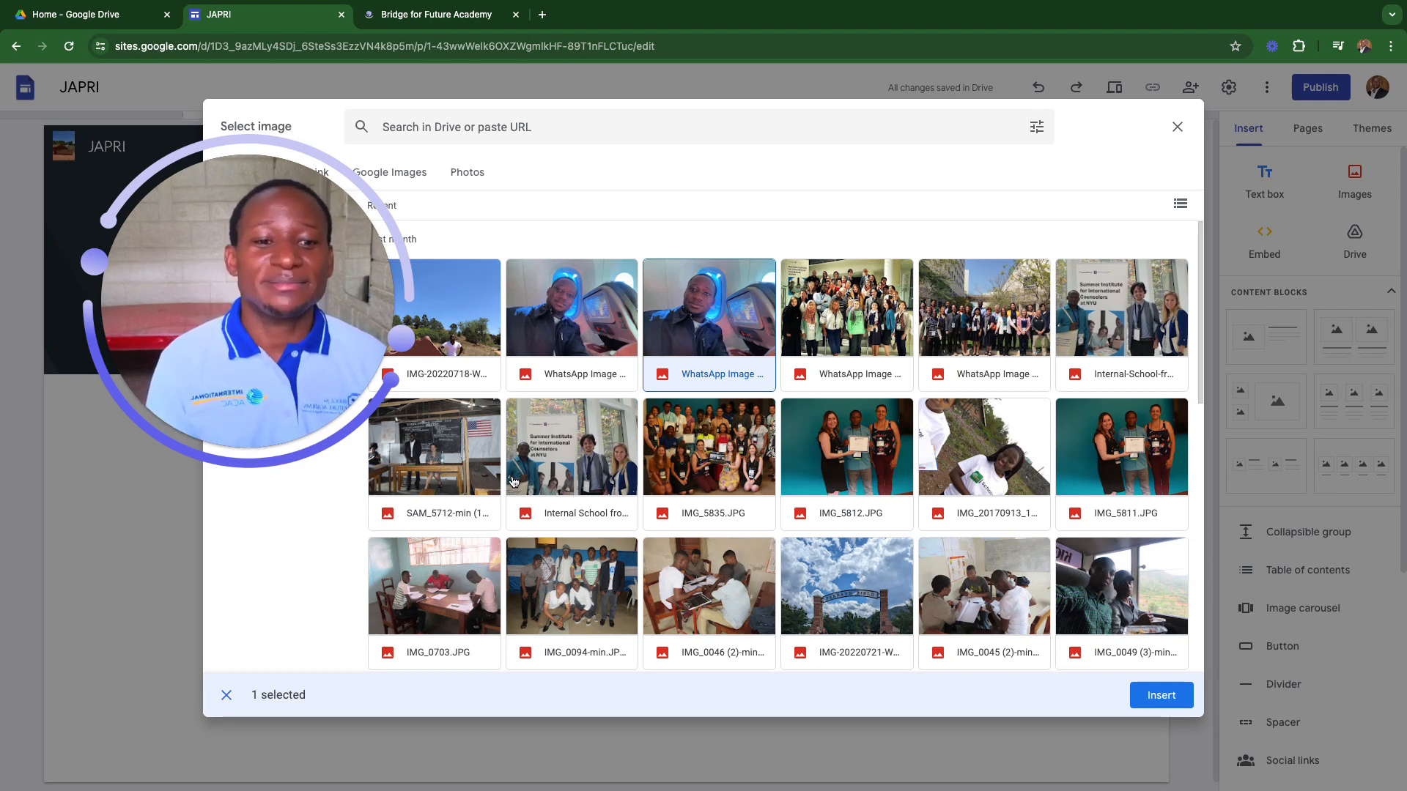
{"action": "left_click_drag", "start_coordinate": [332, 353], "coordinate": [248, 528]}
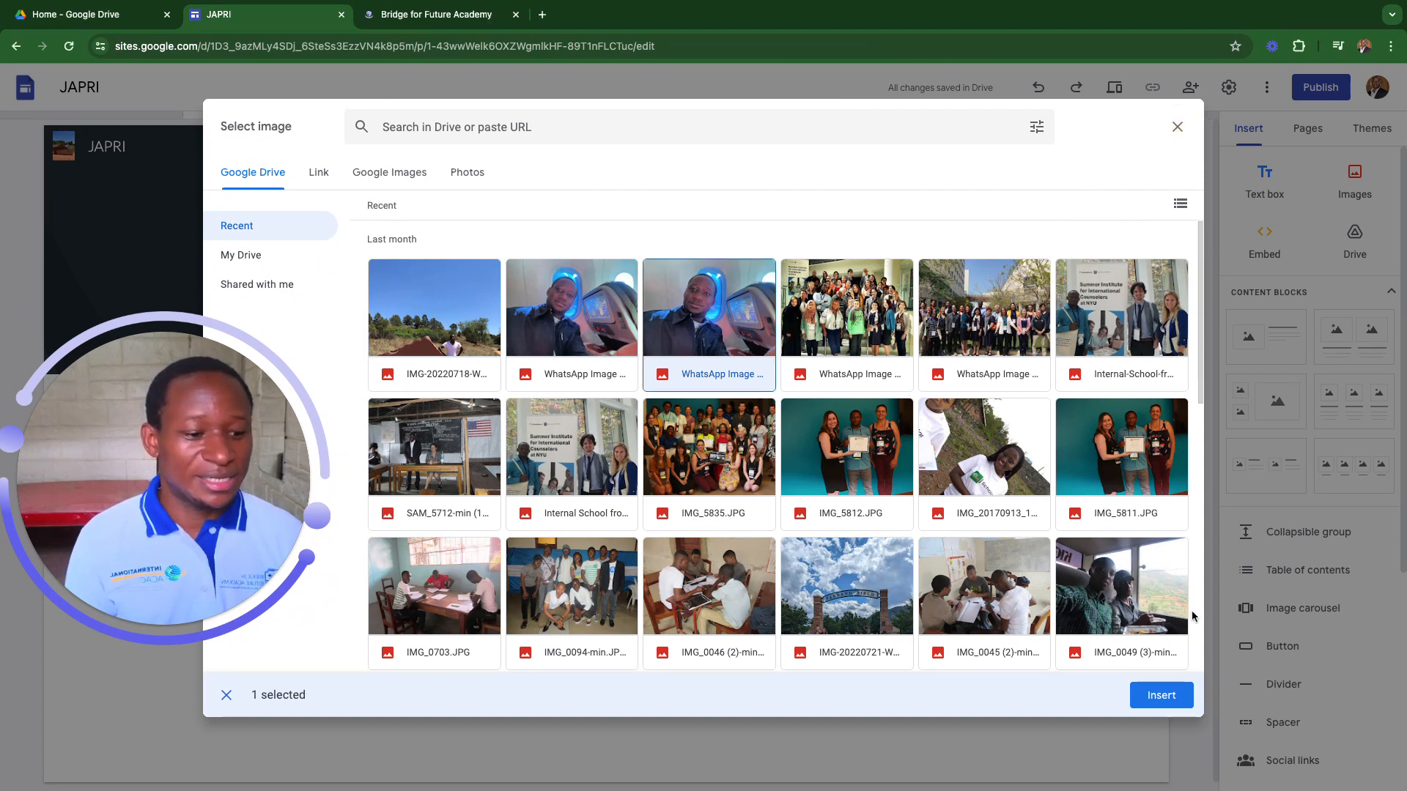
{"action": "scroll", "coordinate": [738, 394], "scroll_direction": "down", "scroll_amount": 10}
{"action": "scroll", "coordinate": [737, 394], "scroll_direction": "down", "scroll_amount": 4}
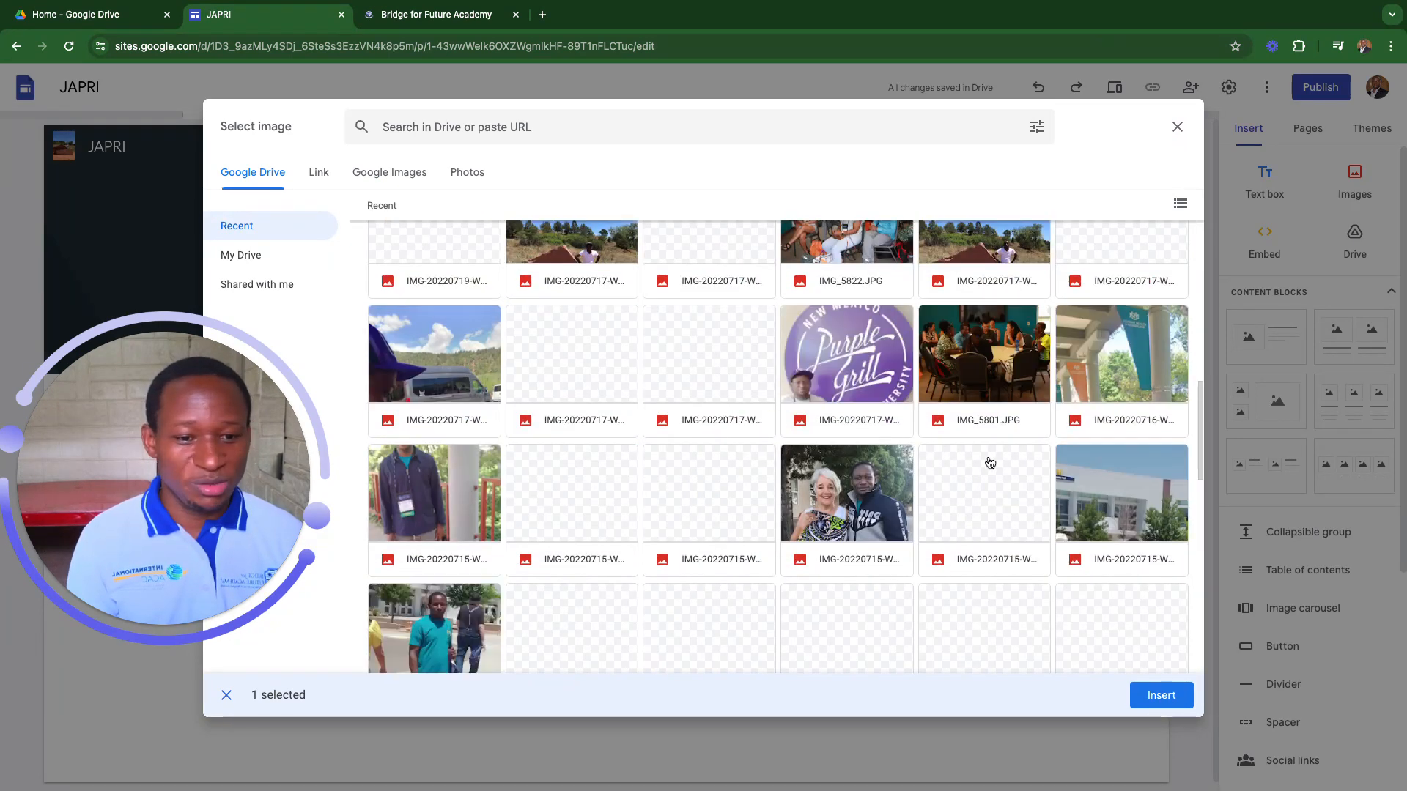
{"action": "left_click", "coordinate": [794, 494]}
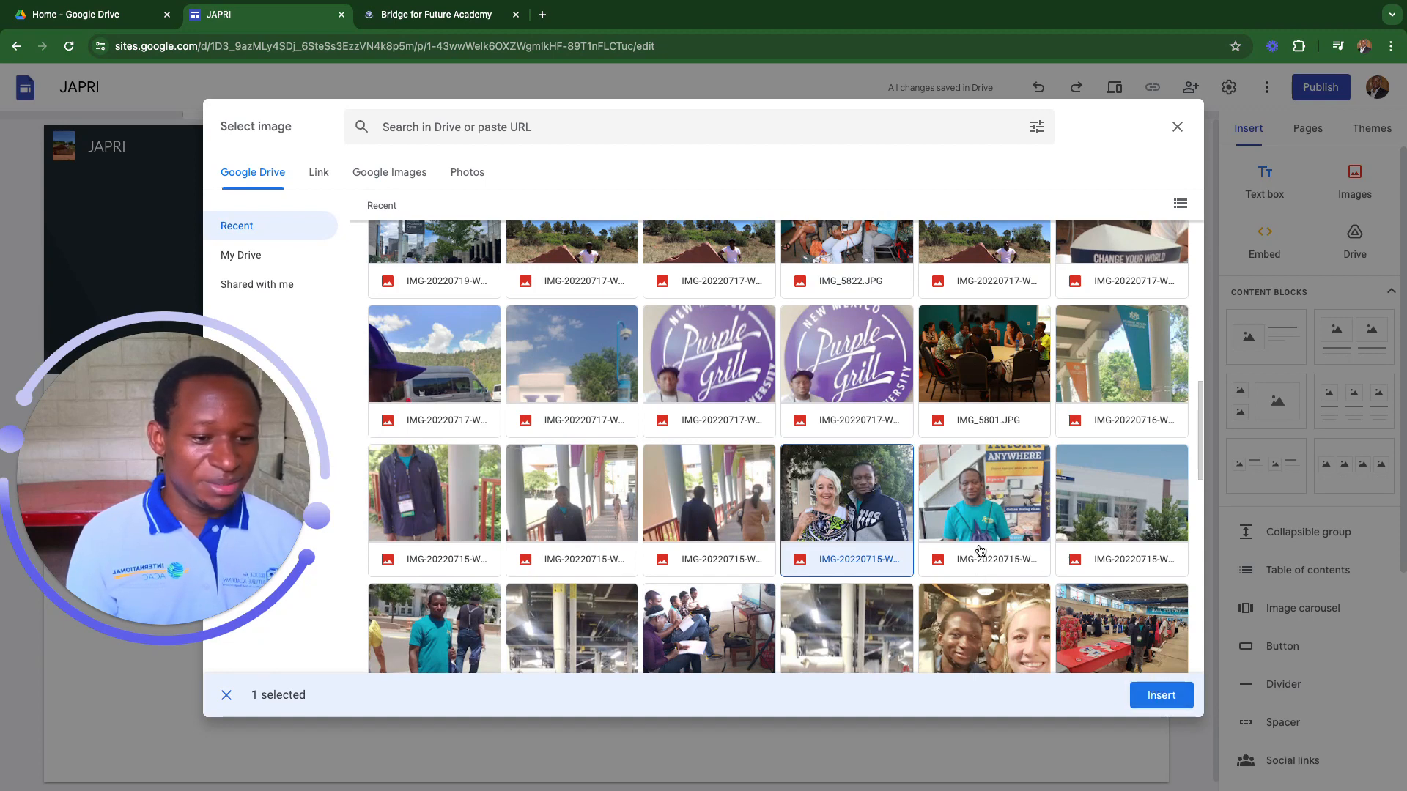
{"action": "left_click", "coordinate": [969, 499]}
{"action": "left_click", "coordinate": [1158, 698]}
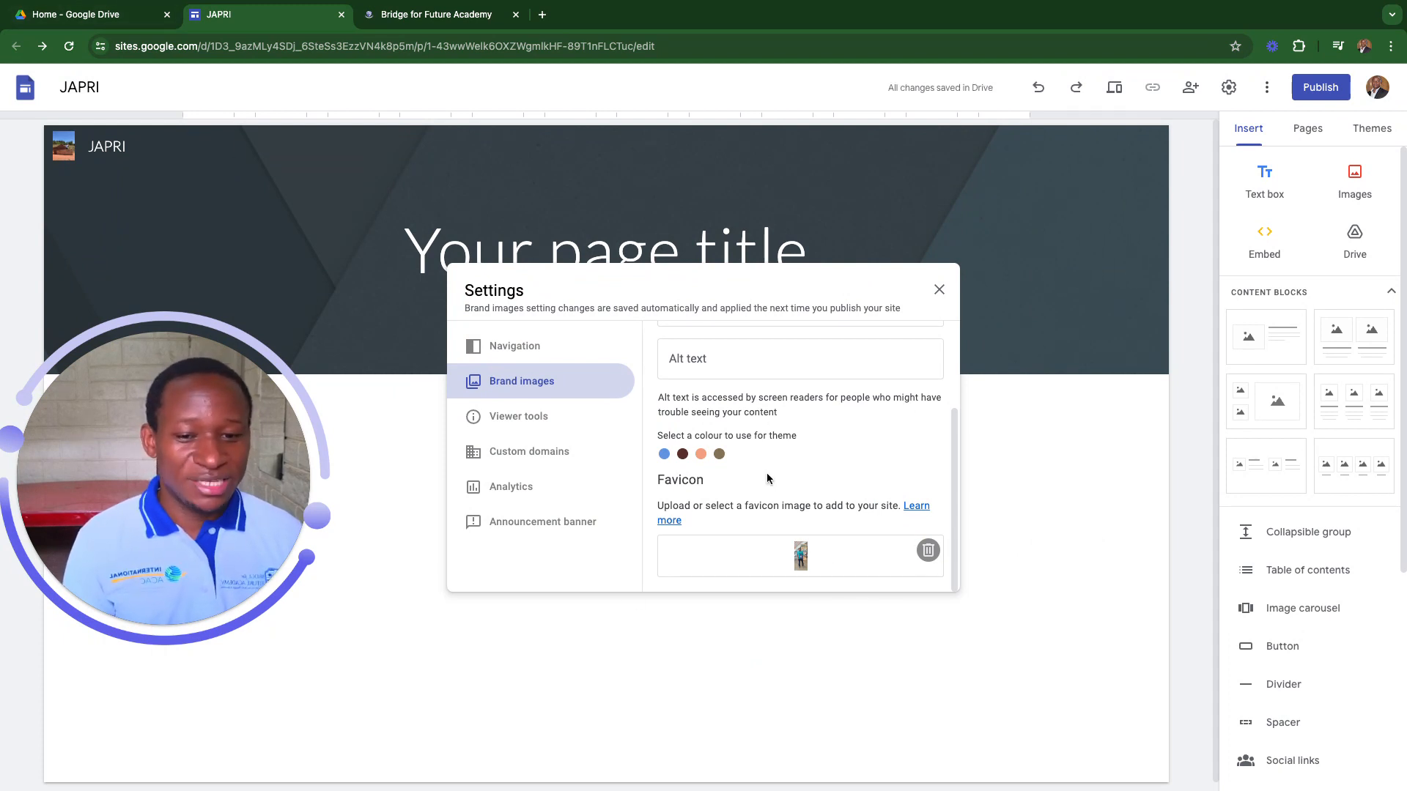
{"action": "left_click", "coordinate": [939, 289]}
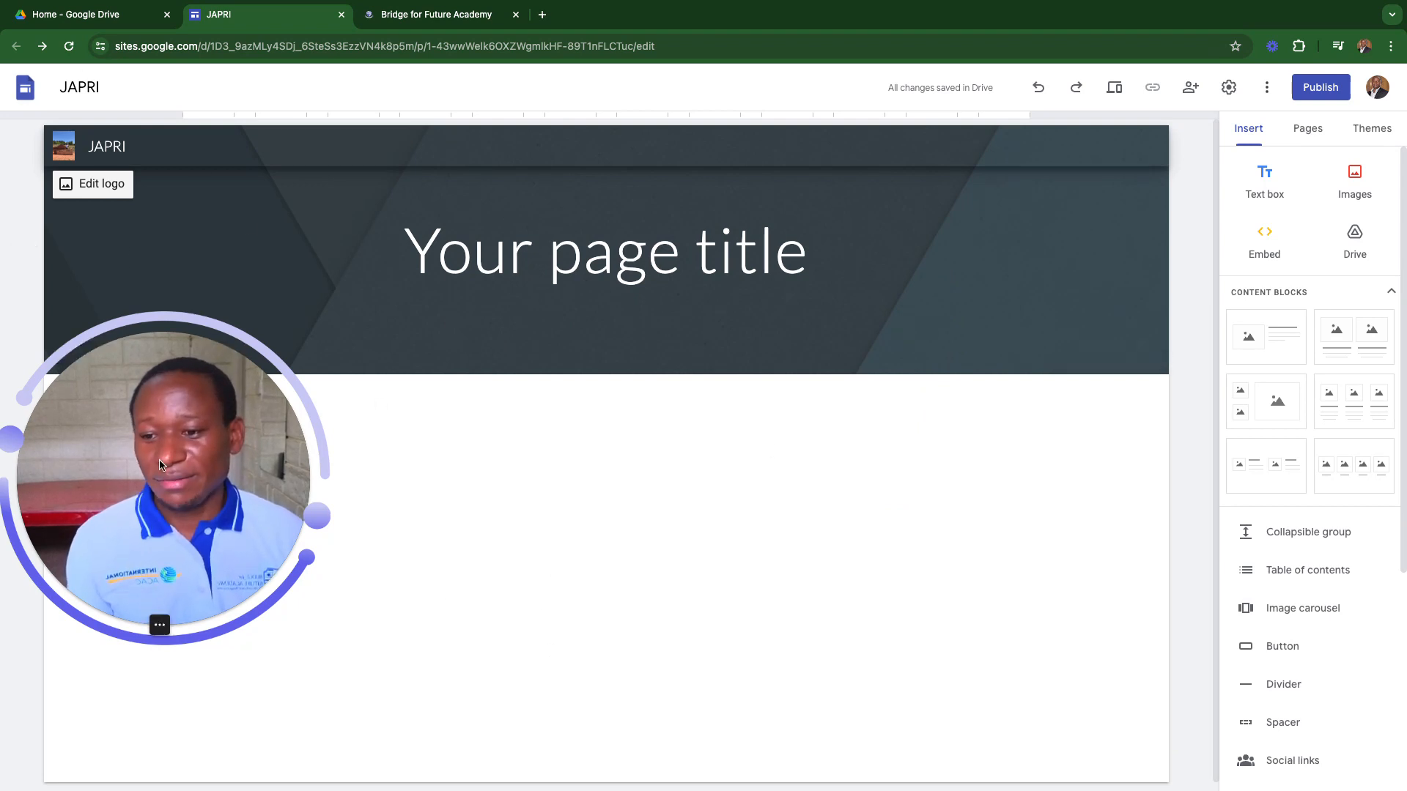
{"action": "mouse_move", "coordinate": [144, 623]}
{"action": "left_click", "coordinate": [142, 624]}
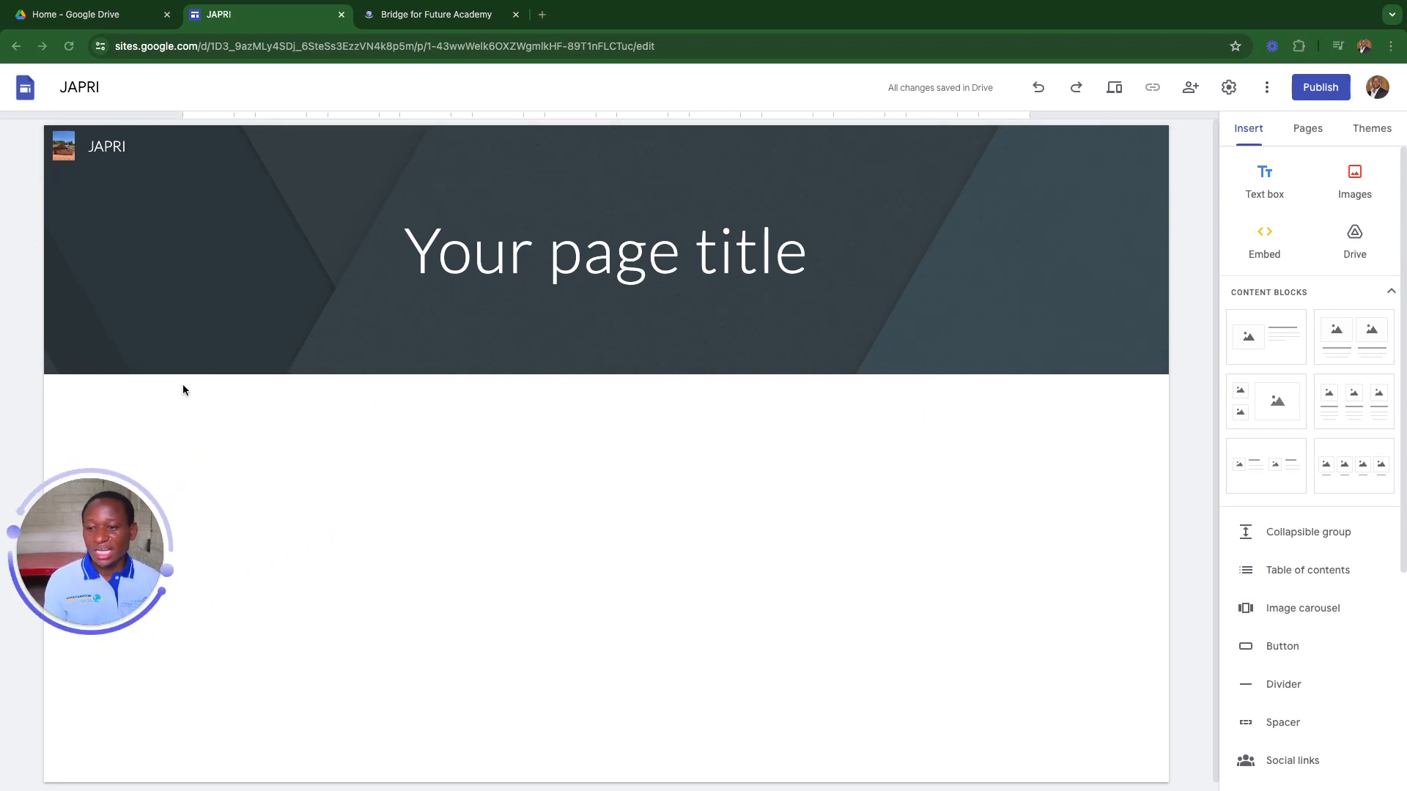
{"action": "left_click", "coordinate": [93, 161]}
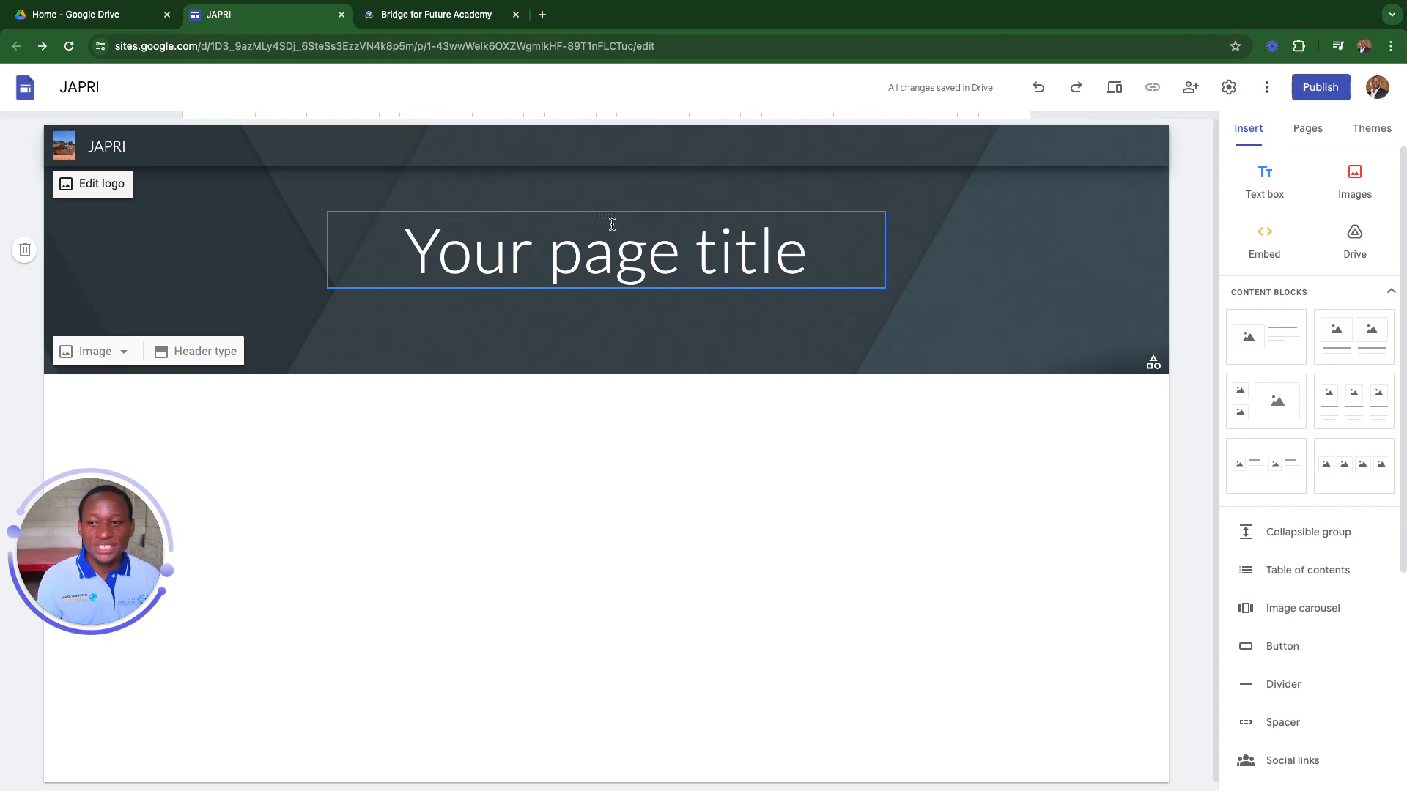
- Copy the headline "Votre Enfant Mérite la Meilleure Éducation" from the Bridge for Future Academy home page
{"action": "left_click", "coordinate": [681, 255]}
{"action": "left_click_drag", "start_coordinate": [795, 258], "coordinate": [510, 263]}
{"action": "left_click", "coordinate": [433, 22]}
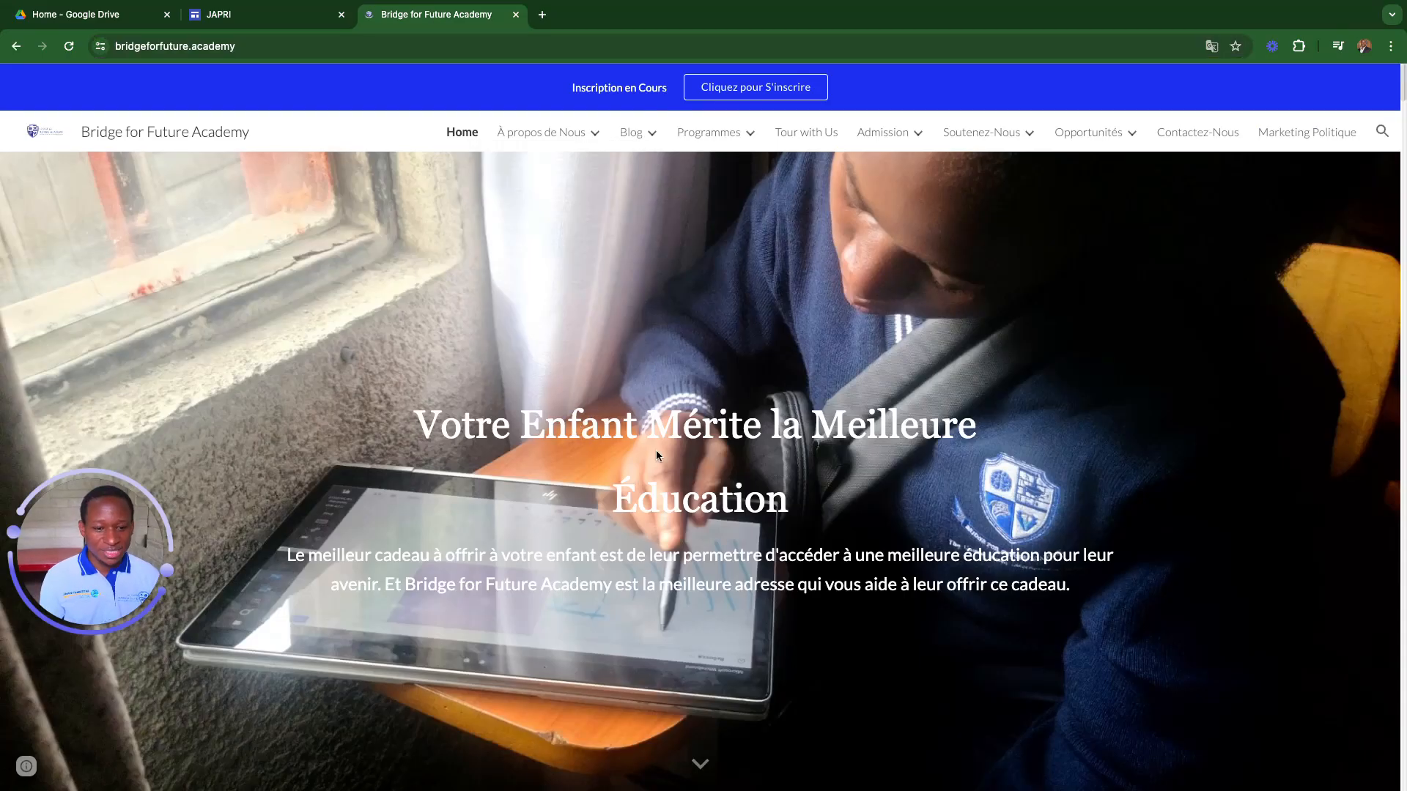
{"action": "scroll", "coordinate": [565, 454], "scroll_direction": "down", "scroll_amount": 3}
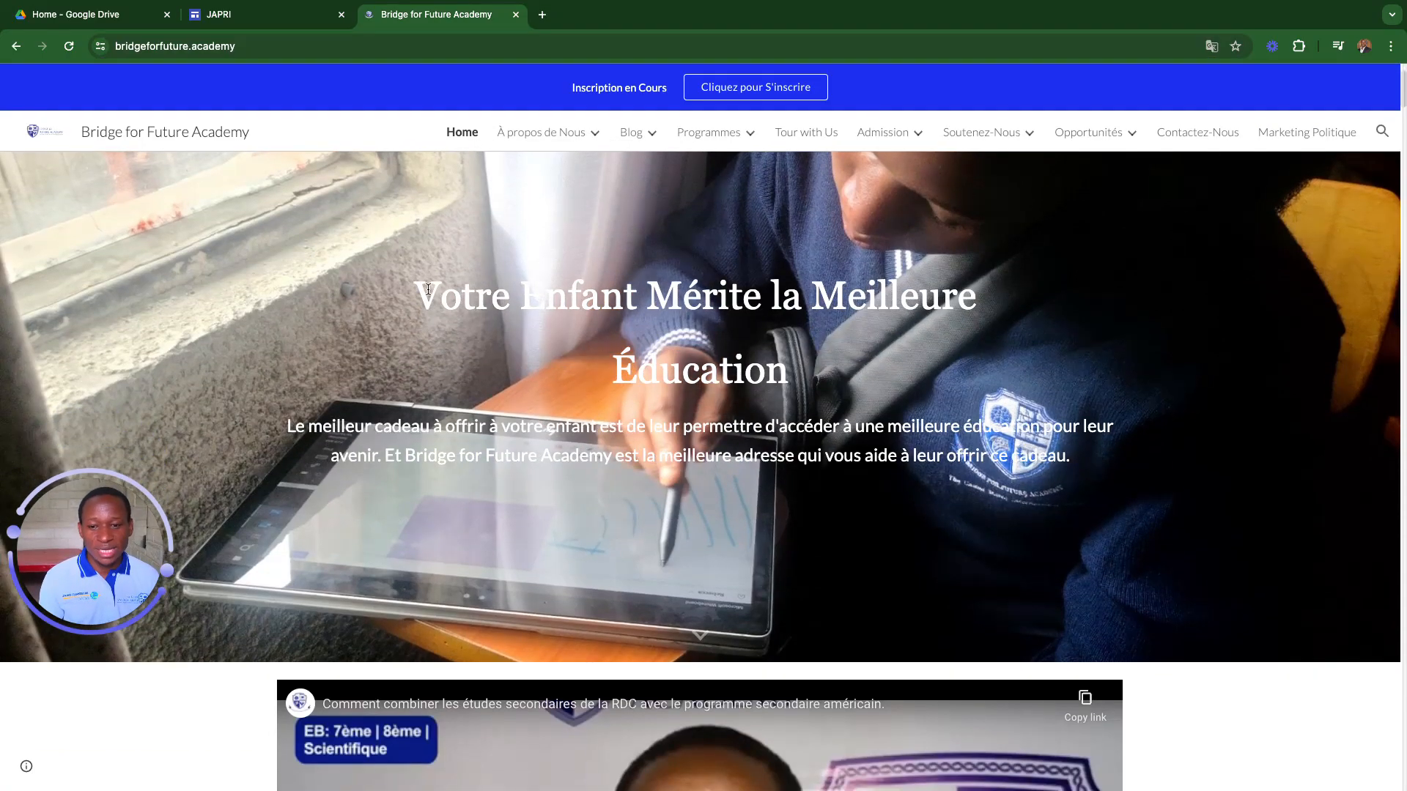
{"action": "left_click_drag", "start_coordinate": [423, 287], "coordinate": [797, 372]}
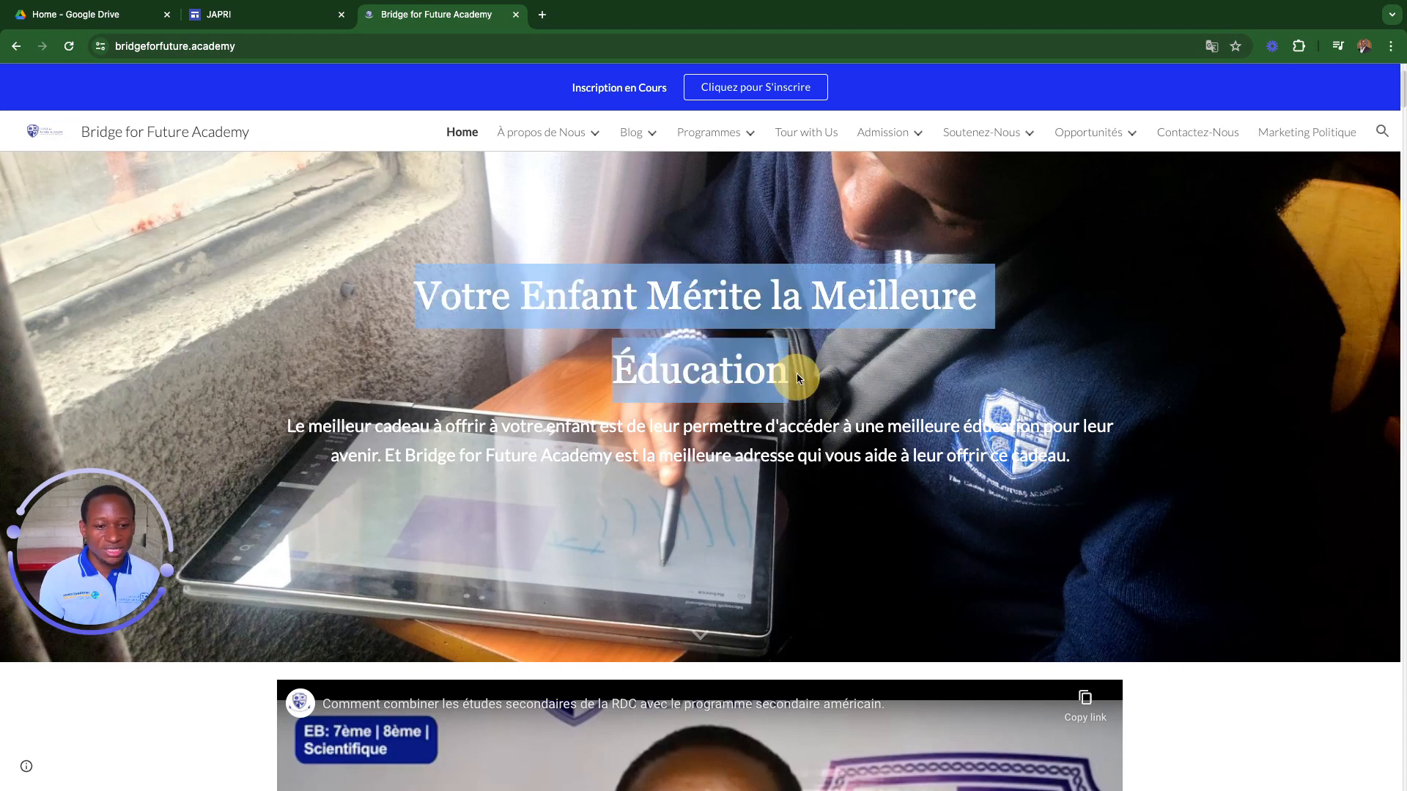
{"action": "right_click", "coordinate": [693, 304]}
{"action": "left_click", "coordinate": [700, 332]}
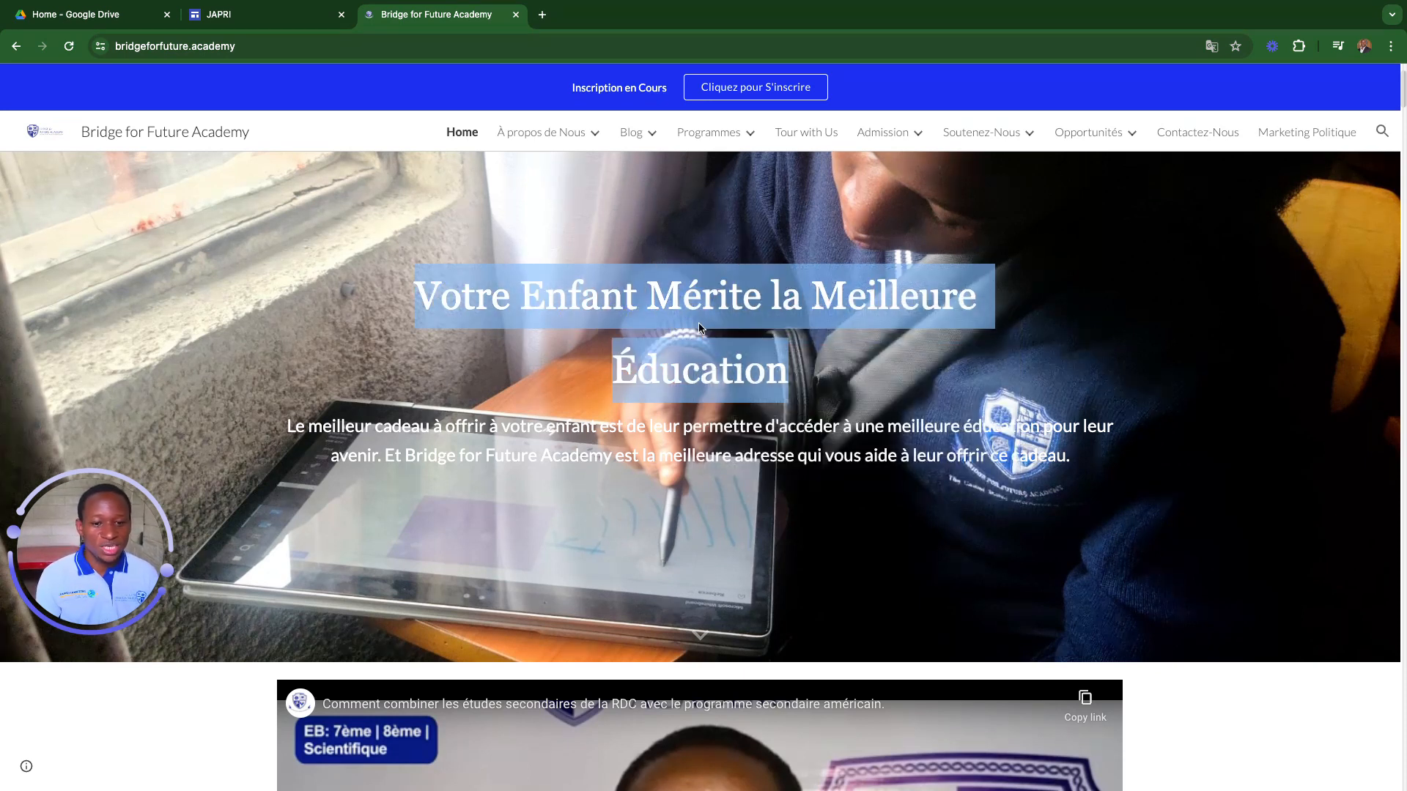
- Replace the JAPRI header's placeholder page title with the copied headline and widen its text box on both sides
{"action": "left_click", "coordinate": [306, 22]}
{"action": "right_click", "coordinate": [480, 251]}
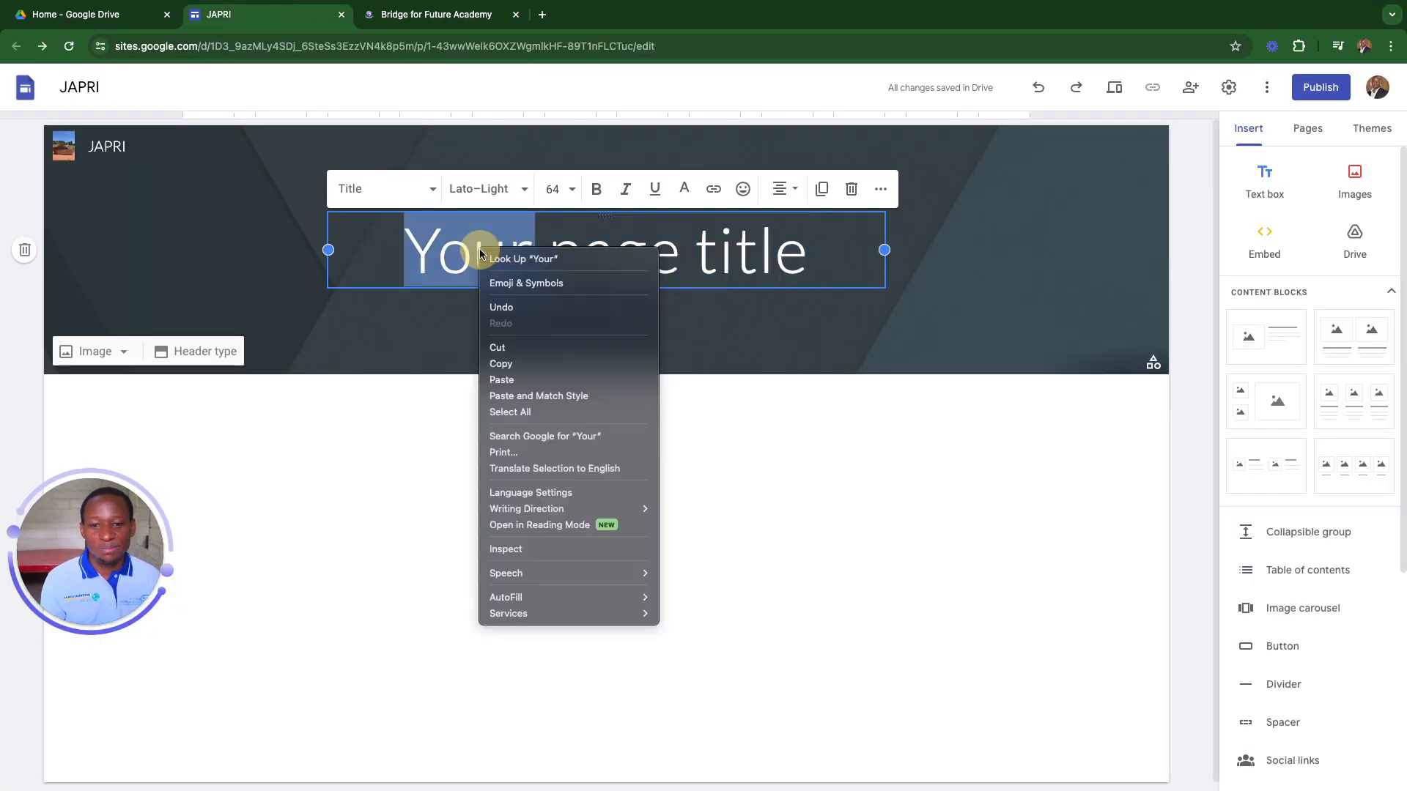
{"action": "left_click", "coordinate": [653, 248]}
{"action": "left_click_drag", "start_coordinate": [807, 253], "coordinate": [410, 267]}
{"action": "right_click", "coordinate": [429, 248]}
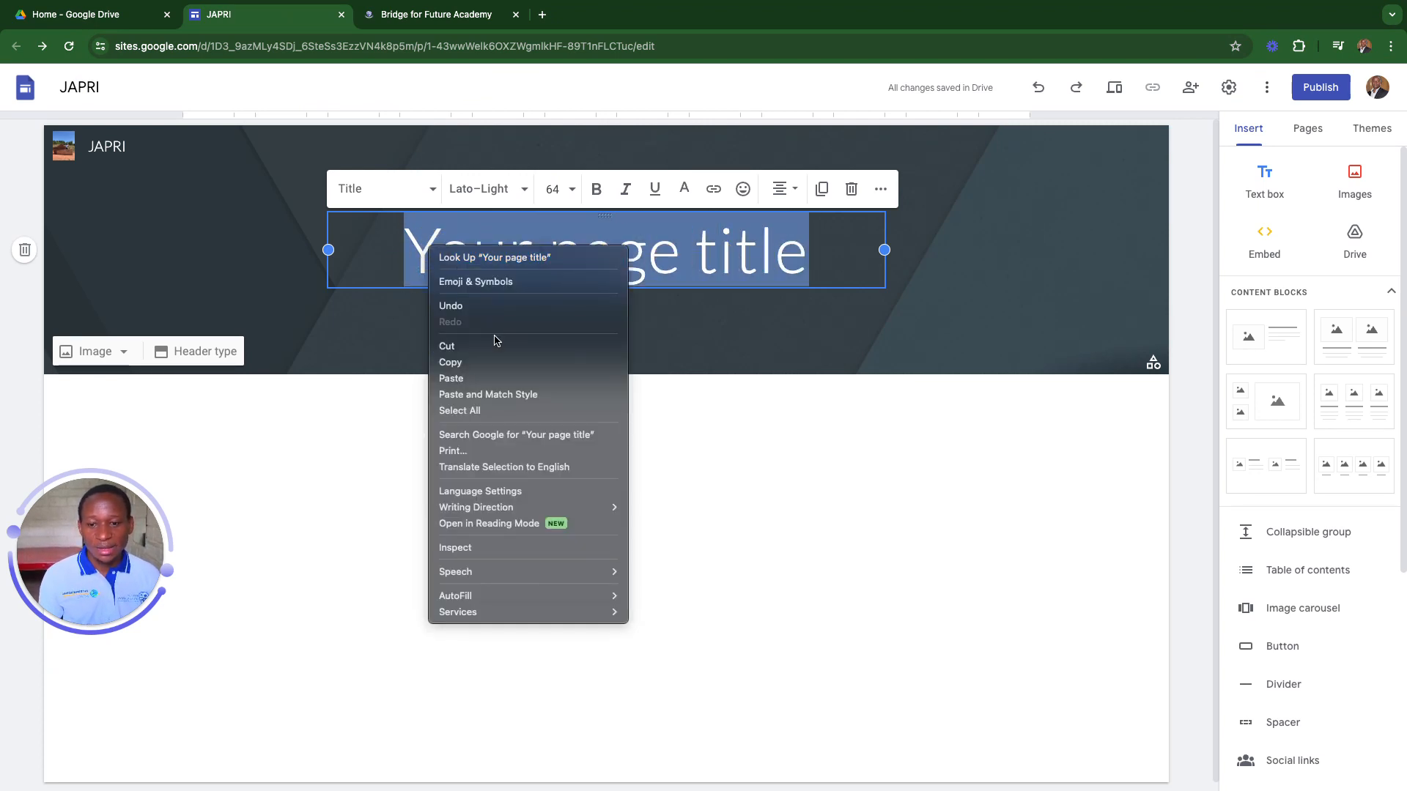
{"action": "left_click", "coordinate": [488, 379]}
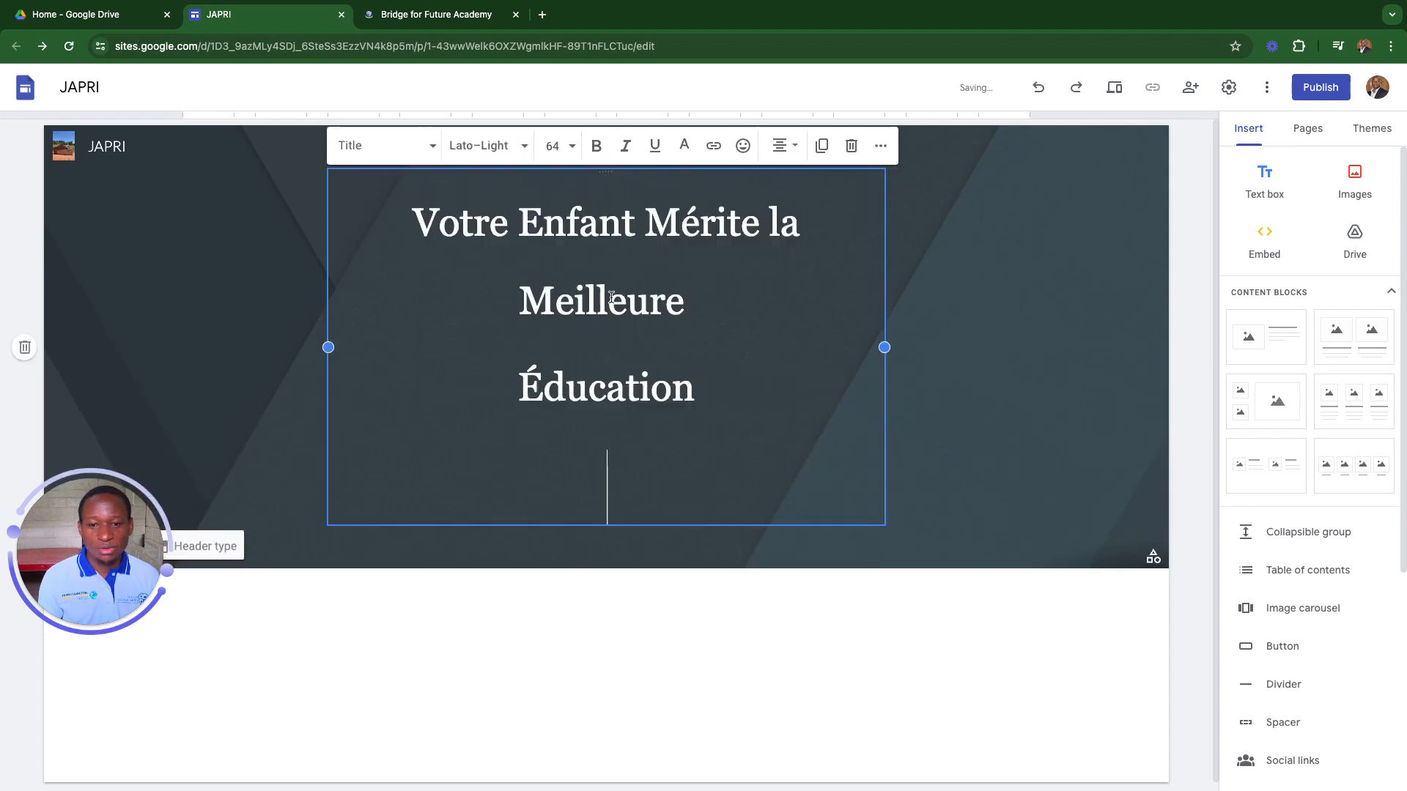
{"action": "left_click_drag", "start_coordinate": [329, 346], "coordinate": [145, 301]}
{"action": "left_click_drag", "start_coordinate": [886, 308], "coordinate": [1144, 304]}
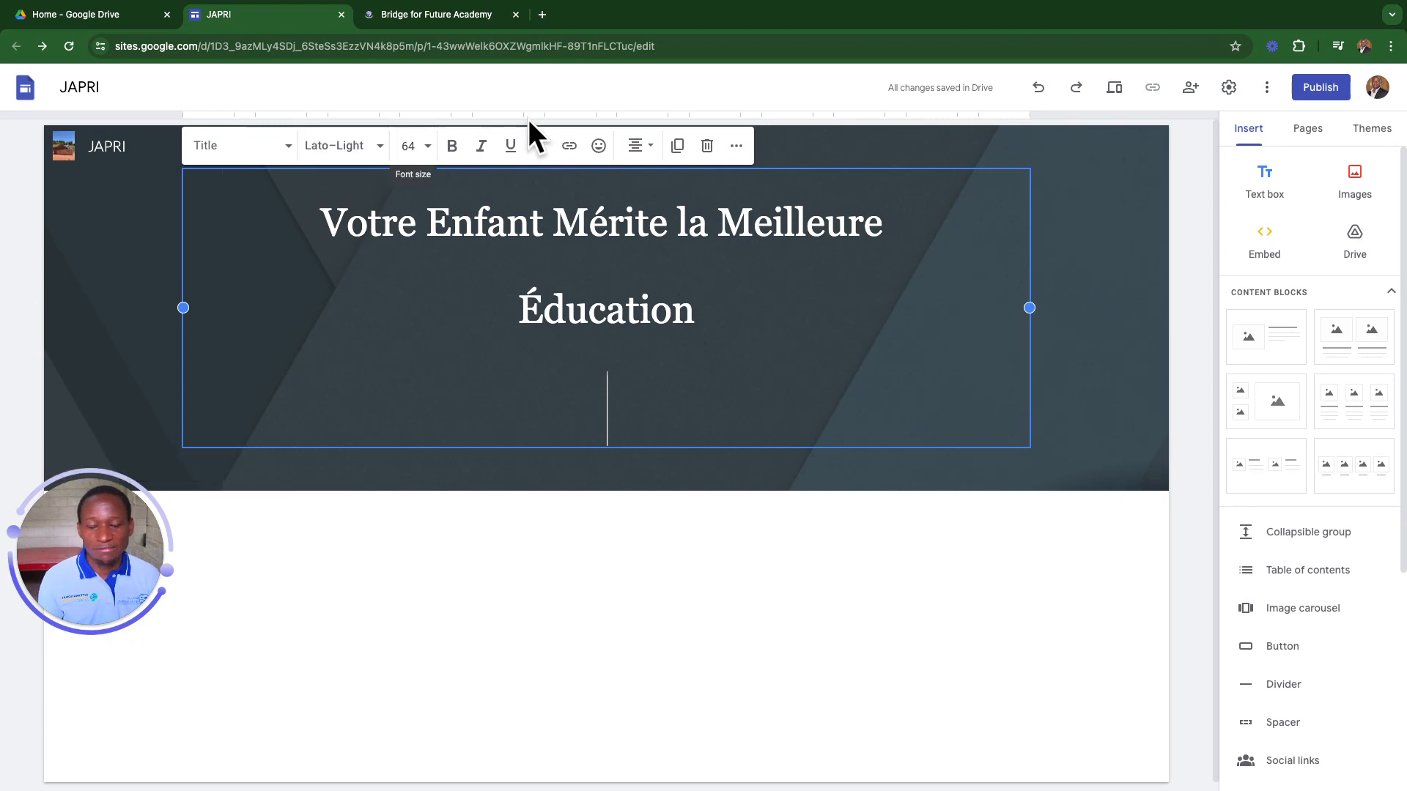
- Review the font size and font choices for the pasted headline and set its font to Lexend ExtraLight
{"action": "left_click", "coordinate": [428, 147]}
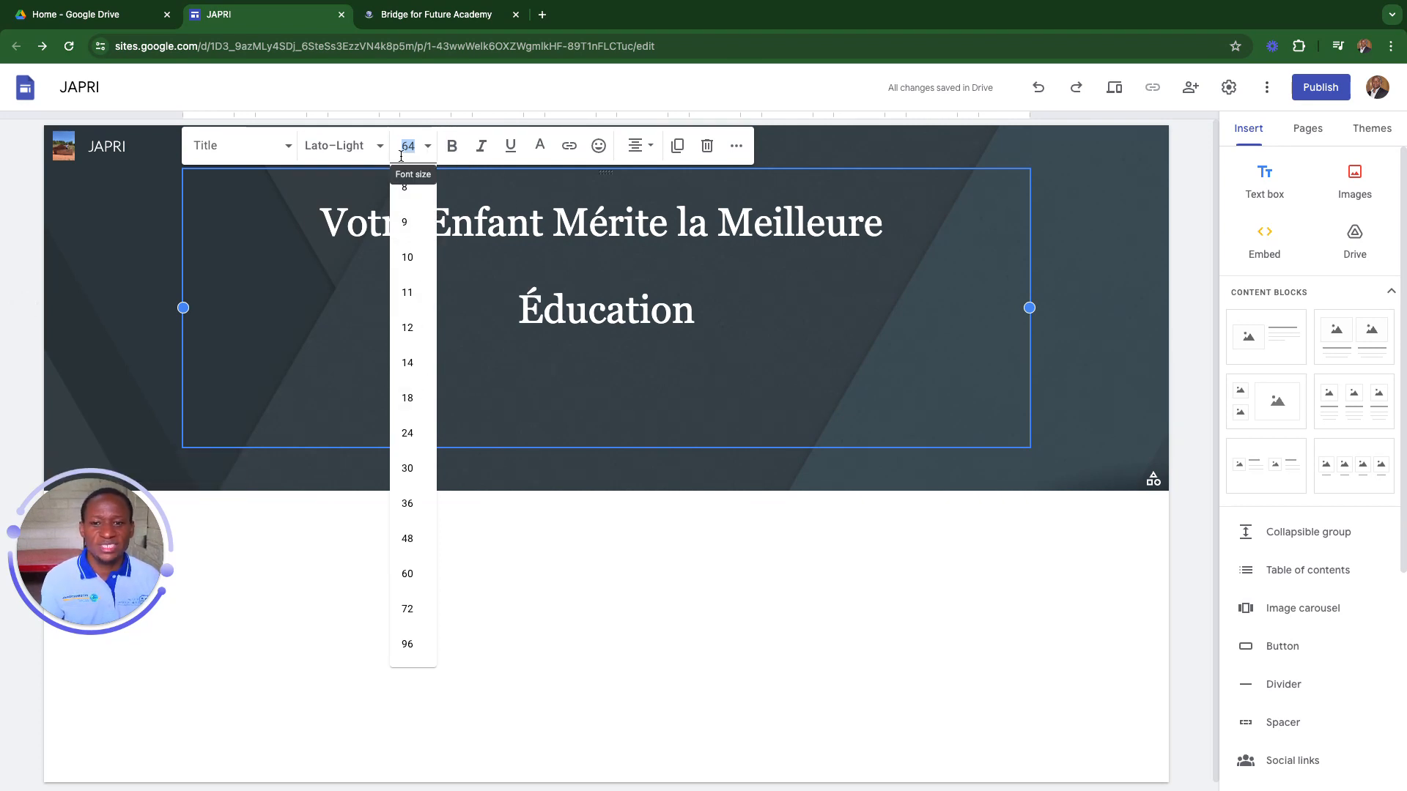
{"action": "left_click", "coordinate": [488, 224]}
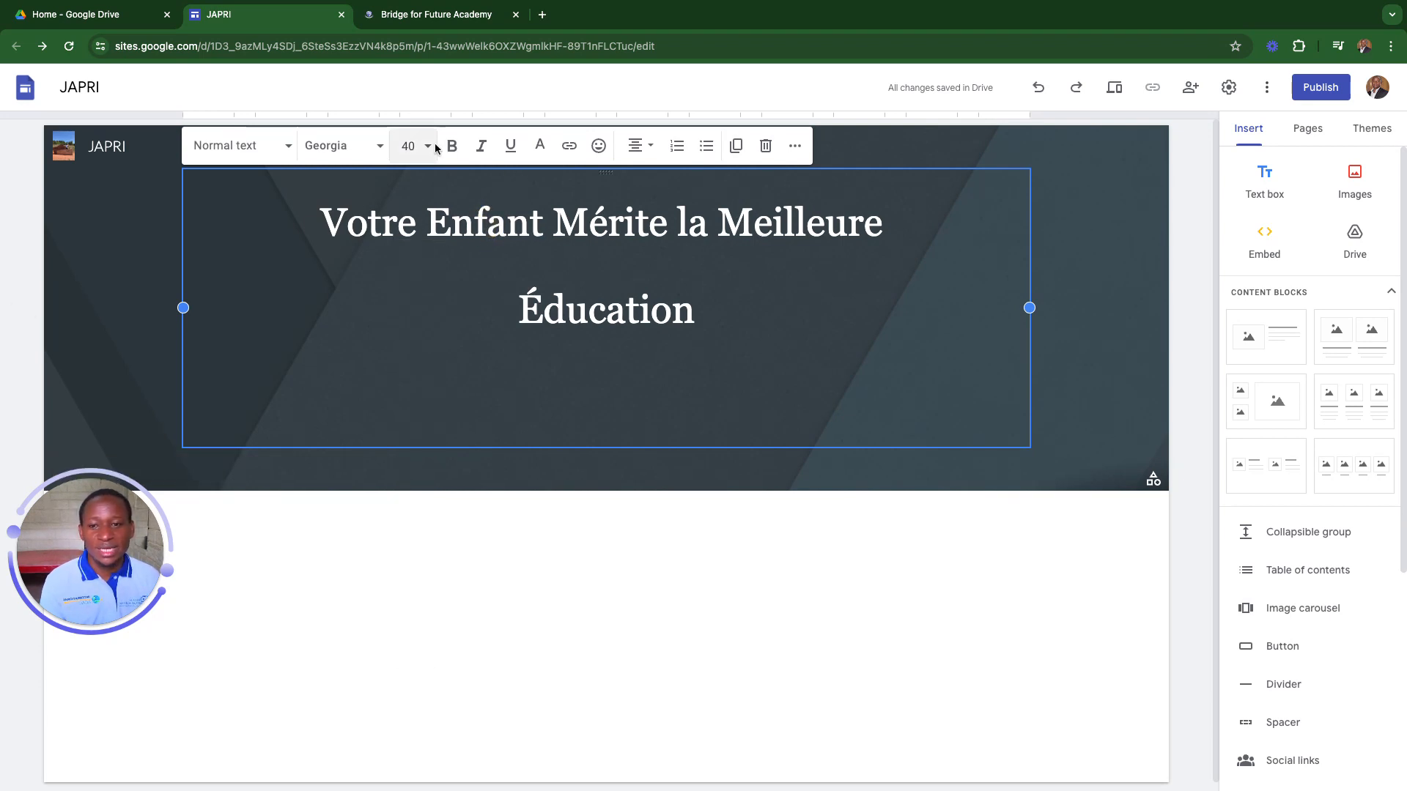
{"action": "left_click", "coordinate": [381, 150]}
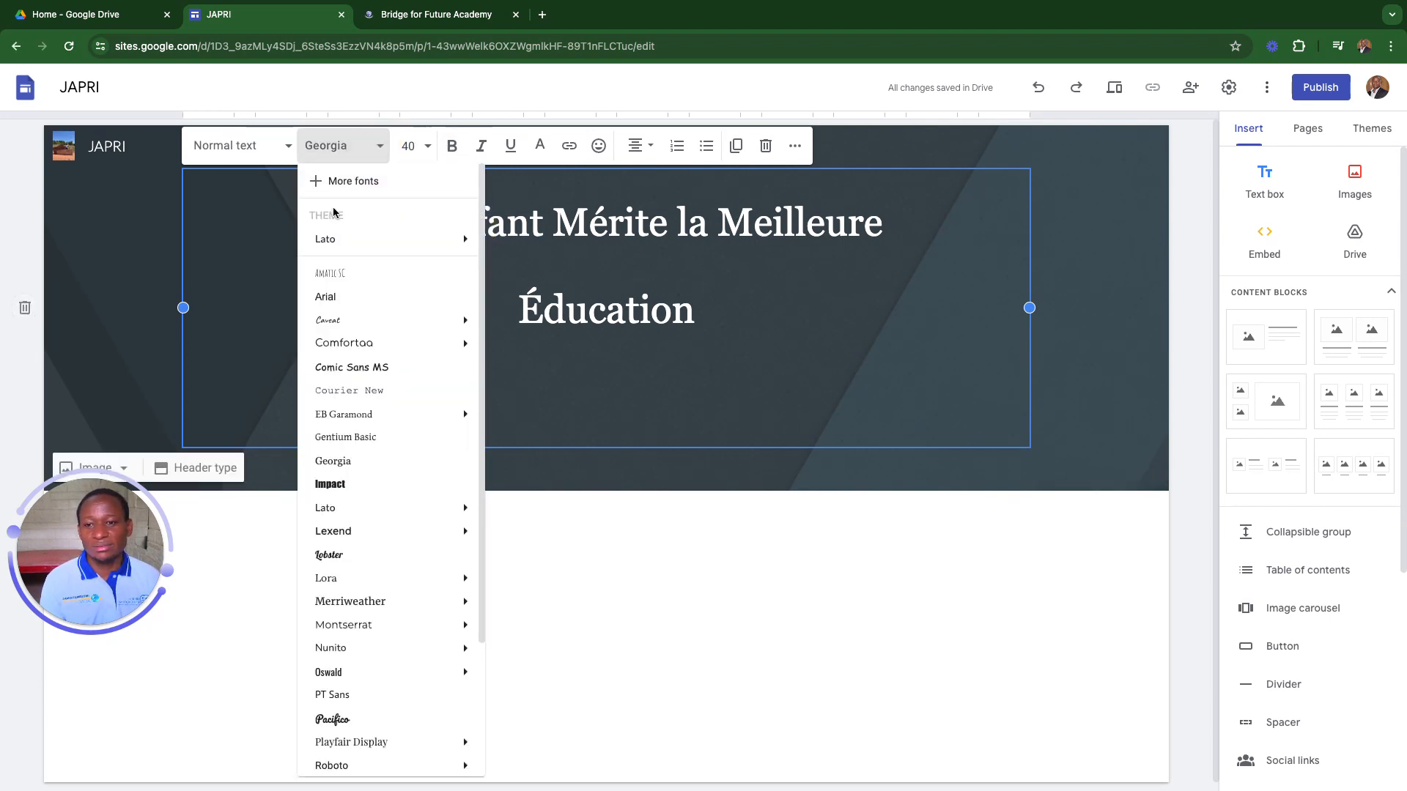
{"action": "mouse_move", "coordinate": [349, 250]}
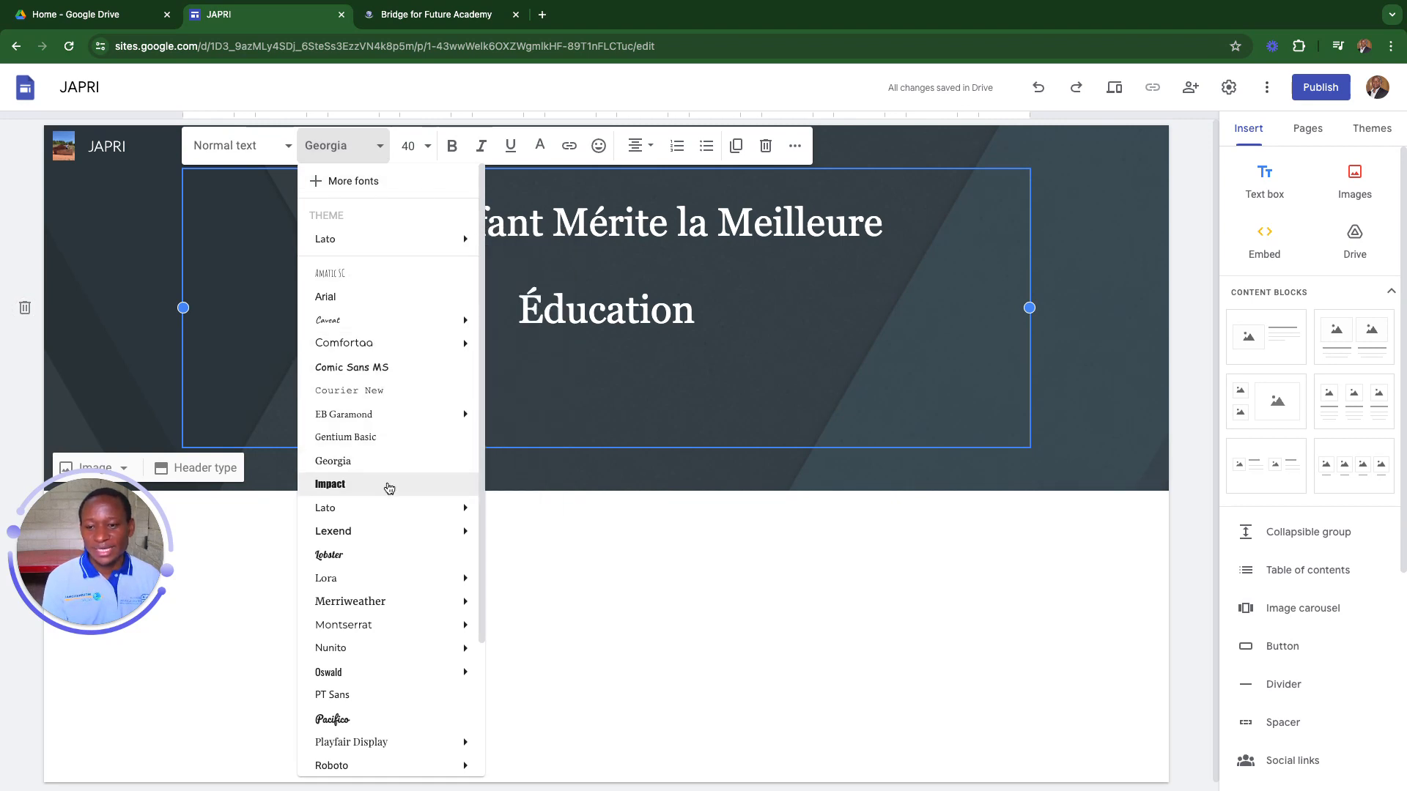
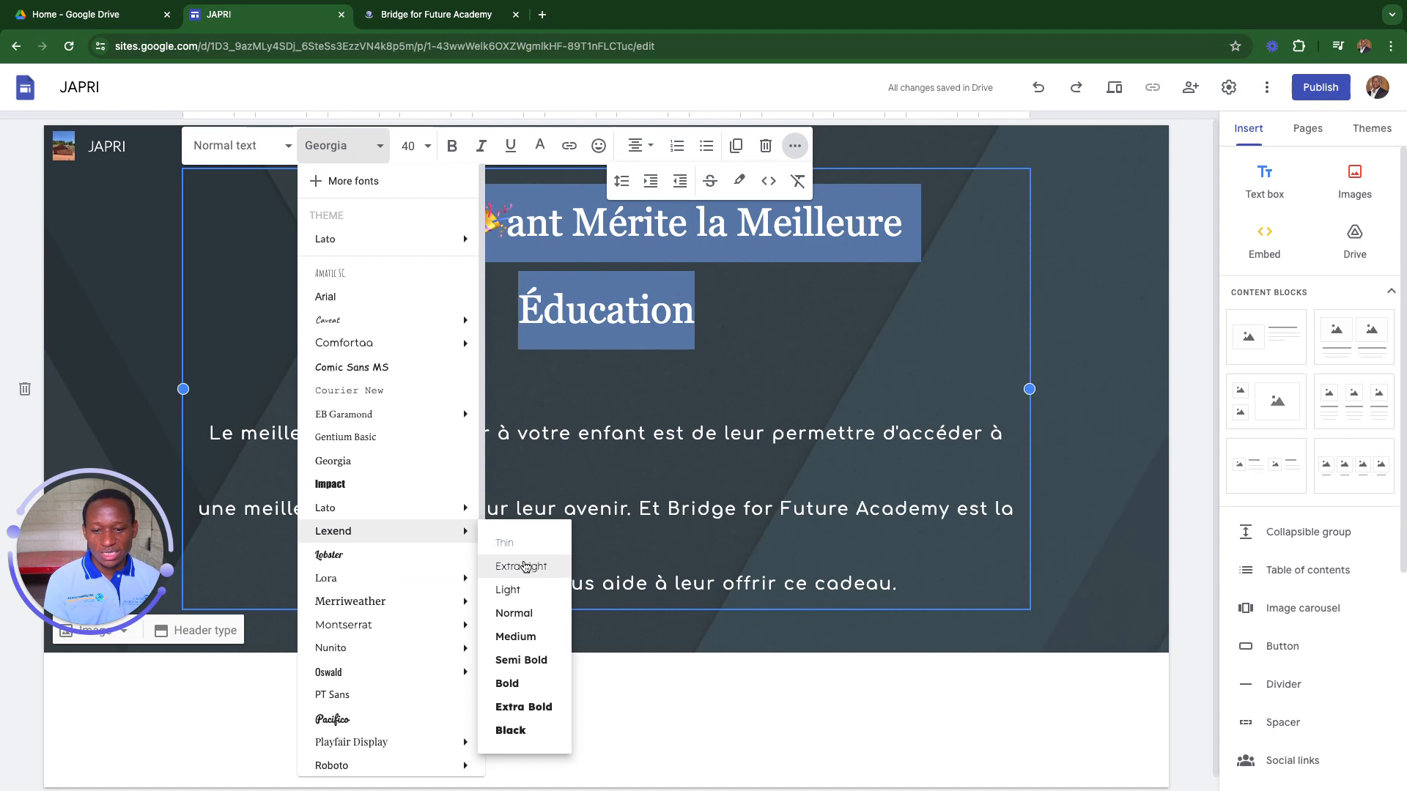
{"action": "left_click", "coordinate": [437, 305]}
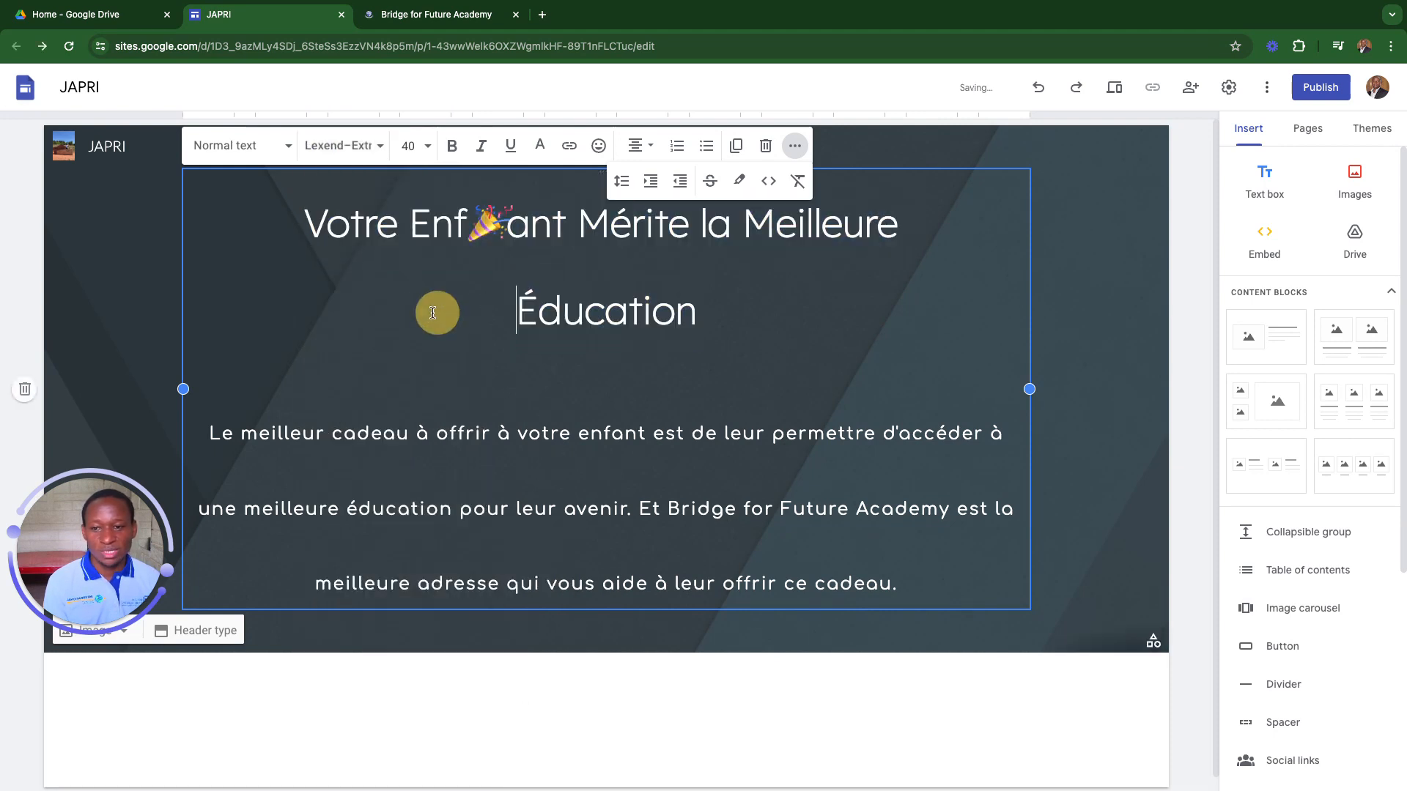
- Apply the Title text style to the whole headline and try to widen its text box further
{"action": "left_click_drag", "start_coordinate": [697, 312], "coordinate": [289, 245]}
{"action": "left_click", "coordinate": [236, 146]}
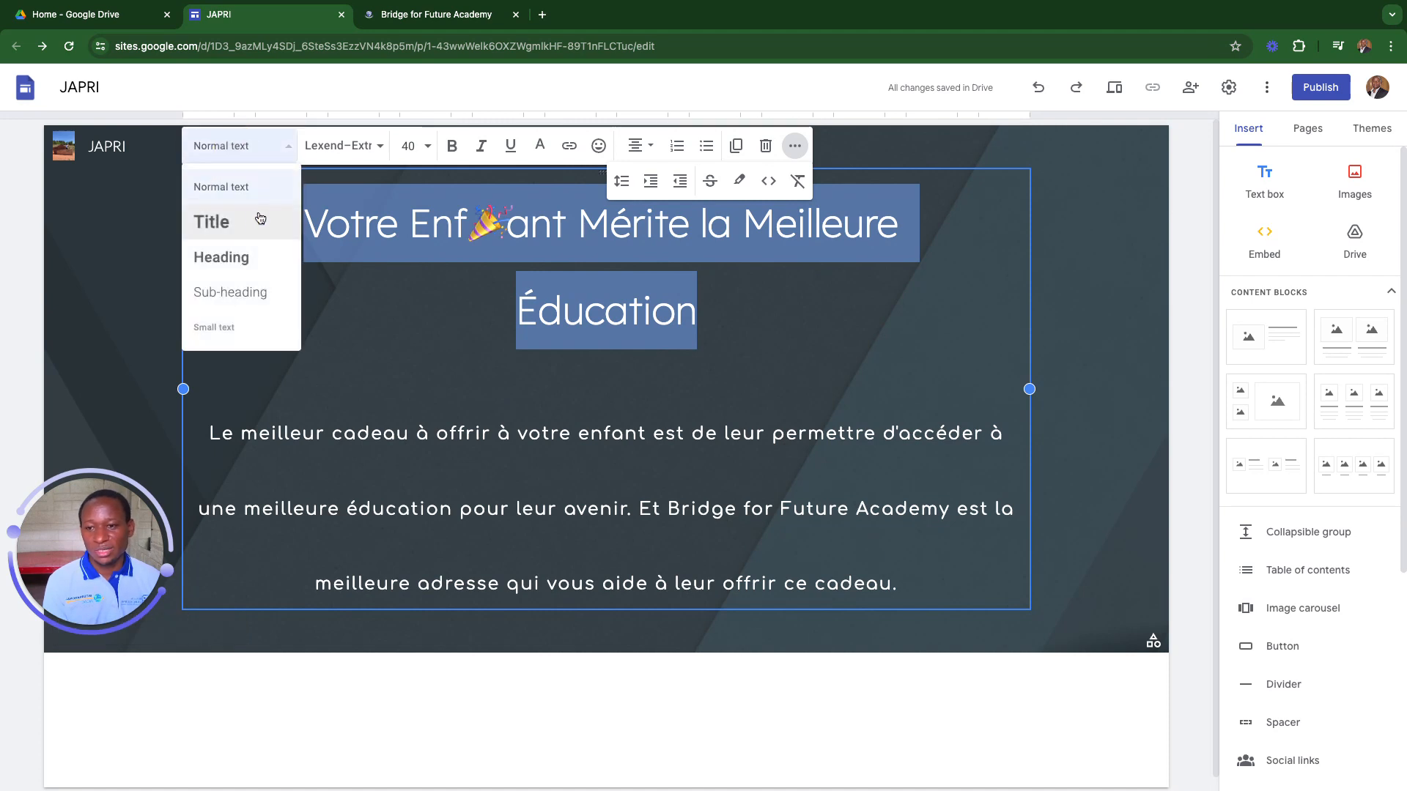
{"action": "left_click", "coordinate": [231, 233]}
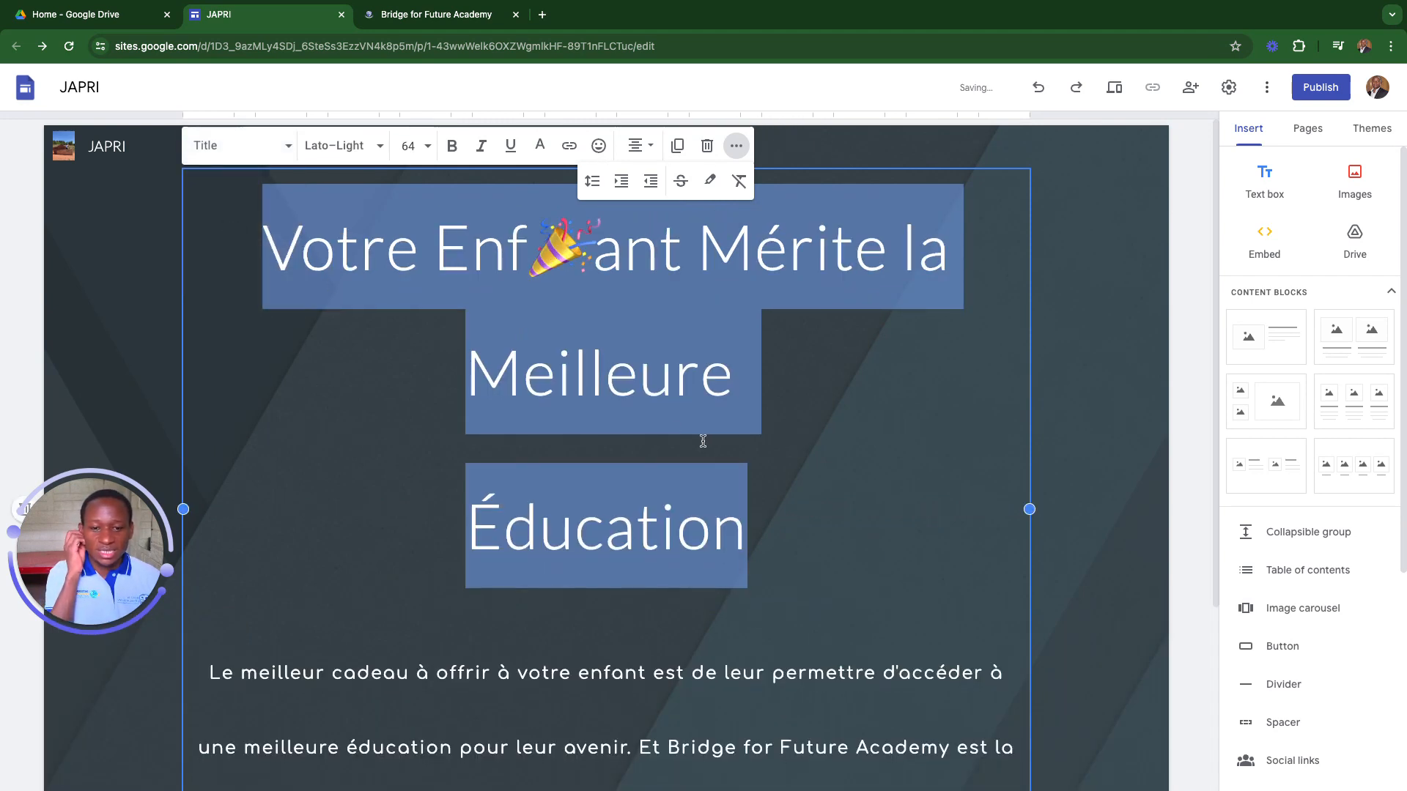
{"action": "left_click", "coordinate": [693, 438]}
{"action": "left_click_drag", "start_coordinate": [1028, 507], "coordinate": [1126, 438]}
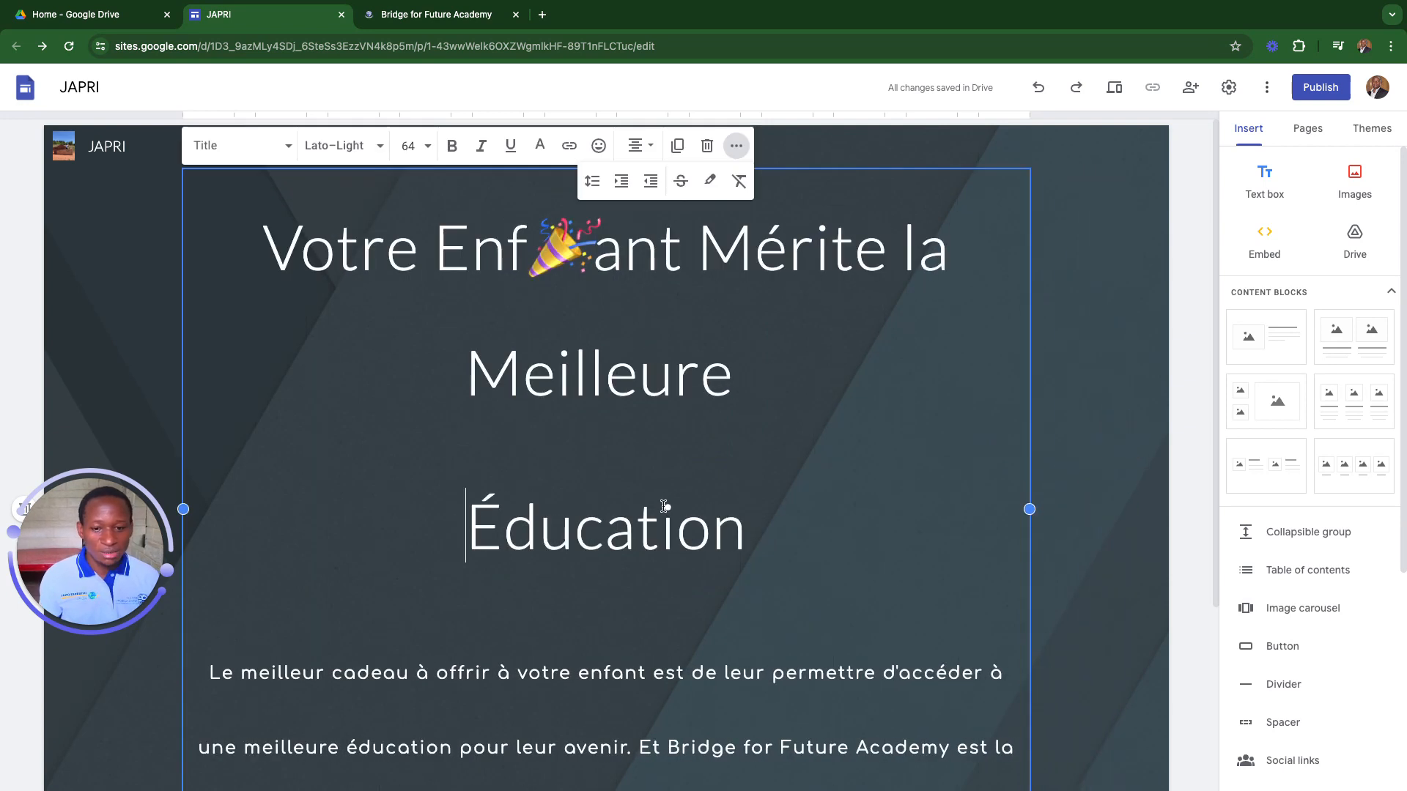
{"action": "left_click", "coordinate": [183, 509]}
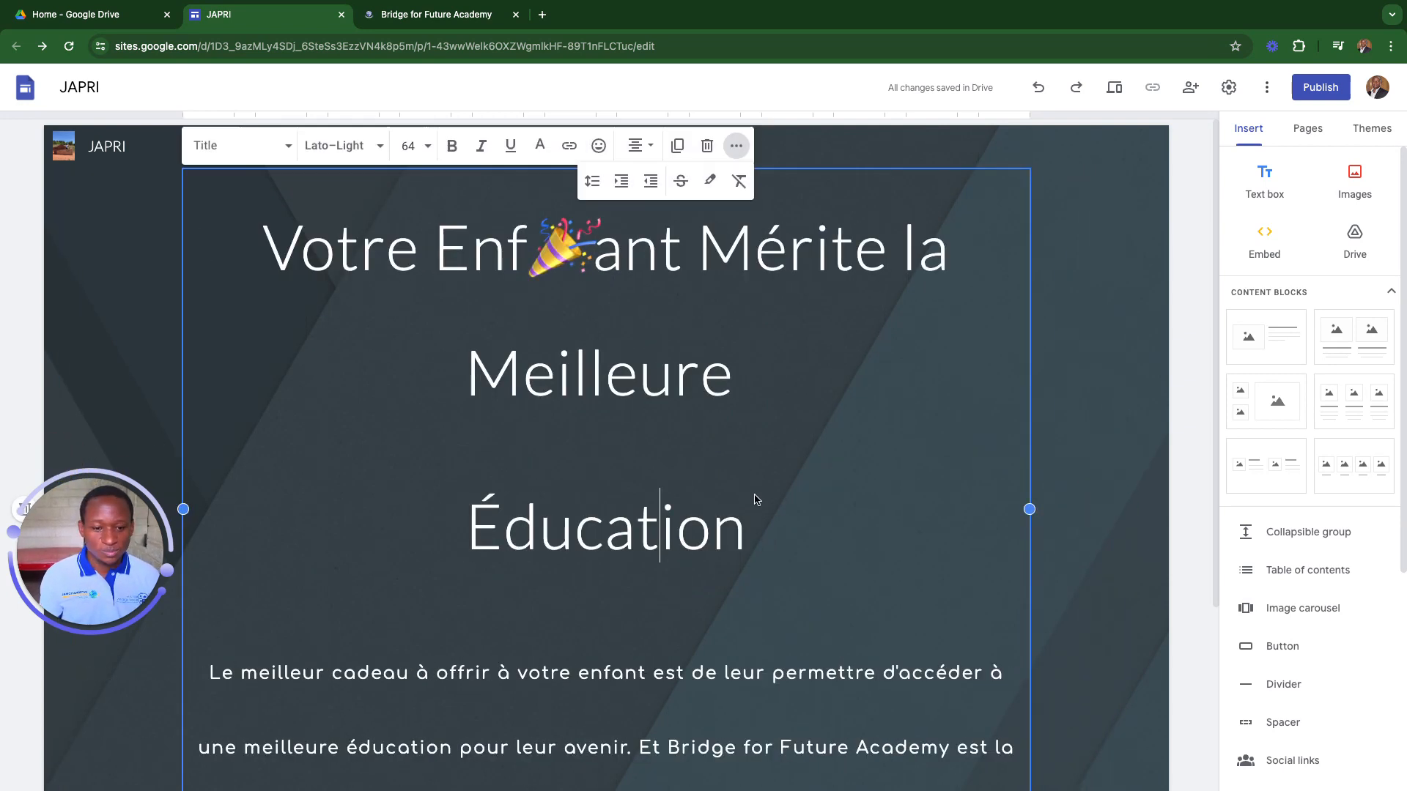
{"action": "left_click_drag", "start_coordinate": [757, 520], "coordinate": [218, 205]}
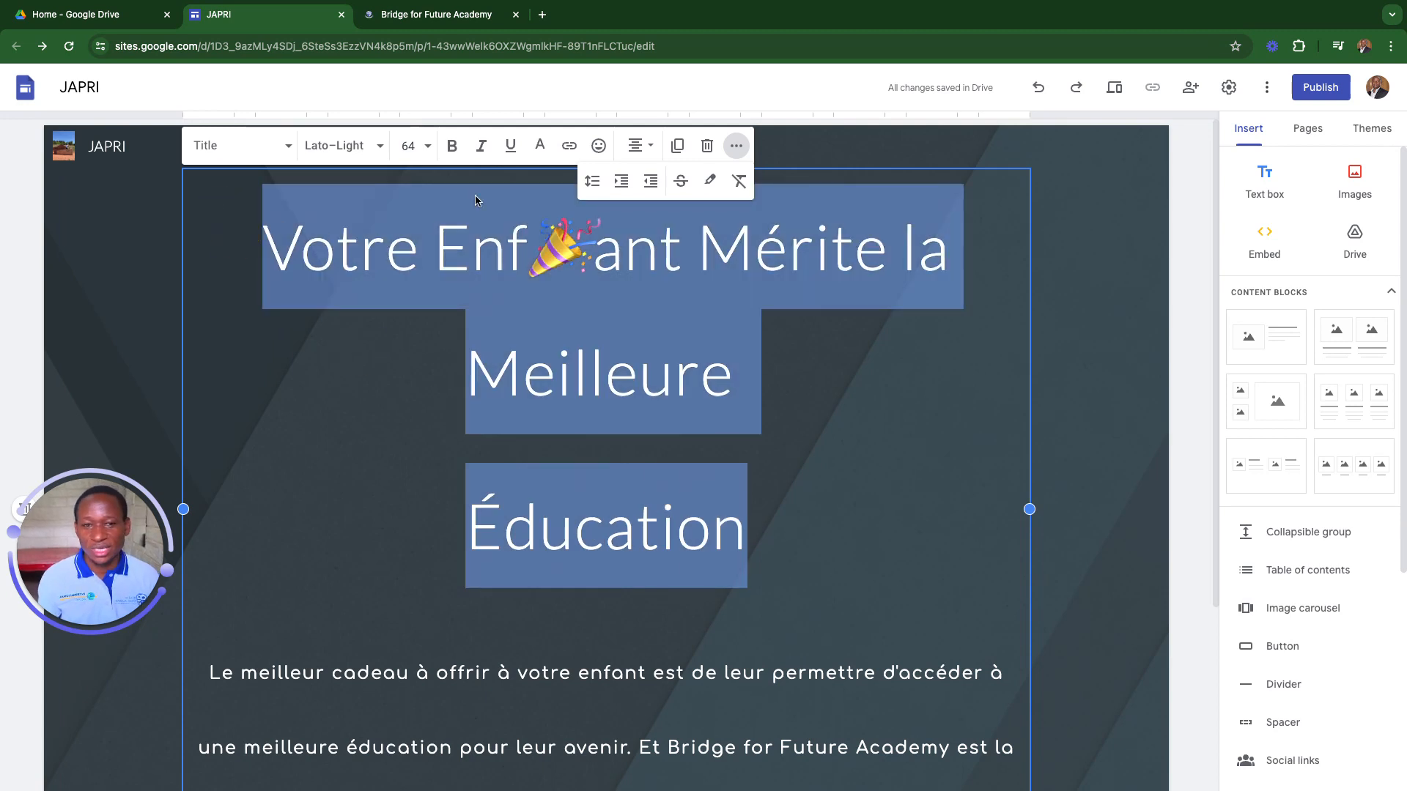
{"action": "left_click", "coordinate": [752, 414]}
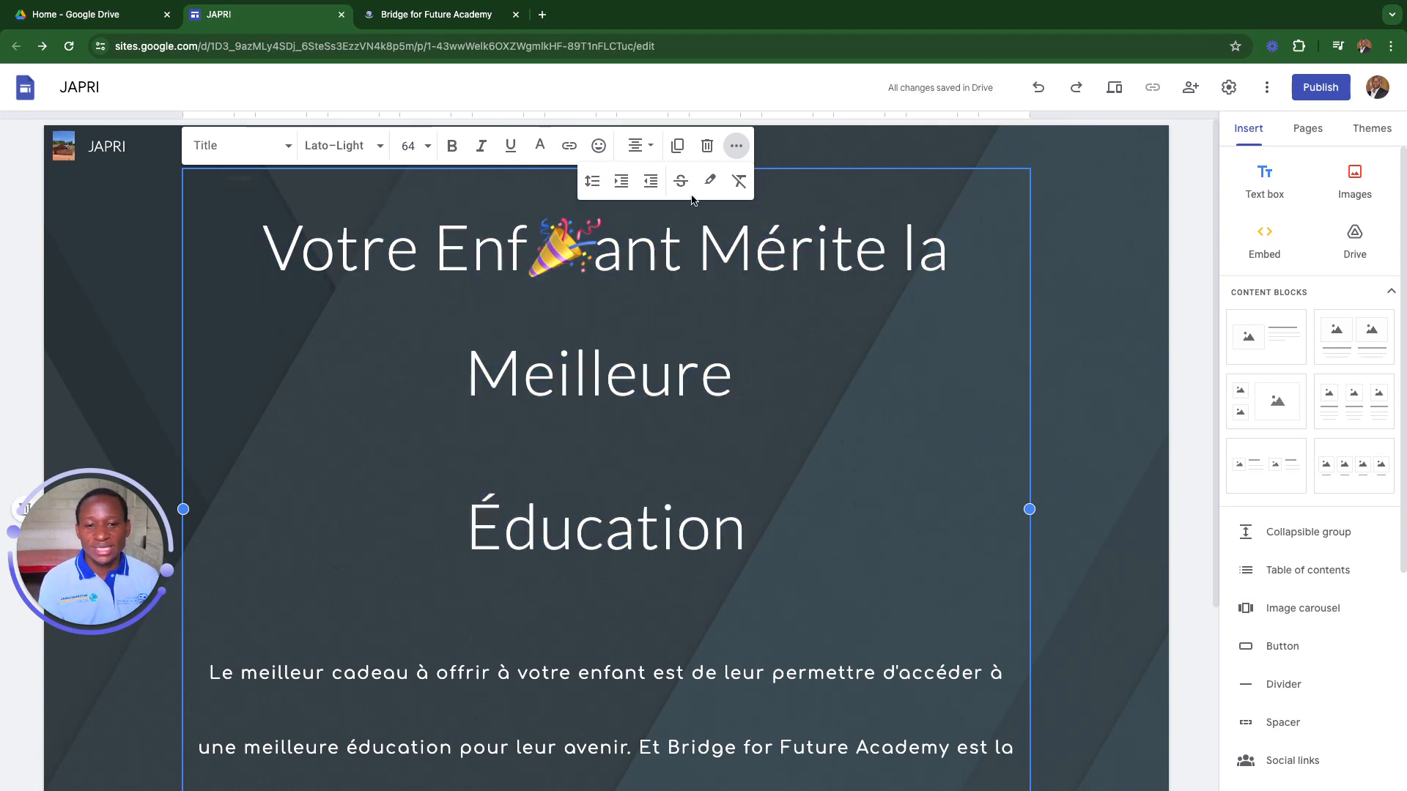
- Undo the recent headline and paragraph formatting changes, redo the paragraph's insertion below the headline, and deselect the text box
{"action": "left_click", "coordinate": [1038, 89]}
{"action": "left_click", "coordinate": [1037, 89]}
{"action": "left_click", "coordinate": [1034, 90]}
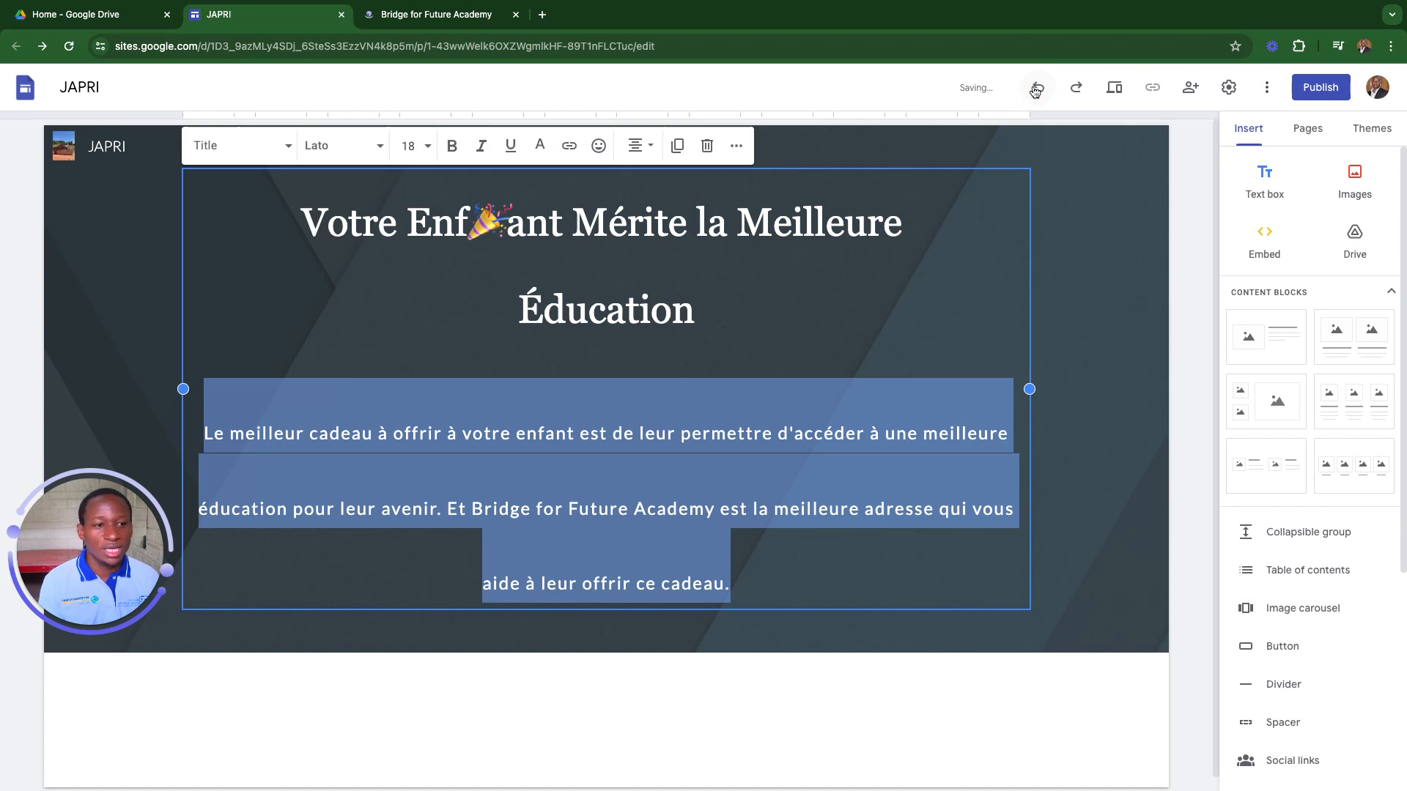
{"action": "left_click", "coordinate": [1034, 89]}
{"action": "left_click", "coordinate": [1037, 90]}
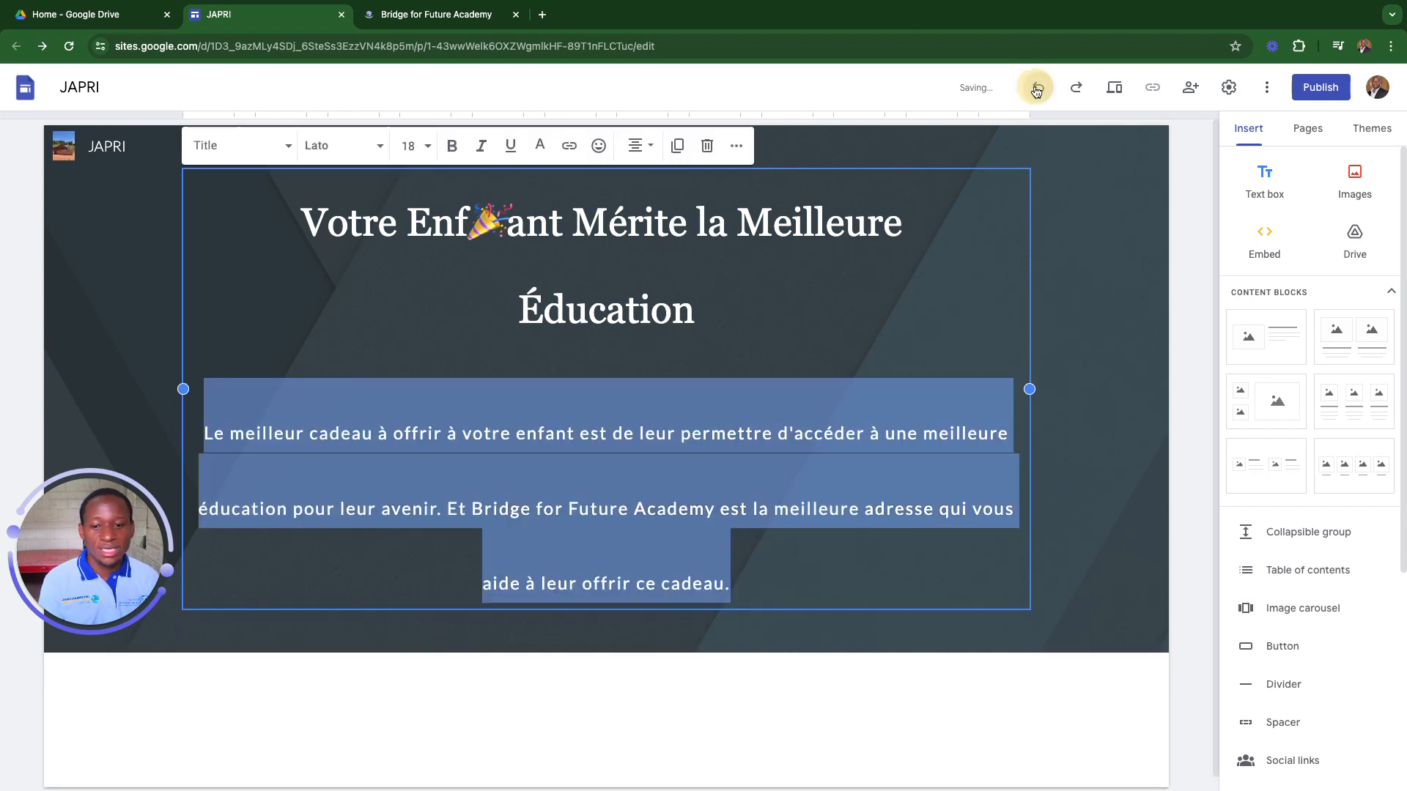
{"action": "left_click", "coordinate": [1035, 89]}
{"action": "left_click", "coordinate": [1035, 88]}
{"action": "left_click", "coordinate": [1036, 88]}
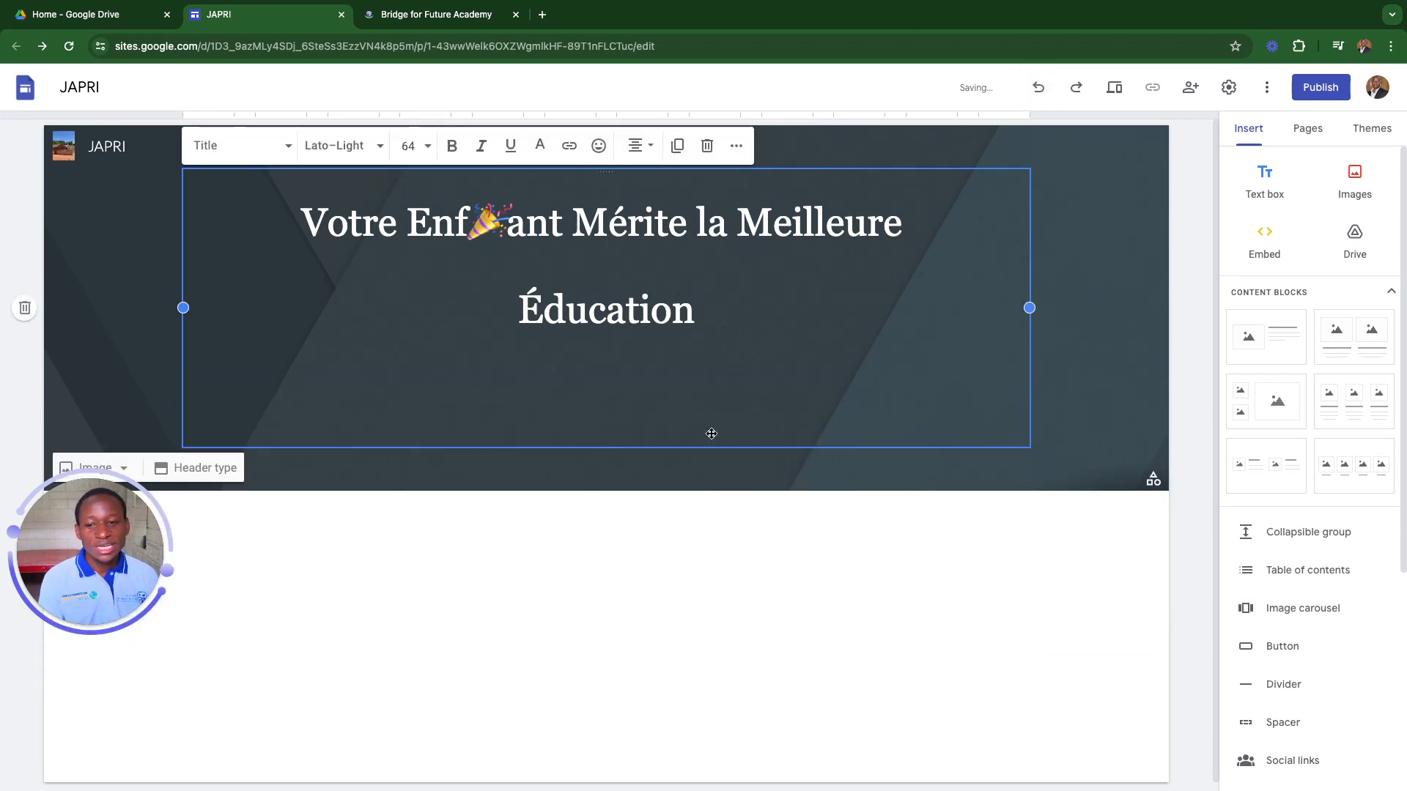
{"action": "left_click", "coordinate": [1078, 91]}
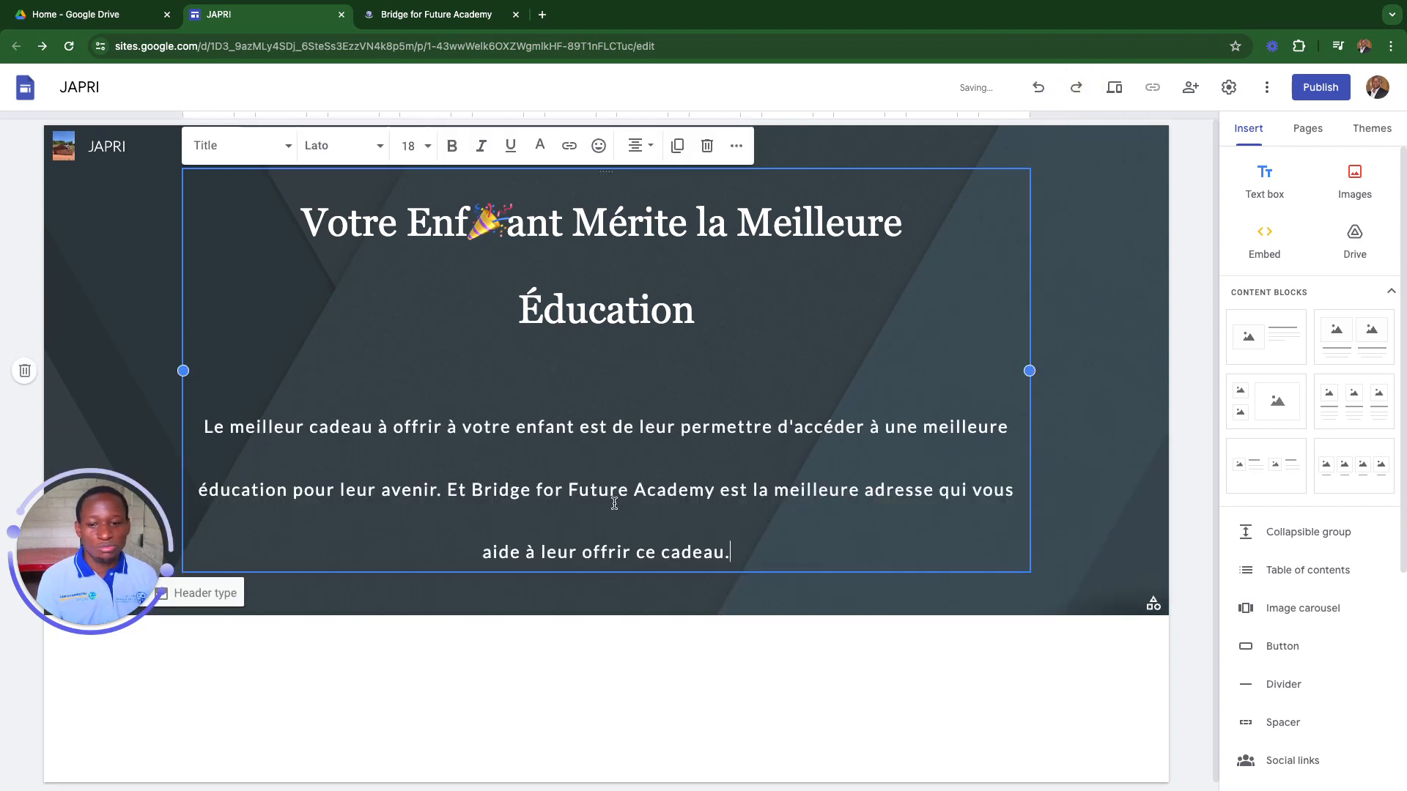
{"action": "left_click", "coordinate": [113, 333]}
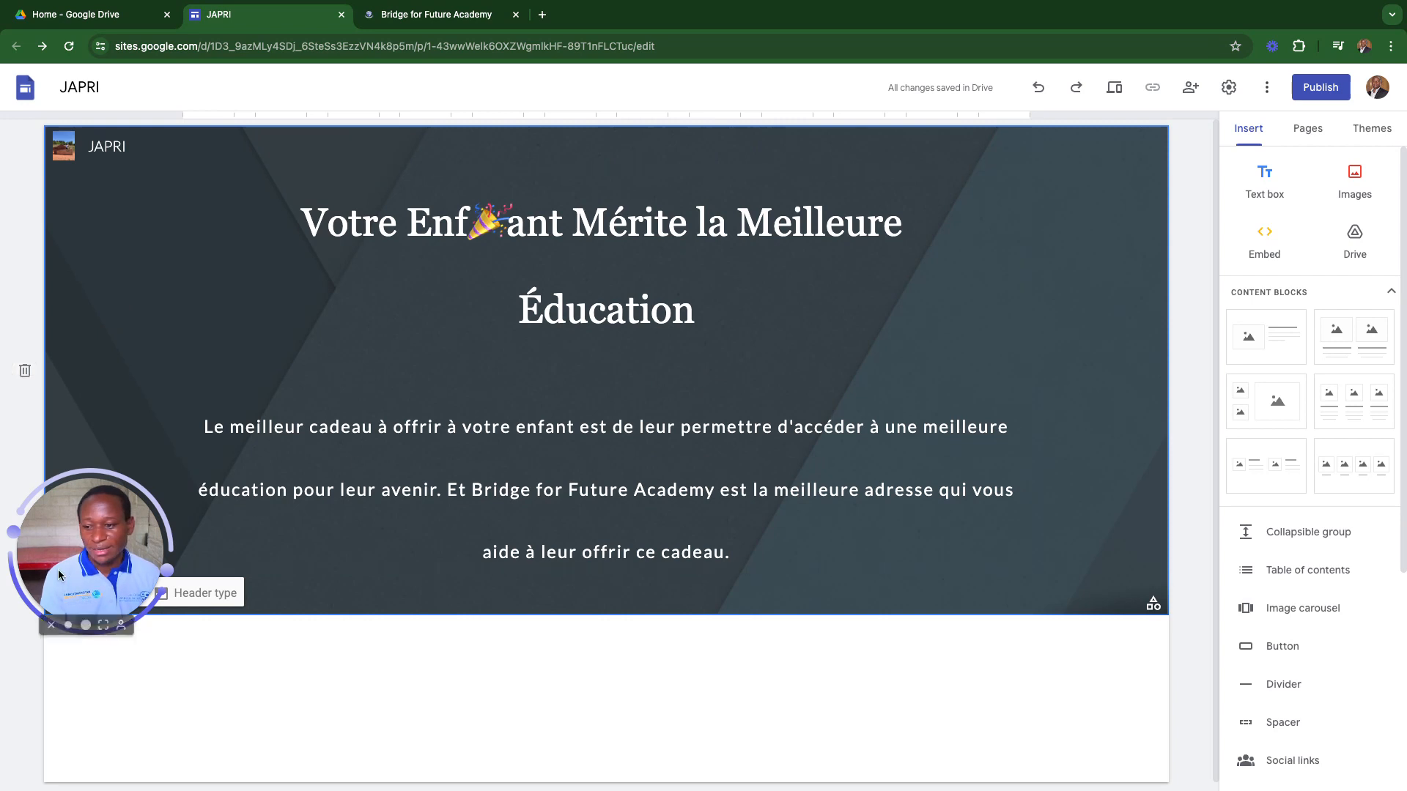
{"action": "left_click_drag", "start_coordinate": [66, 543], "coordinate": [1068, 719]}
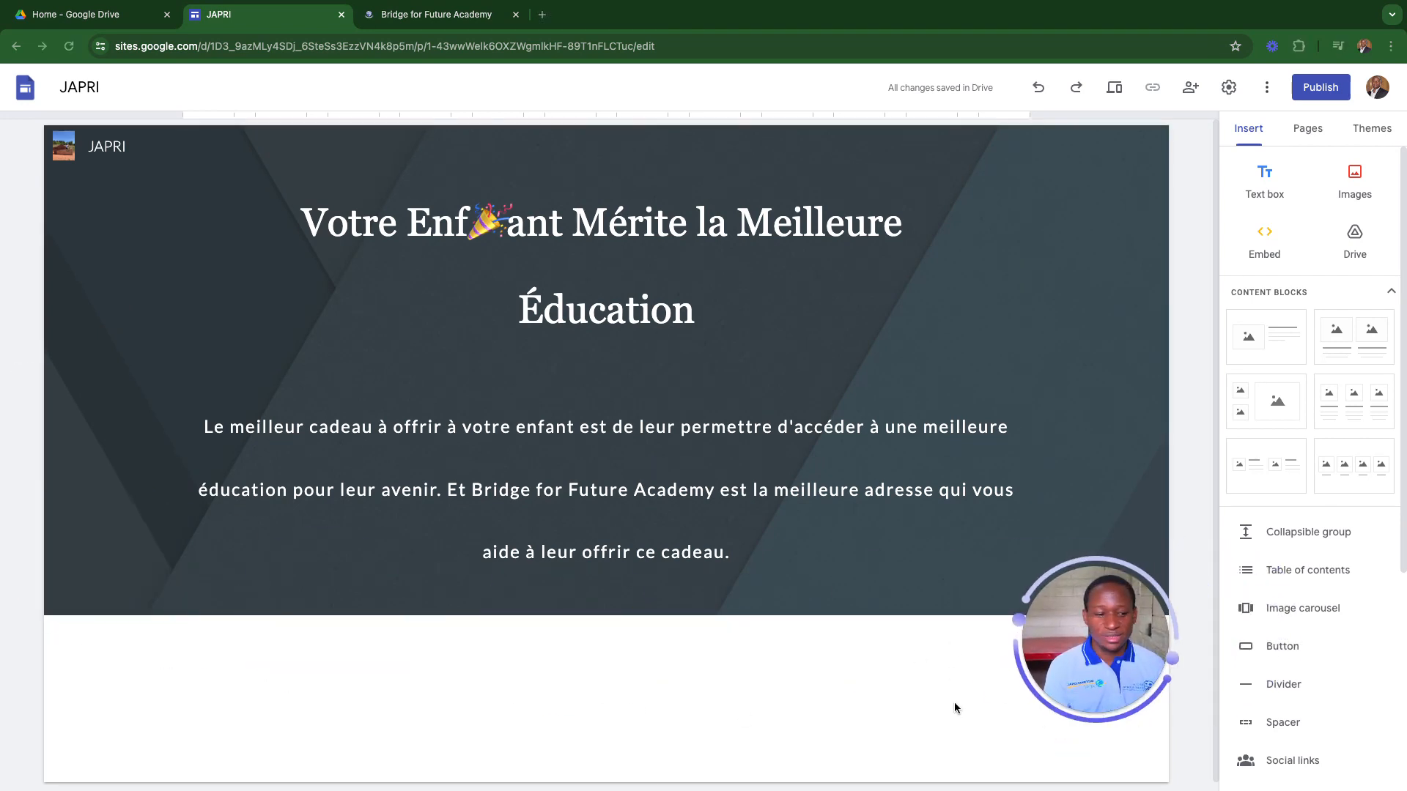
{"action": "mouse_move", "coordinate": [1072, 715]}
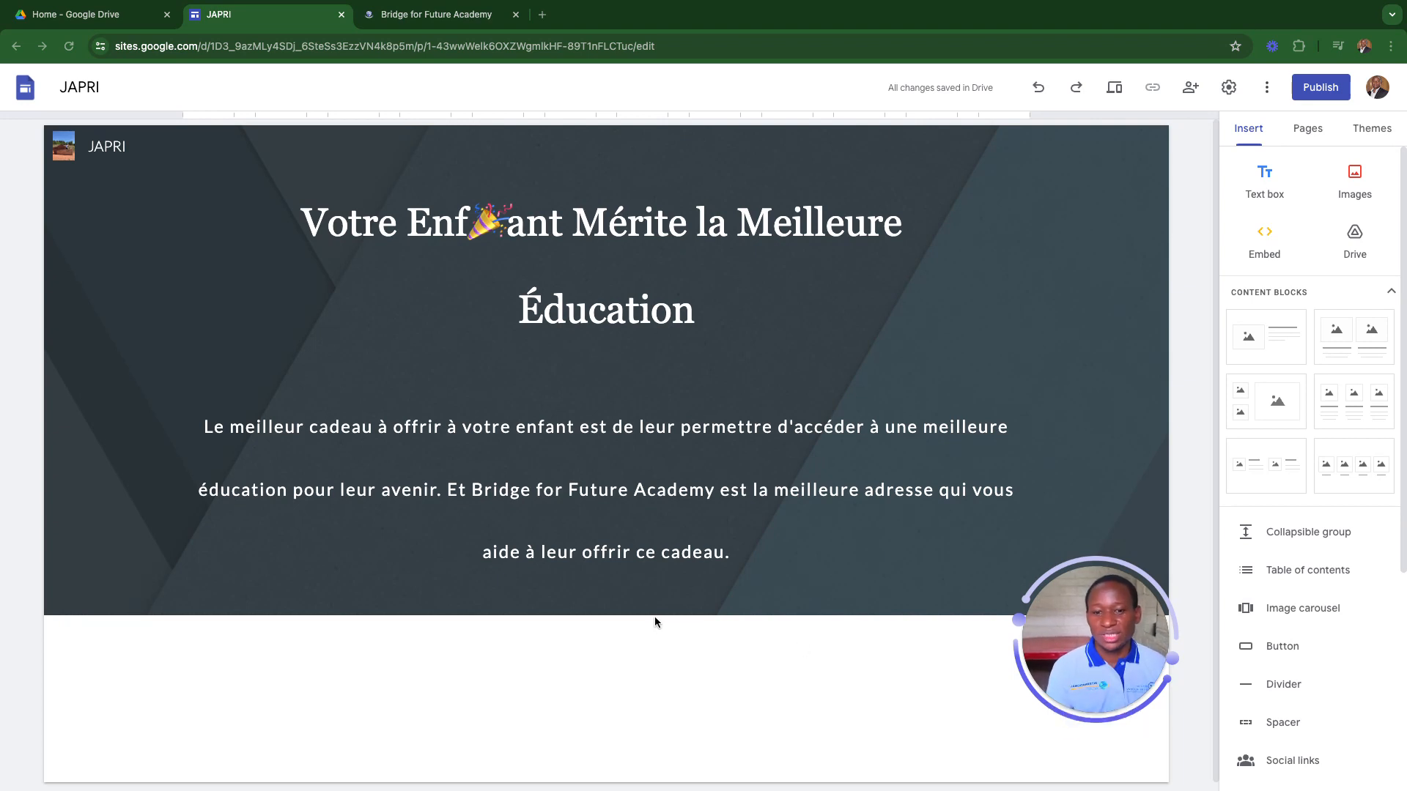
{"action": "scroll", "coordinate": [557, 488], "scroll_direction": "down", "scroll_amount": 1}
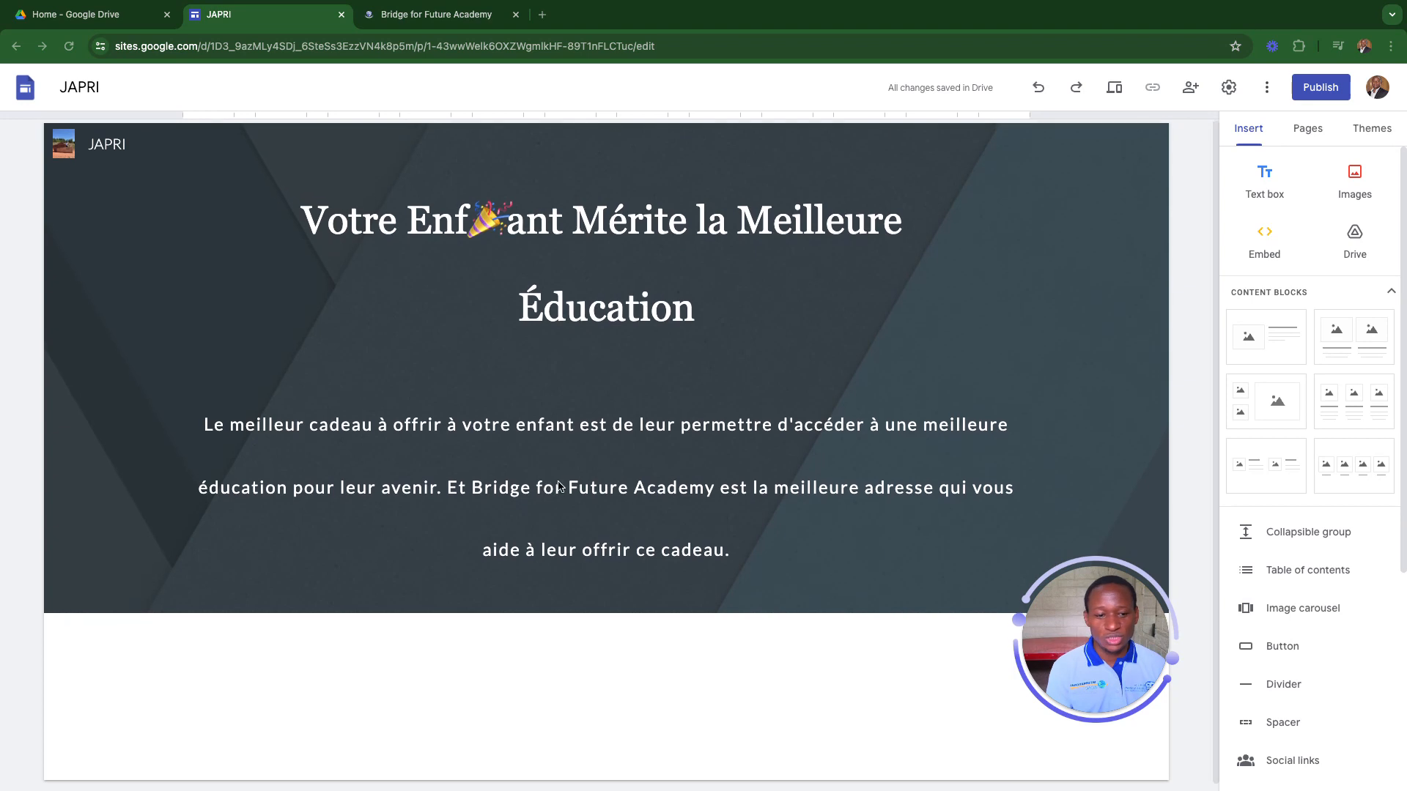
{"action": "left_click", "coordinate": [2, 336]}
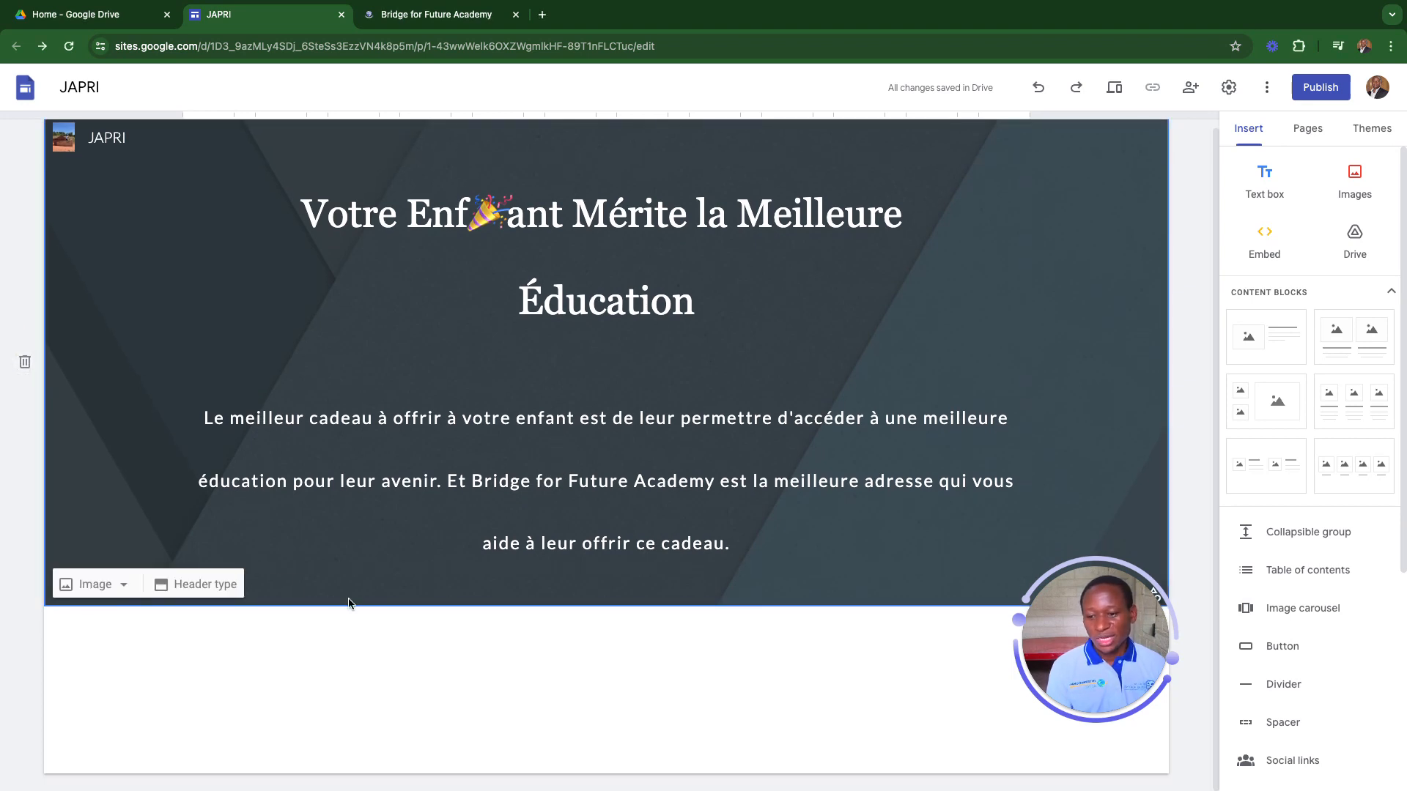
{"action": "left_click", "coordinate": [356, 635]}
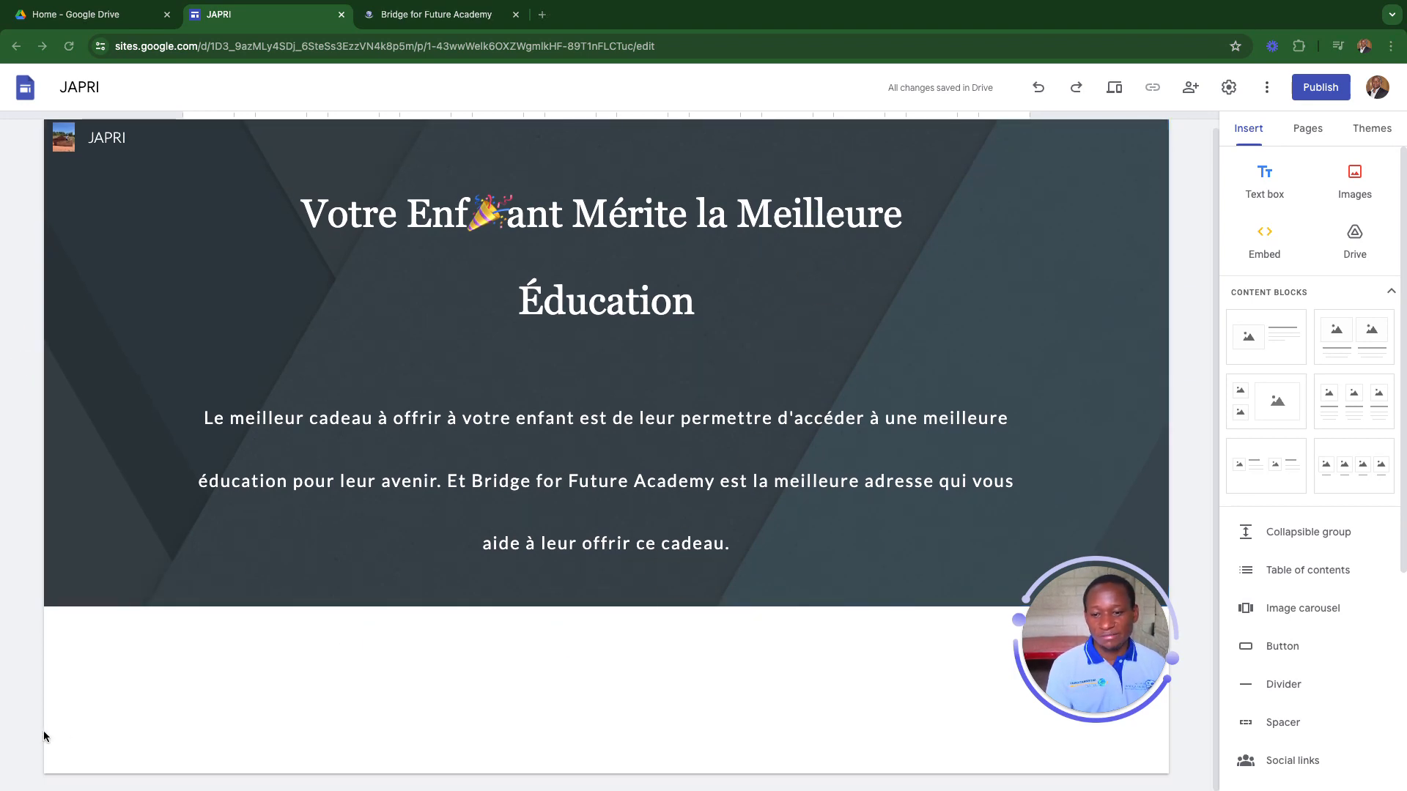
- Examine the image sources offered for the header: the gallery, URL, Google Images, Photos and Google Drive
{"action": "left_click", "coordinate": [115, 335]}
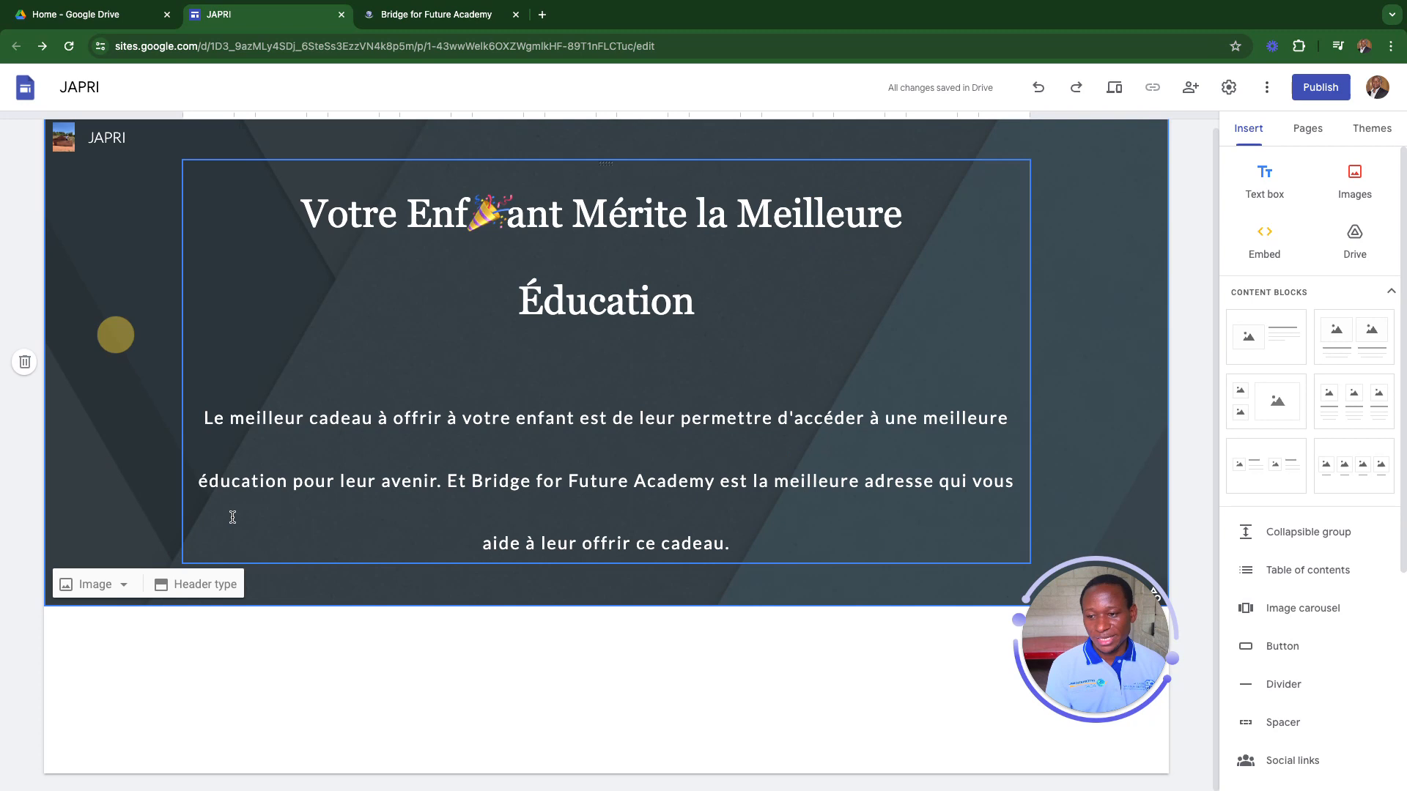
{"action": "left_click", "coordinate": [123, 585]}
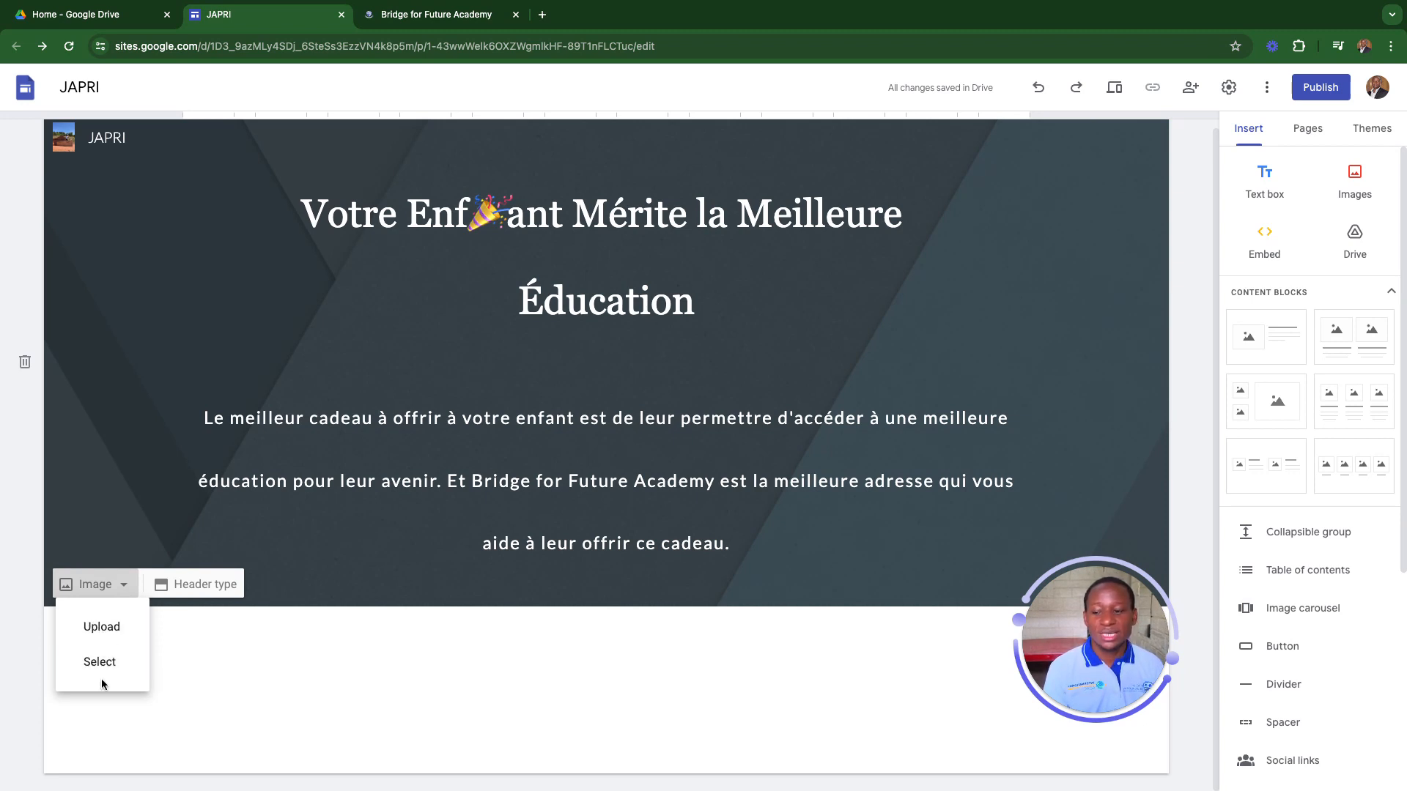
{"action": "left_click", "coordinate": [102, 664]}
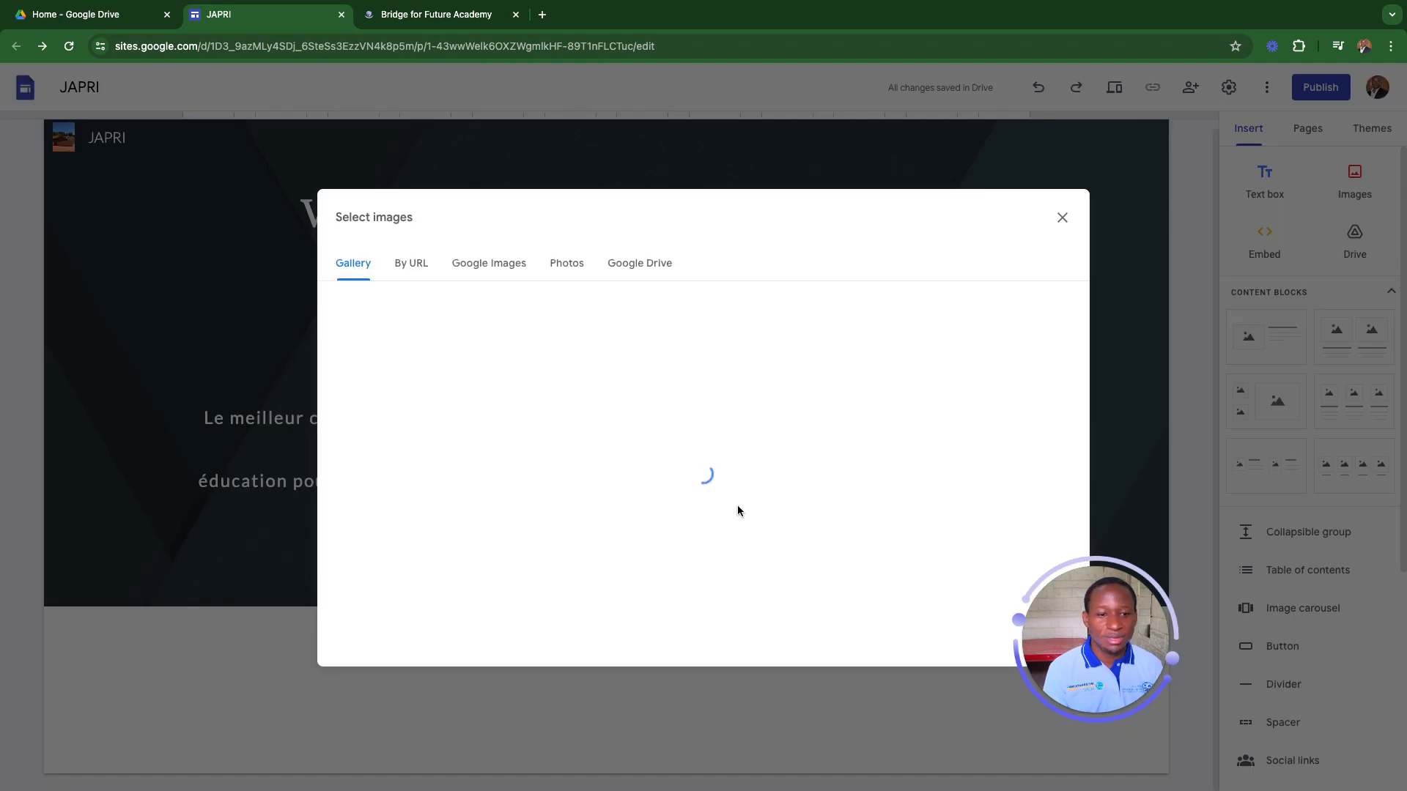
{"action": "left_click", "coordinate": [473, 265]}
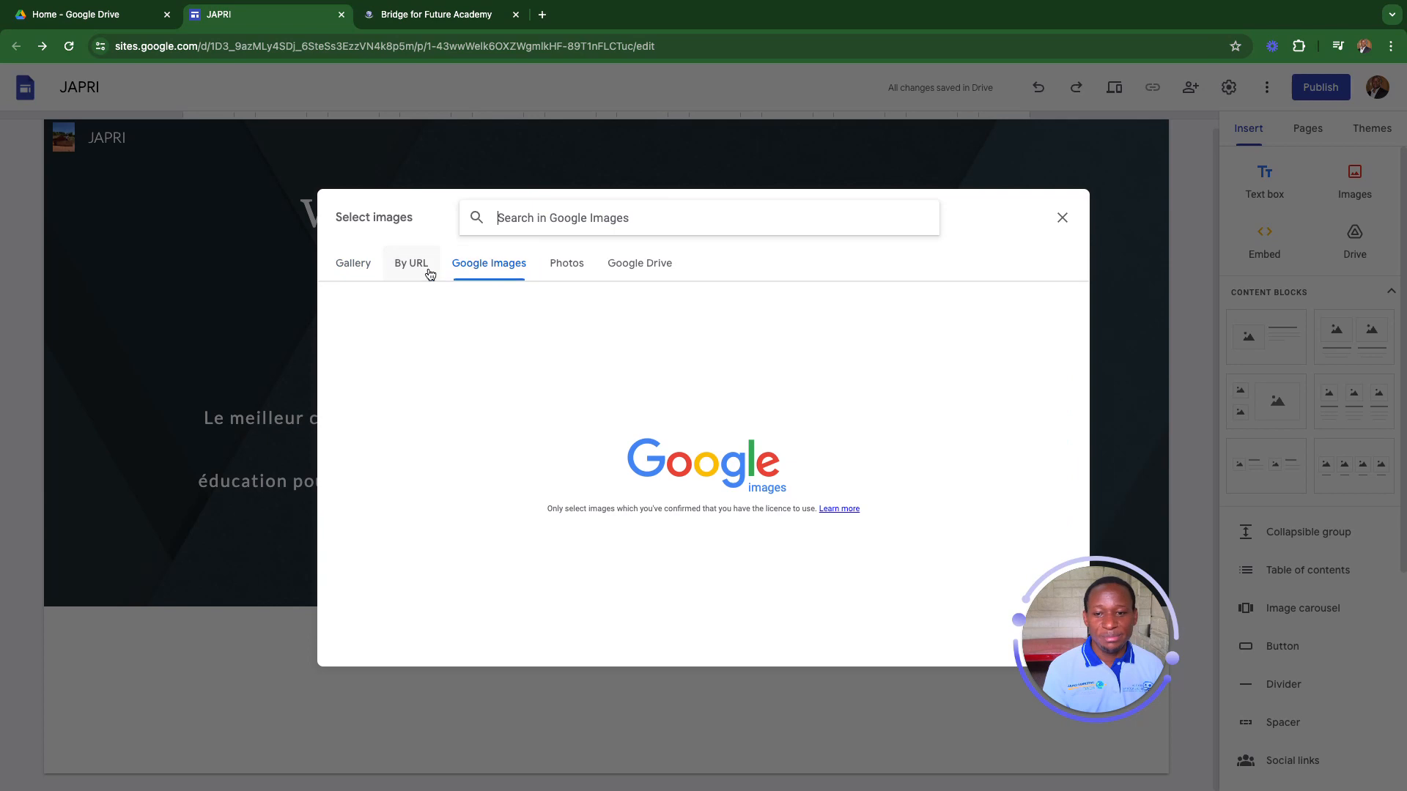
{"action": "left_click", "coordinate": [410, 266]}
{"action": "left_click", "coordinate": [355, 268]}
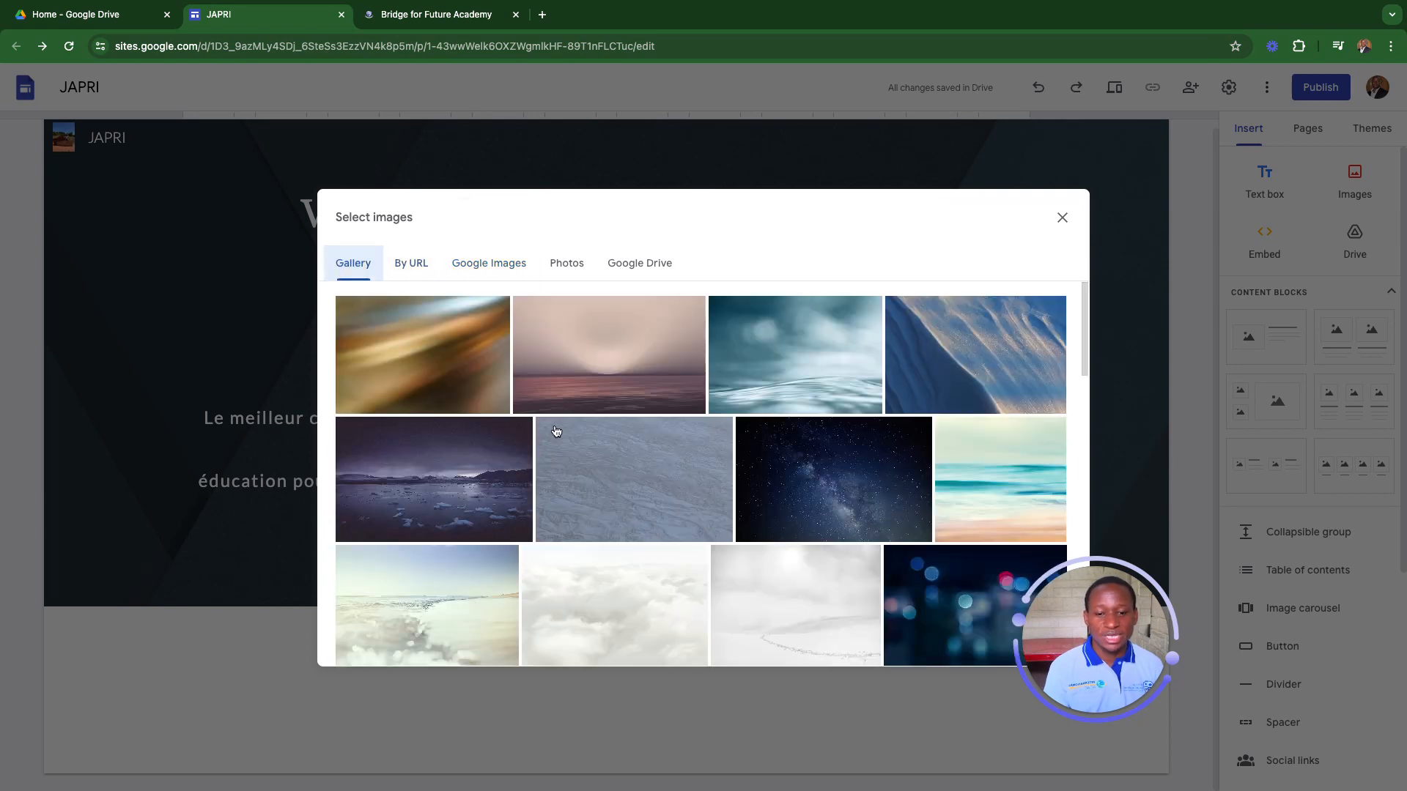
{"action": "scroll", "coordinate": [561, 458], "scroll_direction": "down", "scroll_amount": 10}
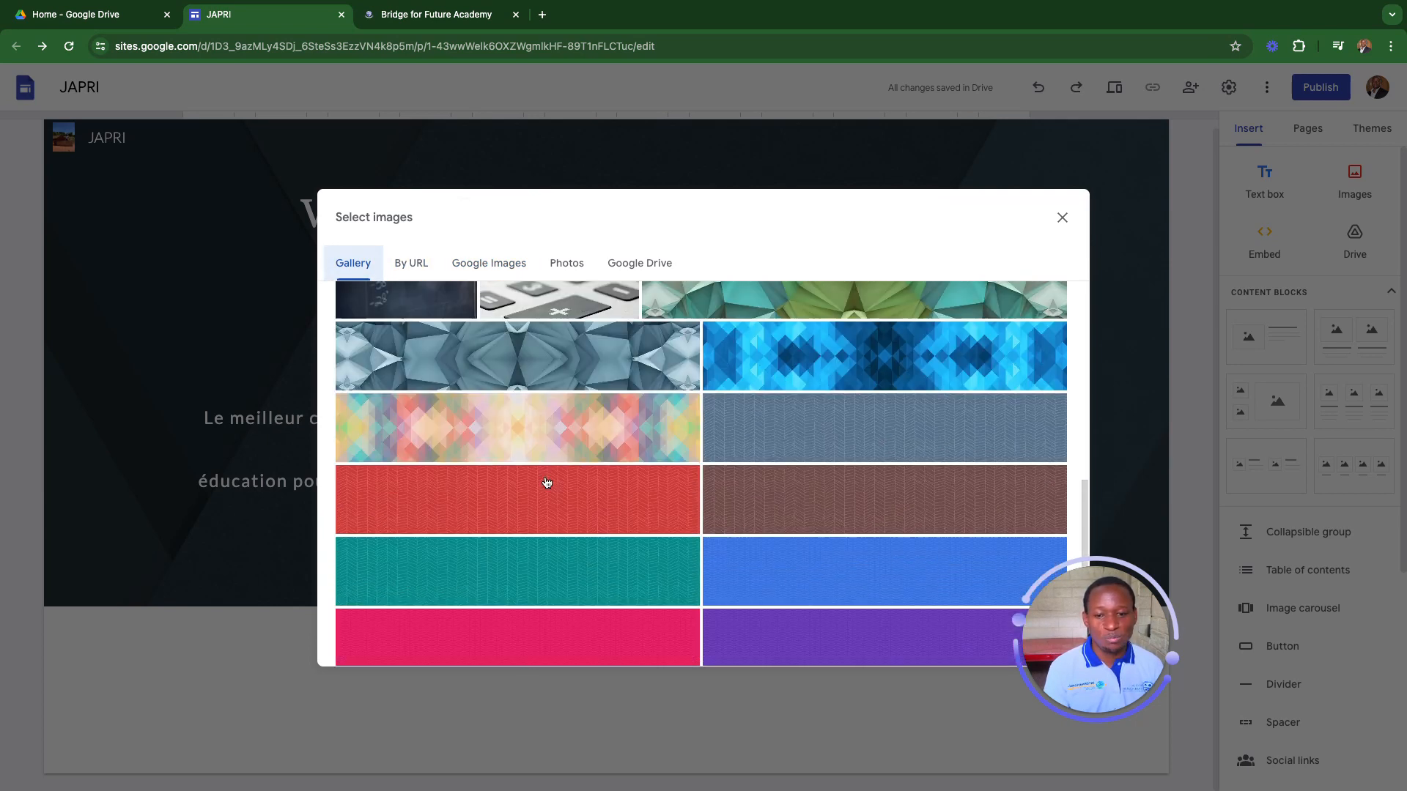
{"action": "scroll", "coordinate": [546, 482], "scroll_direction": "up", "scroll_amount": 10}
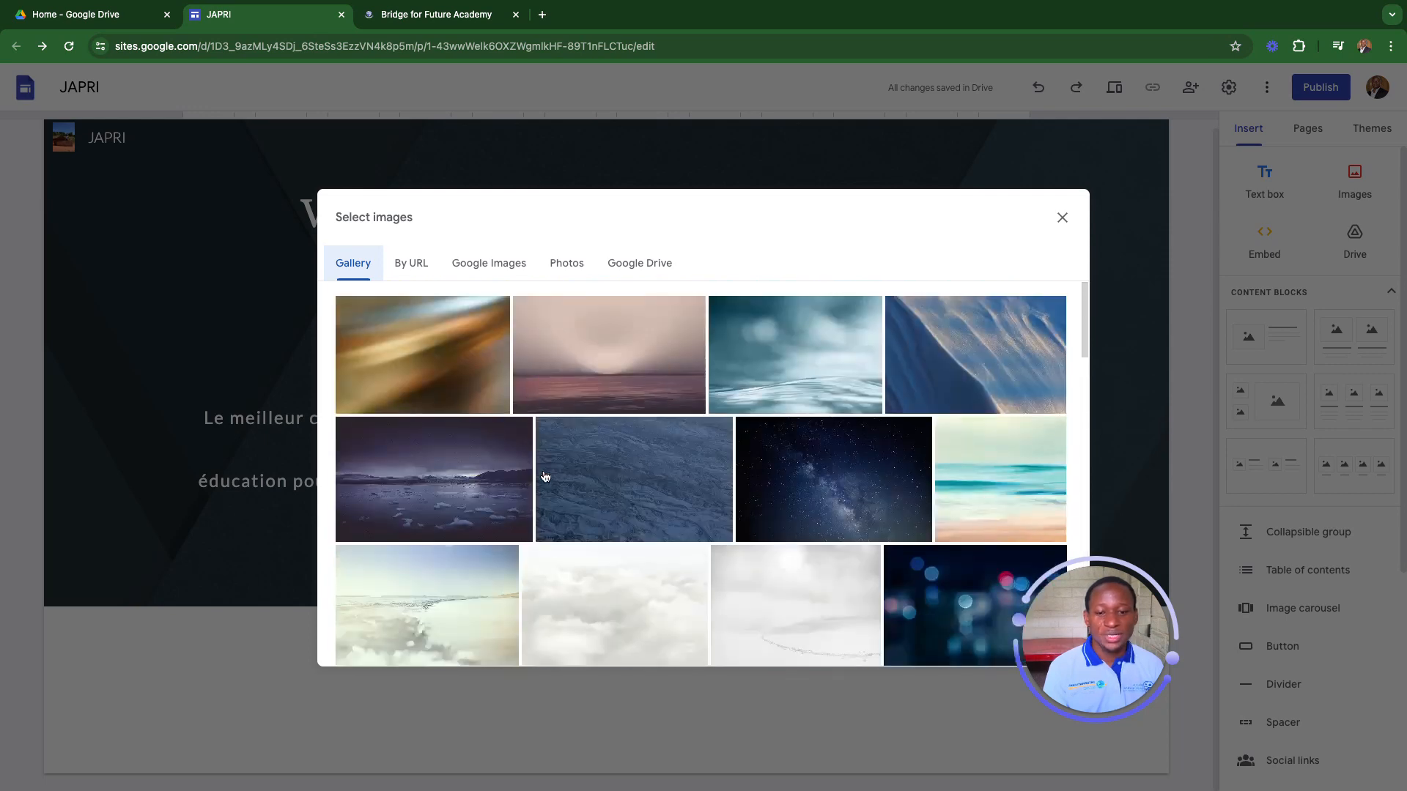
{"action": "left_click", "coordinate": [621, 264]}
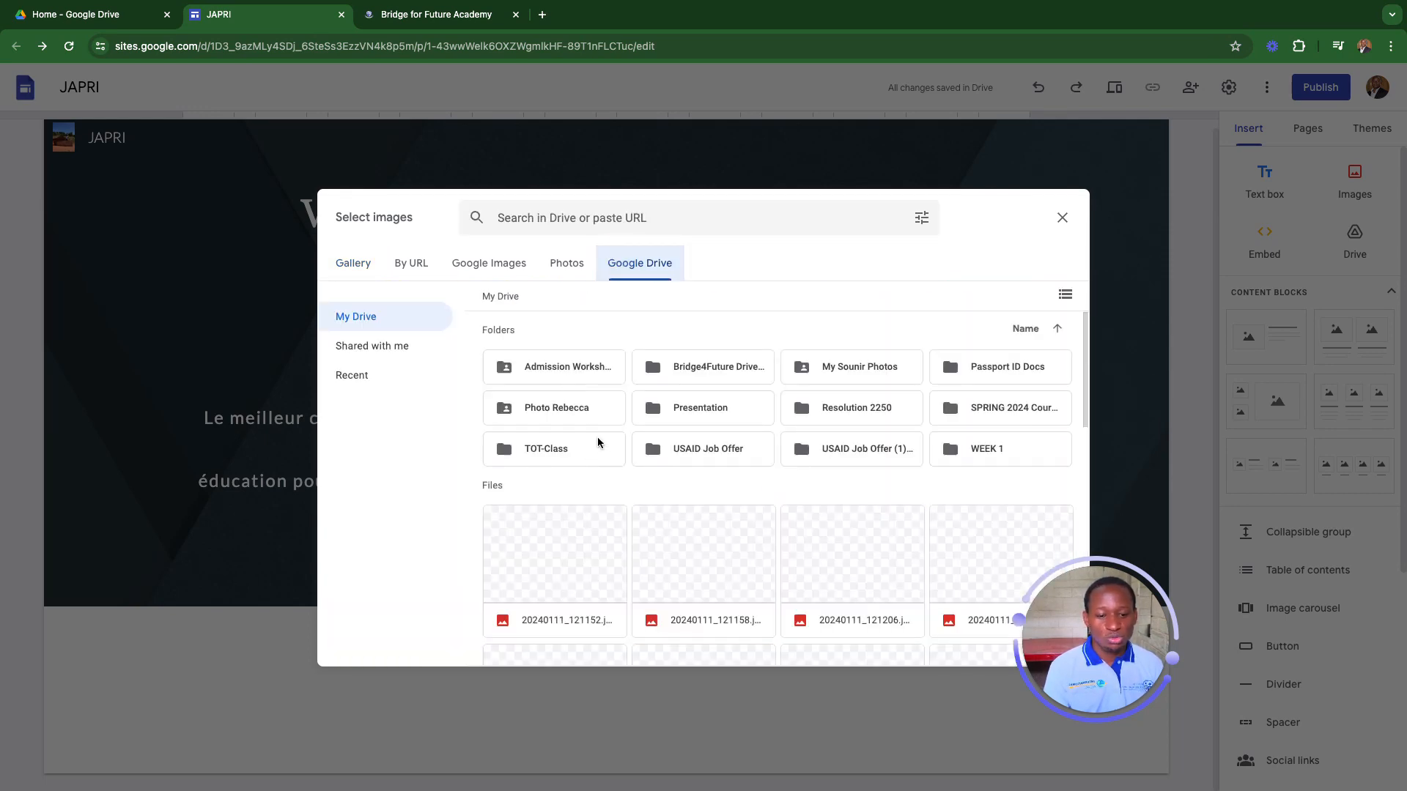
{"action": "left_click", "coordinate": [568, 265]}
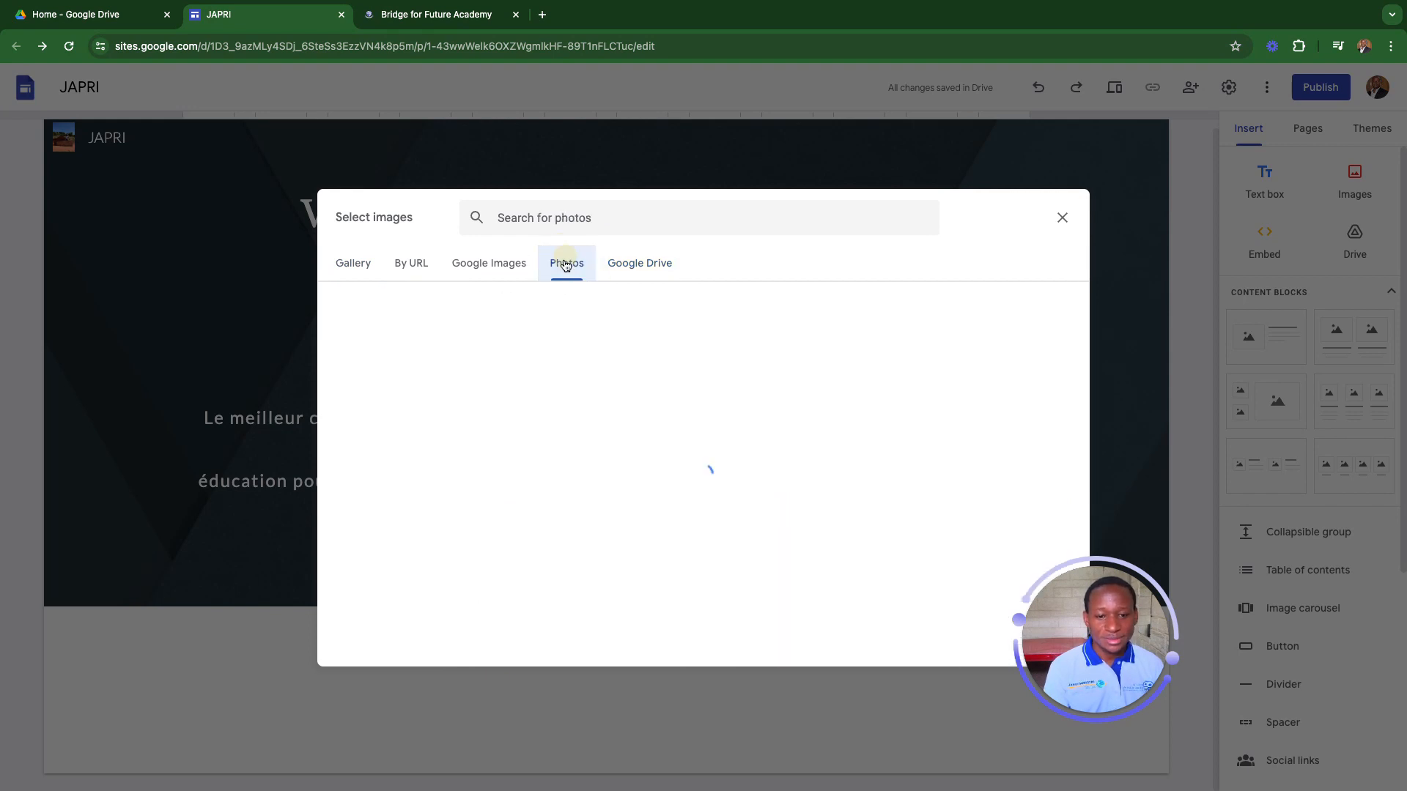
{"action": "left_click", "coordinate": [489, 265]}
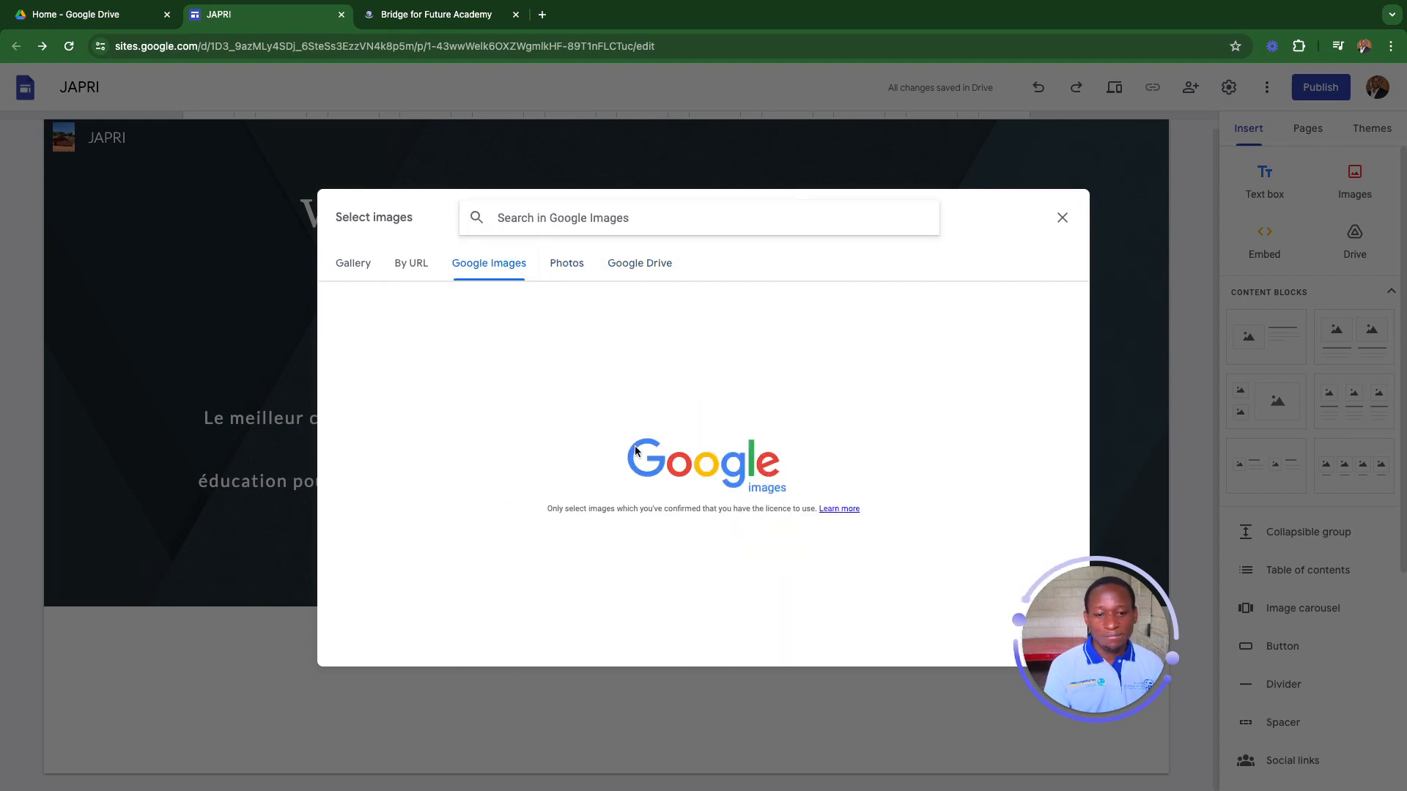
- Set the header image to the photo of three people with a certificate from the My Sounir Photos folder in Google Drive
{"action": "left_click", "coordinate": [621, 264]}
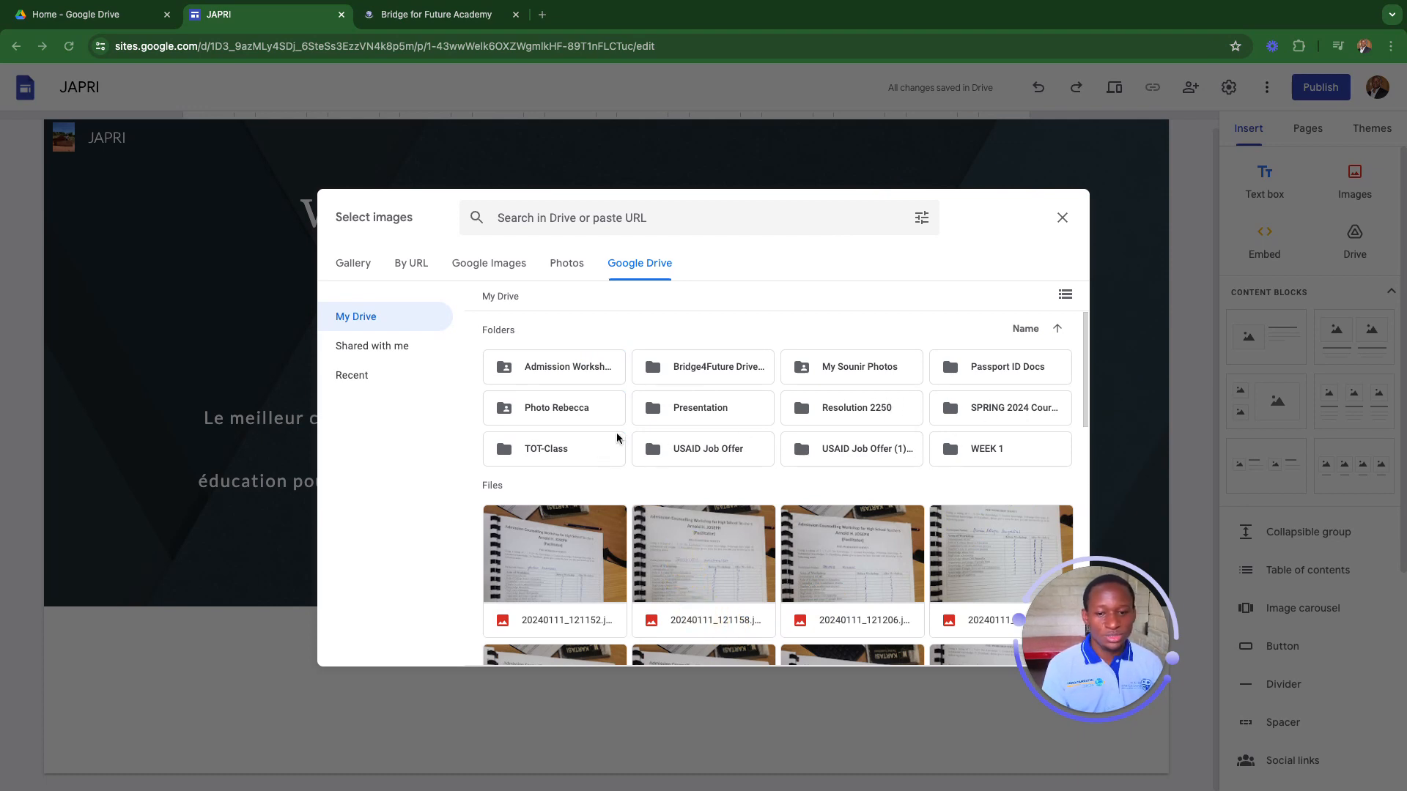
{"action": "double_click", "coordinate": [857, 373]}
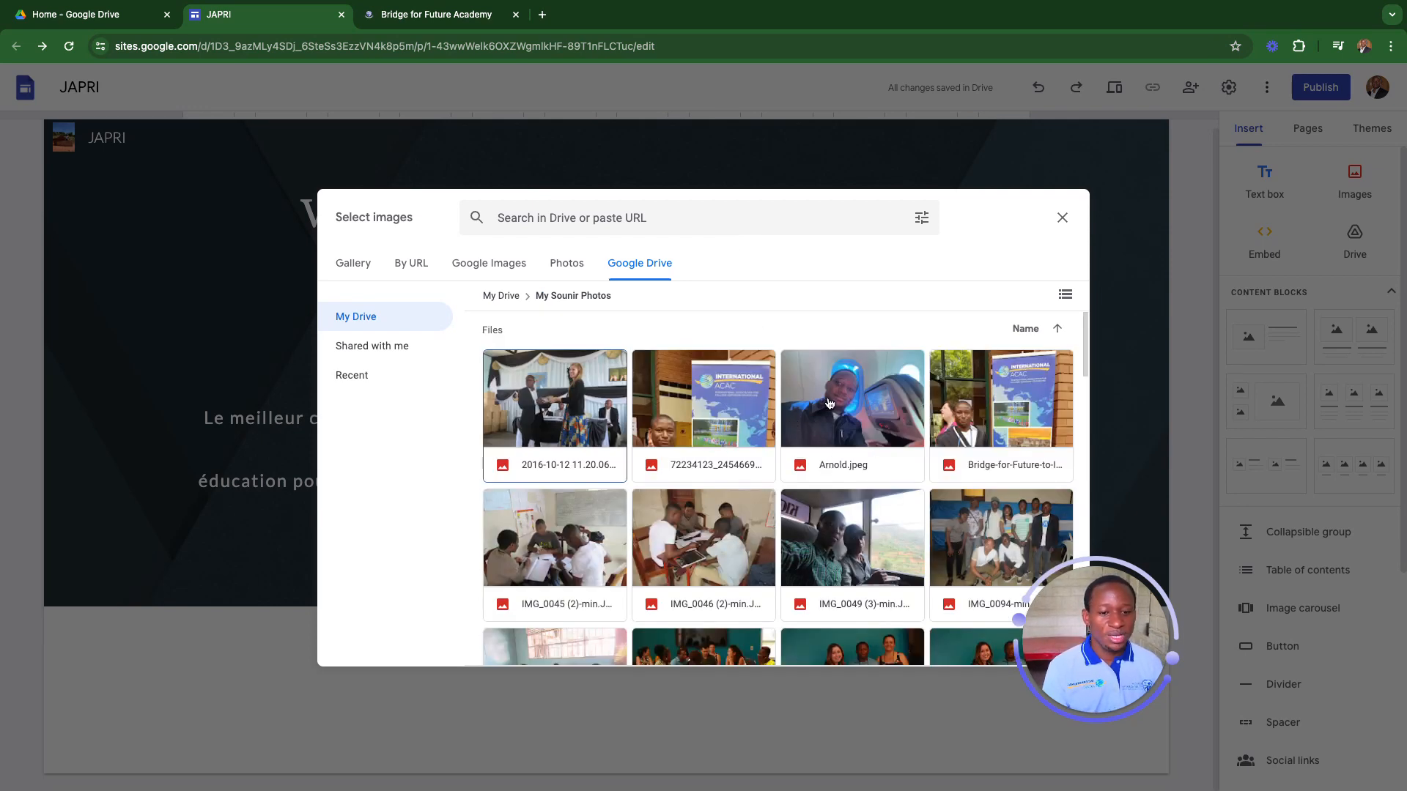
{"action": "left_click", "coordinate": [848, 415]}
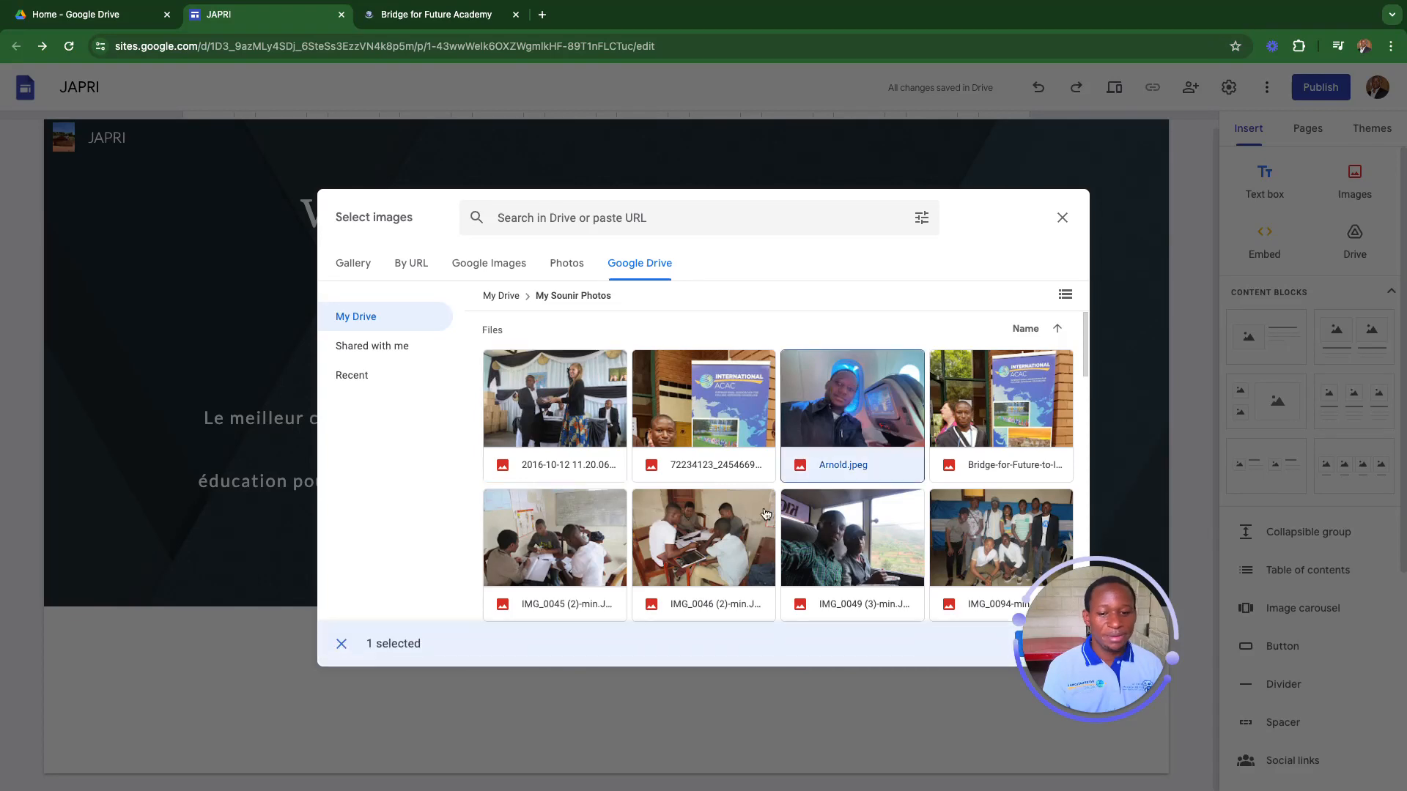
{"action": "scroll", "coordinate": [772, 478], "scroll_direction": "down", "scroll_amount": 2}
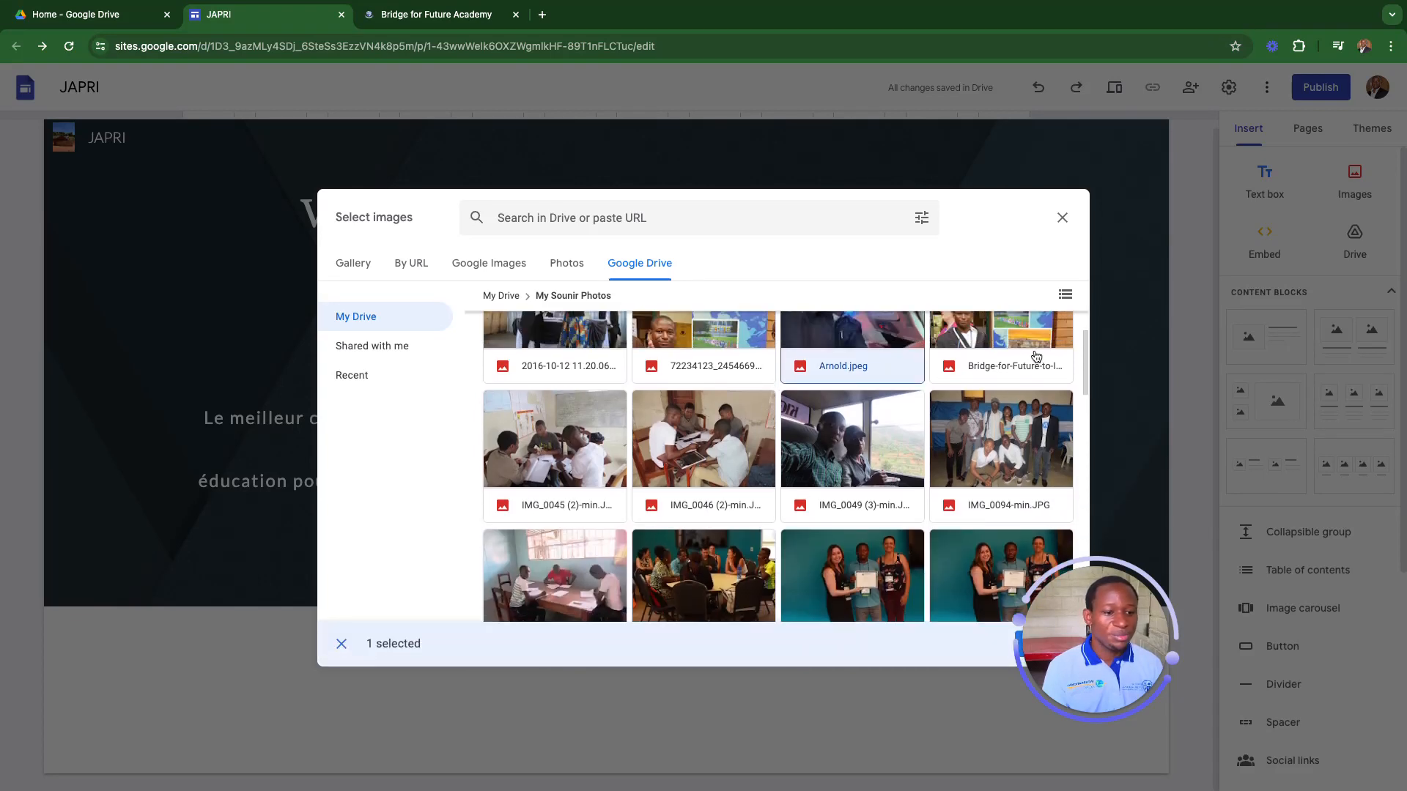
{"action": "left_click", "coordinate": [886, 566]}
{"action": "double_click", "coordinate": [887, 575]}
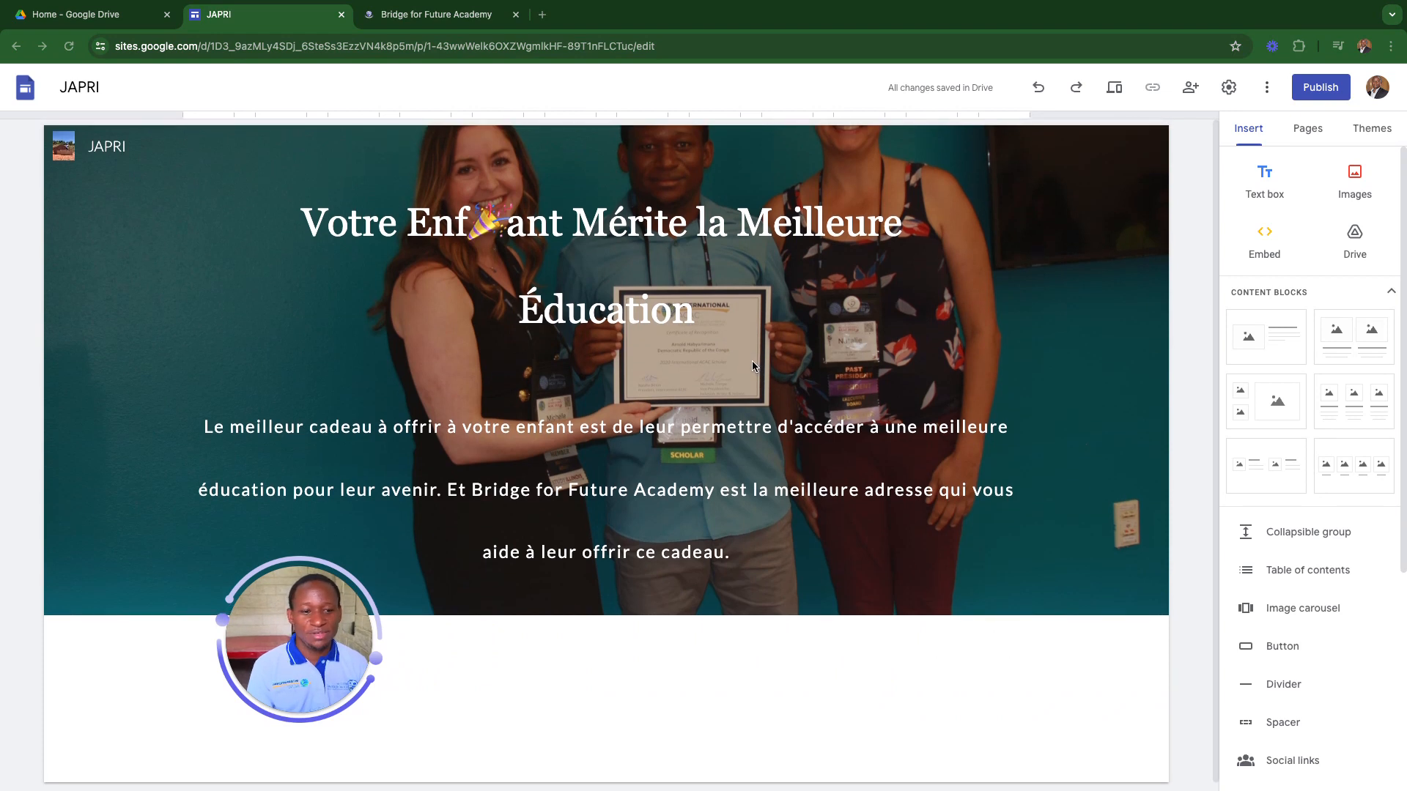
- Change the header type to Cover for the header with the certificate photo
{"action": "left_click", "coordinate": [1046, 332]}
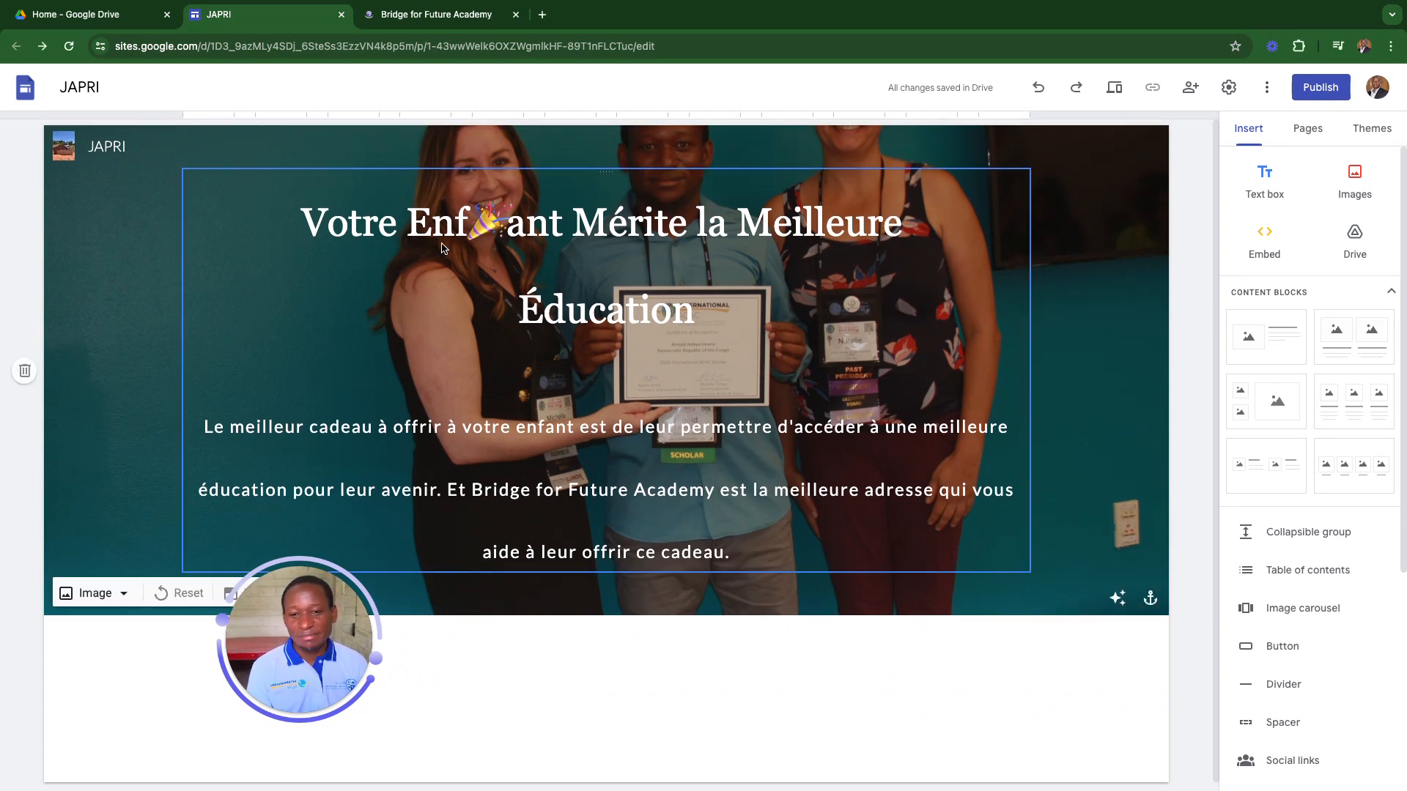
{"action": "left_click_drag", "start_coordinate": [274, 619], "coordinate": [729, 559]}
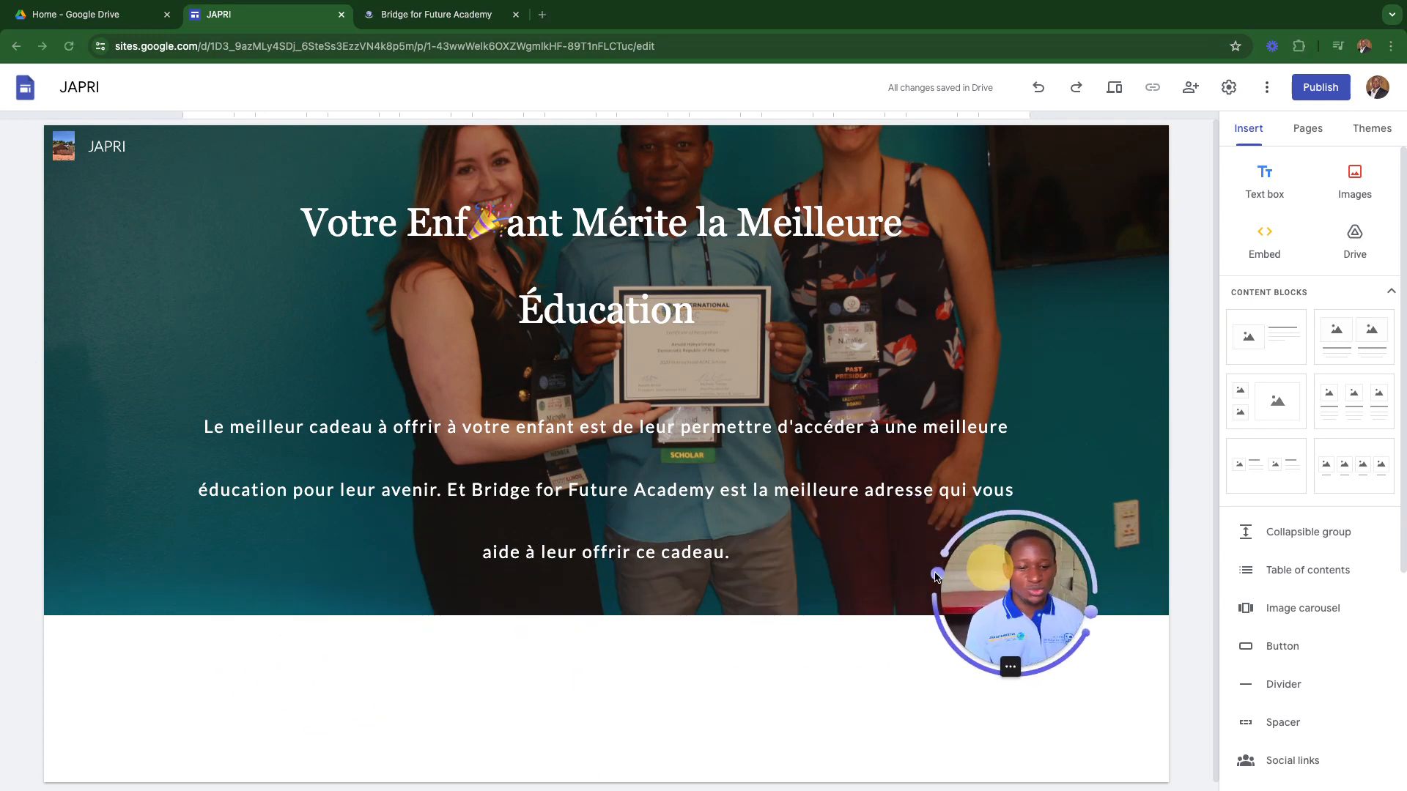
{"action": "left_click", "coordinate": [178, 318]}
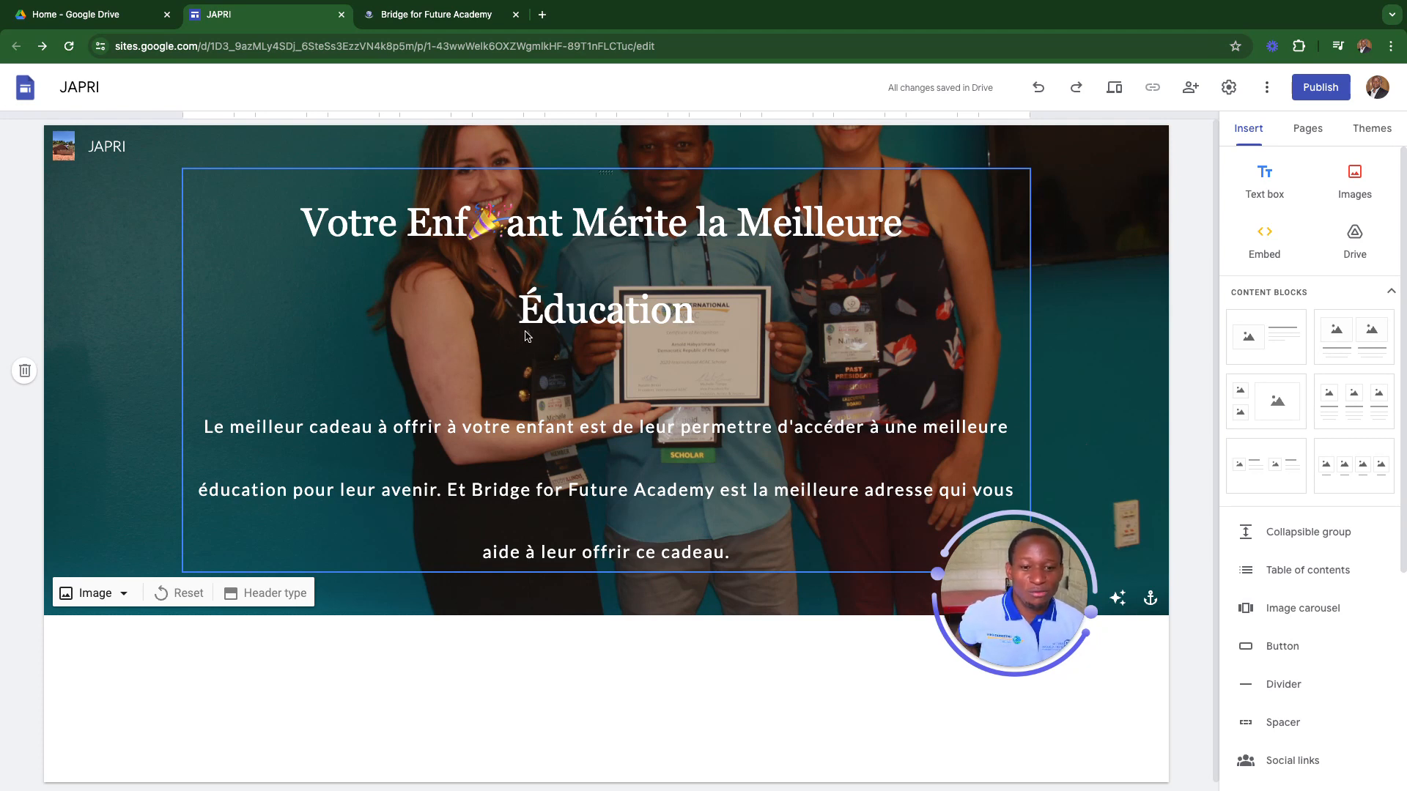
{"action": "left_click", "coordinate": [262, 595]}
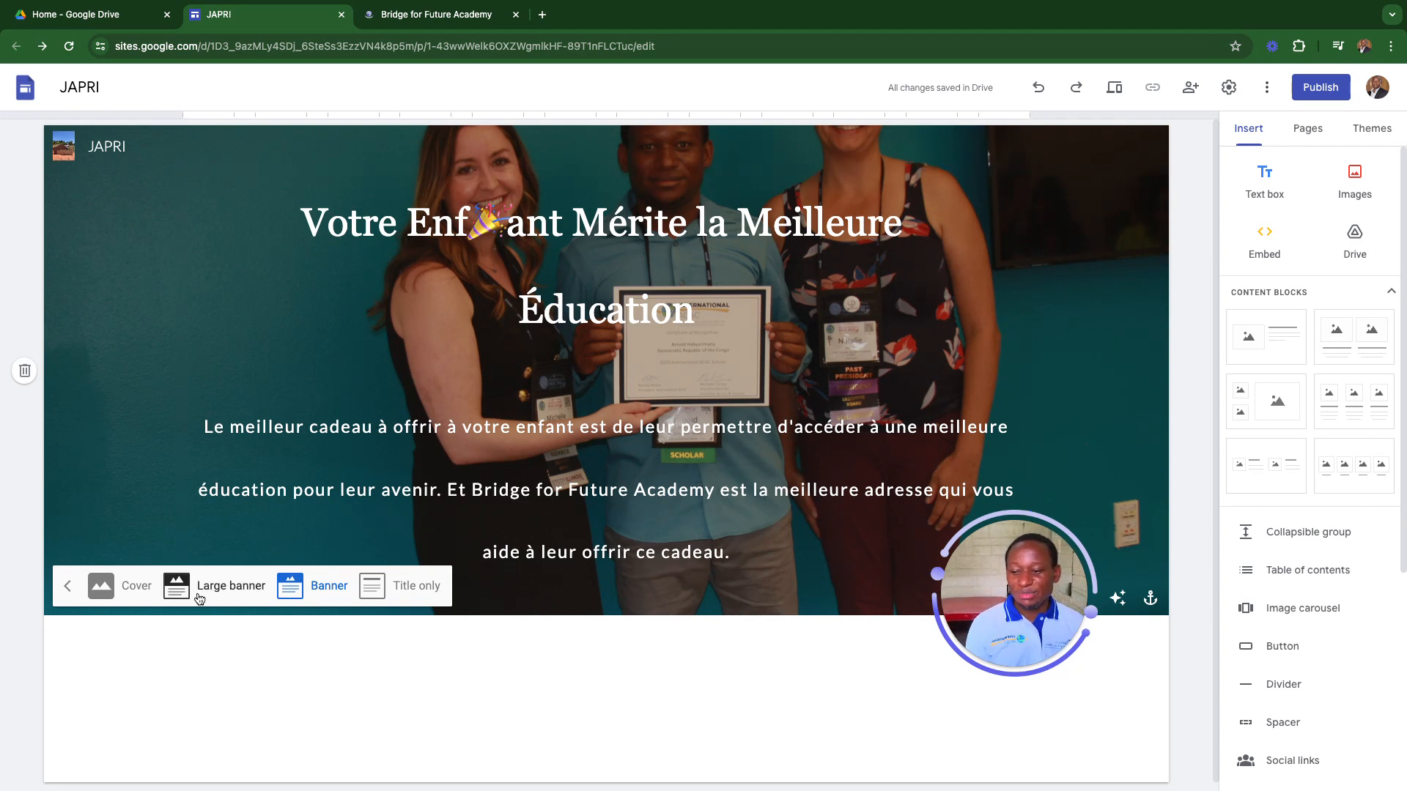
{"action": "left_click", "coordinate": [136, 592]}
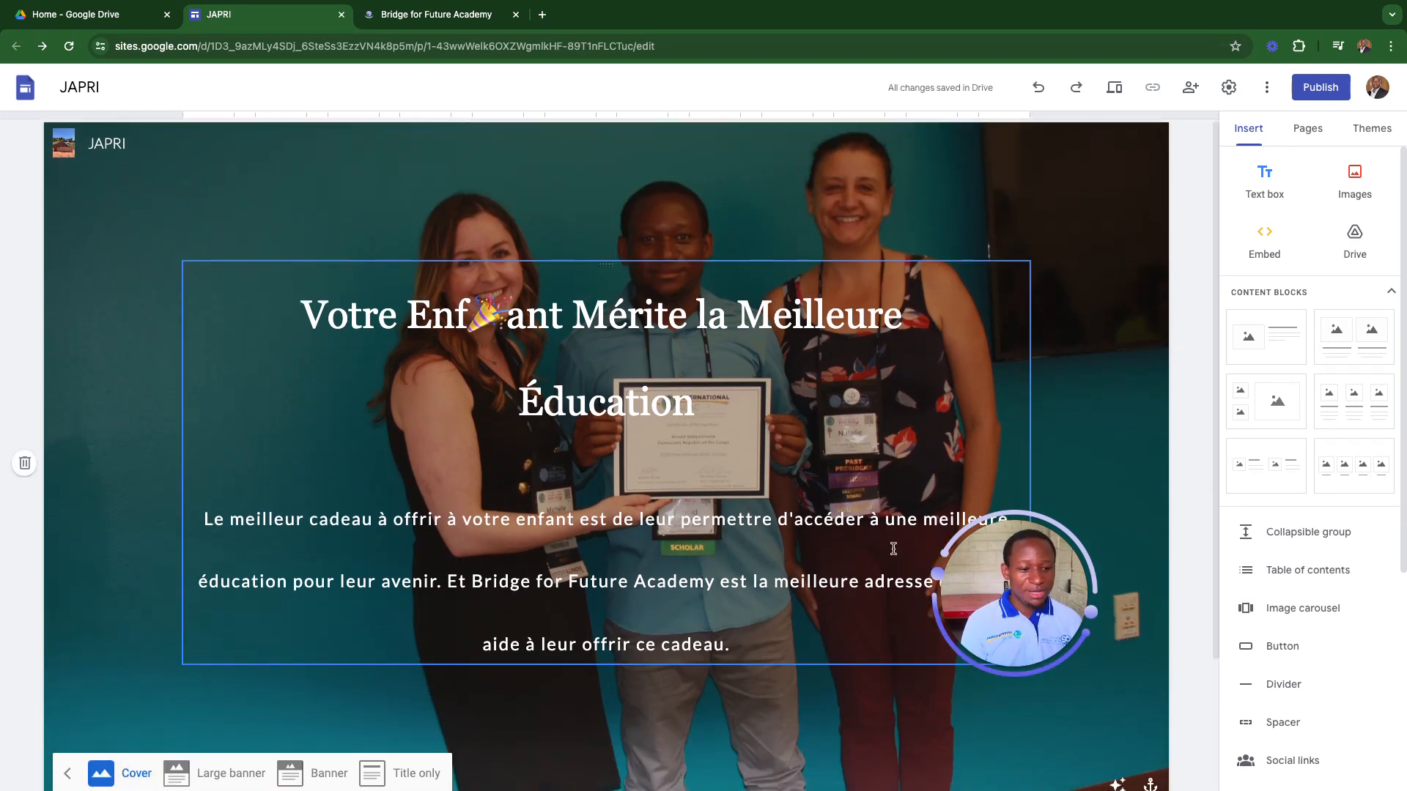
{"action": "left_click", "coordinate": [1106, 741]}
{"action": "left_click_drag", "start_coordinate": [1106, 741], "coordinate": [47, 3]}
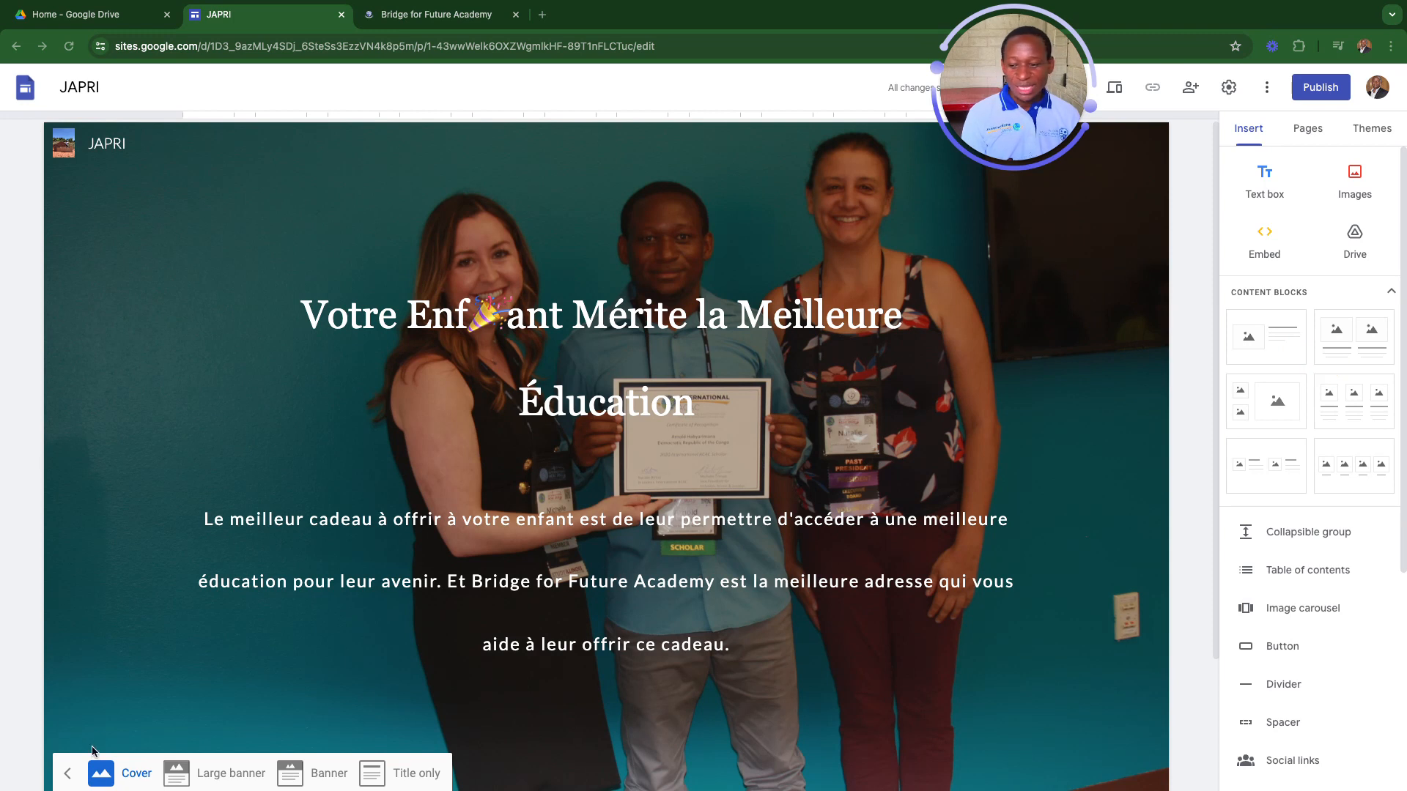
- Try the Large banner header type and switch the header to Banner
{"action": "left_click", "coordinate": [211, 775]}
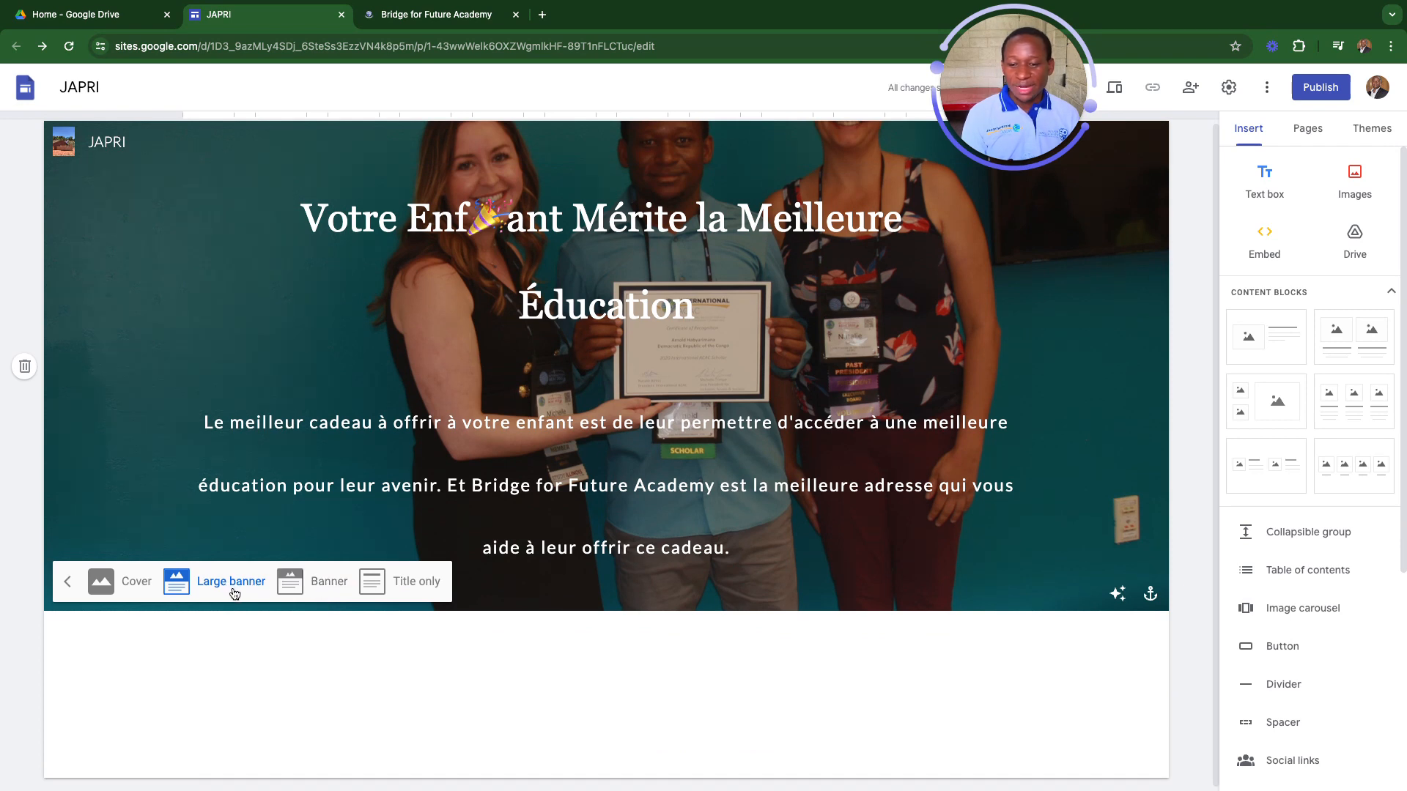
{"action": "left_click", "coordinate": [324, 589]}
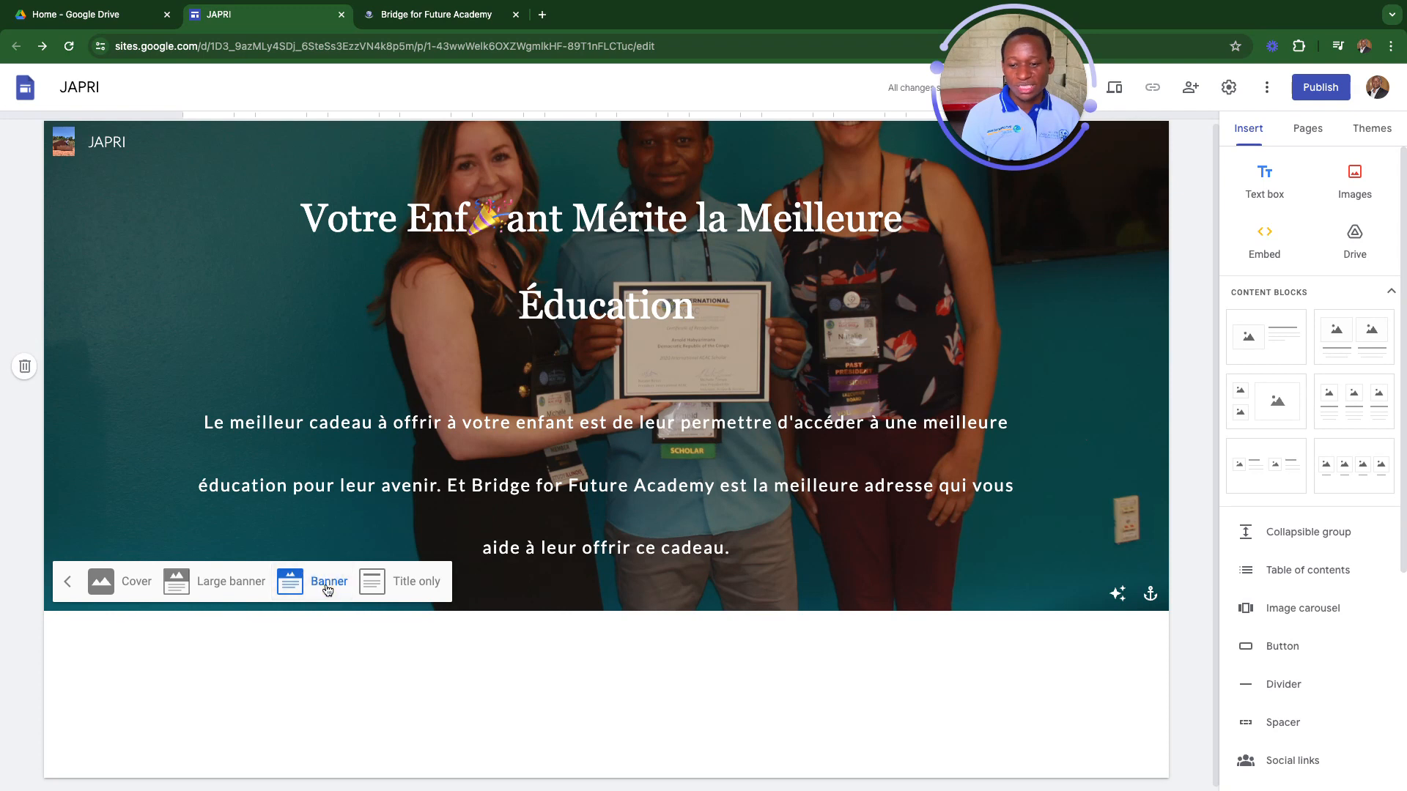
{"action": "left_click", "coordinate": [220, 582]}
{"action": "left_click", "coordinate": [322, 586]}
{"action": "left_click", "coordinate": [321, 587]}
{"action": "left_click", "coordinate": [325, 586]}
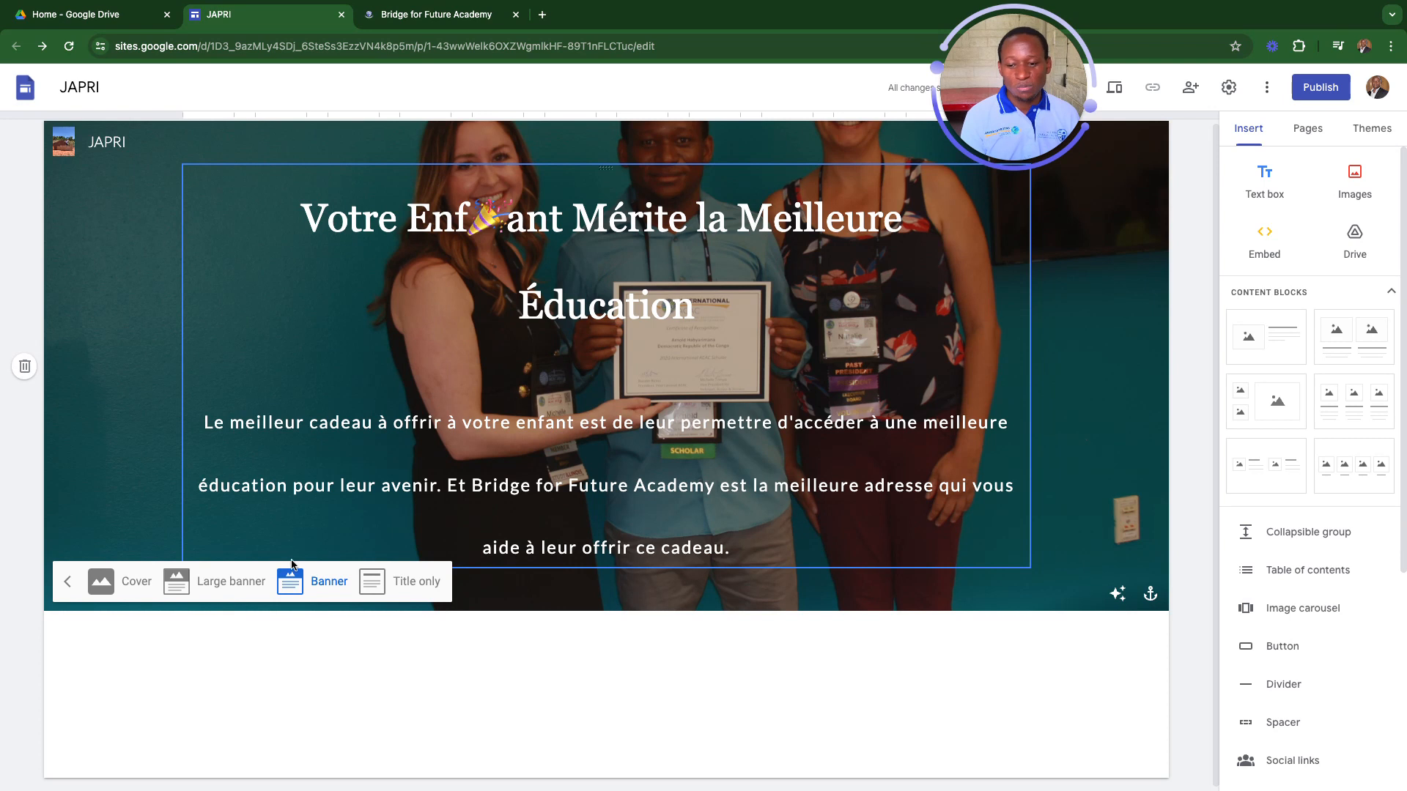
{"action": "left_click", "coordinate": [336, 586]}
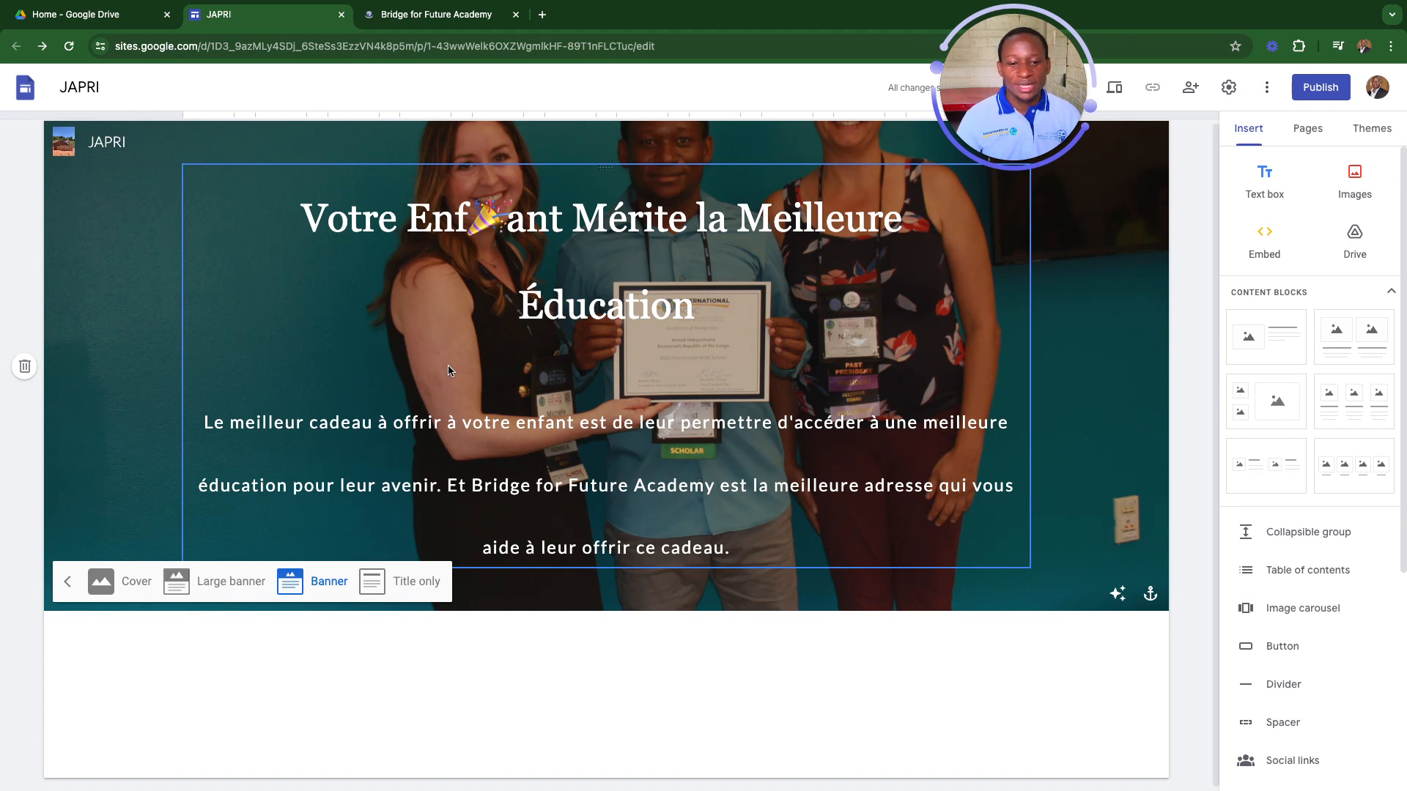
- Set the header type to Title only and colour the whole headline and paragraph black
{"action": "left_click", "coordinate": [410, 579]}
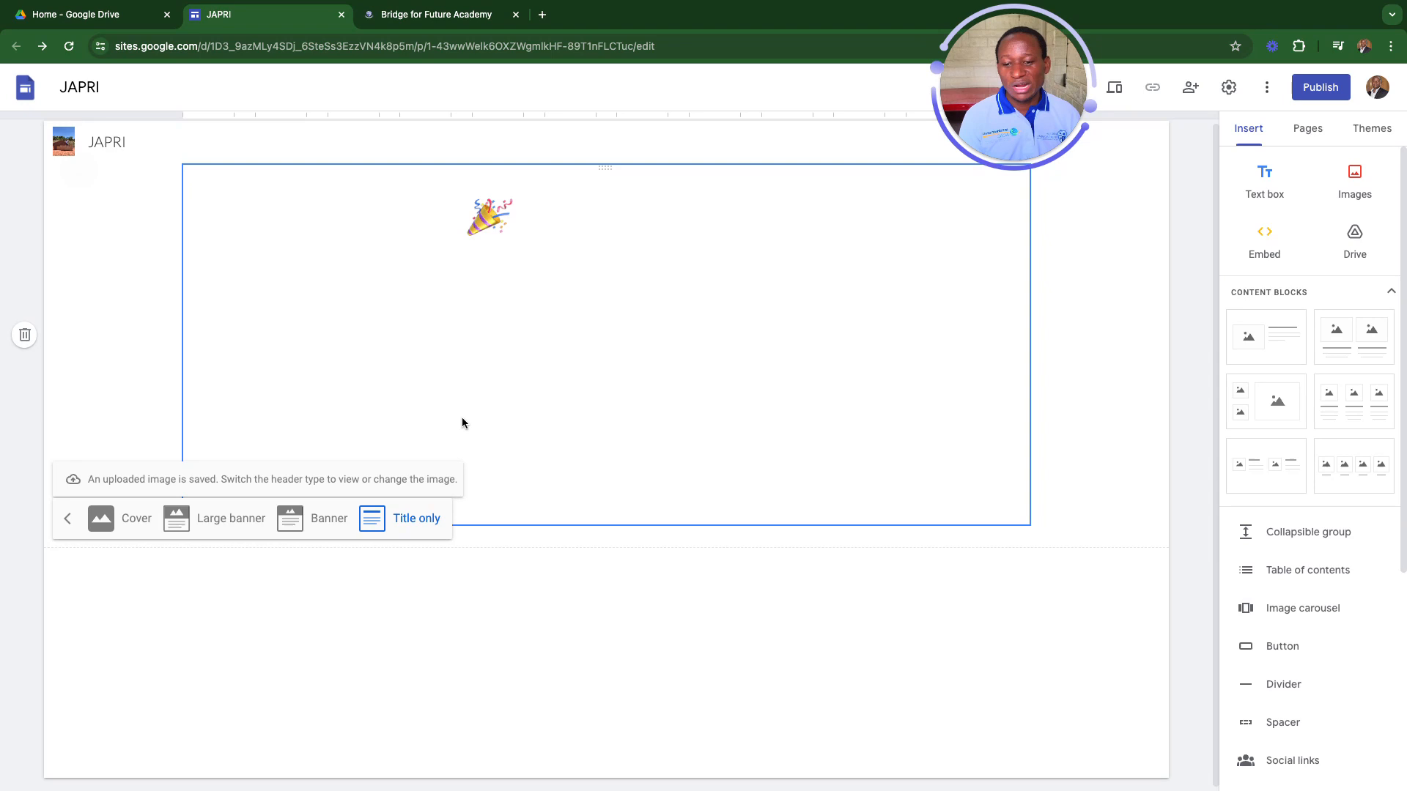
{"action": "left_click", "coordinate": [311, 331]}
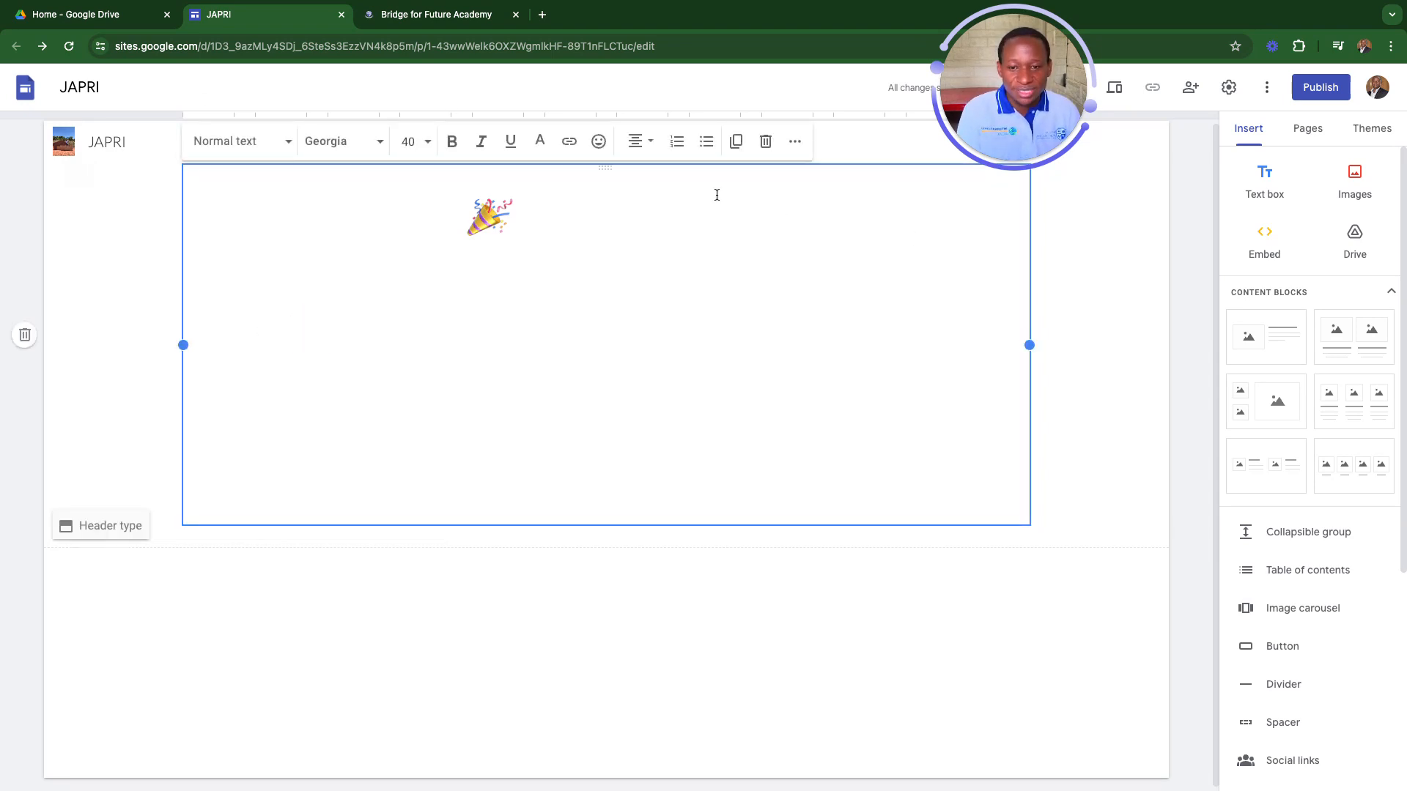
{"action": "left_click_drag", "start_coordinate": [201, 192], "coordinate": [1017, 490]}
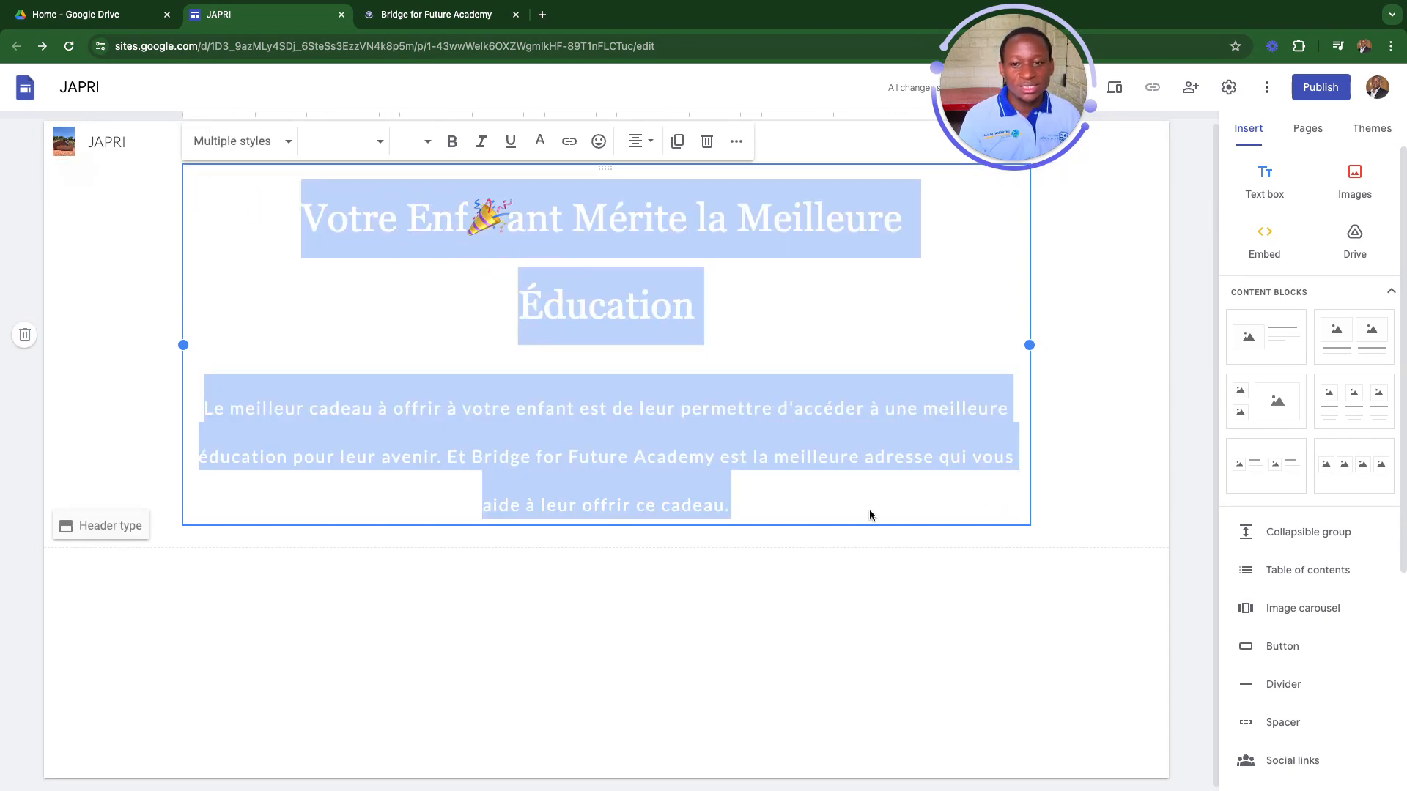
{"action": "left_click", "coordinate": [540, 141]}
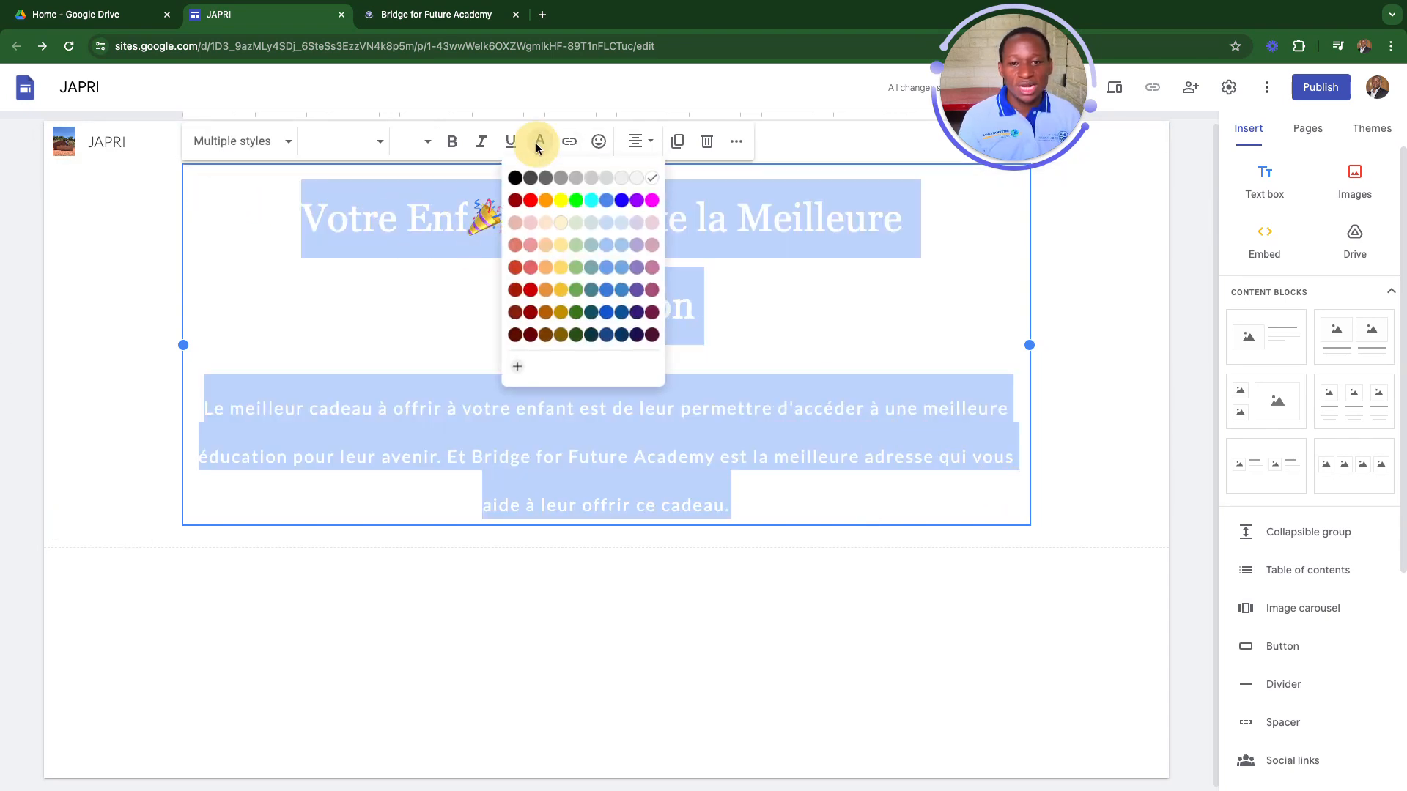
{"action": "left_click", "coordinate": [514, 177]}
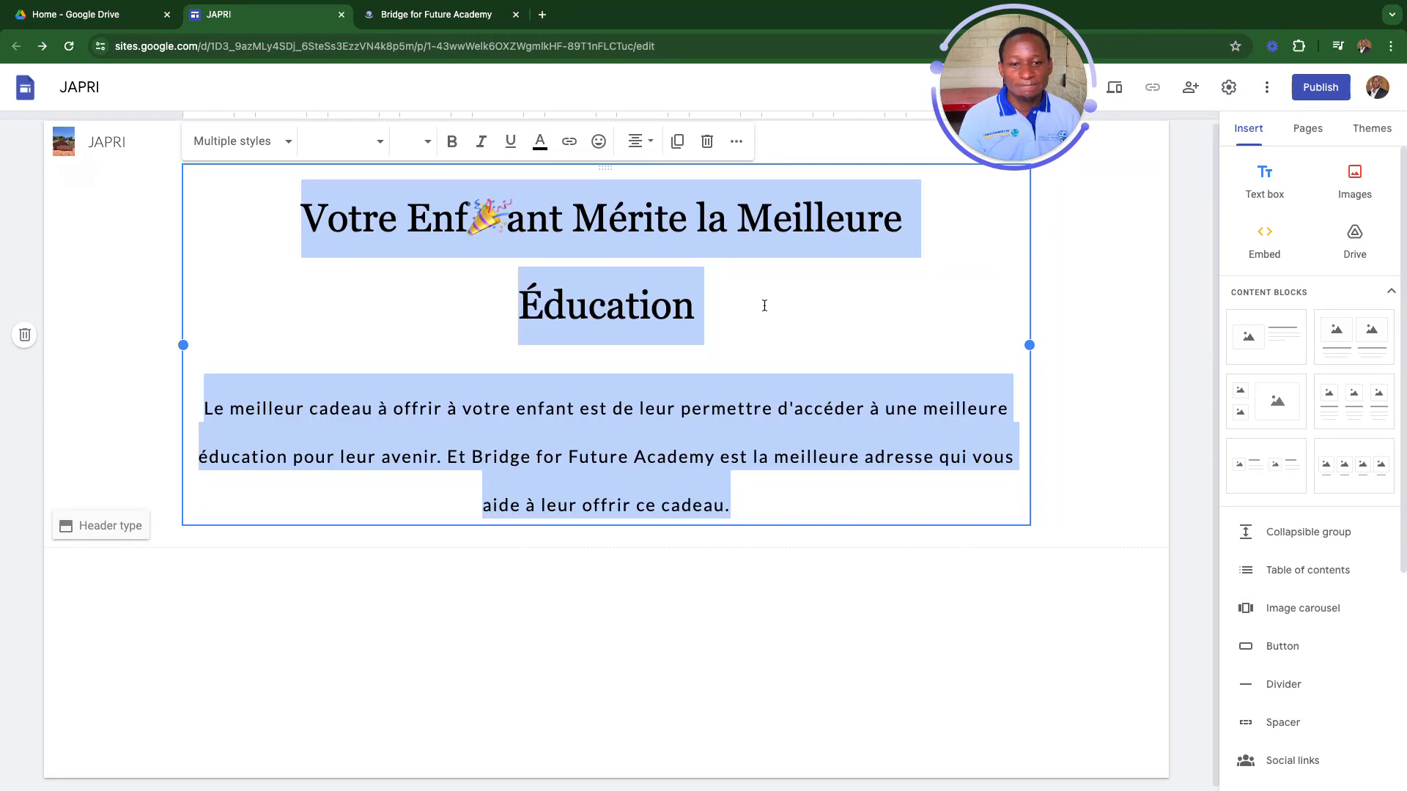
- Delete the paragraph and empty line below the headline and remove the party popper emoji from the word "Enfant"
{"action": "left_click", "coordinate": [764, 305]}
{"action": "left_click_drag", "start_coordinate": [741, 506], "coordinate": [192, 349]}
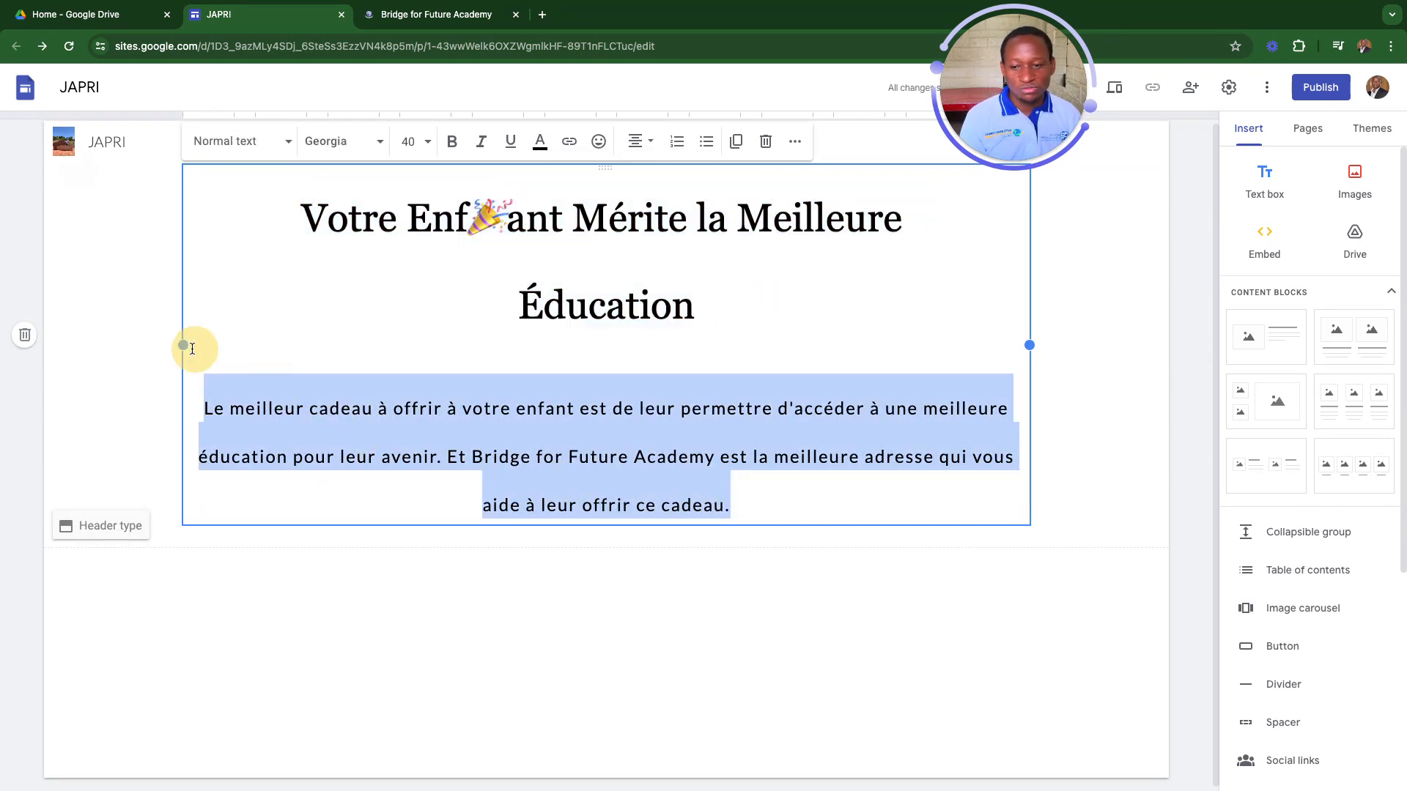
{"action": "key", "text": "BackSpace"}
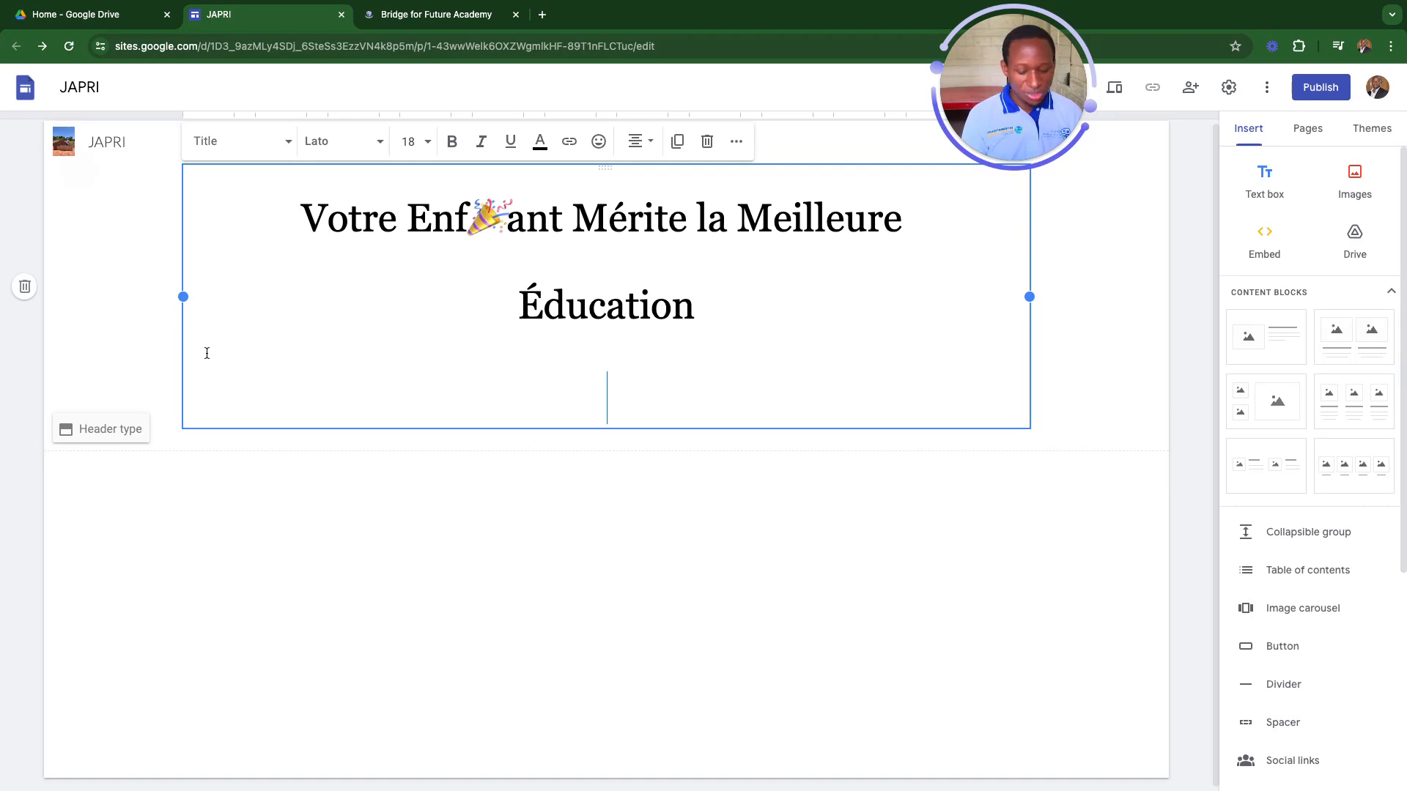
{"action": "key", "text": "BackSpace"}
{"action": "key", "text": "BackSpace"}
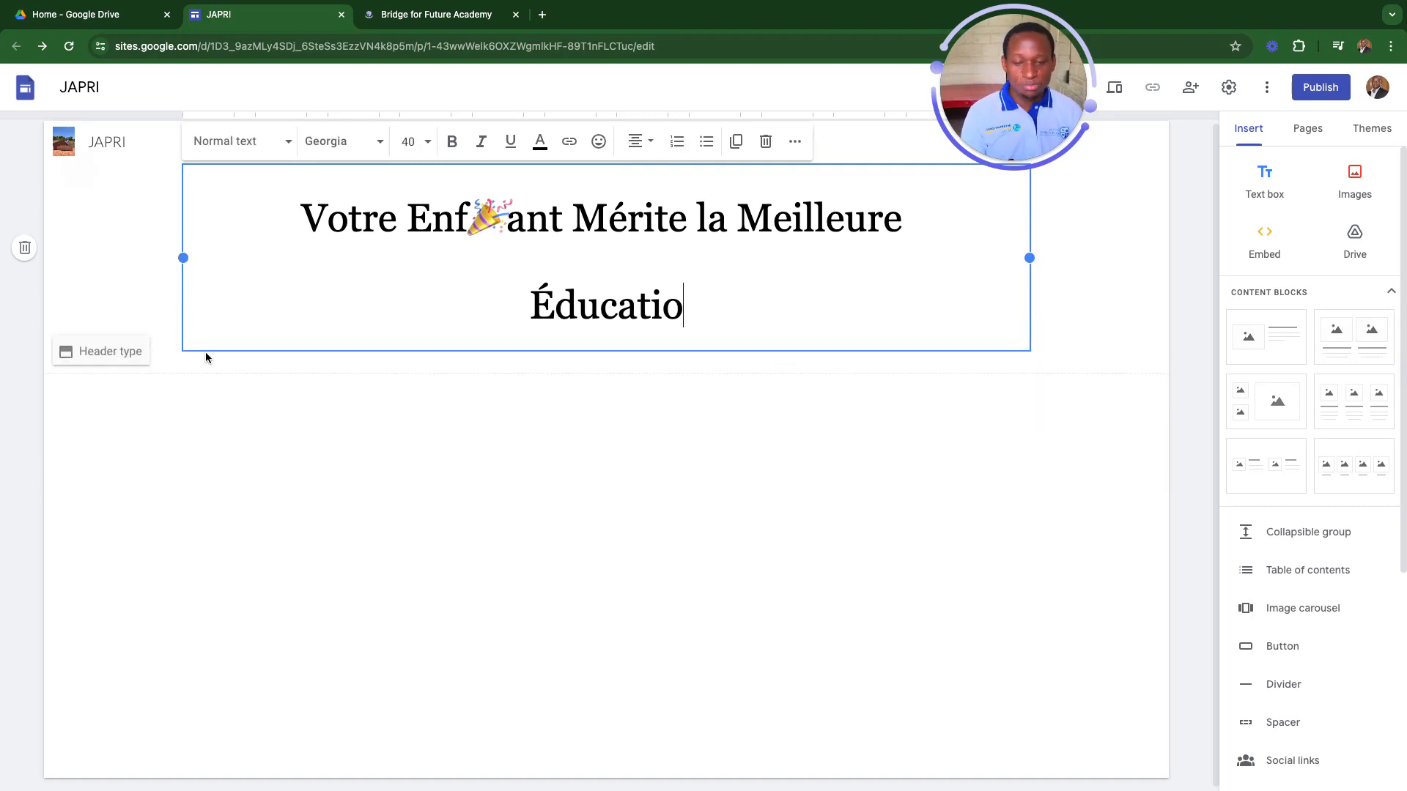
{"action": "type", "text": "n"}
{"action": "left_click", "coordinate": [334, 510]}
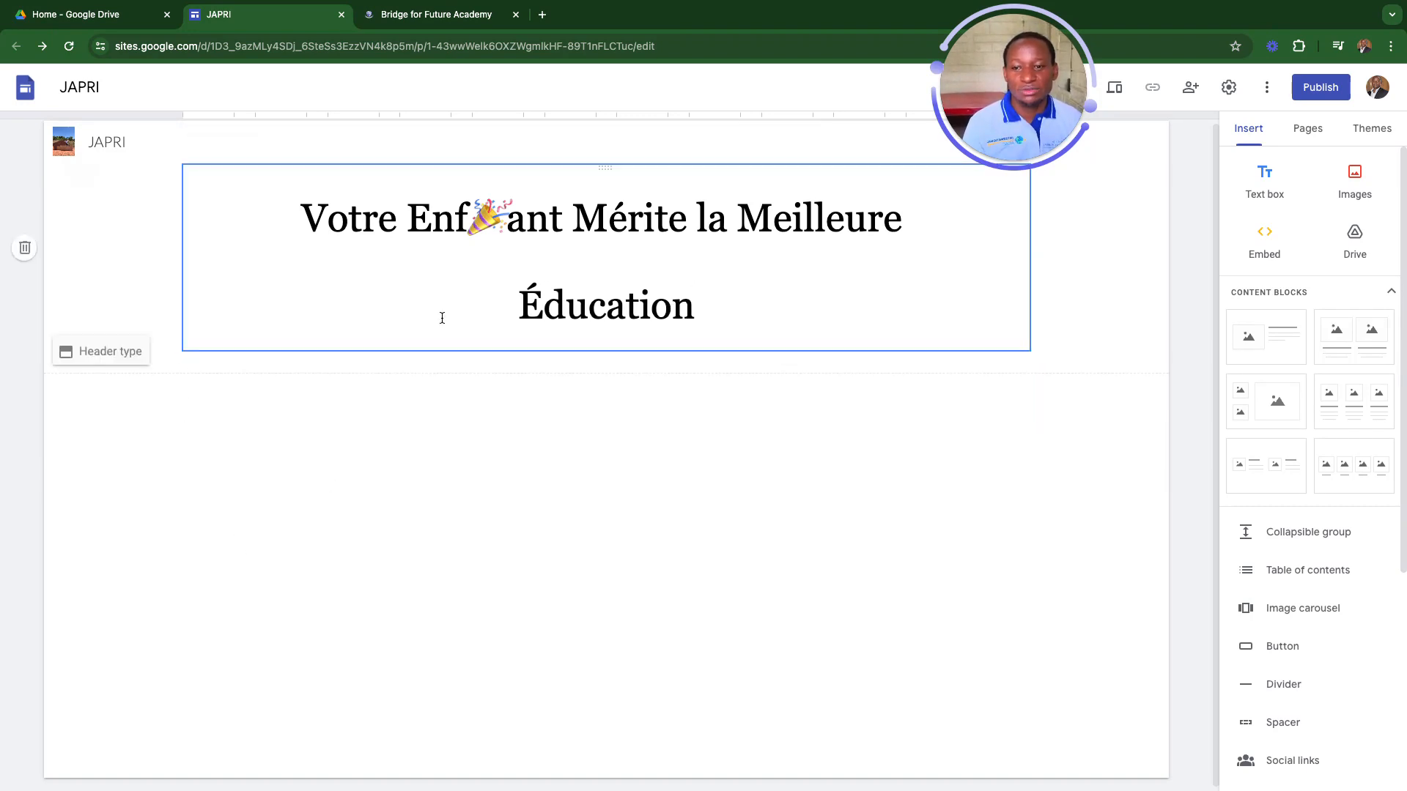
{"action": "left_click", "coordinate": [505, 220]}
{"action": "key", "text": "BackSpace"}
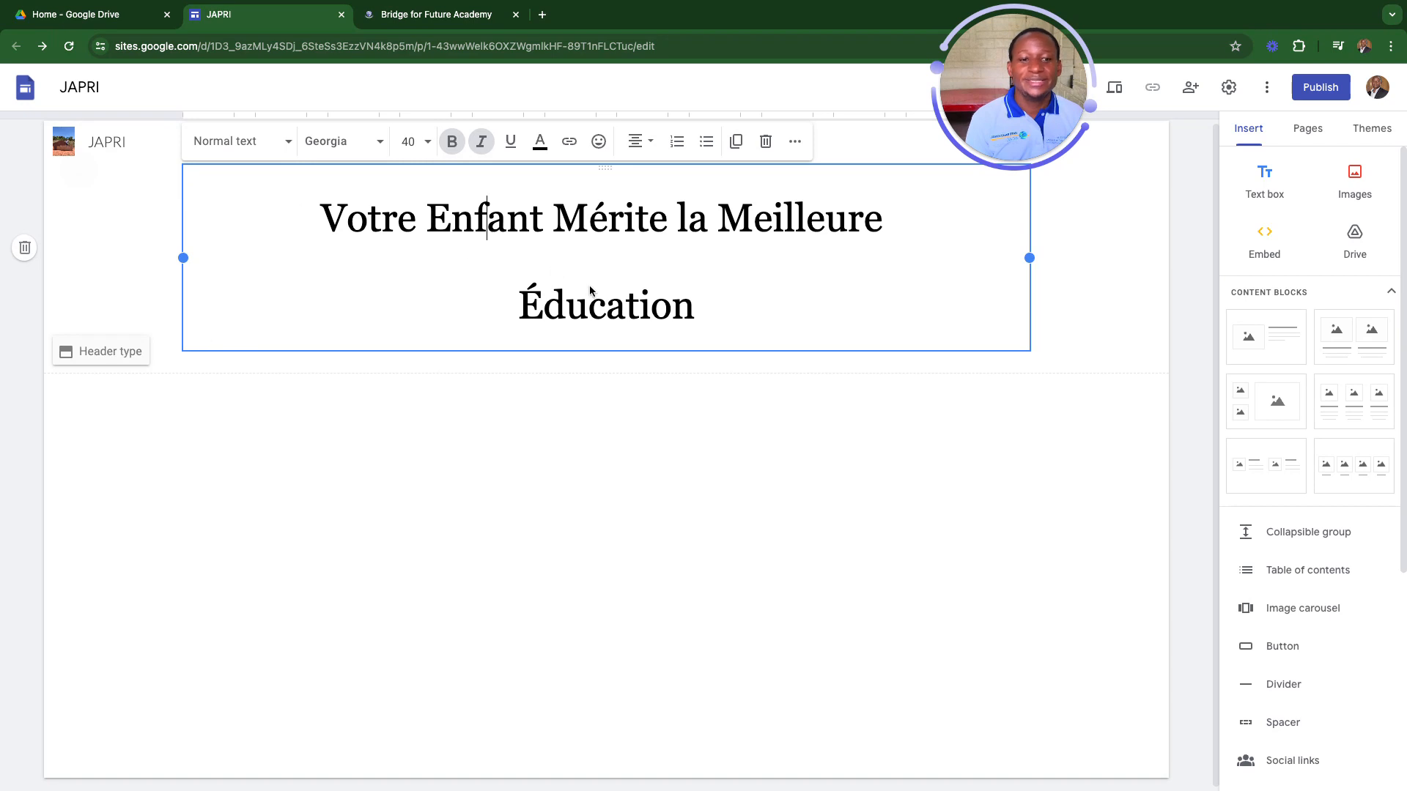
- Set the header type to Cover for the header with the headline "Votre Enfant Mérite la Meilleure Éducation"
{"action": "left_click", "coordinate": [570, 484]}
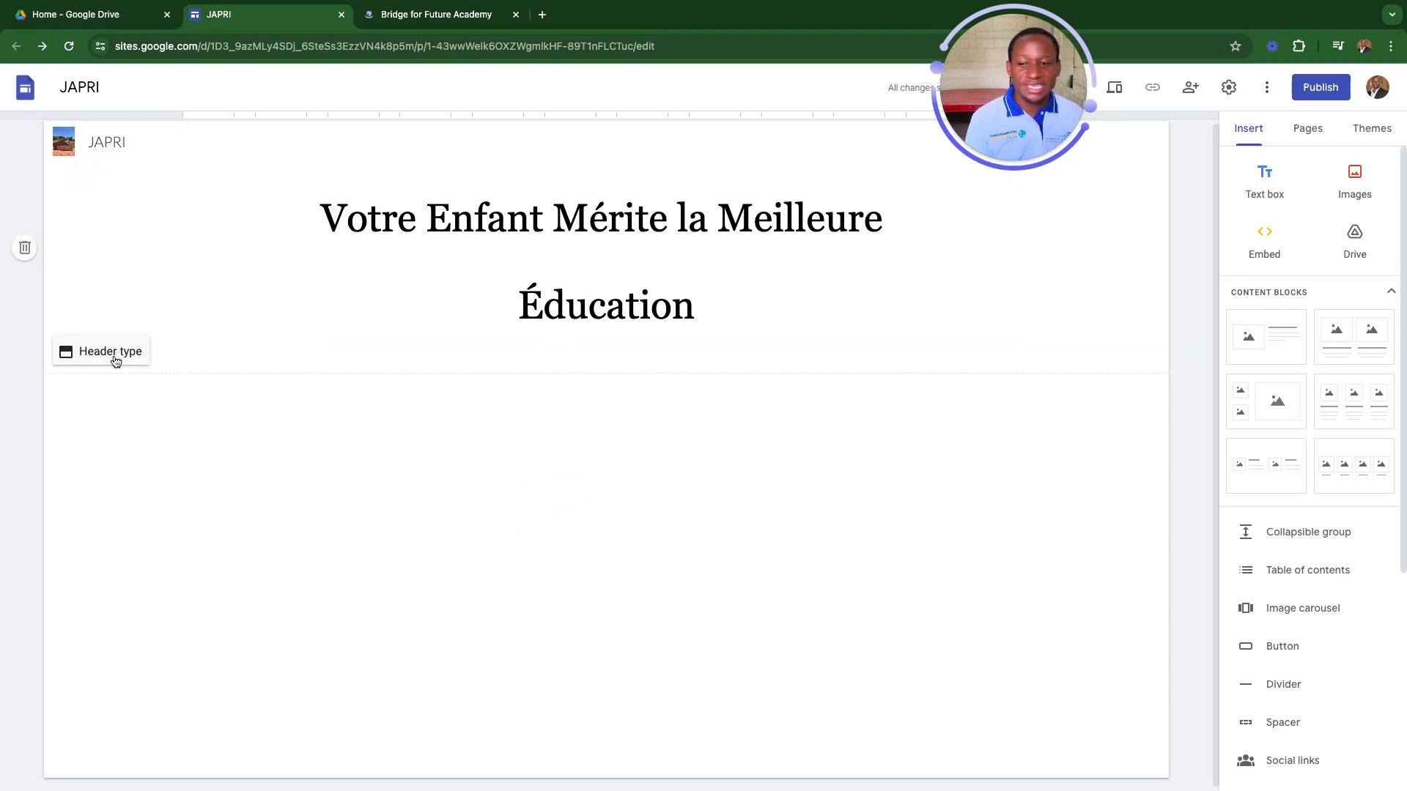
{"action": "left_click", "coordinate": [116, 362]}
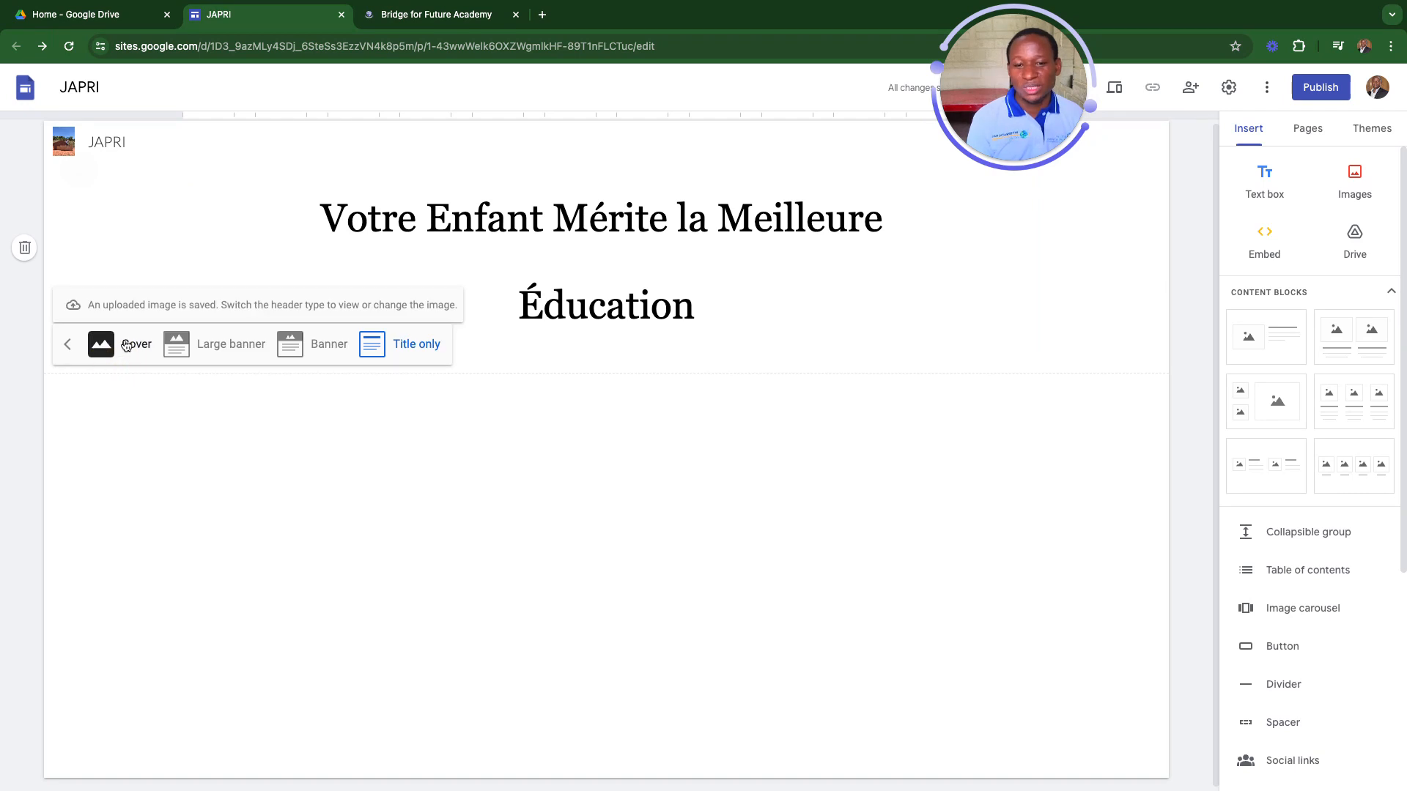
{"action": "left_click", "coordinate": [130, 346]}
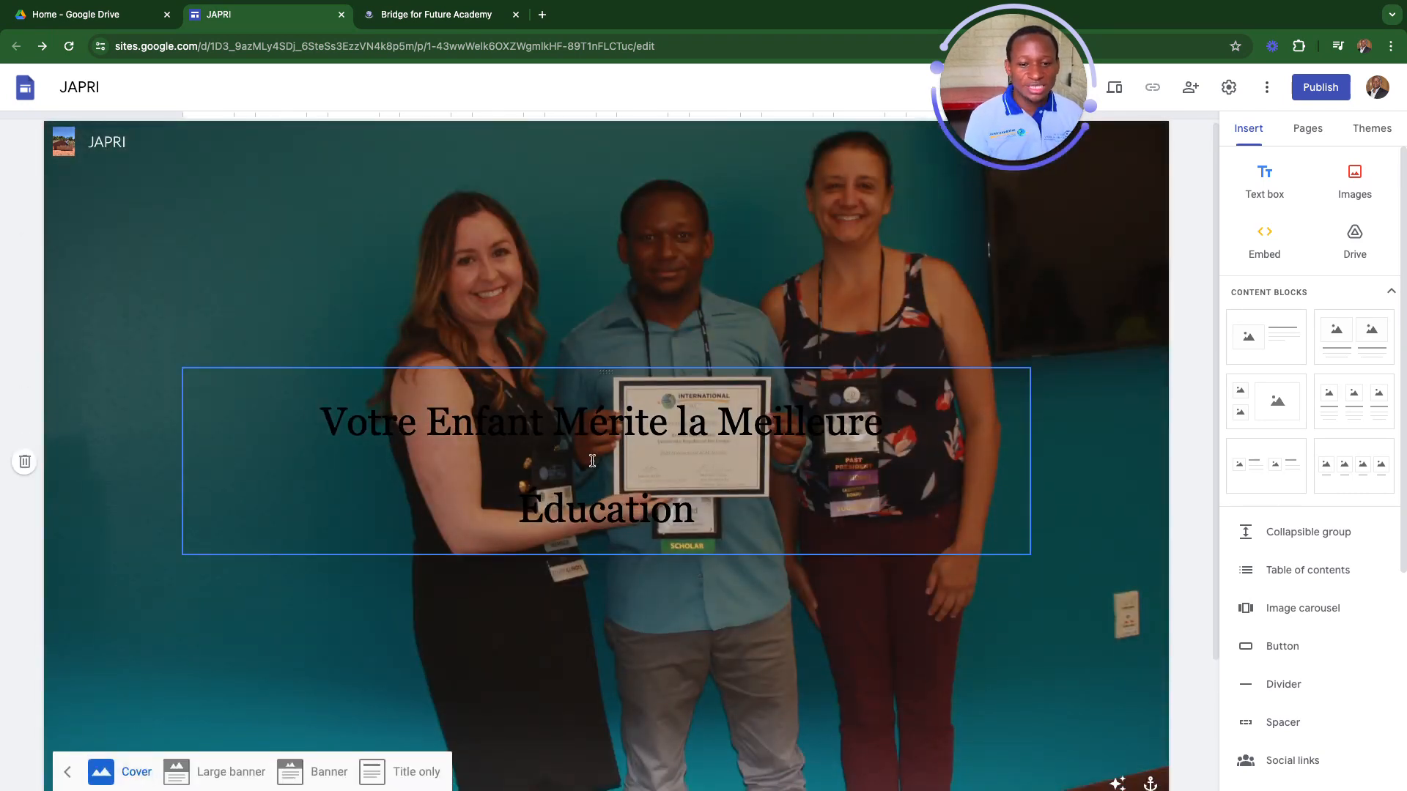
- Examine how the black headline reads over the certificate photo across the full height of the Cover header
{"action": "scroll", "coordinate": [606, 479], "scroll_direction": "down", "scroll_amount": 3}
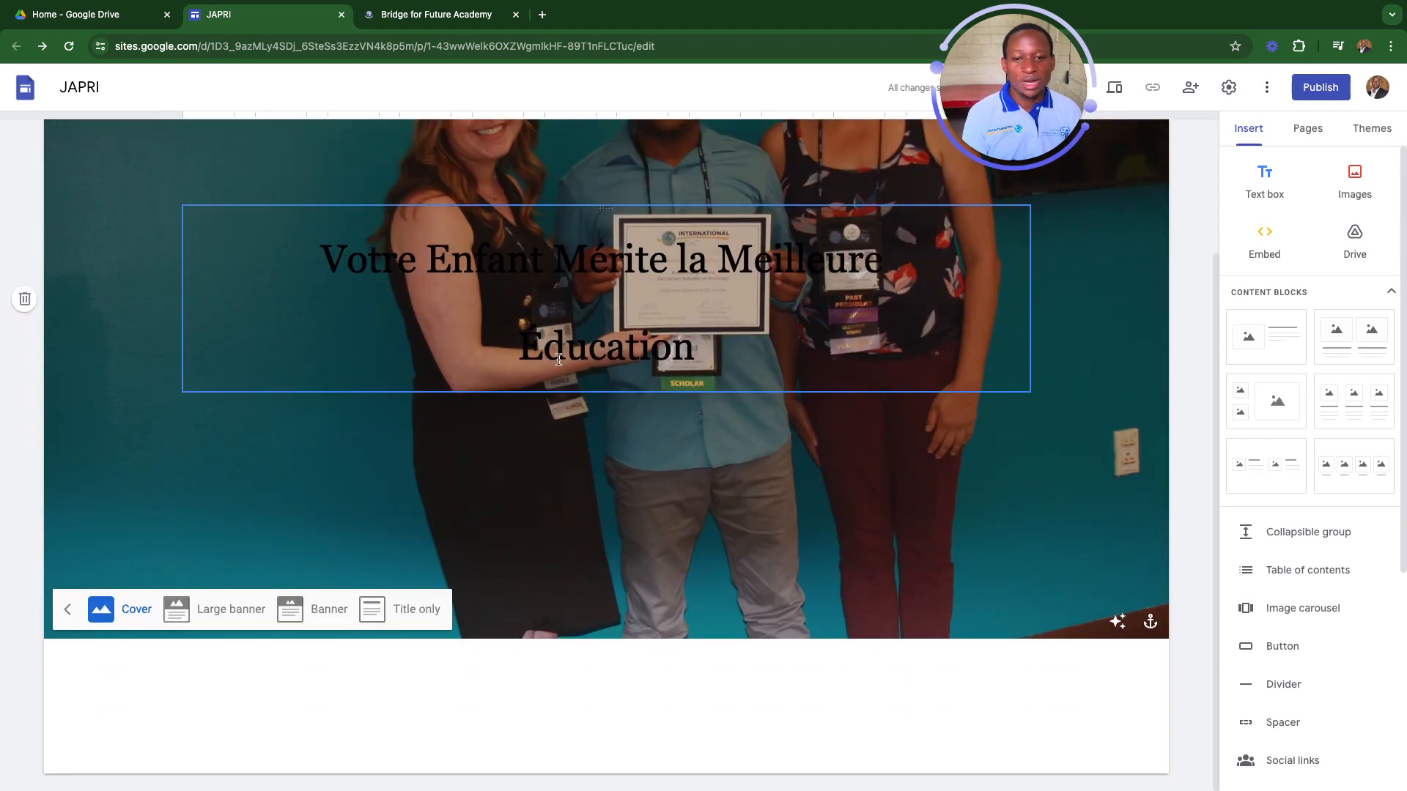
{"action": "scroll", "coordinate": [538, 454], "scroll_direction": "up", "scroll_amount": 3}
{"action": "scroll", "coordinate": [543, 309], "scroll_direction": "down", "scroll_amount": 2}
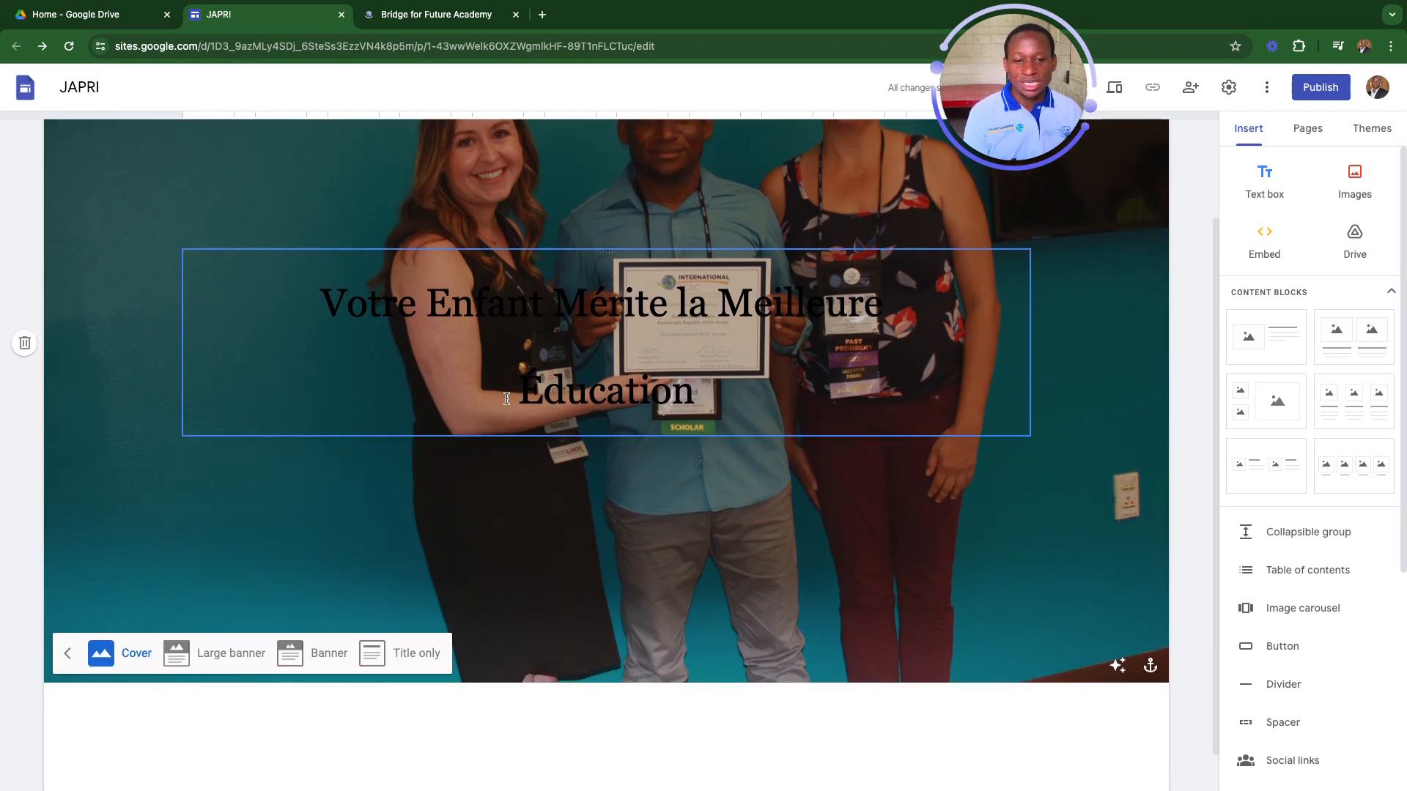
{"action": "scroll", "coordinate": [549, 361], "scroll_direction": "up", "scroll_amount": 2}
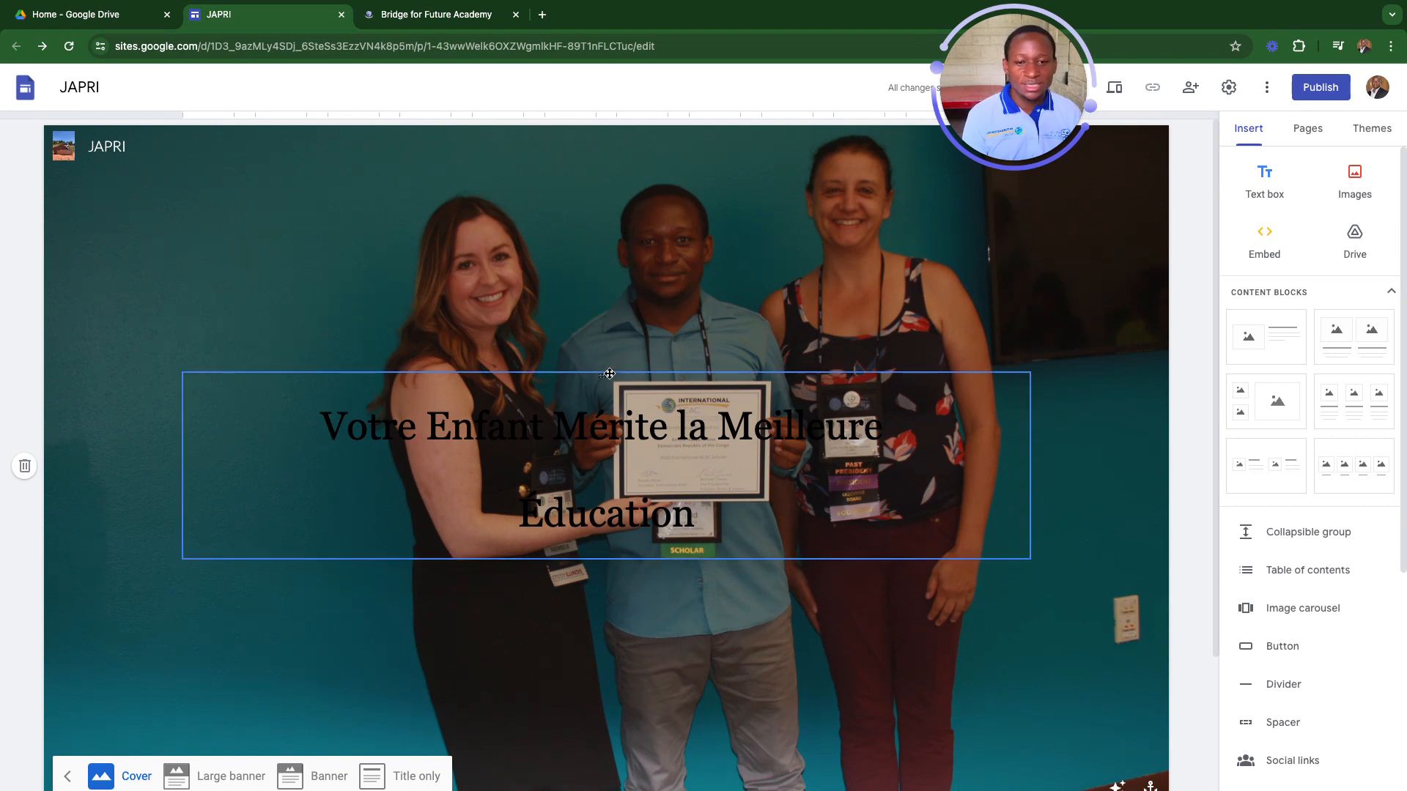
{"action": "scroll", "coordinate": [393, 485], "scroll_direction": "down", "scroll_amount": 1}
{"action": "scroll", "coordinate": [394, 485], "scroll_direction": "down", "scroll_amount": 2}
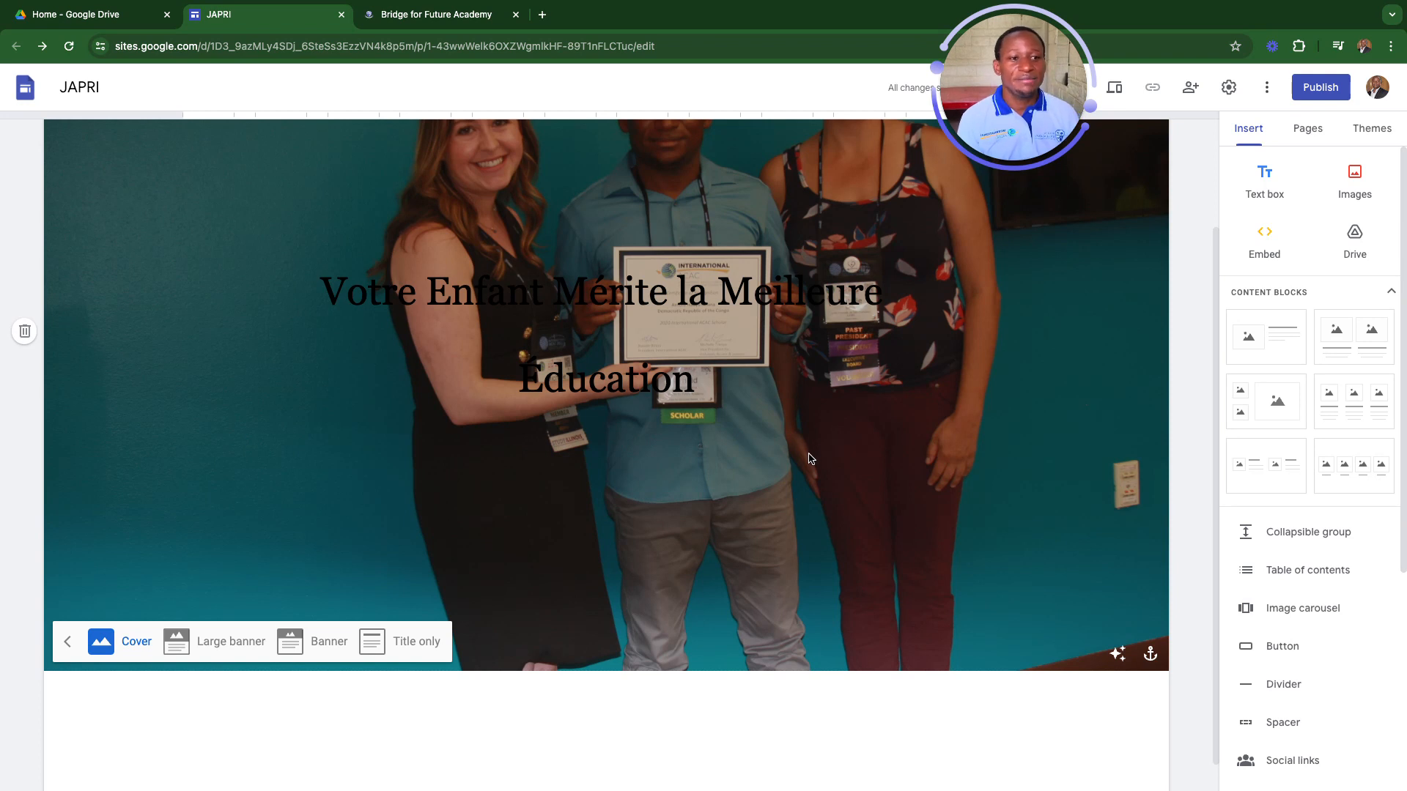
{"action": "scroll", "coordinate": [723, 475], "scroll_direction": "up", "scroll_amount": 2}
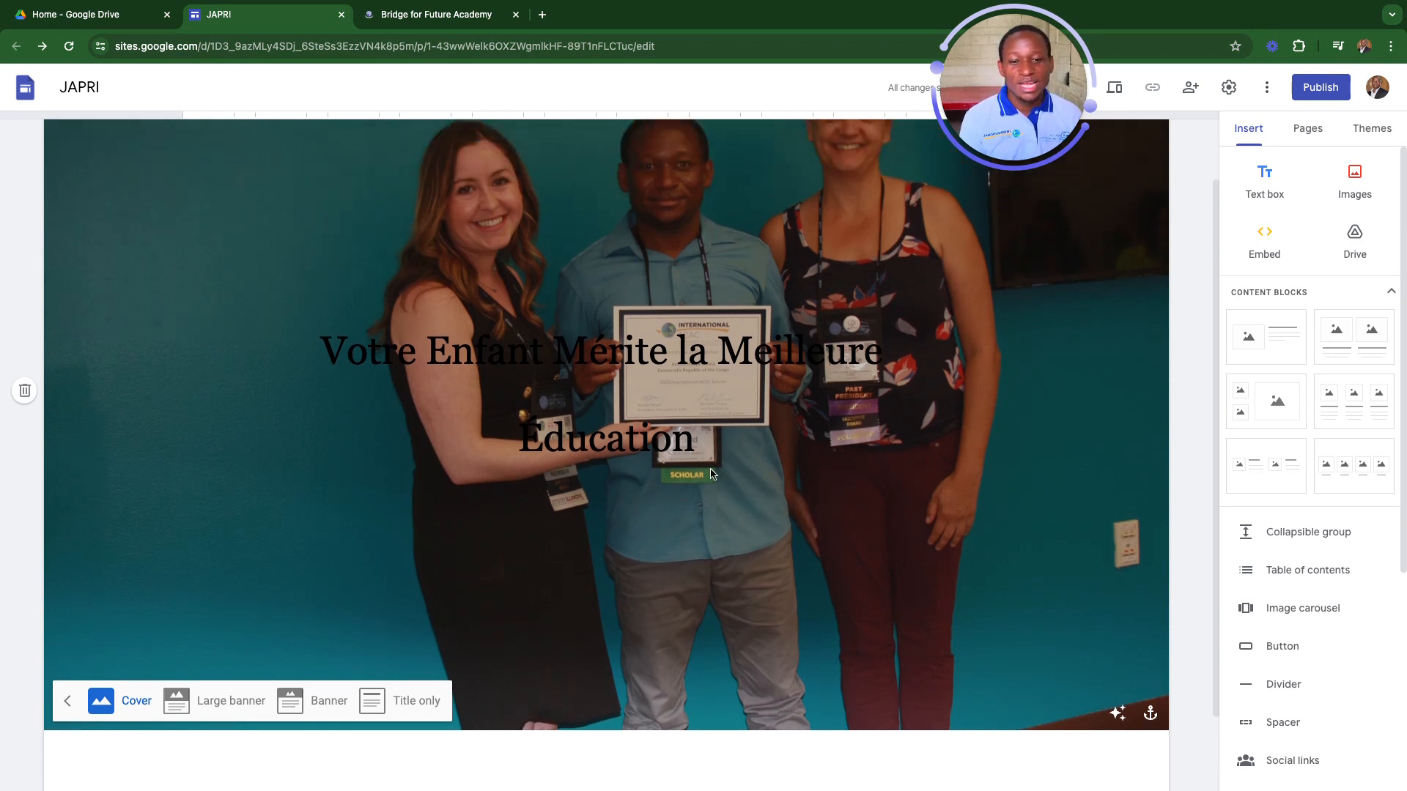
{"action": "scroll", "coordinate": [706, 464], "scroll_direction": "down", "scroll_amount": 2}
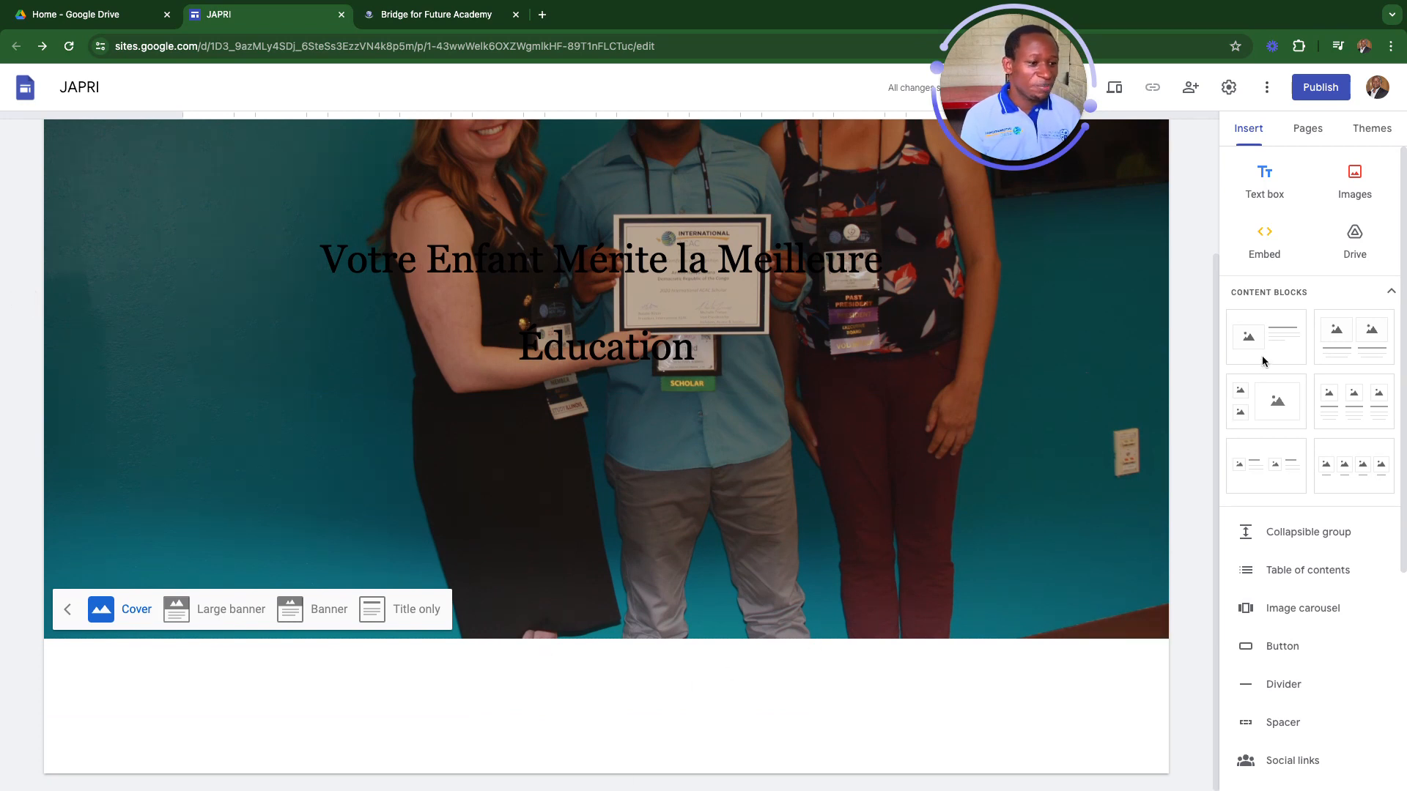
{"action": "scroll", "coordinate": [566, 487], "scroll_direction": "up", "scroll_amount": 2}
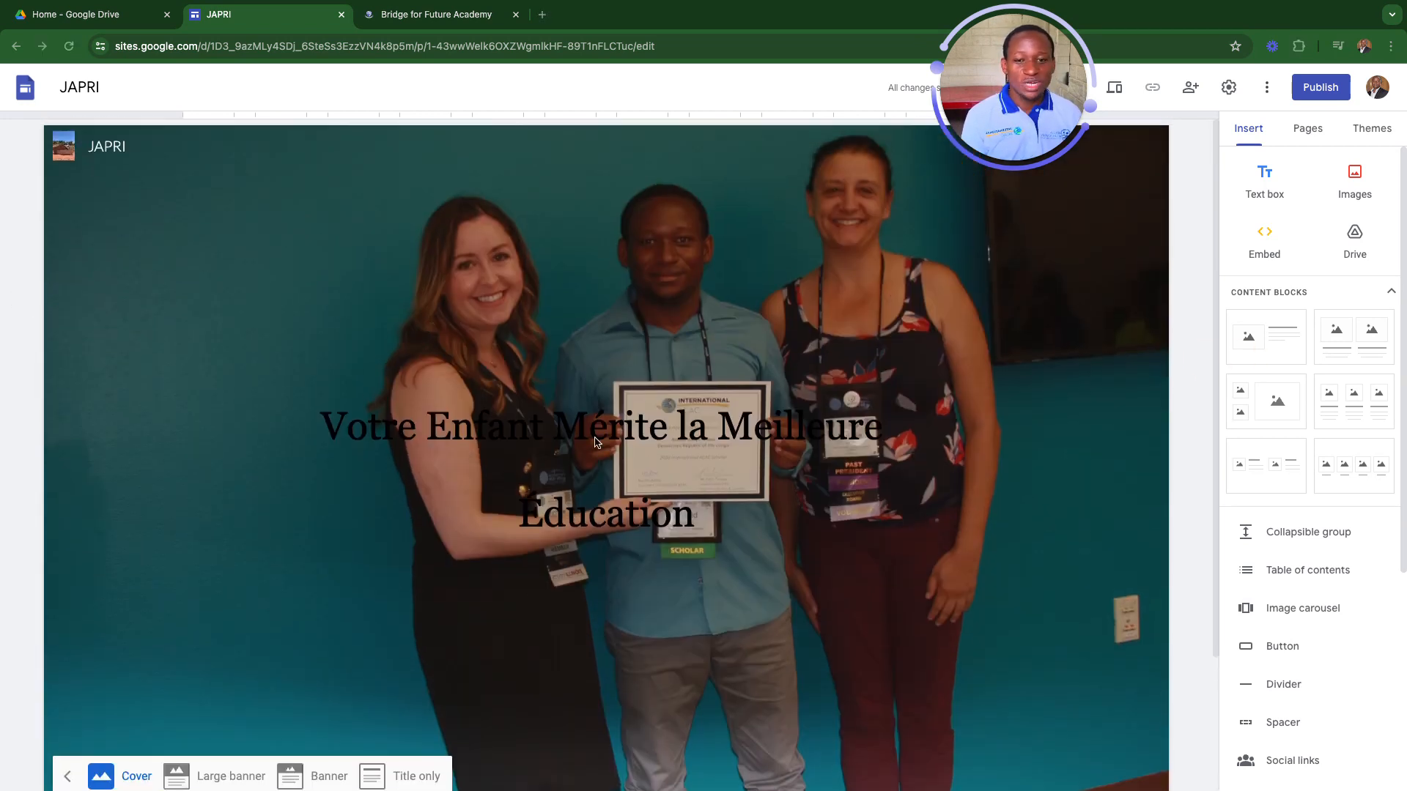
{"action": "scroll", "coordinate": [709, 326], "scroll_direction": "down", "scroll_amount": 1}
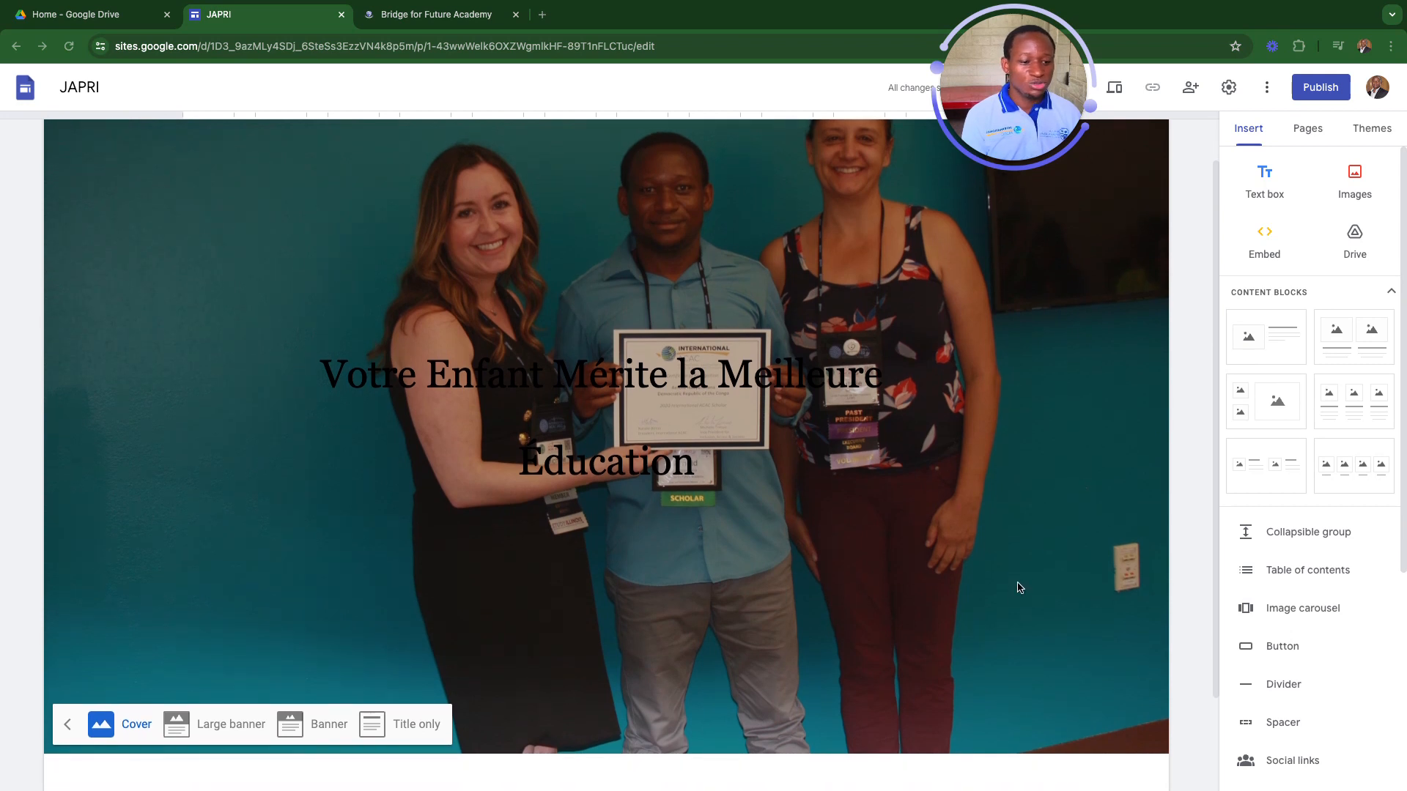
- Remove the readability adjustment from the header image, reapplying it once to compare before removing it again
{"action": "scroll", "coordinate": [1004, 697], "scroll_direction": "down", "scroll_amount": 2}
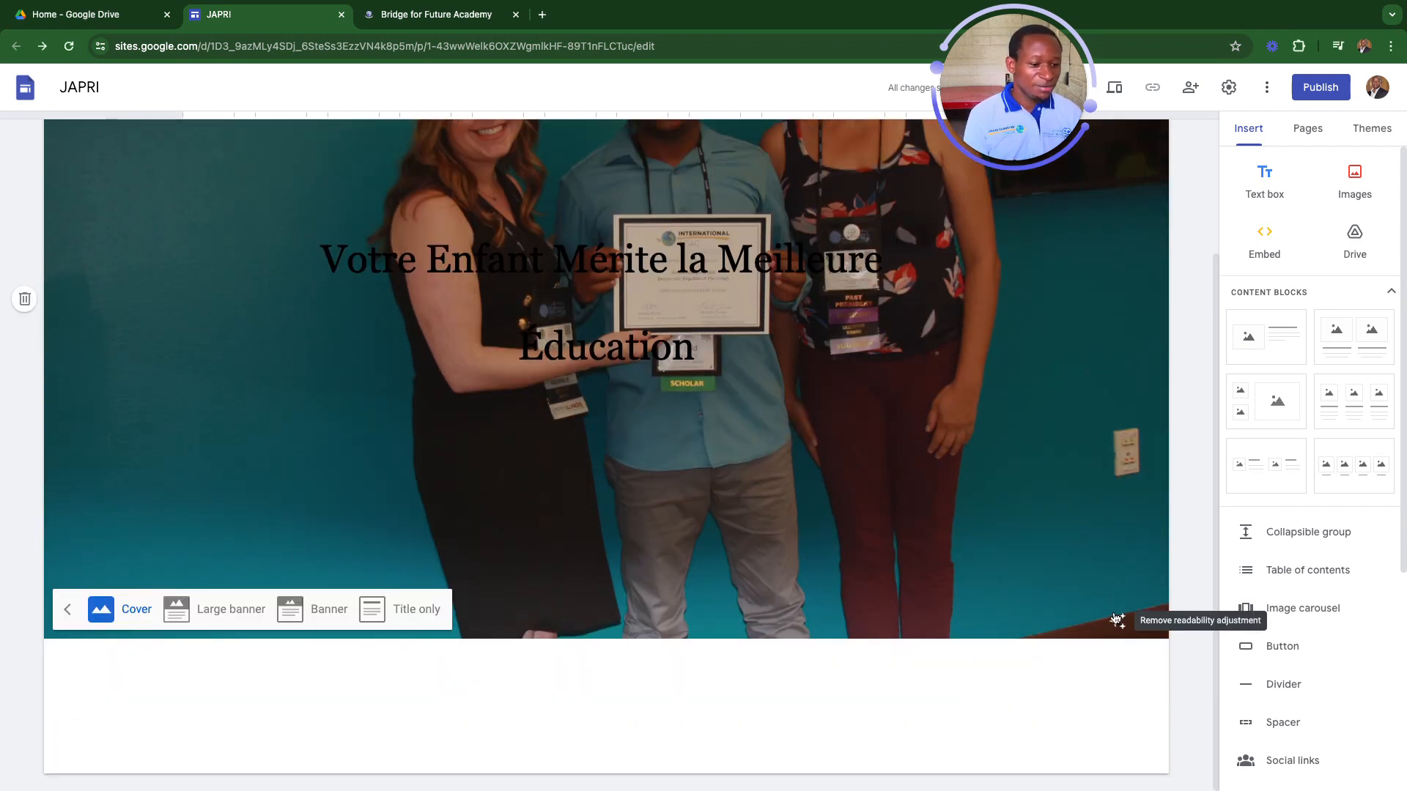
{"action": "left_click", "coordinate": [1116, 622]}
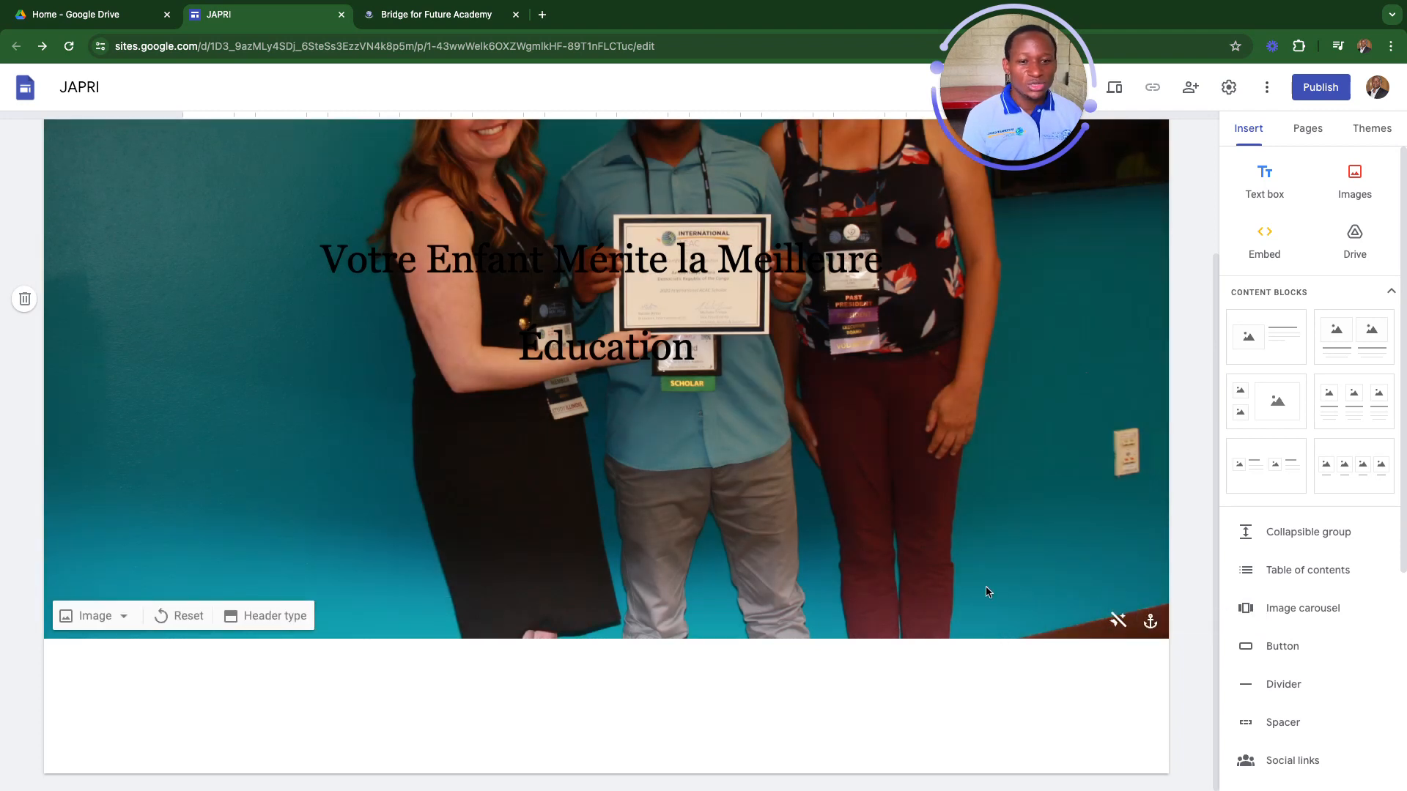
{"action": "scroll", "coordinate": [971, 539], "scroll_direction": "up", "scroll_amount": 2}
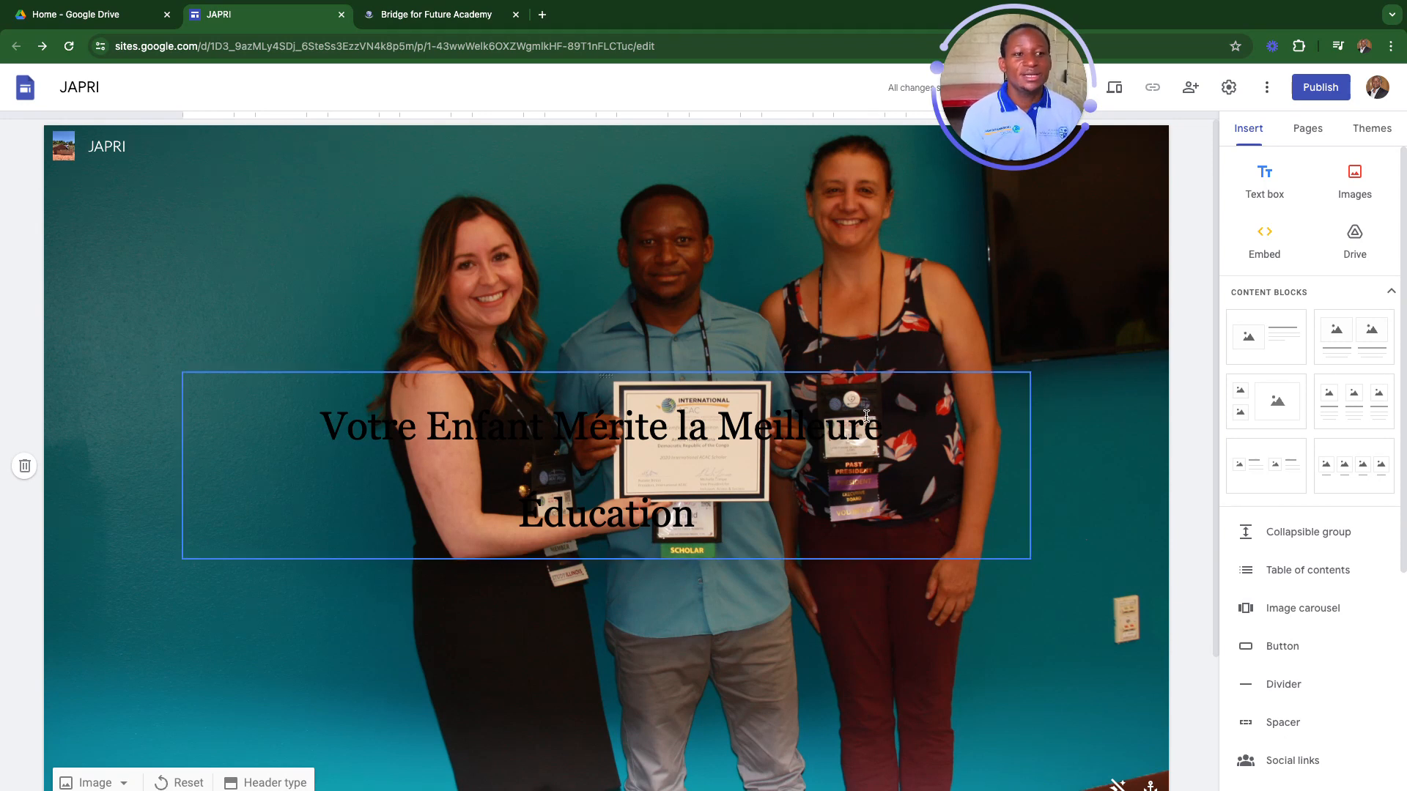
{"action": "scroll", "coordinate": [875, 413], "scroll_direction": "down", "scroll_amount": 3}
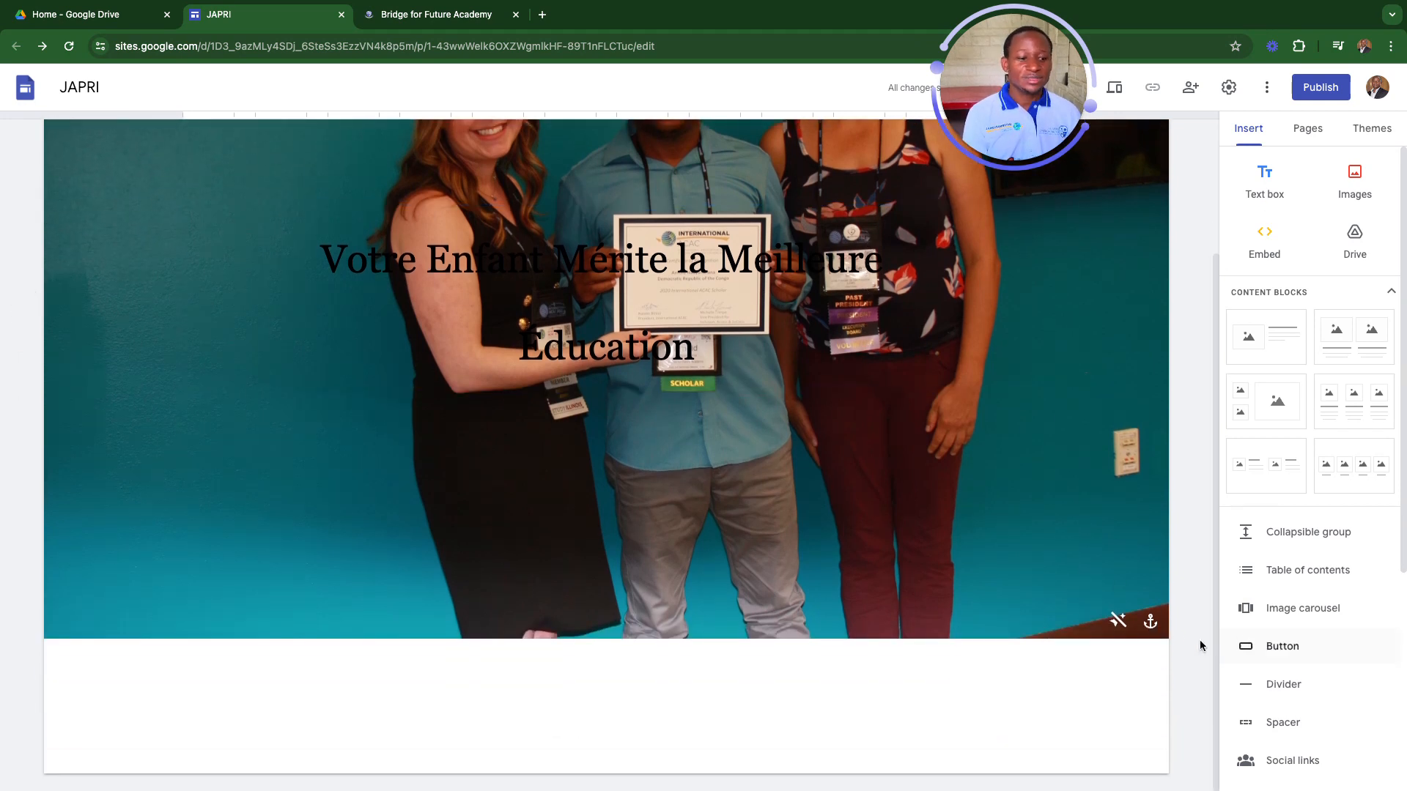
{"action": "left_click", "coordinate": [1119, 622]}
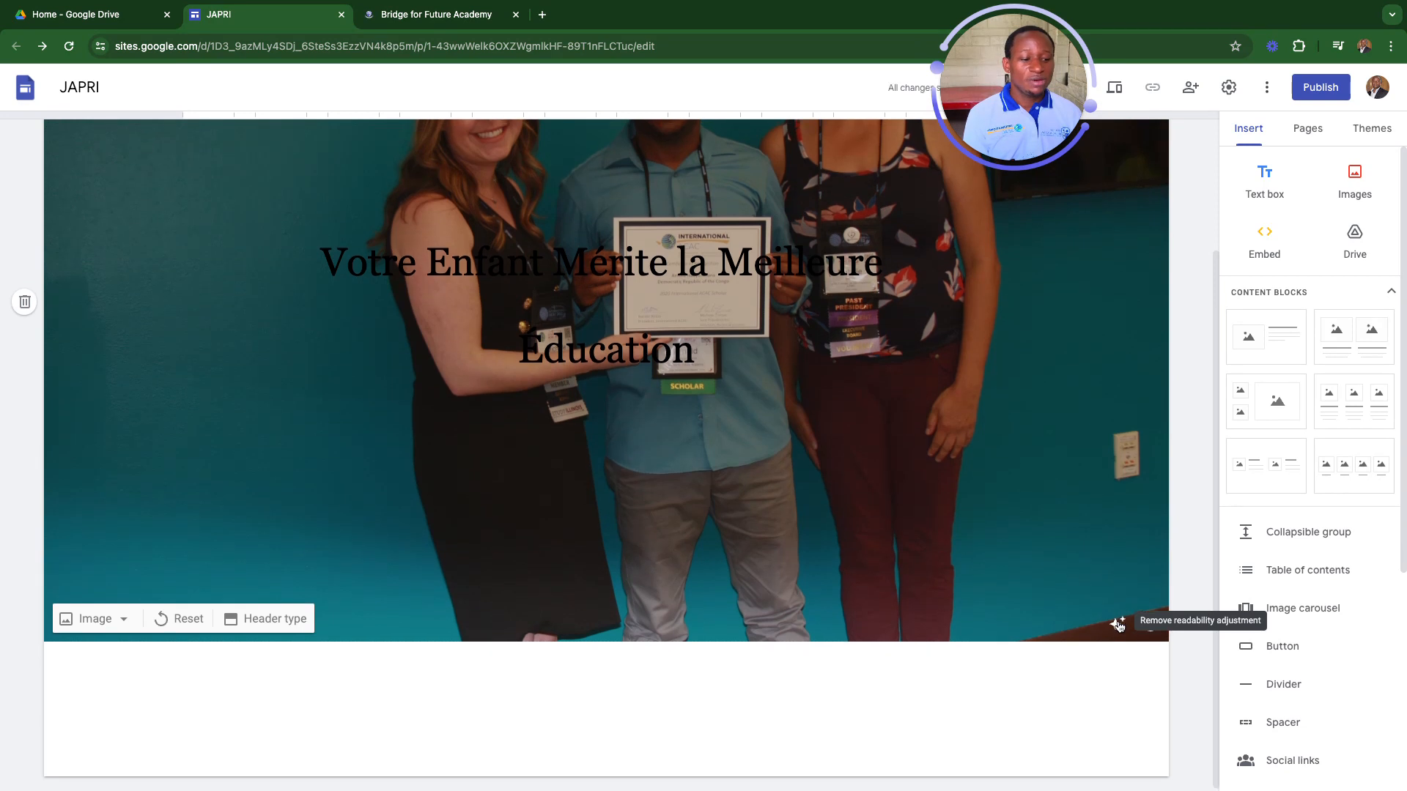
{"action": "left_click", "coordinate": [1116, 622]}
- Try the Top left and Left anchor positions for the header image and anchor it to Top
{"action": "left_click", "coordinate": [1151, 624]}
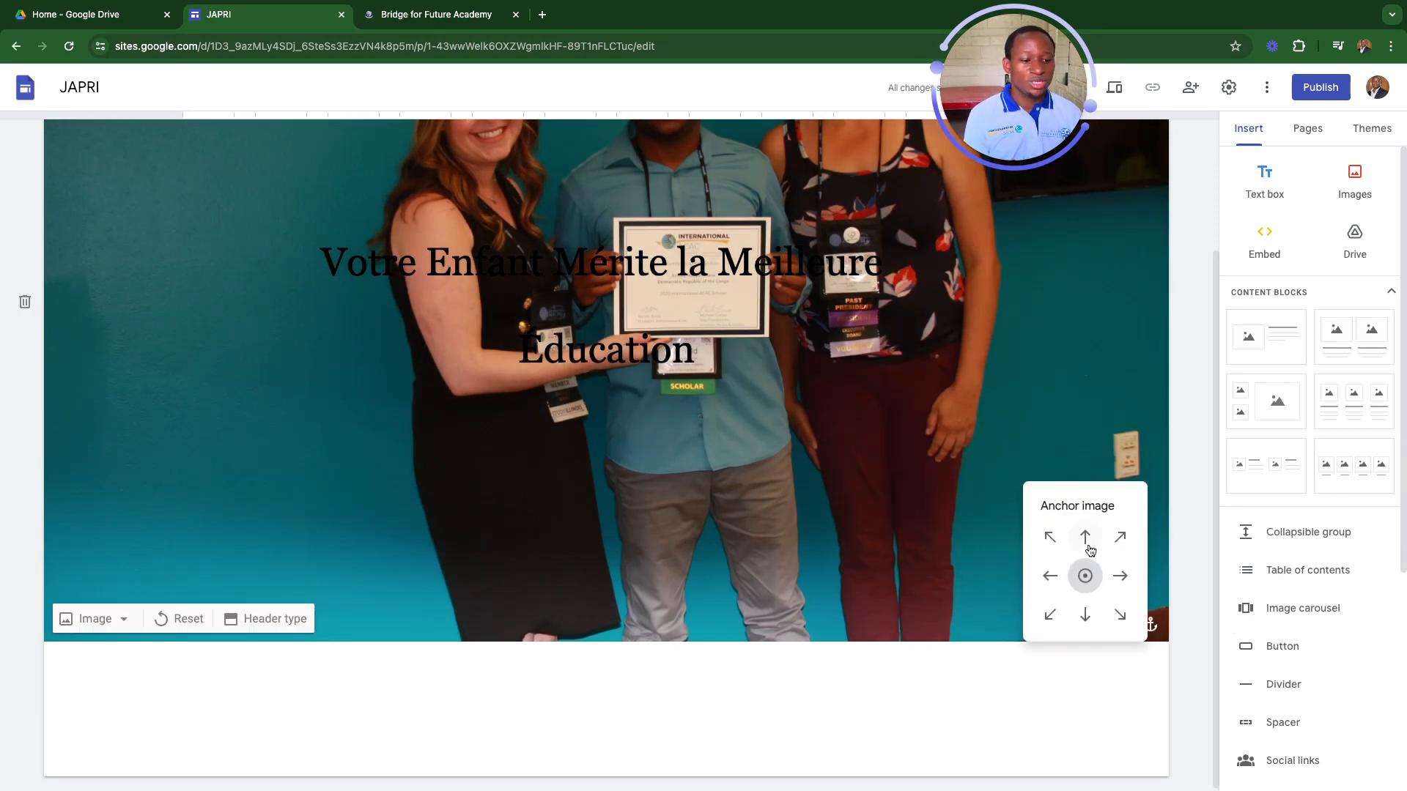
{"action": "left_click", "coordinate": [1047, 480]}
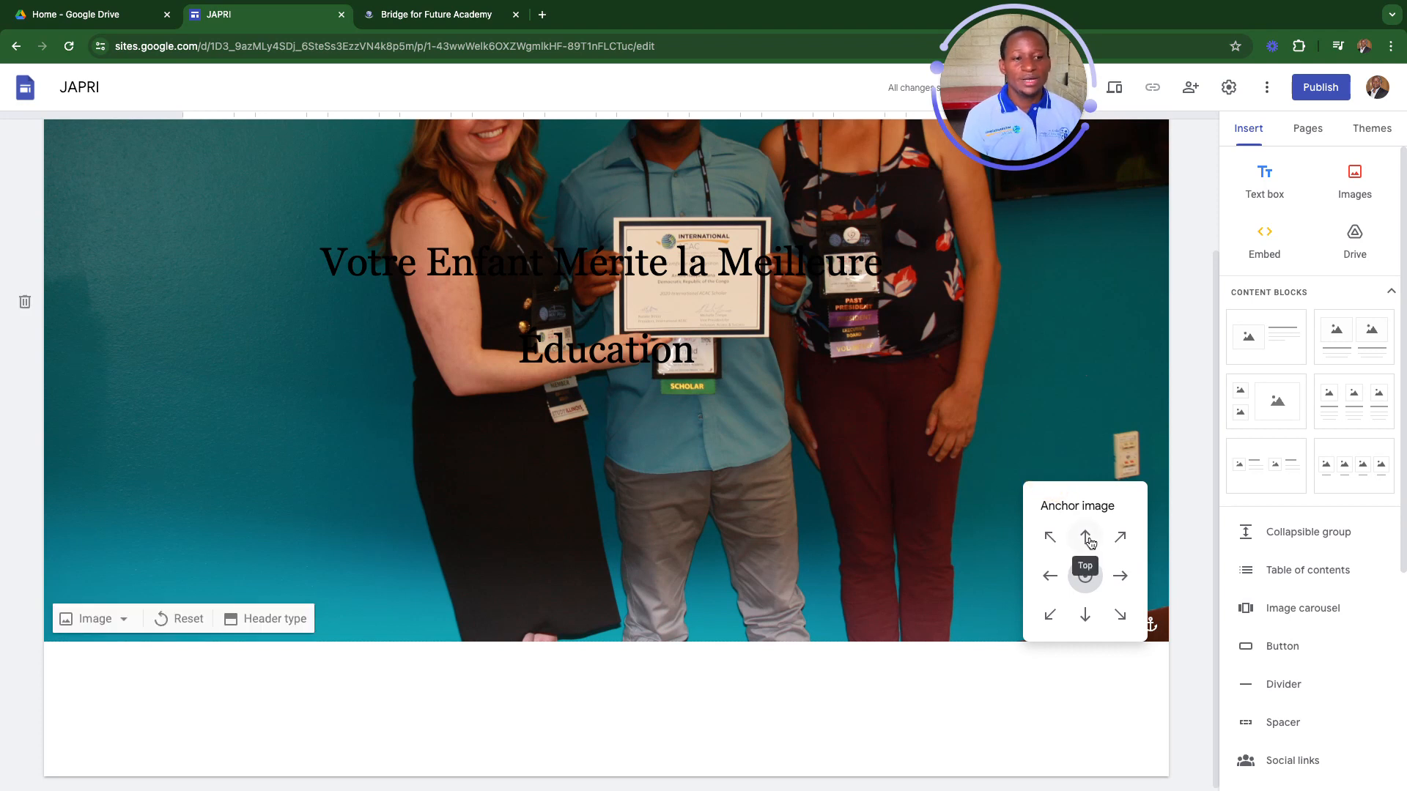
{"action": "left_click", "coordinate": [1086, 539]}
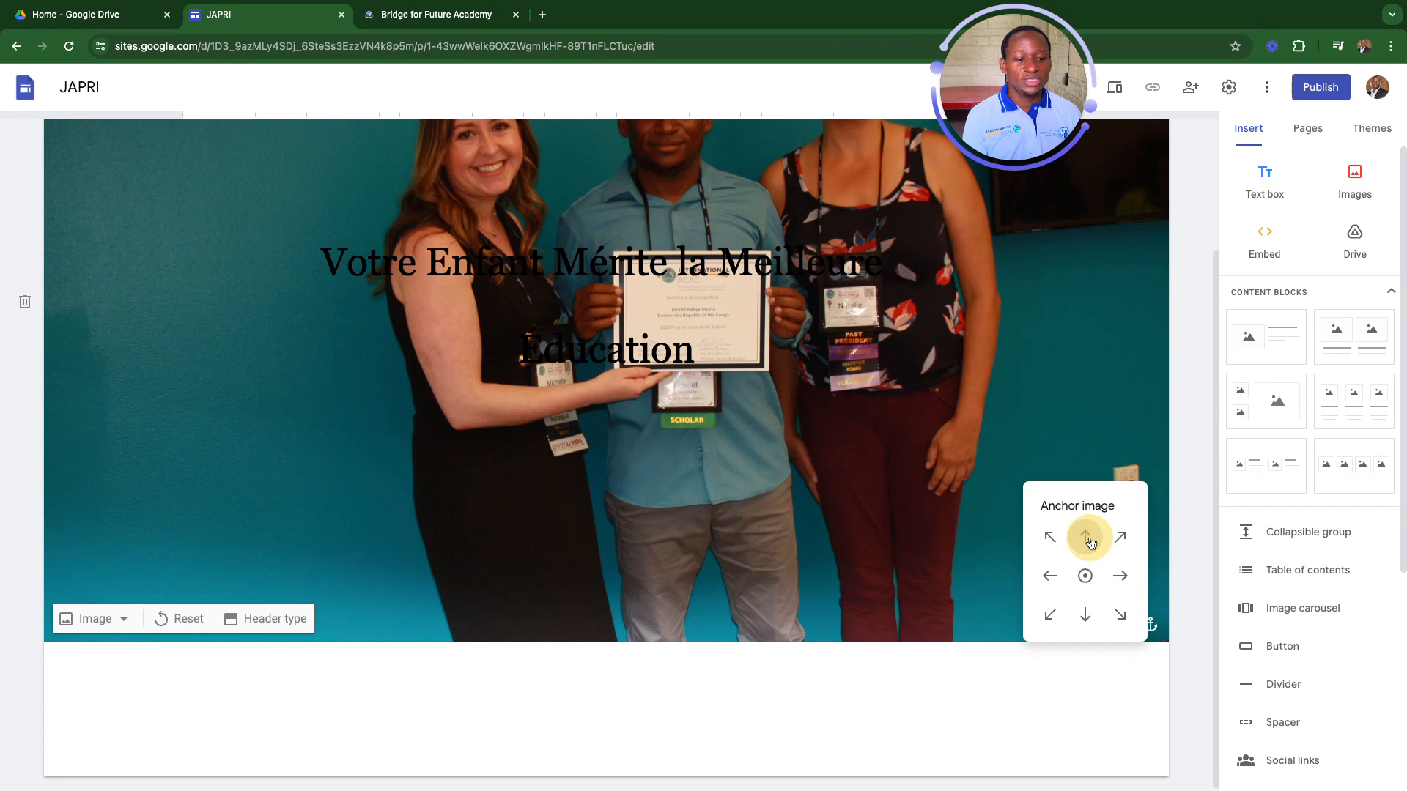
{"action": "left_click", "coordinate": [1050, 537]}
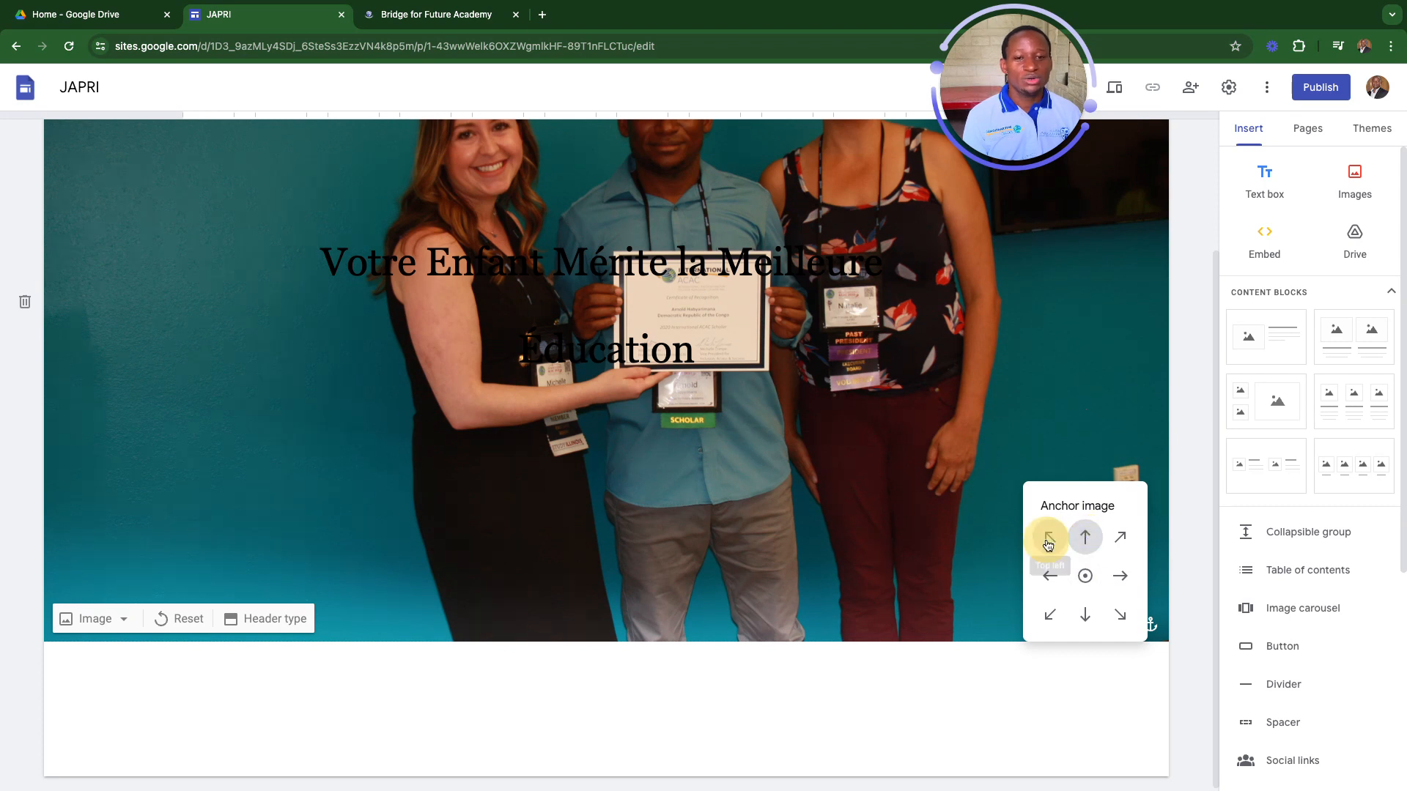
{"action": "left_click", "coordinate": [1051, 537]}
{"action": "left_click", "coordinate": [1050, 537]}
{"action": "left_click", "coordinate": [1058, 579]}
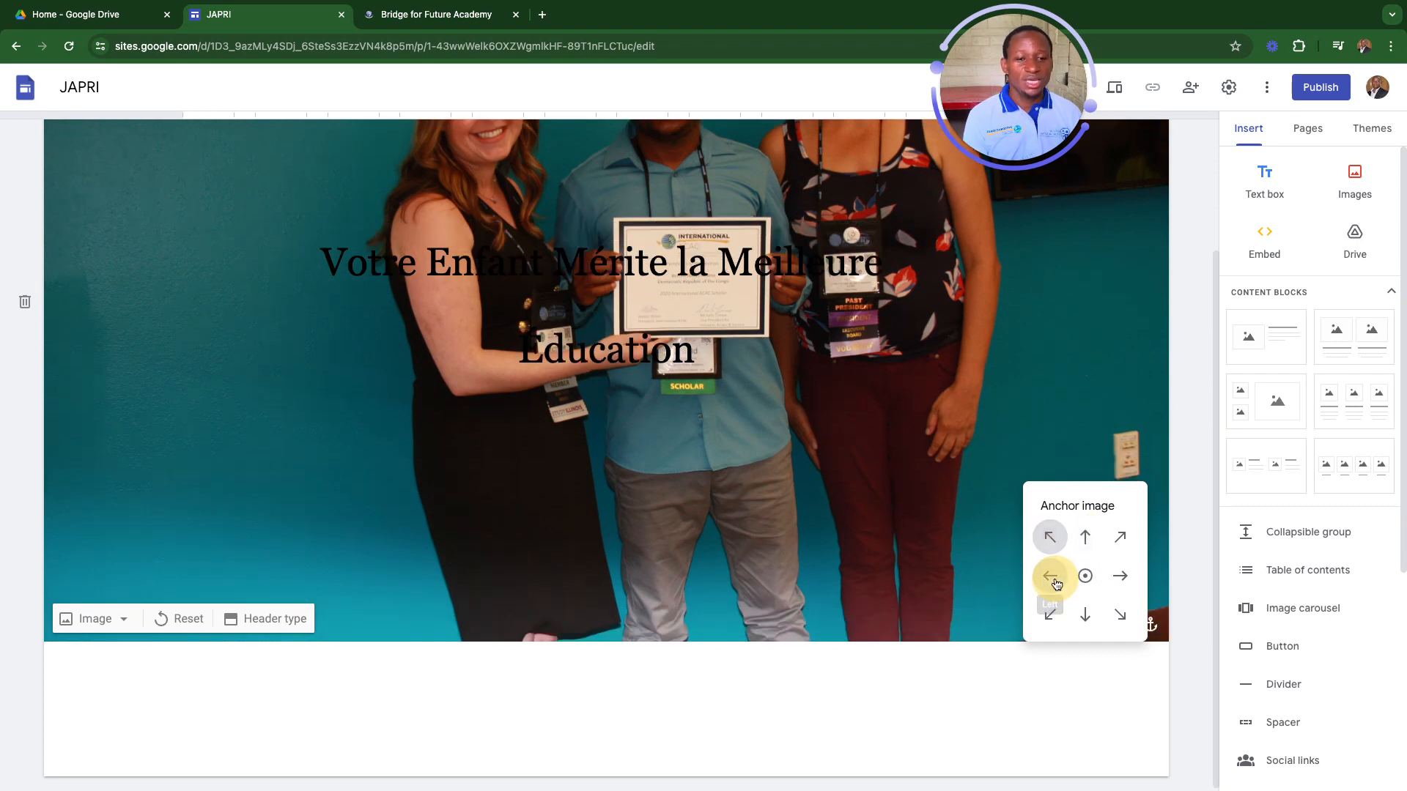
{"action": "left_click", "coordinate": [1086, 538]}
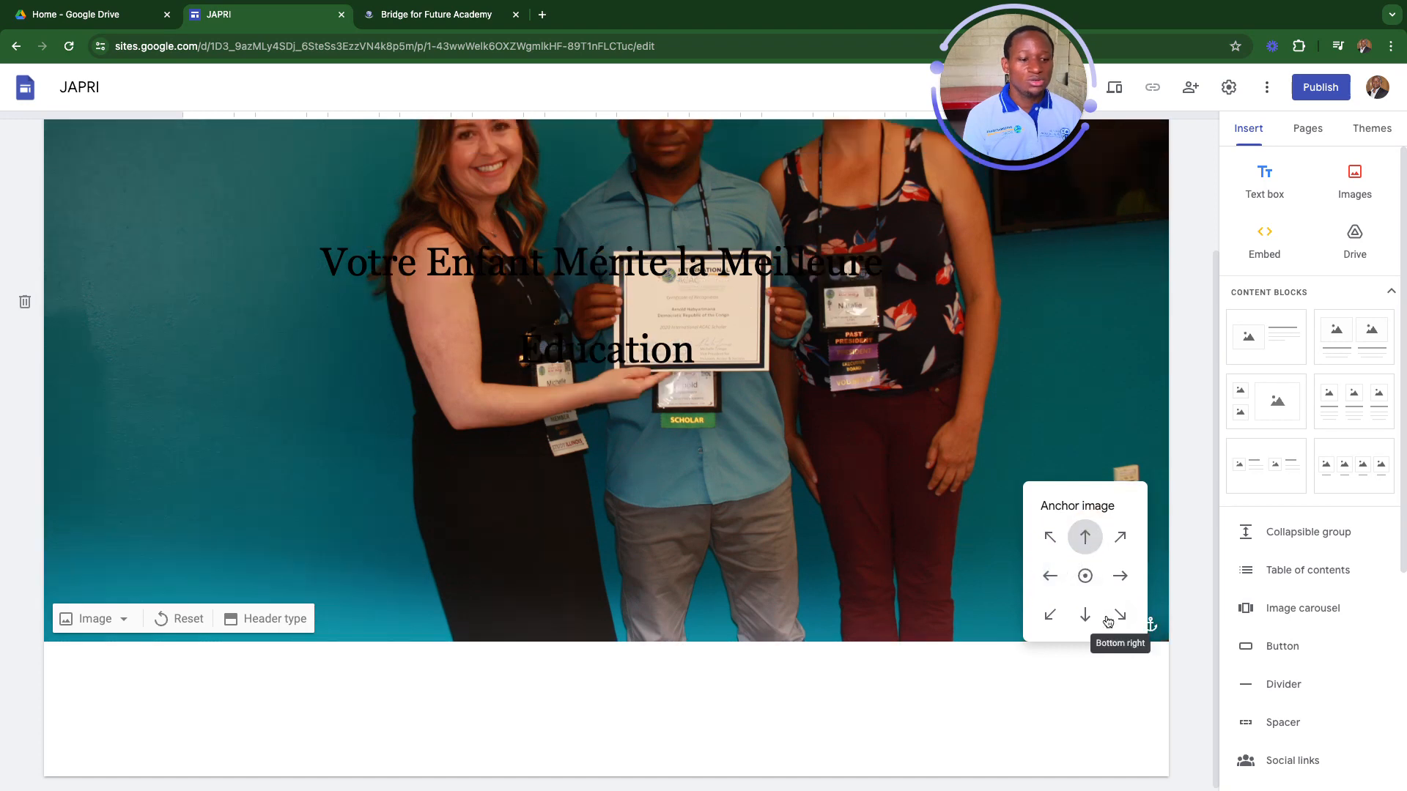
- Compare the Bottom, Right, Bottom right and Centre anchors for the header image and return it to Top
{"action": "left_click", "coordinate": [1085, 614]}
{"action": "left_click", "coordinate": [1125, 577]}
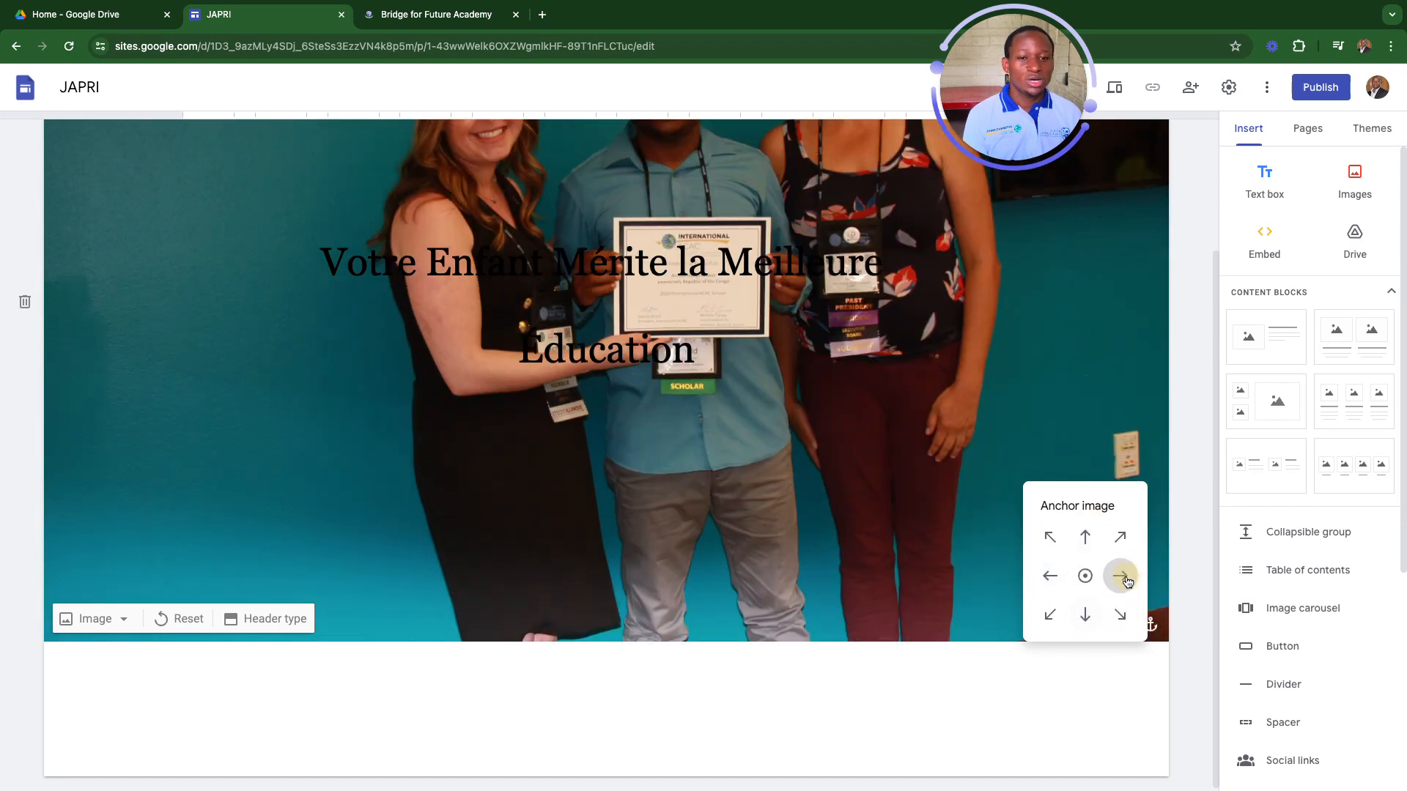
{"action": "left_click", "coordinate": [1121, 615]}
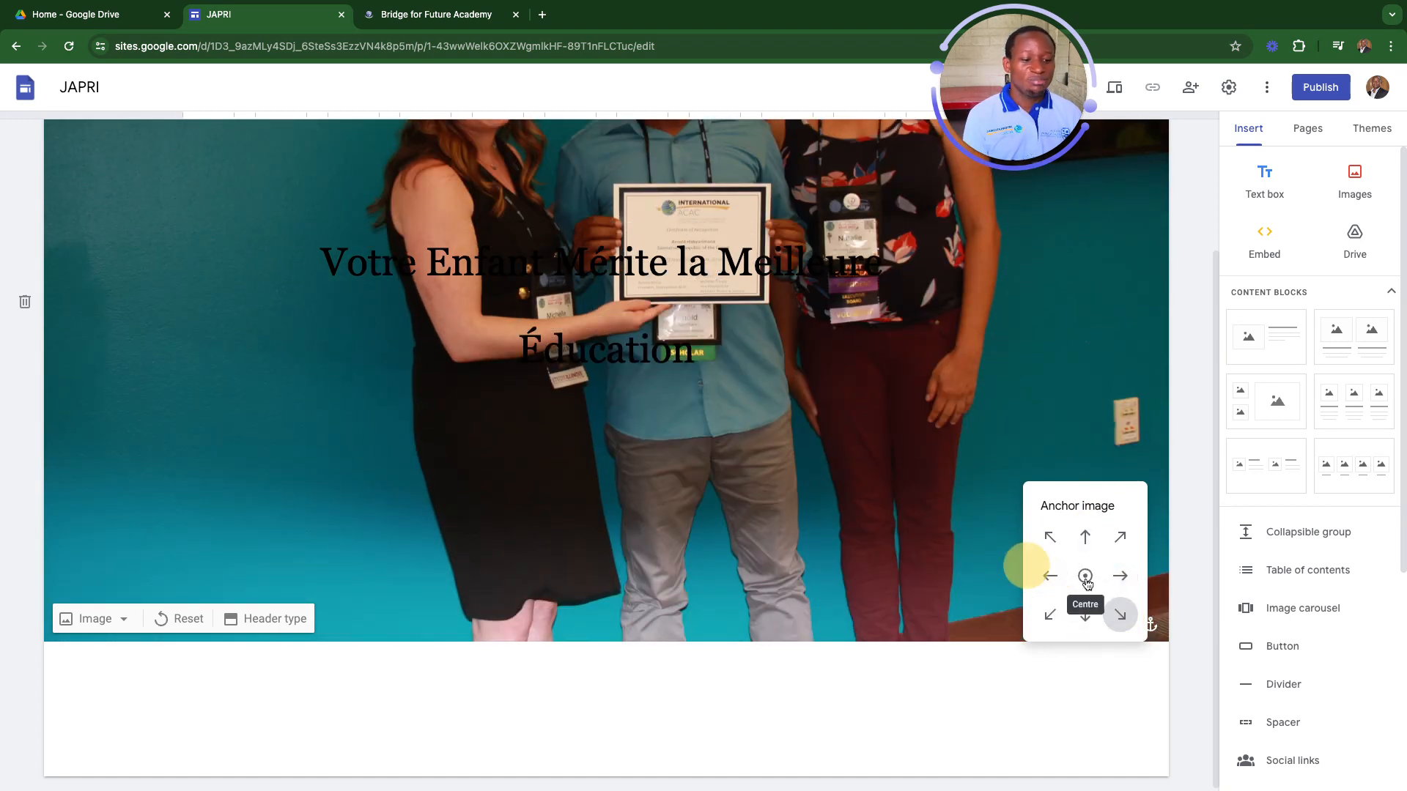
{"action": "left_click", "coordinate": [1086, 576]}
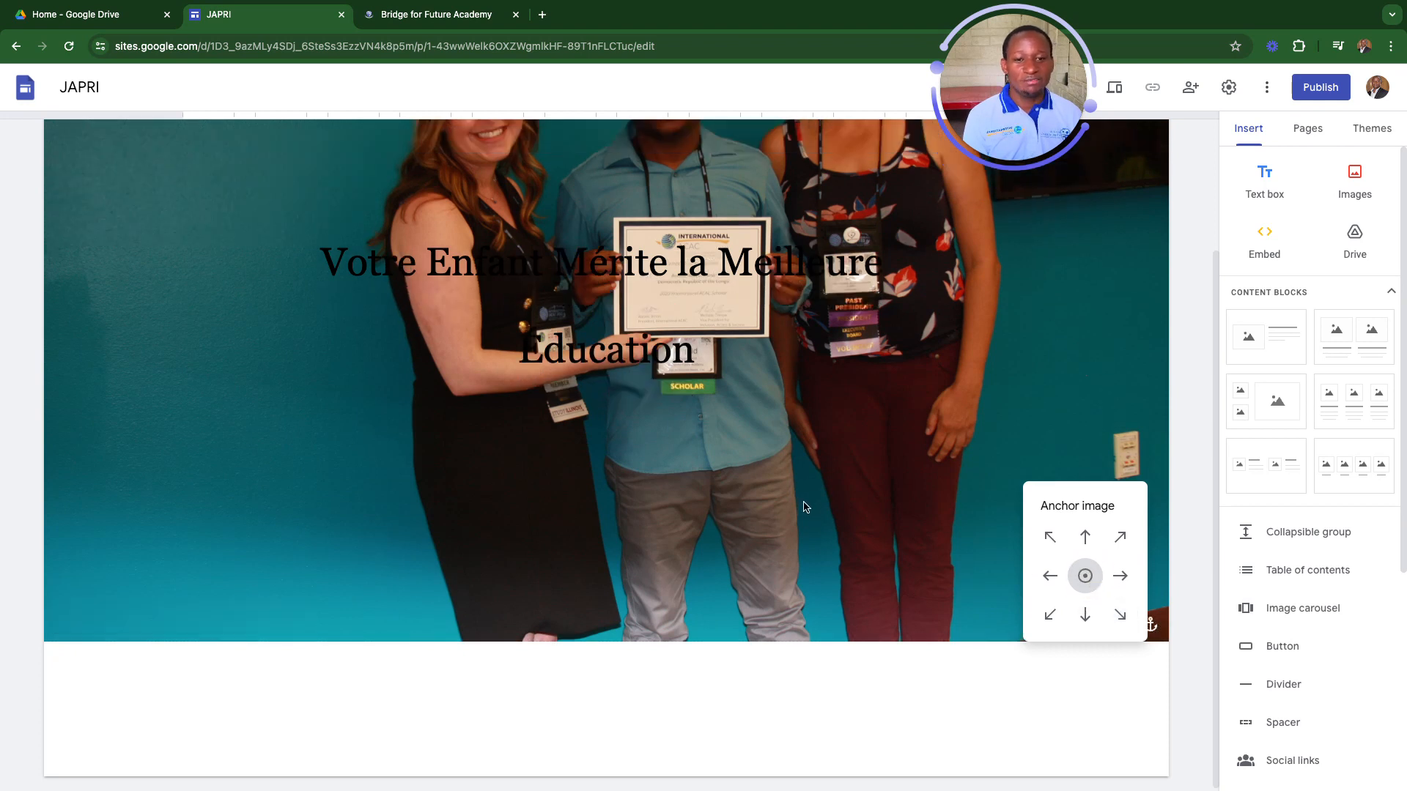
{"action": "left_click", "coordinate": [1085, 538]}
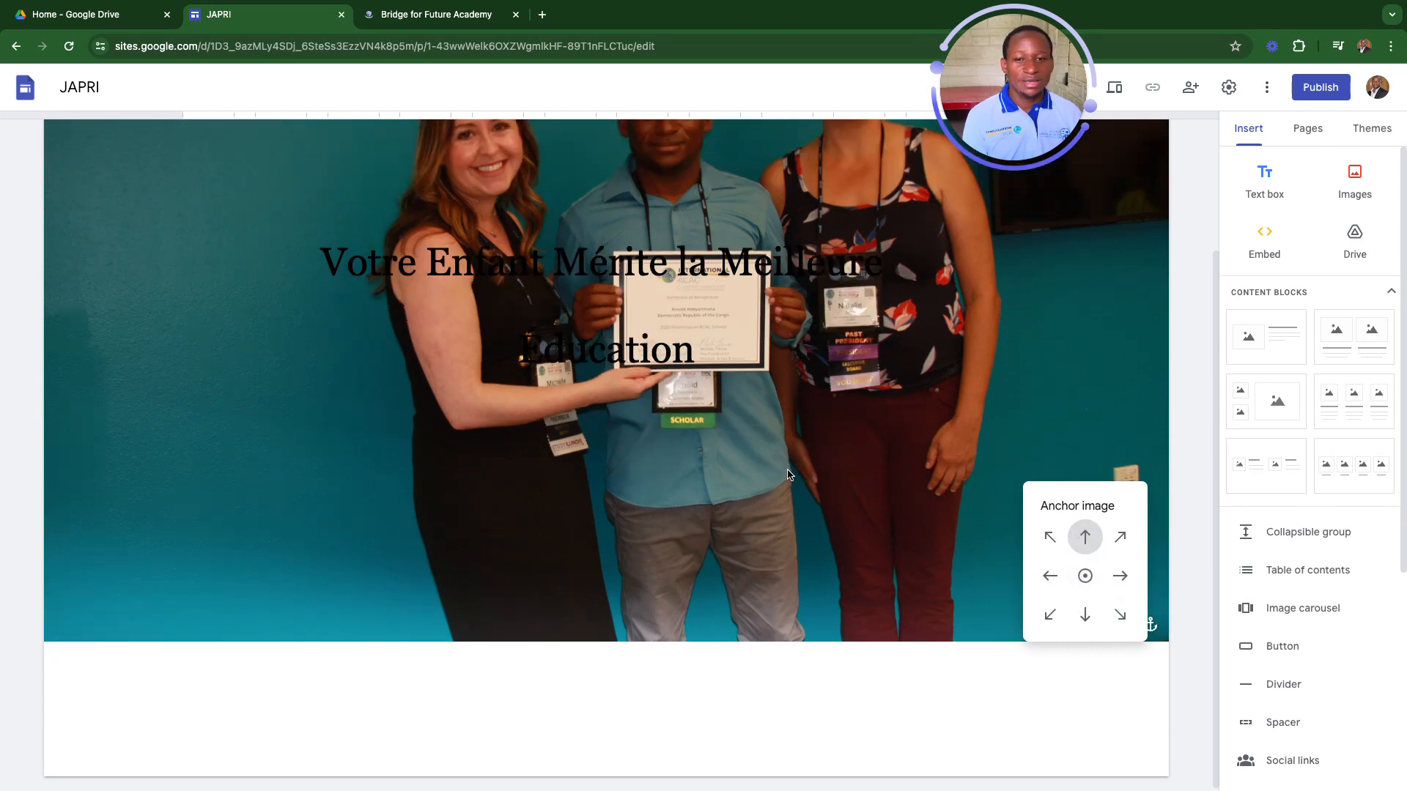
{"action": "left_click", "coordinate": [1085, 616]}
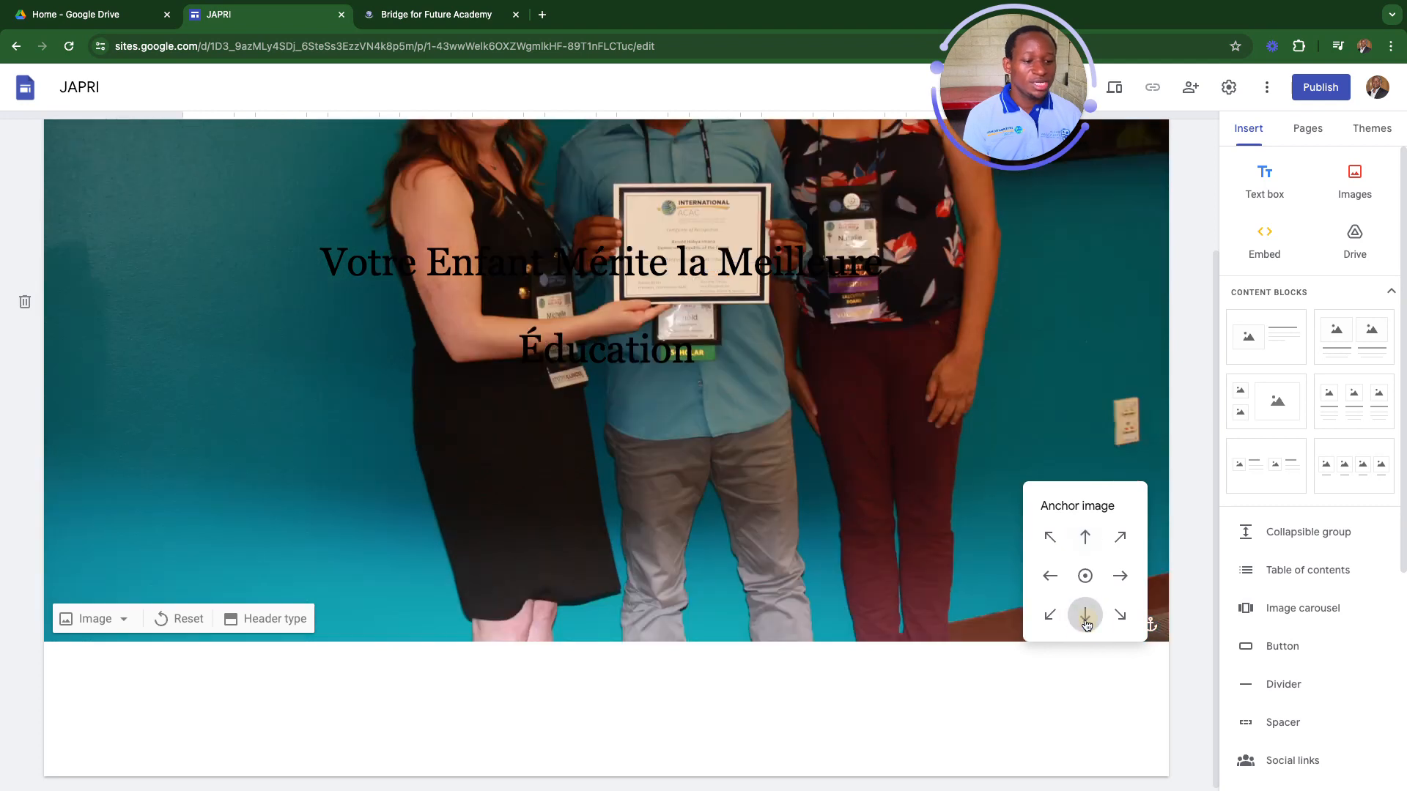
{"action": "left_click", "coordinate": [1083, 537]}
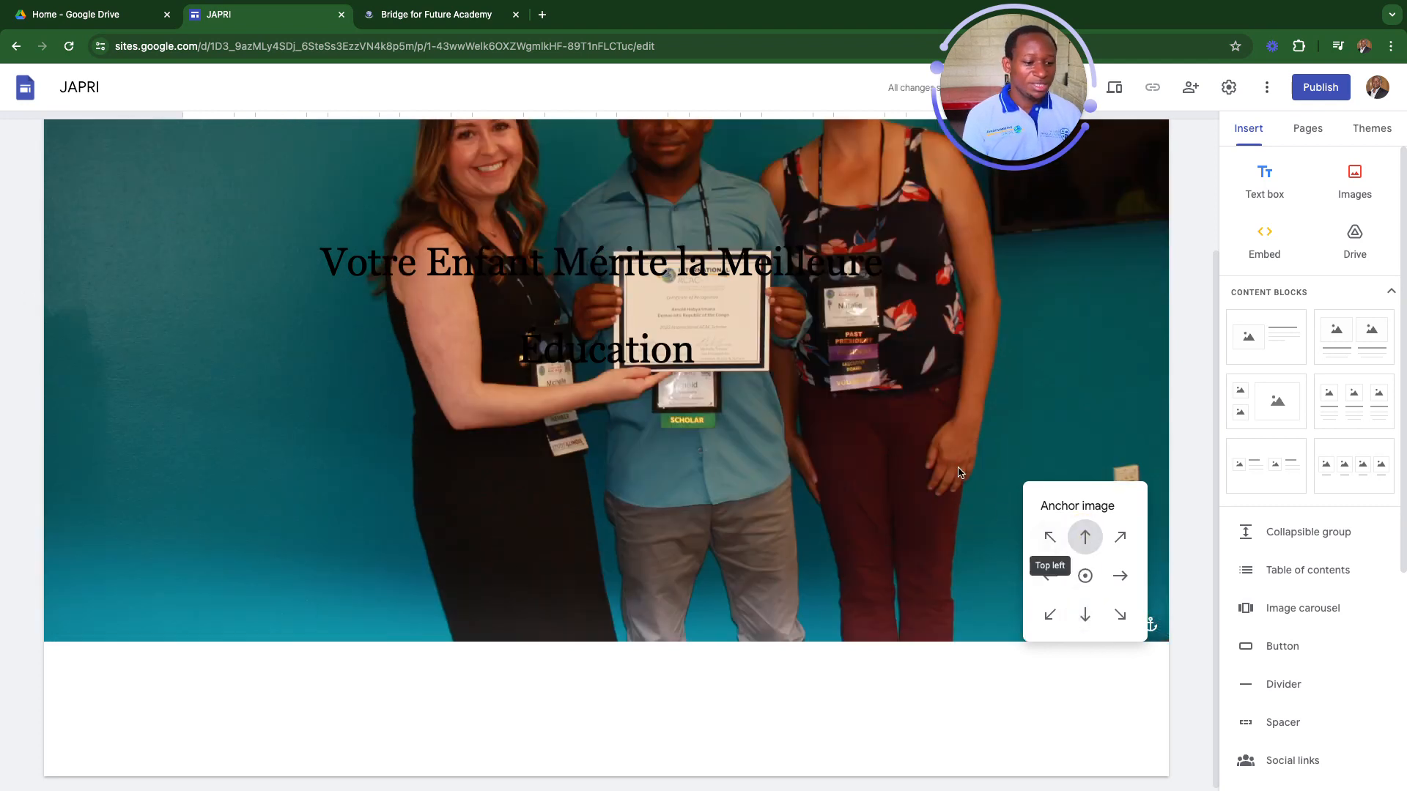
- Adjust the header image for readability once more and remove that adjustment again
{"action": "scroll", "coordinate": [1105, 629], "scroll_direction": "up", "scroll_amount": 2}
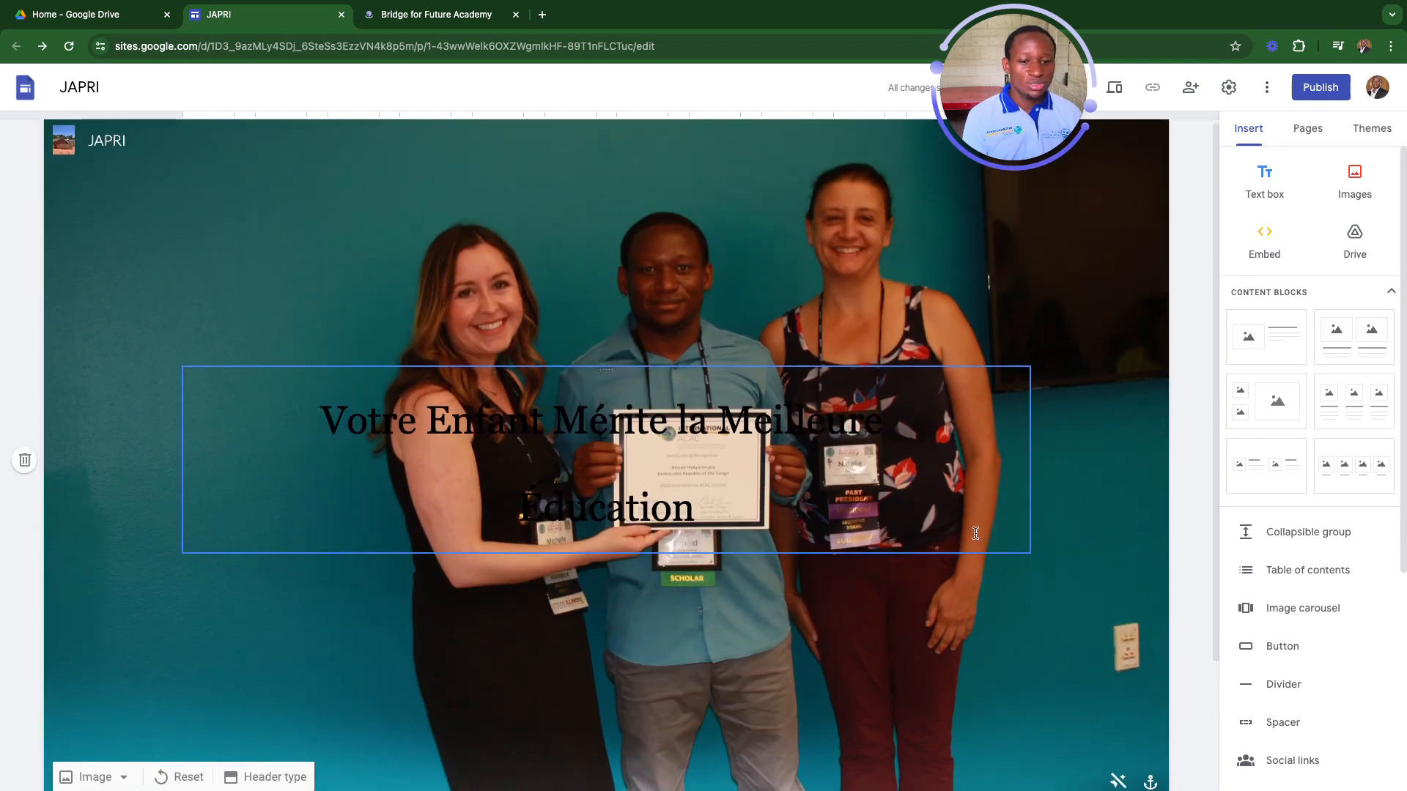
{"action": "left_click", "coordinate": [1118, 736]}
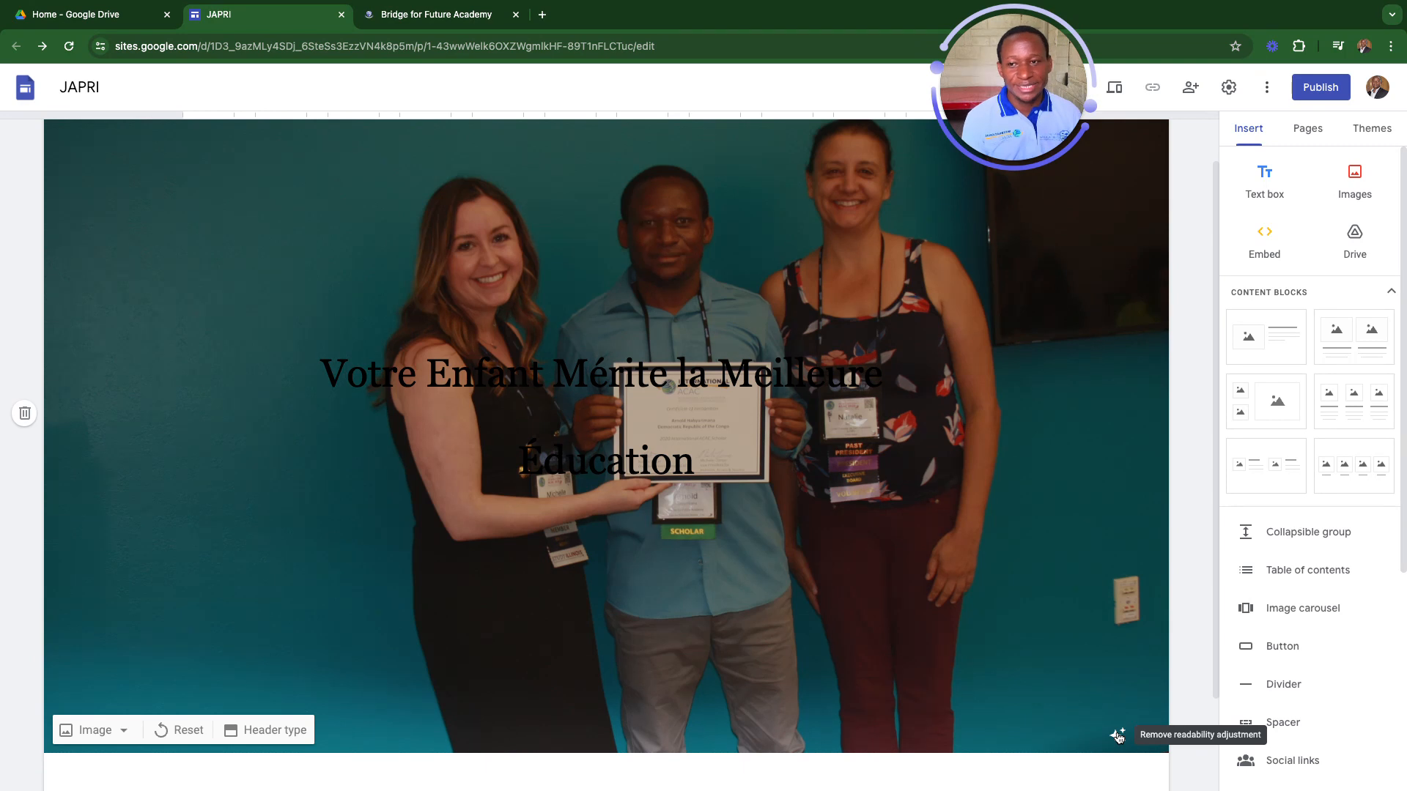
{"action": "left_click", "coordinate": [1121, 736]}
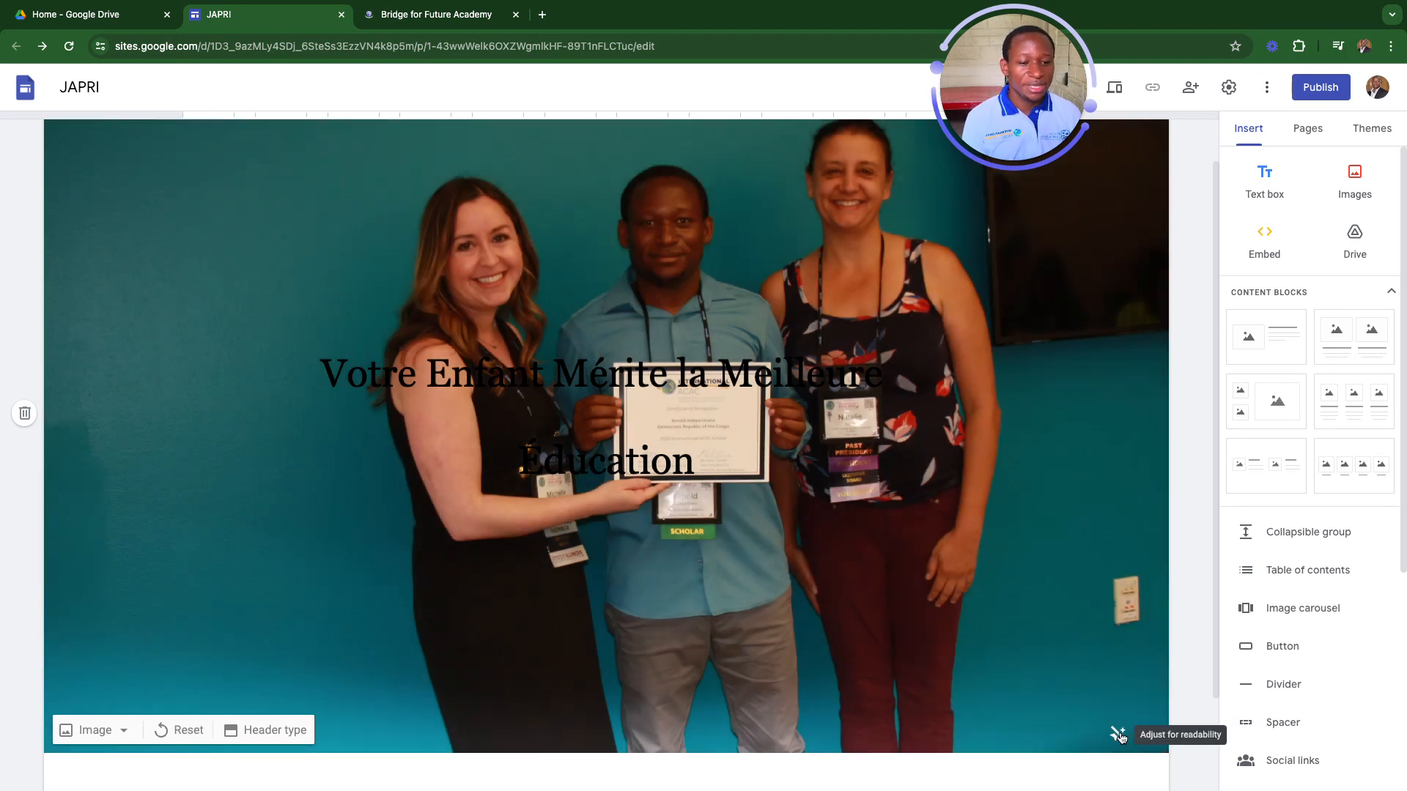
{"action": "scroll", "coordinate": [971, 618], "scroll_direction": "down", "scroll_amount": 2}
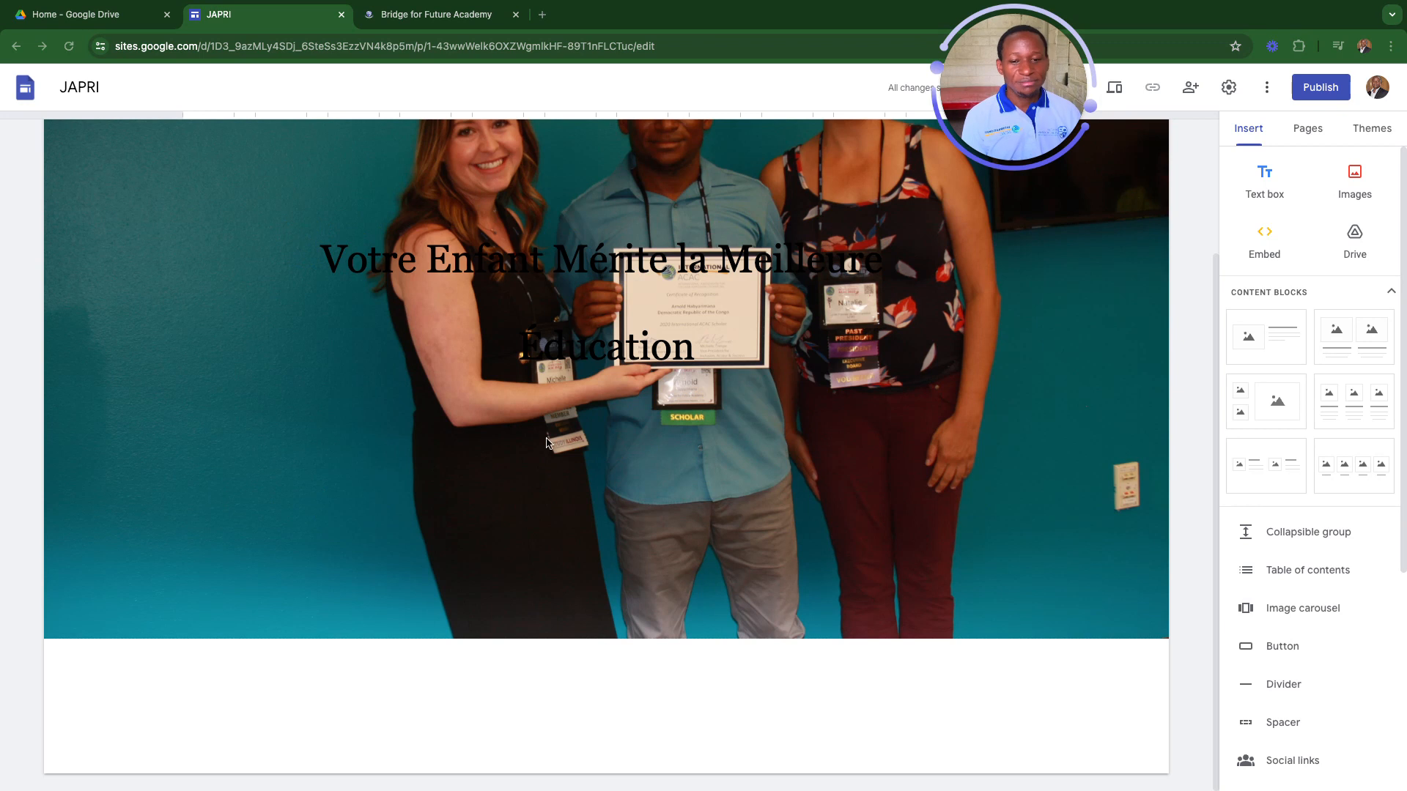
{"action": "scroll", "coordinate": [641, 586], "scroll_direction": "up", "scroll_amount": 1}
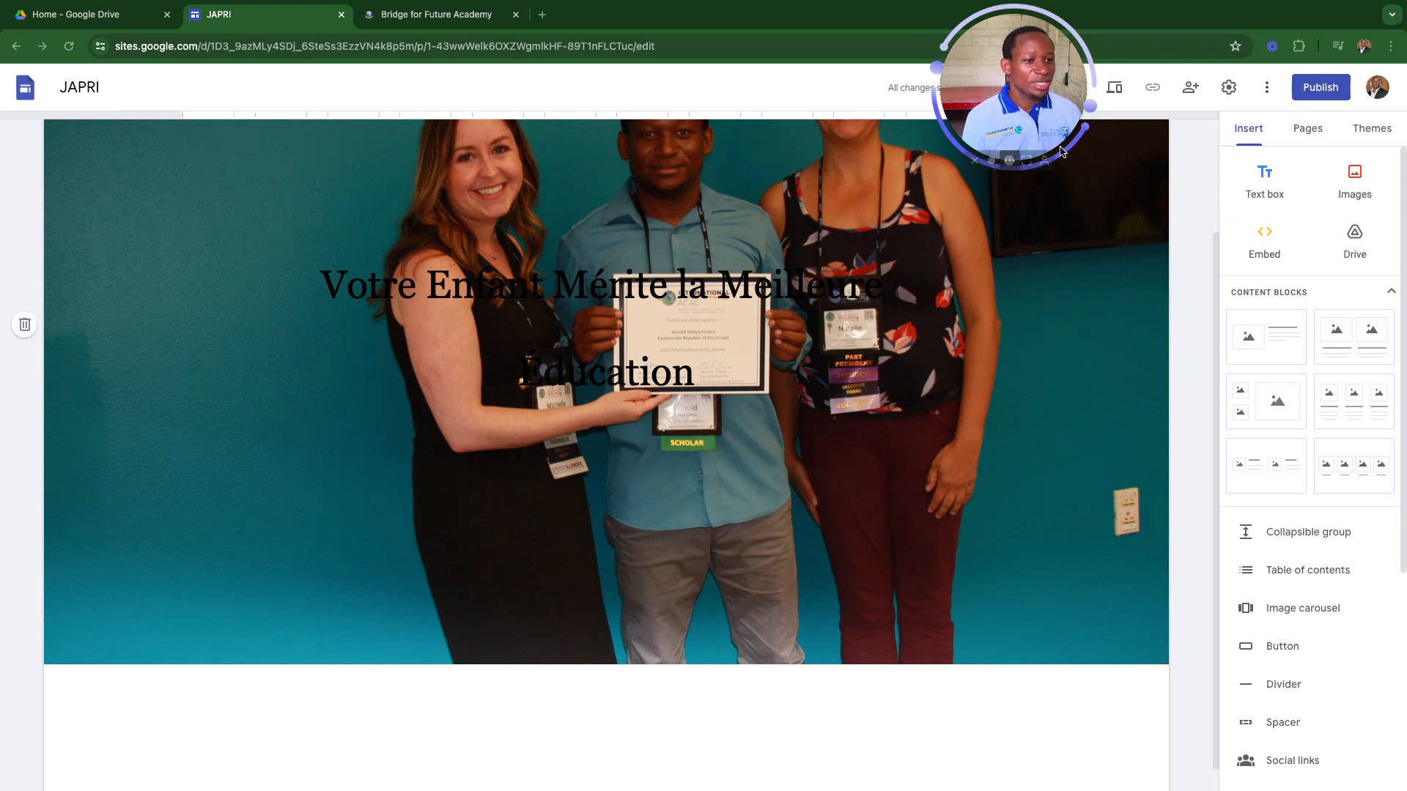
{"action": "left_click_drag", "start_coordinate": [1006, 124], "coordinate": [160, 681]}
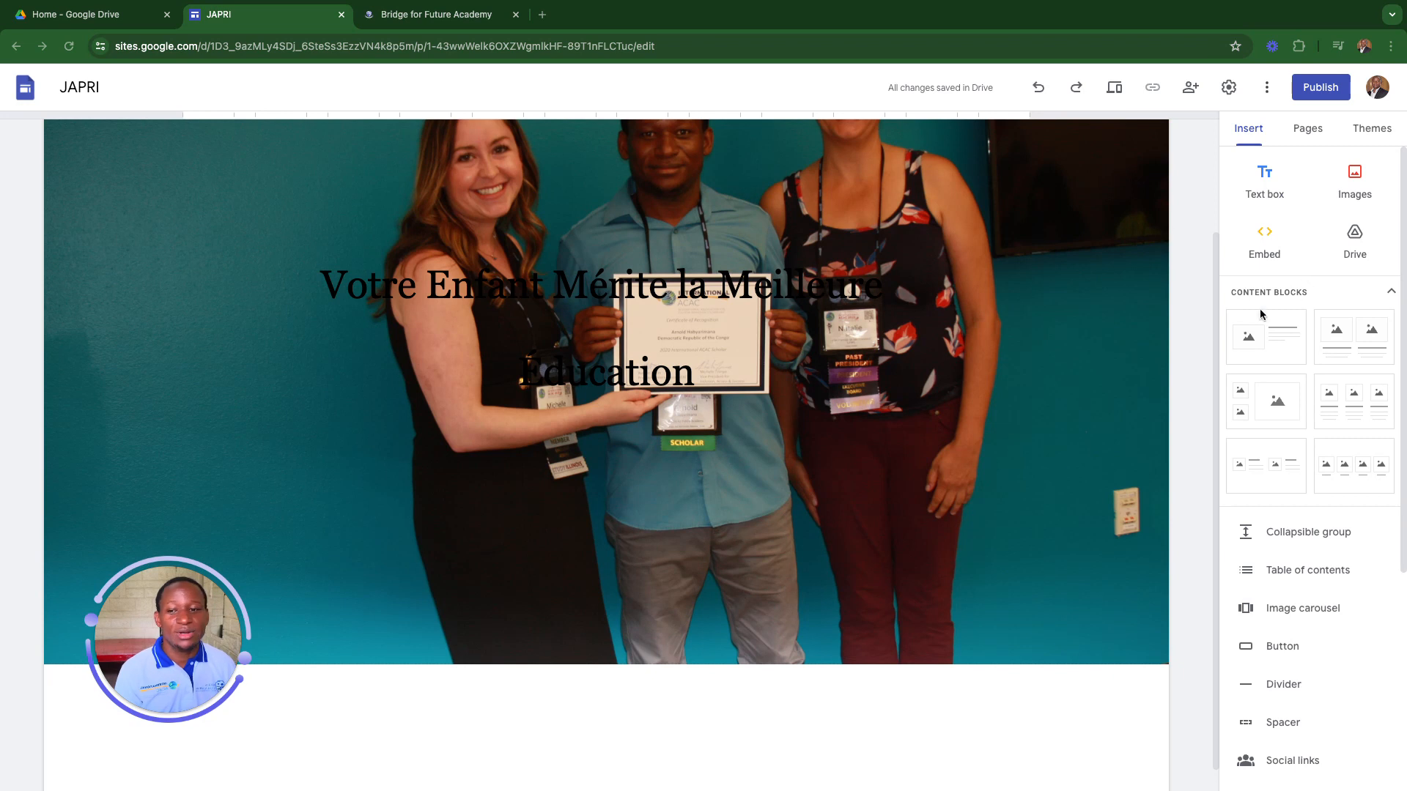
{"action": "scroll", "coordinate": [1017, 360], "scroll_direction": "down", "scroll_amount": 1}
{"action": "scroll", "coordinate": [1017, 360], "scroll_direction": "up", "scroll_amount": 2}
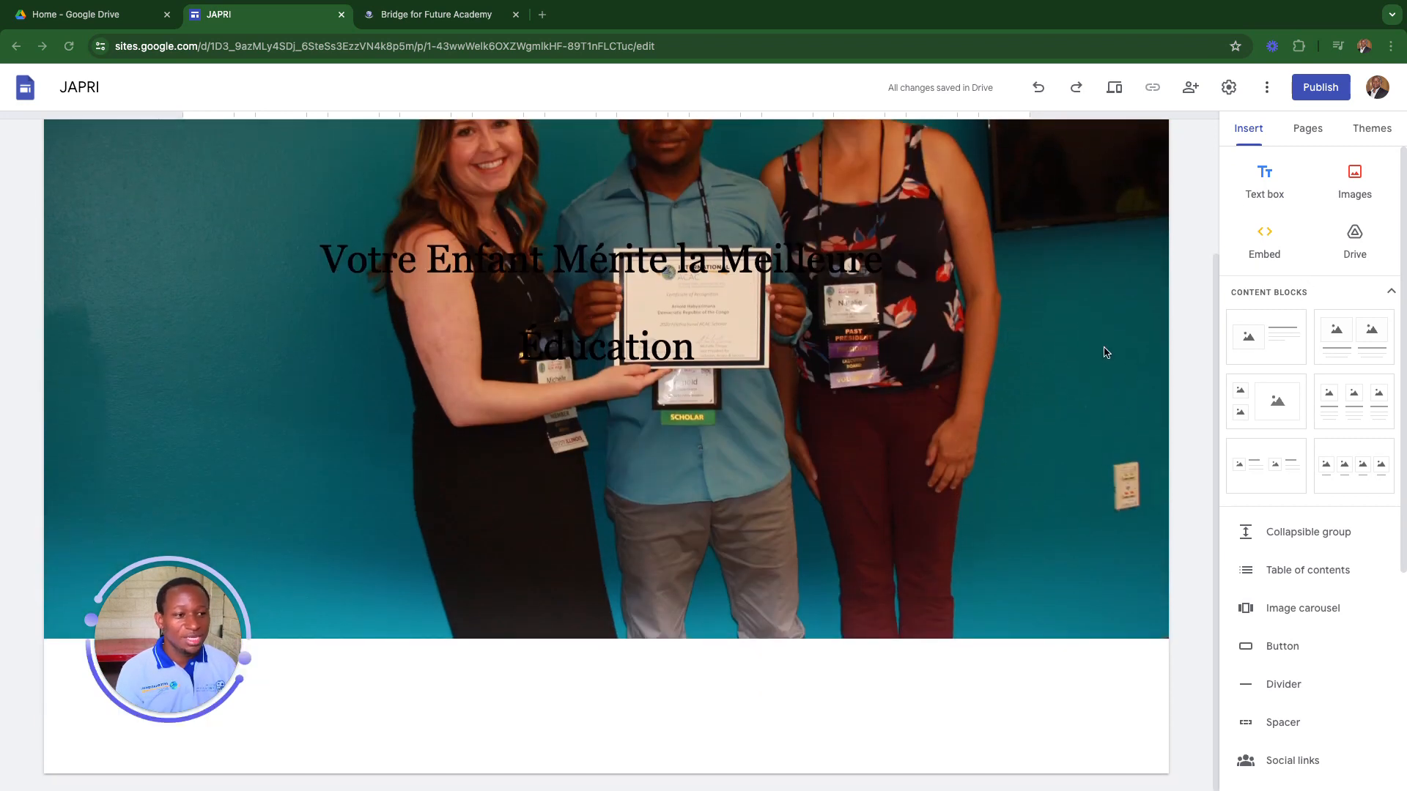
{"action": "scroll", "coordinate": [942, 357], "scroll_direction": "up", "scroll_amount": 1}
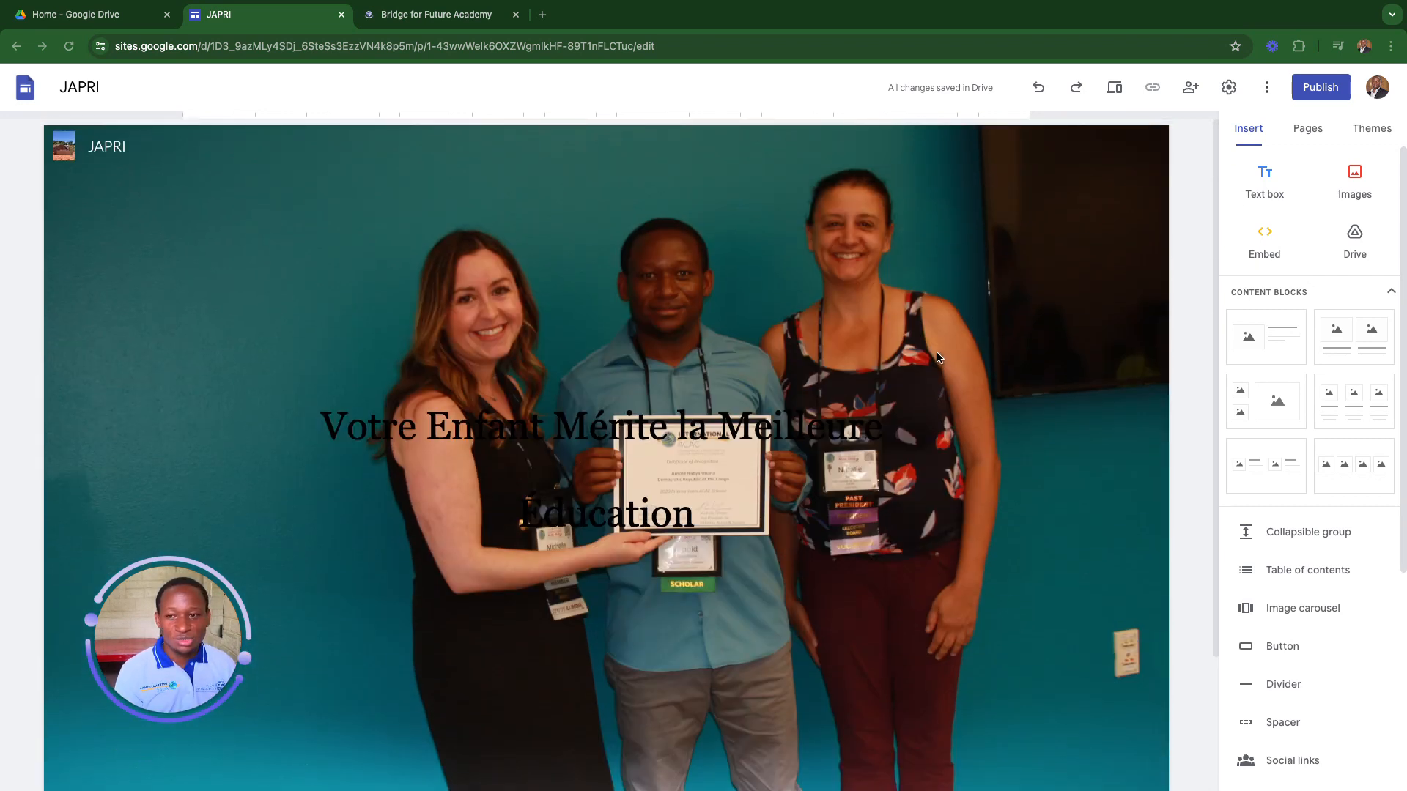
{"action": "scroll", "coordinate": [948, 357], "scroll_direction": "down", "scroll_amount": 2}
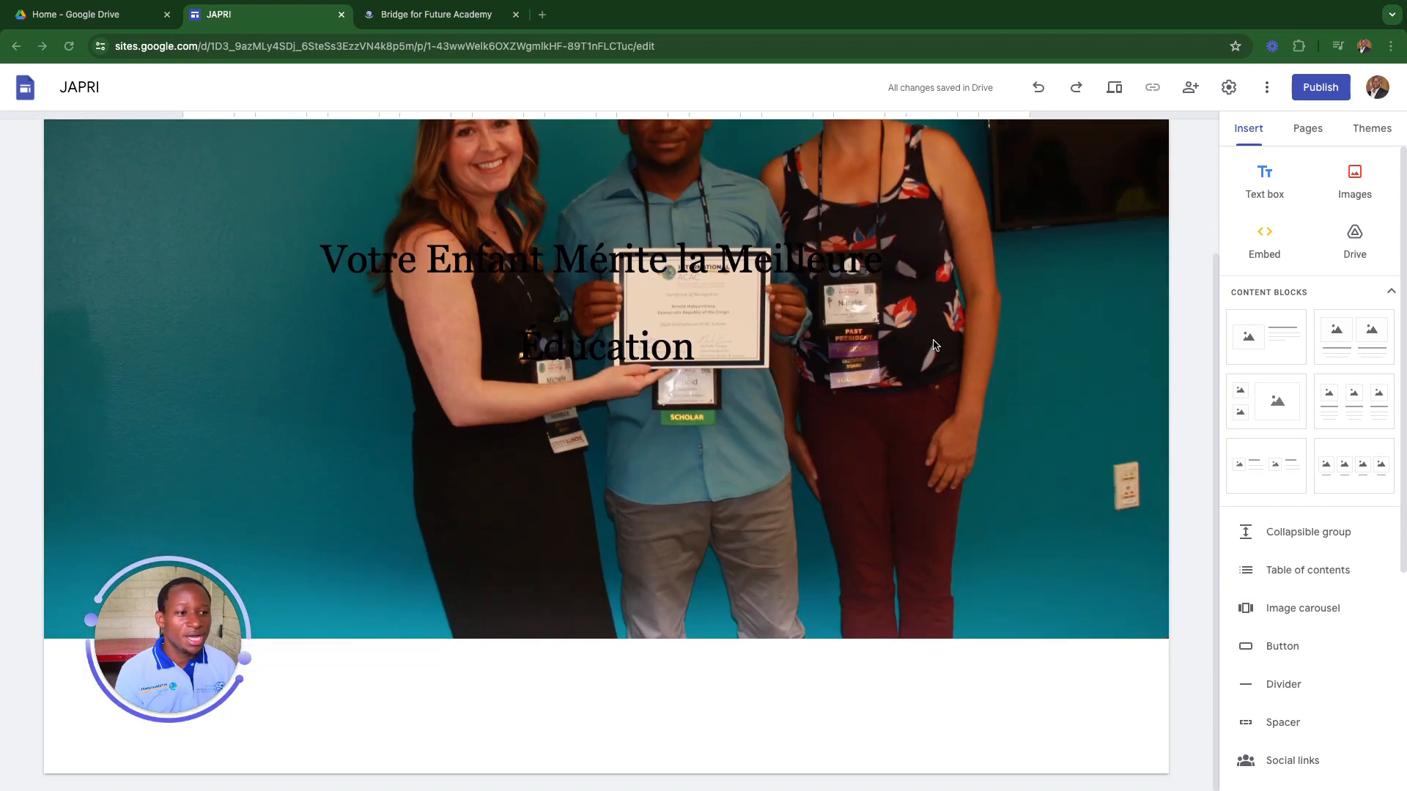
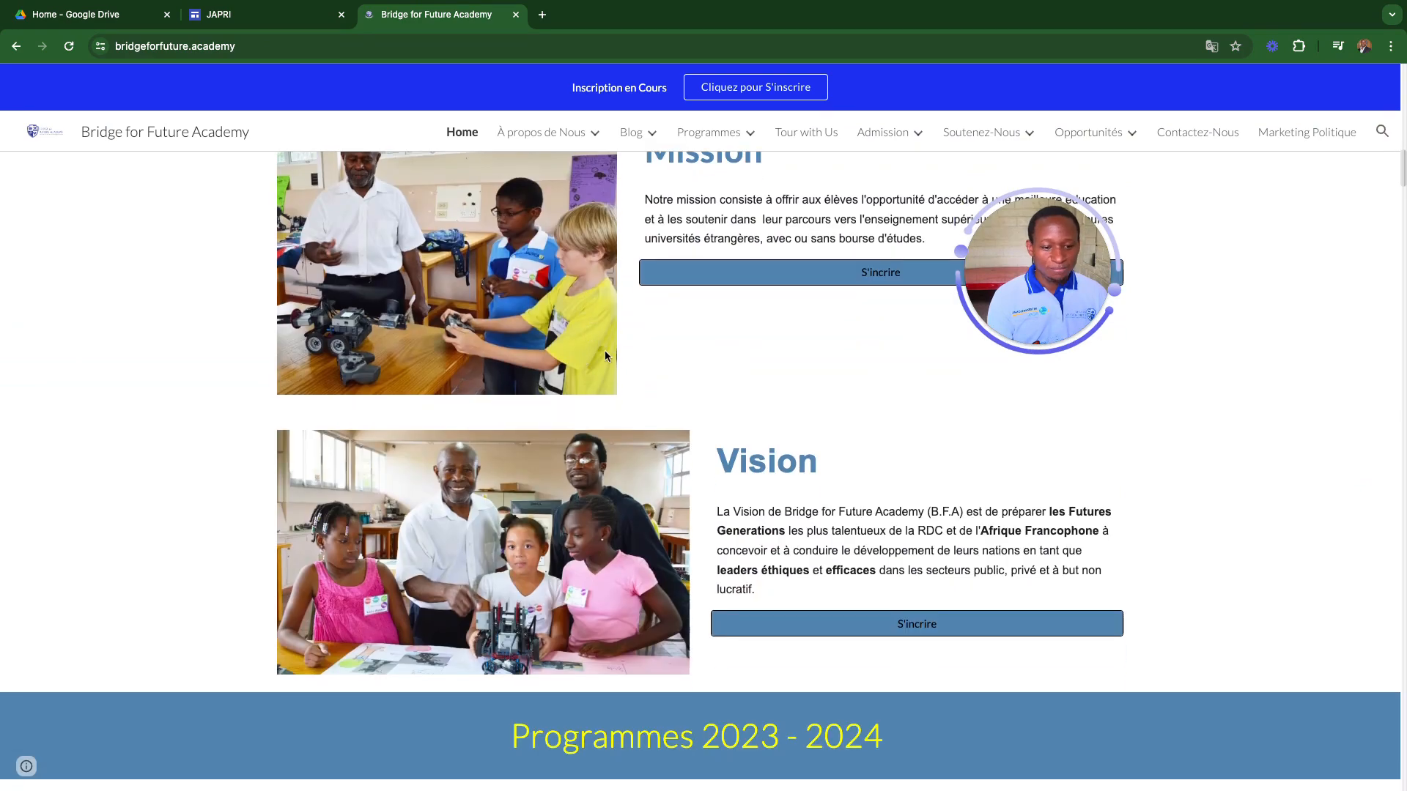
- Copy the paragraph under the "Ce que Nous Faisons" heading on the Bridge for Future Academy website
{"action": "scroll", "coordinate": [616, 323], "scroll_direction": "up", "scroll_amount": 14}
{"action": "scroll", "coordinate": [627, 366], "scroll_direction": "up", "scroll_amount": 13}
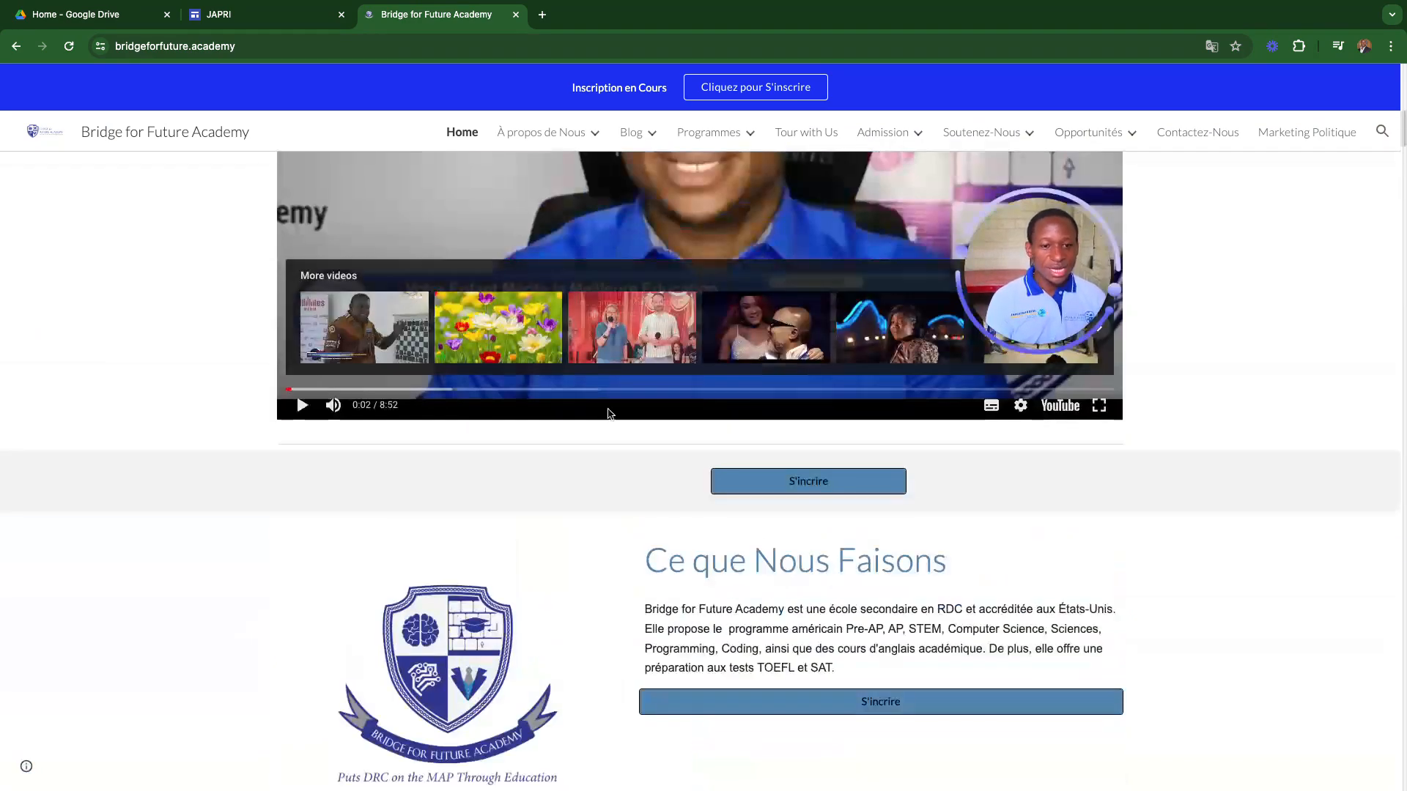
{"action": "scroll", "coordinate": [637, 412], "scroll_direction": "down", "scroll_amount": 5}
{"action": "scroll", "coordinate": [638, 412], "scroll_direction": "down", "scroll_amount": 1}
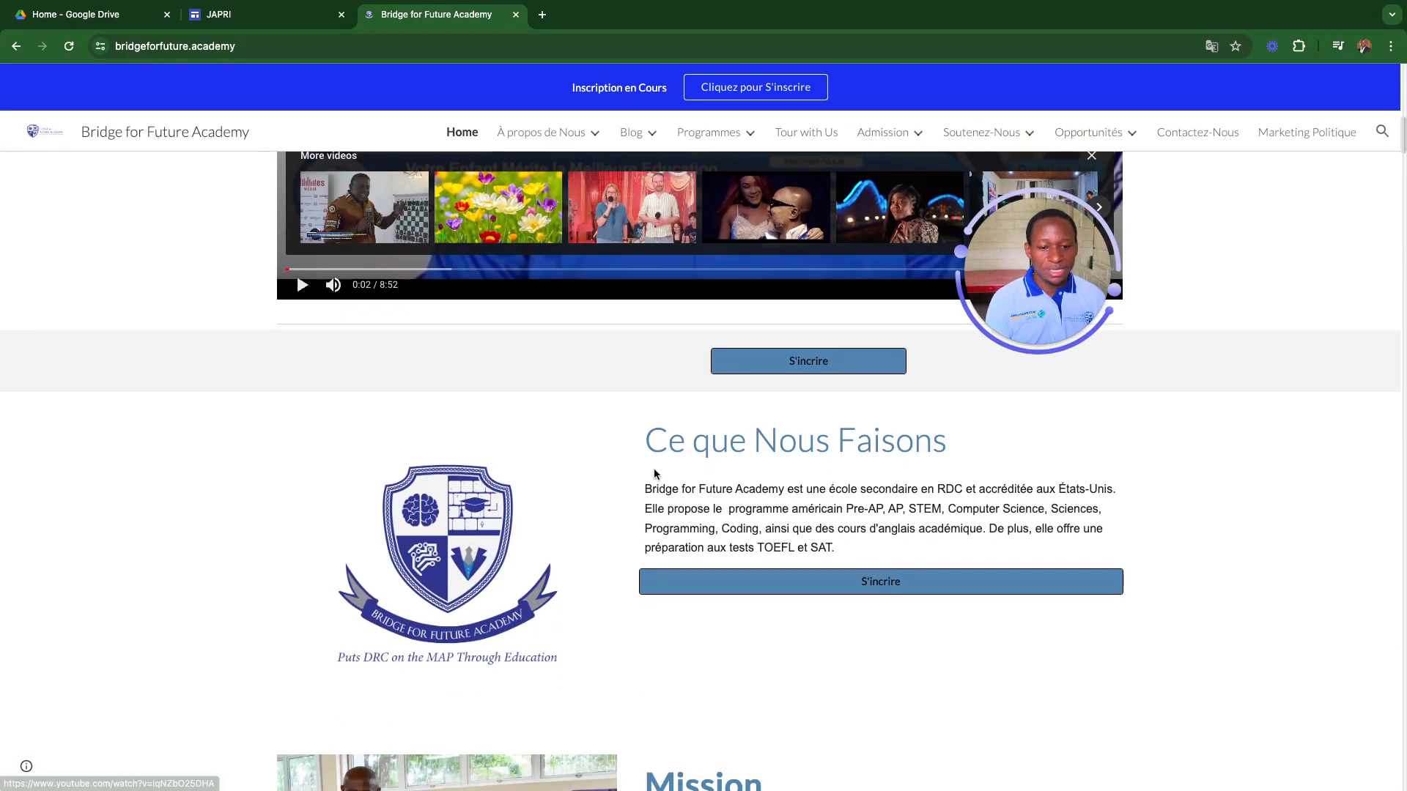
{"action": "left_click_drag", "start_coordinate": [645, 489], "coordinate": [855, 555]}
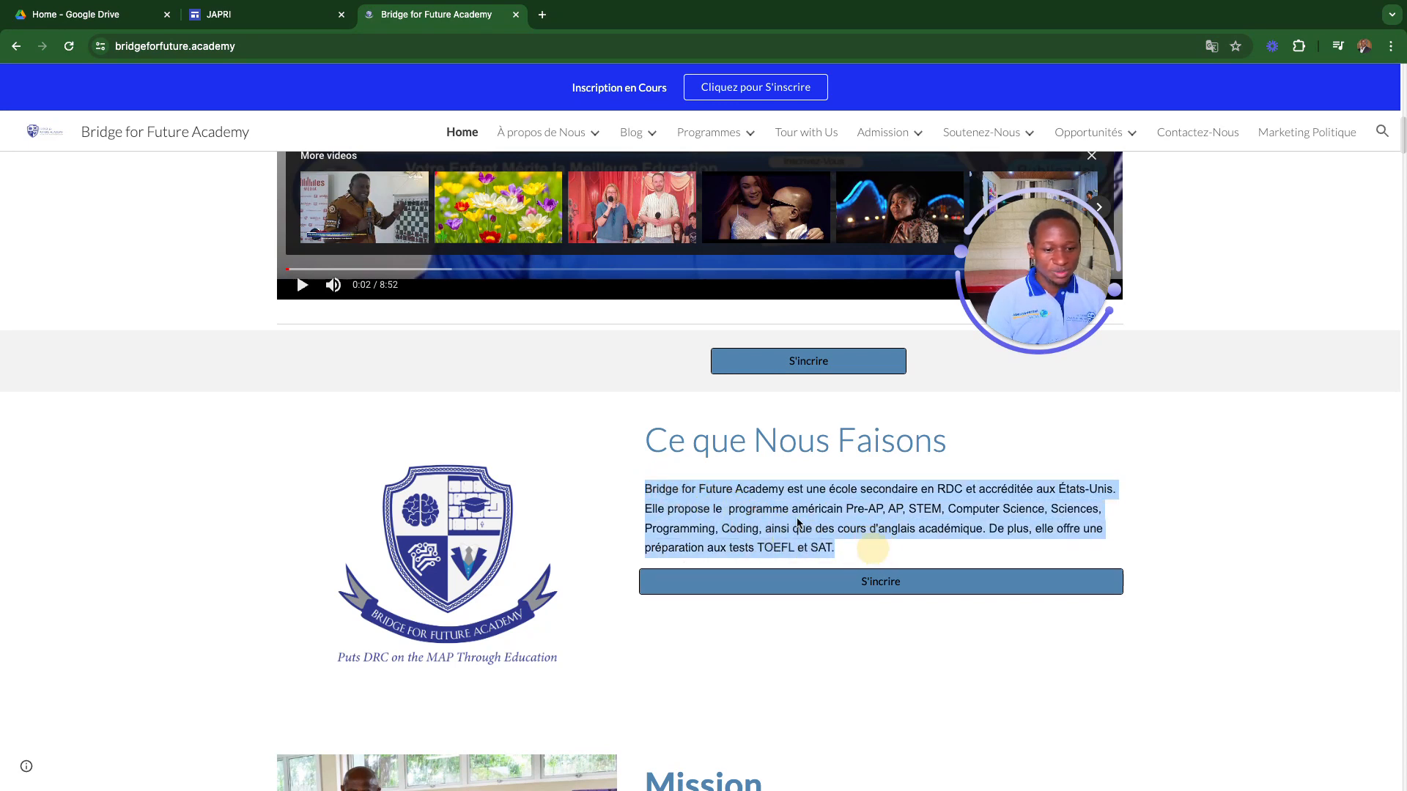
{"action": "right_click", "coordinate": [773, 508]}
{"action": "left_click", "coordinate": [804, 534]}
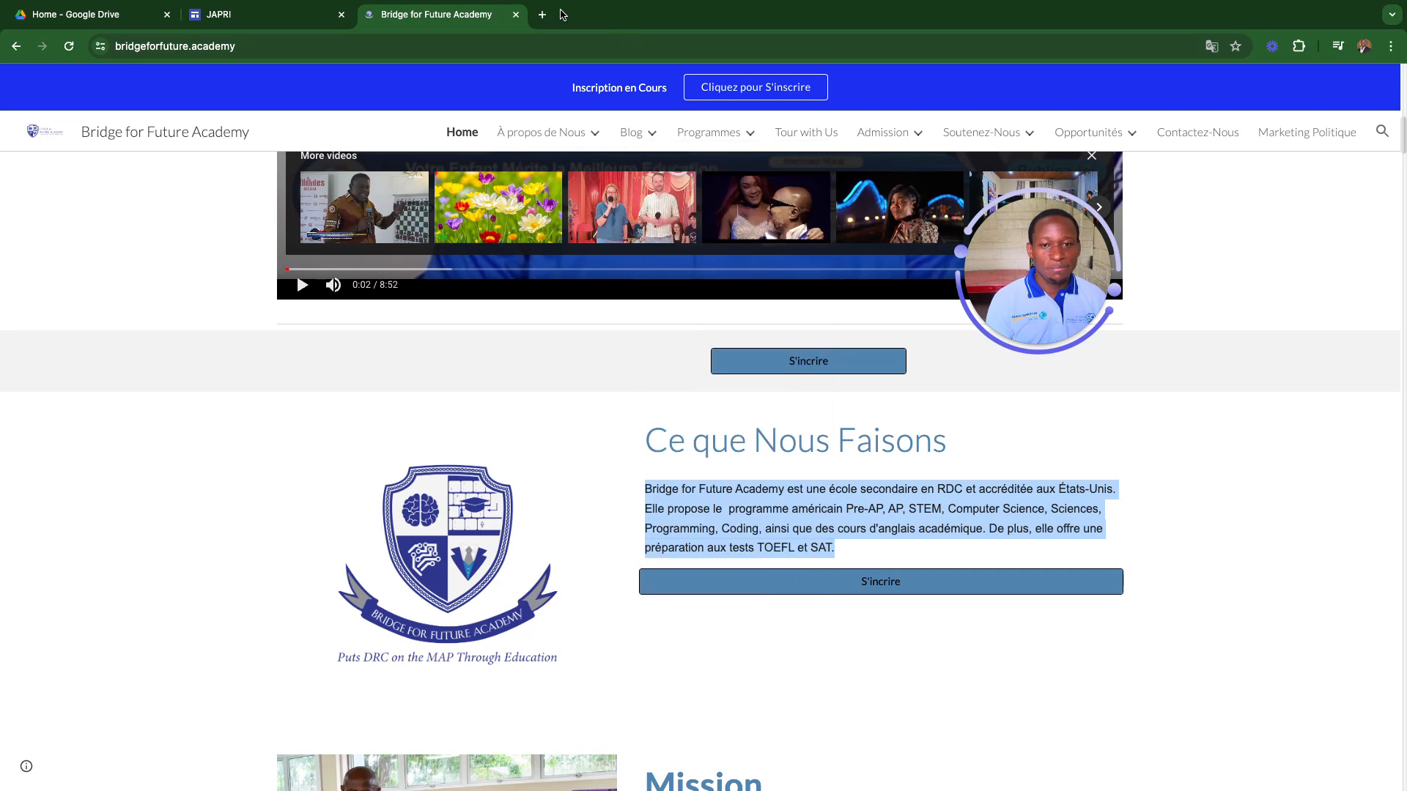
- Paste the copied paragraph into the empty text box directly below the header image on the JAPRI site
{"action": "left_click", "coordinate": [220, 14]}
{"action": "right_click", "coordinate": [378, 506]}
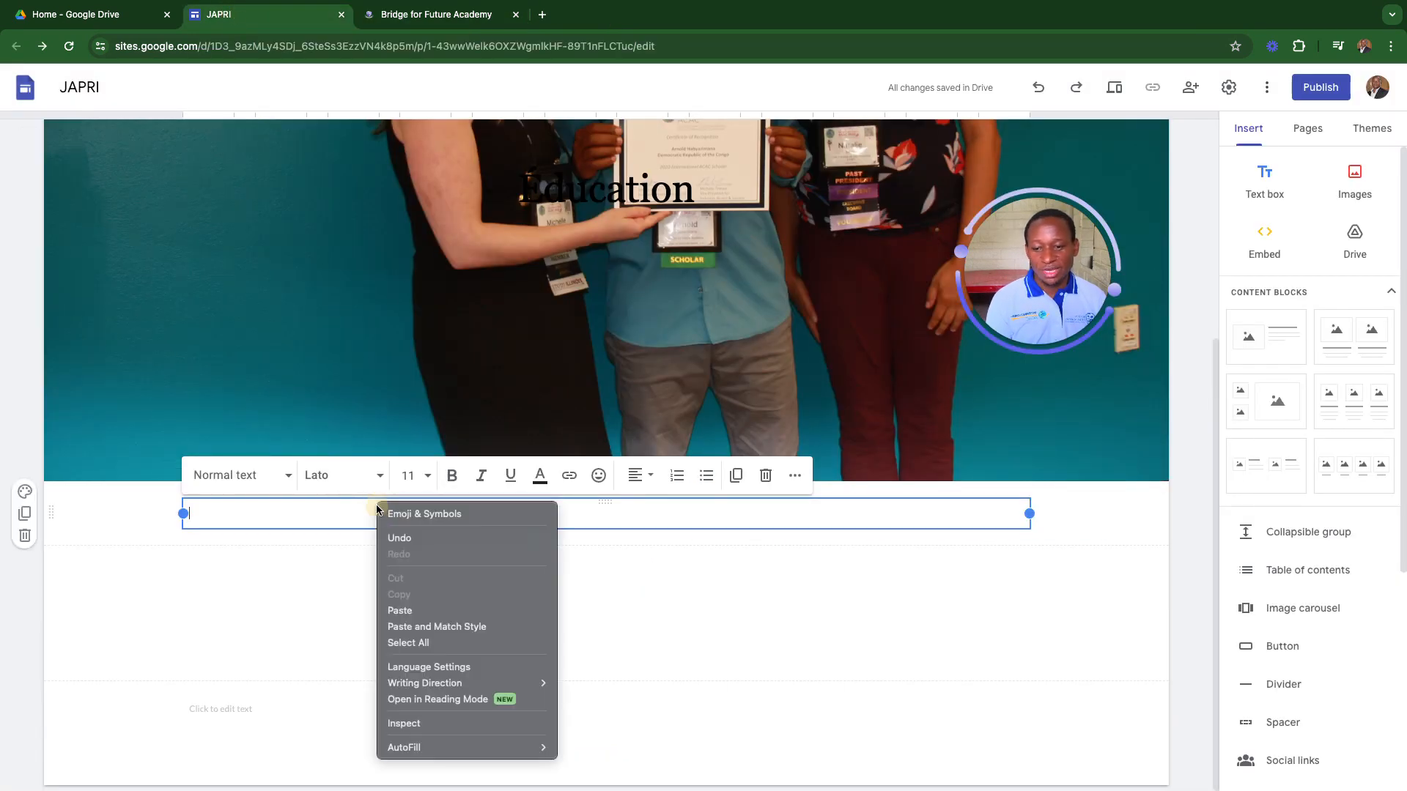
{"action": "left_click", "coordinate": [425, 610]}
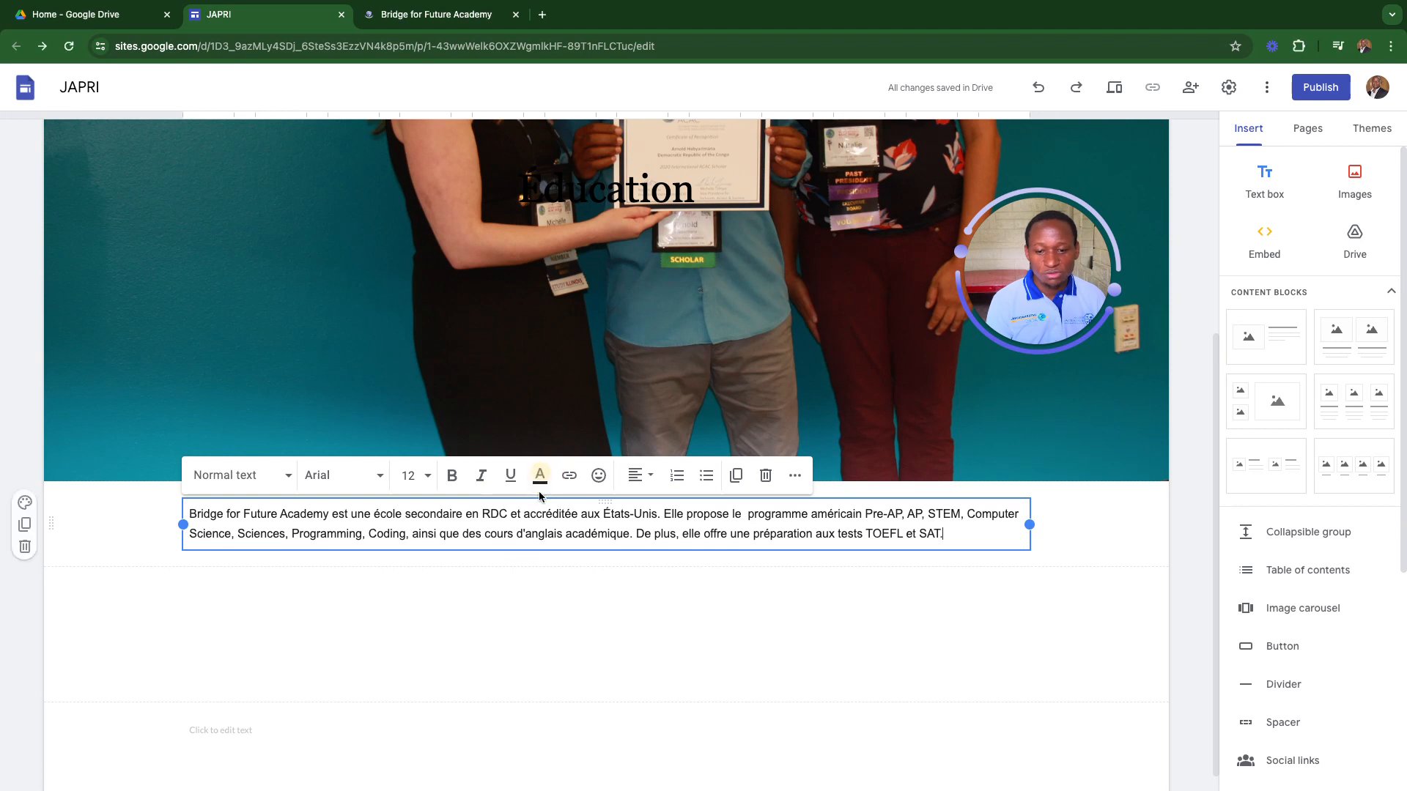
- Turn on underline, italic and bold at the end of the pasted paragraph
{"action": "left_click", "coordinate": [510, 477]}
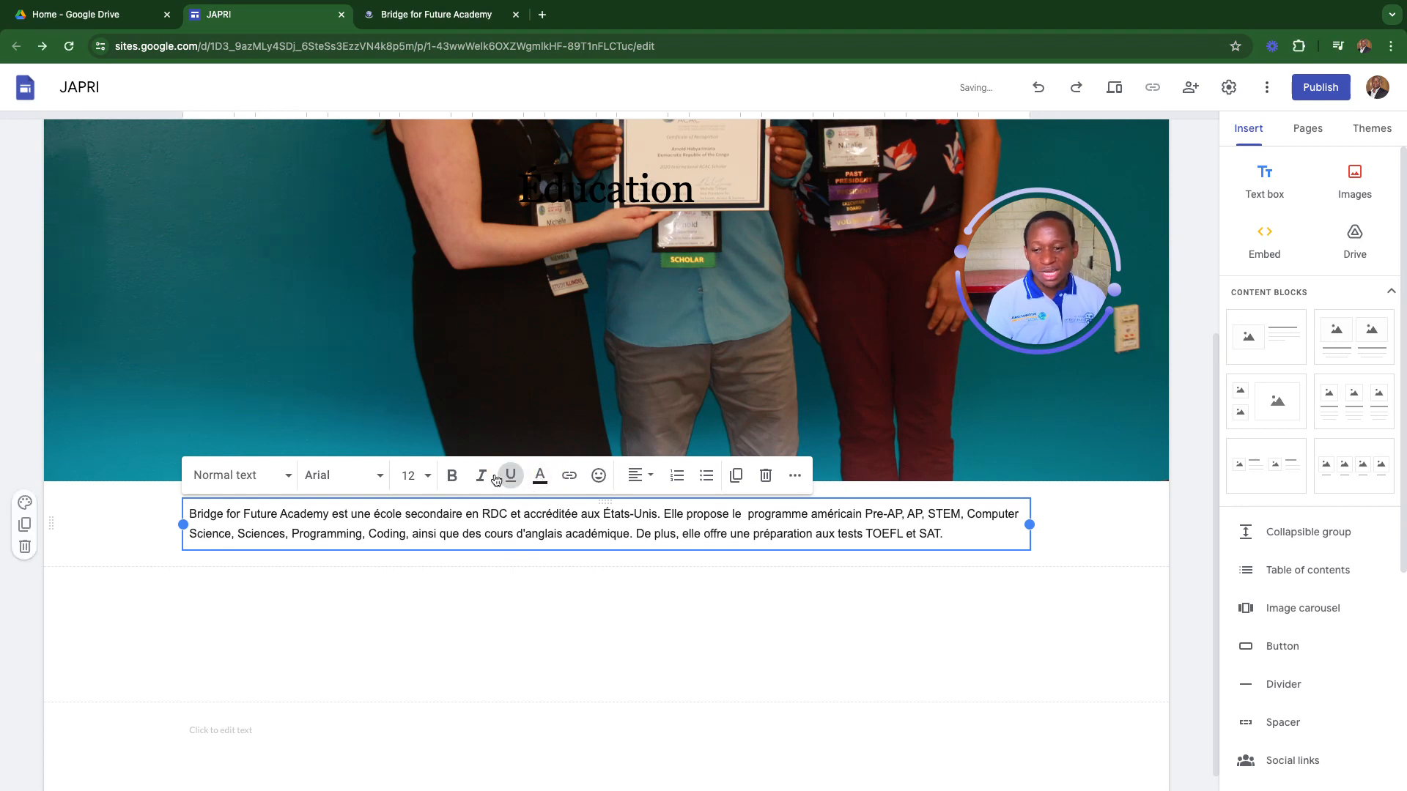
{"action": "left_click", "coordinate": [482, 476]}
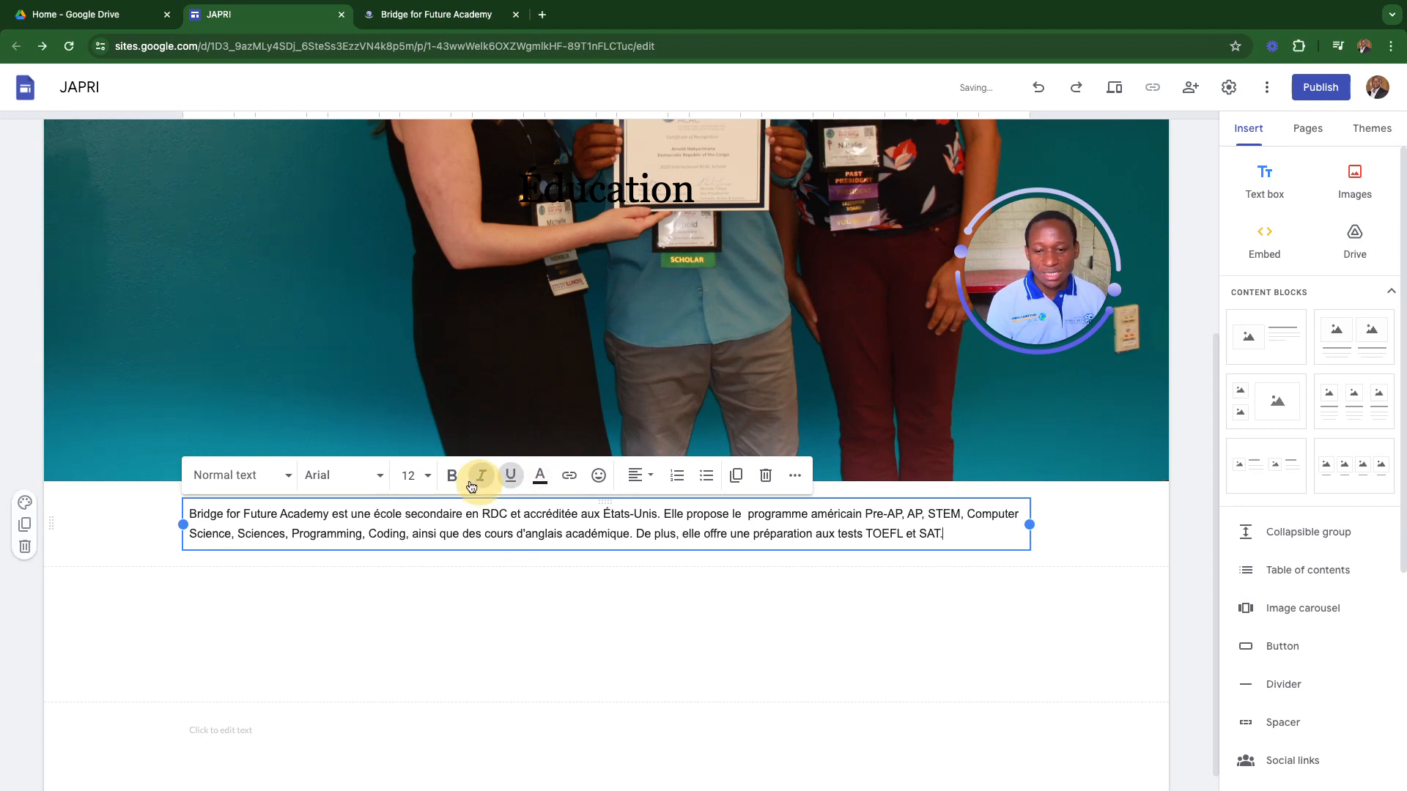
{"action": "left_click", "coordinate": [452, 477]}
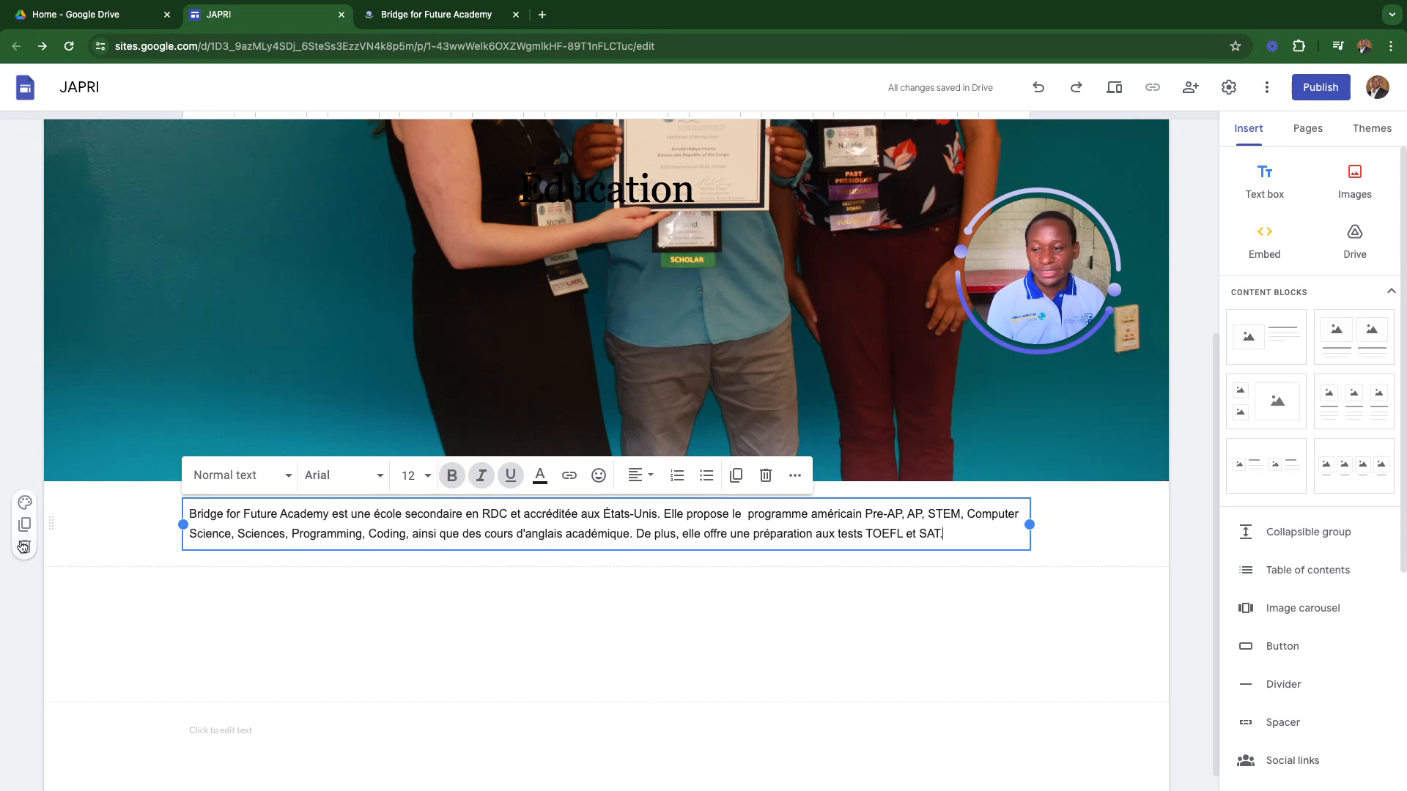
- Apply the Style 3 section colour to the pasted paragraph's section and colour its text yellow
{"action": "left_click", "coordinate": [24, 504]}
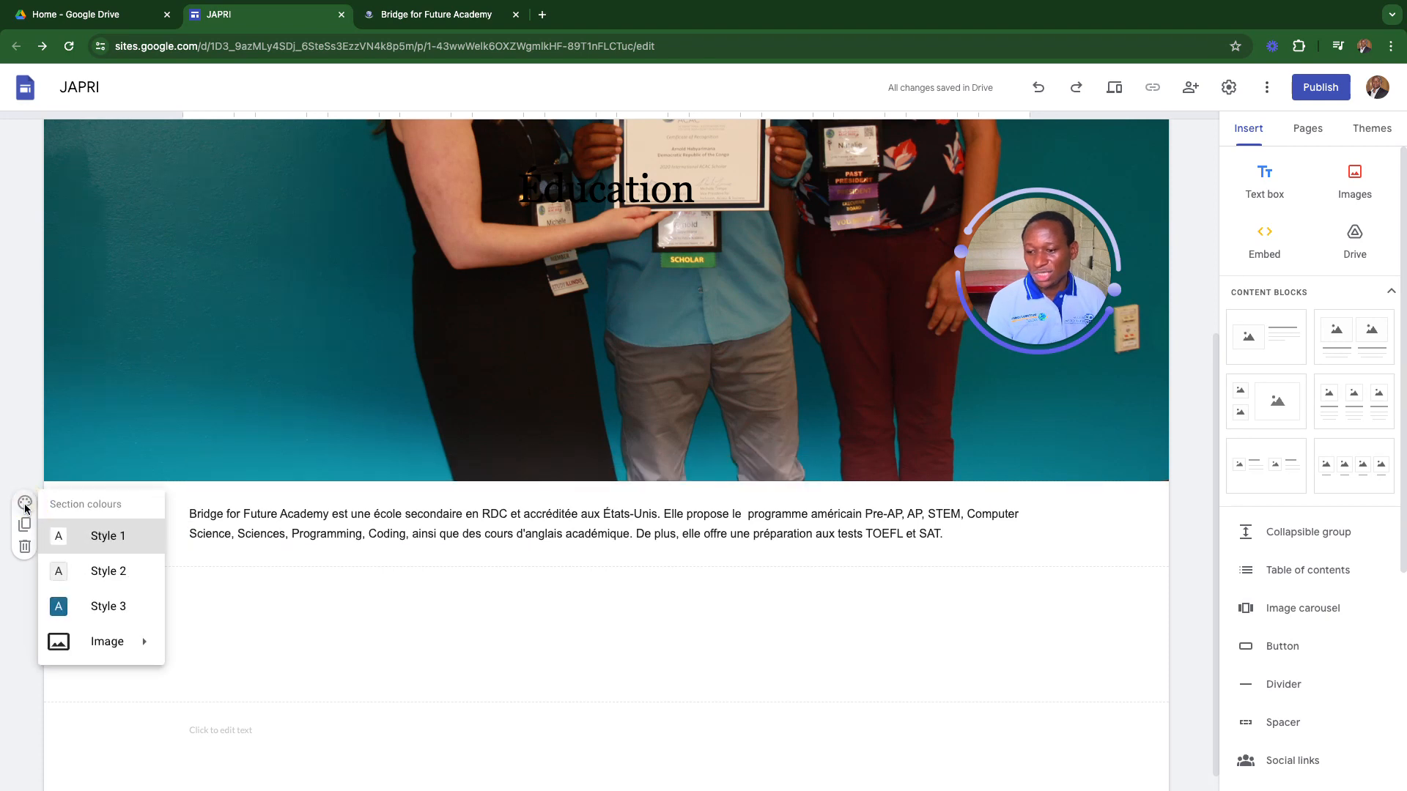
{"action": "left_click", "coordinate": [103, 607]}
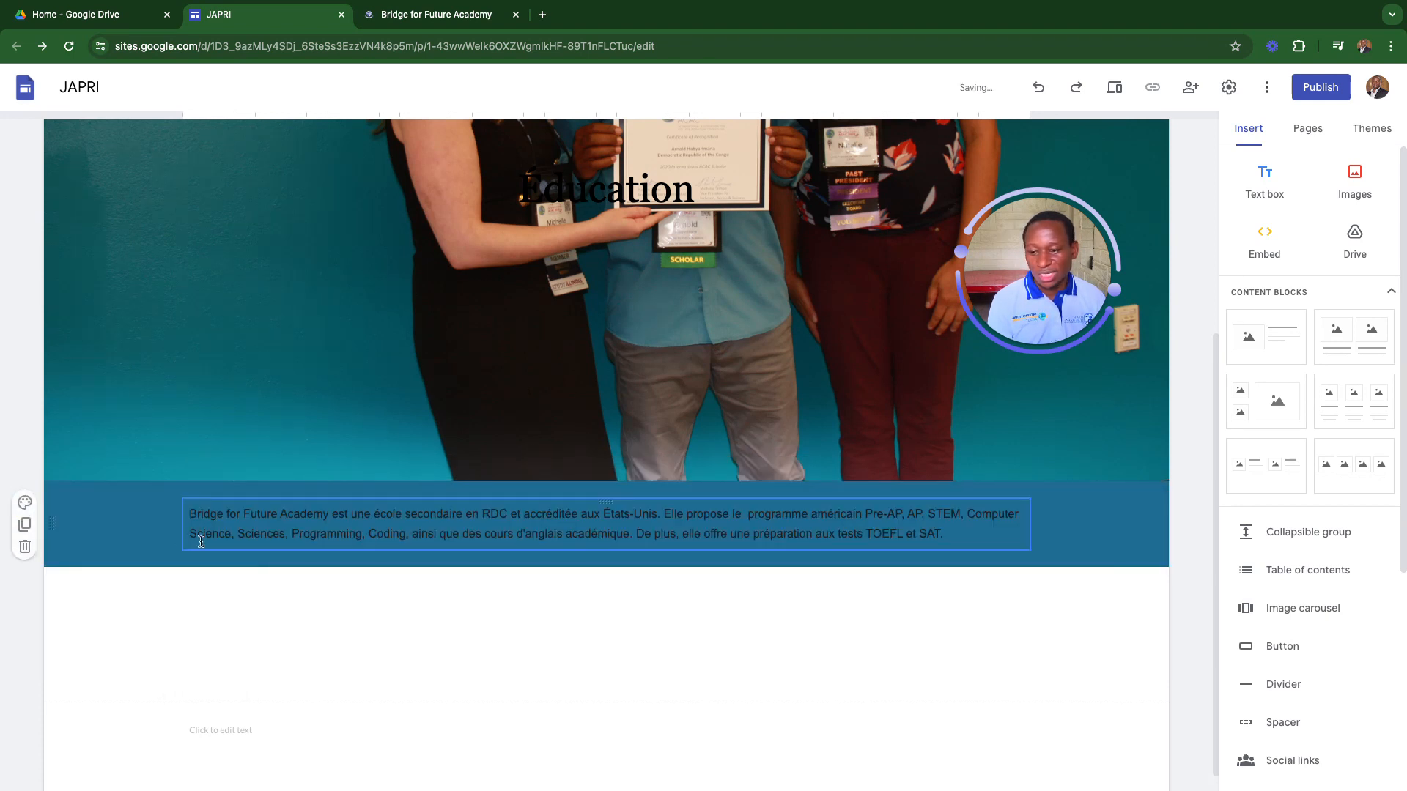
{"action": "left_click_drag", "start_coordinate": [191, 526], "coordinate": [960, 533]}
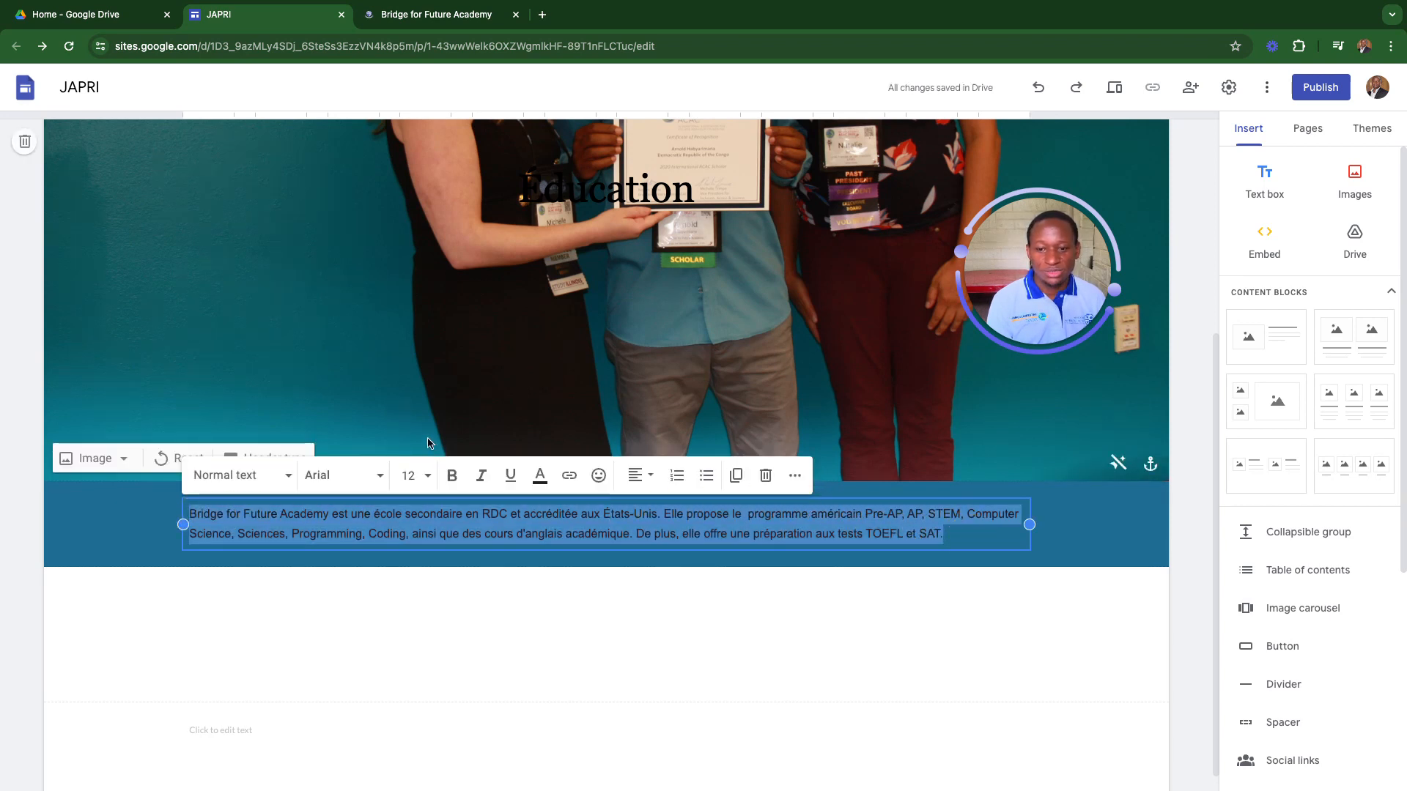
{"action": "left_click", "coordinate": [540, 475]}
{"action": "left_click", "coordinate": [560, 534]}
{"action": "left_click", "coordinate": [154, 535]}
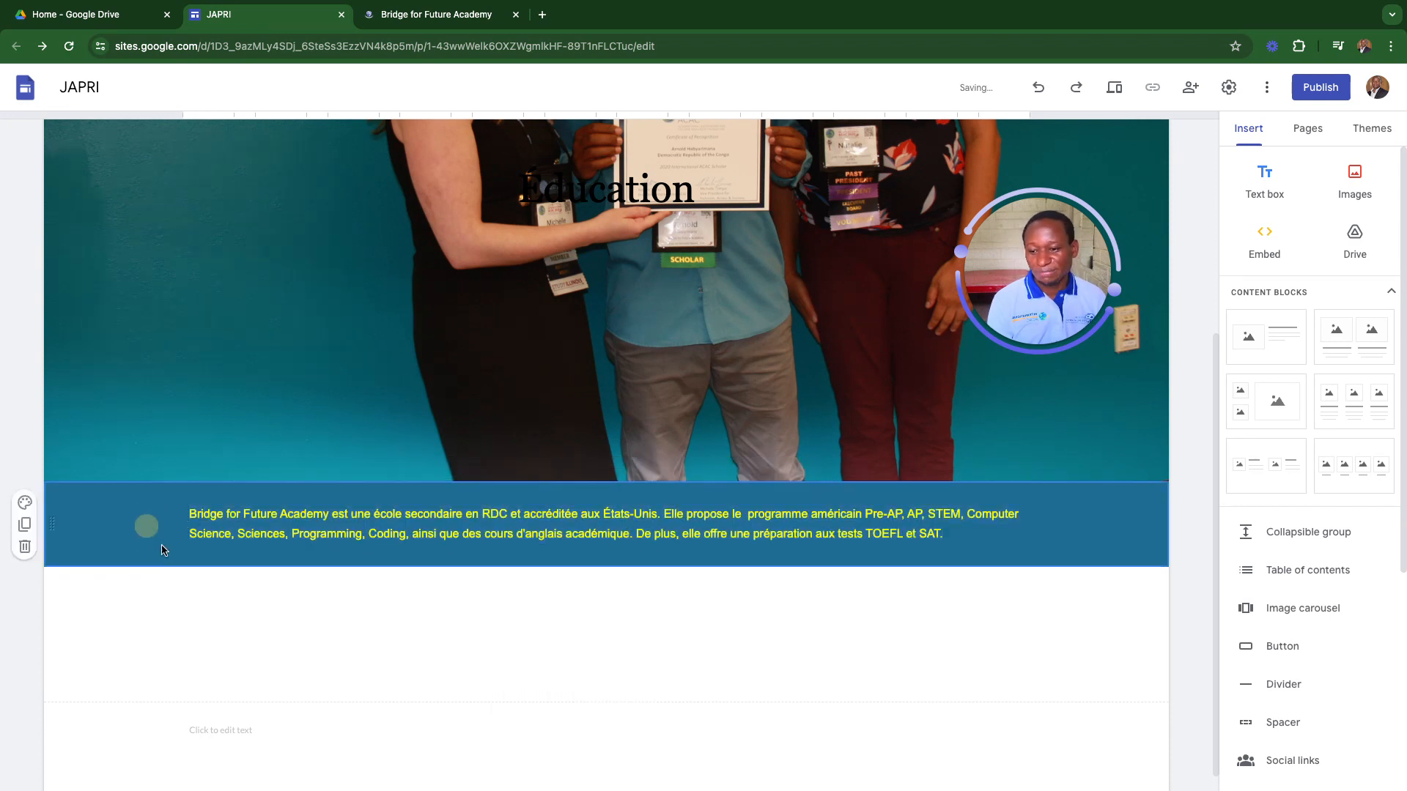
- Try the Style 2 and Style 1 section colours on the paragraph's section and return it to Style 3
{"action": "left_click", "coordinate": [25, 504]}
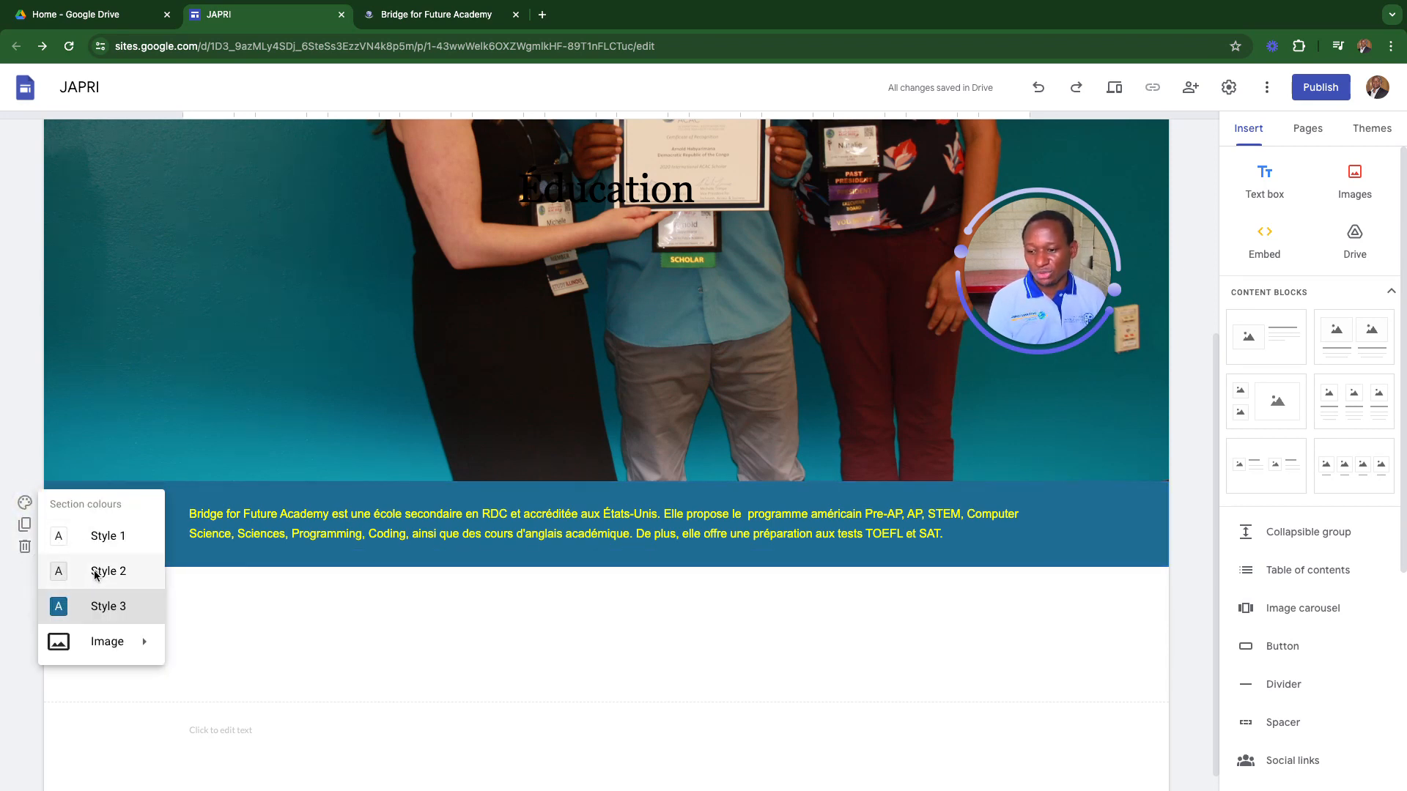
{"action": "left_click", "coordinate": [95, 572]}
{"action": "left_click", "coordinate": [25, 506]}
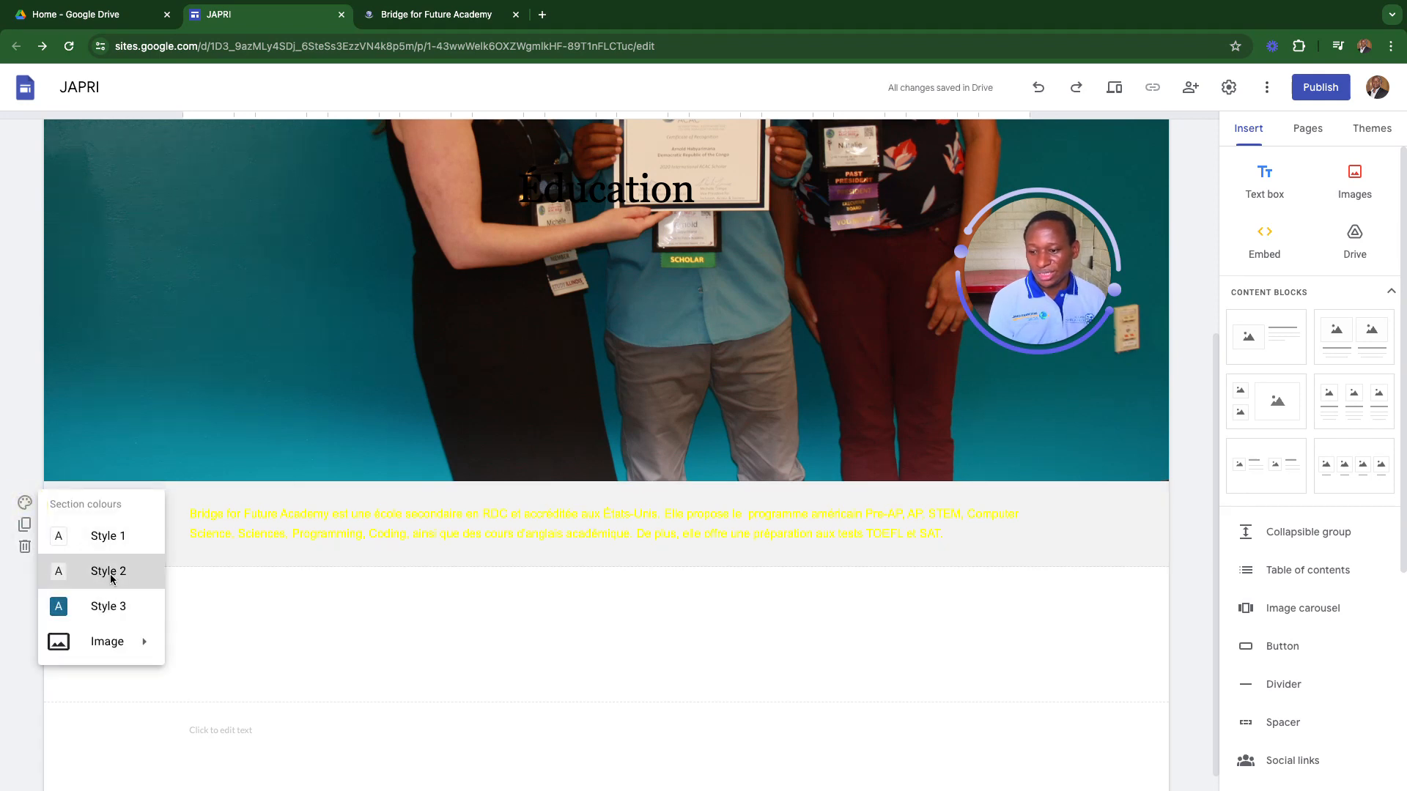
{"action": "left_click", "coordinate": [96, 537]}
{"action": "left_click", "coordinate": [25, 505]}
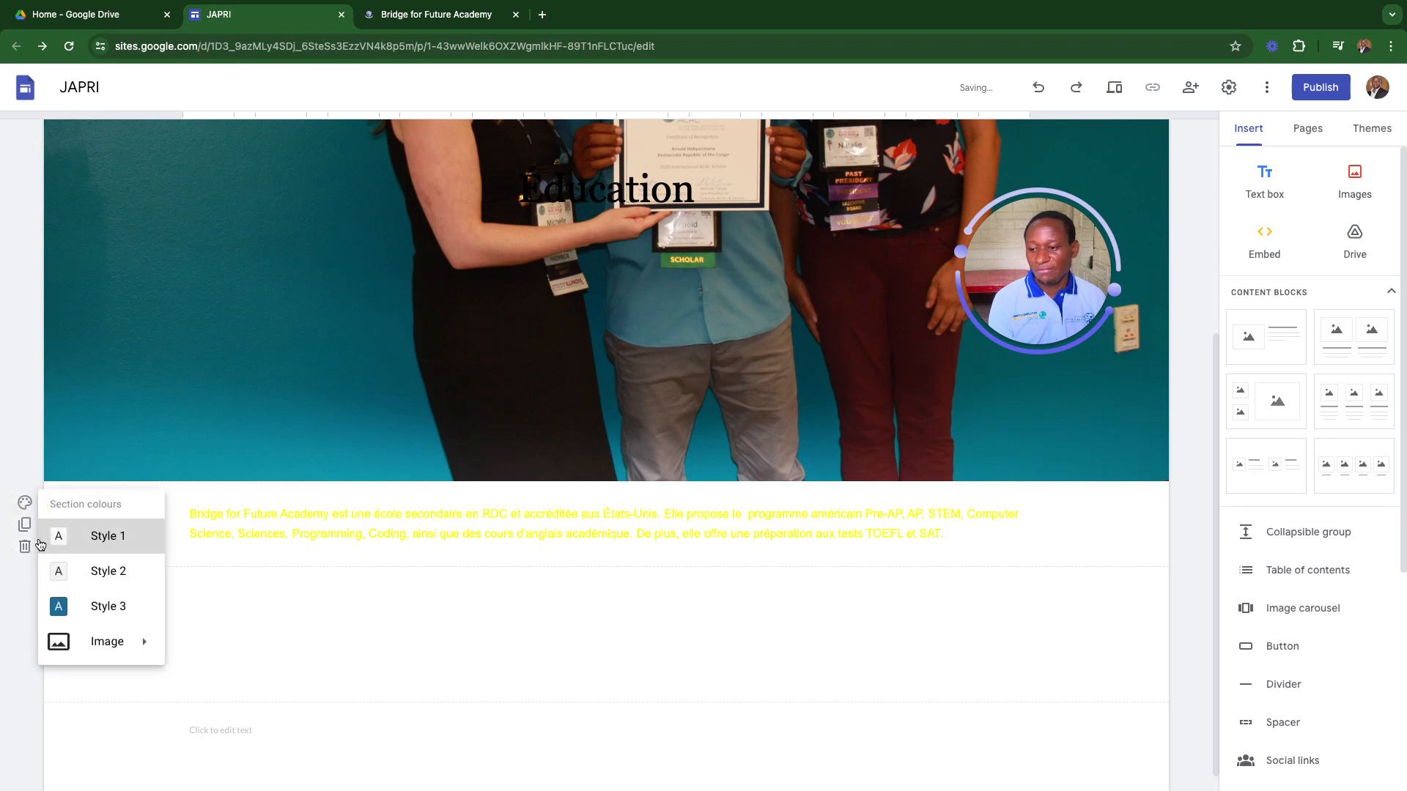
{"action": "left_click", "coordinate": [104, 608]}
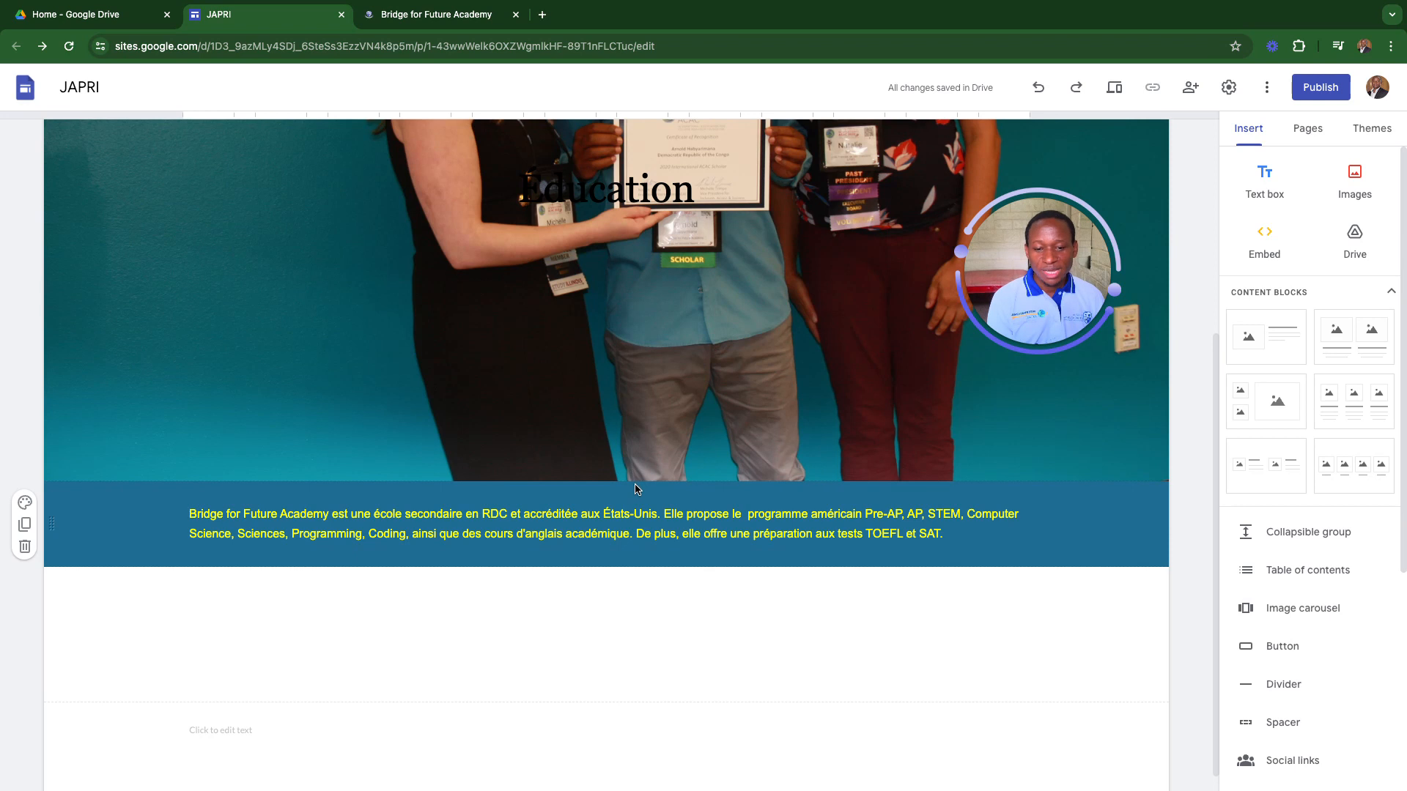
- Duplicate the paragraph section and apply the Style 2 section colour to the copy
{"action": "left_click", "coordinate": [25, 526]}
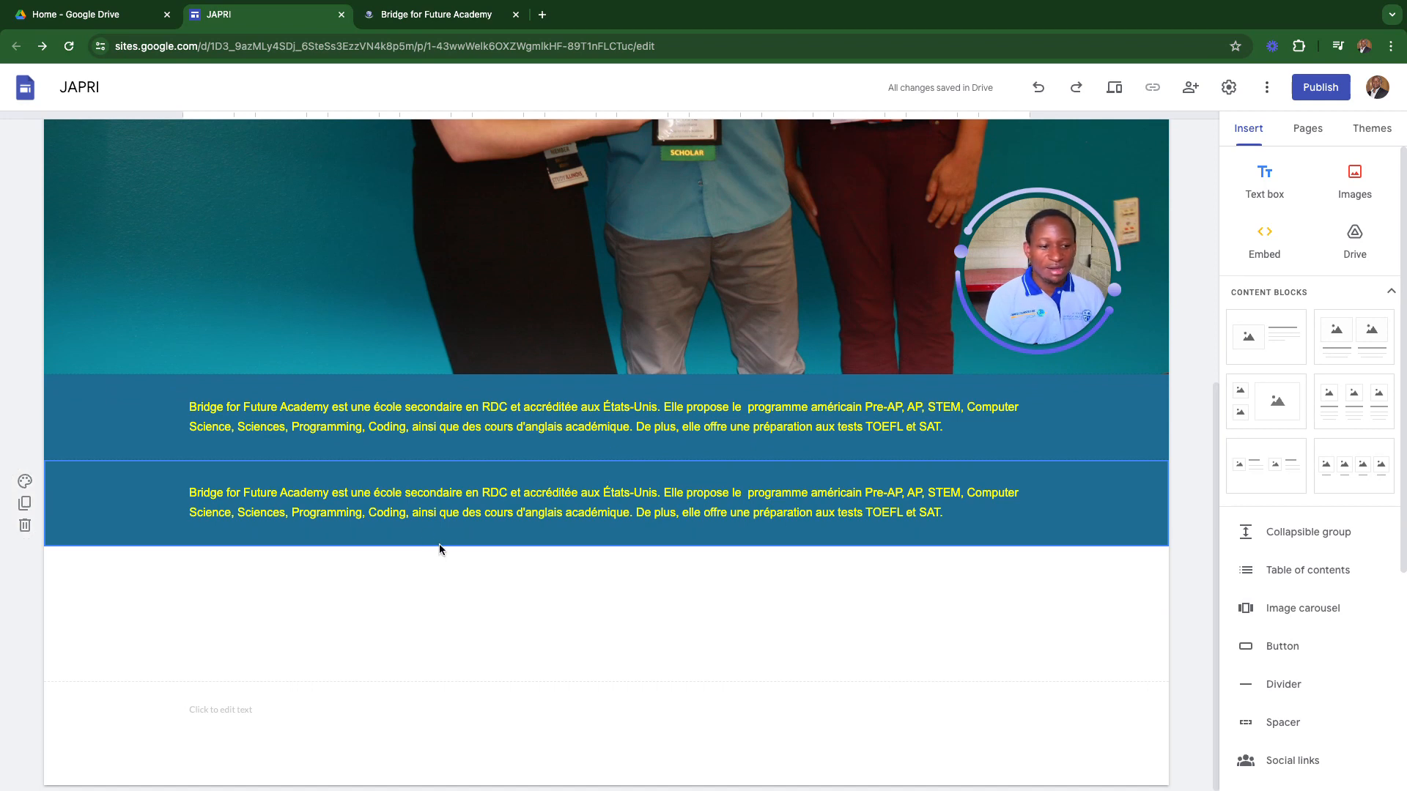
{"action": "left_click", "coordinate": [503, 491]}
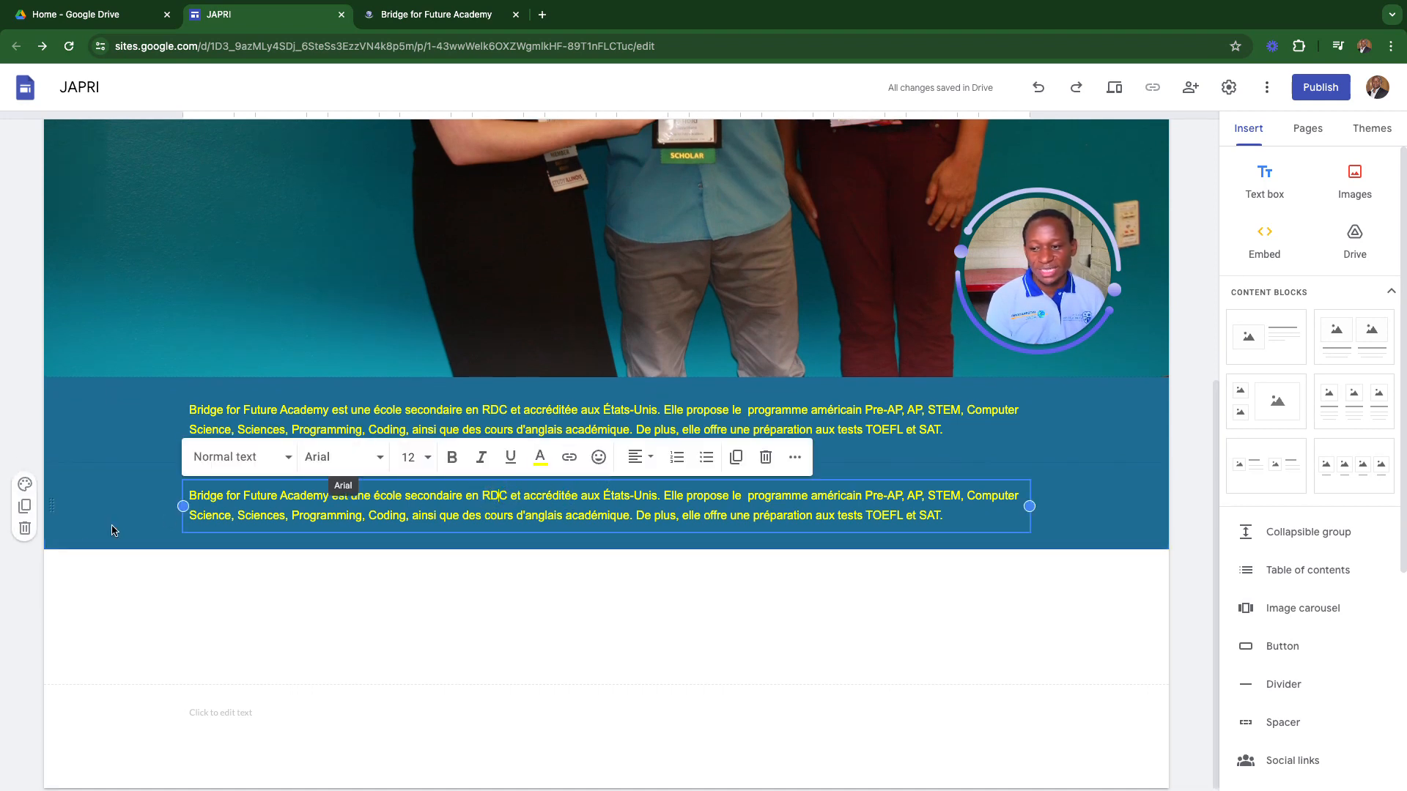
{"action": "left_click", "coordinate": [27, 485]}
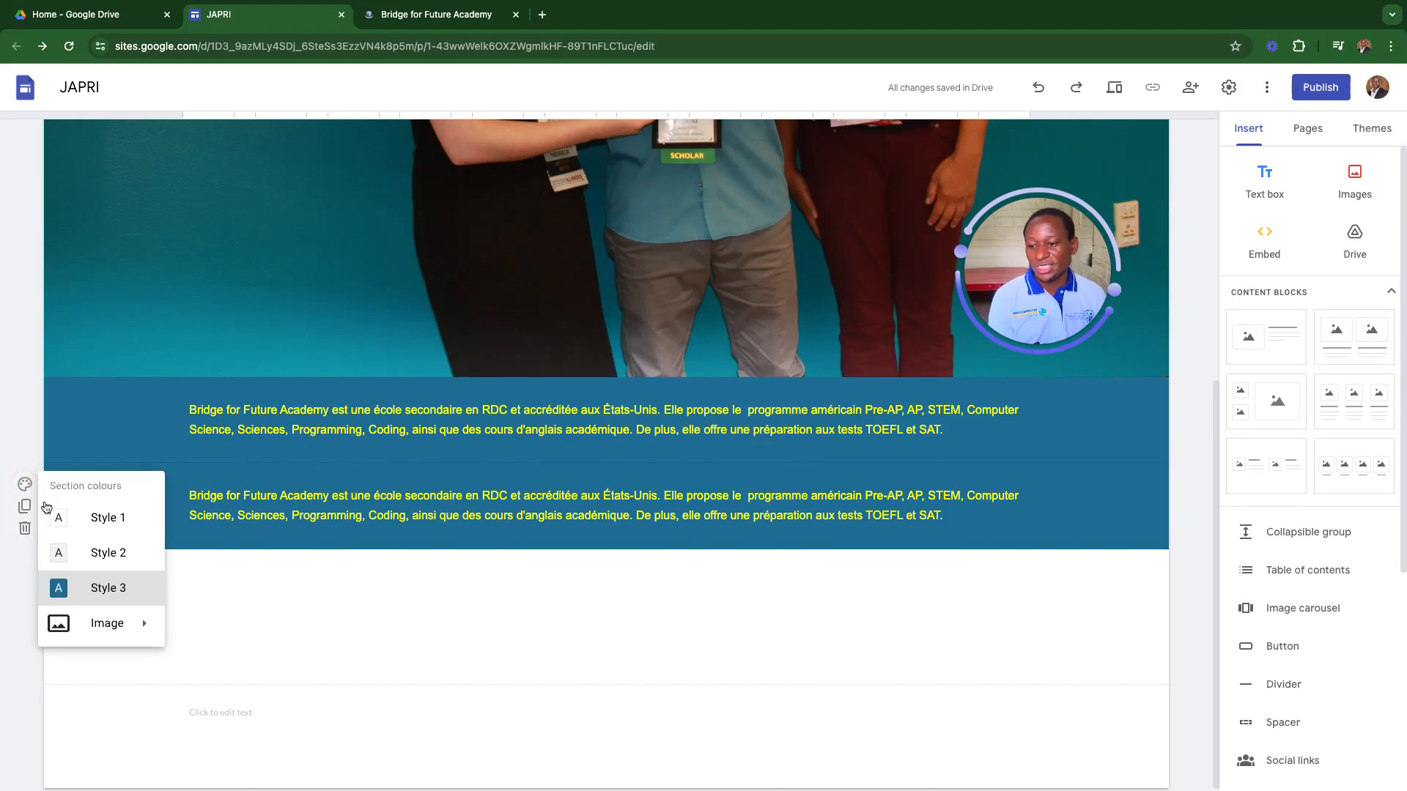
{"action": "left_click", "coordinate": [88, 550]}
- Colour the duplicated paragraph's text dark grey, leaving out its first letter
{"action": "left_click_drag", "start_coordinate": [194, 495], "coordinate": [982, 516]}
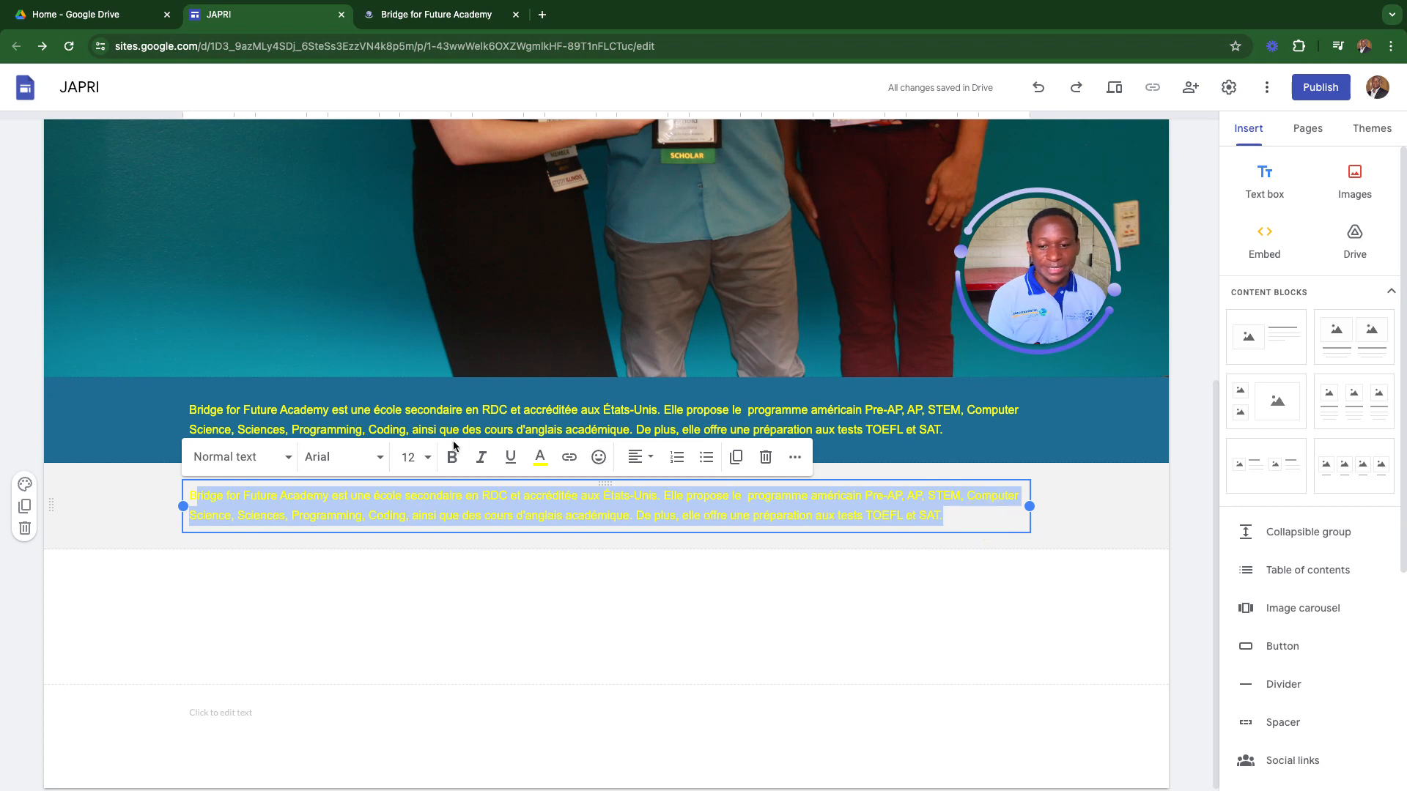
{"action": "left_click", "coordinate": [540, 458]}
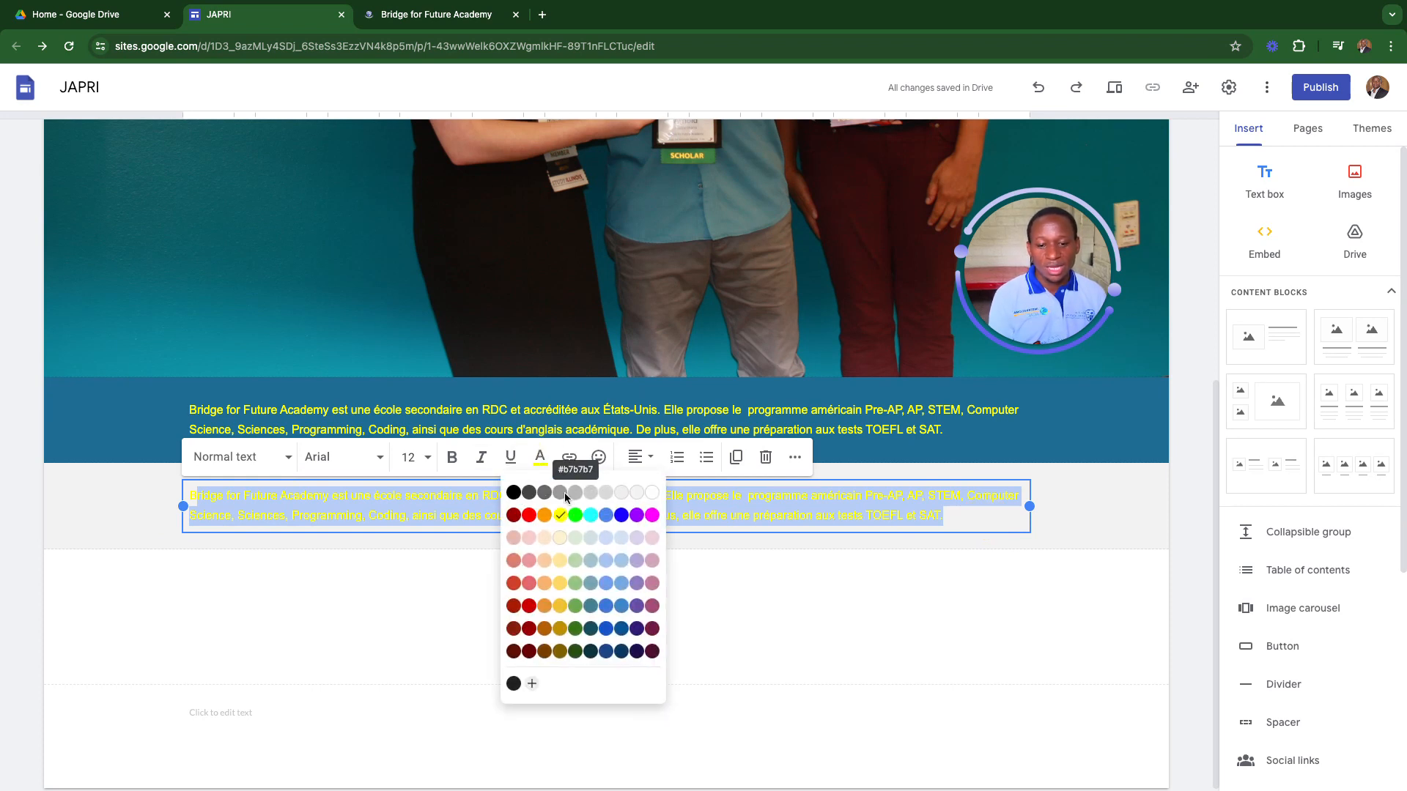
{"action": "left_click", "coordinate": [529, 492]}
{"action": "left_click", "coordinate": [518, 565]}
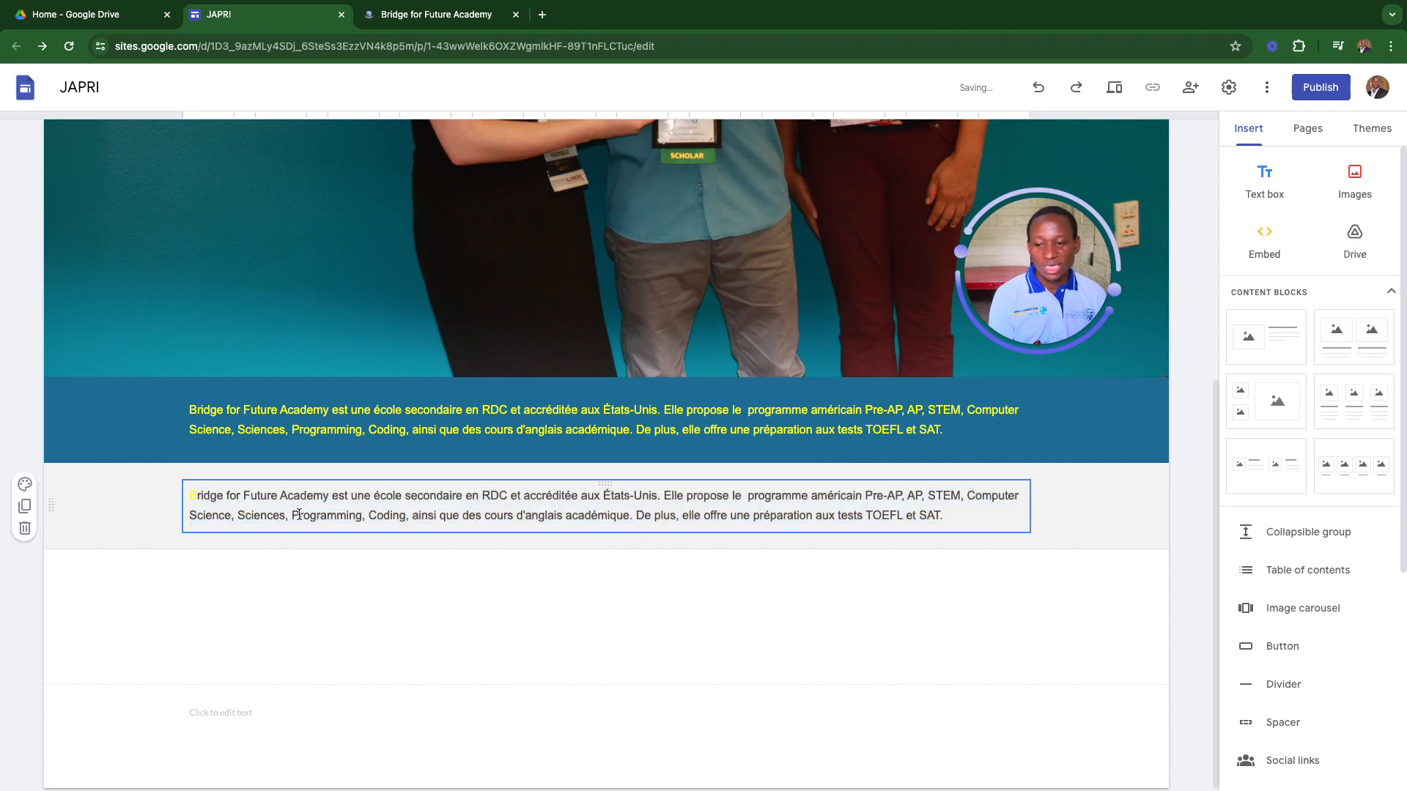
{"action": "scroll", "coordinate": [573, 552], "scroll_direction": "up", "scroll_amount": 1}
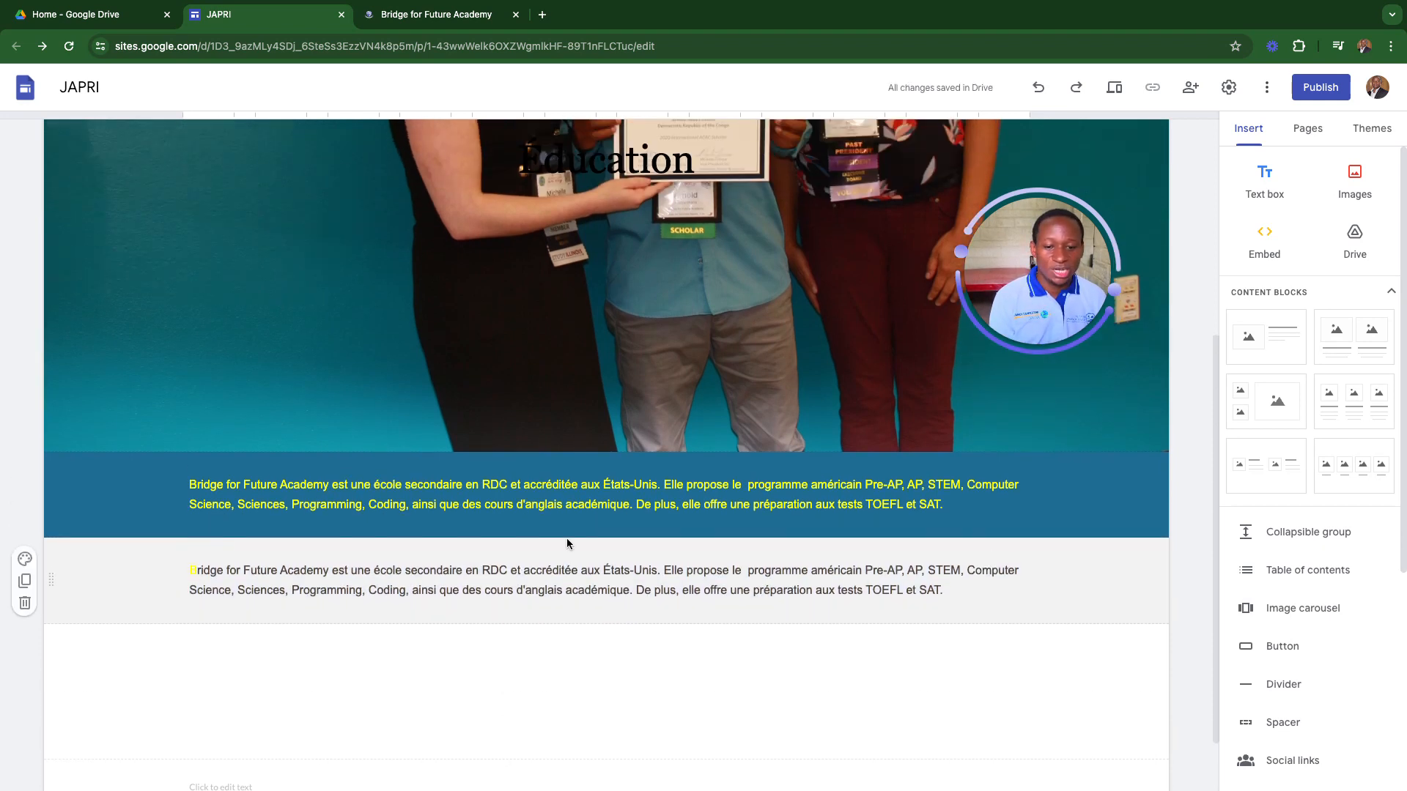
{"action": "scroll", "coordinate": [567, 522], "scroll_direction": "down", "scroll_amount": 1}
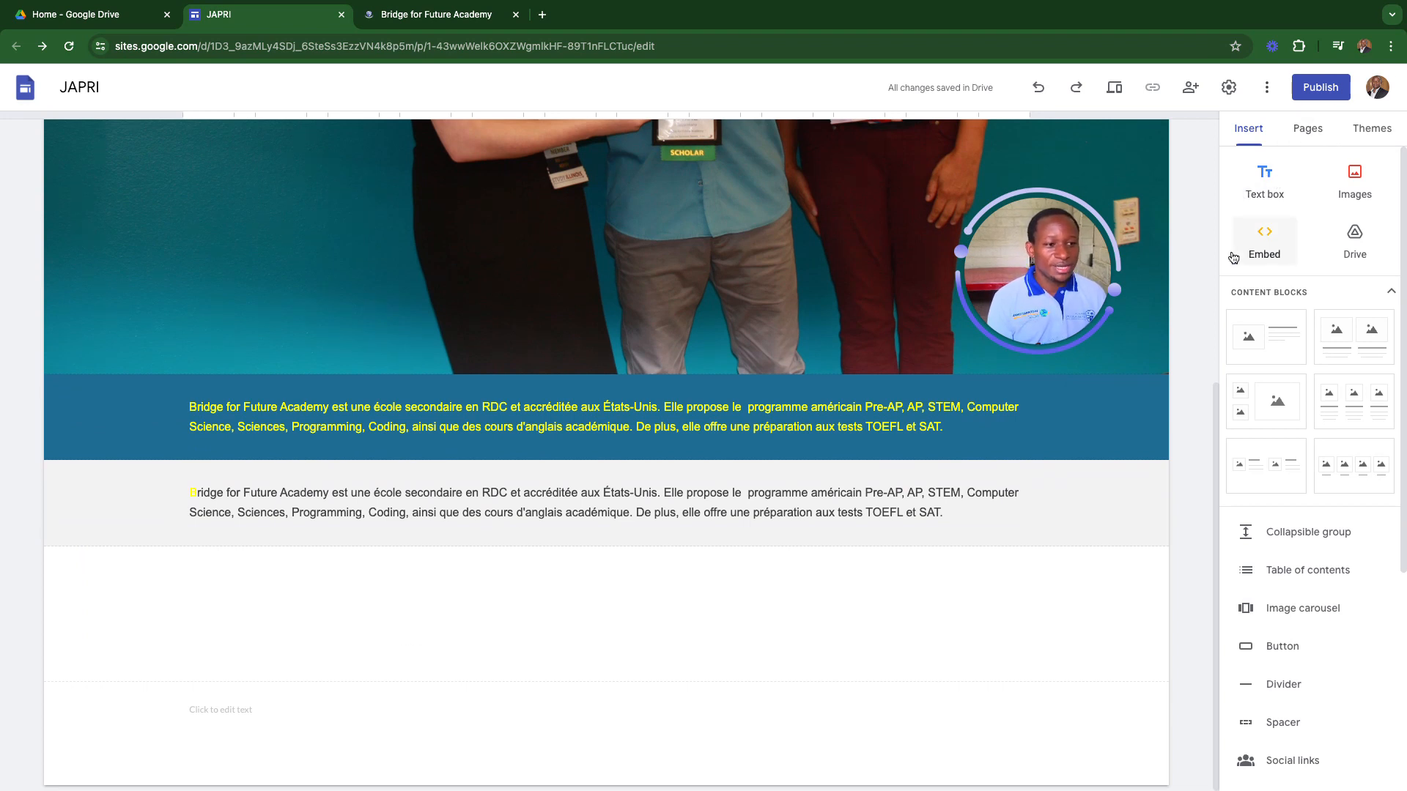
- Upload the "Minimalist El...st (3) (1).png" image from the Downloads folder into a section below the grey paragraph
{"action": "left_click", "coordinate": [1356, 182]}
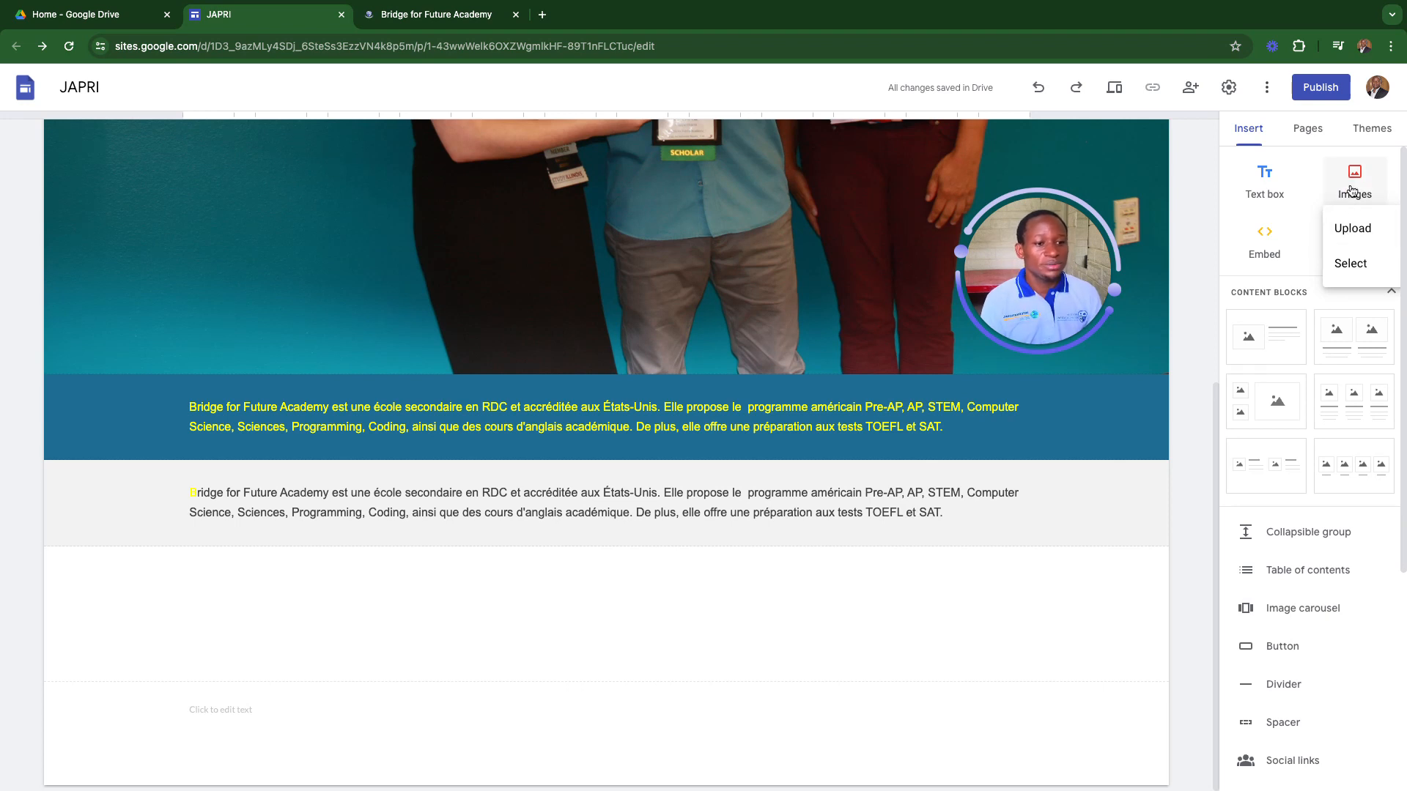
{"action": "left_click", "coordinate": [1351, 231]}
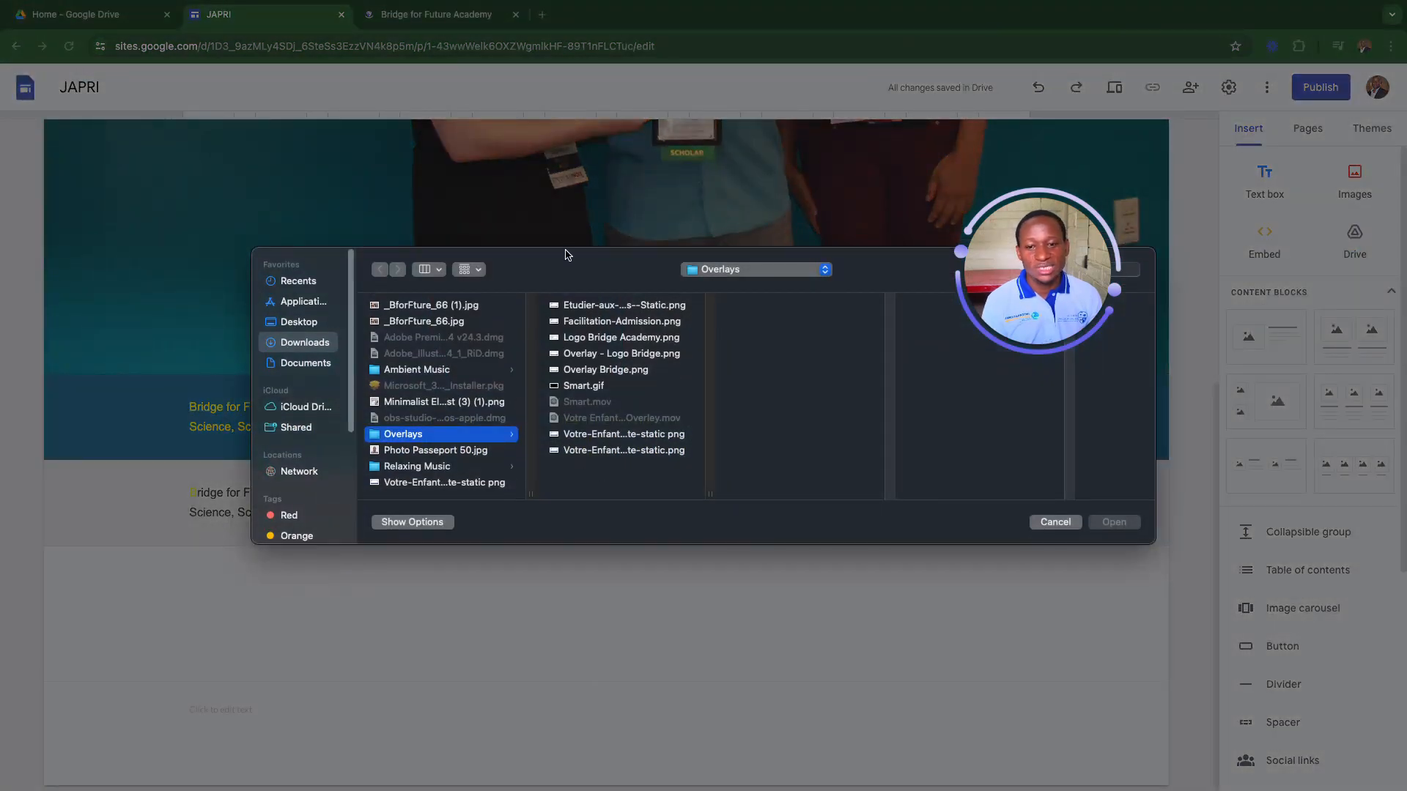
{"action": "left_click", "coordinate": [238, 175]}
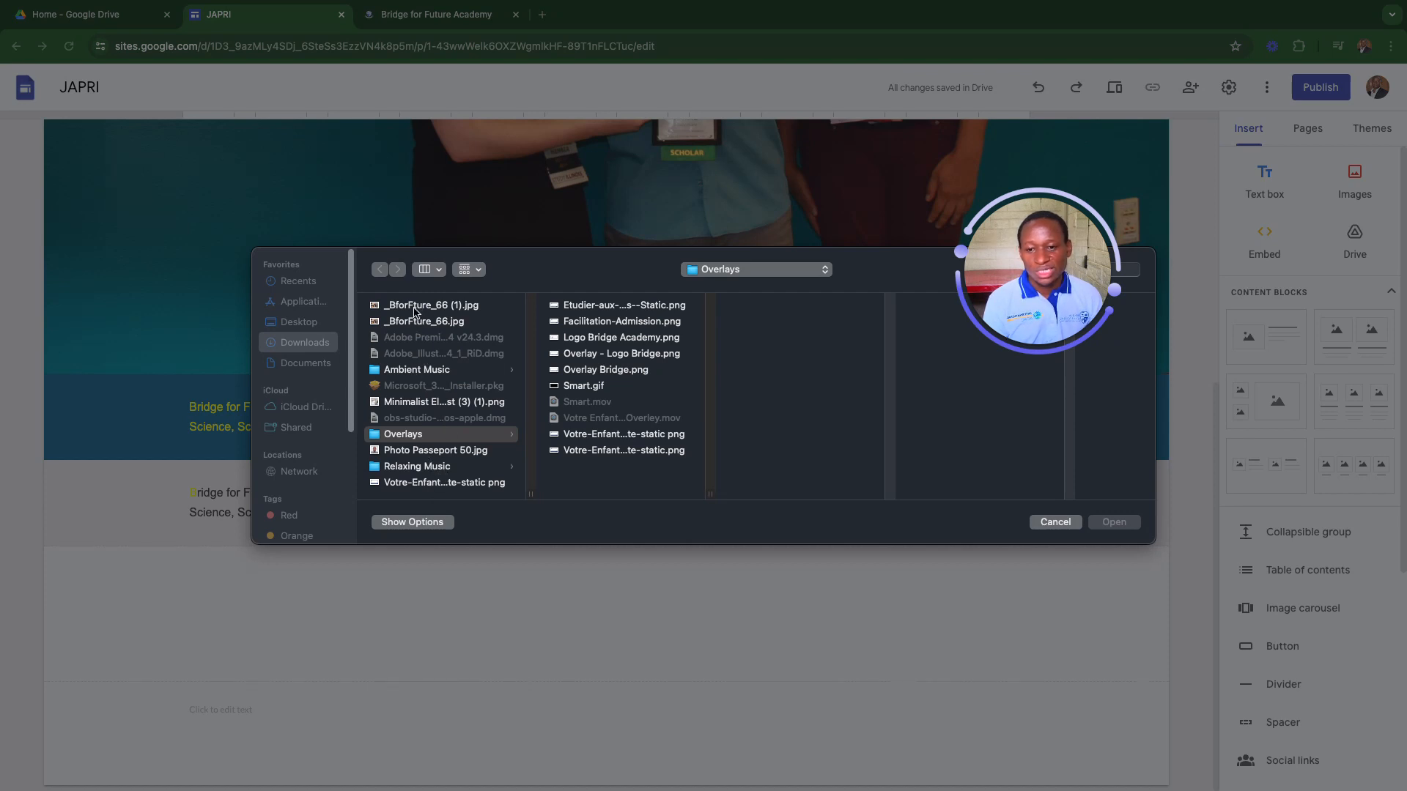
{"action": "double_click", "coordinate": [393, 405]}
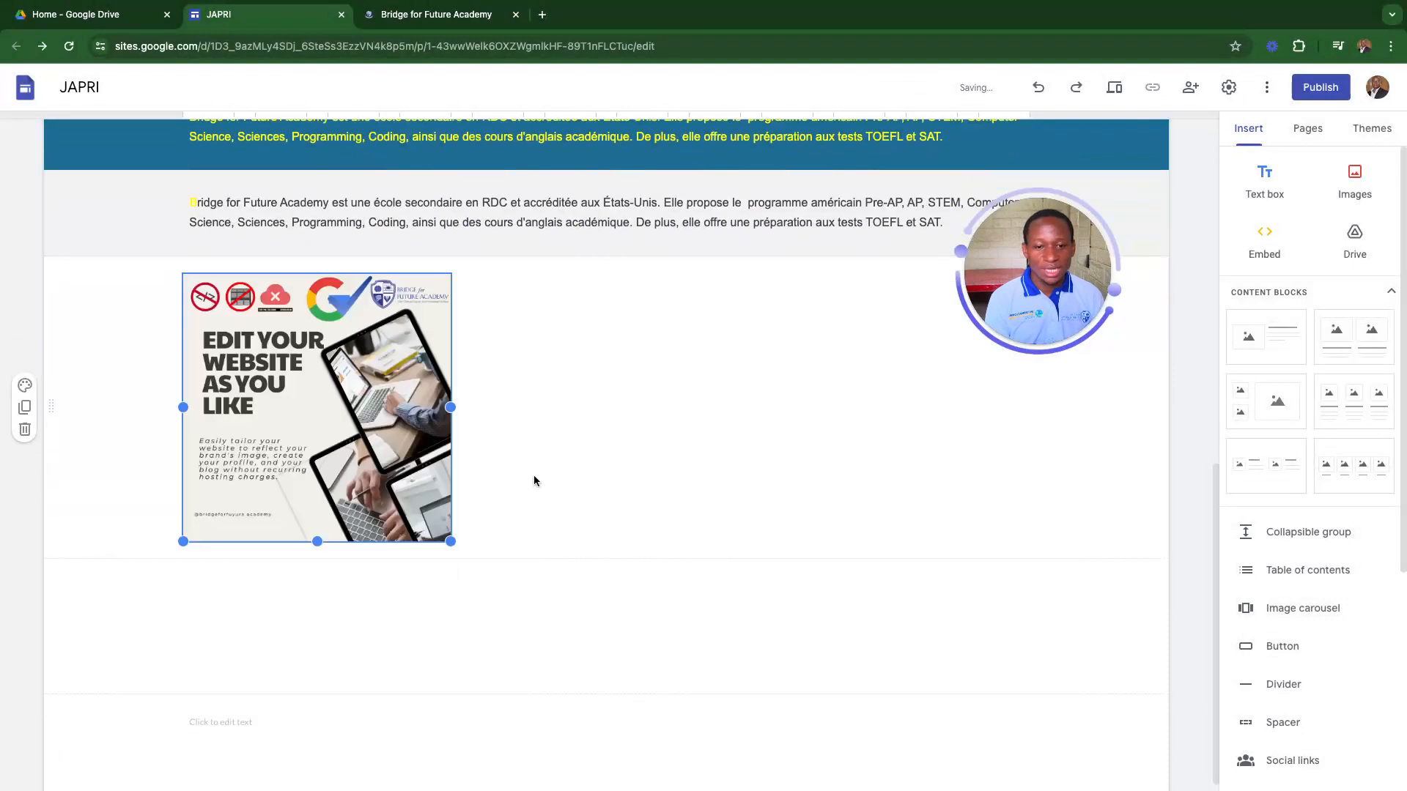
- Move the uploaded image to the horizontal centre of its section, undoing one further shift
{"action": "left_click_drag", "start_coordinate": [374, 420], "coordinate": [465, 334]}
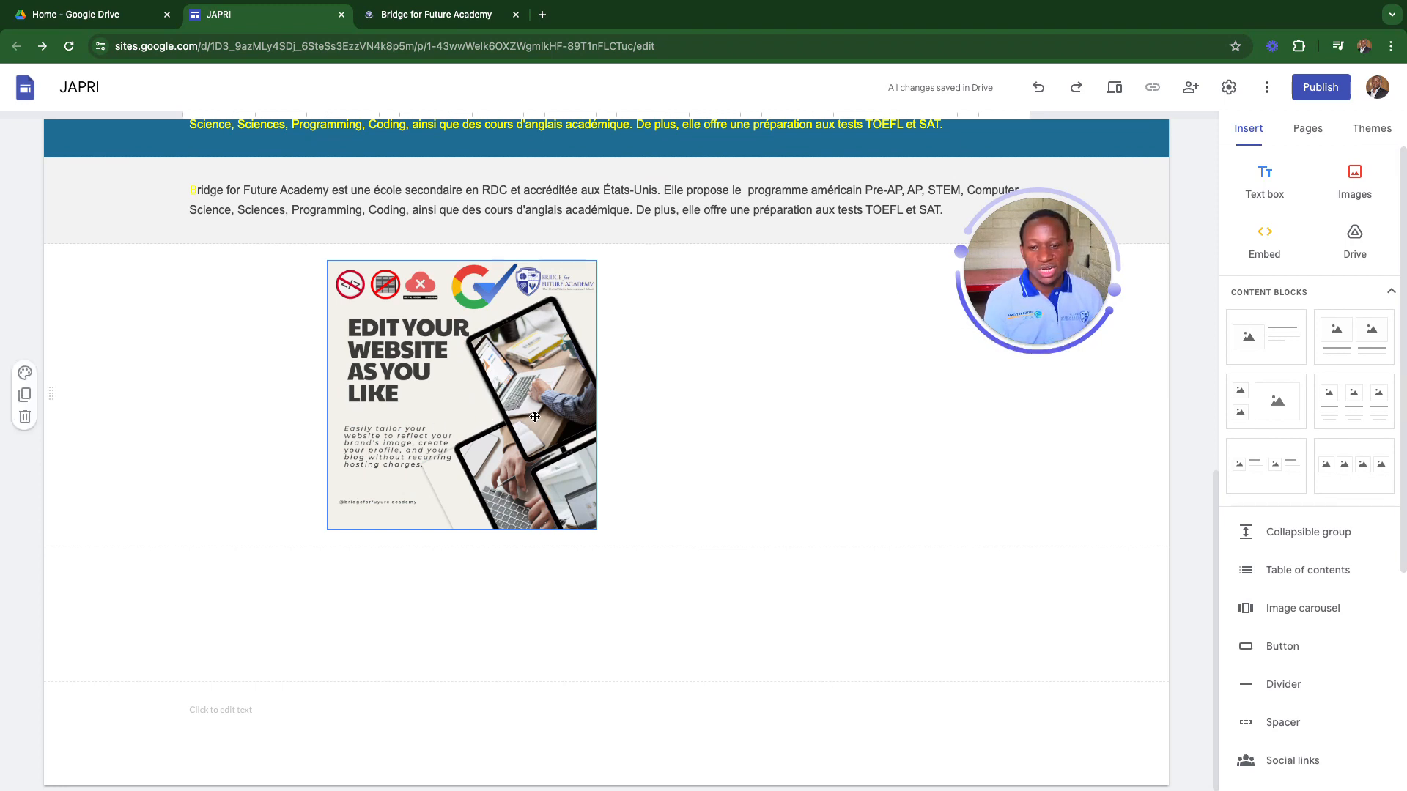
{"action": "left_click_drag", "start_coordinate": [524, 411], "coordinate": [733, 337]}
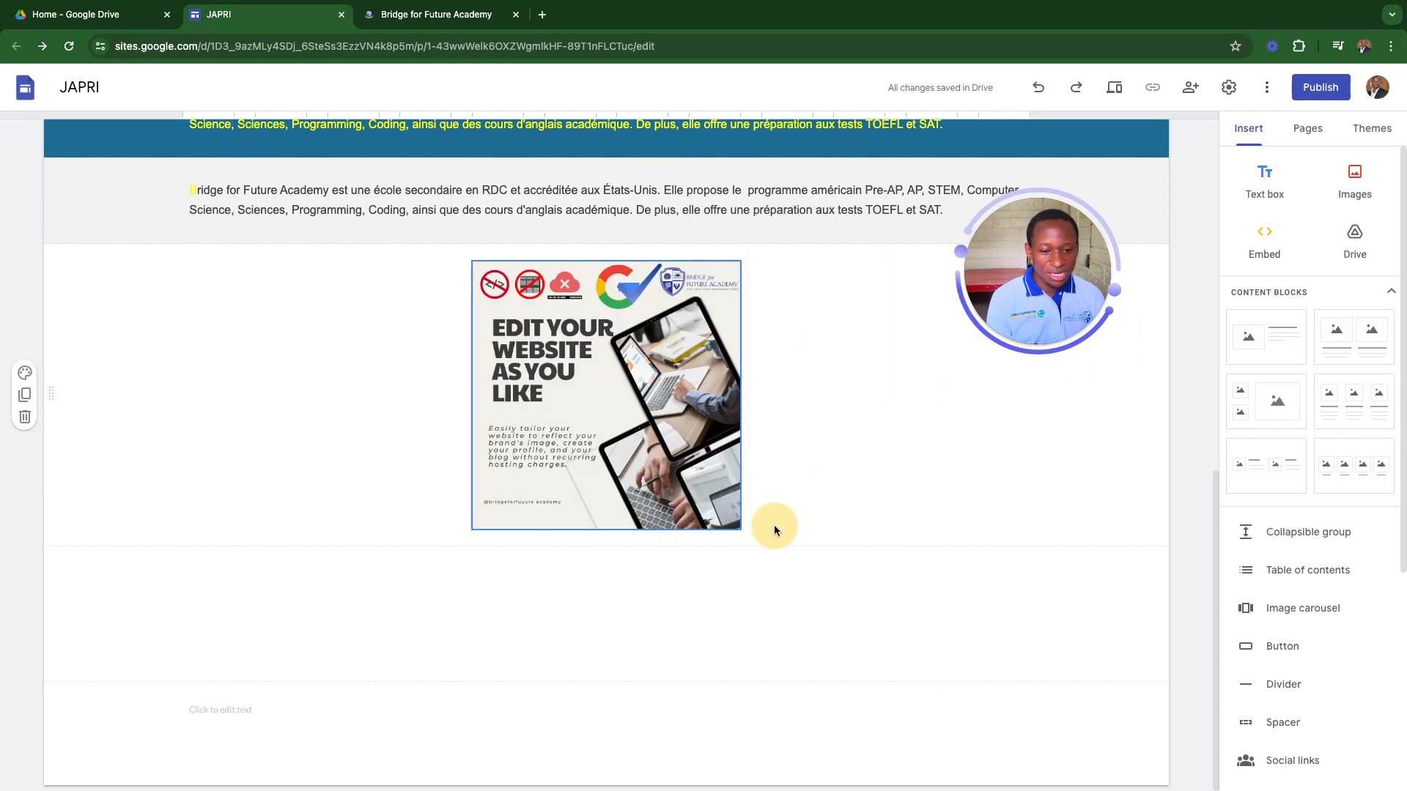
{"action": "left_click_drag", "start_coordinate": [611, 472], "coordinate": [683, 472]}
{"action": "key", "text": "ctrl+z"}
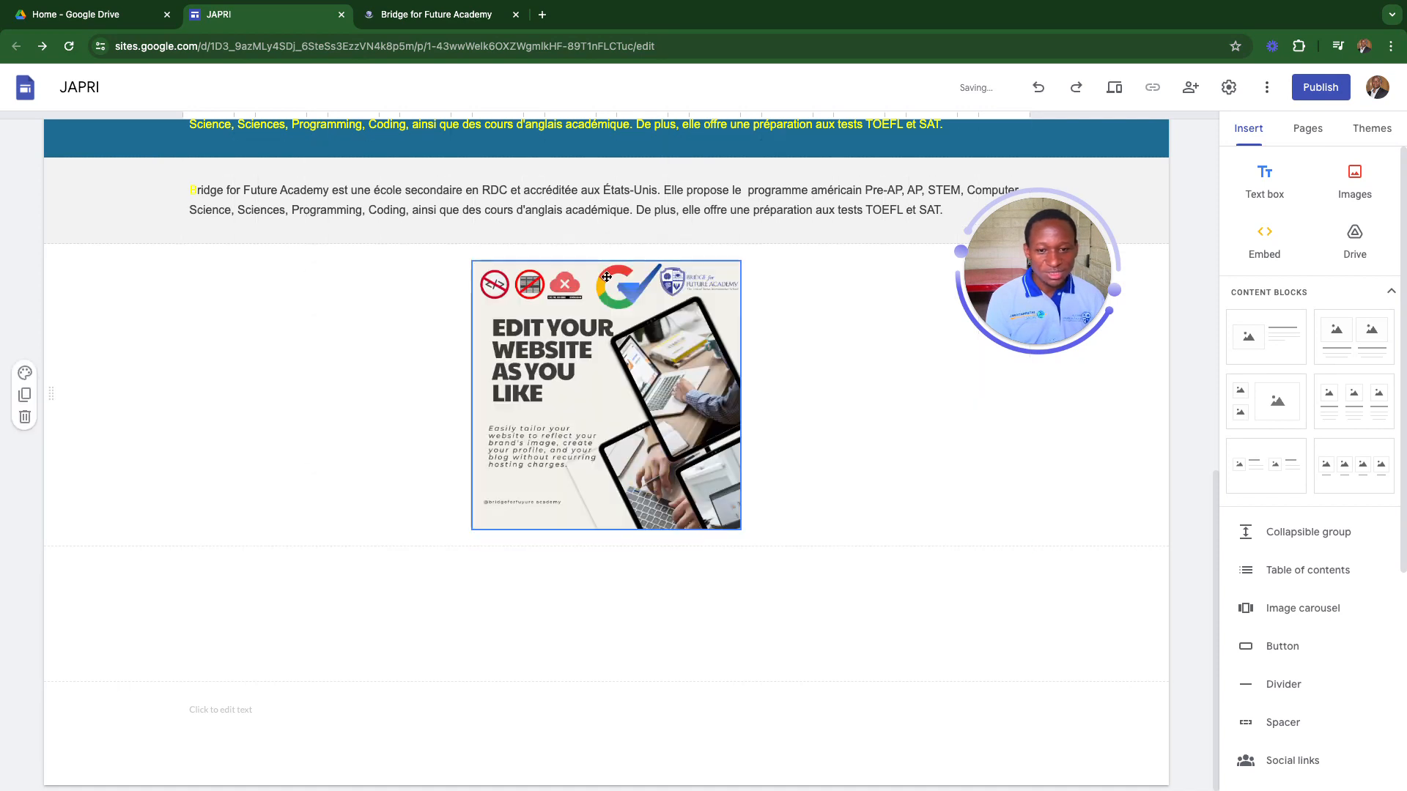
- Enlarge the centred image by extending it to both sides and downwards until it fills most of the content width
{"action": "left_click_drag", "start_coordinate": [575, 408], "coordinate": [637, 363]}
{"action": "left_click", "coordinate": [663, 430]}
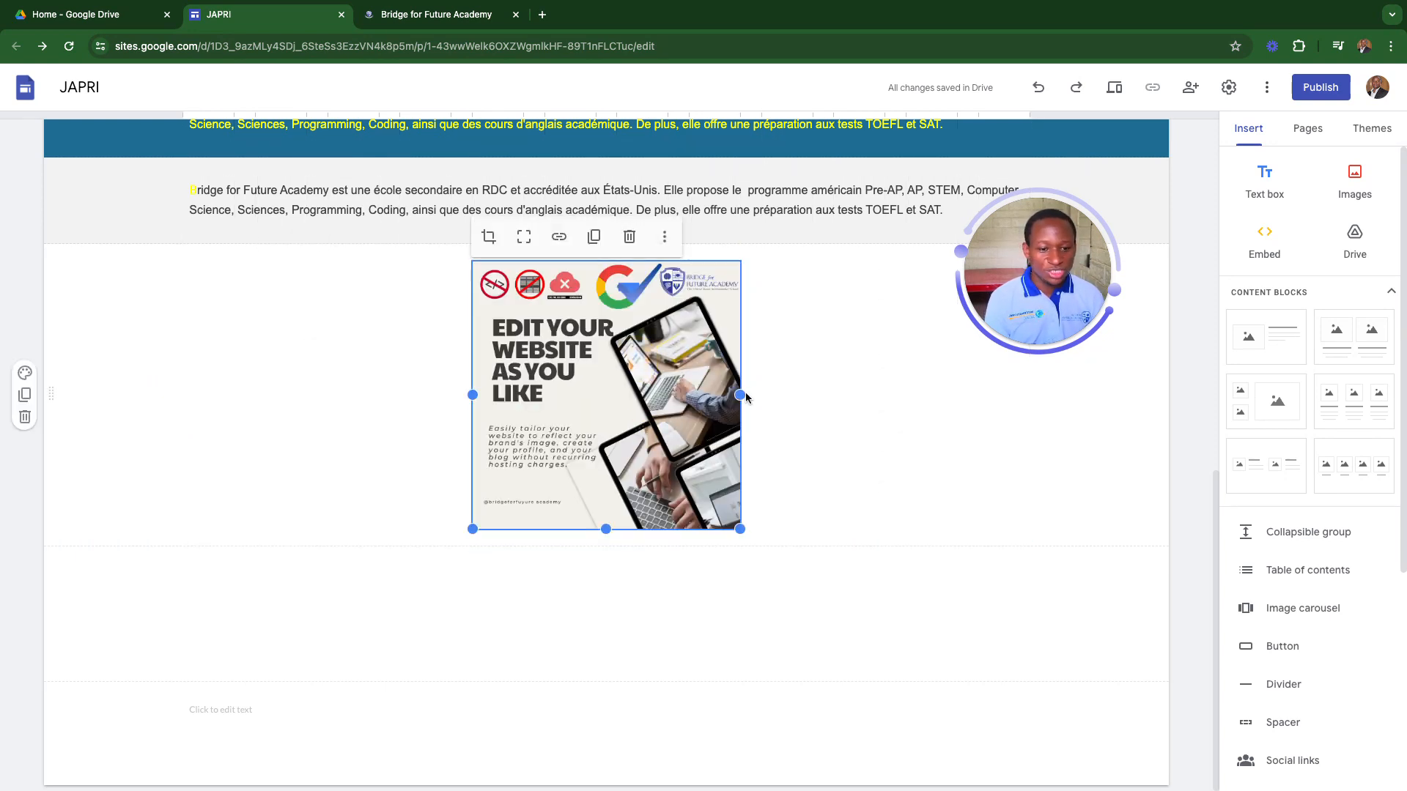
{"action": "left_click_drag", "start_coordinate": [743, 395], "coordinate": [953, 469]}
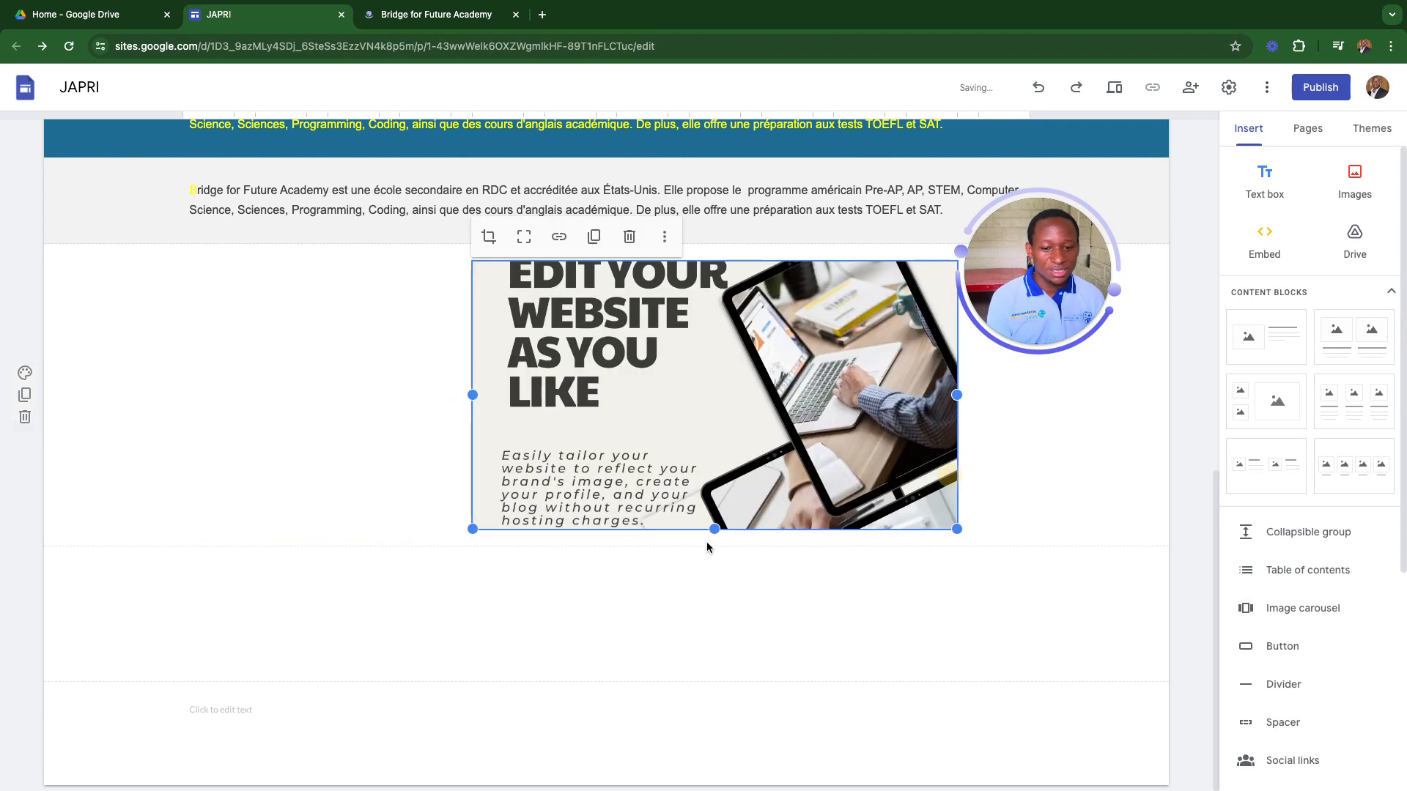
{"action": "left_click_drag", "start_coordinate": [714, 531], "coordinate": [760, 776]}
{"action": "left_click_drag", "start_coordinate": [473, 518], "coordinate": [253, 501]}
{"action": "left_click", "coordinate": [985, 465]}
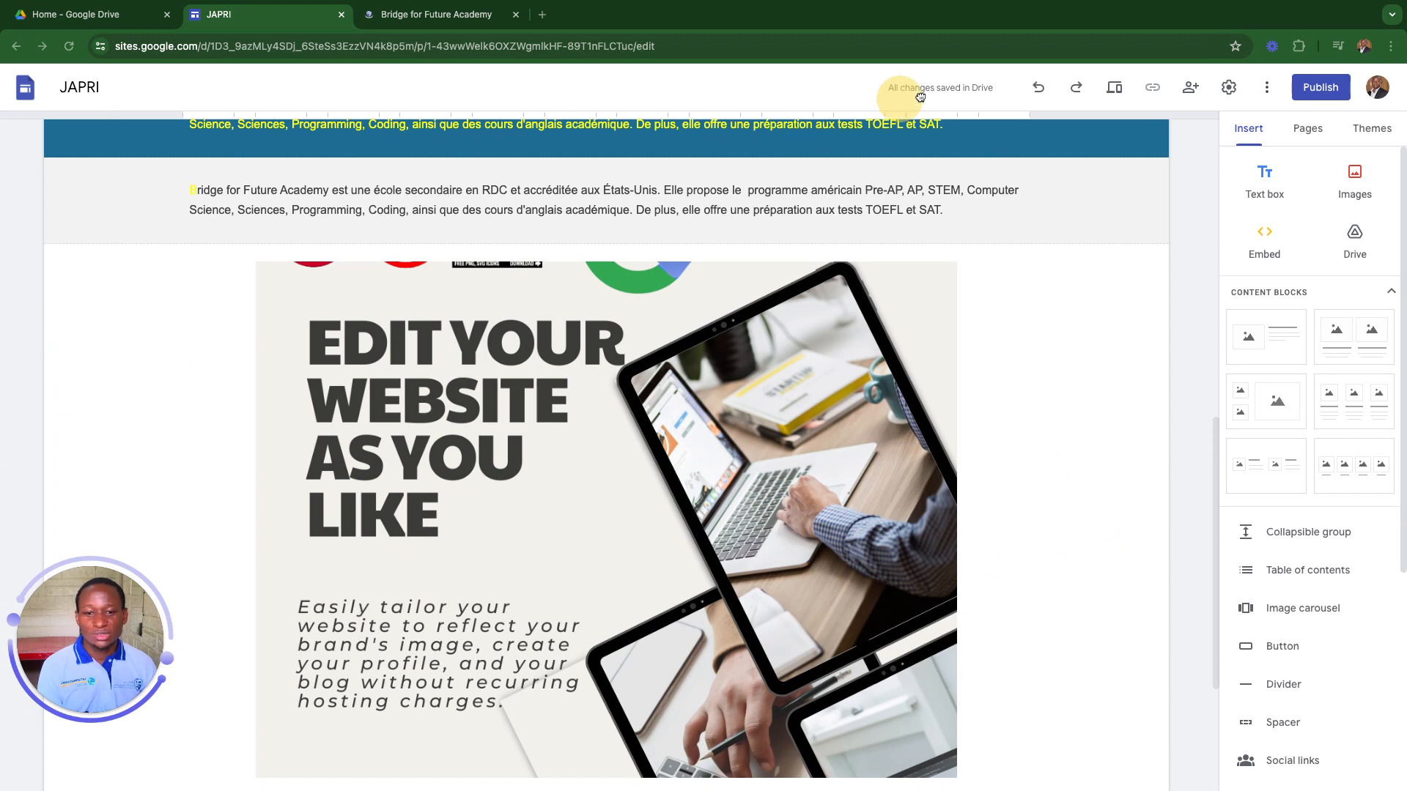
- Move the enlarged image to the left edge of the content area and apply the Style 2 section colour behind it
{"action": "scroll", "coordinate": [597, 367], "scroll_direction": "down", "scroll_amount": 3}
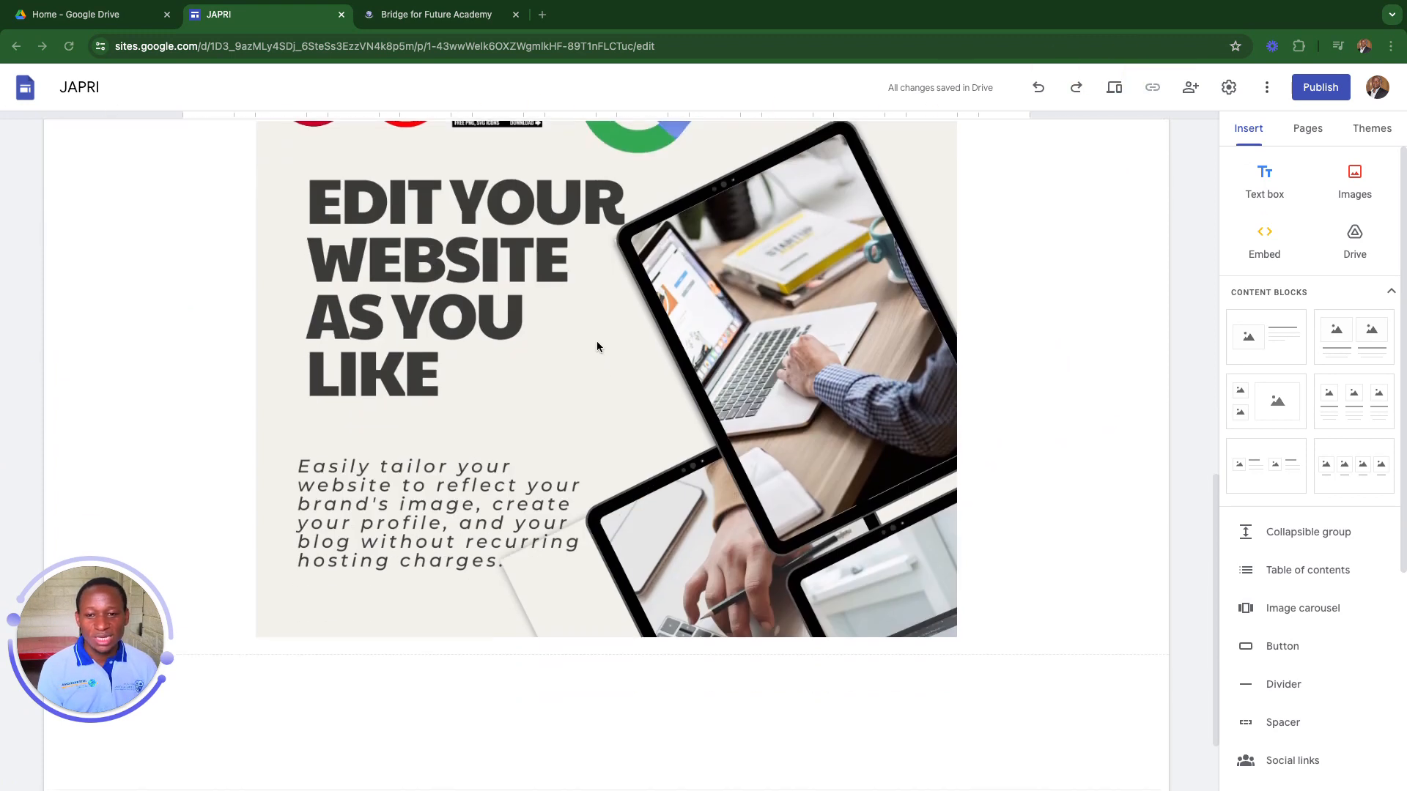
{"action": "scroll", "coordinate": [591, 343], "scroll_direction": "up", "scroll_amount": 4}
{"action": "left_click_drag", "start_coordinate": [563, 412], "coordinate": [532, 470]}
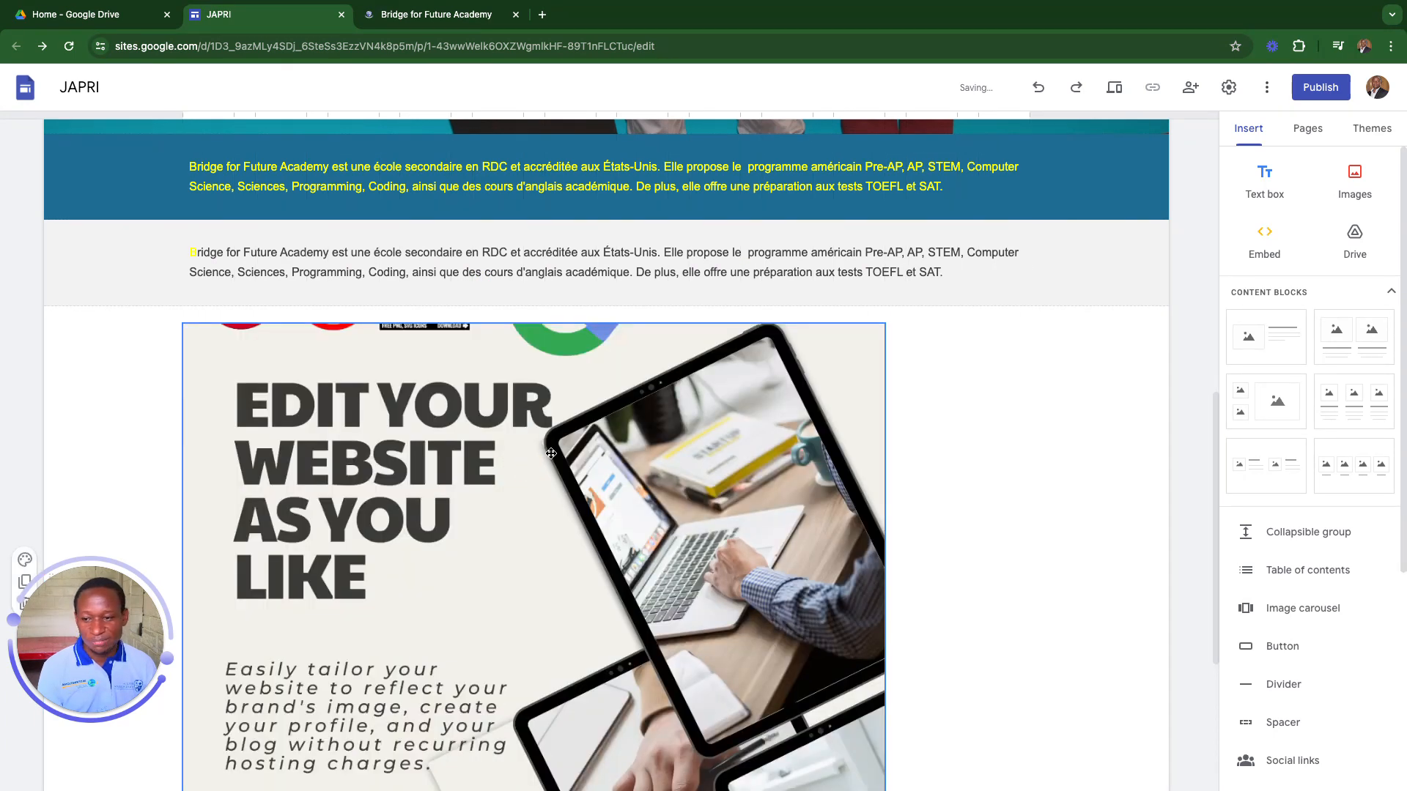
{"action": "scroll", "coordinate": [532, 470], "scroll_direction": "down", "scroll_amount": 1}
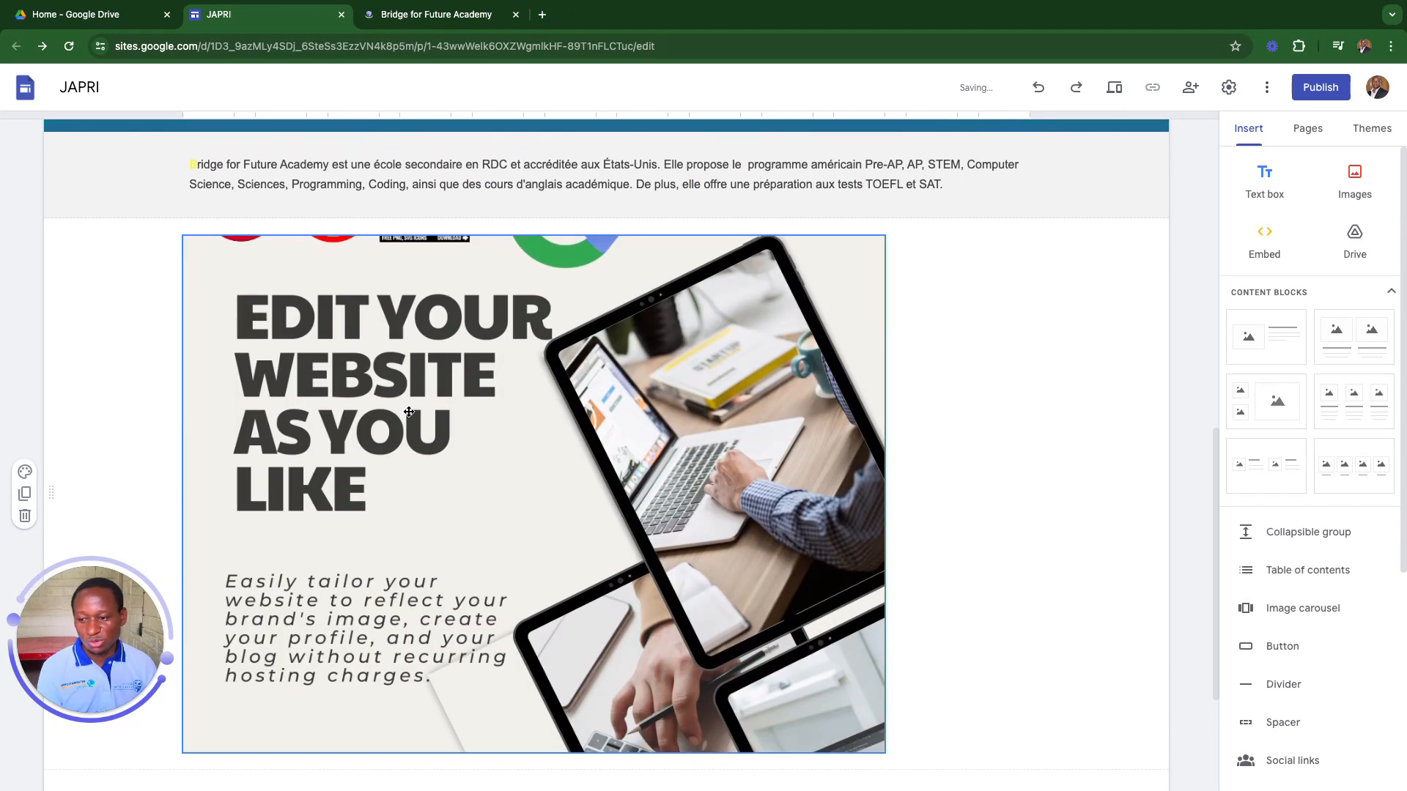
{"action": "left_click", "coordinate": [25, 473]}
{"action": "left_click", "coordinate": [103, 540]}
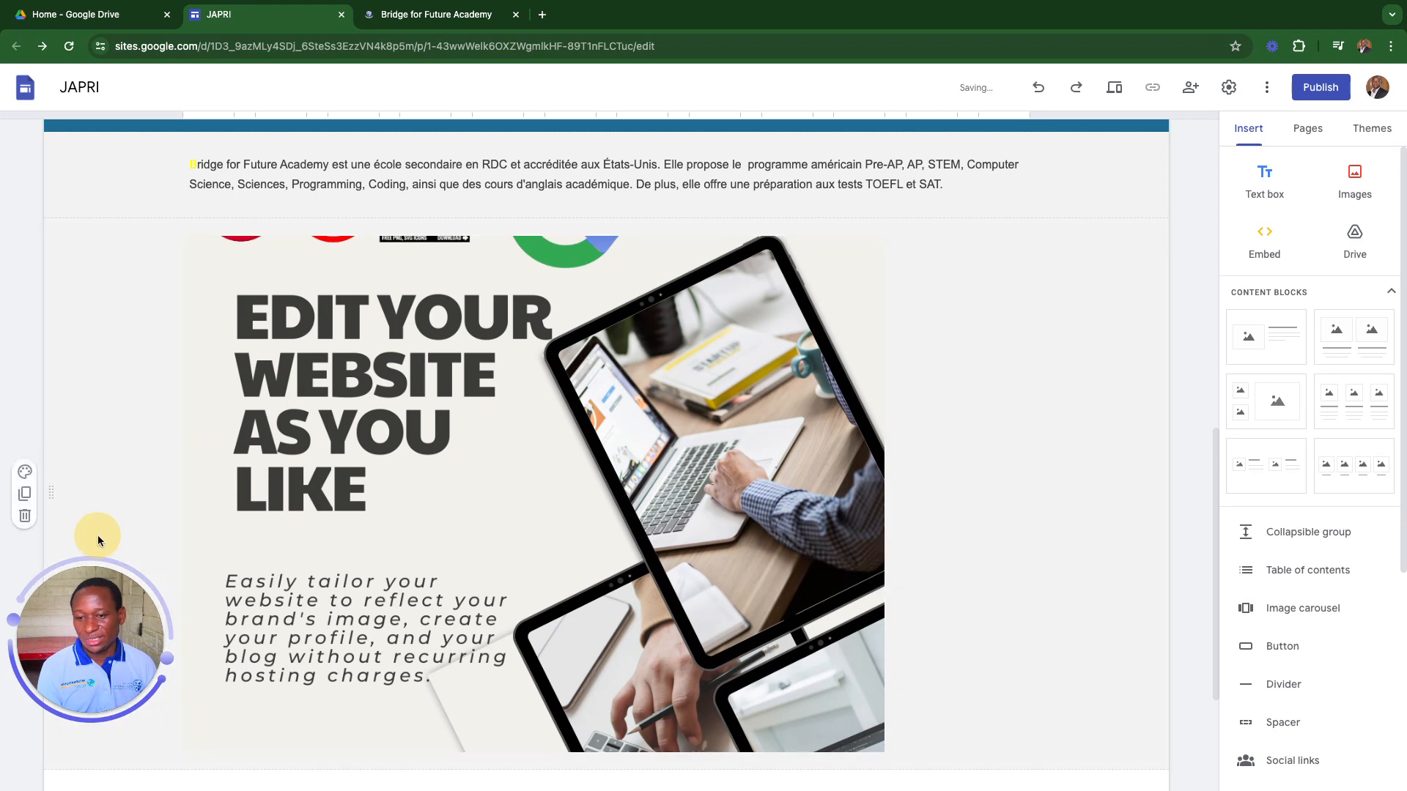
- Apply the Style 3 section colour to the image section and move the image to the section's horizontal centre
{"action": "left_click", "coordinate": [27, 473]}
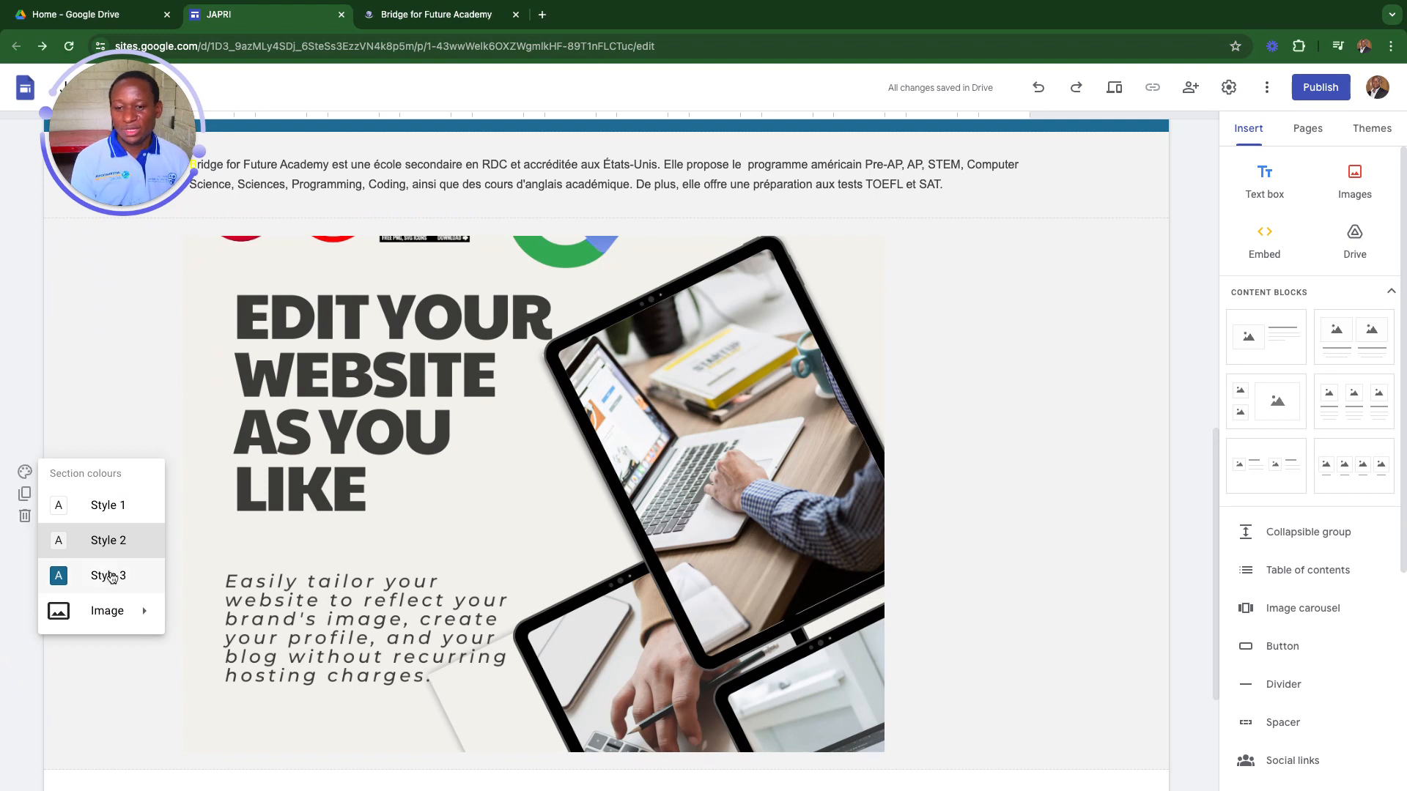
{"action": "left_click", "coordinate": [104, 574]}
{"action": "left_click_drag", "start_coordinate": [553, 375], "coordinate": [639, 349]}
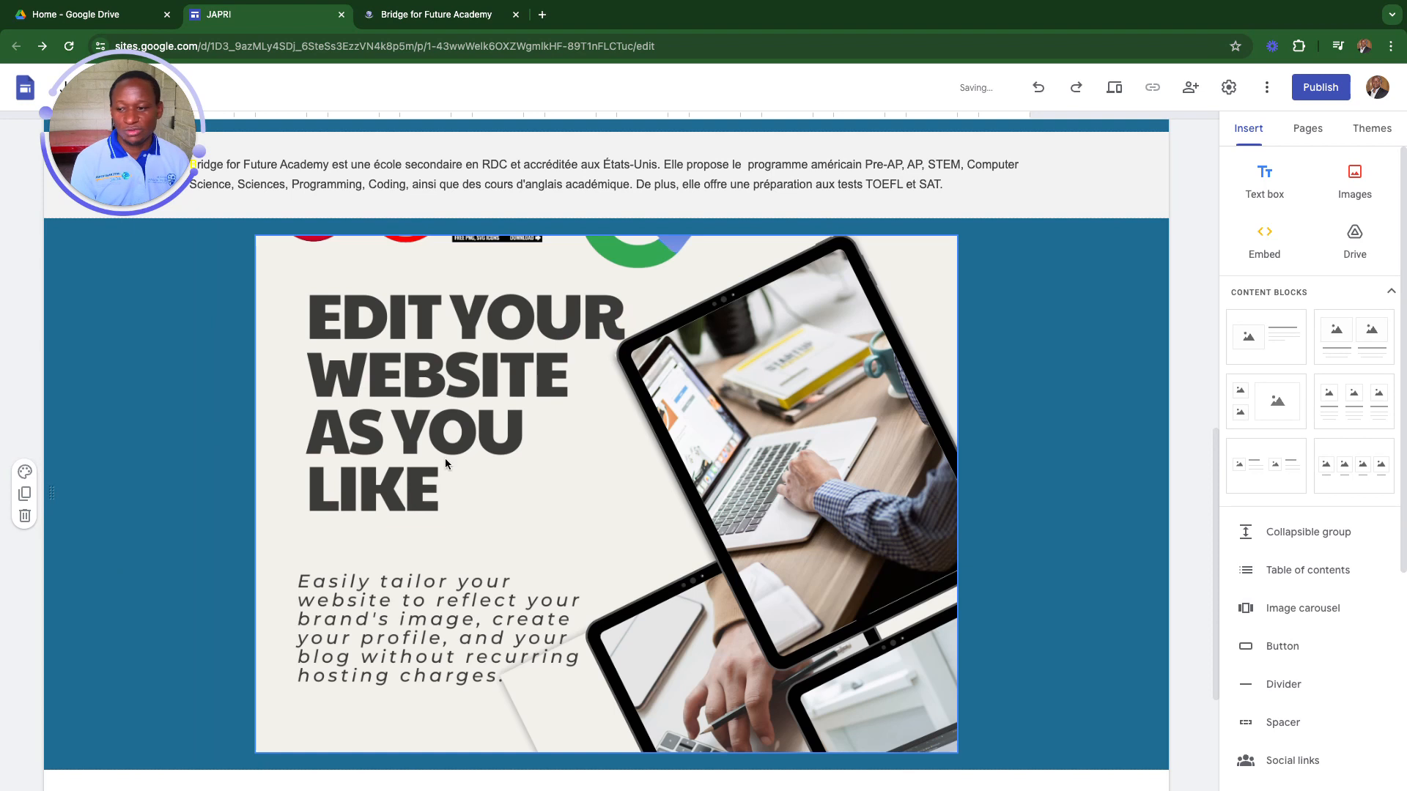
- Review the sections above and select the enlarged image in the blue section for further editing
{"action": "scroll", "coordinate": [524, 421], "scroll_direction": "down", "scroll_amount": 2}
{"action": "scroll", "coordinate": [509, 398], "scroll_direction": "up", "scroll_amount": 4}
{"action": "scroll", "coordinate": [509, 409], "scroll_direction": "up", "scroll_amount": 2}
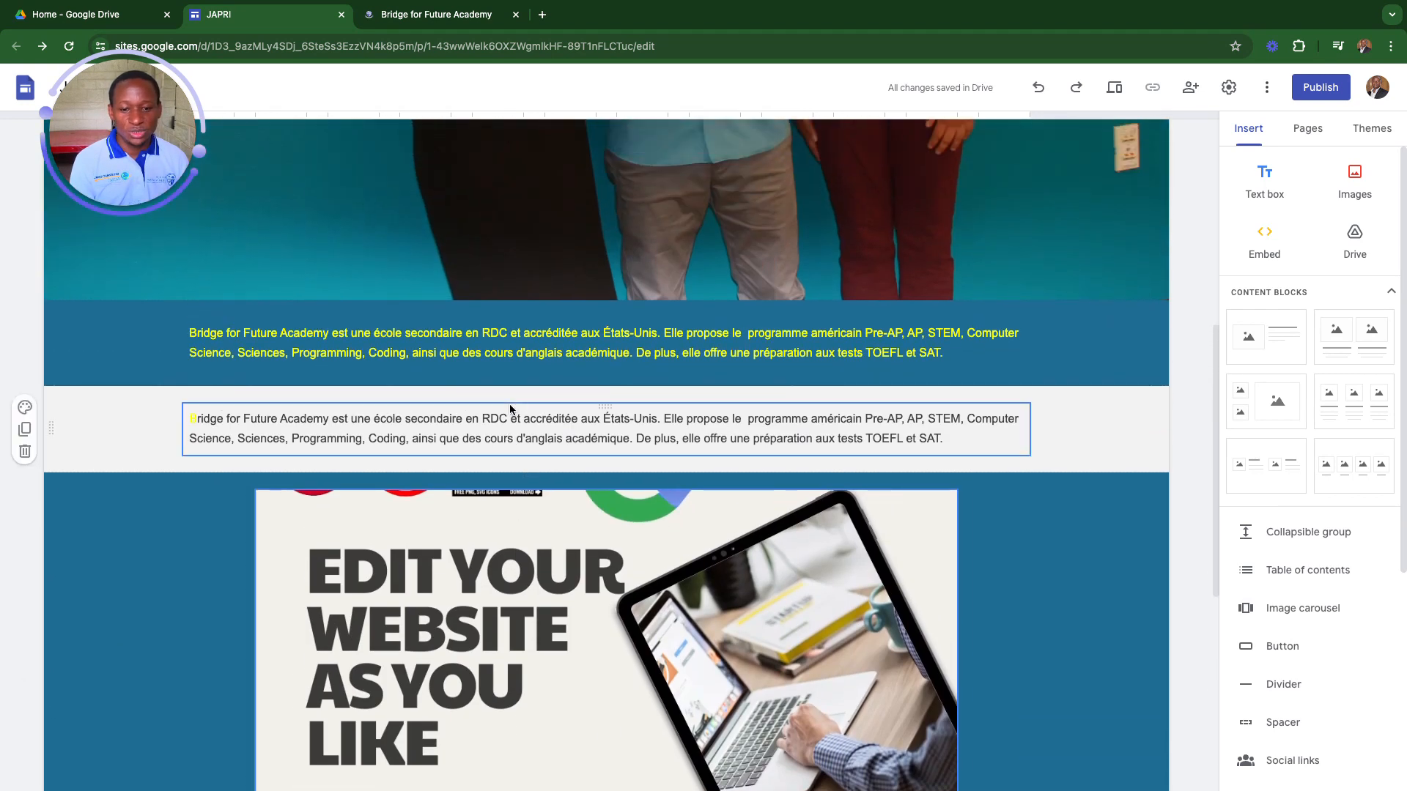
{"action": "scroll", "coordinate": [482, 401], "scroll_direction": "down", "scroll_amount": 5}
{"action": "left_click", "coordinate": [482, 400]}
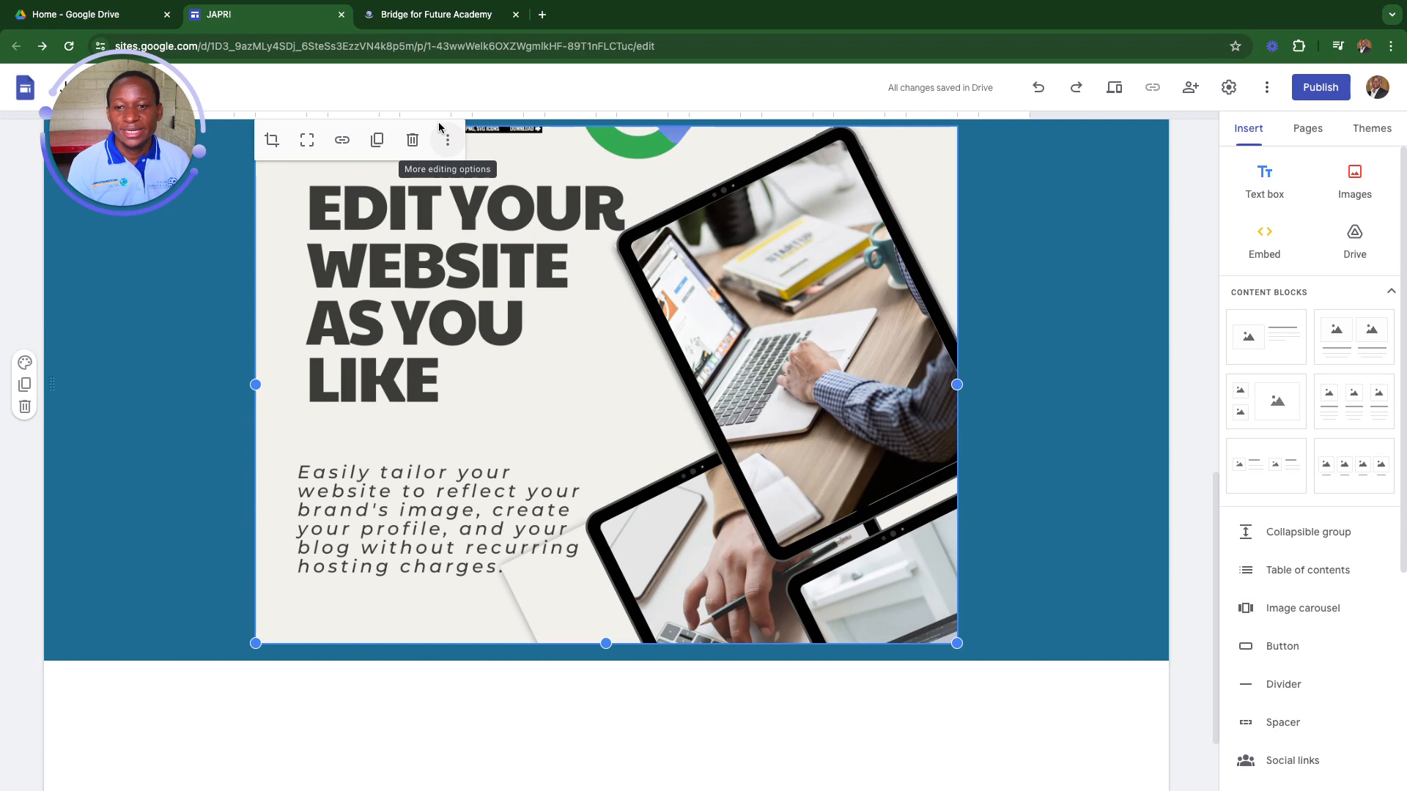
- Duplicate the "Edit your website as you like" image below the blue section
{"action": "left_click", "coordinate": [376, 139]}
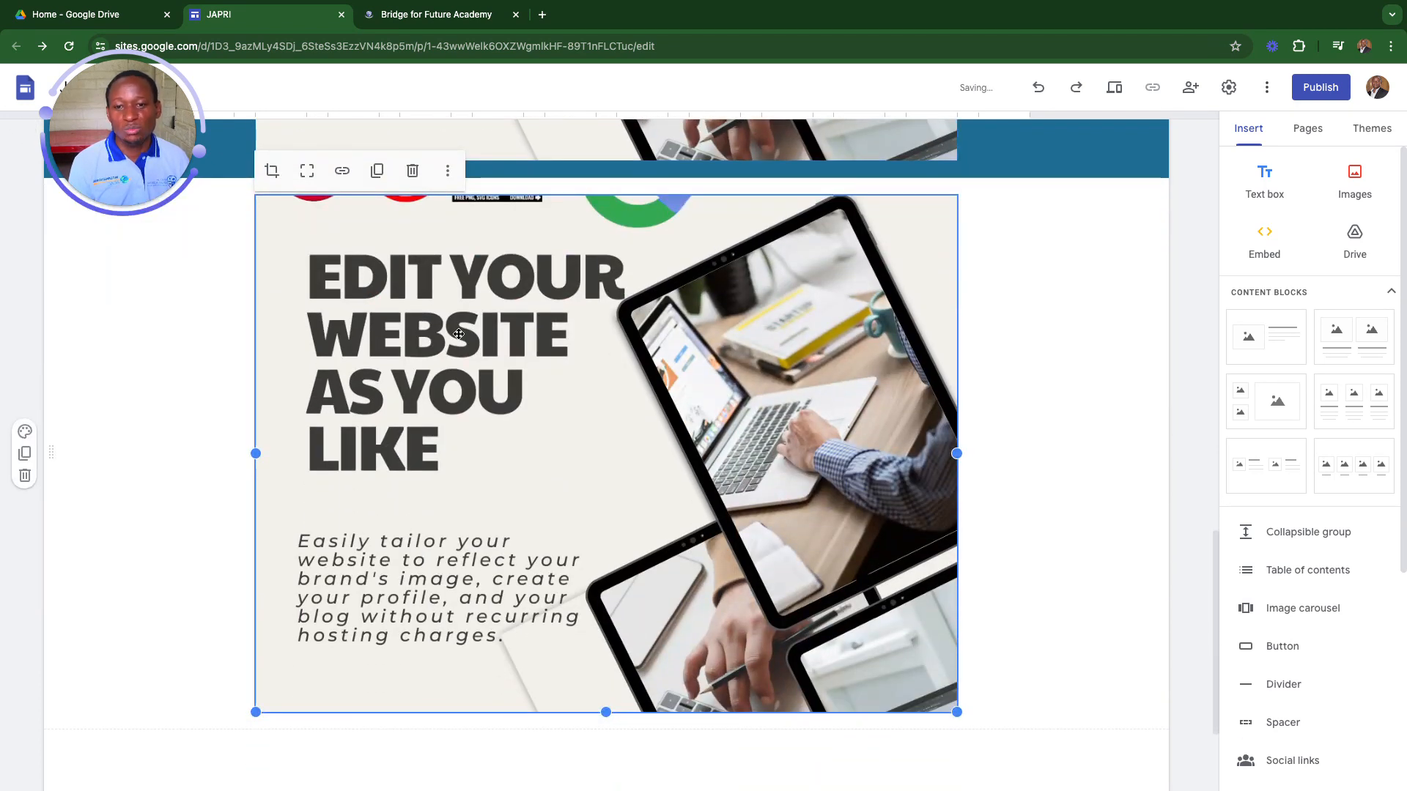
{"action": "scroll", "coordinate": [460, 332], "scroll_direction": "up", "scroll_amount": 10}
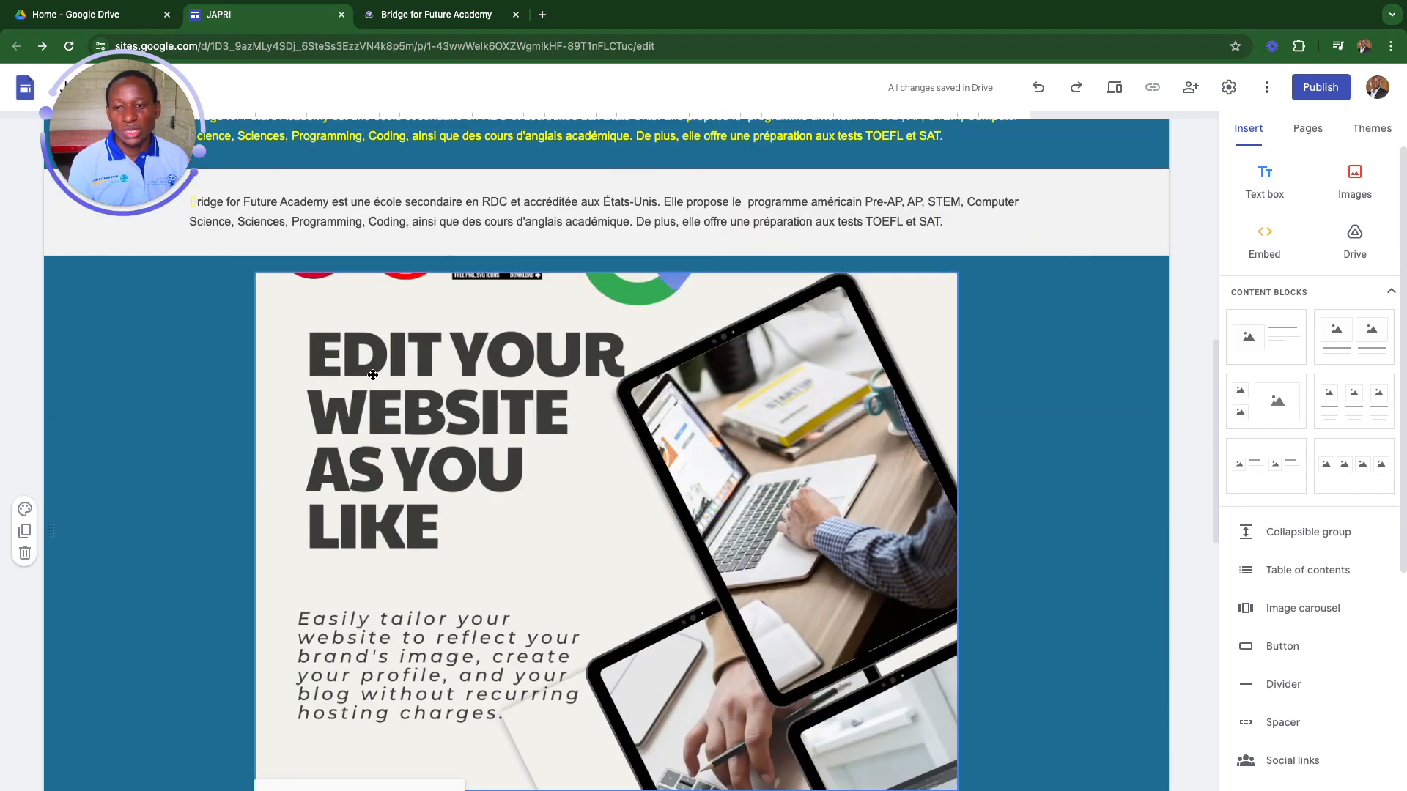
- Move the website image in the blue section slightly left and uncrop it to show the full picture
{"action": "left_click_drag", "start_coordinate": [478, 441], "coordinate": [517, 484]}
{"action": "left_click", "coordinate": [955, 434]}
{"action": "left_click_drag", "start_coordinate": [601, 505], "coordinate": [640, 561]}
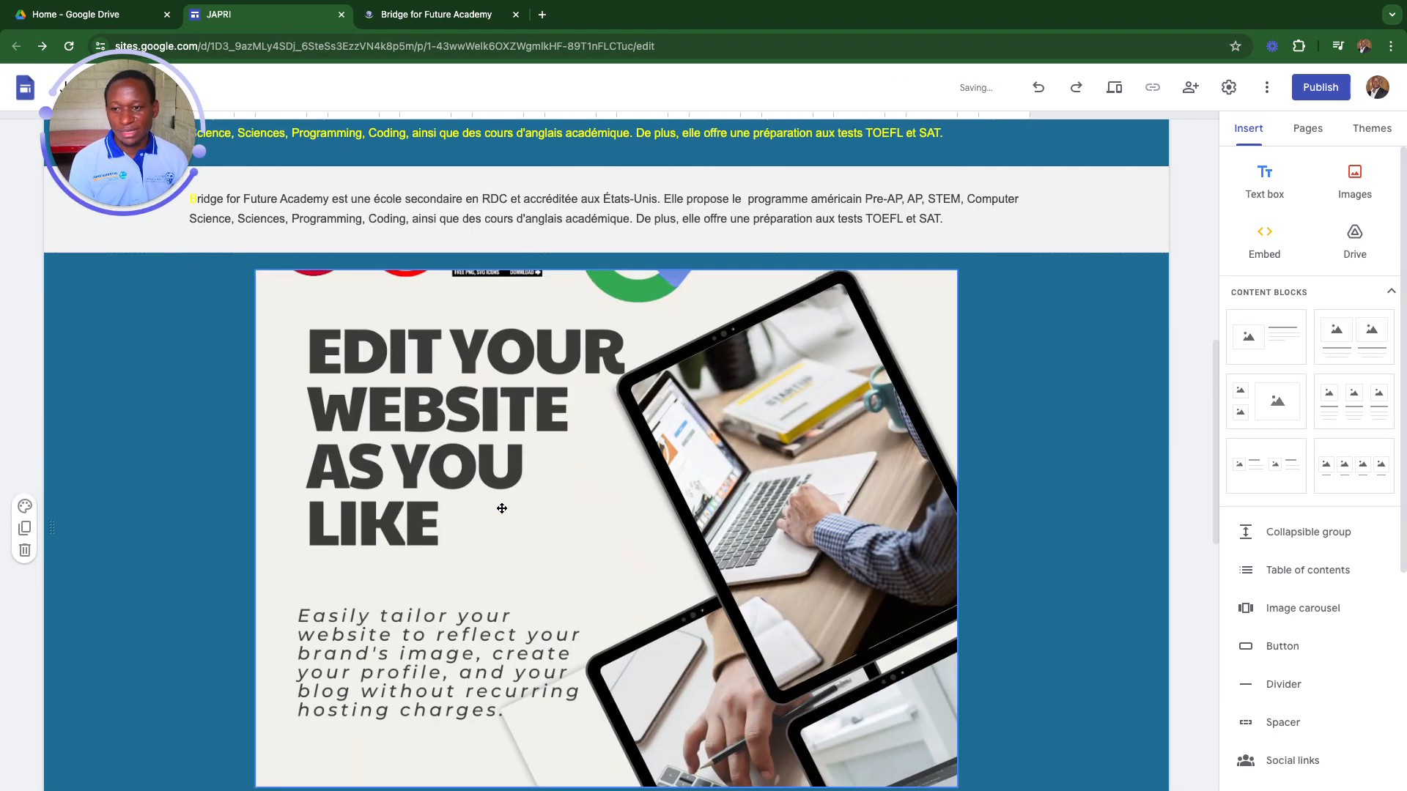
{"action": "left_click", "coordinate": [482, 498]}
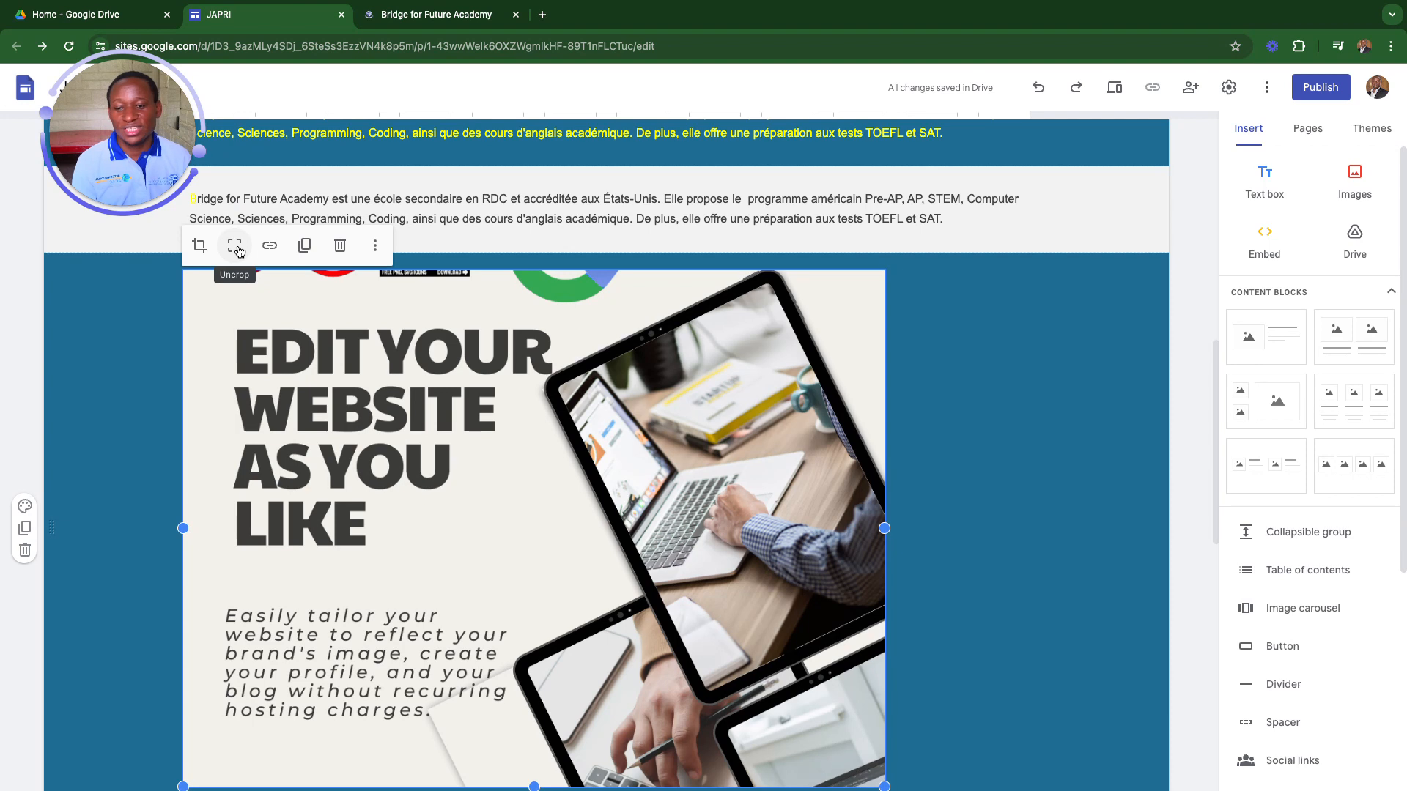
{"action": "left_click", "coordinate": [239, 251]}
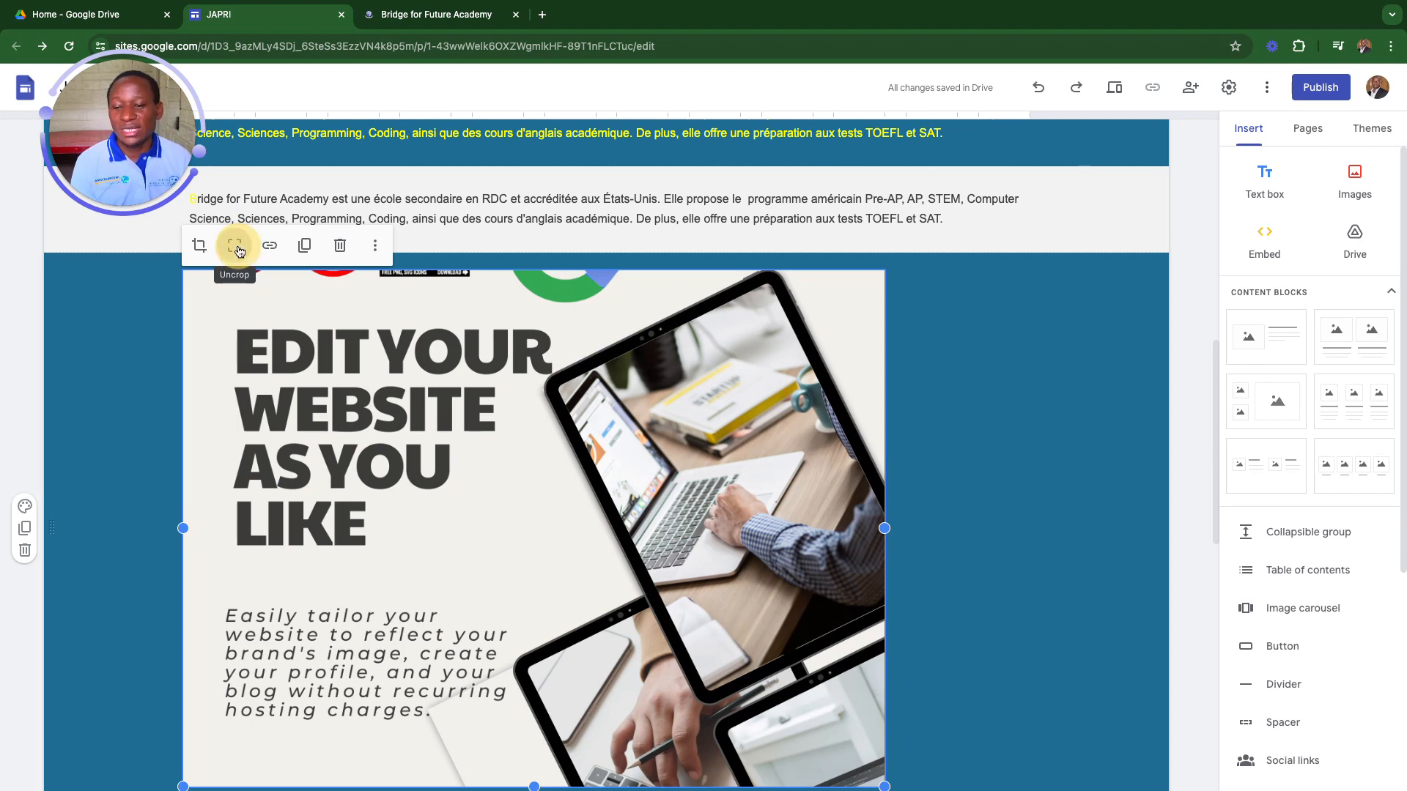
{"action": "scroll", "coordinate": [494, 467], "scroll_direction": "down", "scroll_amount": 2}
{"action": "scroll", "coordinate": [494, 467], "scroll_direction": "down", "scroll_amount": 5}
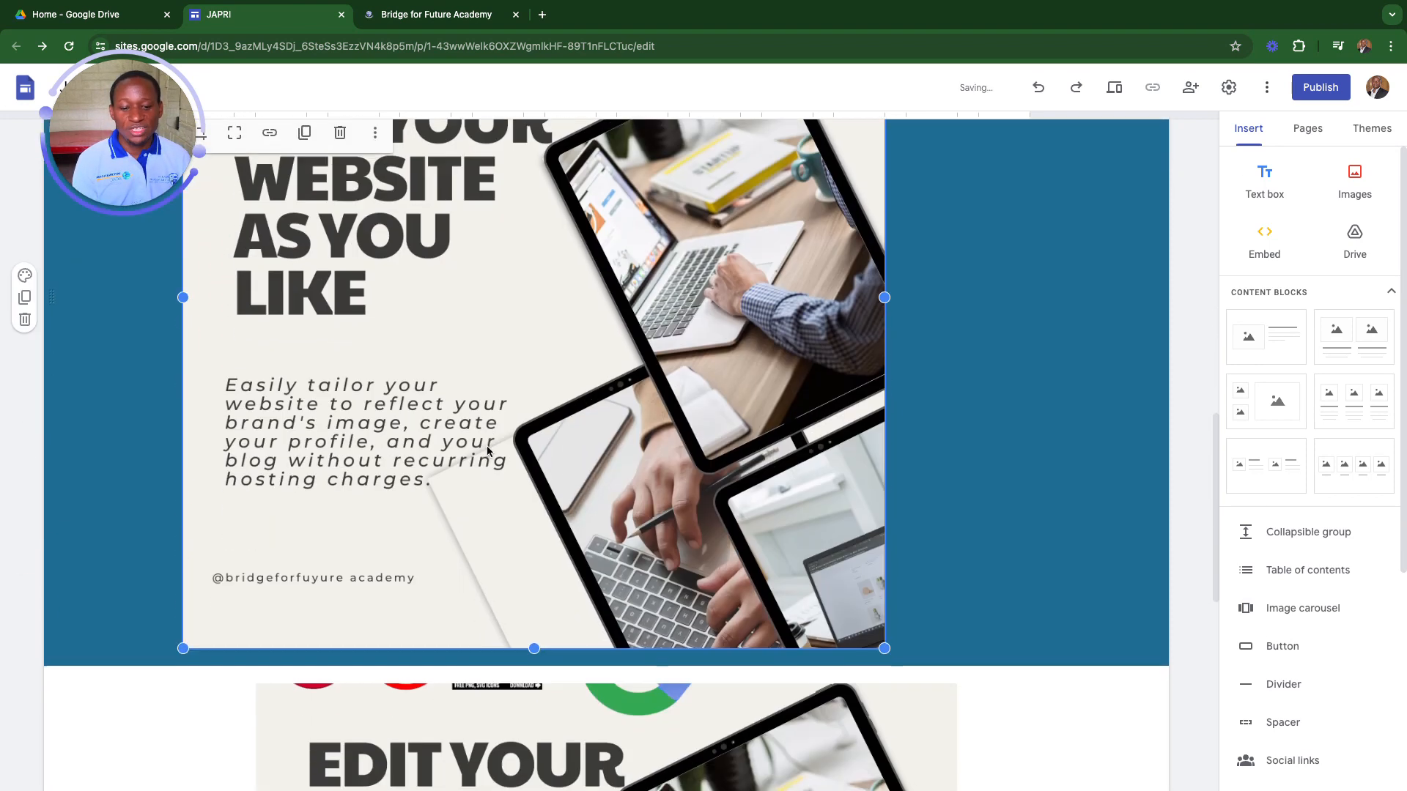
{"action": "scroll", "coordinate": [490, 442], "scroll_direction": "up", "scroll_amount": 4}
{"action": "scroll", "coordinate": [490, 436], "scroll_direction": "up", "scroll_amount": 4}
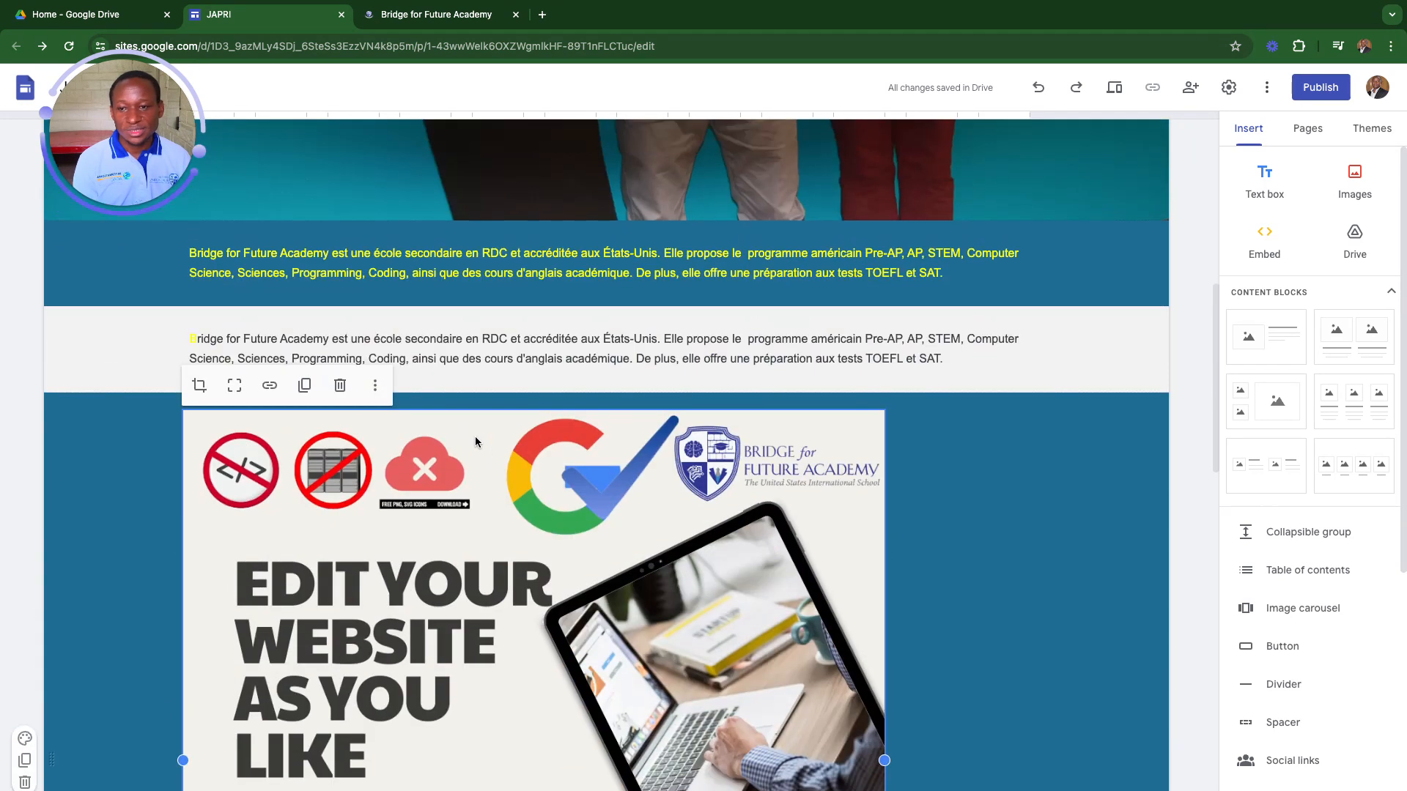
- Try enlarging the website image inside its crop frame, and reset it to the uncropped picture
{"action": "left_click", "coordinate": [198, 387]}
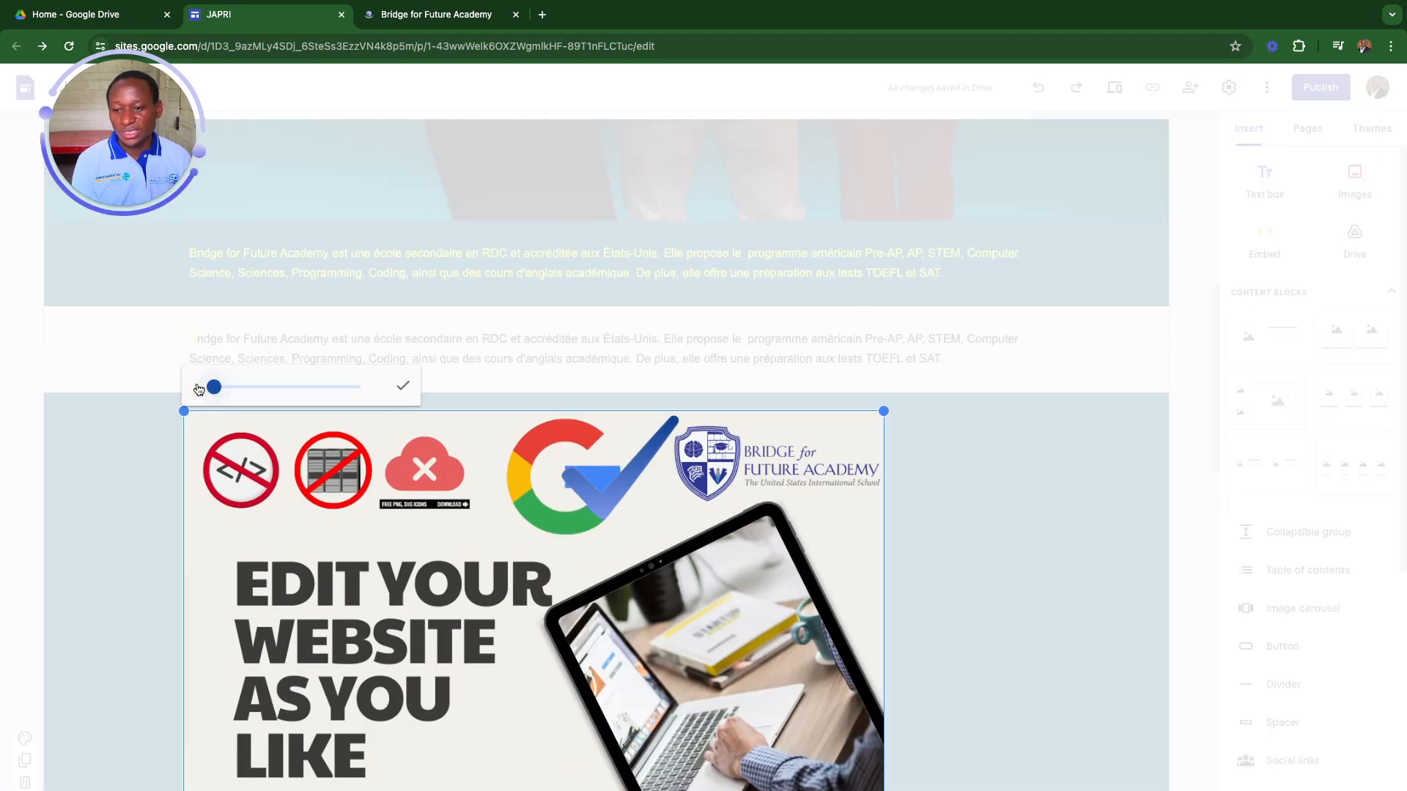
{"action": "mouse_move", "coordinate": [213, 387]}
{"action": "left_mouse_down"}
{"action": "mouse_move", "coordinate": [387, 402]}
{"action": "mouse_move", "coordinate": [270, 391]}
{"action": "mouse_move", "coordinate": [213, 401]}
{"action": "mouse_move", "coordinate": [225, 408]}
{"action": "left_mouse_up"}
{"action": "left_click", "coordinate": [403, 386]}
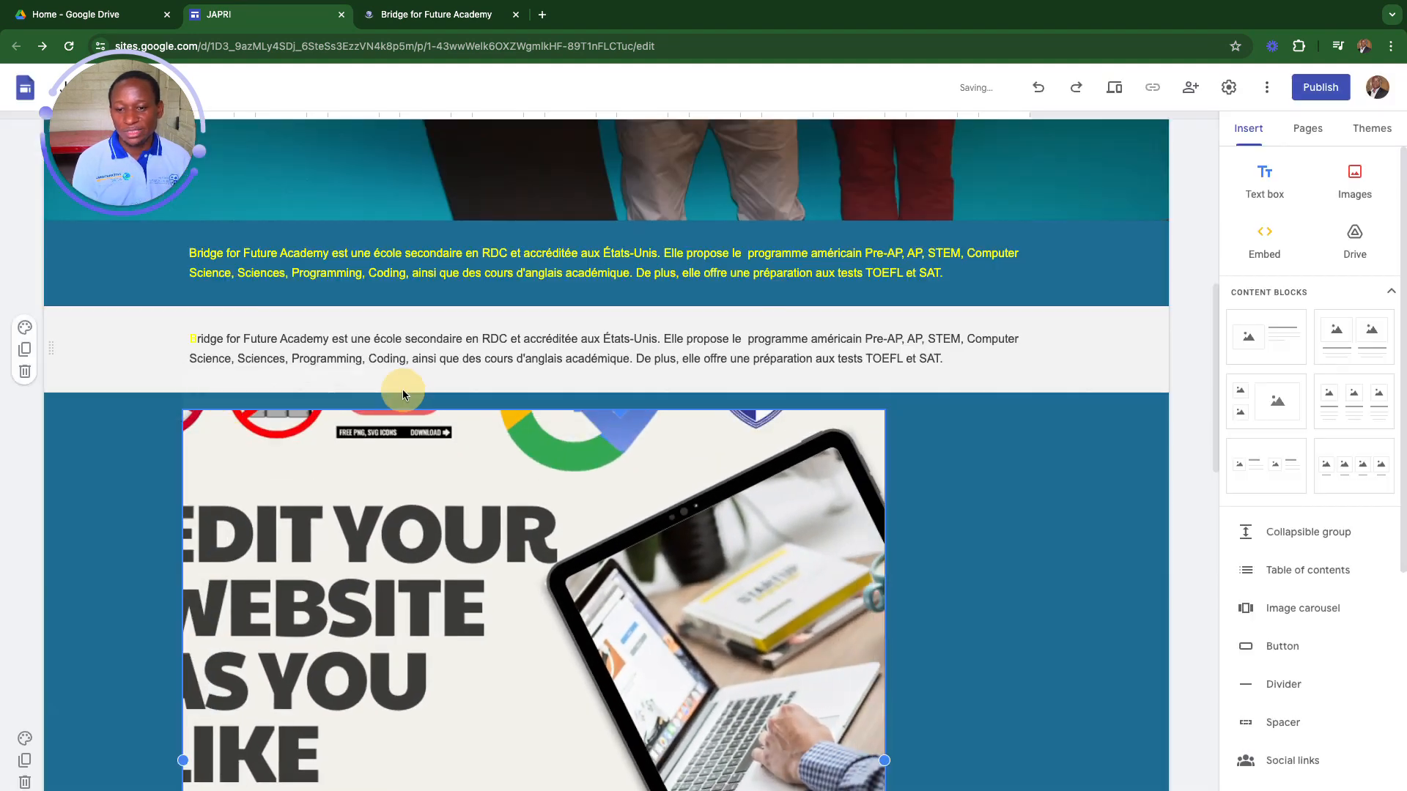
{"action": "left_click", "coordinate": [235, 385]}
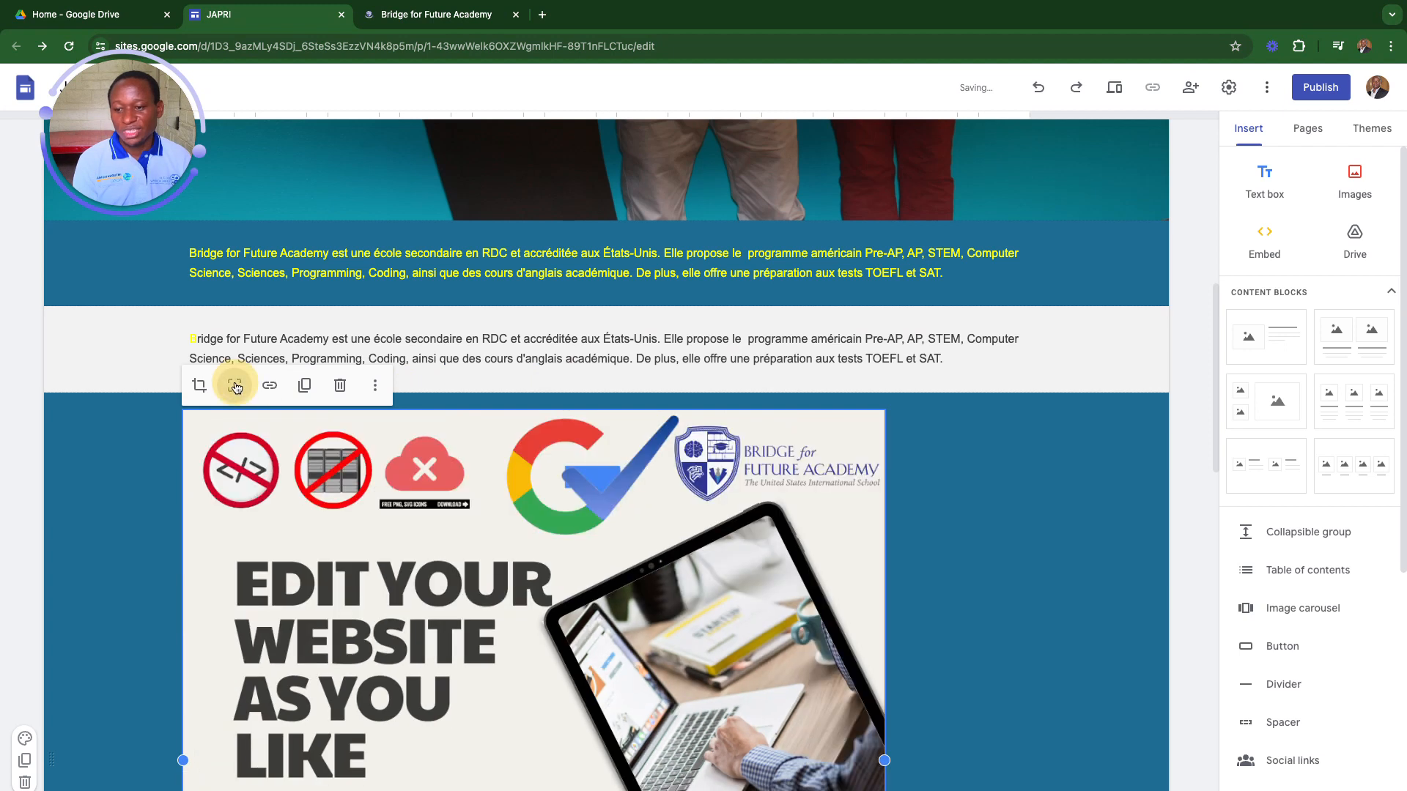
- Move the uncropped website image to the horizontal center of the blue section
{"action": "scroll", "coordinate": [549, 564], "scroll_direction": "down", "scroll_amount": 2}
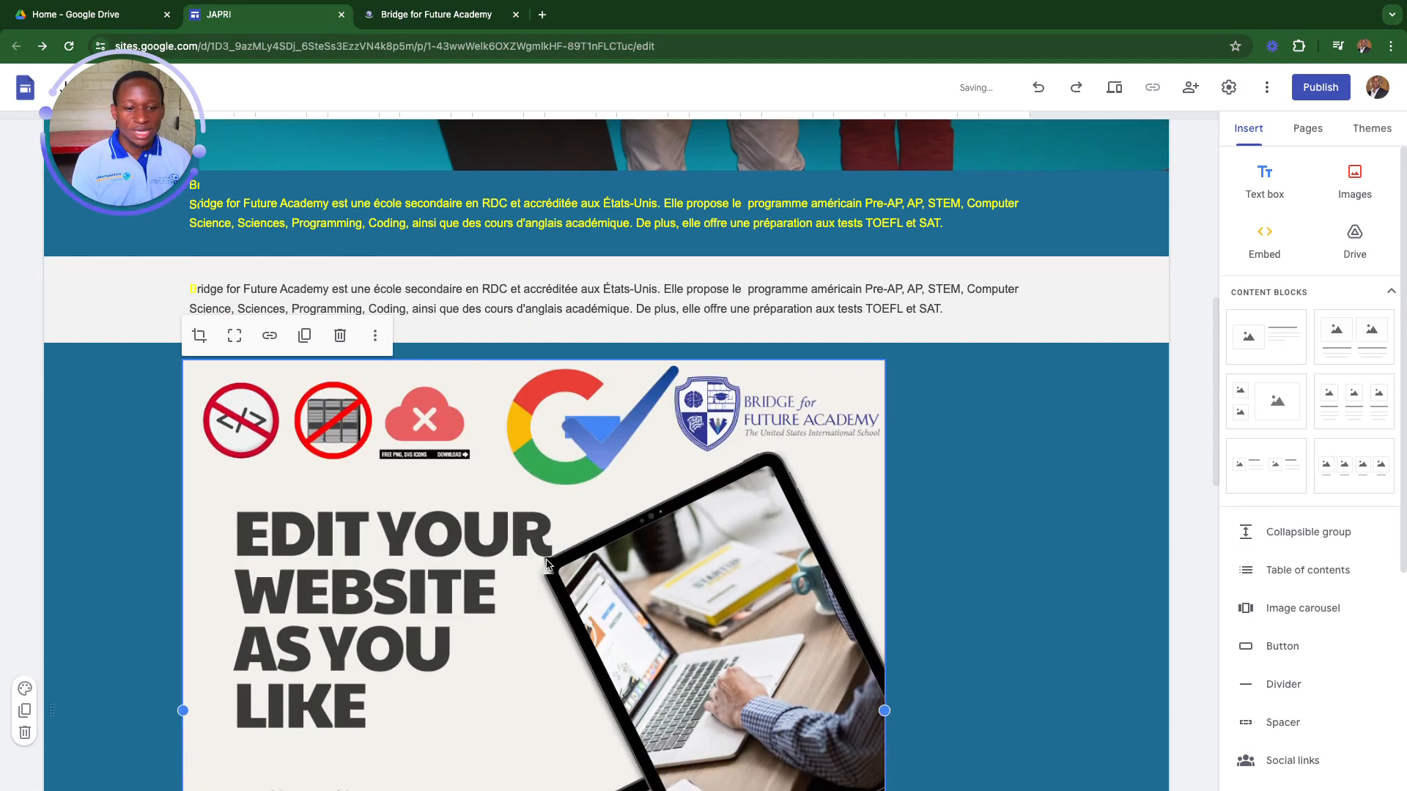
{"action": "left_click_drag", "start_coordinate": [549, 516], "coordinate": [621, 494]}
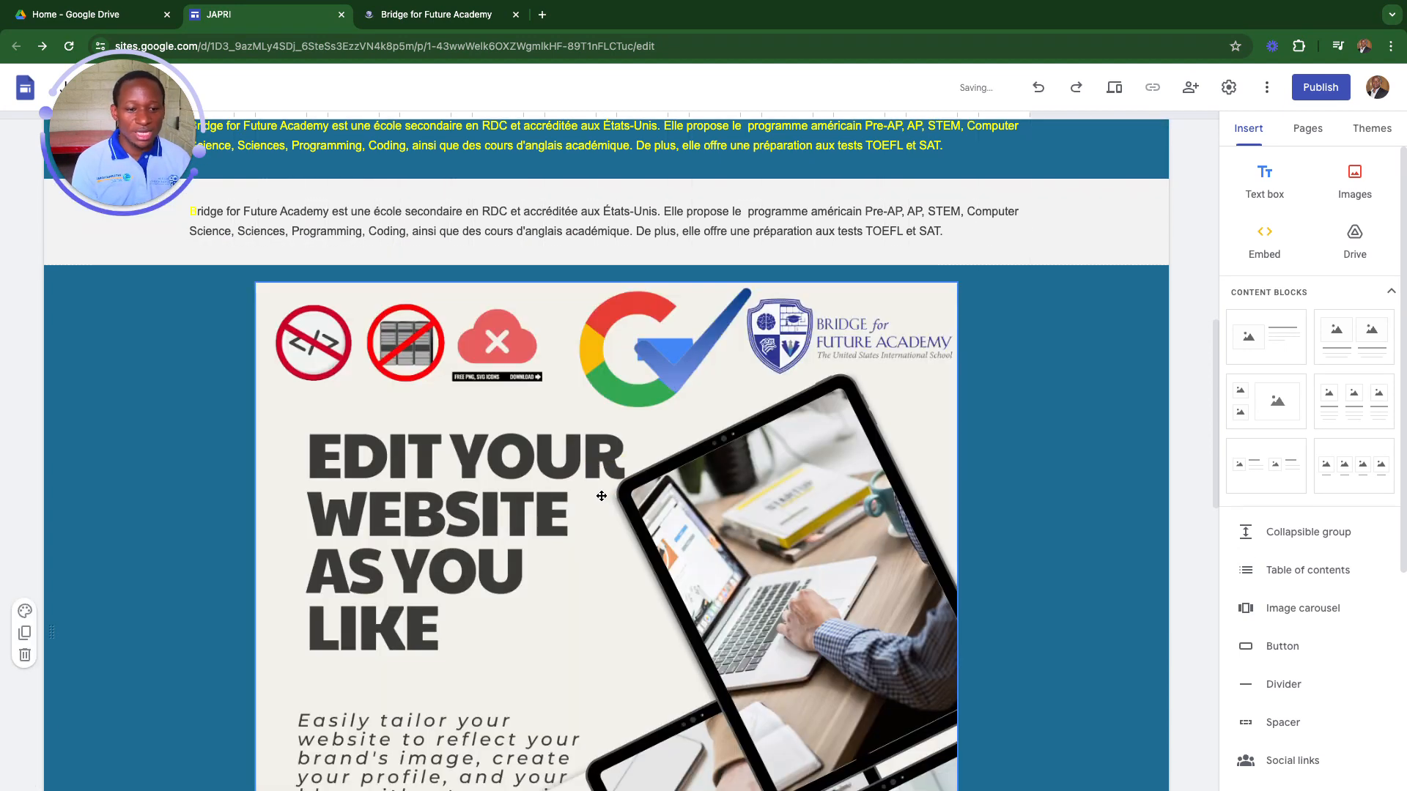
{"action": "scroll", "coordinate": [592, 469], "scroll_direction": "up", "scroll_amount": 4}
{"action": "scroll", "coordinate": [662, 445], "scroll_direction": "down", "scroll_amount": 12}
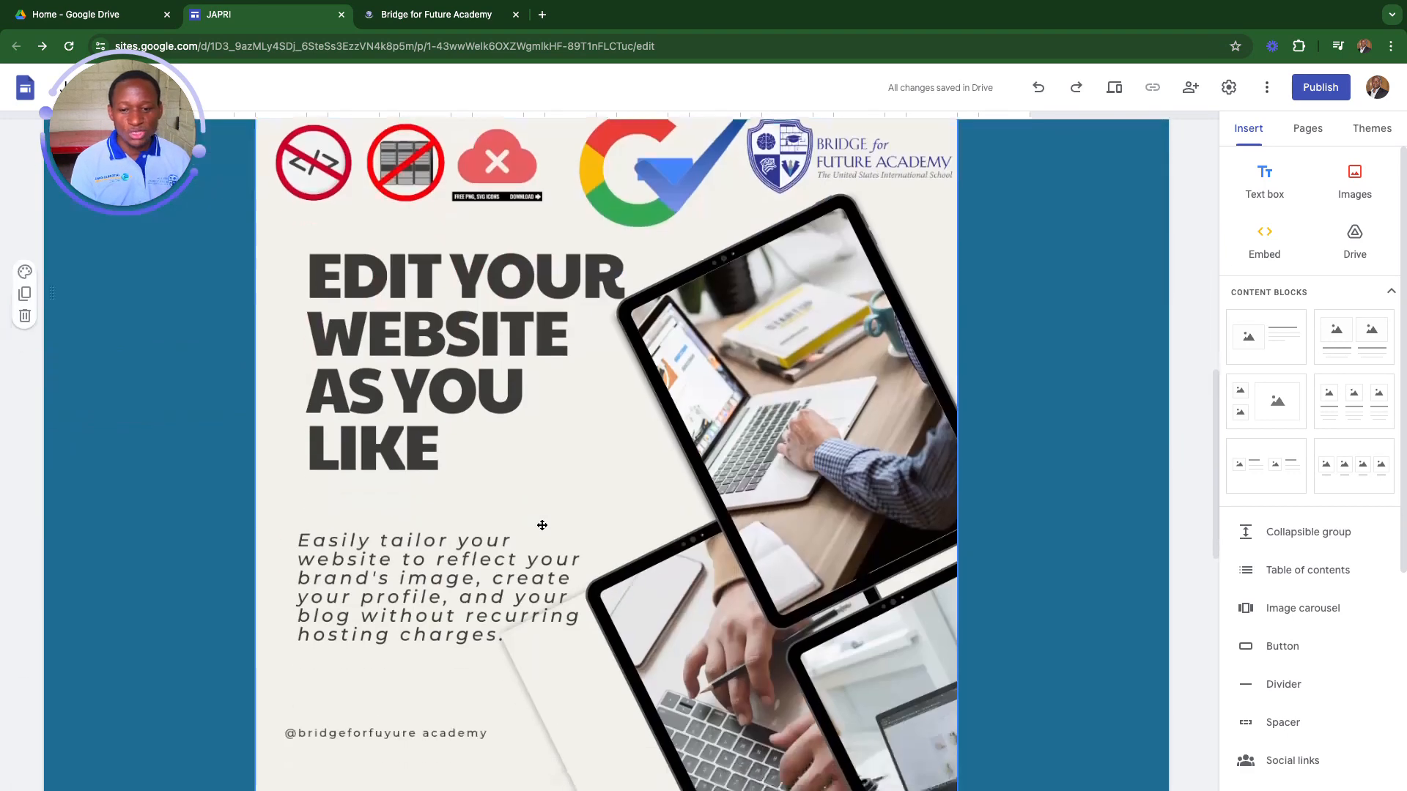
- Delete the white section containing the duplicated, cropped website image
{"action": "scroll", "coordinate": [536, 520], "scroll_direction": "up", "scroll_amount": 1}
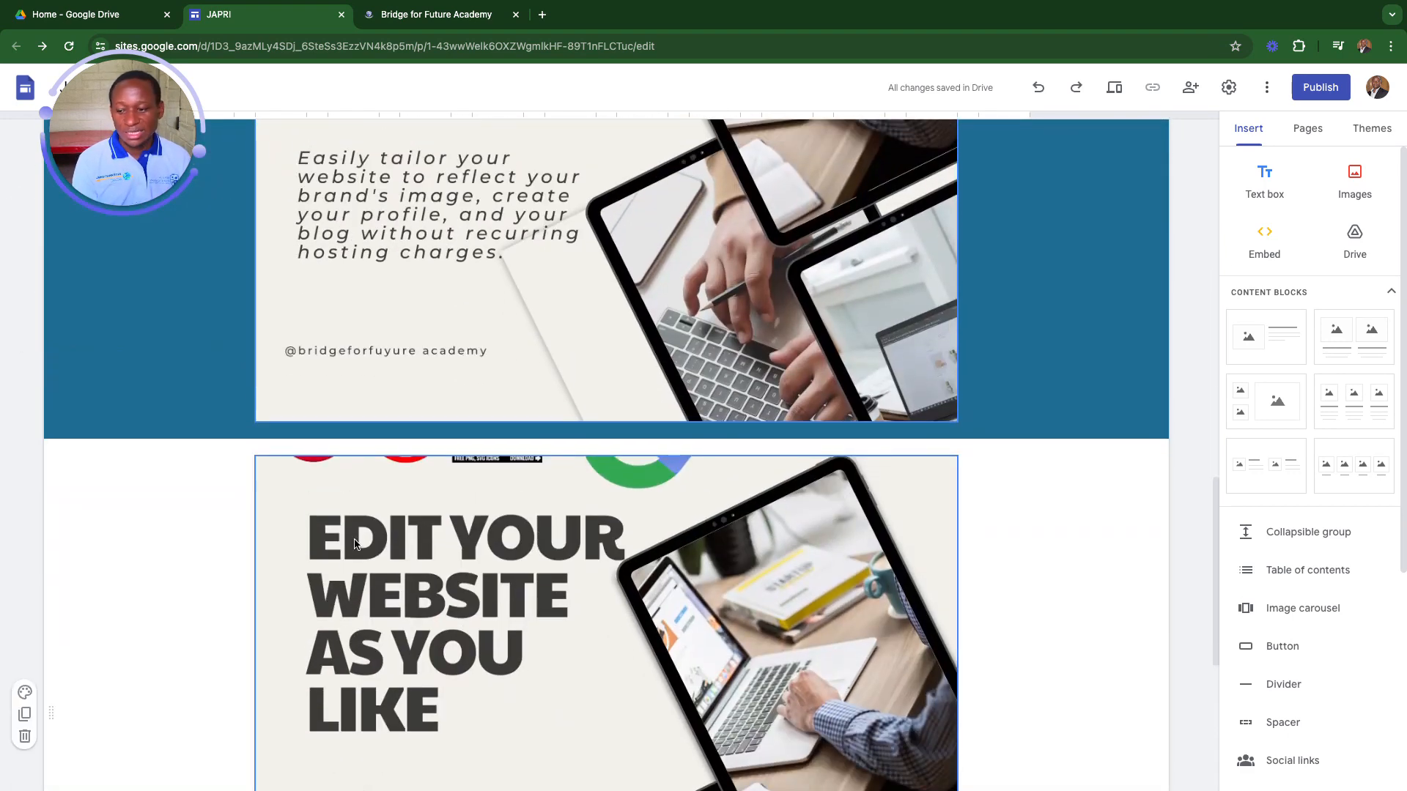
{"action": "scroll", "coordinate": [408, 509], "scroll_direction": "up", "scroll_amount": 4}
{"action": "scroll", "coordinate": [420, 495], "scroll_direction": "down", "scroll_amount": 9}
{"action": "left_click", "coordinate": [540, 358]}
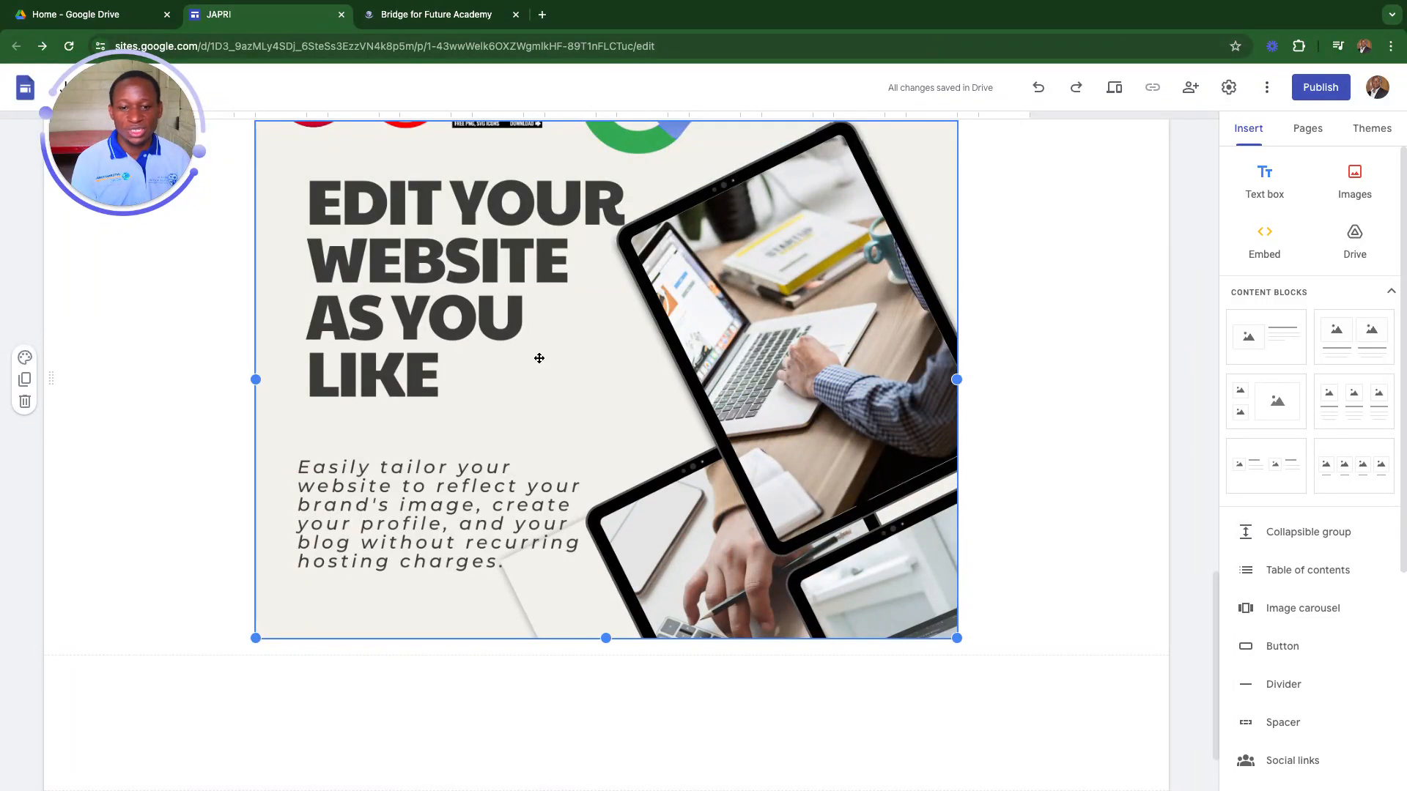
{"action": "left_click", "coordinate": [26, 406]}
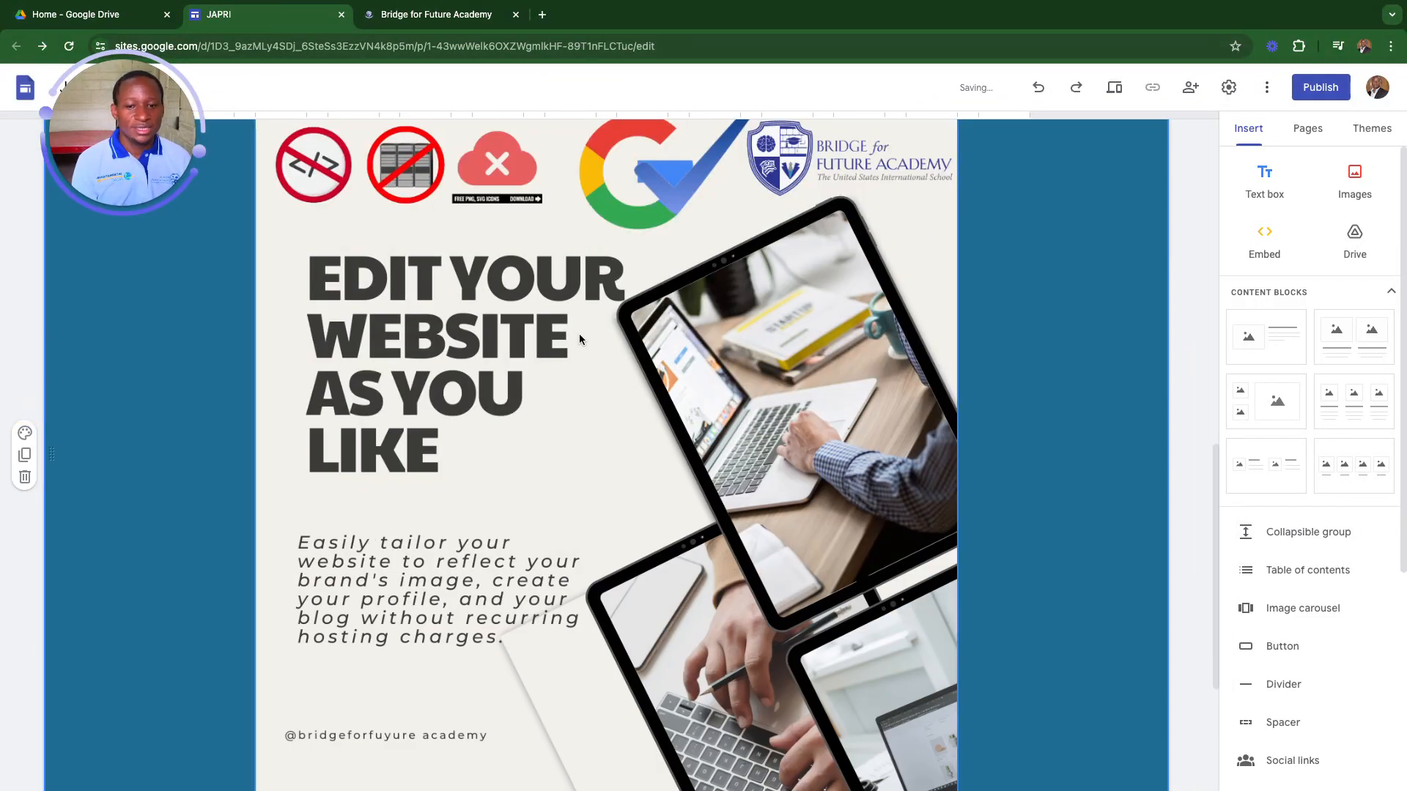
- Review the page layout from the header photo through the text sections and website image to the footer
{"action": "scroll", "coordinate": [578, 333], "scroll_direction": "up", "scroll_amount": 3}
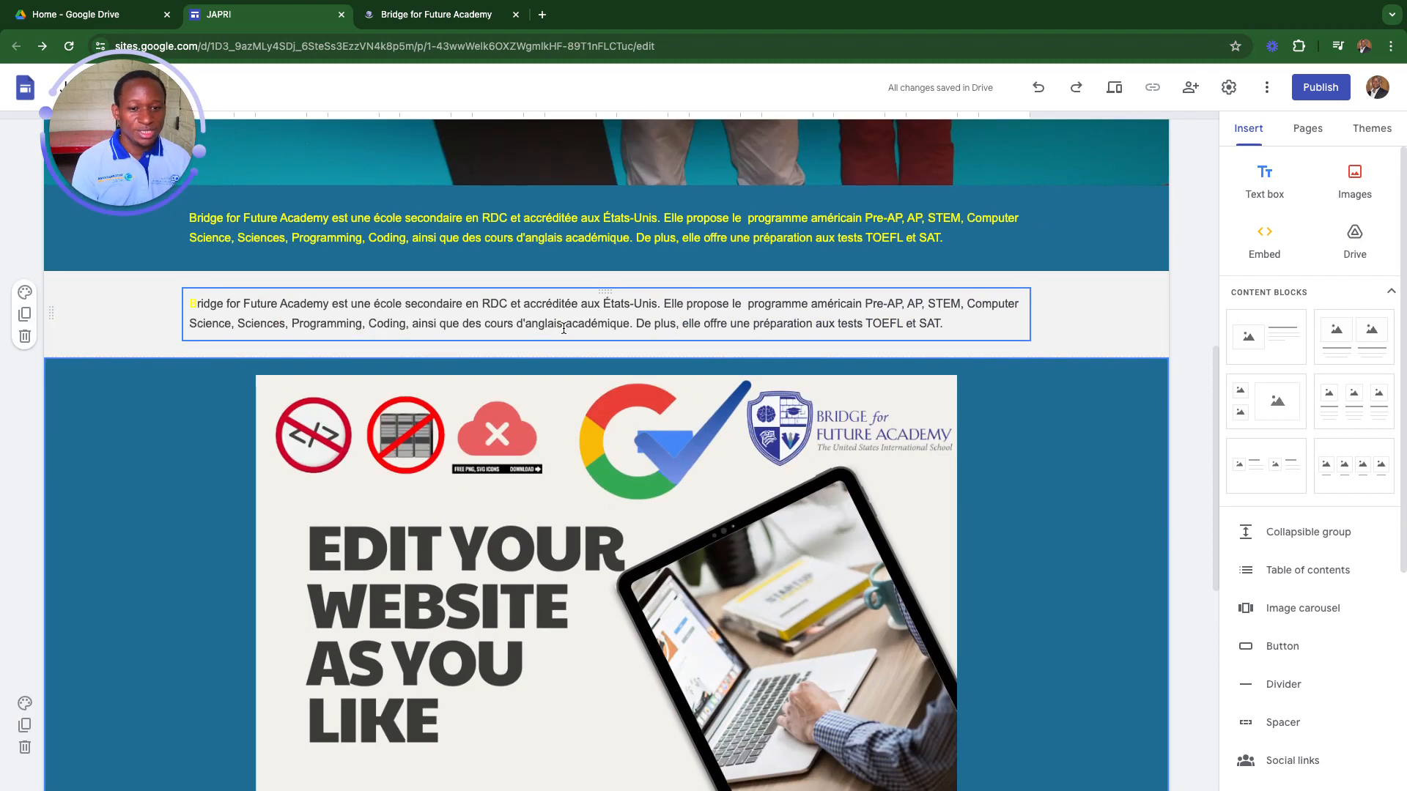
{"action": "scroll", "coordinate": [556, 328], "scroll_direction": "down", "scroll_amount": 4}
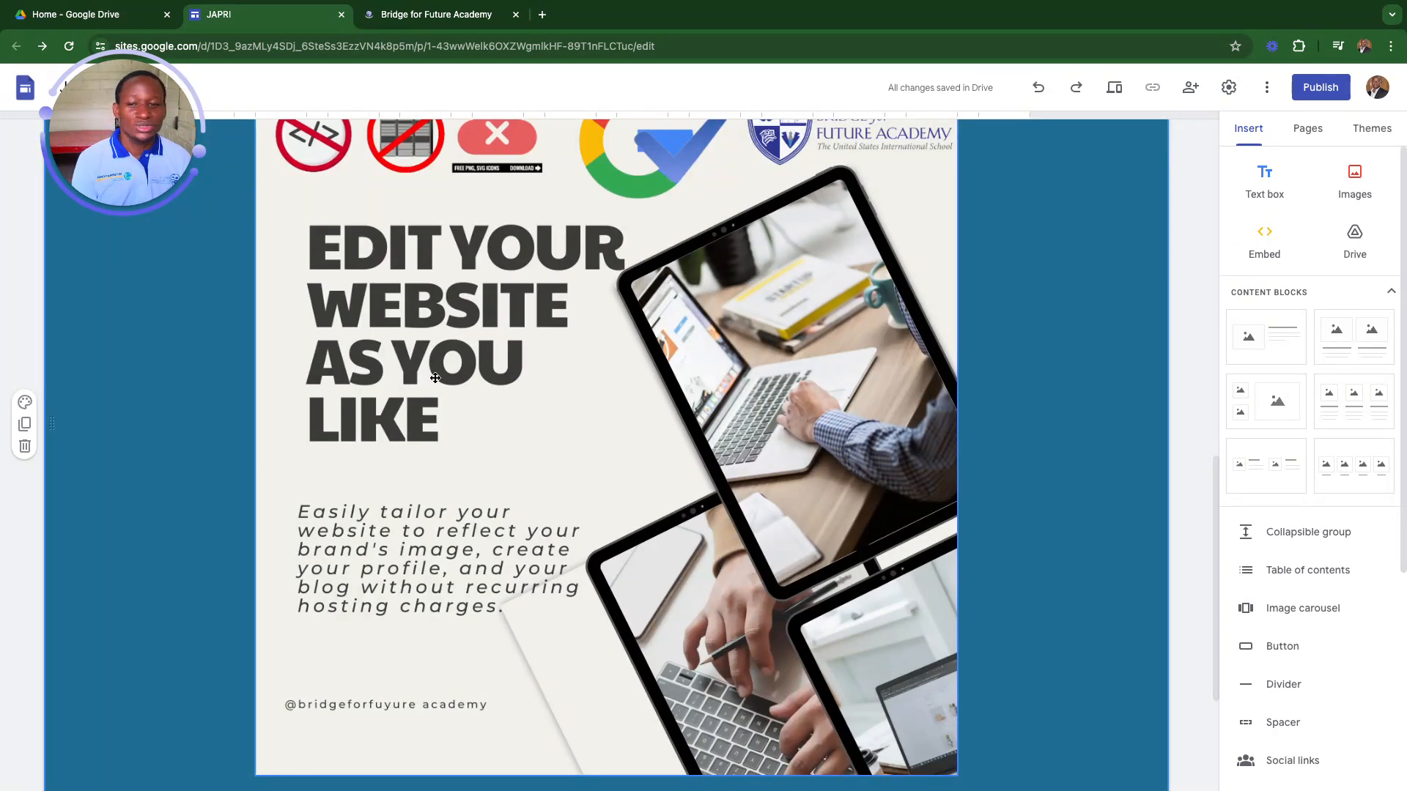
{"action": "scroll", "coordinate": [515, 396], "scroll_direction": "up", "scroll_amount": 3}
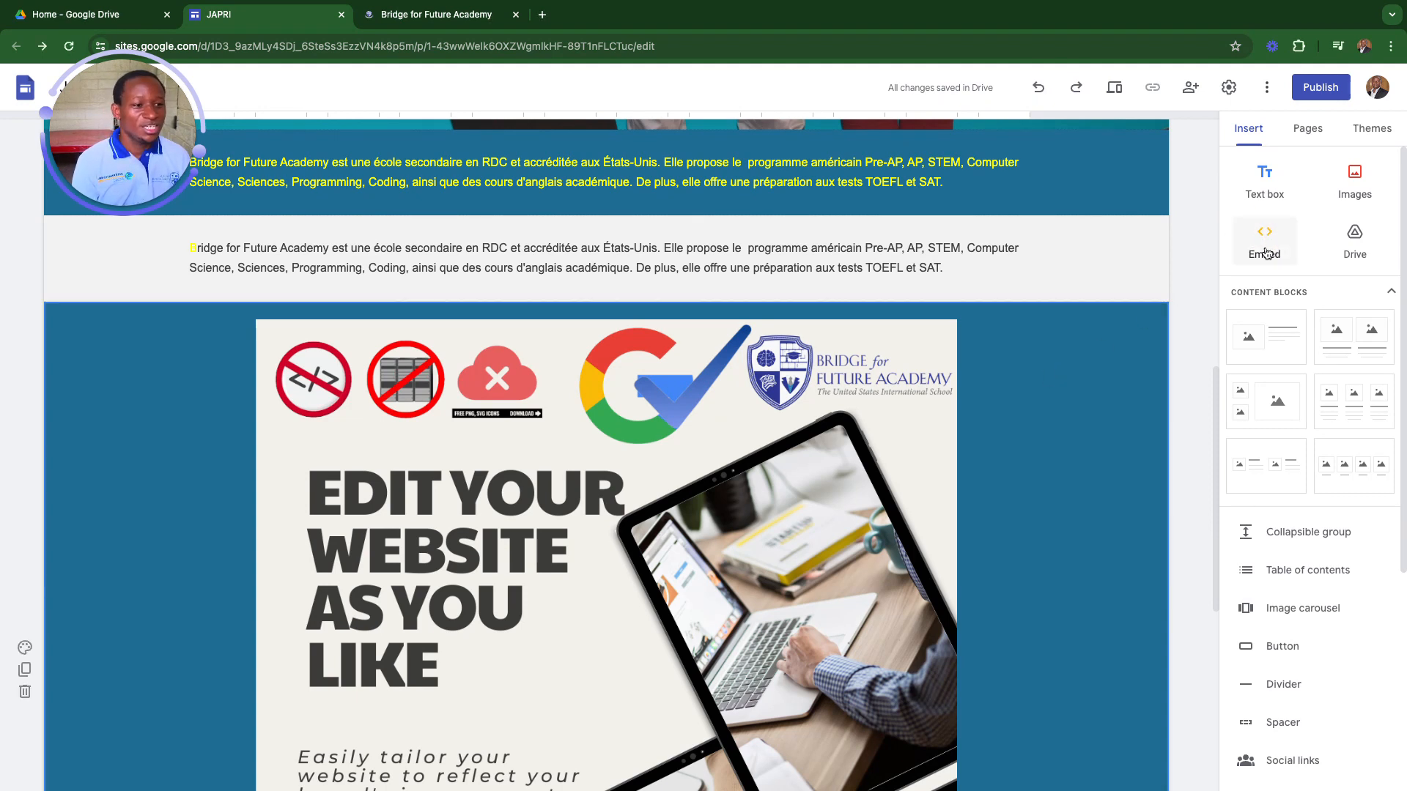
{"action": "scroll", "coordinate": [721, 490], "scroll_direction": "down", "scroll_amount": 6}
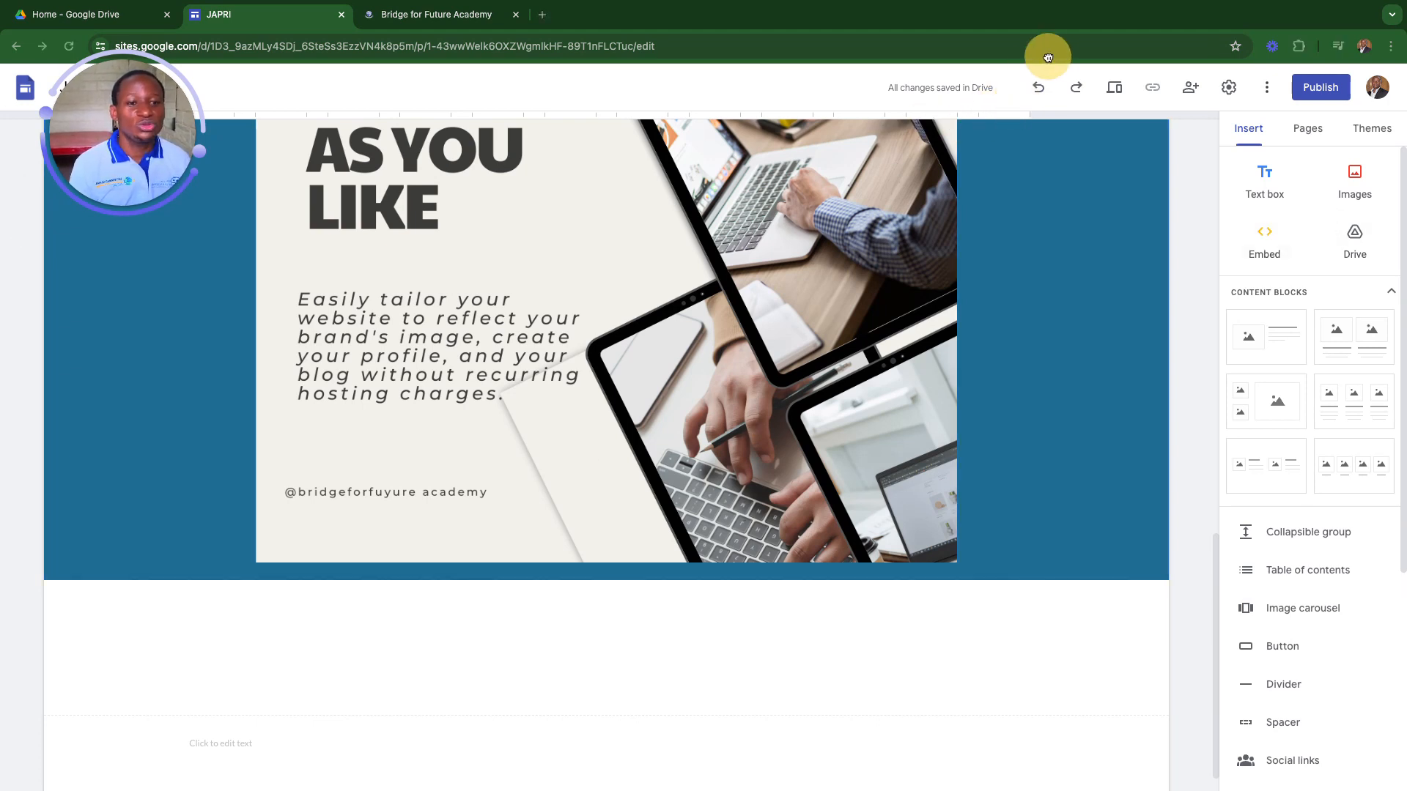
{"action": "scroll", "coordinate": [406, 446], "scroll_direction": "up", "scroll_amount": 10}
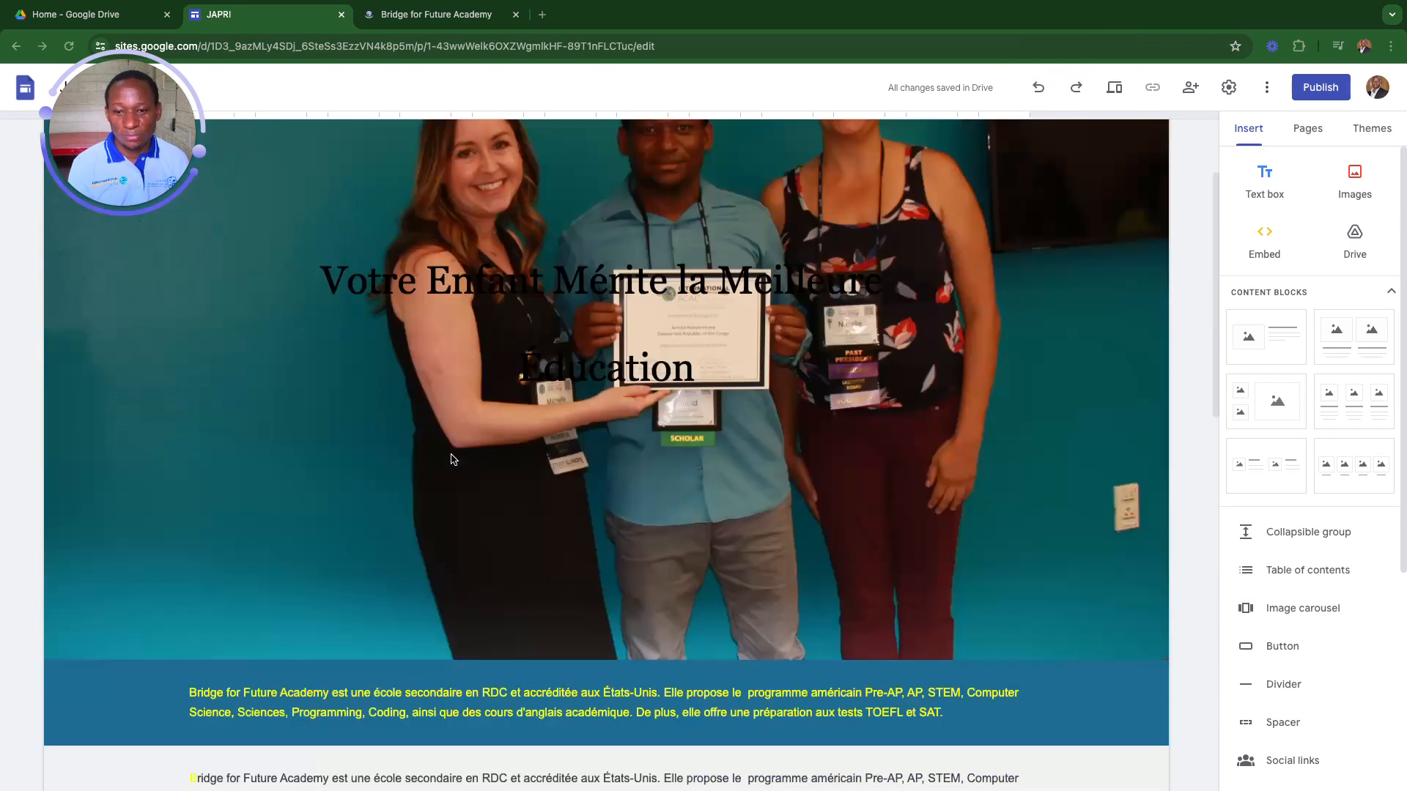
{"action": "scroll", "coordinate": [418, 415], "scroll_direction": "down", "scroll_amount": 10}
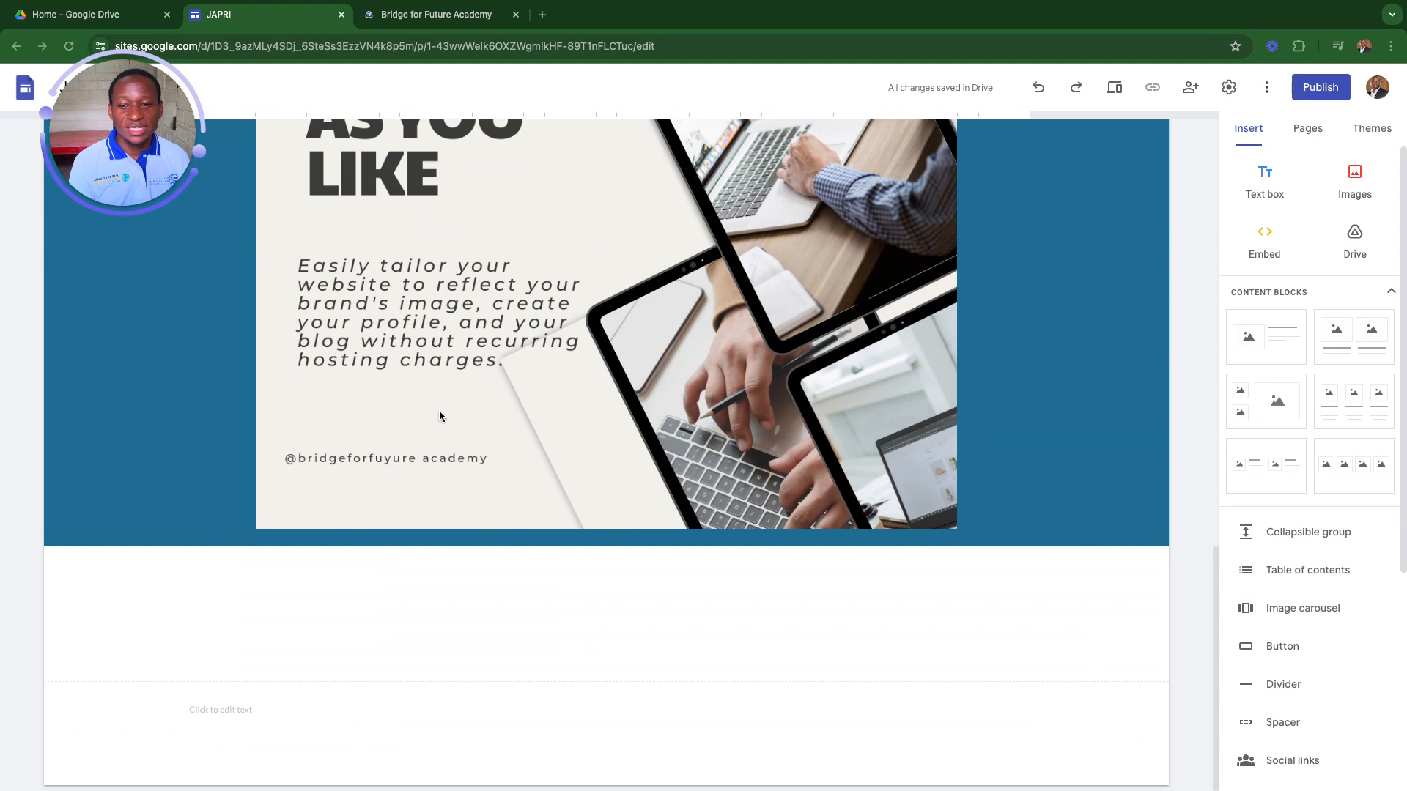
{"action": "scroll", "coordinate": [542, 351], "scroll_direction": "up", "scroll_amount": 6}
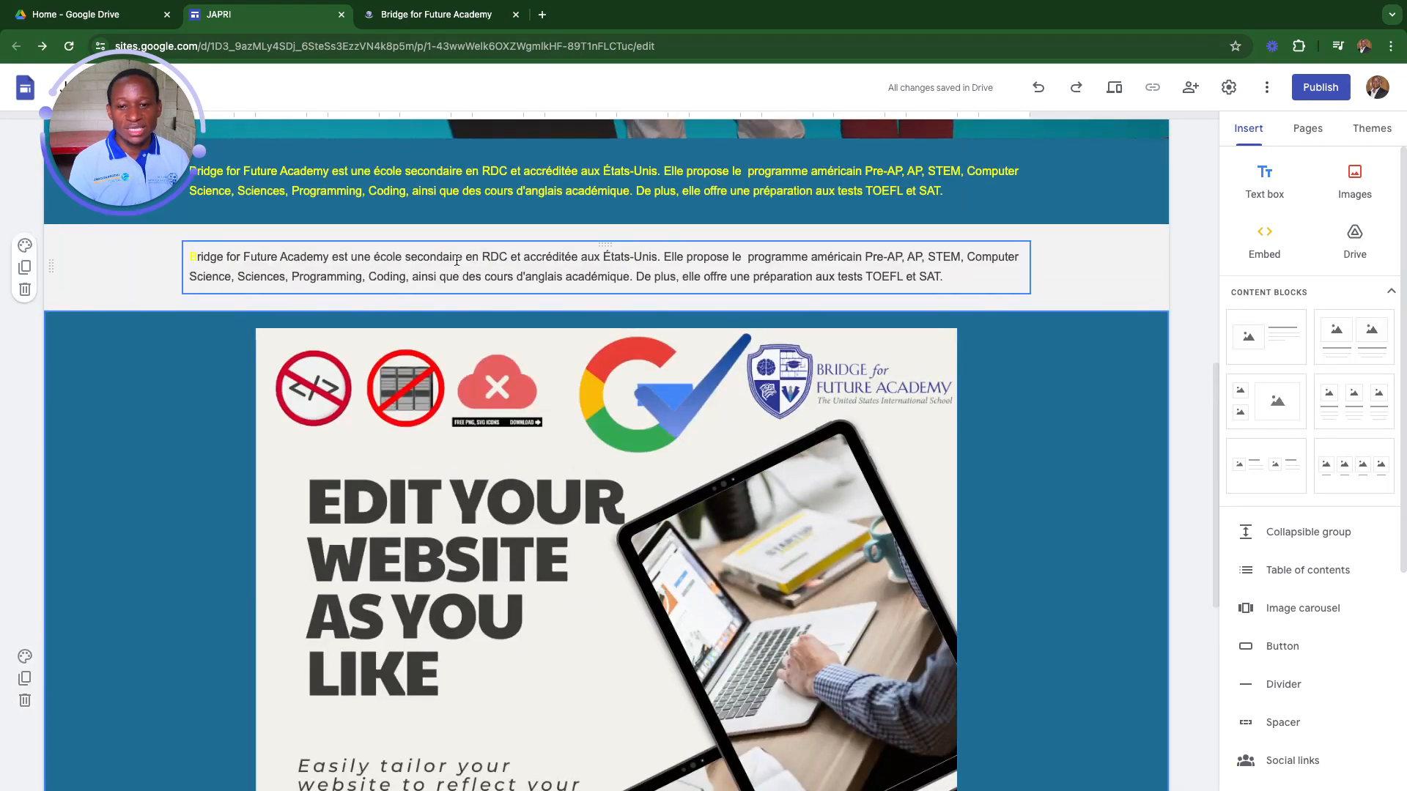
- Insert the content block with one image beside a title and text below the blue image section
{"action": "scroll", "coordinate": [532, 351], "scroll_direction": "down", "scroll_amount": 7}
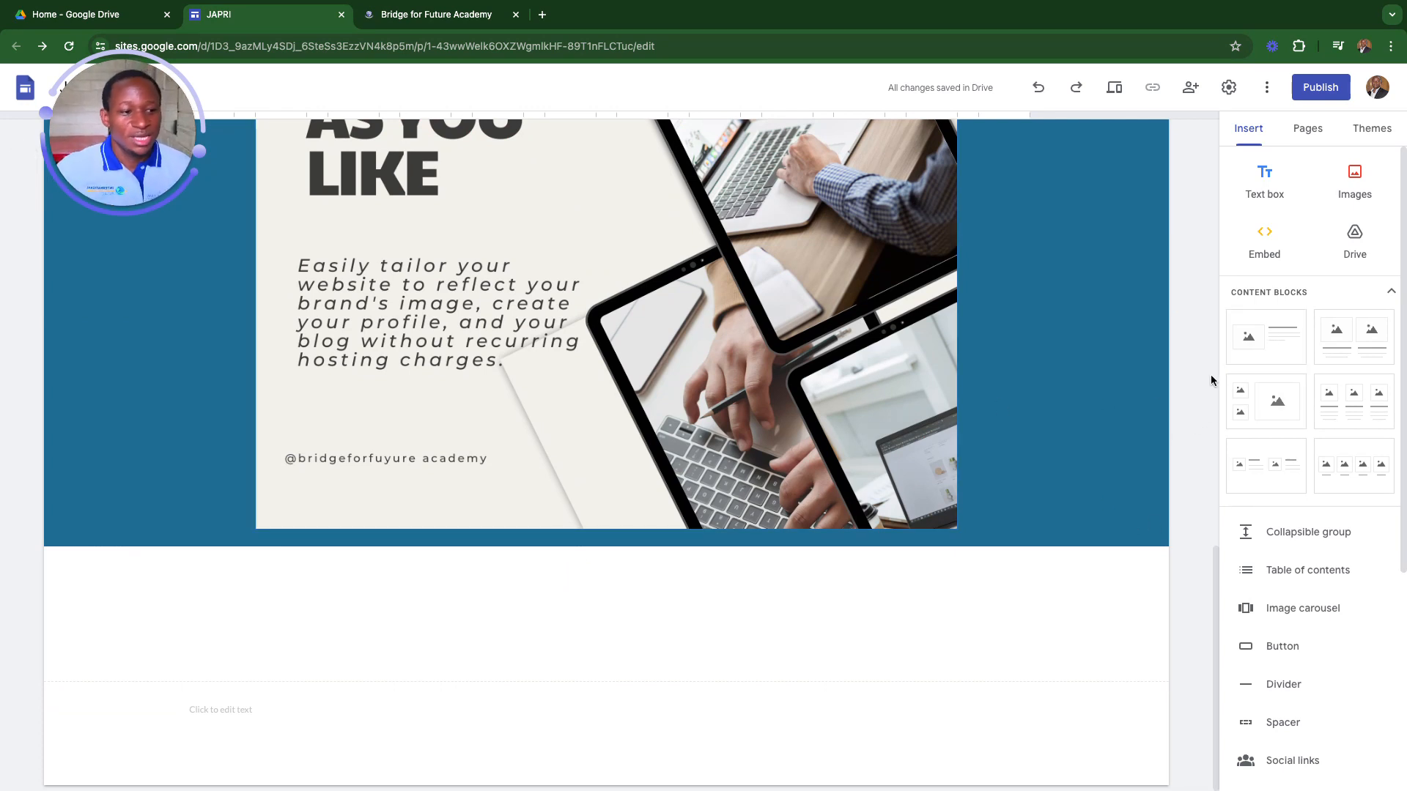
{"action": "left_click", "coordinate": [1269, 339]}
{"action": "left_click_drag", "start_coordinate": [1268, 339], "coordinate": [660, 630]}
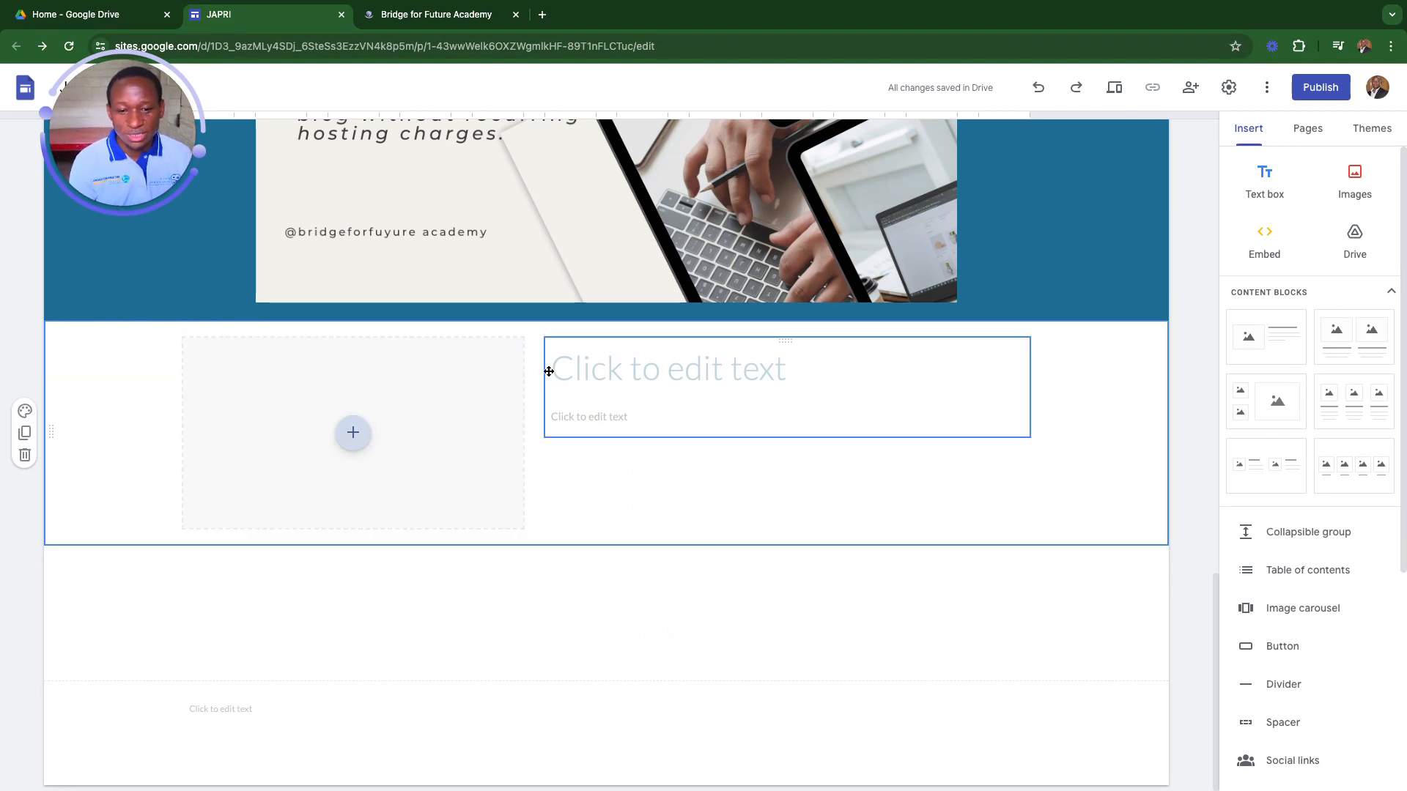
- Open the new content block's title and body text placeholders for editing
{"action": "left_click", "coordinate": [617, 367]}
{"action": "left_click", "coordinate": [592, 425]}
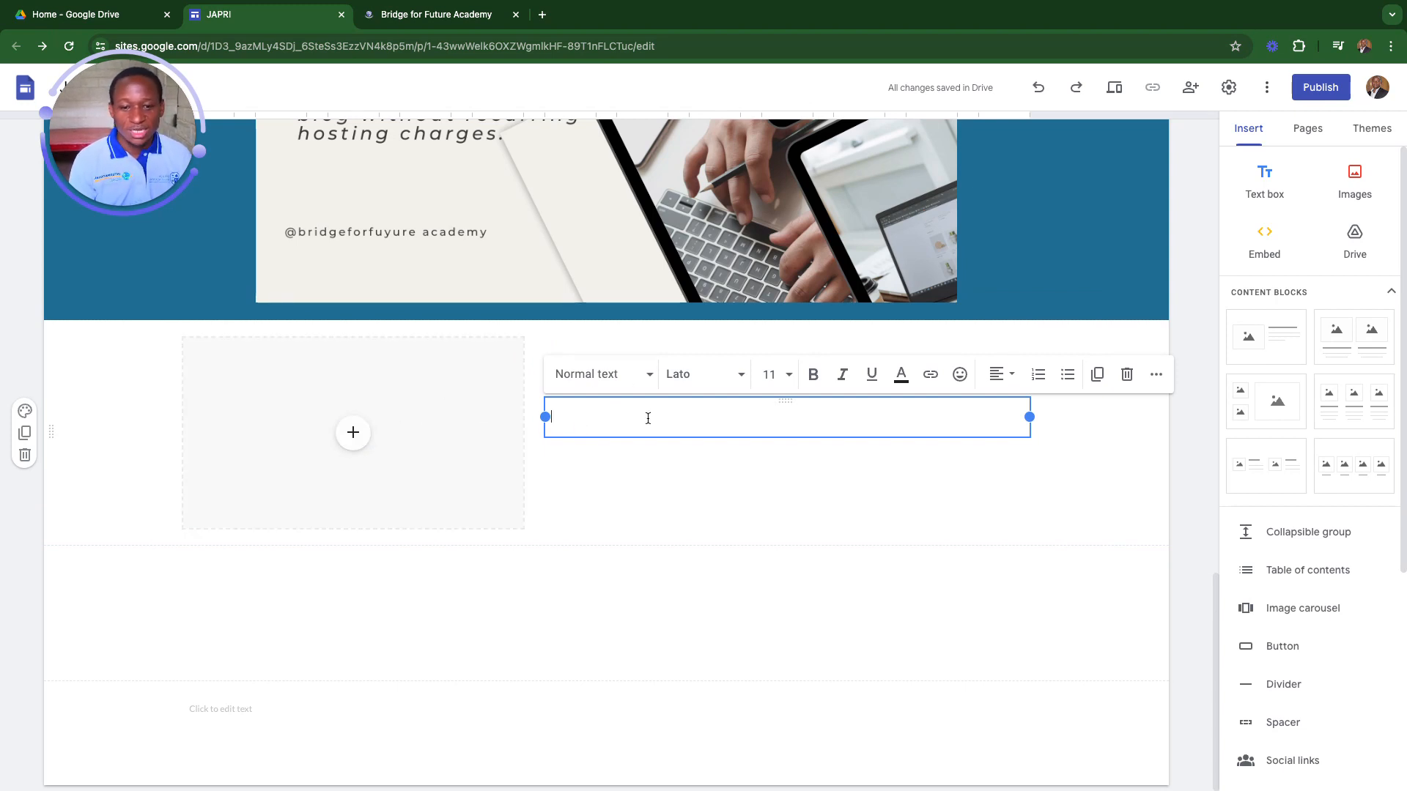
{"action": "left_click", "coordinate": [675, 472]}
{"action": "left_click", "coordinate": [624, 365]}
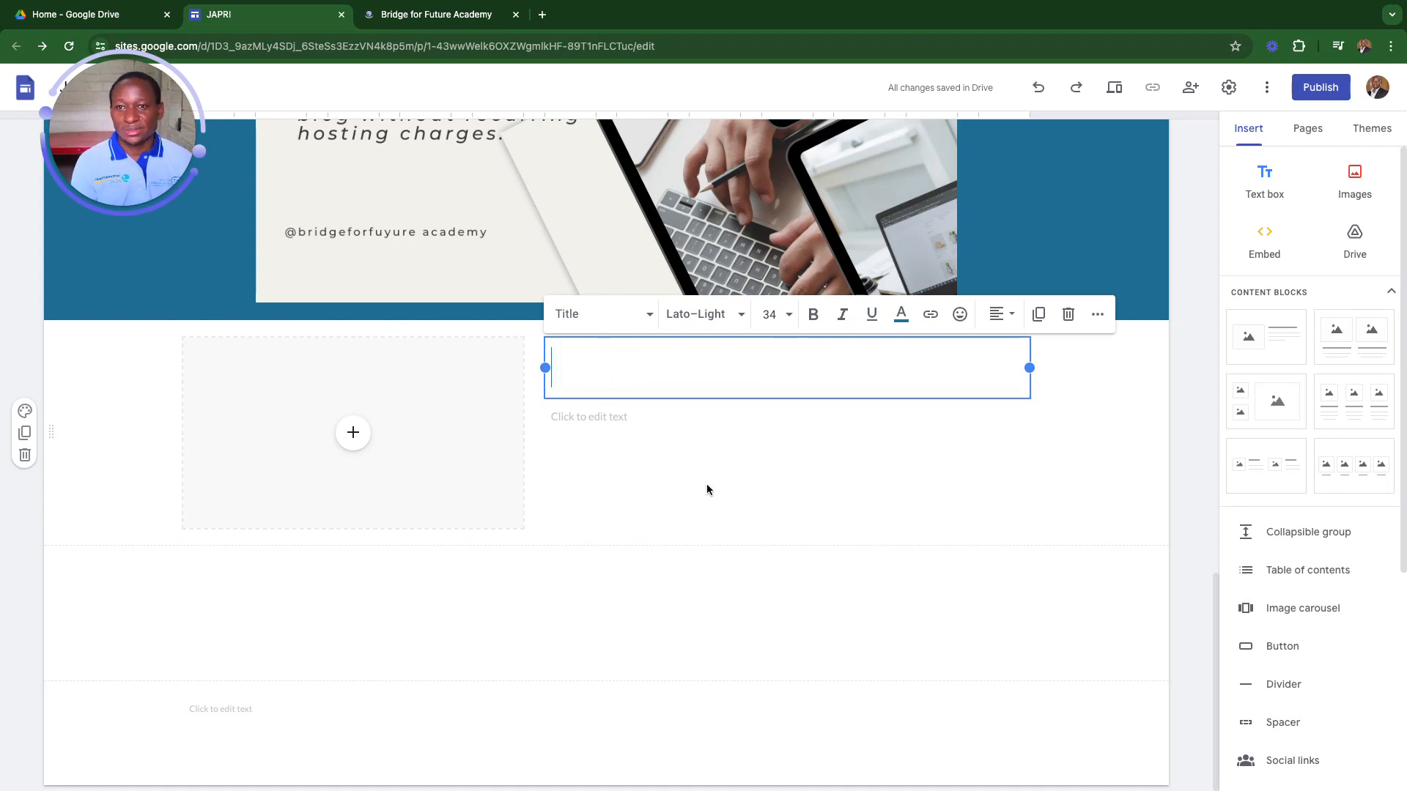
- Search YouTube by a first name for a video to fill the block's empty media placeholder, and browse the results
{"action": "left_click", "coordinate": [354, 438]}
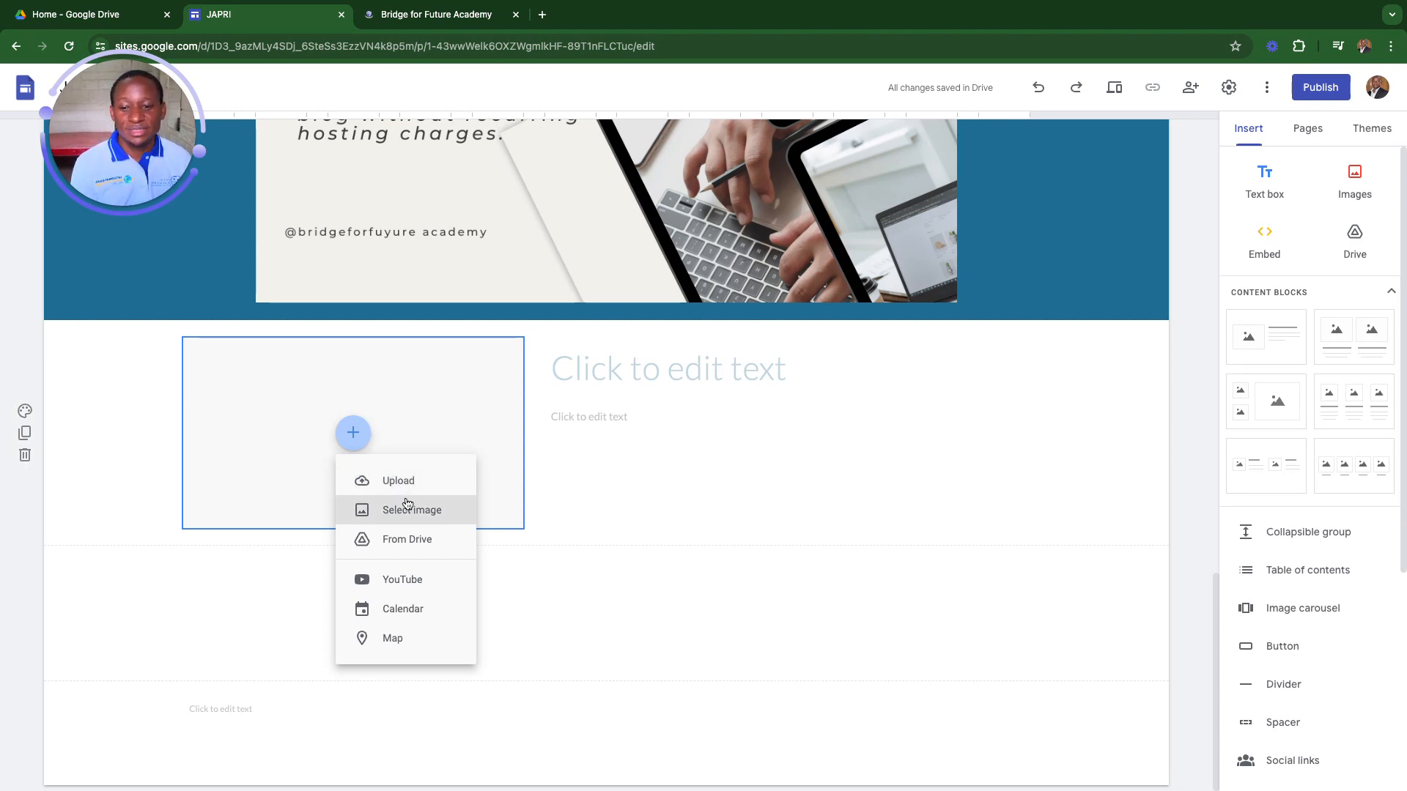
{"action": "left_click", "coordinate": [402, 581]}
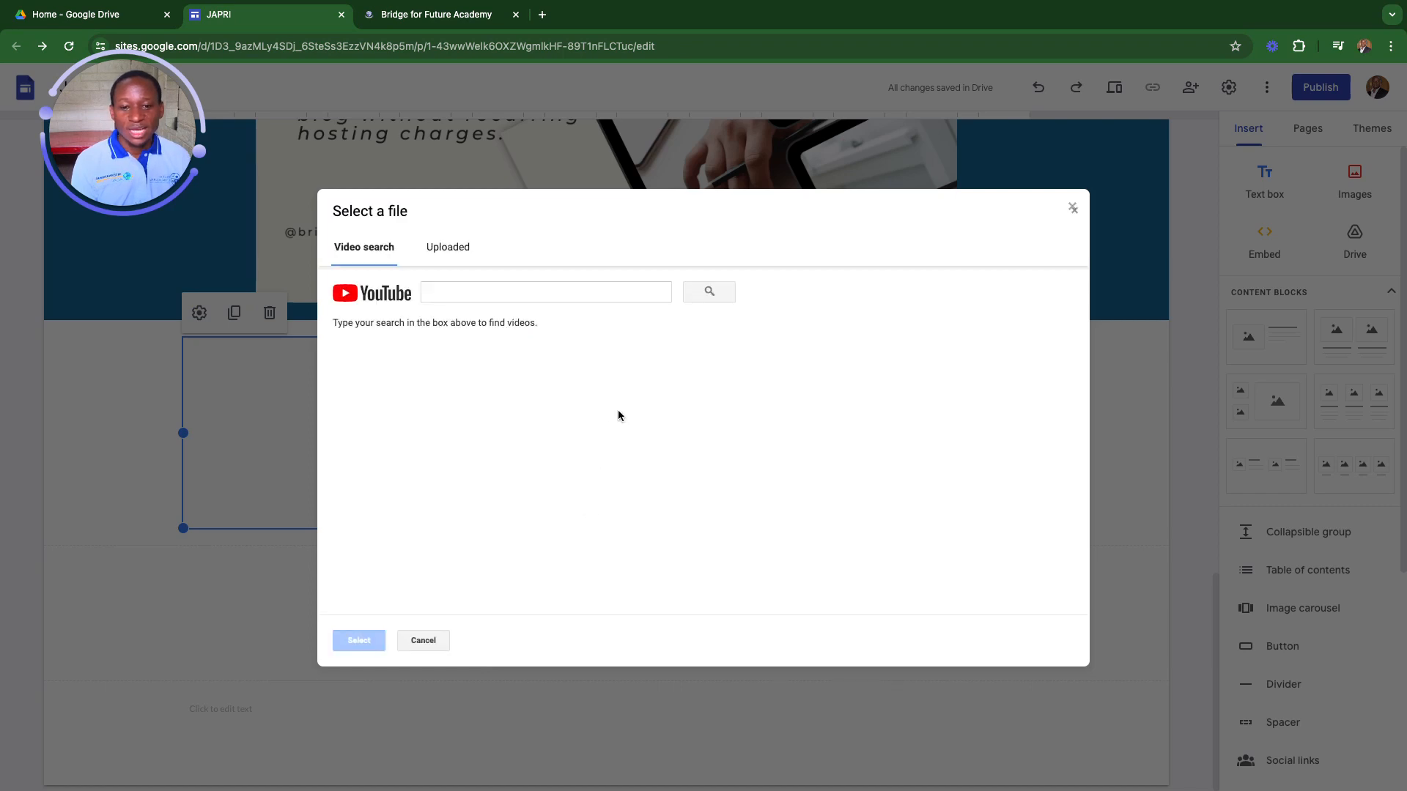
{"action": "left_click", "coordinate": [443, 290]}
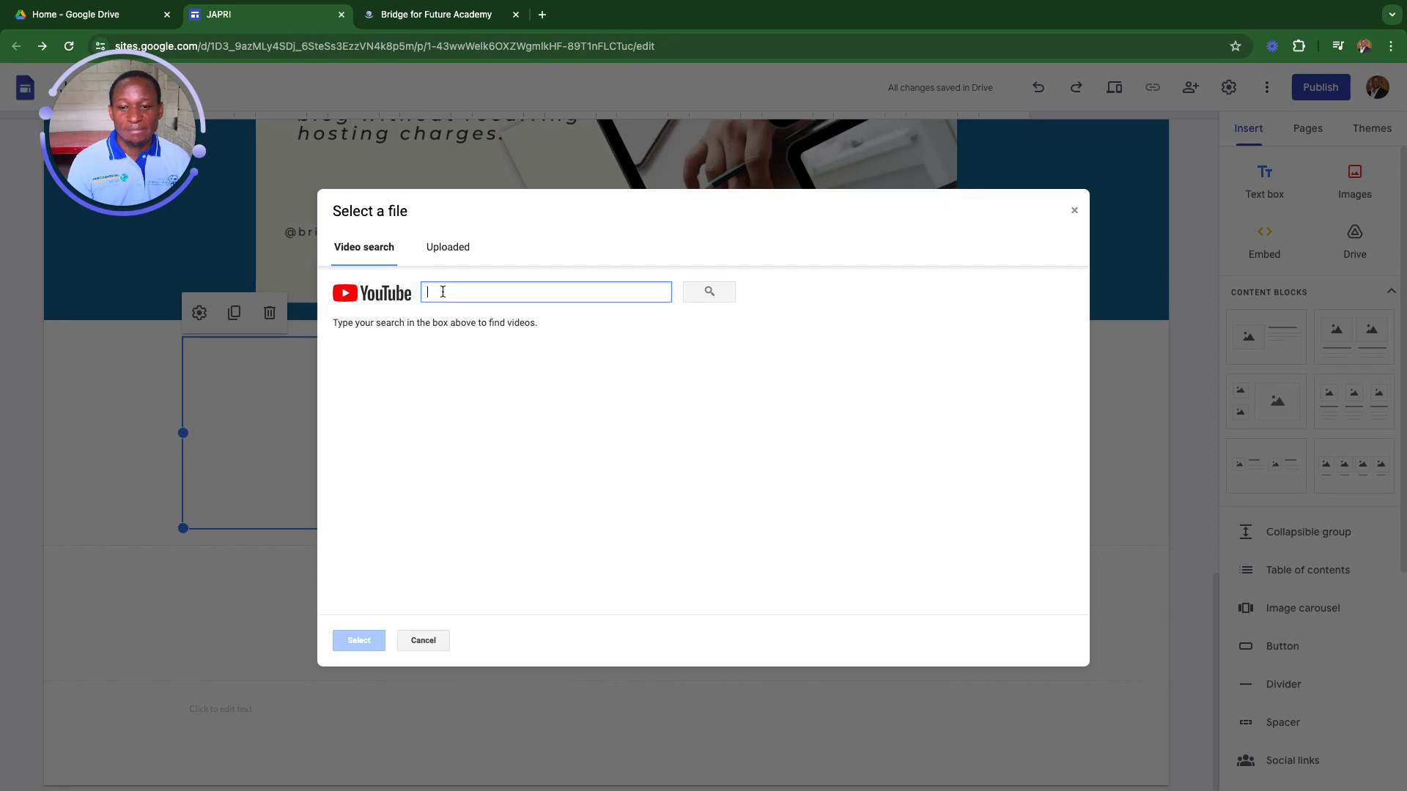
{"action": "type", "text": "arno"}
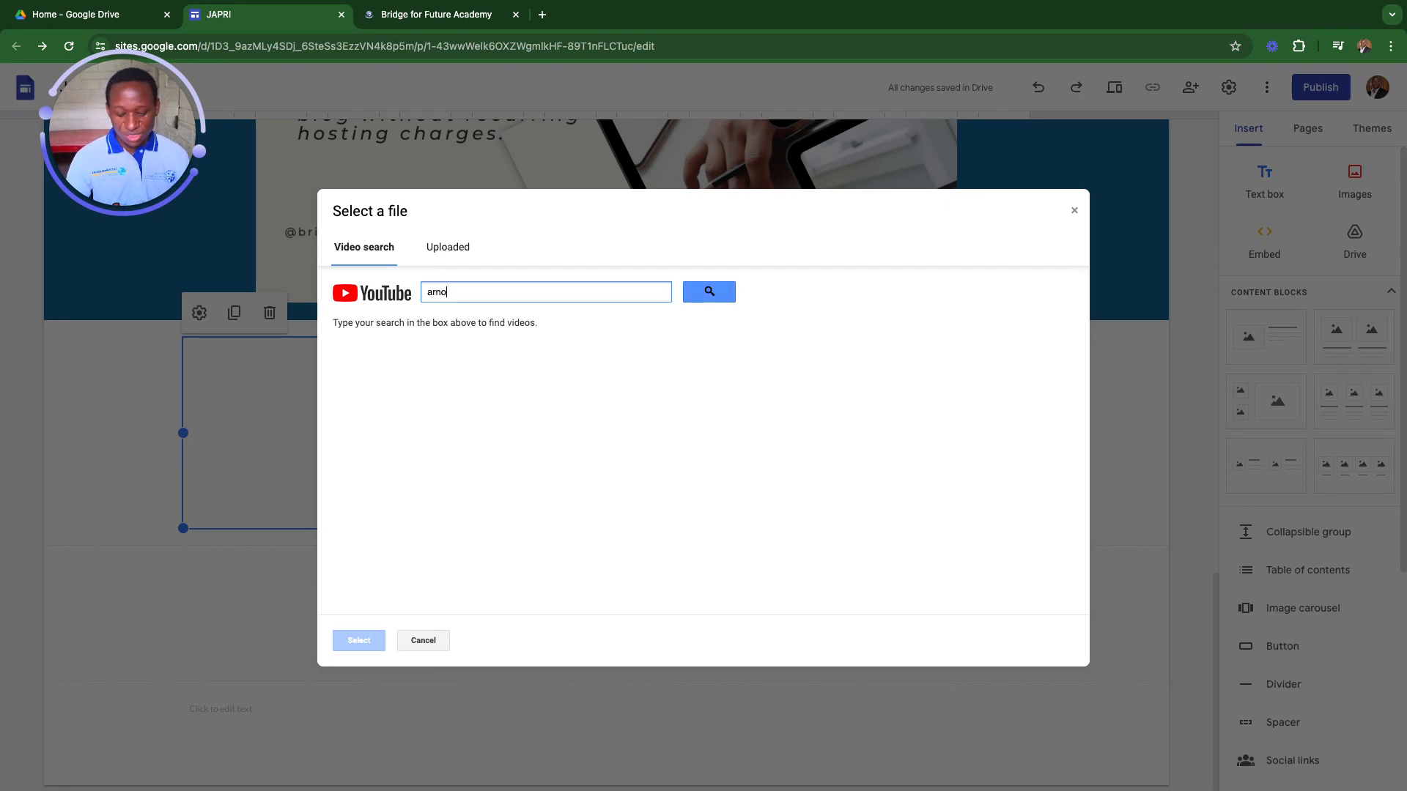
{"action": "type", "text": "ld"}
{"action": "left_click", "coordinate": [710, 291]}
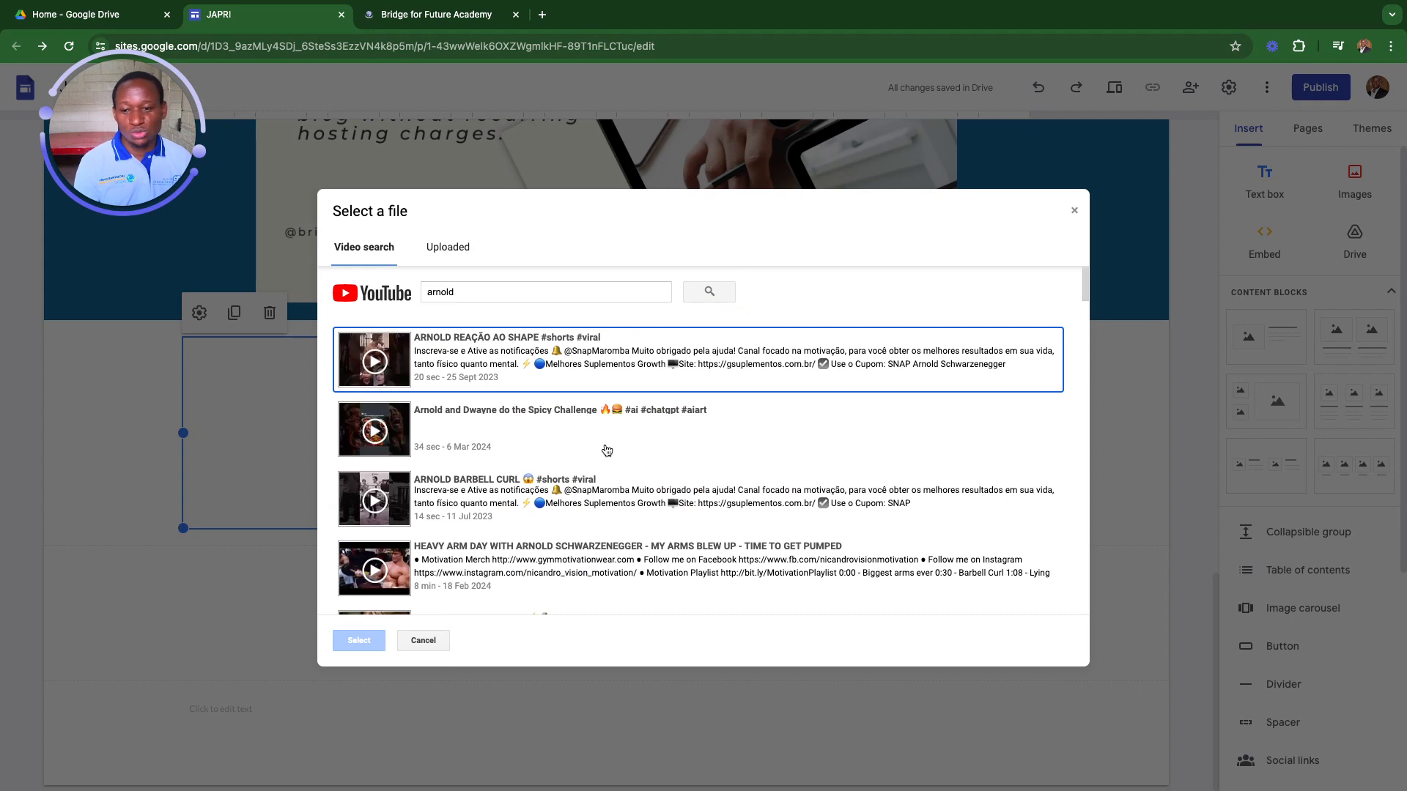
{"action": "scroll", "coordinate": [543, 471], "scroll_direction": "down", "scroll_amount": 5}
{"action": "scroll", "coordinate": [543, 471], "scroll_direction": "up", "scroll_amount": 5}
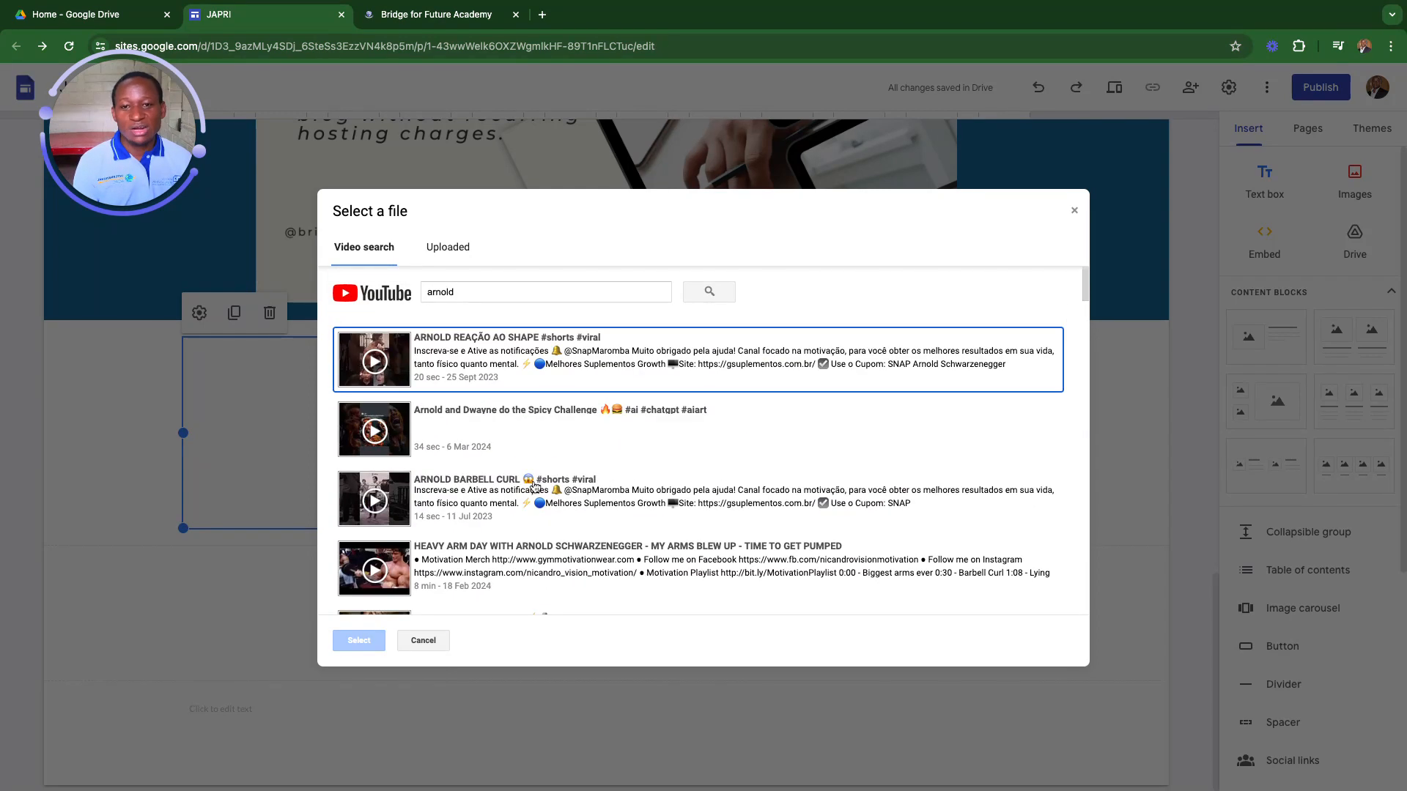
- Open youtube.com in a new browser tab and go to the account's own Bridge for Future Academy channel
{"action": "left_click", "coordinate": [543, 15]}
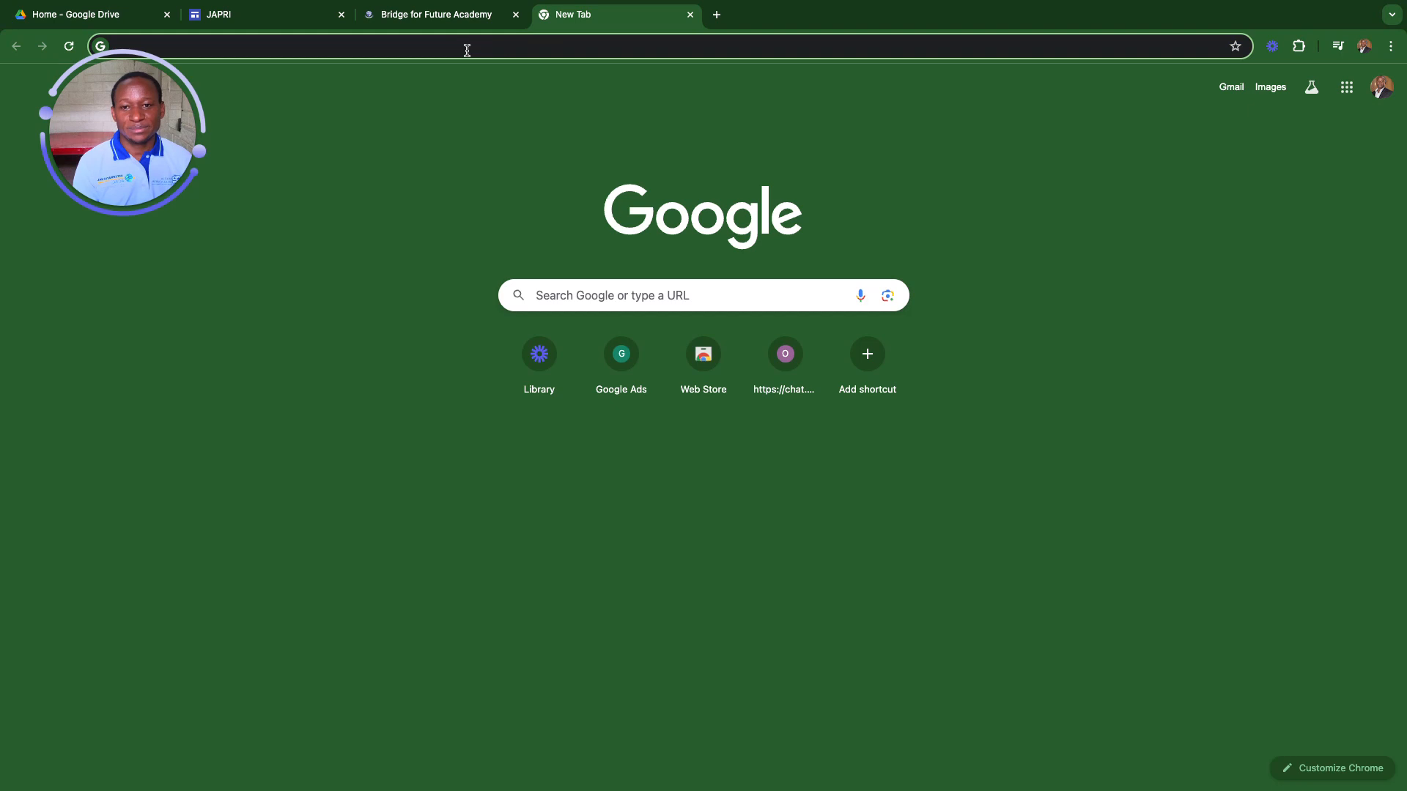
{"action": "left_click", "coordinate": [466, 50]}
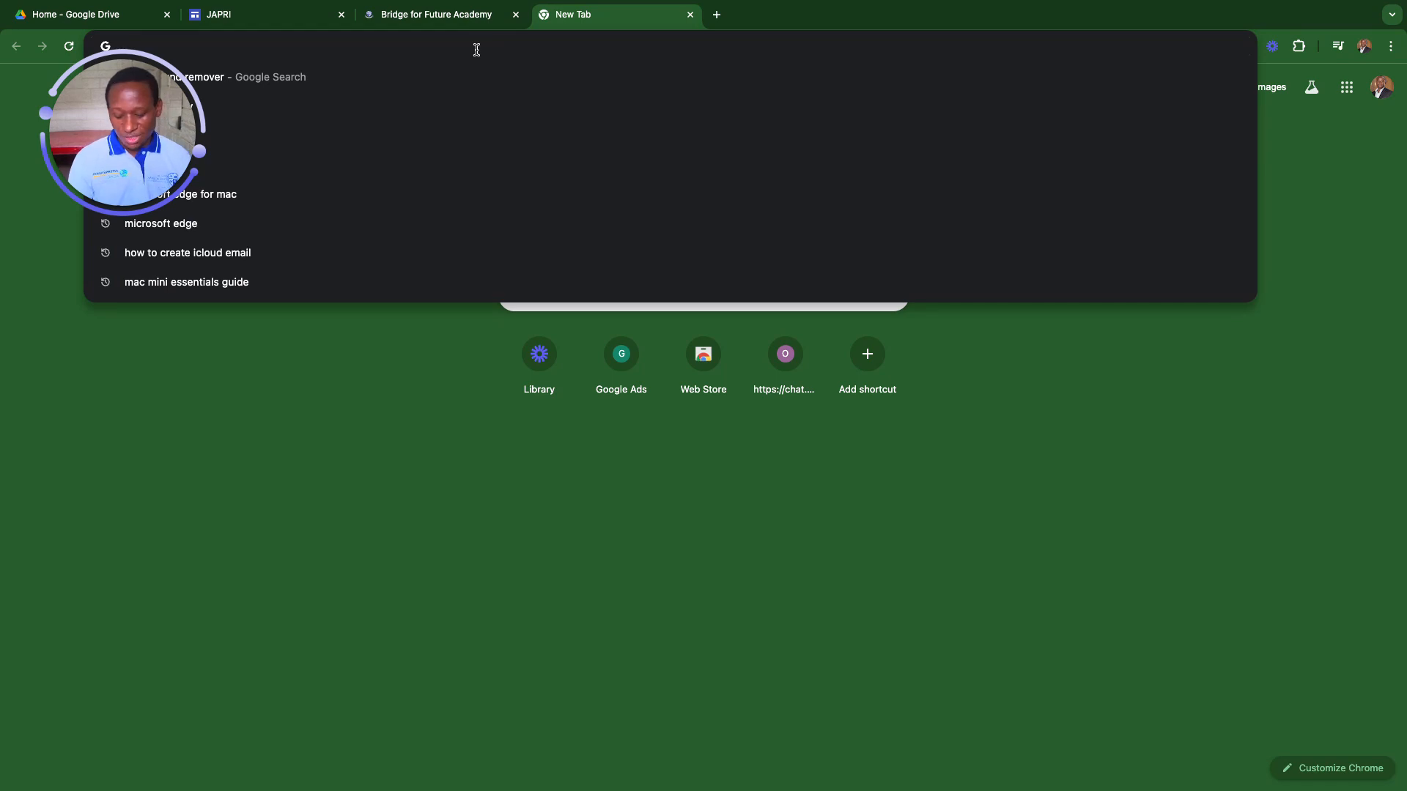
{"action": "type", "text": "youtube.com"}
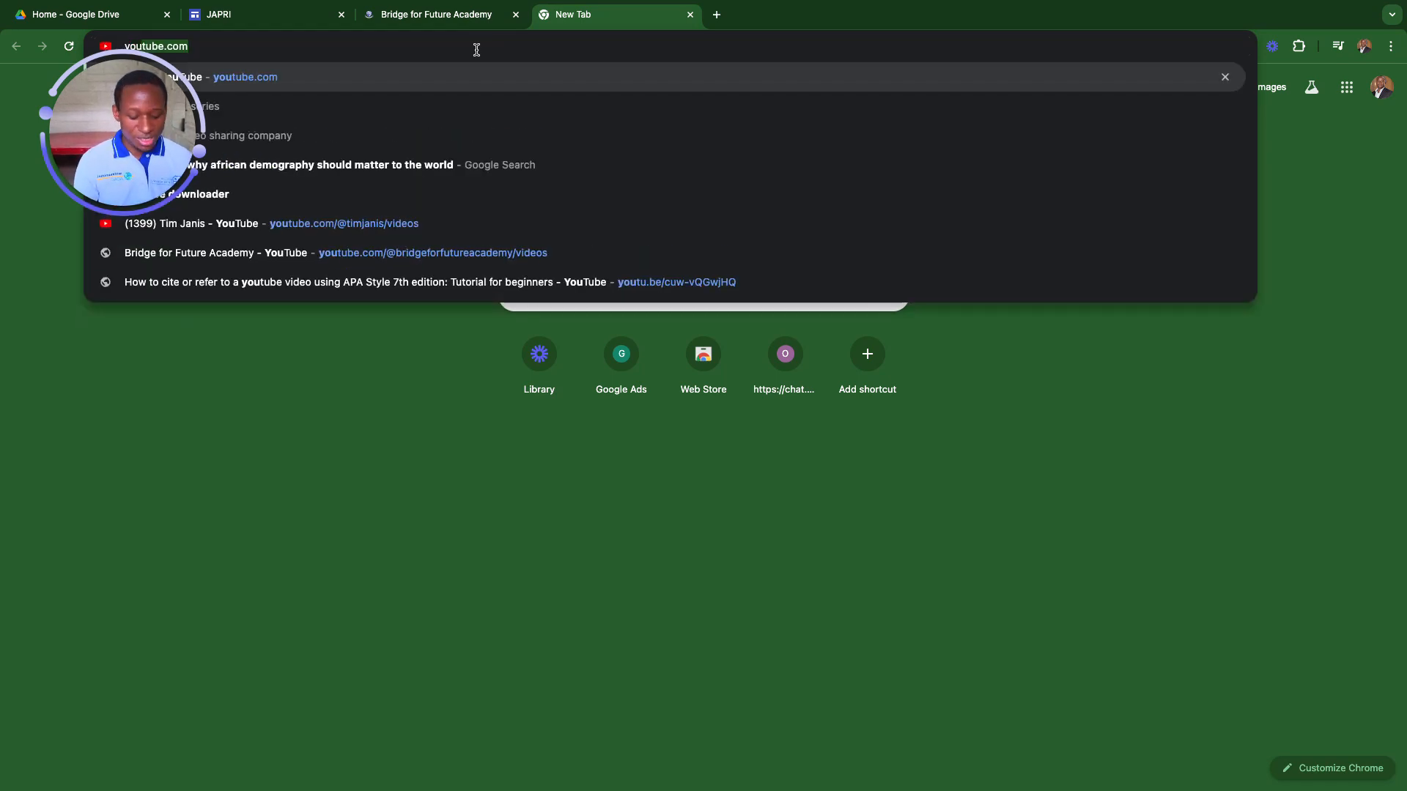
{"action": "key", "text": "Return"}
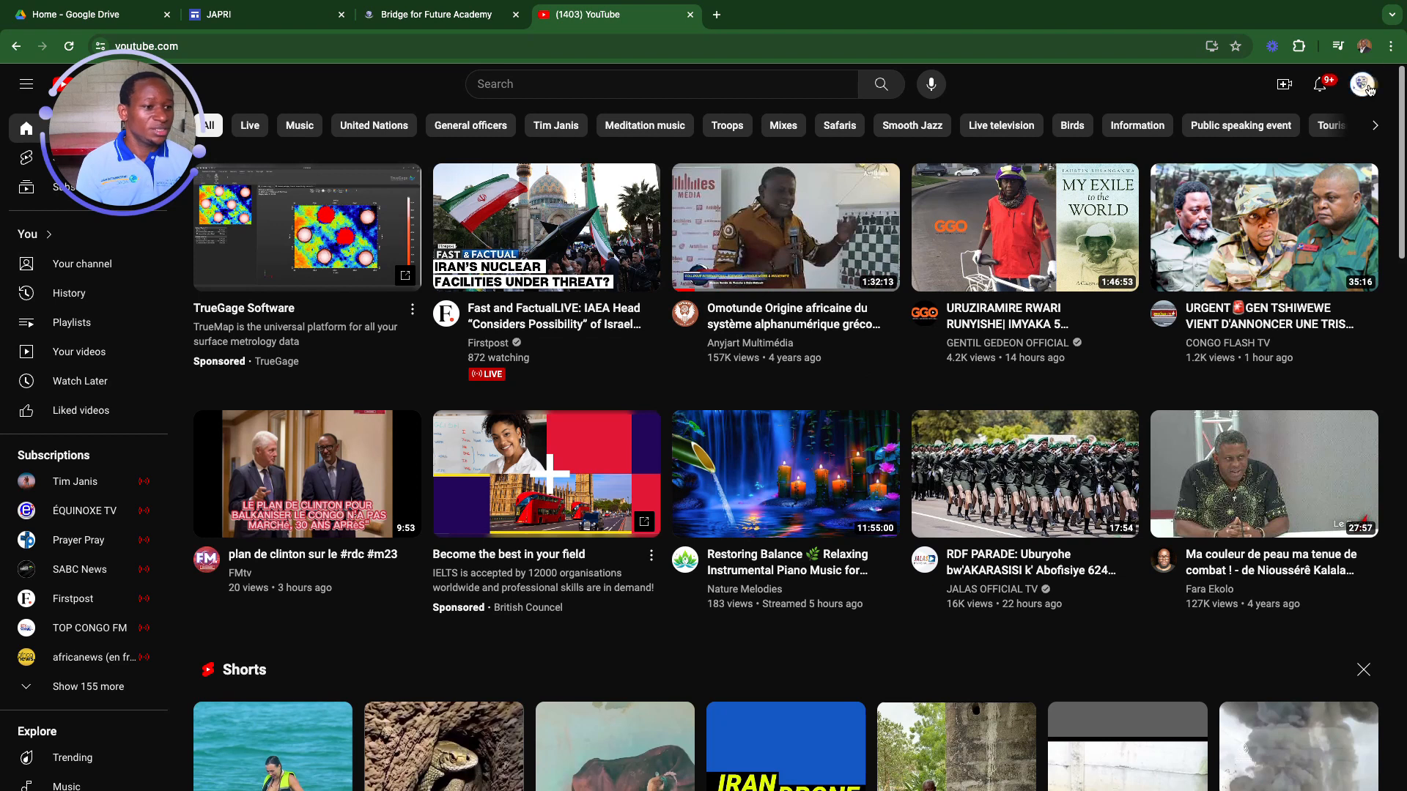
{"action": "left_click", "coordinate": [1363, 85]}
{"action": "left_click", "coordinate": [1297, 161]}
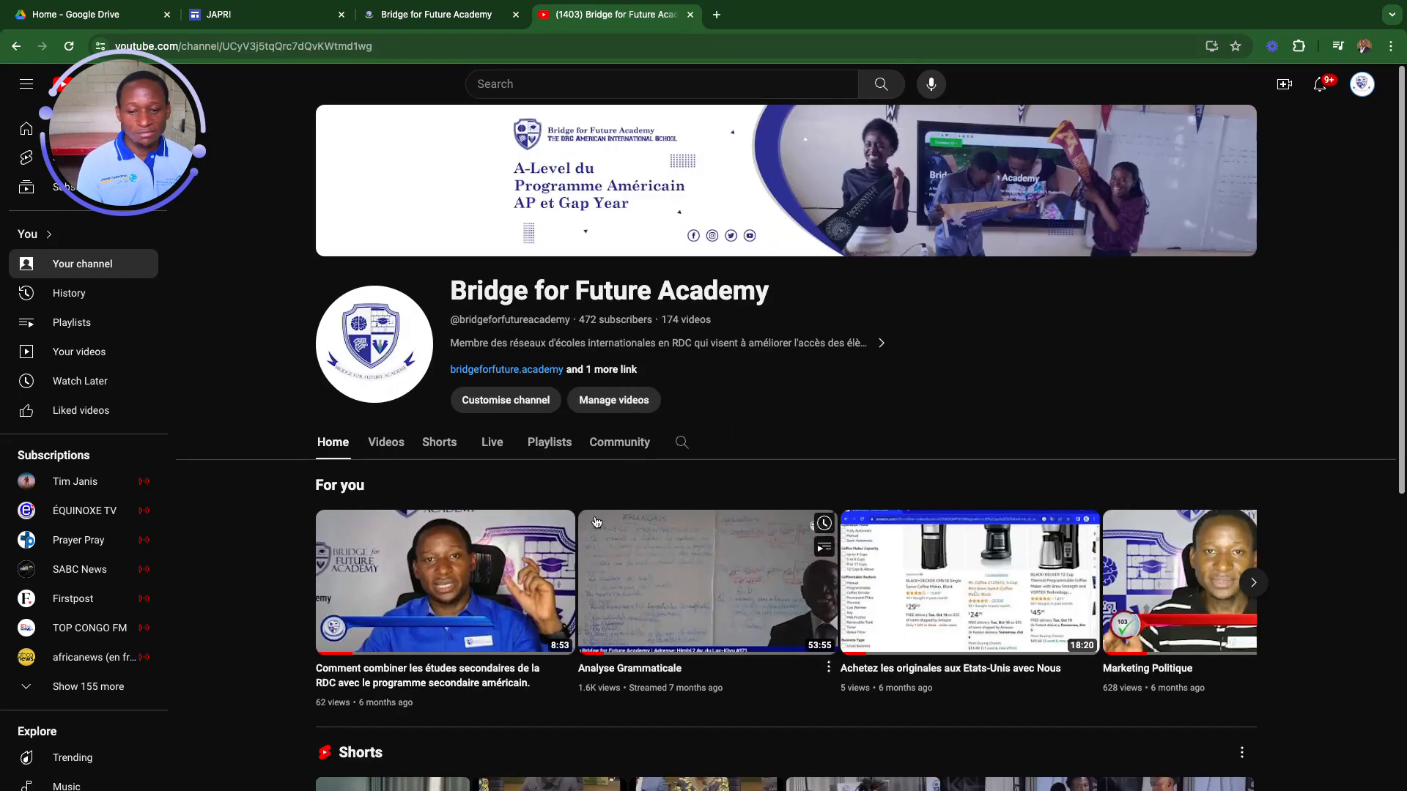
- Open the channel's "Analyse Grammaticale" video, skip the advertisement and pause playback
{"action": "scroll", "coordinate": [598, 491], "scroll_direction": "down", "scroll_amount": 4}
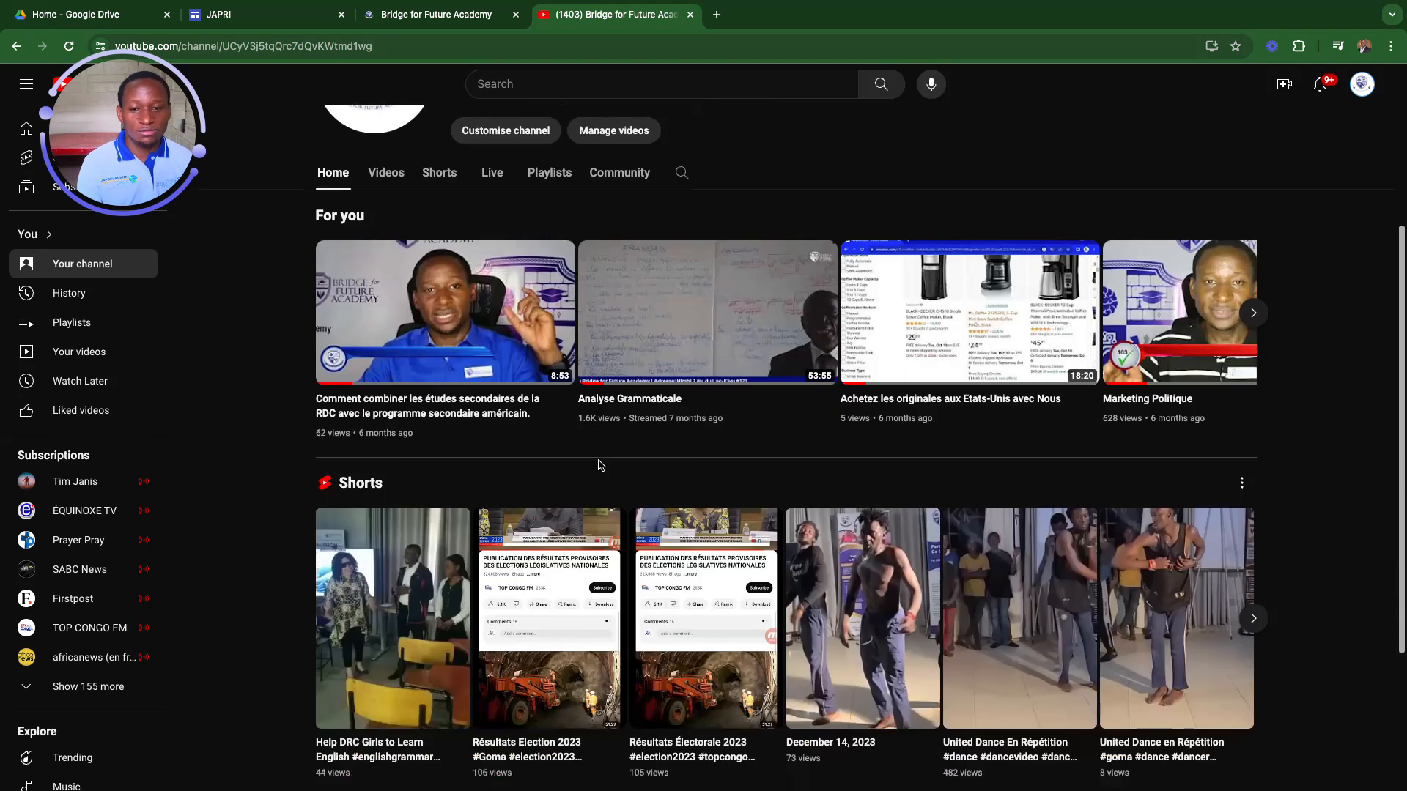
{"action": "right_click", "coordinate": [644, 290]}
{"action": "left_click", "coordinate": [622, 275]}
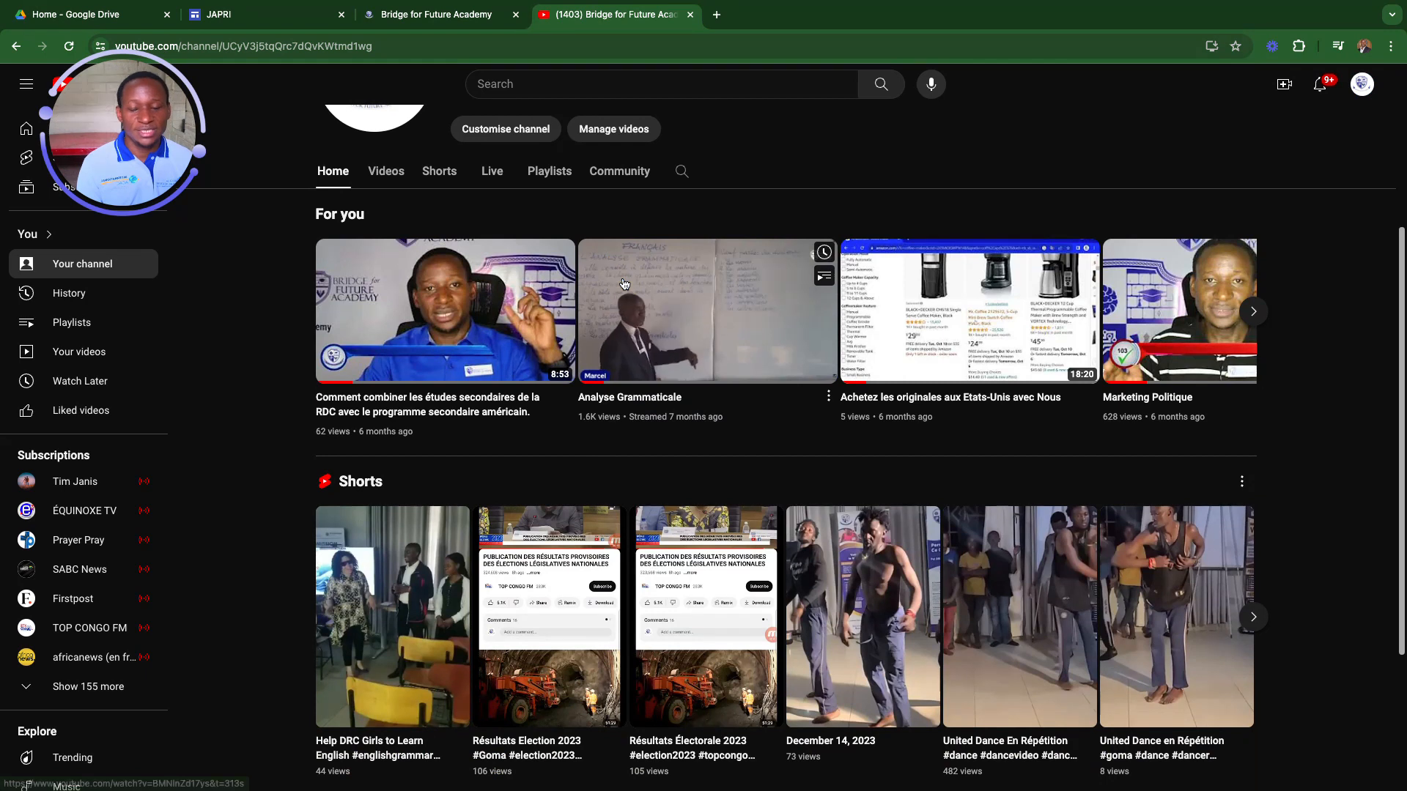
{"action": "left_click", "coordinate": [680, 289]}
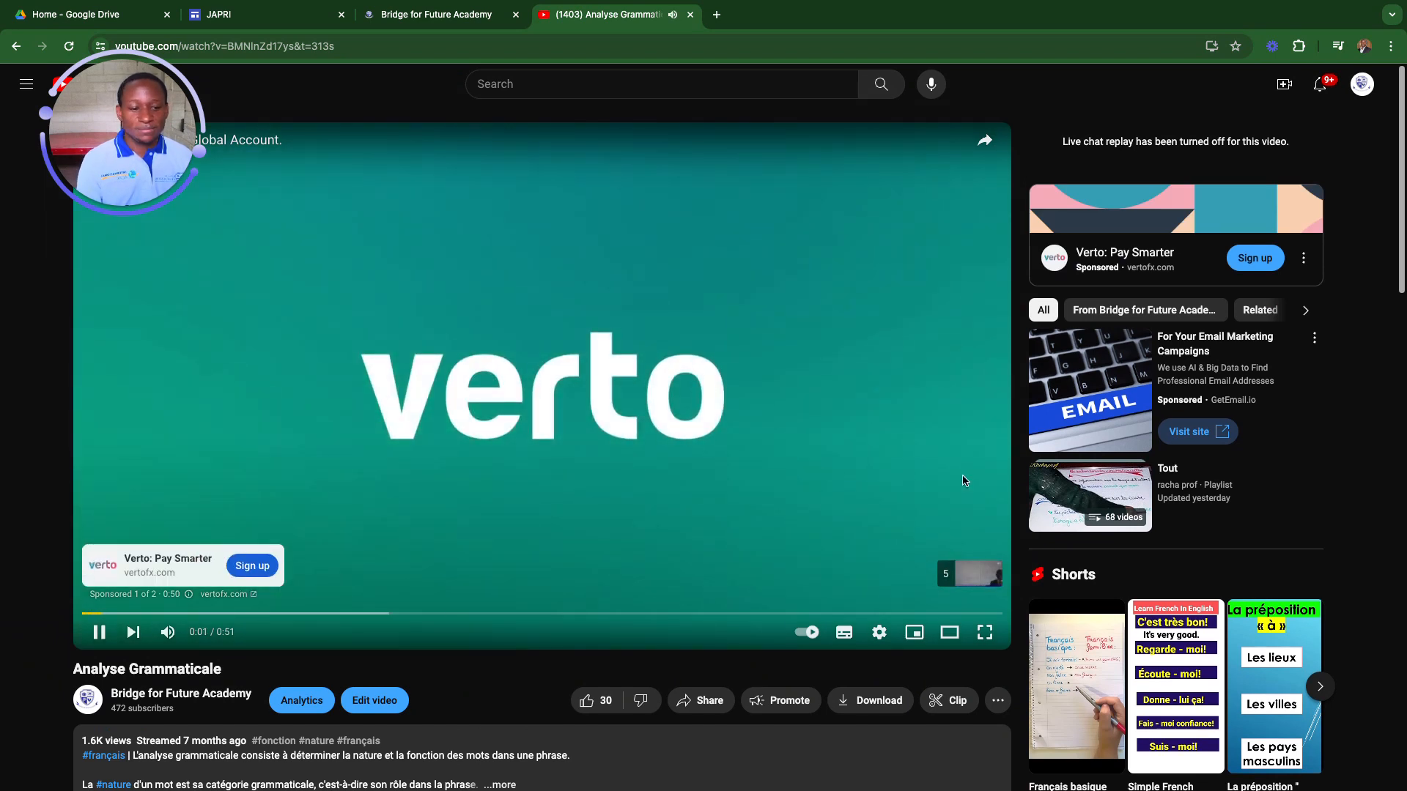
{"action": "left_click", "coordinate": [956, 579]}
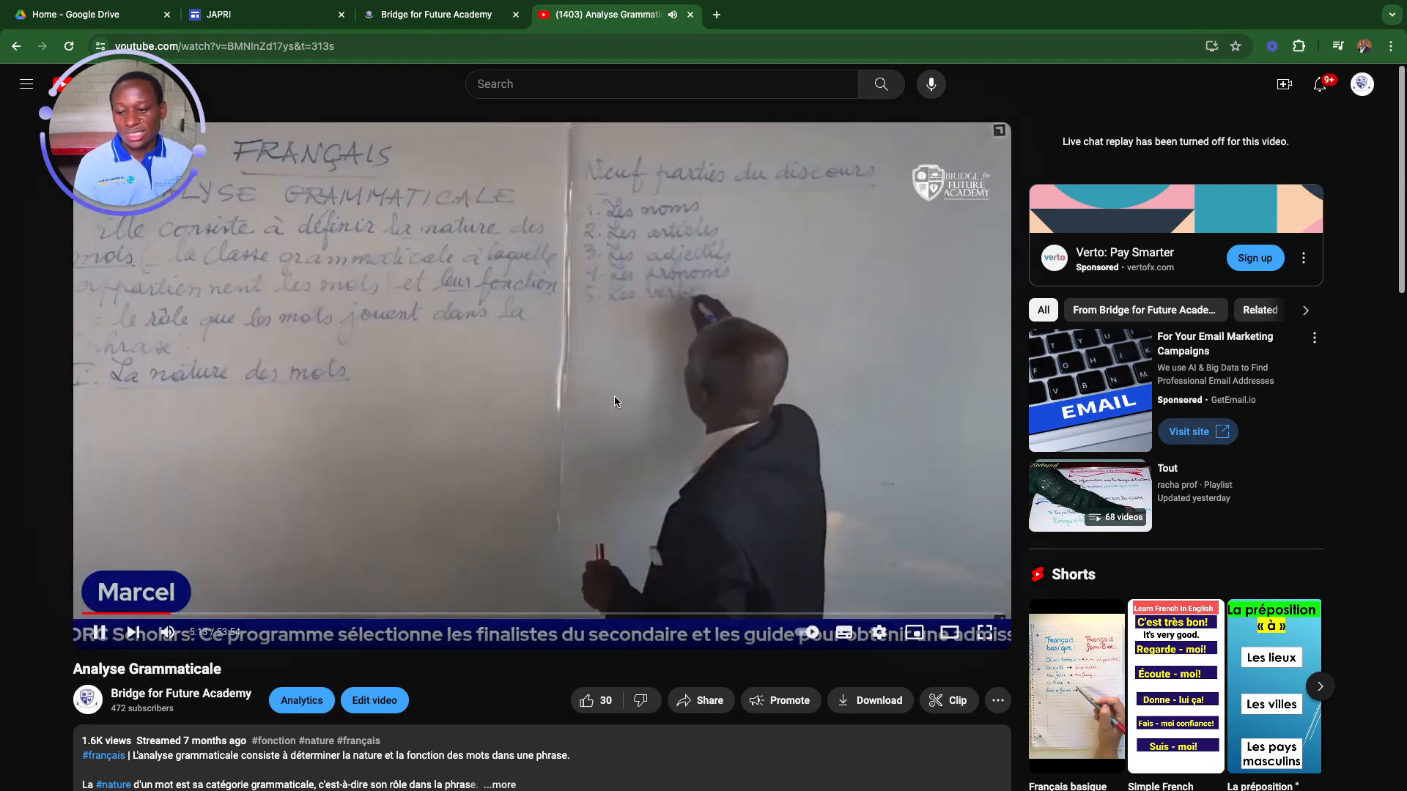
{"action": "left_click", "coordinate": [686, 357]}
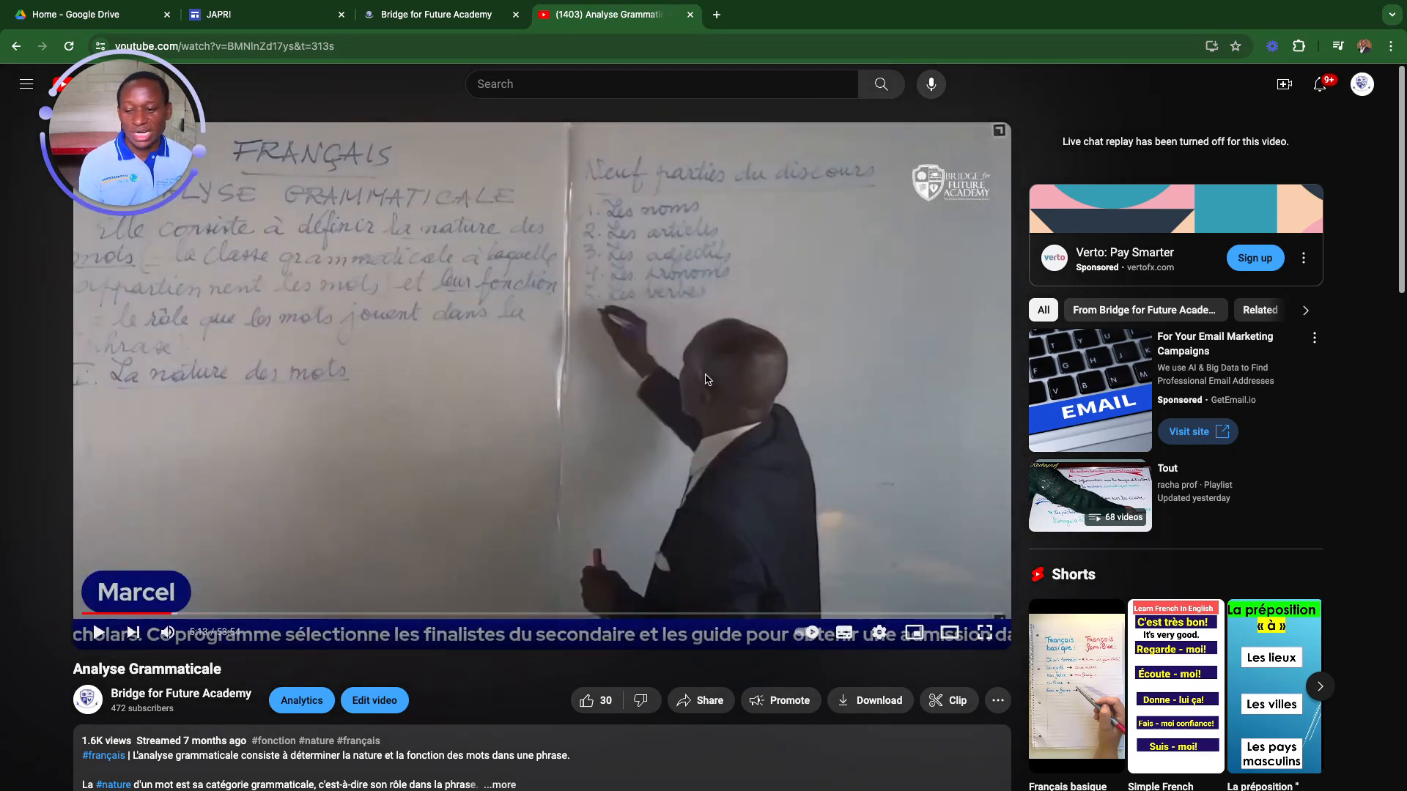
- Copy the title "Analyse Grammaticale" from below the paused video
{"action": "scroll", "coordinate": [73, 680], "scroll_direction": "down", "scroll_amount": 1}
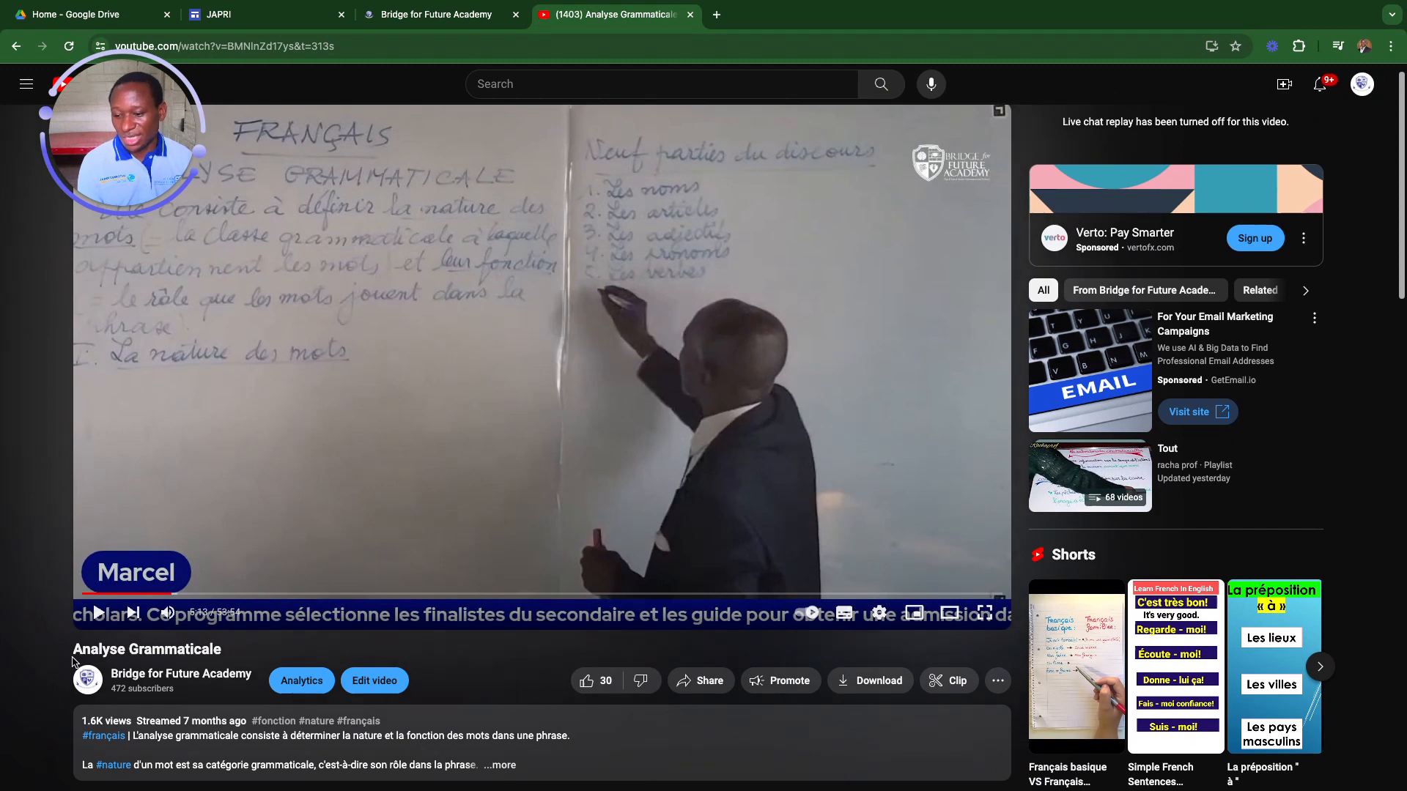
{"action": "left_click_drag", "start_coordinate": [72, 655], "coordinate": [233, 651]}
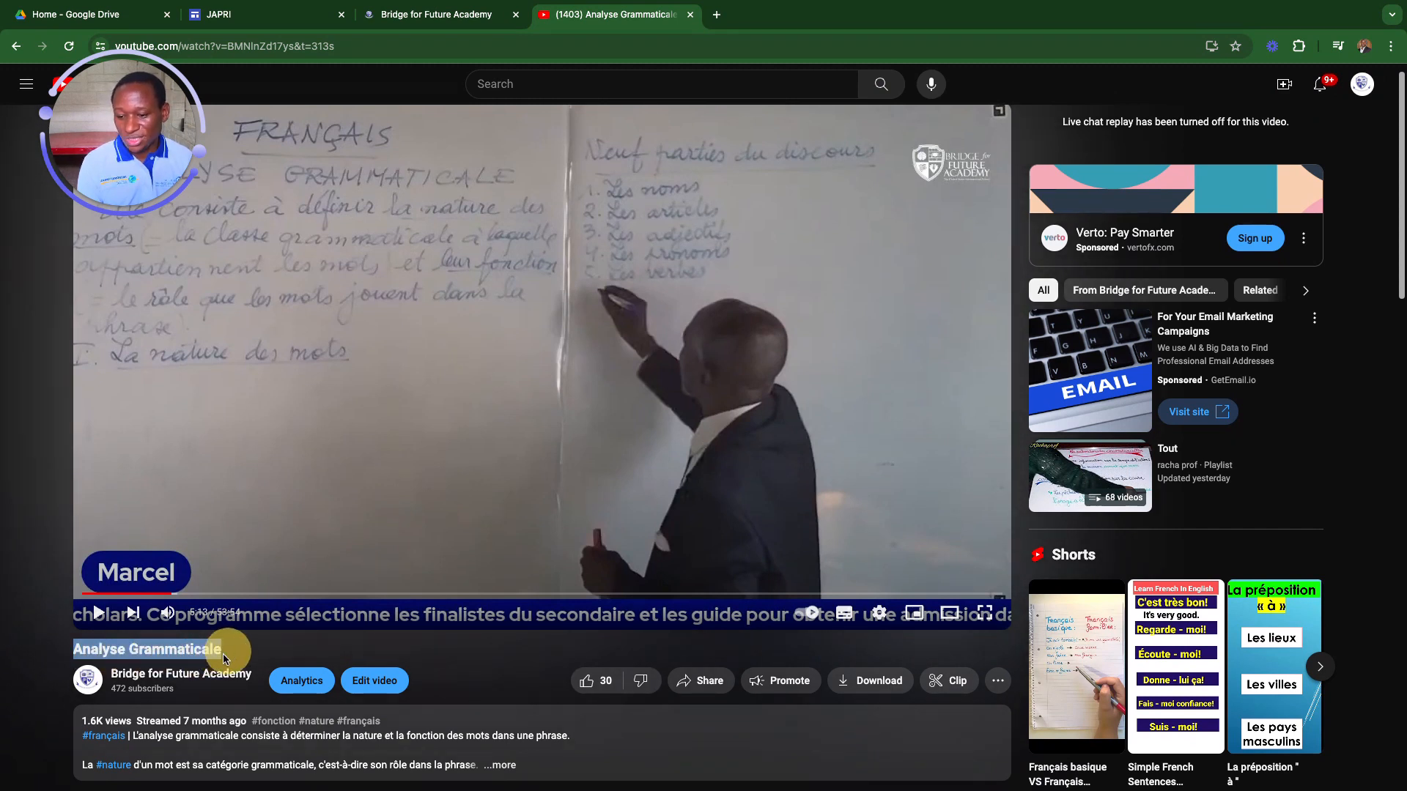
{"action": "right_click", "coordinate": [211, 658]}
{"action": "left_click", "coordinate": [250, 625]}
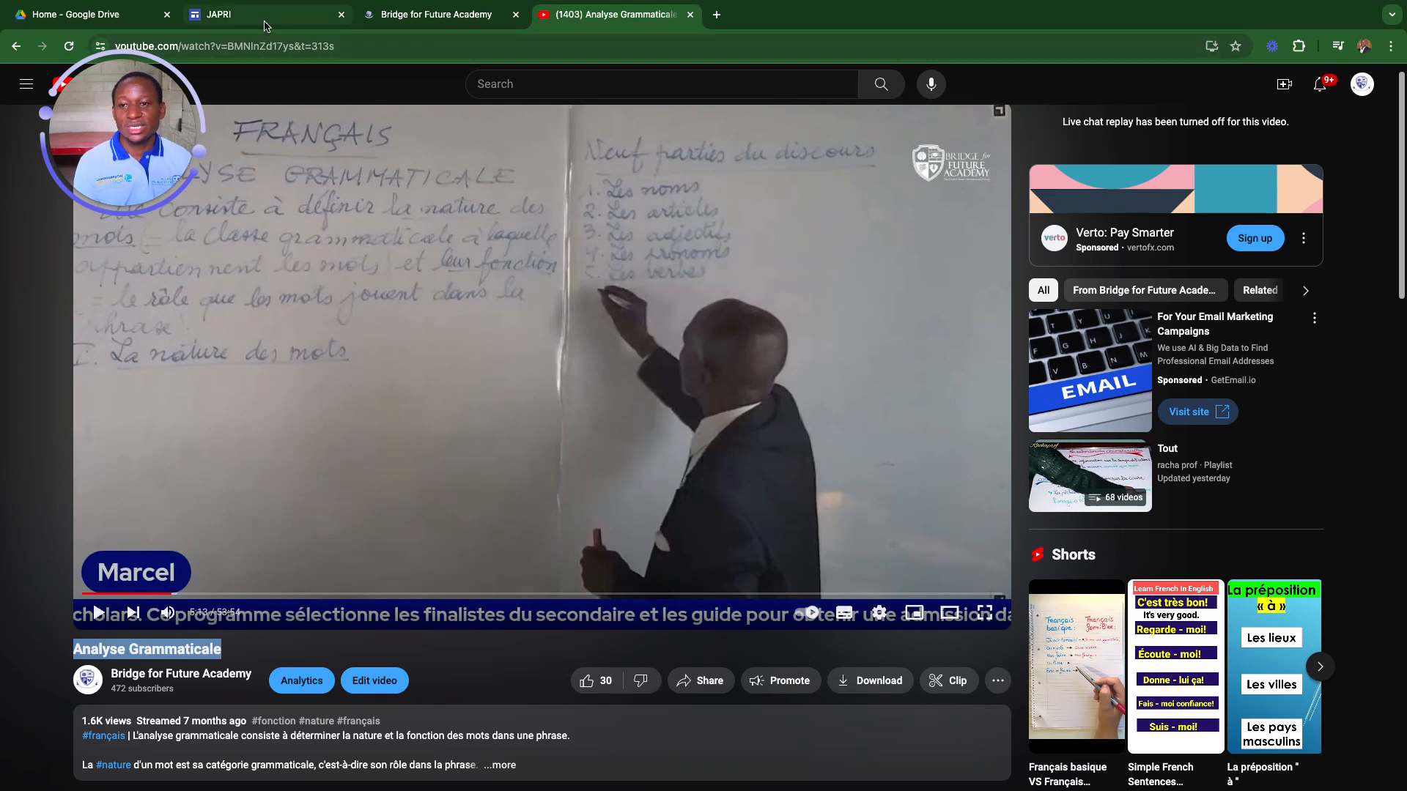
- Return to the Google Sites video picker, search YouTube for "Analyse Grammaticale" and look through the results for the channel's video
{"action": "left_click", "coordinate": [265, 20]}
{"action": "left_click", "coordinate": [467, 288]}
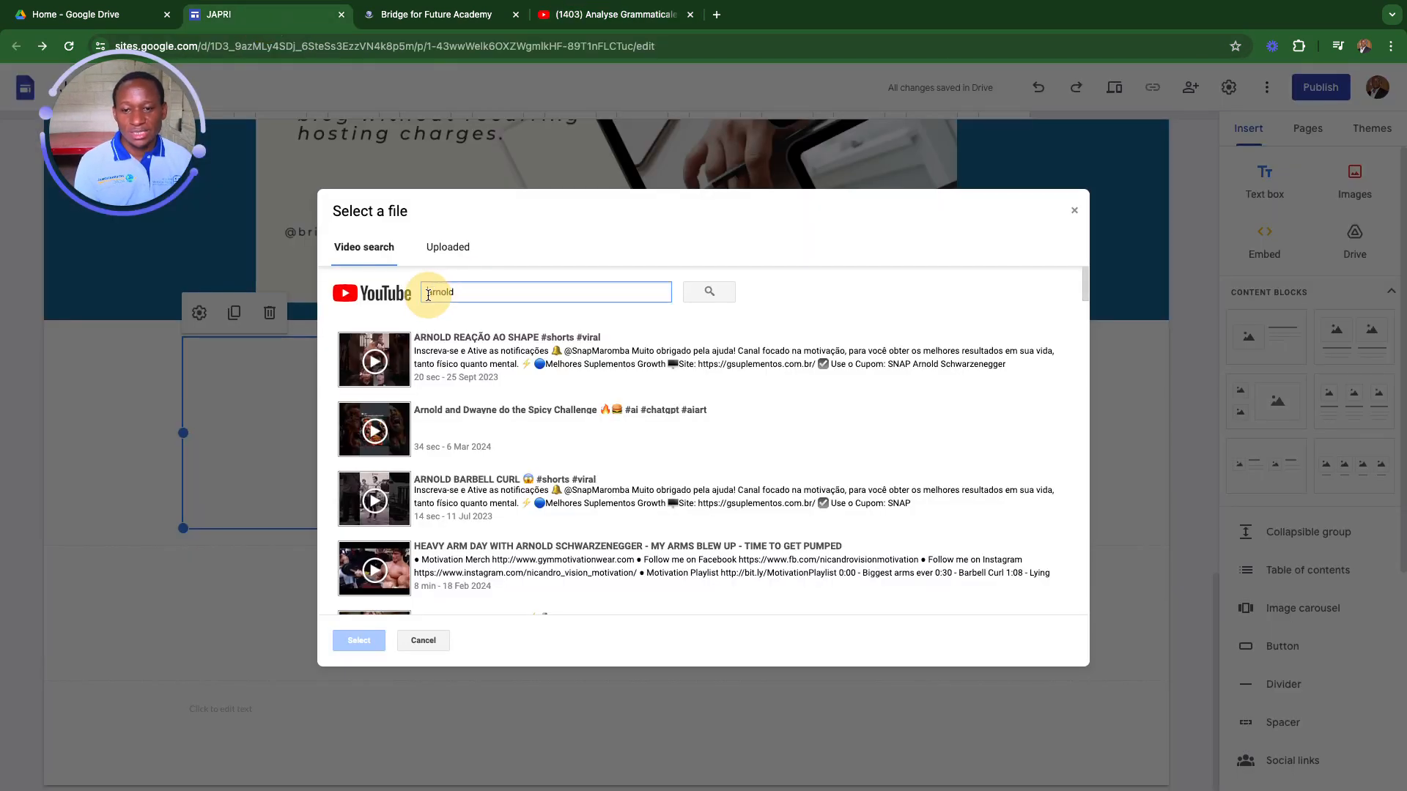
{"action": "key", "text": "BackSpace"}
{"action": "key", "text": "BackSpace"}
{"action": "key", "text": "BackSpace"}
{"action": "key", "text": "BackSpace"}
{"action": "key", "text": "BackSpace"}
{"action": "key", "text": "BackSpace"}
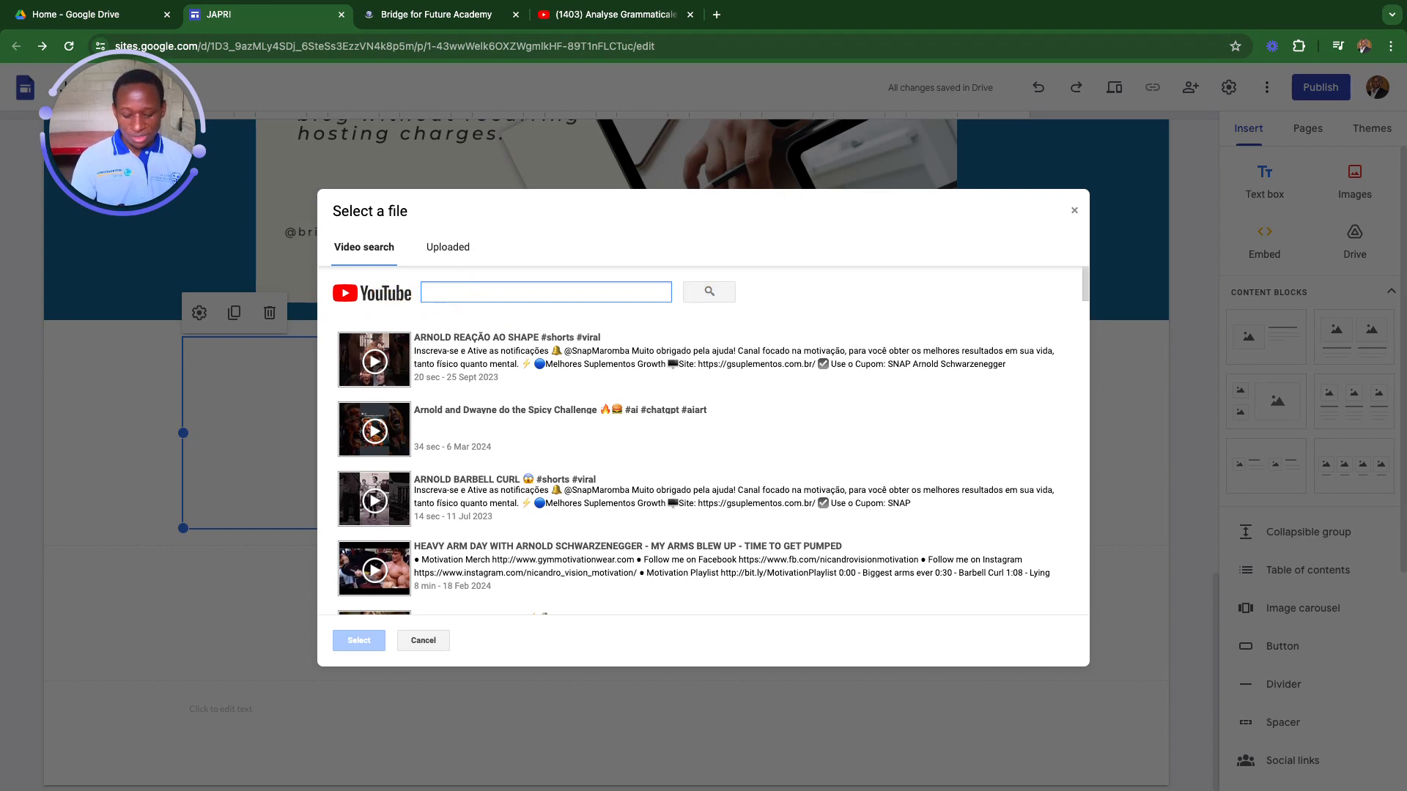
{"action": "key", "text": "super+v"}
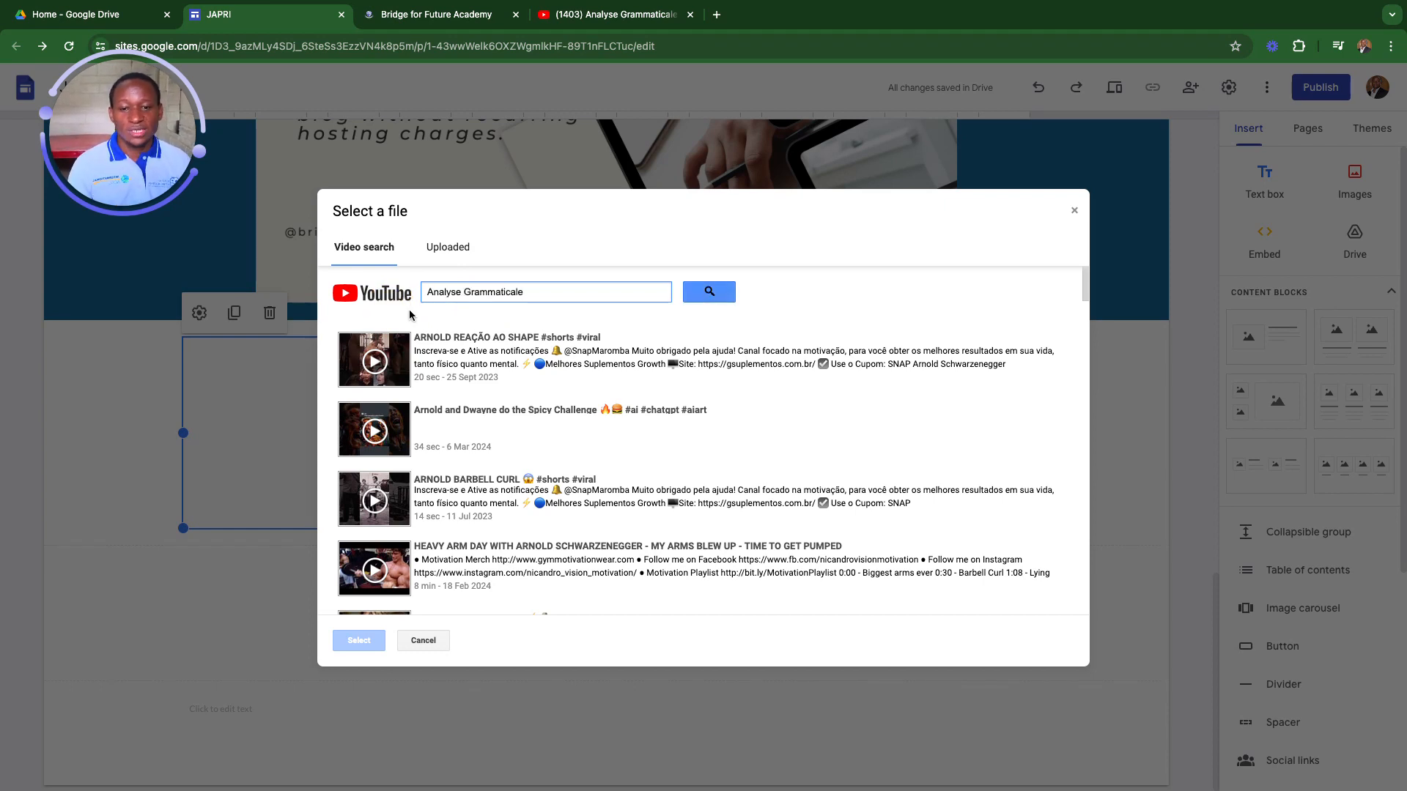
{"action": "left_click", "coordinate": [709, 292]}
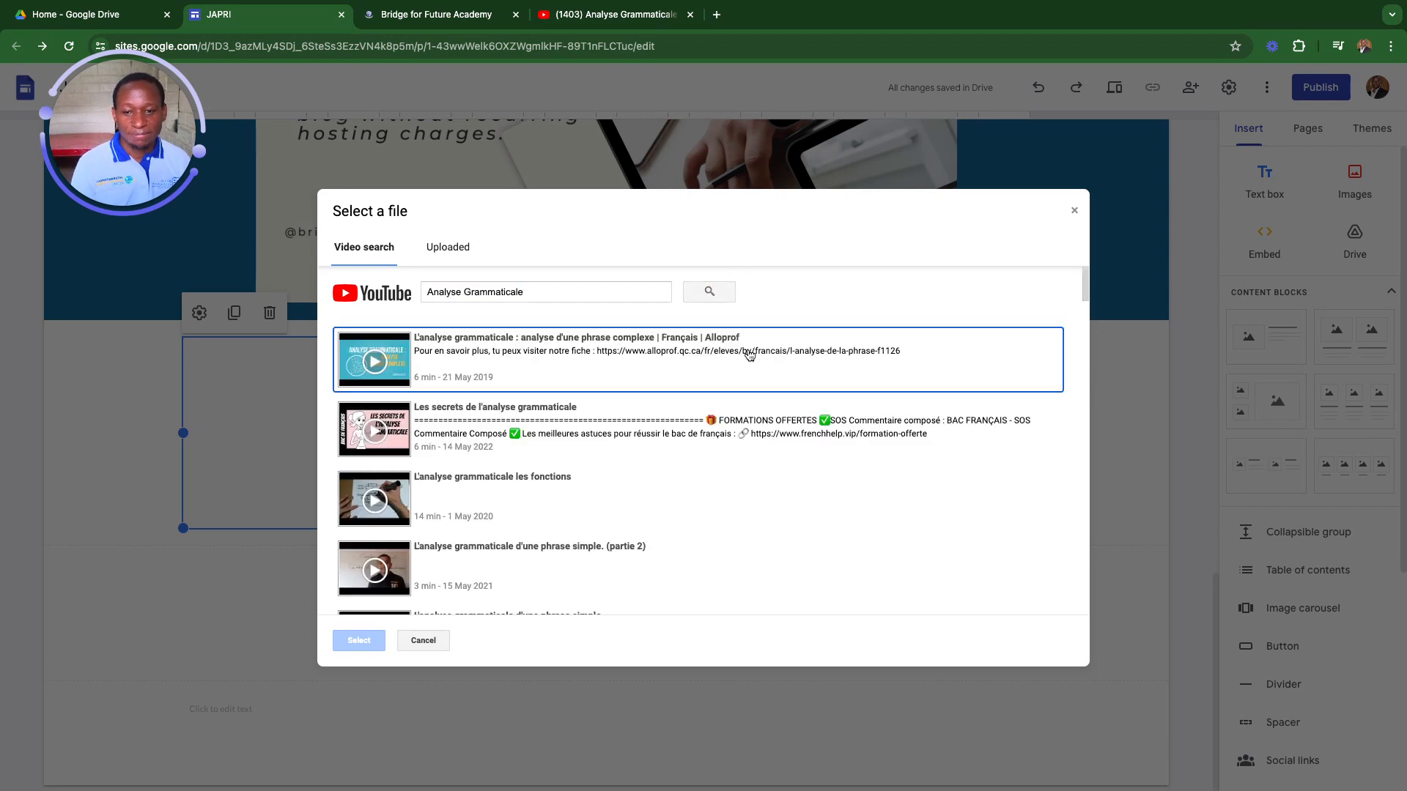
{"action": "scroll", "coordinate": [513, 428], "scroll_direction": "down", "scroll_amount": 4}
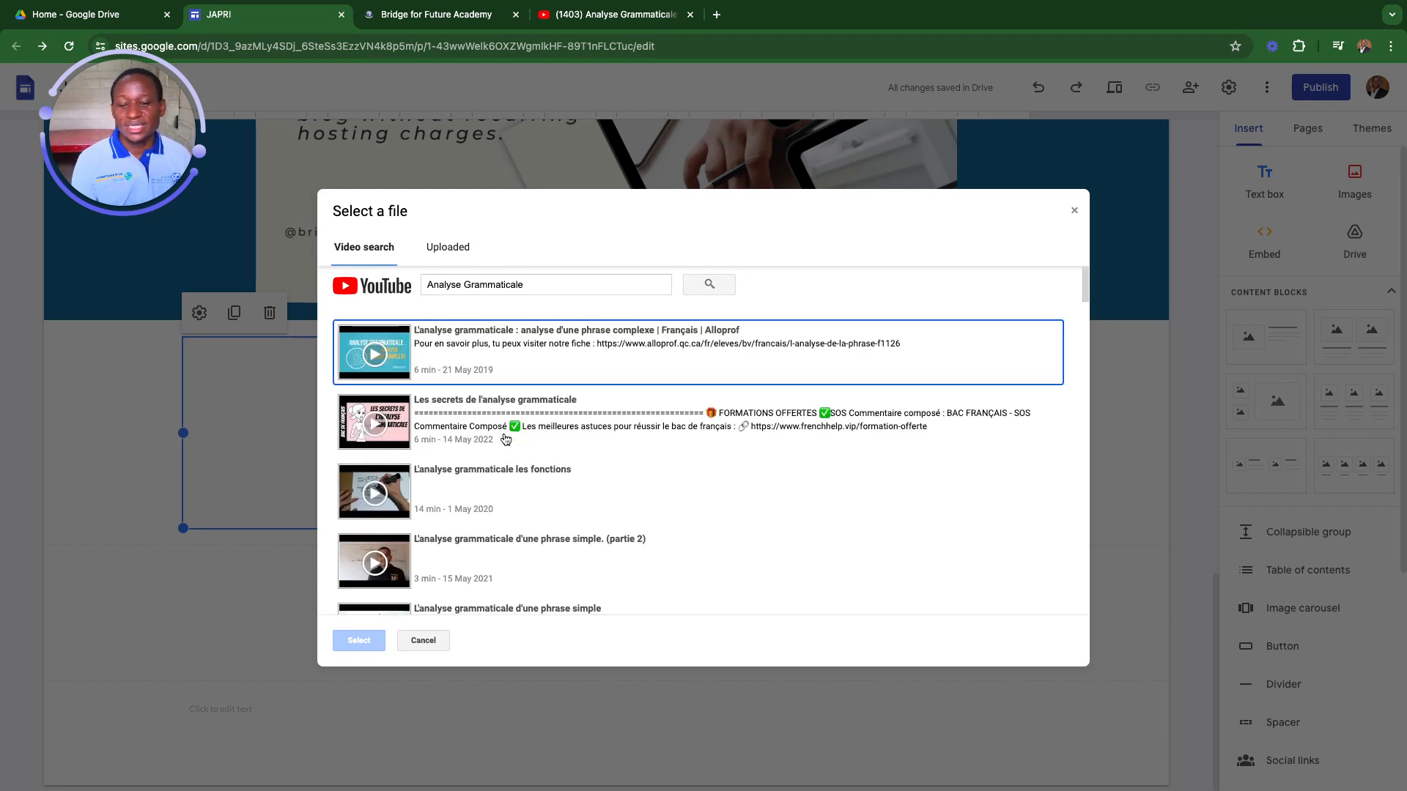
{"action": "scroll", "coordinate": [513, 428], "scroll_direction": "down", "scroll_amount": 8}
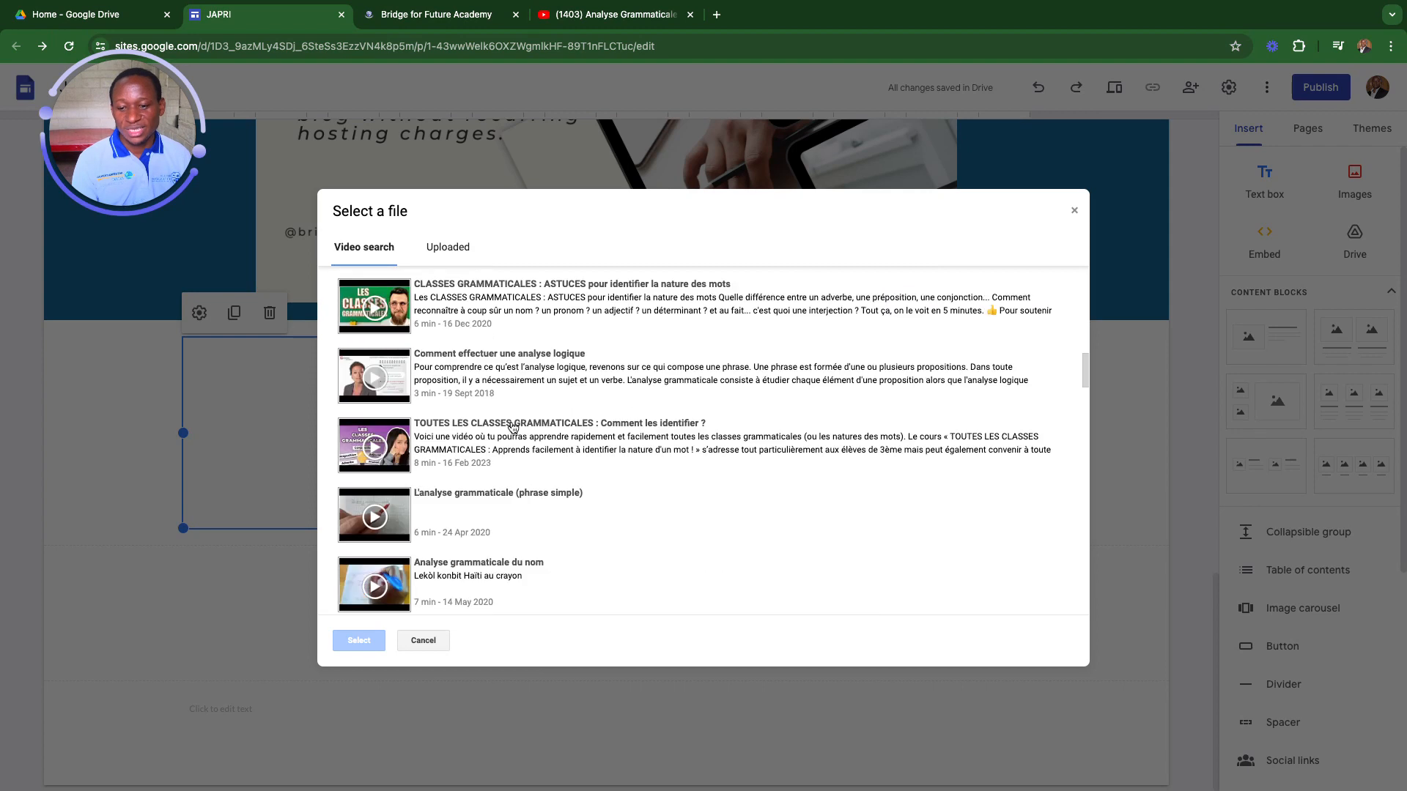
{"action": "scroll", "coordinate": [513, 422], "scroll_direction": "down", "scroll_amount": 2}
{"action": "scroll", "coordinate": [512, 410], "scroll_direction": "up", "scroll_amount": 15}
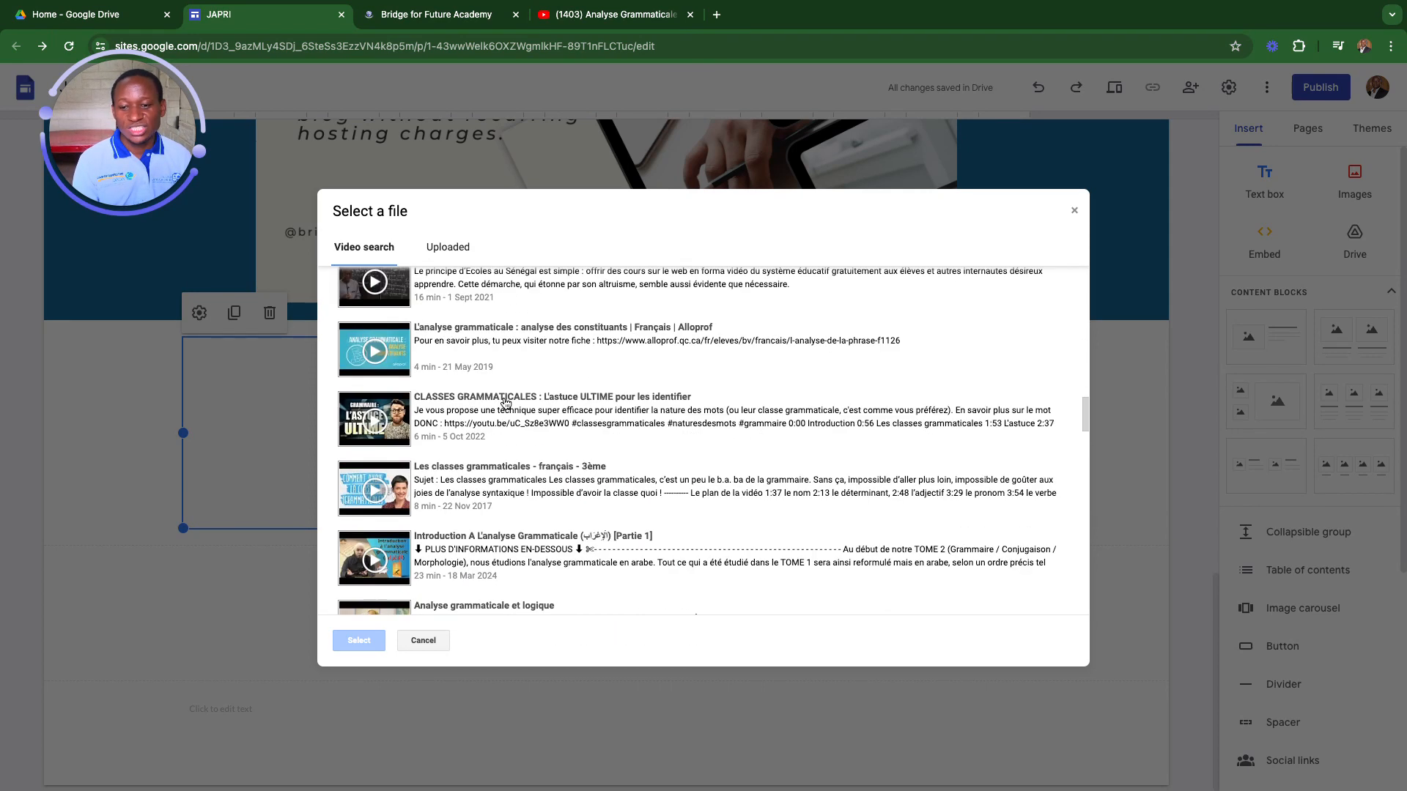
{"action": "scroll", "coordinate": [512, 418], "scroll_direction": "up", "scroll_amount": 1}
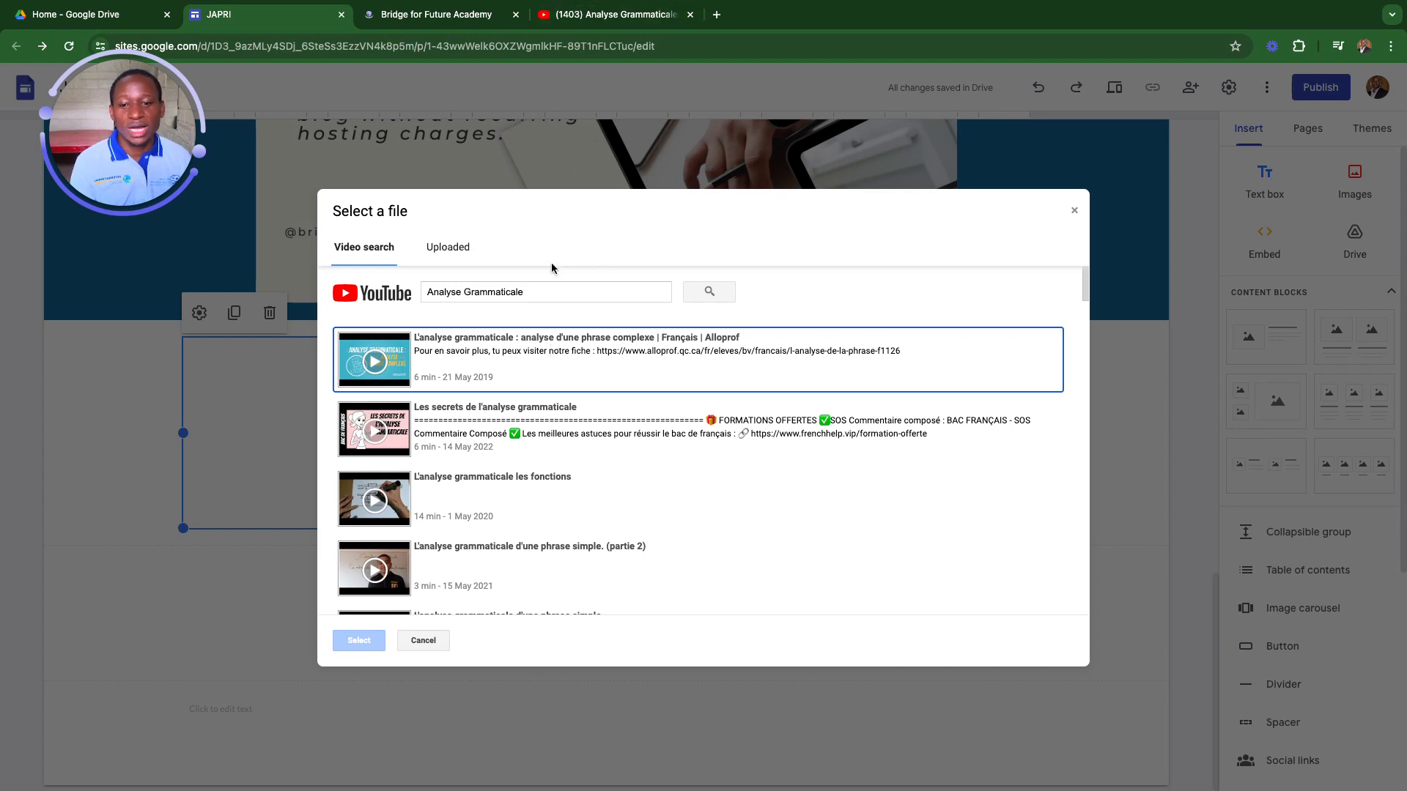
- Switch back to the YouTube video page and copy the URL of the "Analyse Grammaticale" video
{"action": "left_click", "coordinate": [588, 21]}
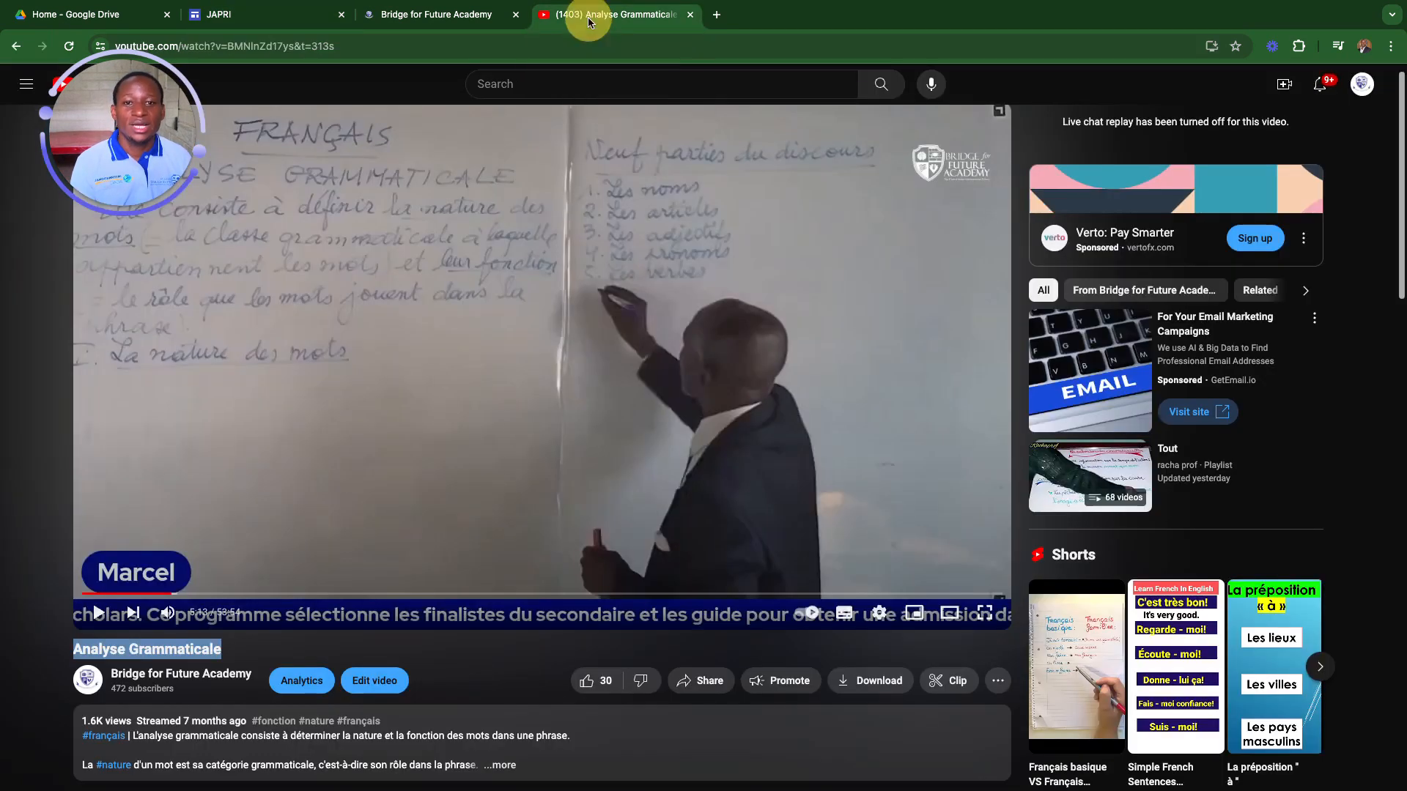
{"action": "right_click", "coordinate": [510, 281]}
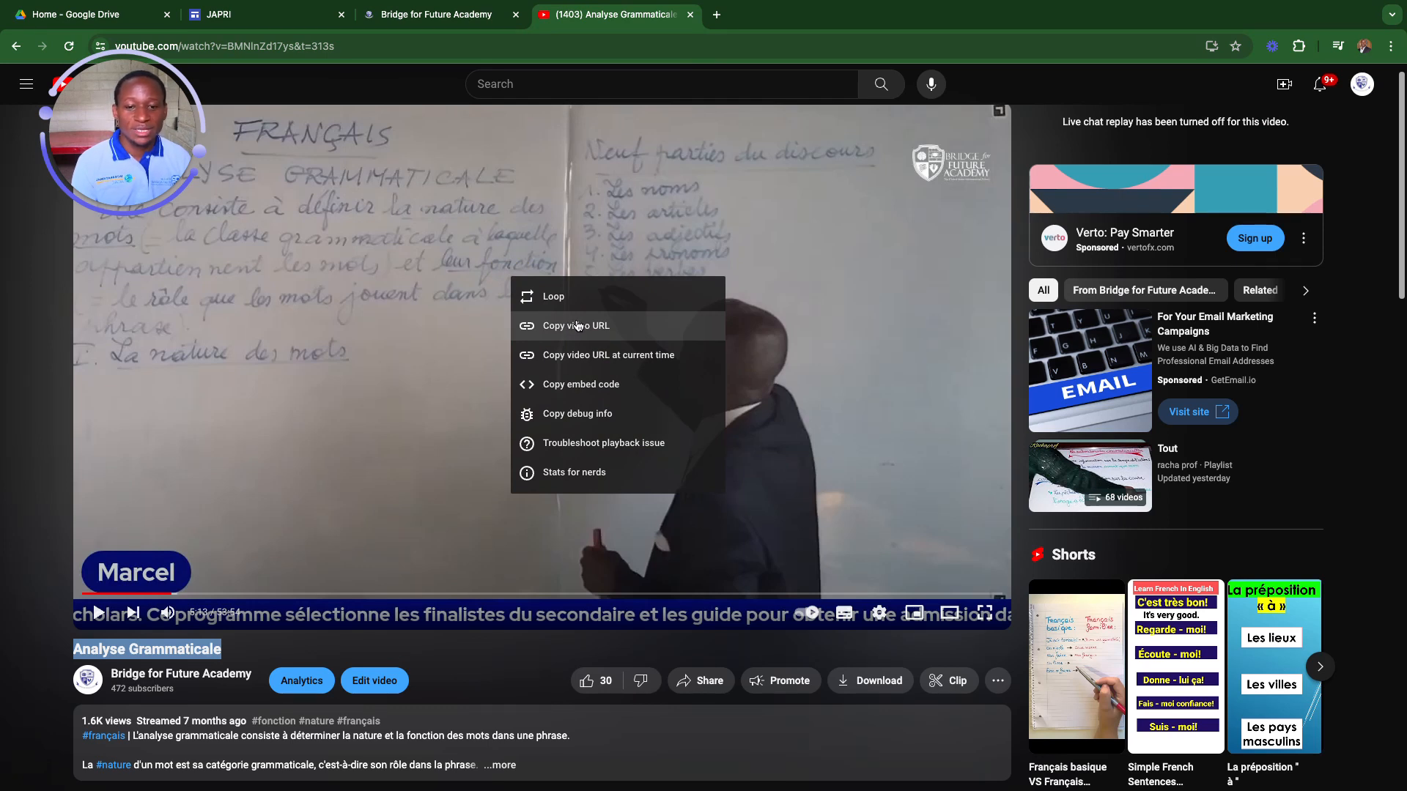
{"action": "left_click", "coordinate": [583, 326]}
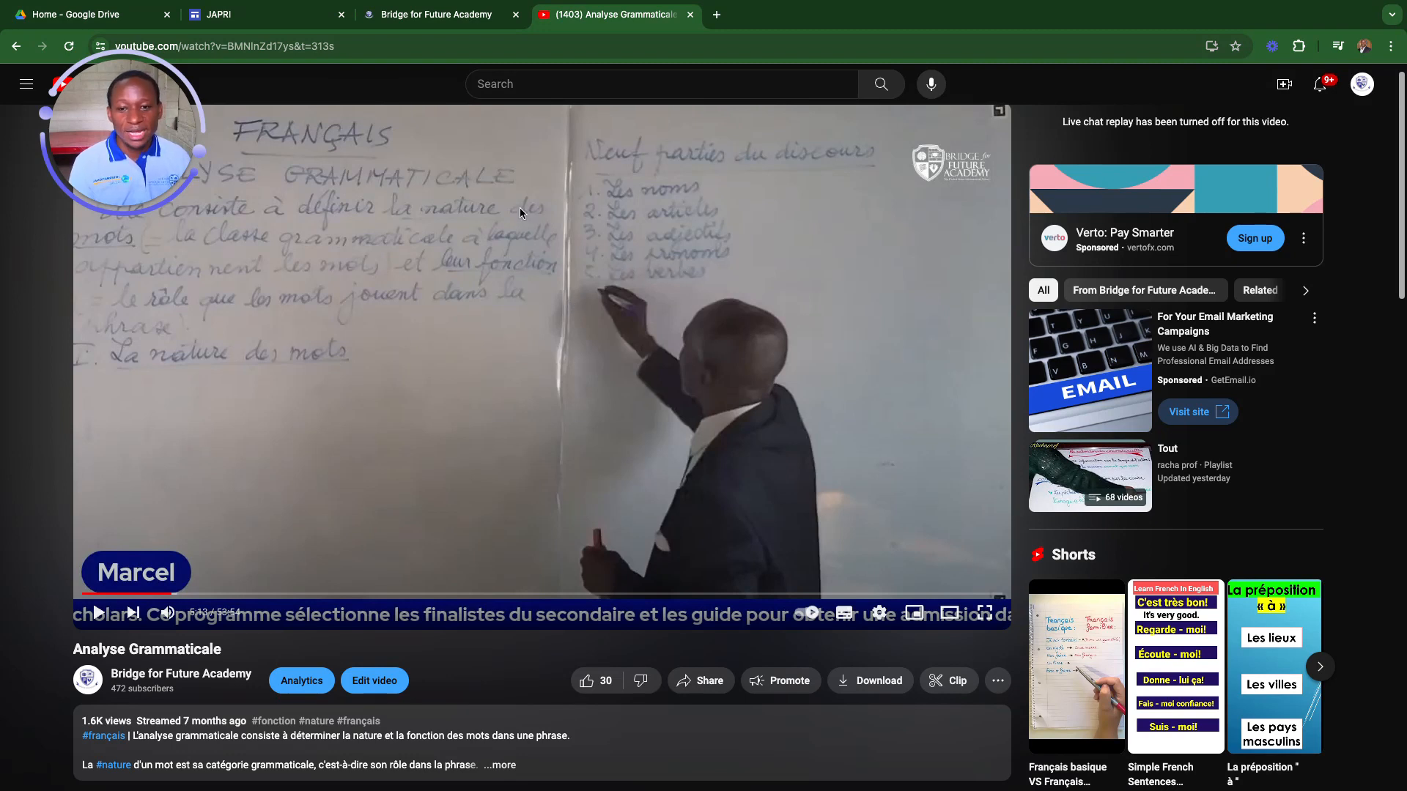
{"action": "right_click", "coordinate": [521, 234]}
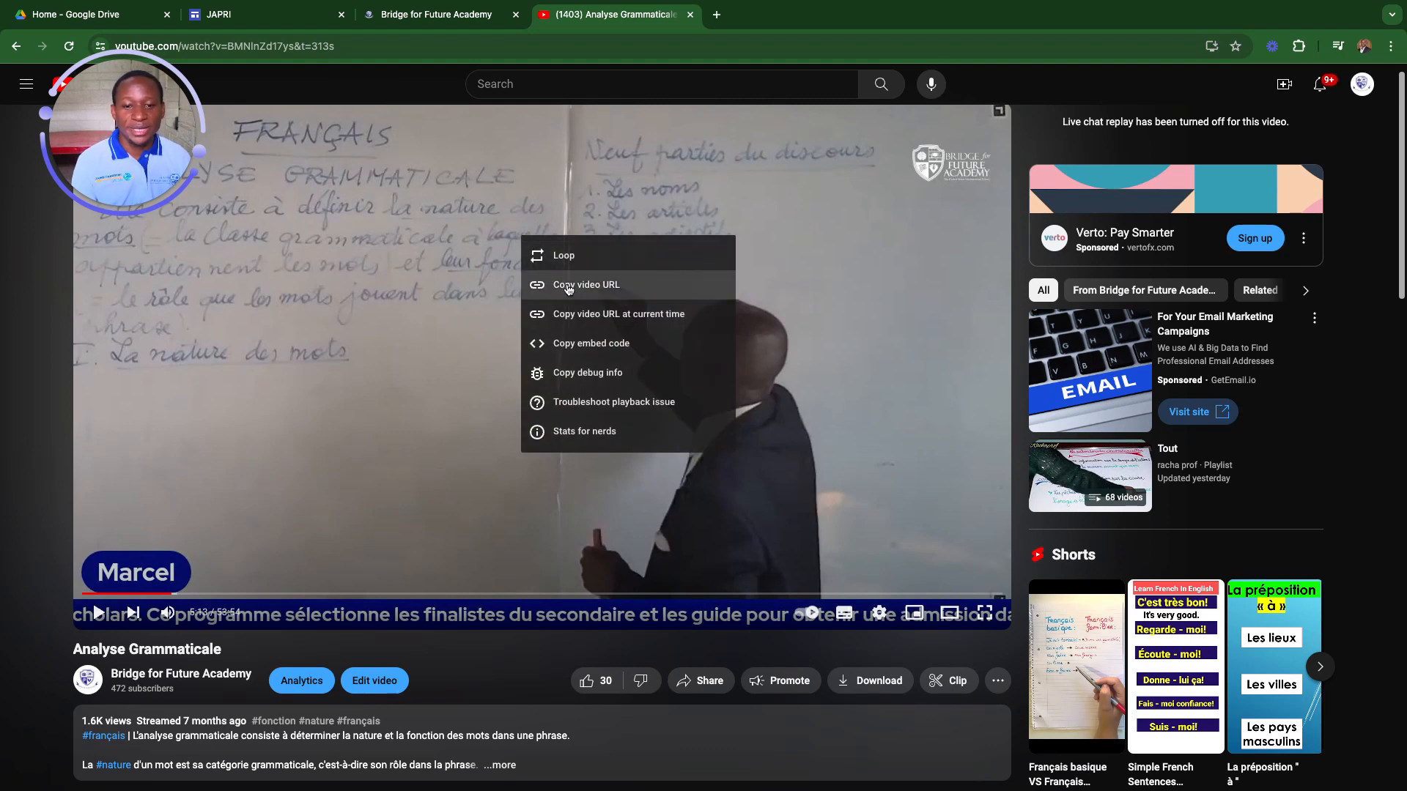
{"action": "left_click", "coordinate": [569, 287]}
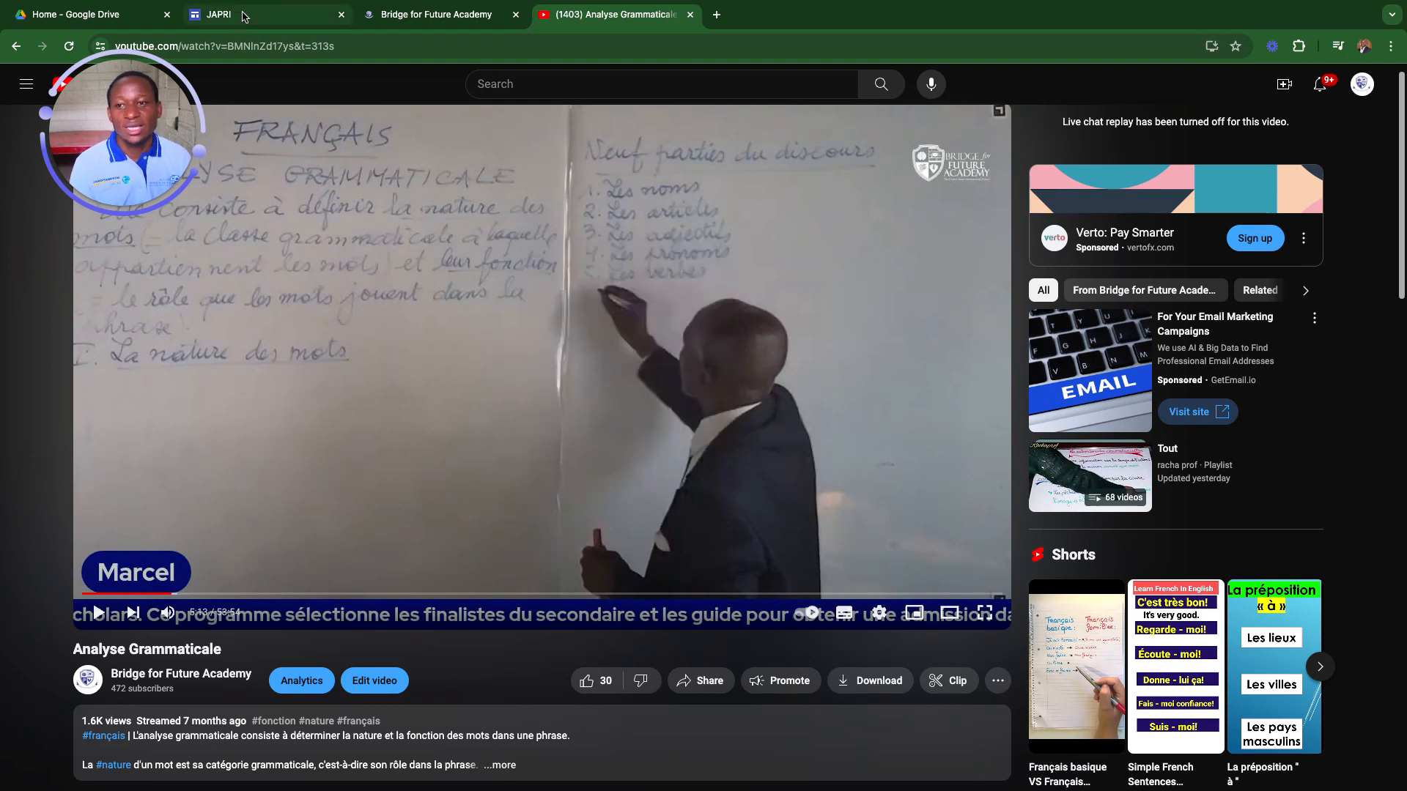
- Replace the search term in the Google Sites video picker with the copied YouTube video URL
{"action": "left_click", "coordinate": [244, 16]}
{"action": "left_click", "coordinate": [554, 294]}
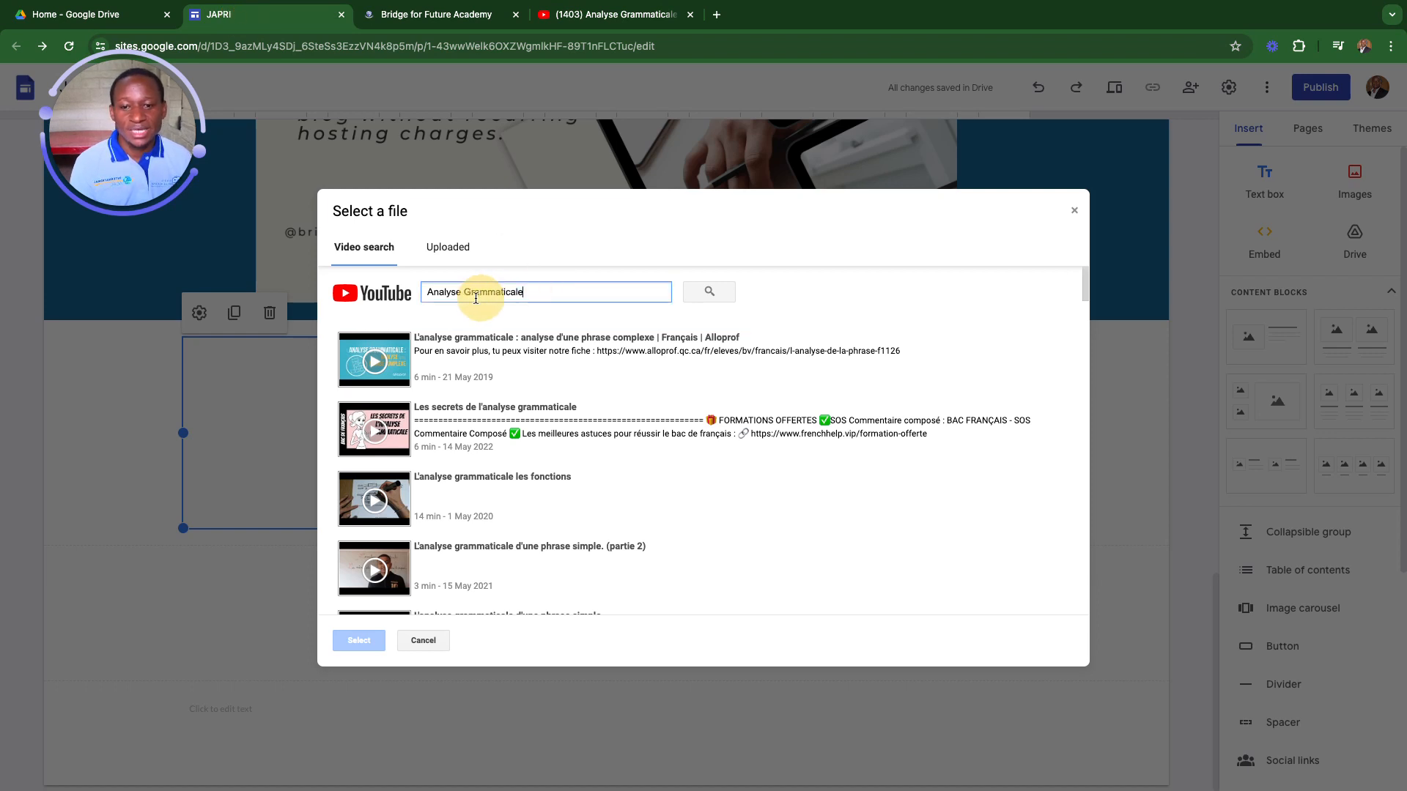
{"action": "key", "text": "BackSpace"}
{"action": "key", "text": "BackSpace"}
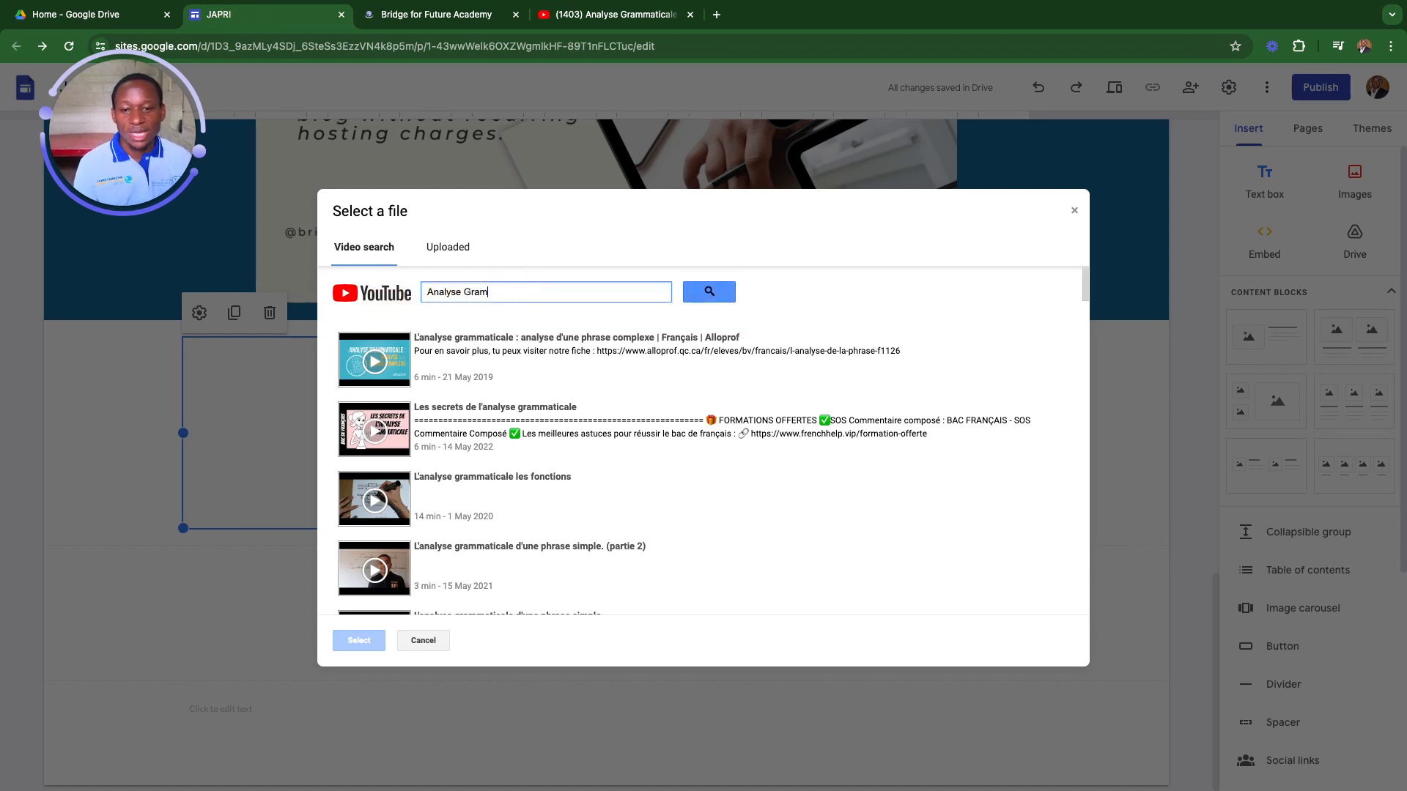
{"action": "key", "text": "BackSpace"}
{"action": "key", "text": "BackSpace"}
{"action": "key", "text": "BackSpace"}
{"action": "key", "text": "BackSpace"}
{"action": "key", "text": "BackSpace"}
{"action": "key", "text": "BackSpace"}
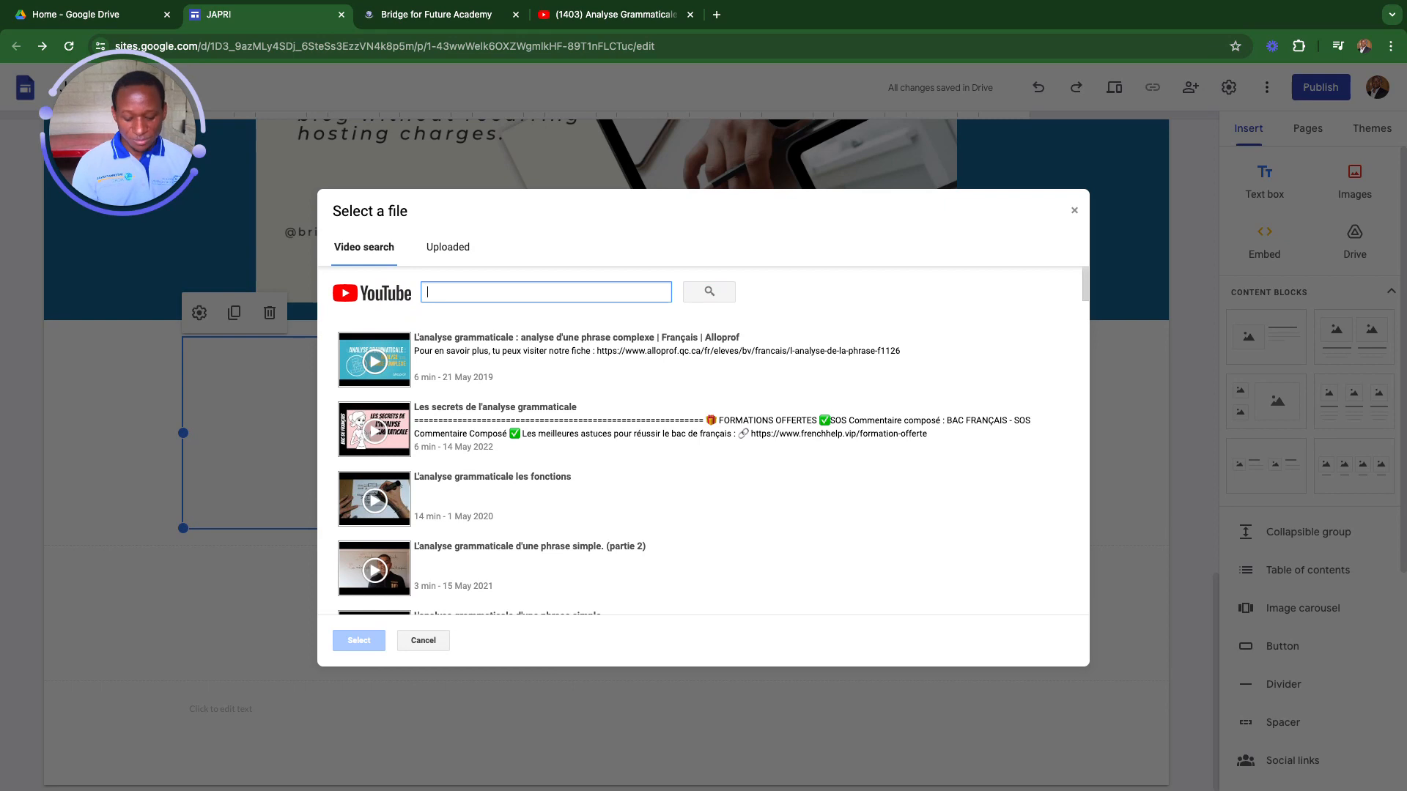
{"action": "key", "text": "ctrl+v"}
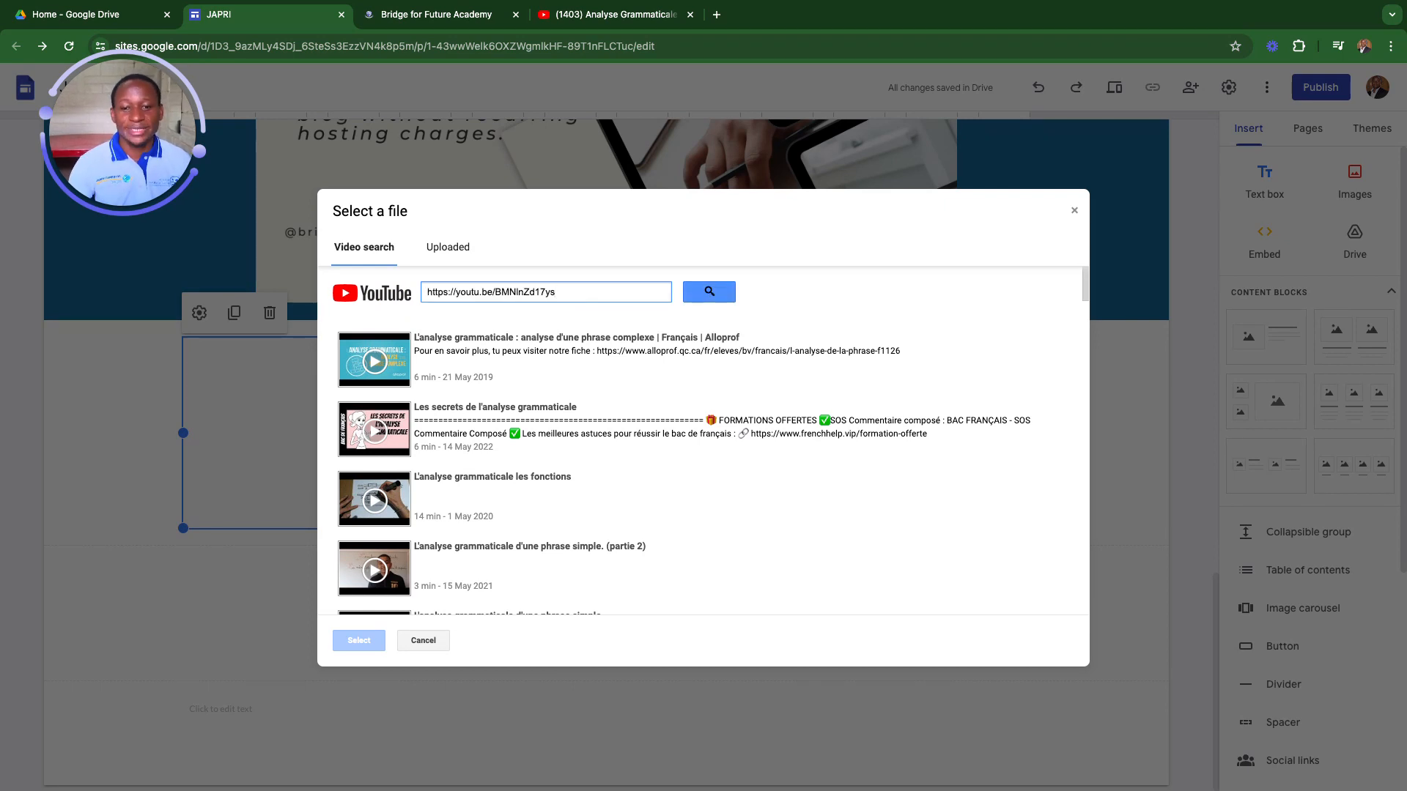
- Examine the account's uploaded videos in the video picker for one that suits the content block
{"action": "left_click", "coordinate": [451, 247]}
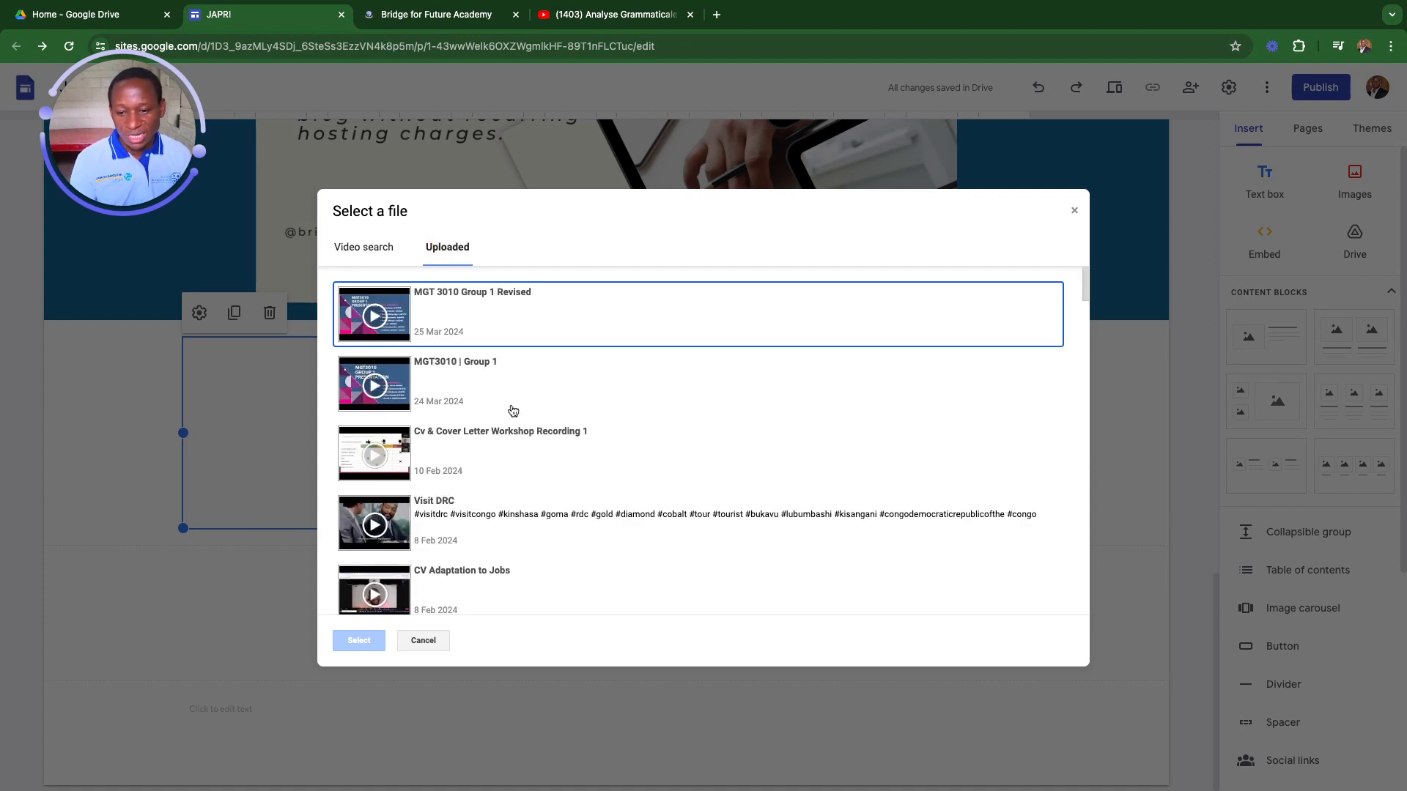
{"action": "scroll", "coordinate": [513, 411], "scroll_direction": "down", "scroll_amount": 8}
{"action": "scroll", "coordinate": [501, 392], "scroll_direction": "up", "scroll_amount": 4}
{"action": "scroll", "coordinate": [501, 392], "scroll_direction": "down", "scroll_amount": 2}
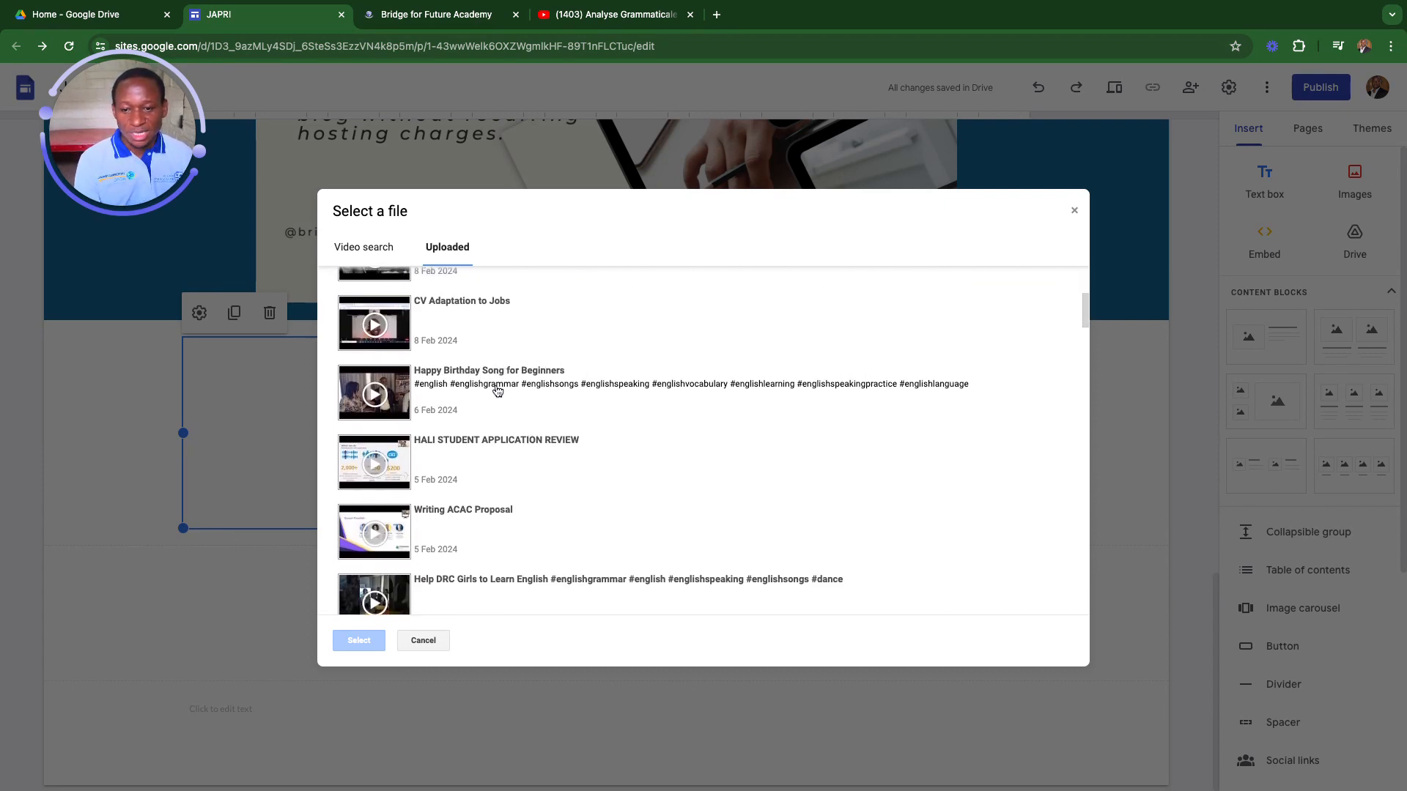
{"action": "scroll", "coordinate": [498, 394], "scroll_direction": "up", "scroll_amount": 1}
{"action": "scroll", "coordinate": [496, 391], "scroll_direction": "down", "scroll_amount": 8}
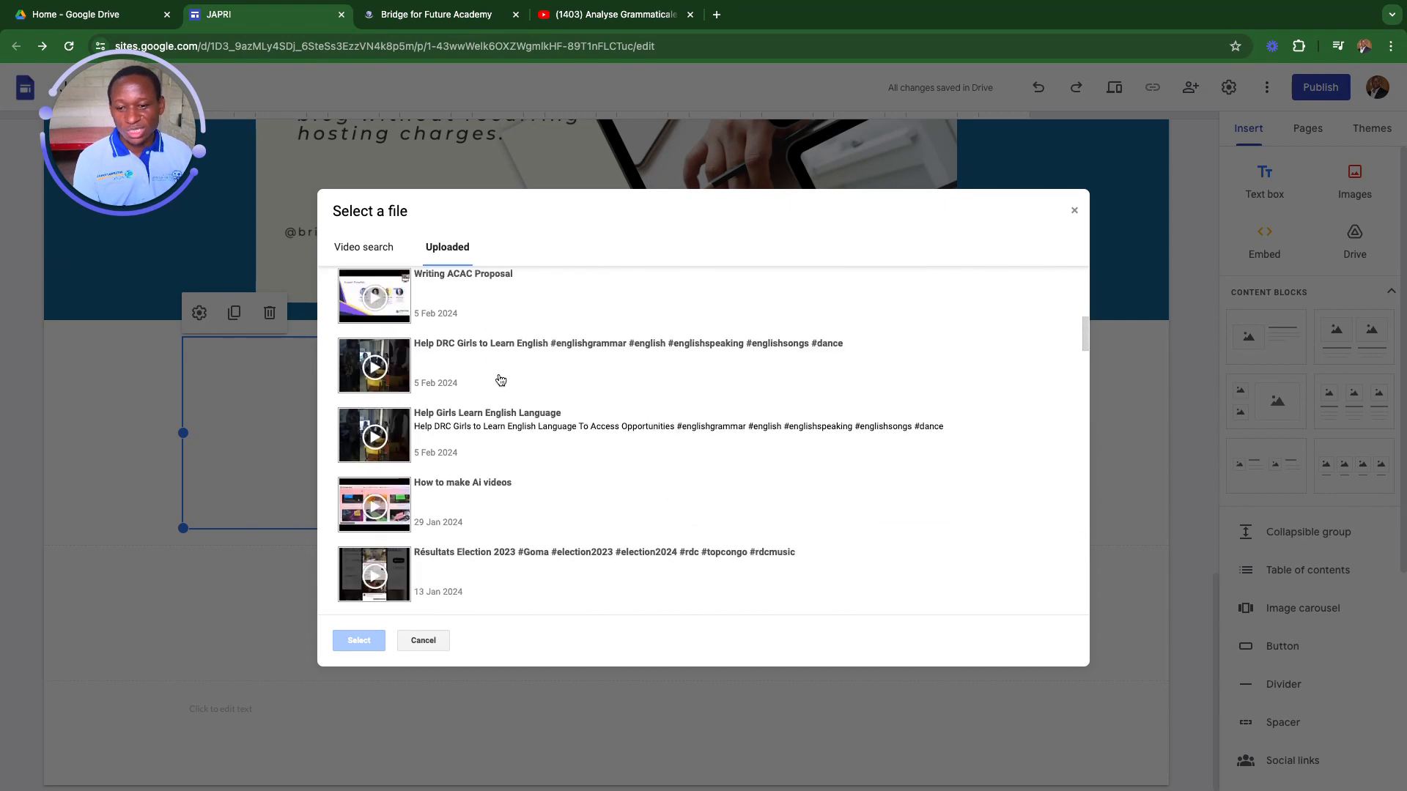
{"action": "scroll", "coordinate": [499, 380], "scroll_direction": "down", "scroll_amount": 2}
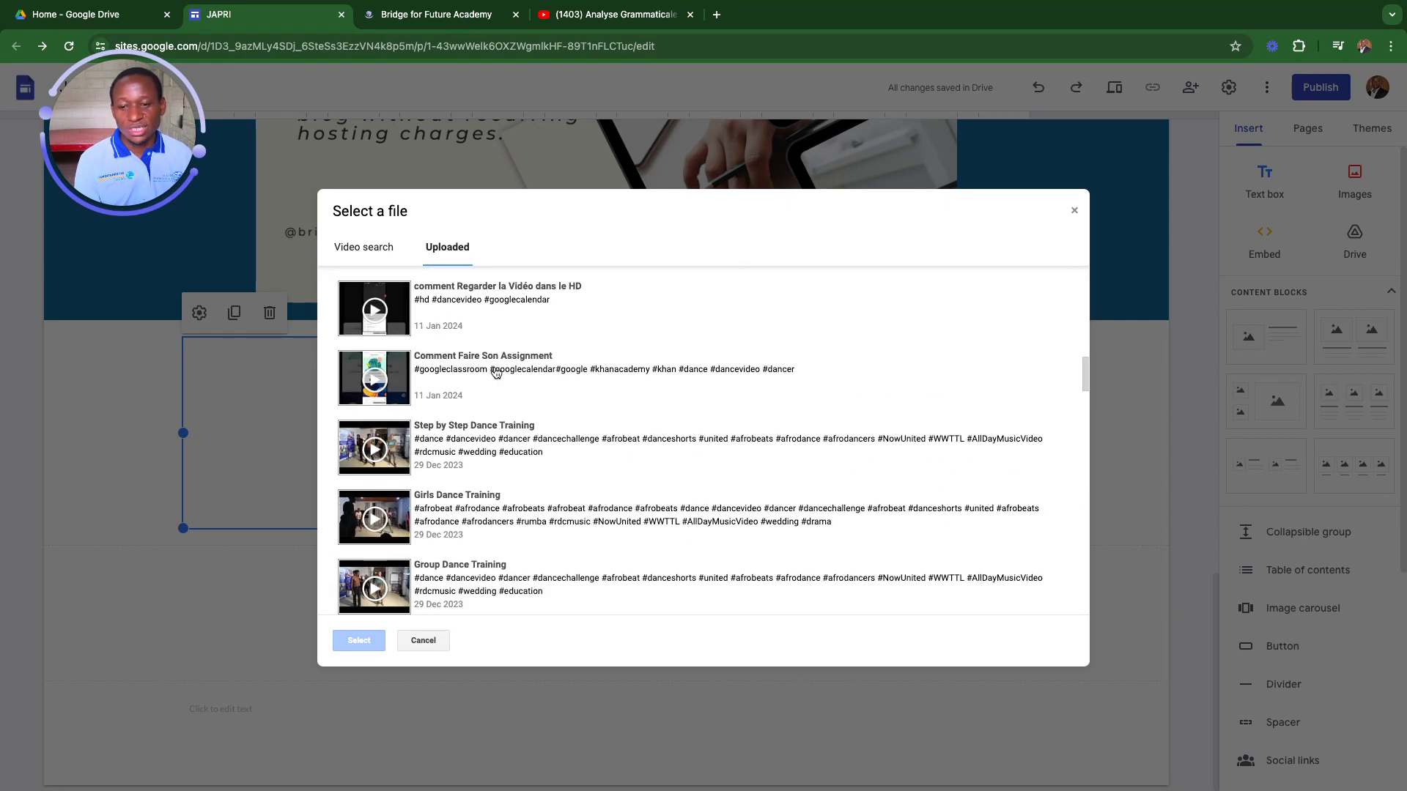
{"action": "scroll", "coordinate": [497, 392], "scroll_direction": "up", "scroll_amount": 10}
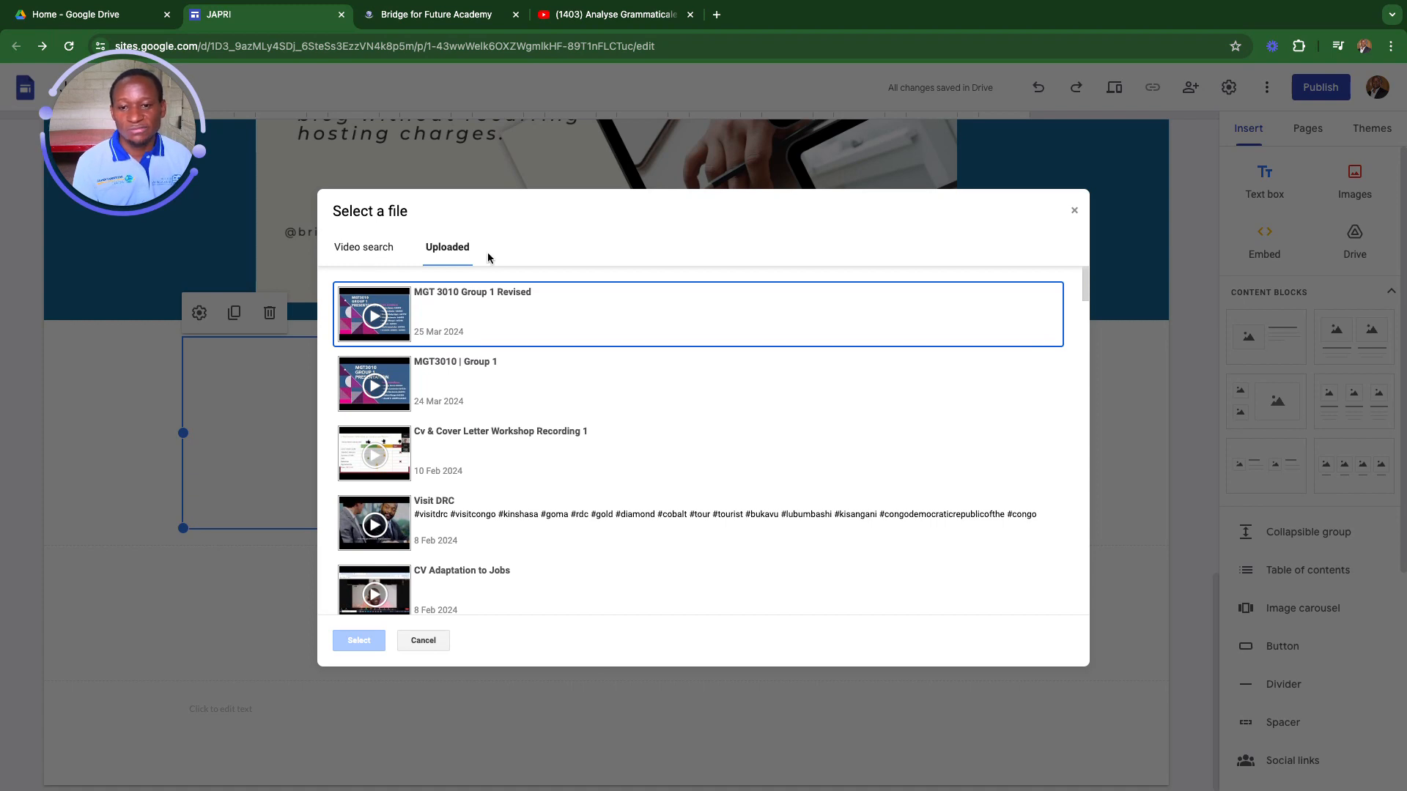
- Search the video picker with the copied YouTube URL and insert the "Analyse Grammaticale" video into the content block
{"action": "left_click", "coordinate": [352, 253]}
{"action": "left_click", "coordinate": [444, 291]}
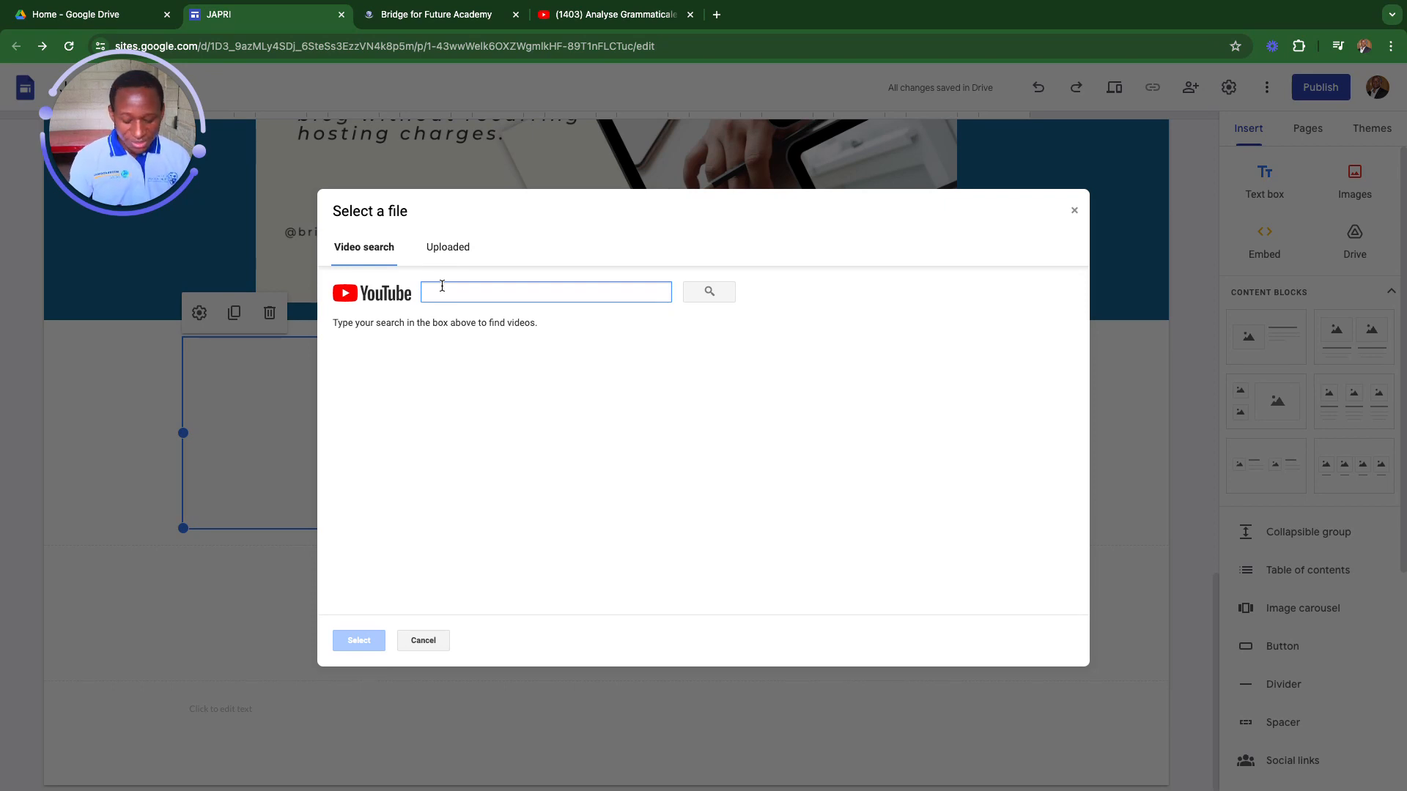
{"action": "key", "text": "ctrl+v"}
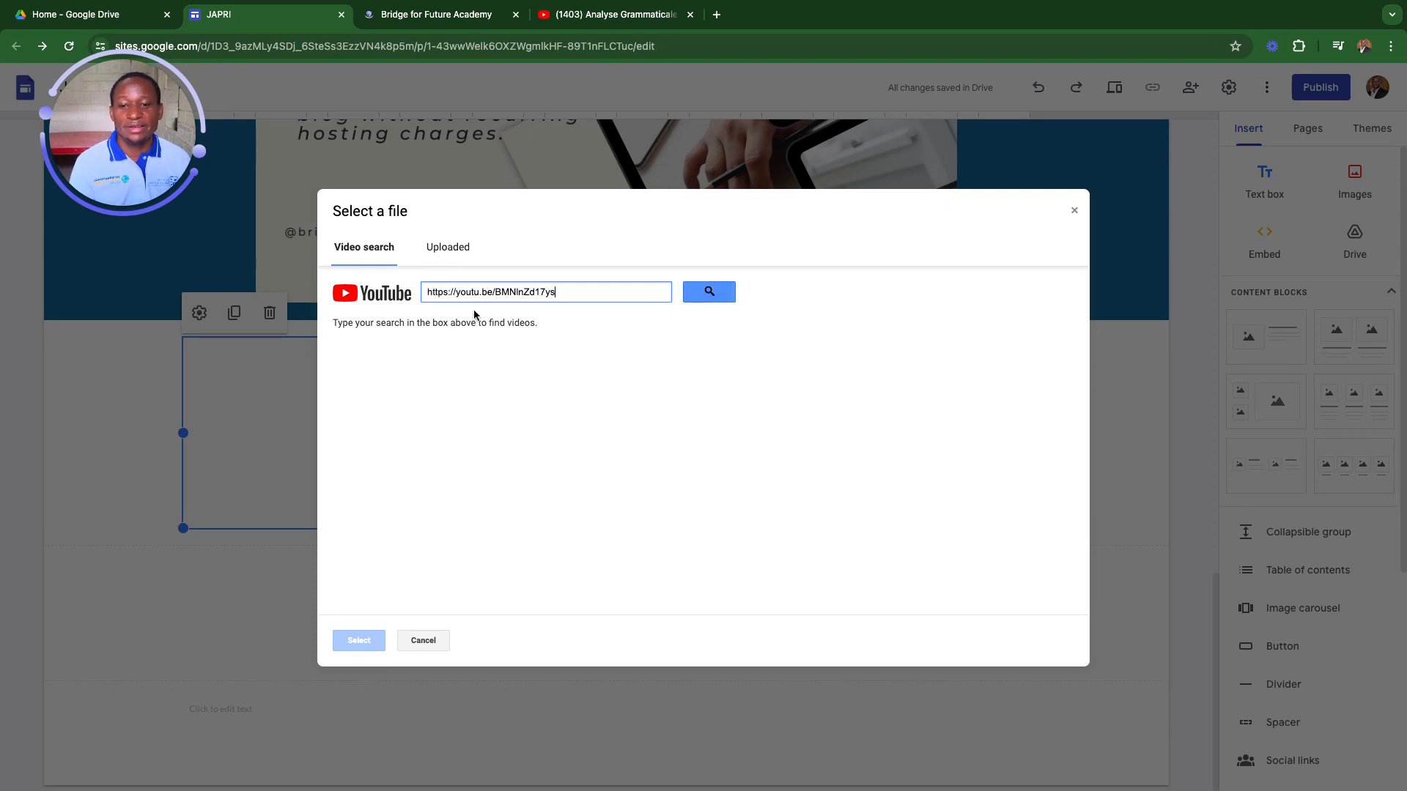
{"action": "left_click", "coordinate": [711, 292]}
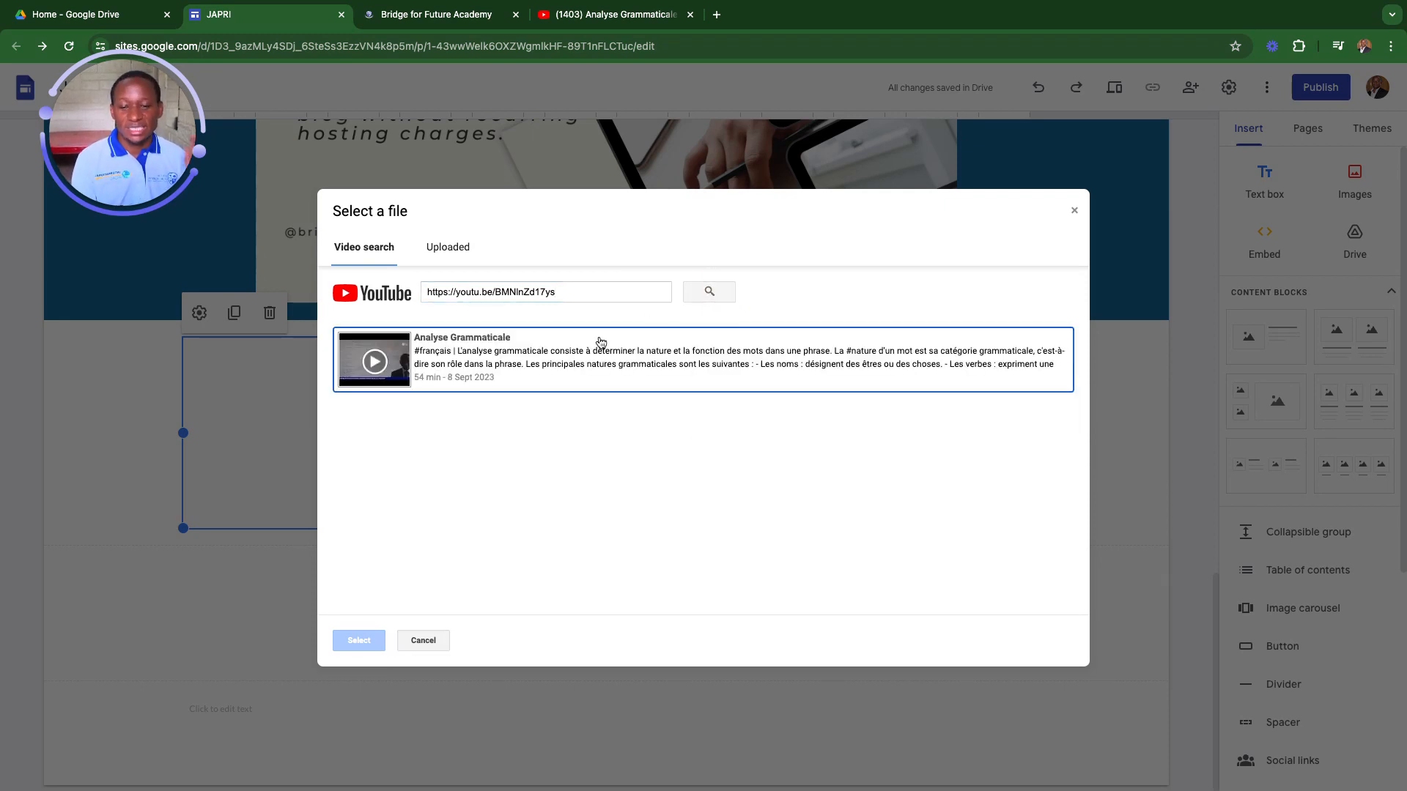
{"action": "left_click", "coordinate": [466, 362]}
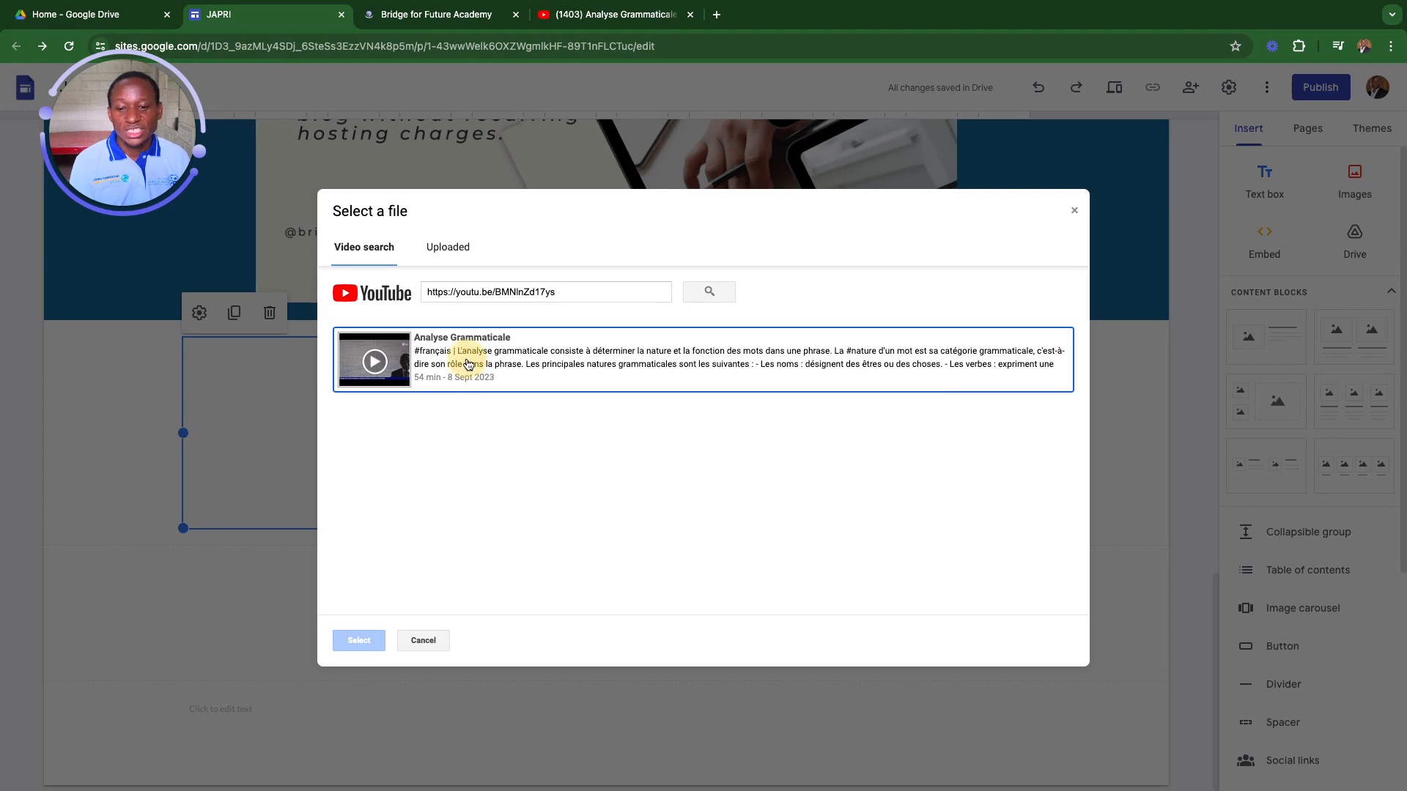
{"action": "left_click", "coordinate": [359, 640]}
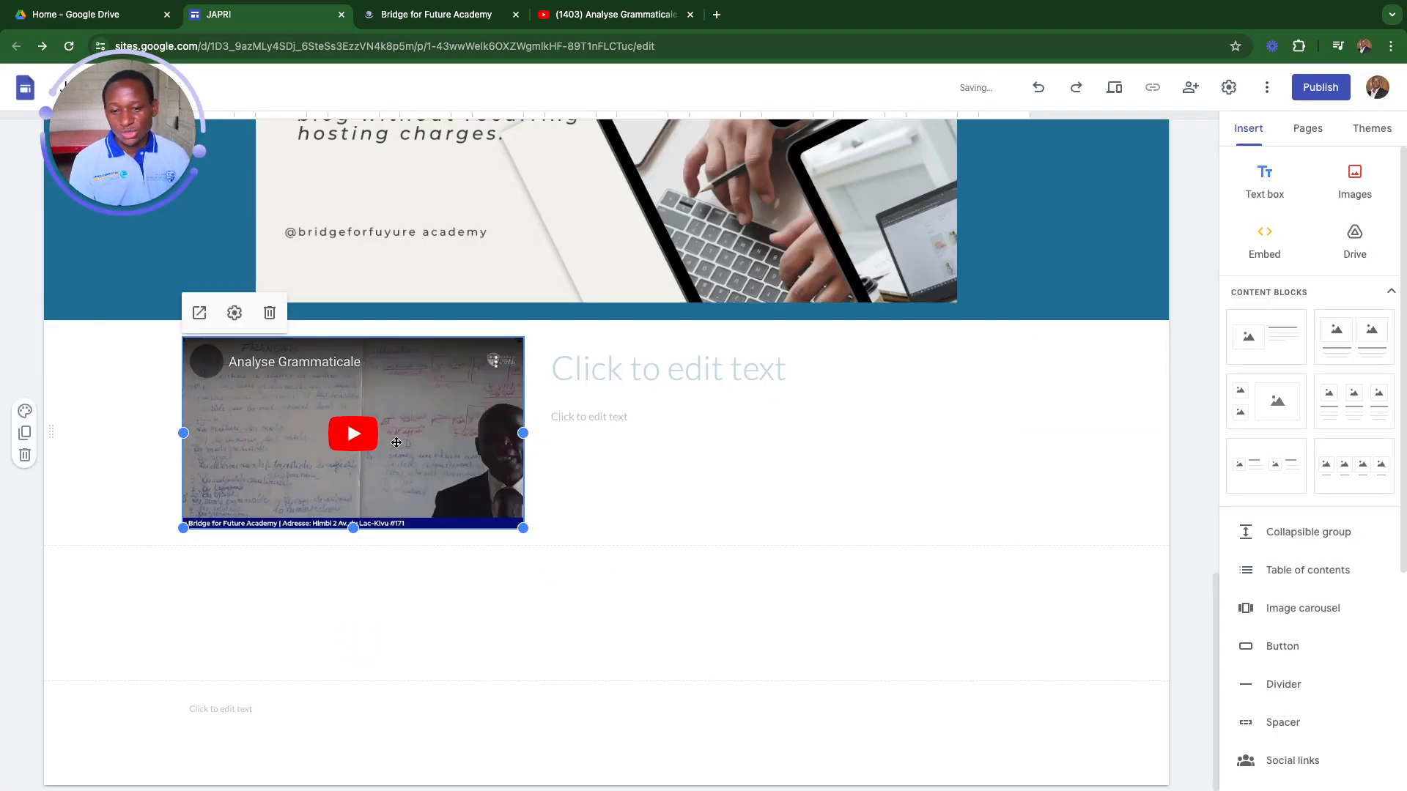
- Copy the video's title "Analyse Grammaticale" from the YouTube page and paste it, matching style, as the content block's title
{"action": "left_click", "coordinate": [646, 368]}
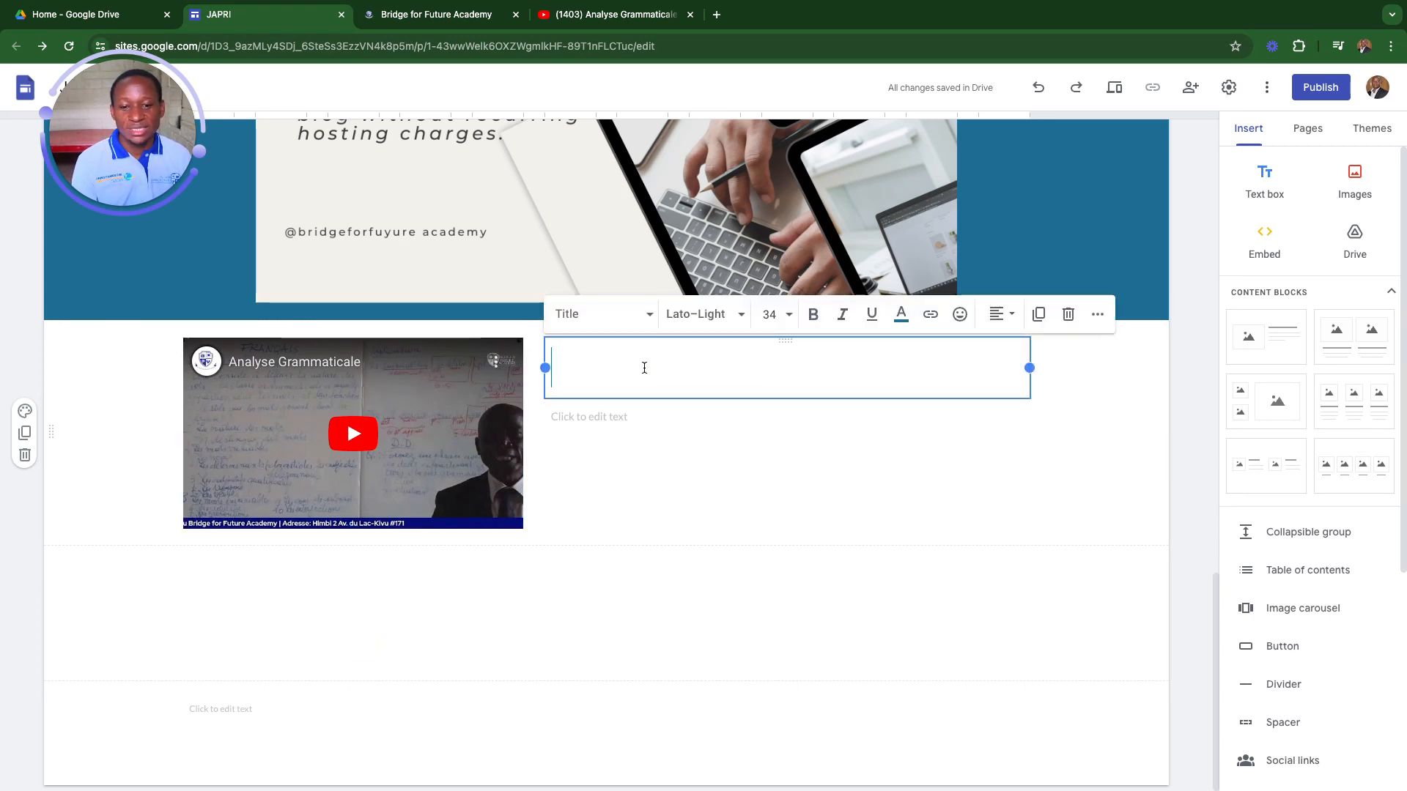
{"action": "left_click", "coordinate": [603, 16]}
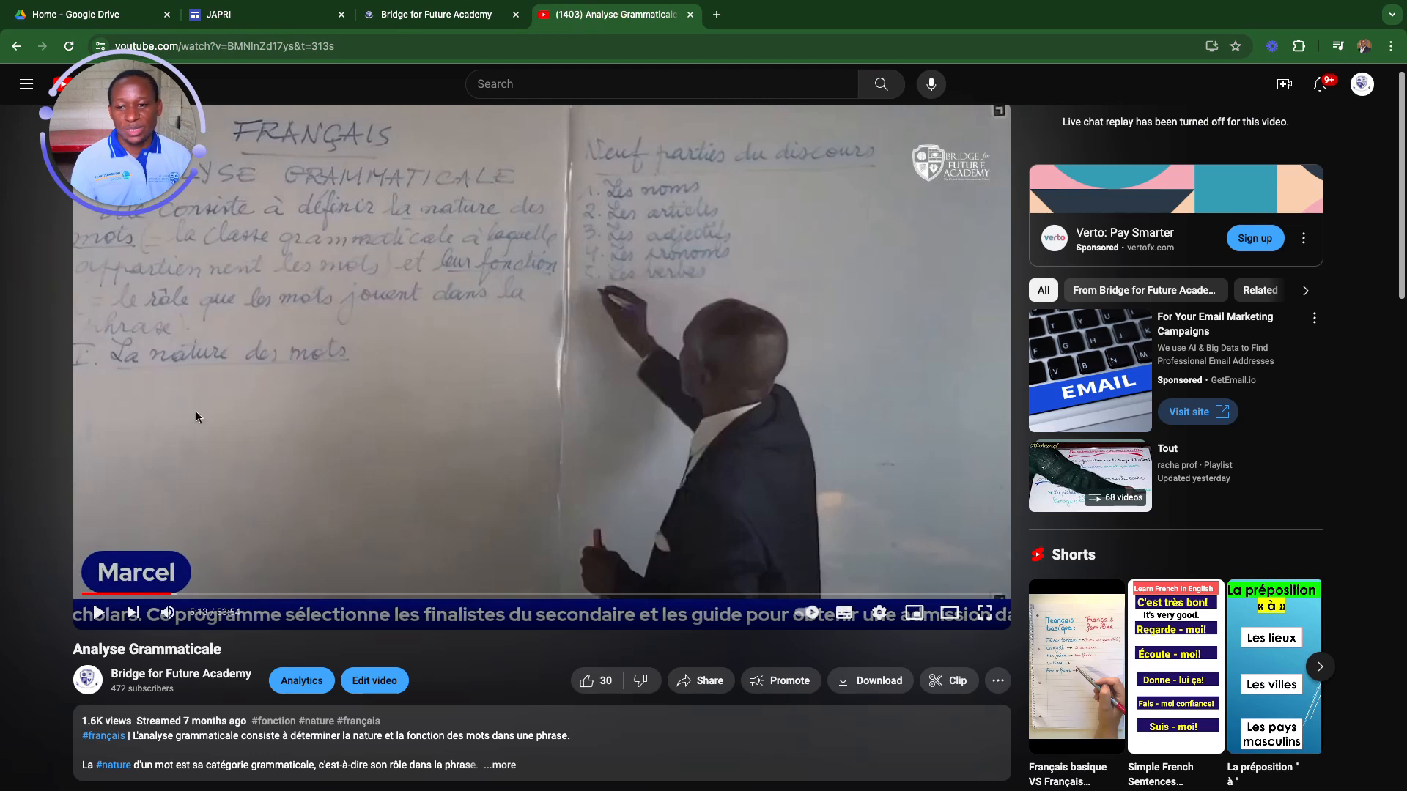
{"action": "left_click_drag", "start_coordinate": [227, 658], "coordinate": [65, 648]}
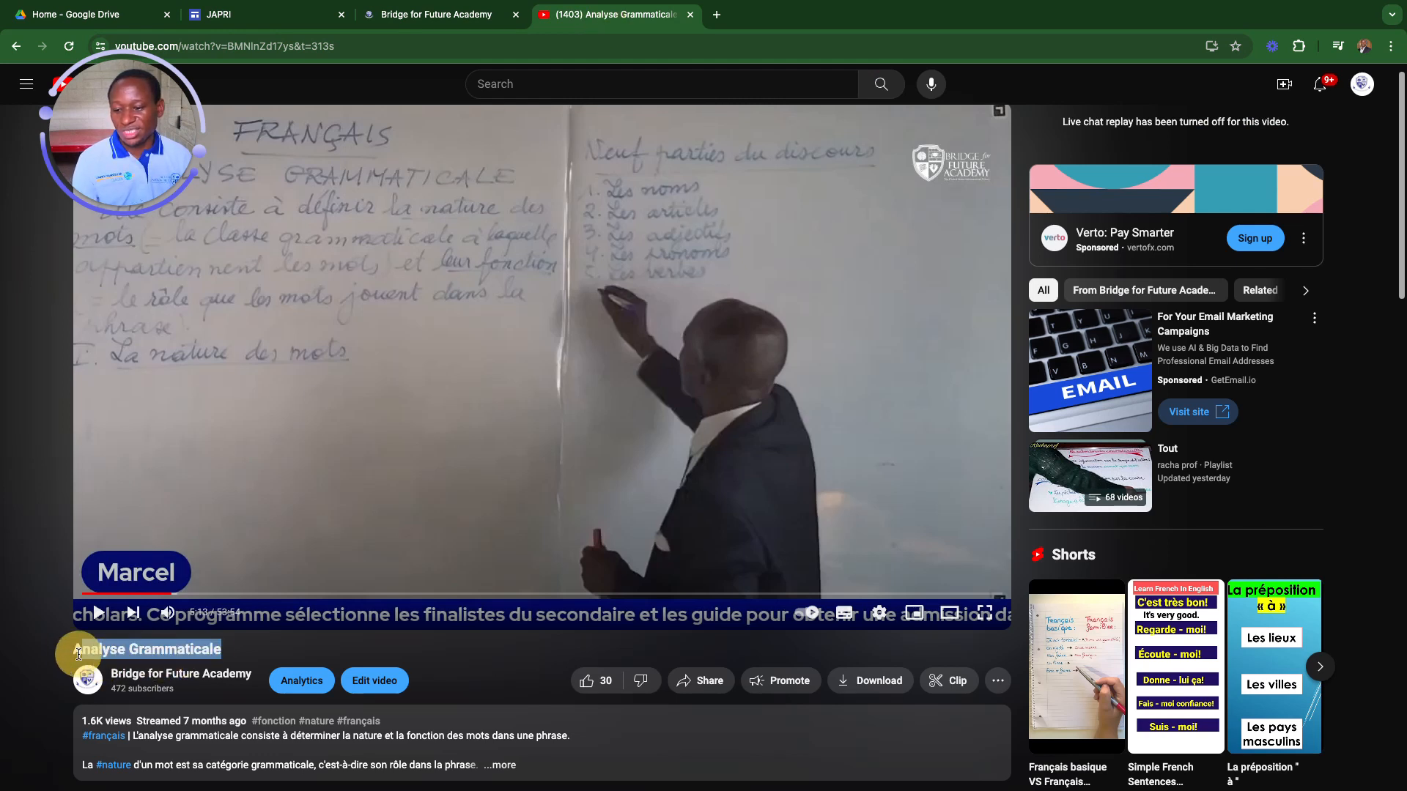
{"action": "right_click", "coordinate": [123, 652]}
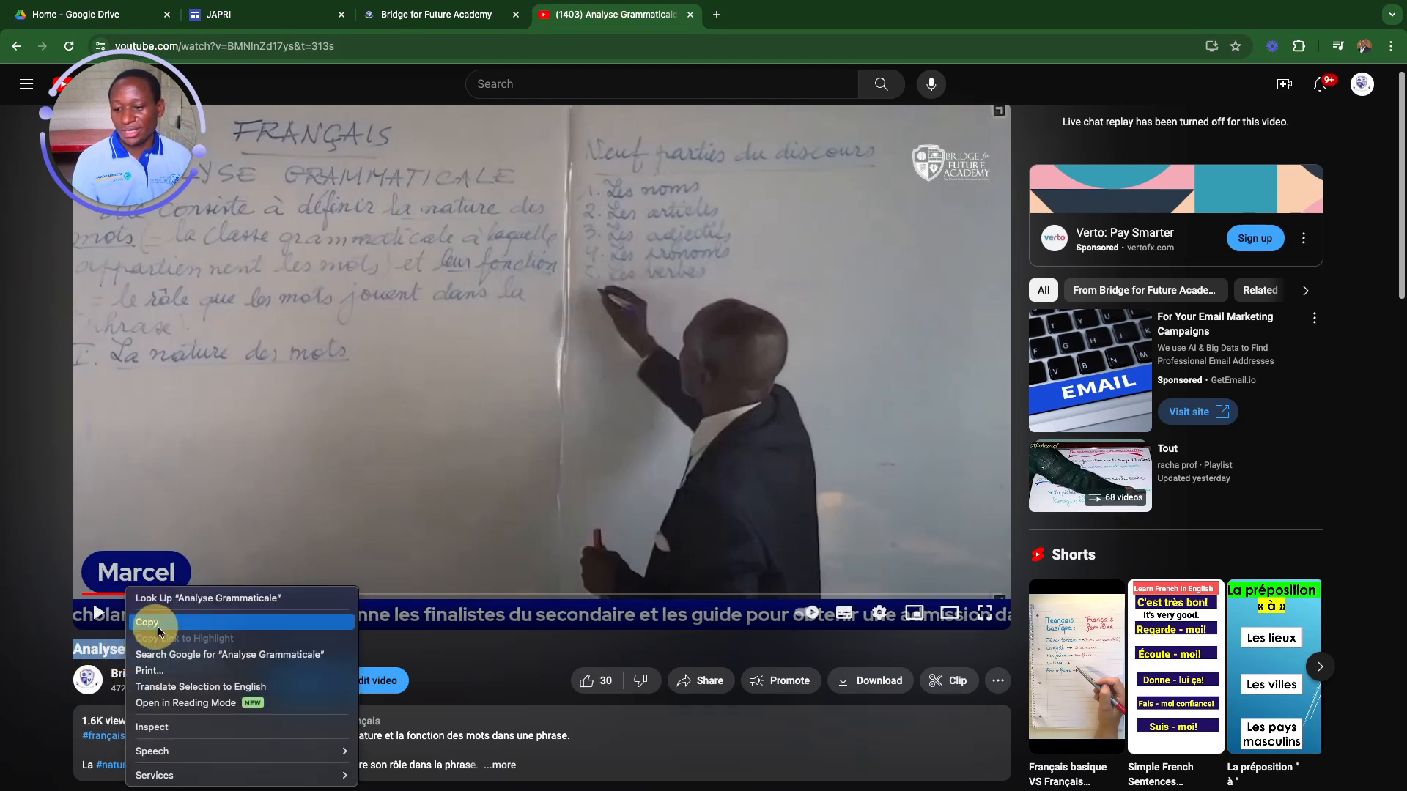
{"action": "left_click", "coordinate": [147, 622]}
{"action": "left_click", "coordinate": [278, 17]}
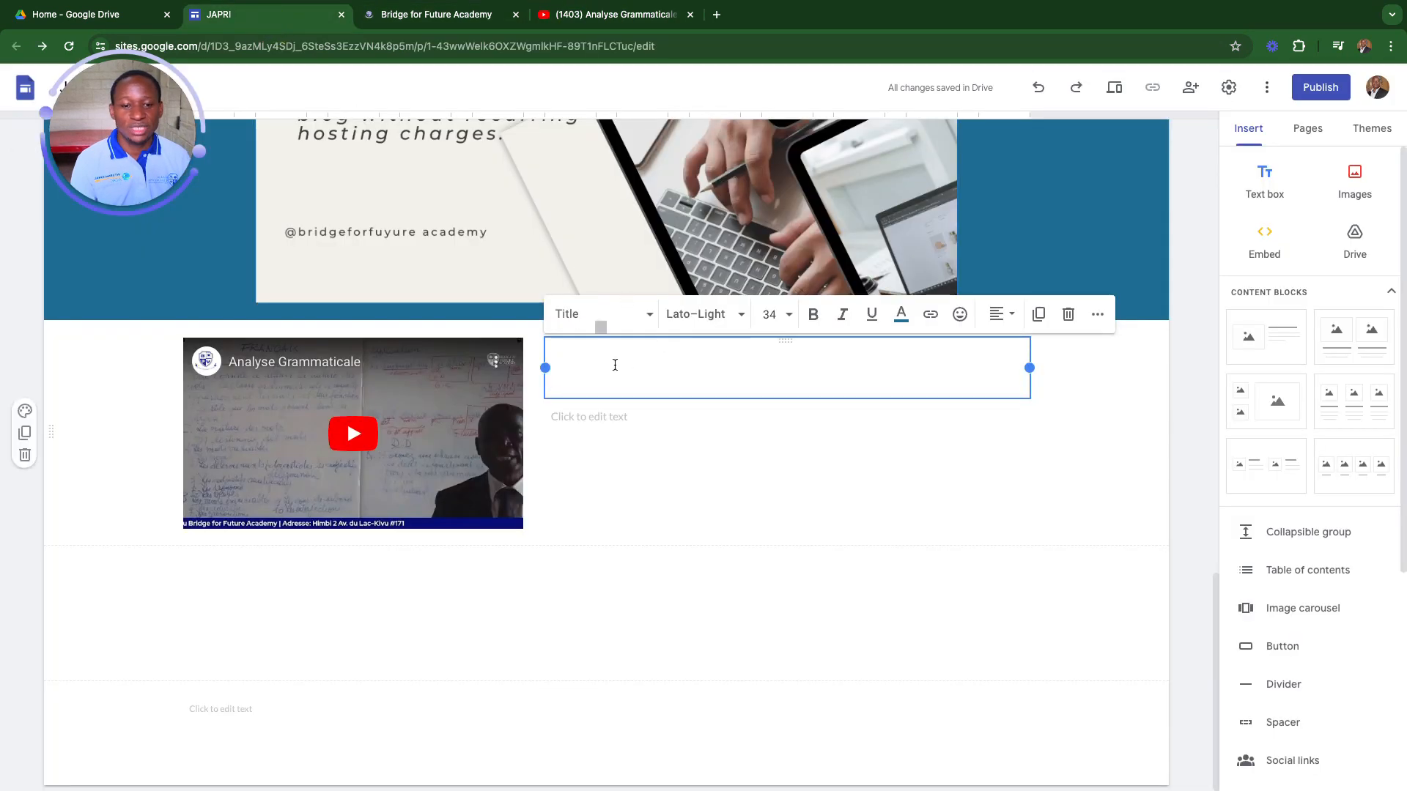
{"action": "right_click", "coordinate": [608, 363]}
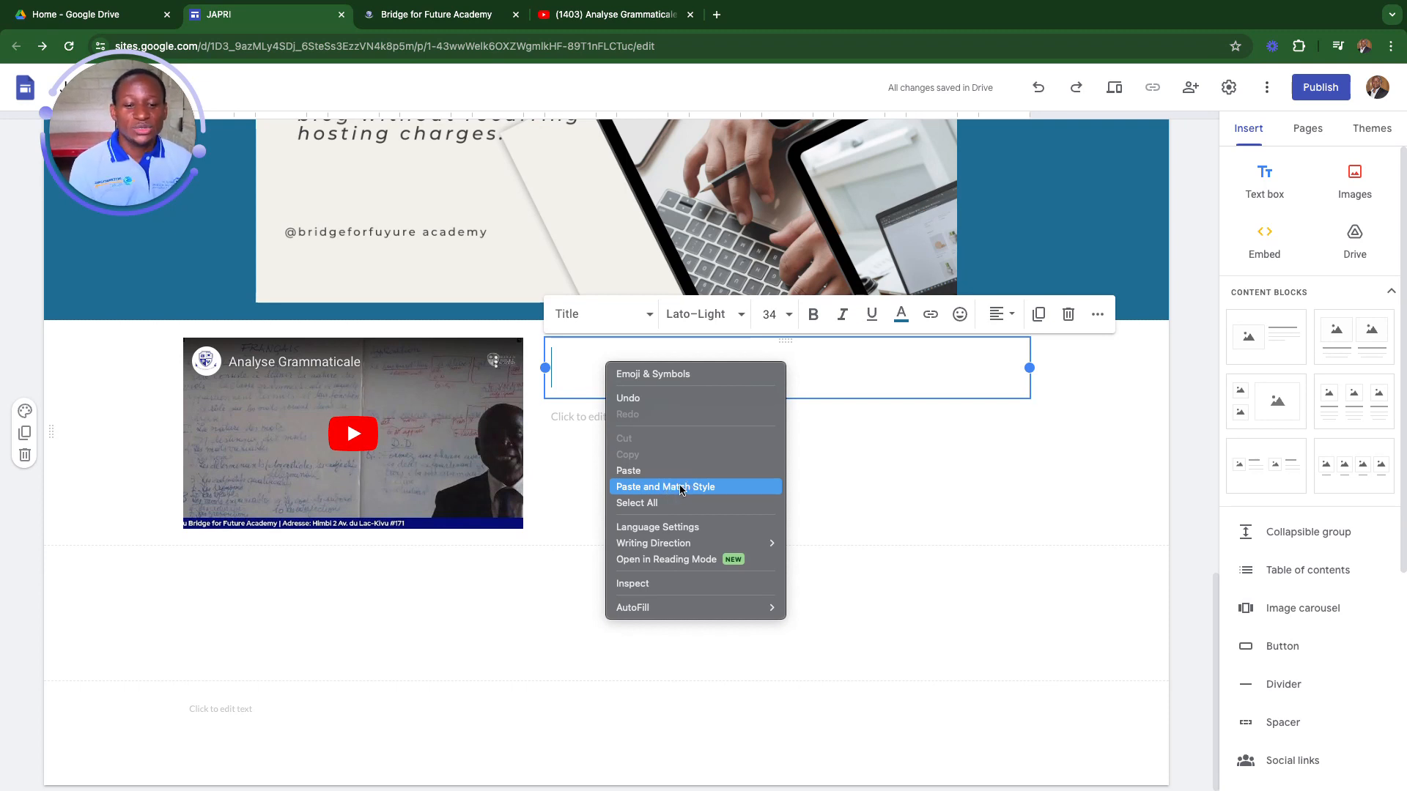
{"action": "left_click", "coordinate": [679, 486]}
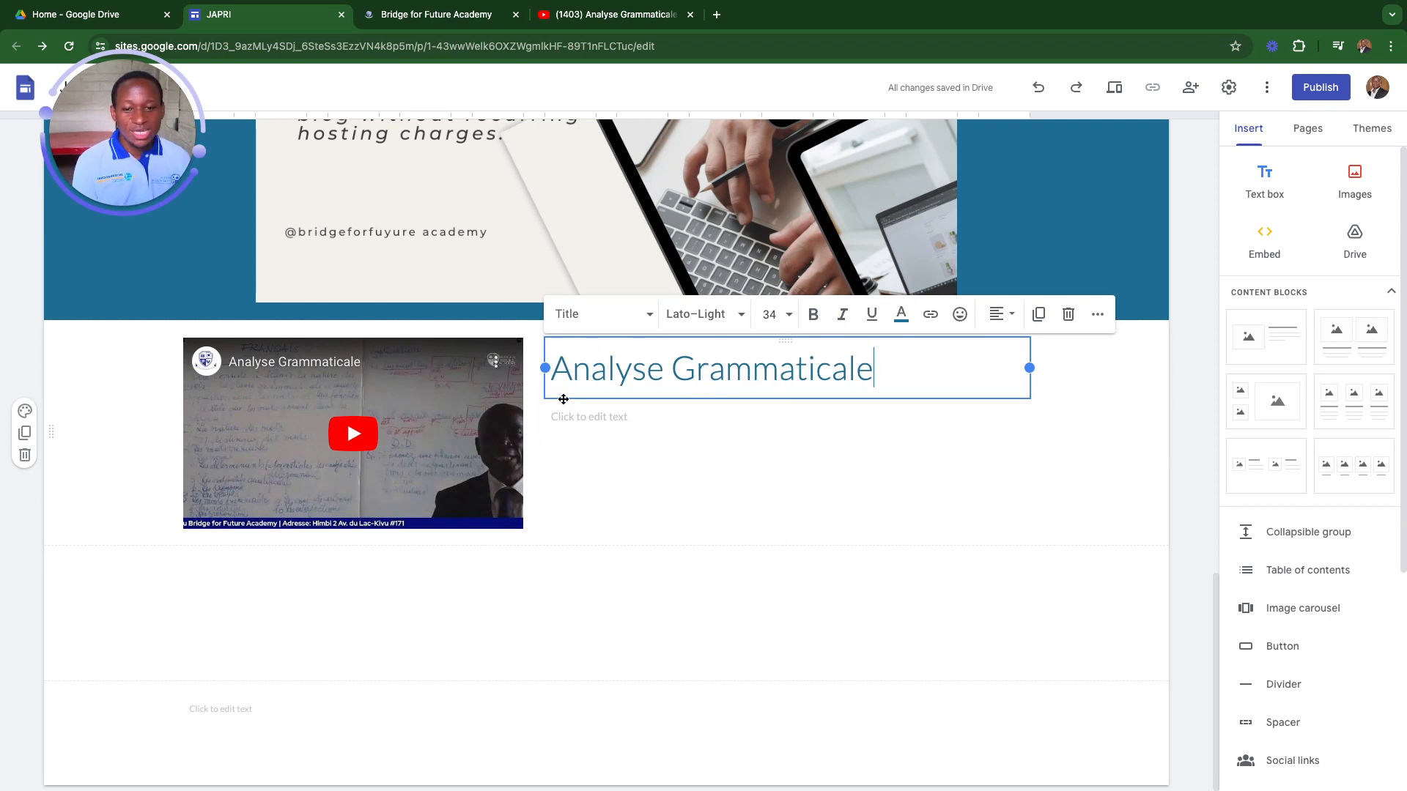
- Switch to the Bridge for Future Academy website and copy the paragraph under the Vision heading
{"action": "left_click", "coordinate": [589, 416]}
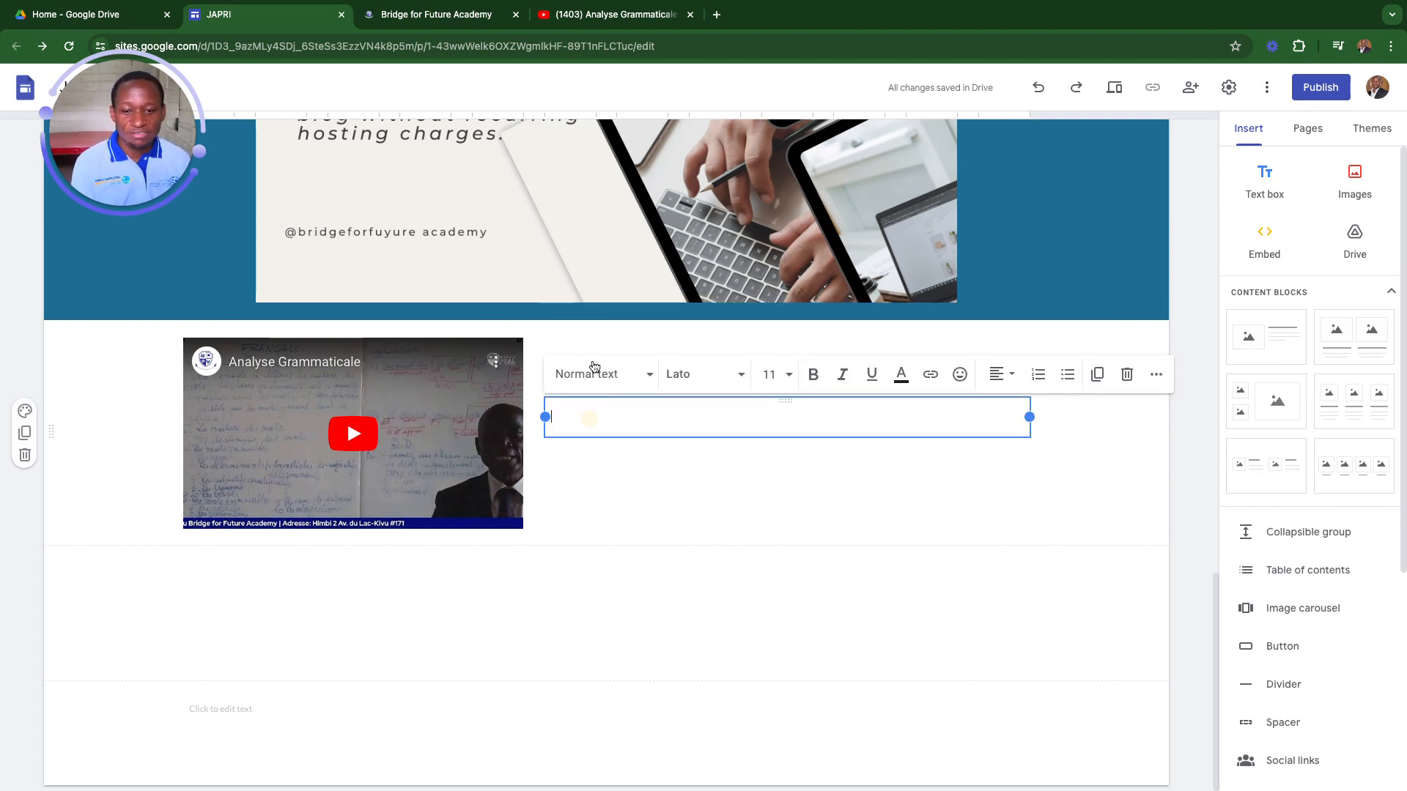
{"action": "left_click", "coordinate": [414, 16]}
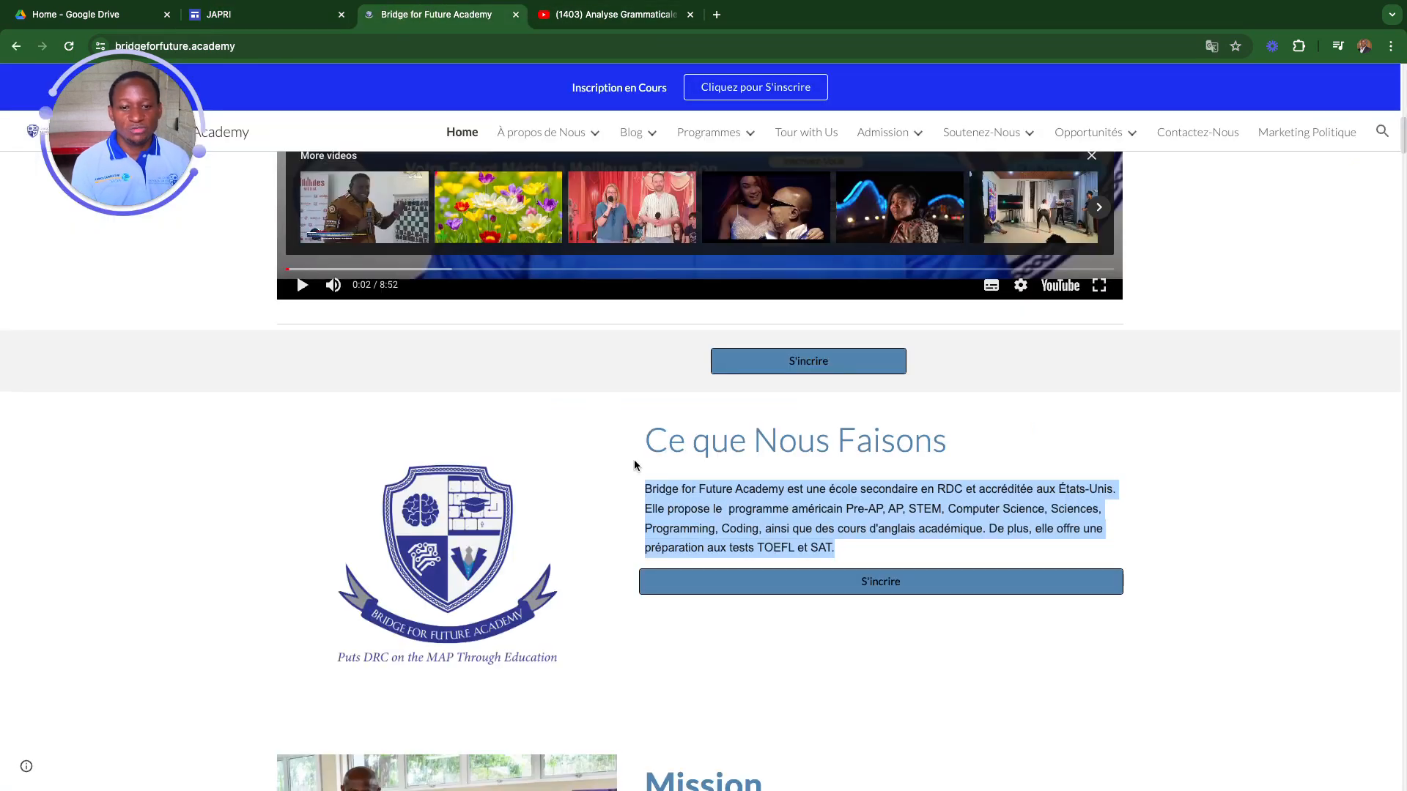
{"action": "scroll", "coordinate": [610, 419], "scroll_direction": "down", "scroll_amount": 6}
{"action": "scroll", "coordinate": [735, 503], "scroll_direction": "down", "scroll_amount": 2}
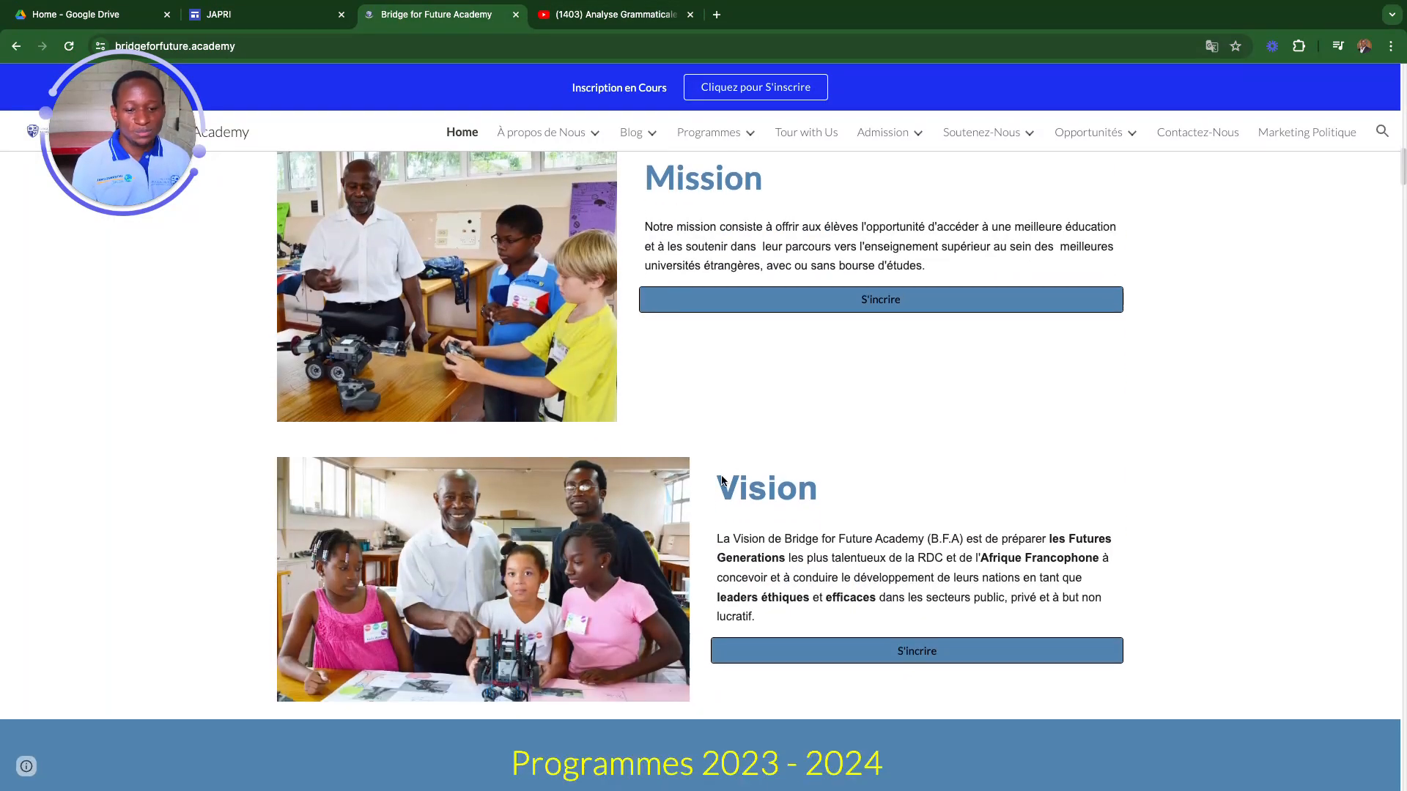
{"action": "left_click_drag", "start_coordinate": [715, 536], "coordinate": [775, 628]}
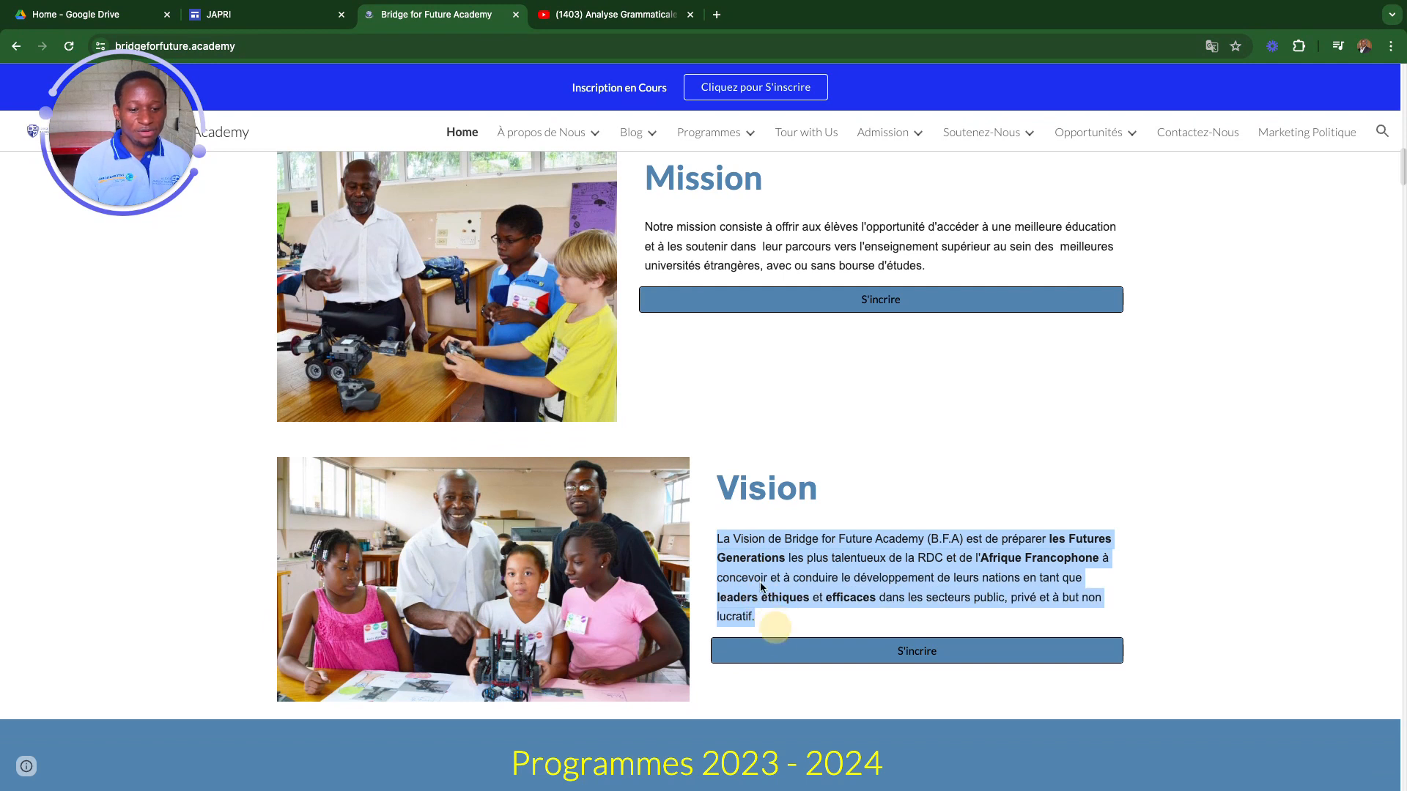
{"action": "right_click", "coordinate": [761, 583]}
{"action": "left_click", "coordinate": [786, 611]}
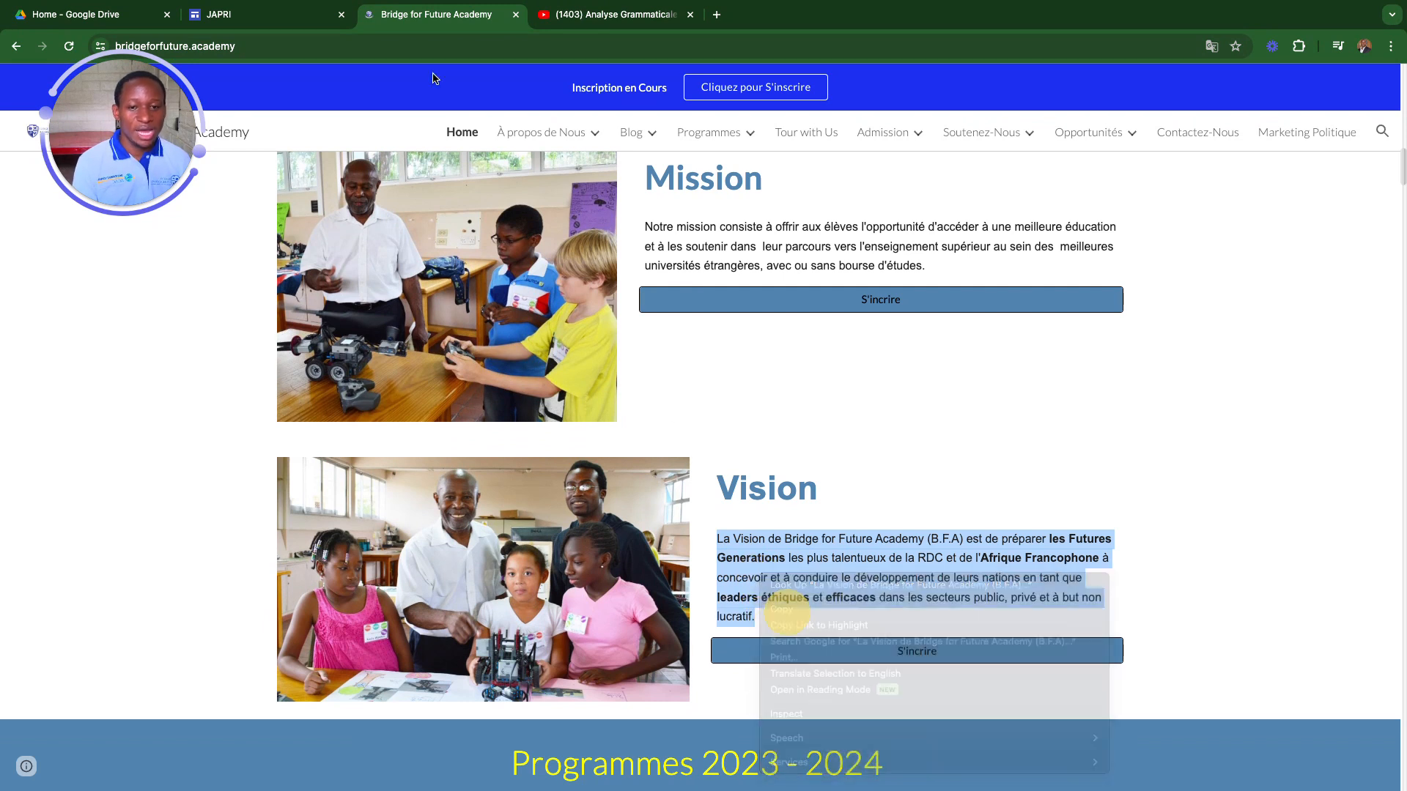
- Return to the Google Sites editor and paste the Vision paragraph, matching style, into the text under "Analyse Grammaticale"
{"action": "left_click", "coordinate": [254, 15]}
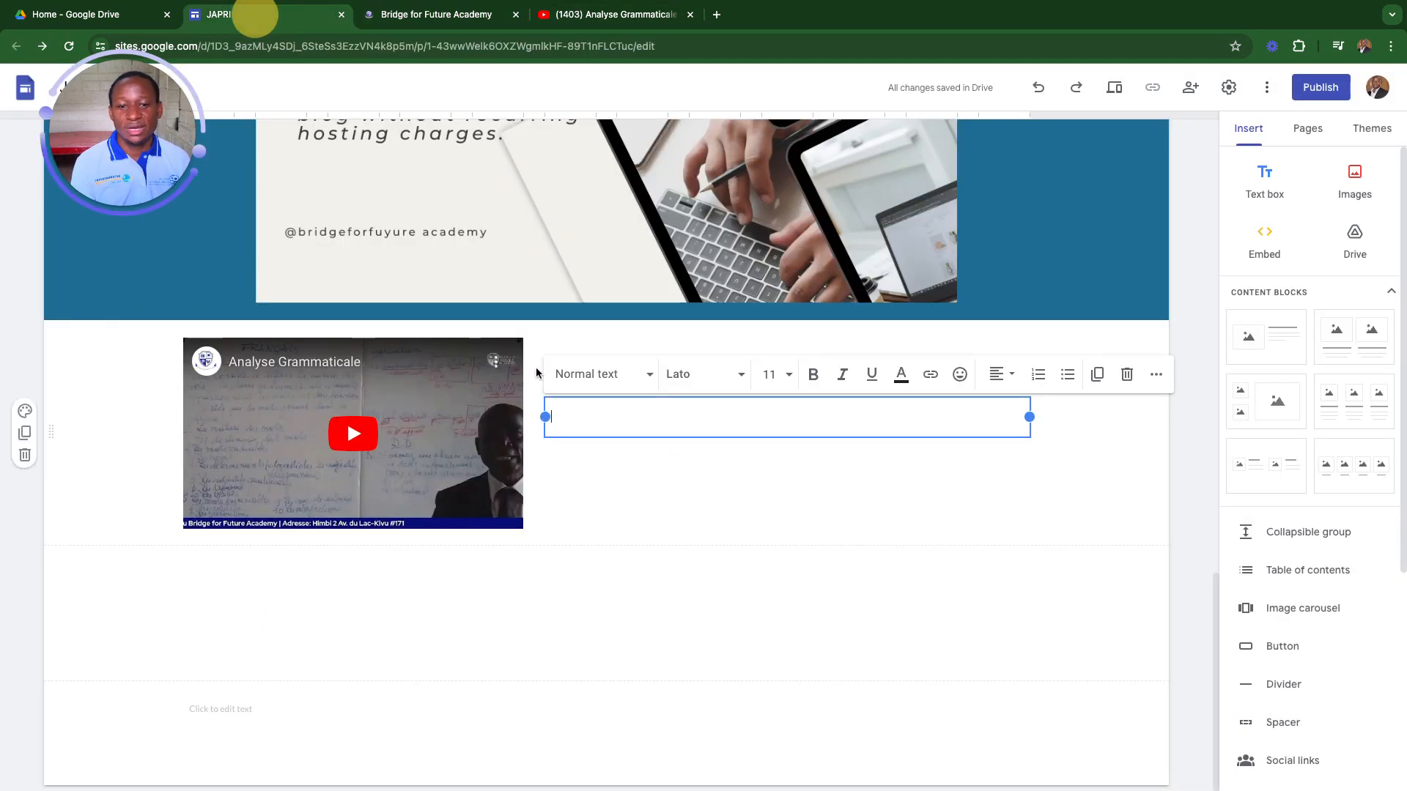
{"action": "right_click", "coordinate": [555, 413]}
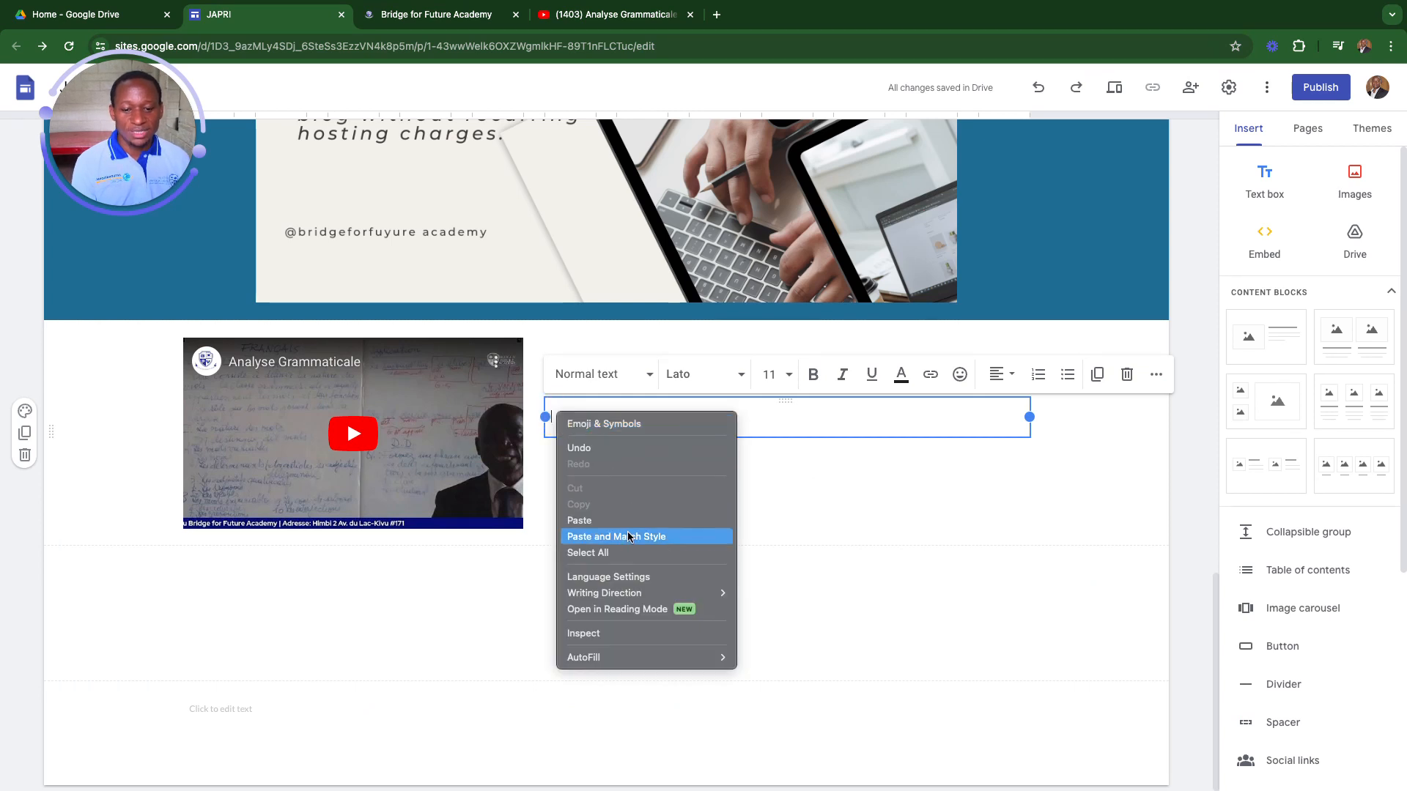
{"action": "left_click", "coordinate": [599, 542]}
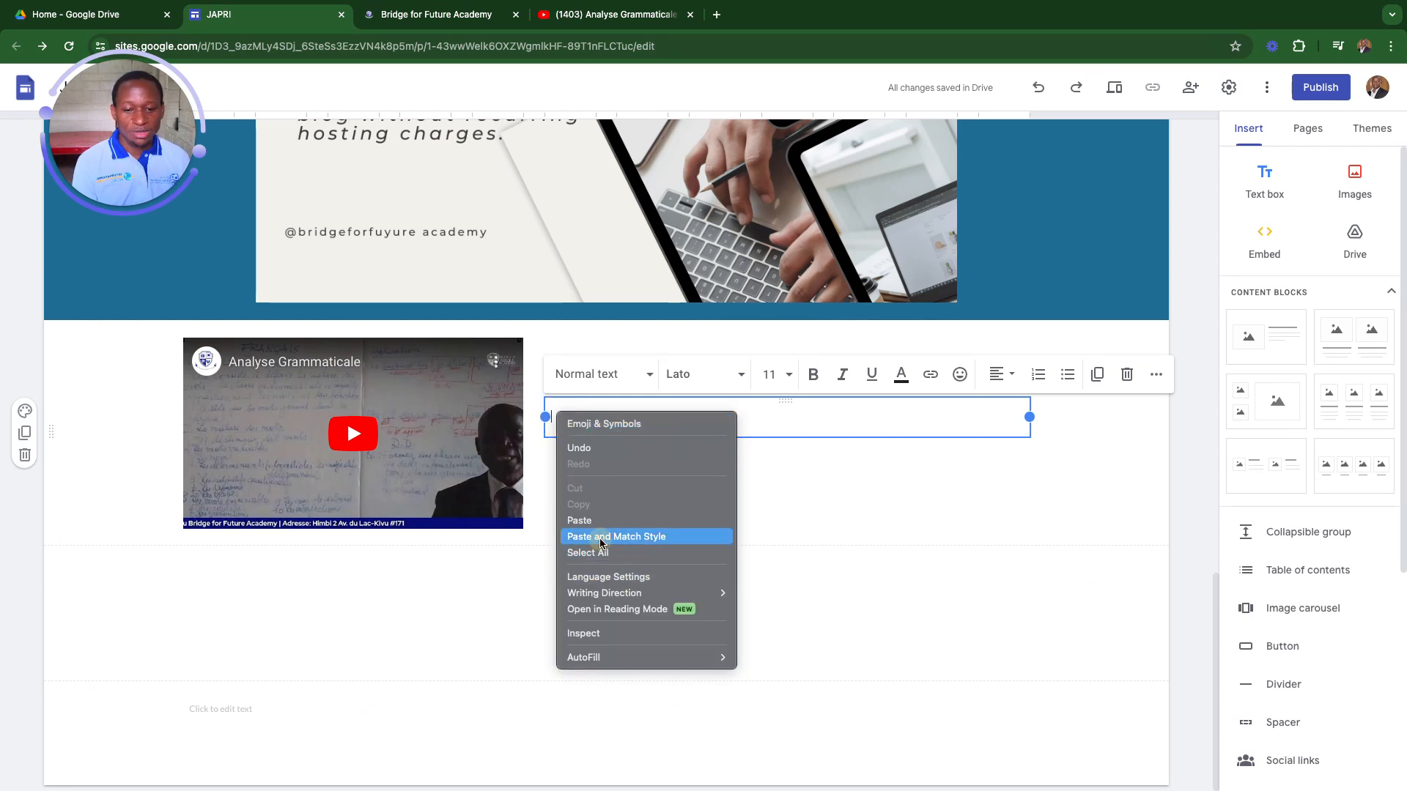
{"action": "left_click", "coordinate": [645, 380]}
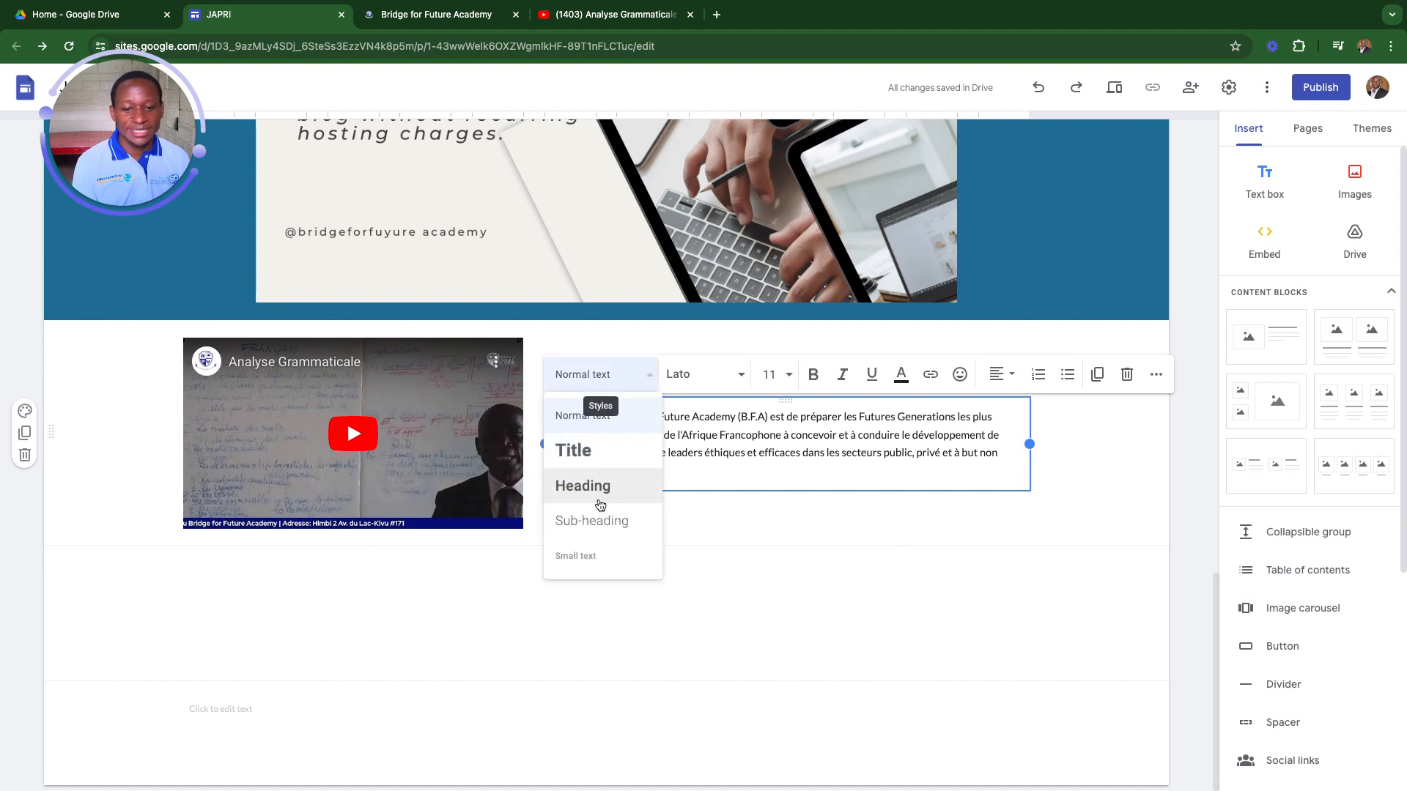
- Review the page from the header image down to the new video block
{"action": "scroll", "coordinate": [677, 443], "scroll_direction": "up", "scroll_amount": 6}
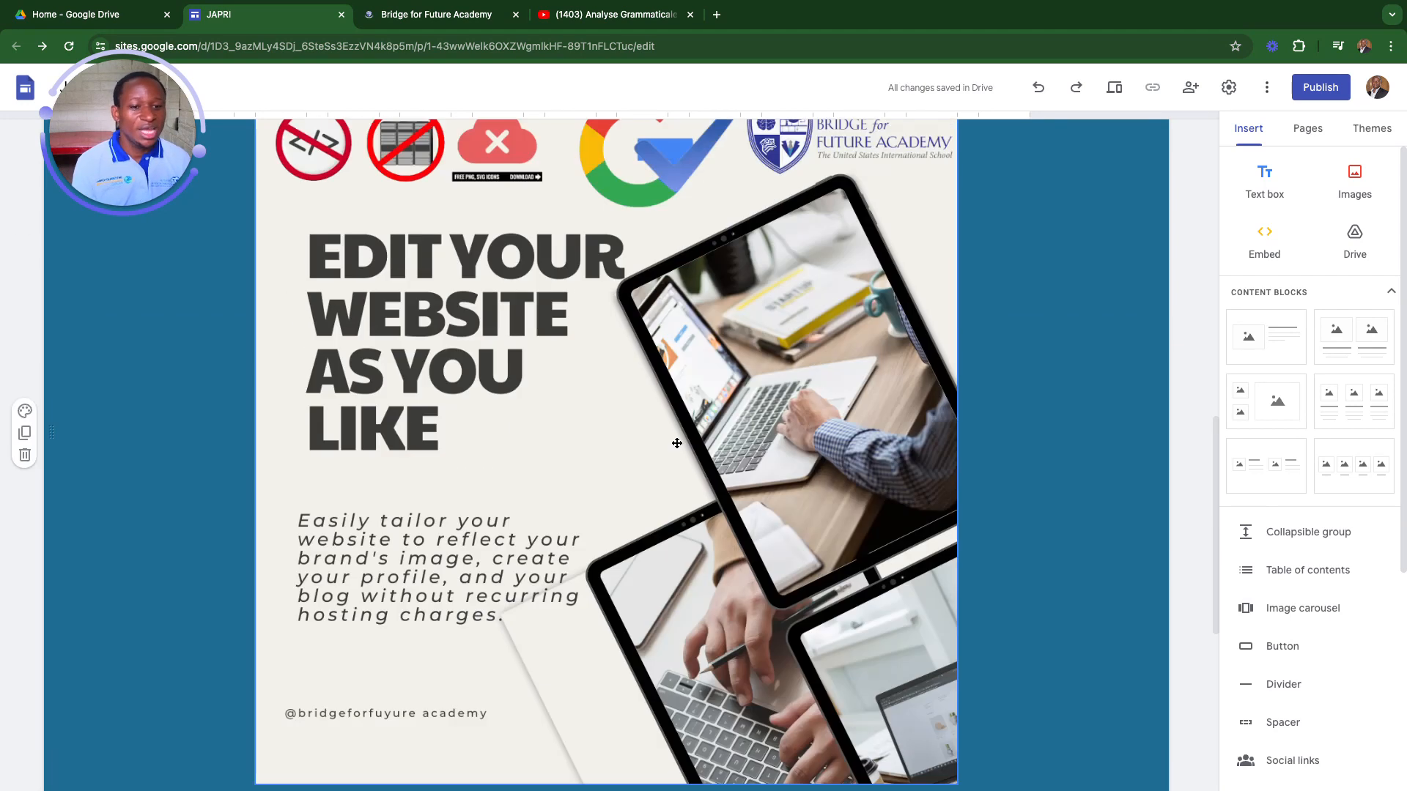
{"action": "scroll", "coordinate": [677, 443], "scroll_direction": "up", "scroll_amount": 8}
{"action": "scroll", "coordinate": [663, 434], "scroll_direction": "down", "scroll_amount": 12}
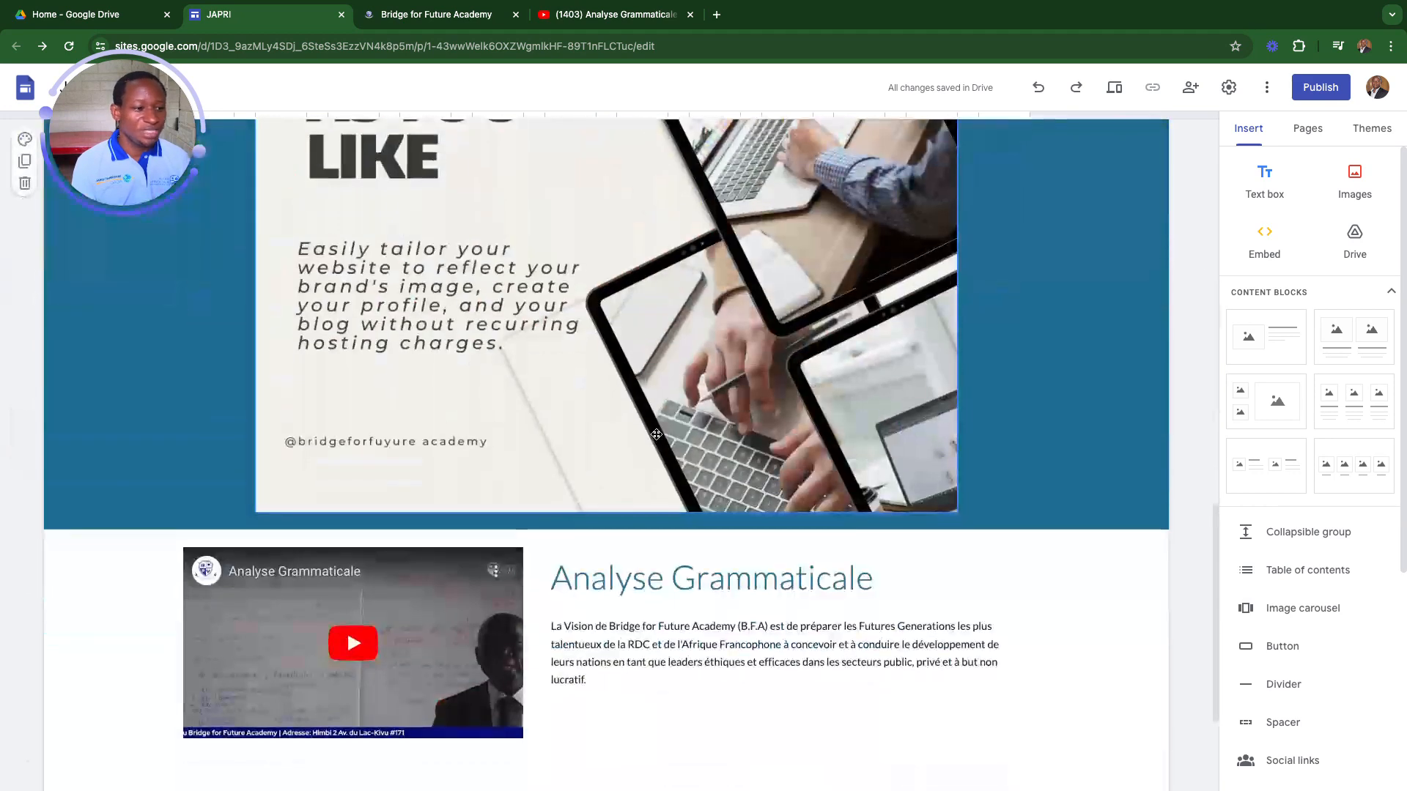
{"action": "scroll", "coordinate": [656, 434], "scroll_direction": "down", "scroll_amount": 3}
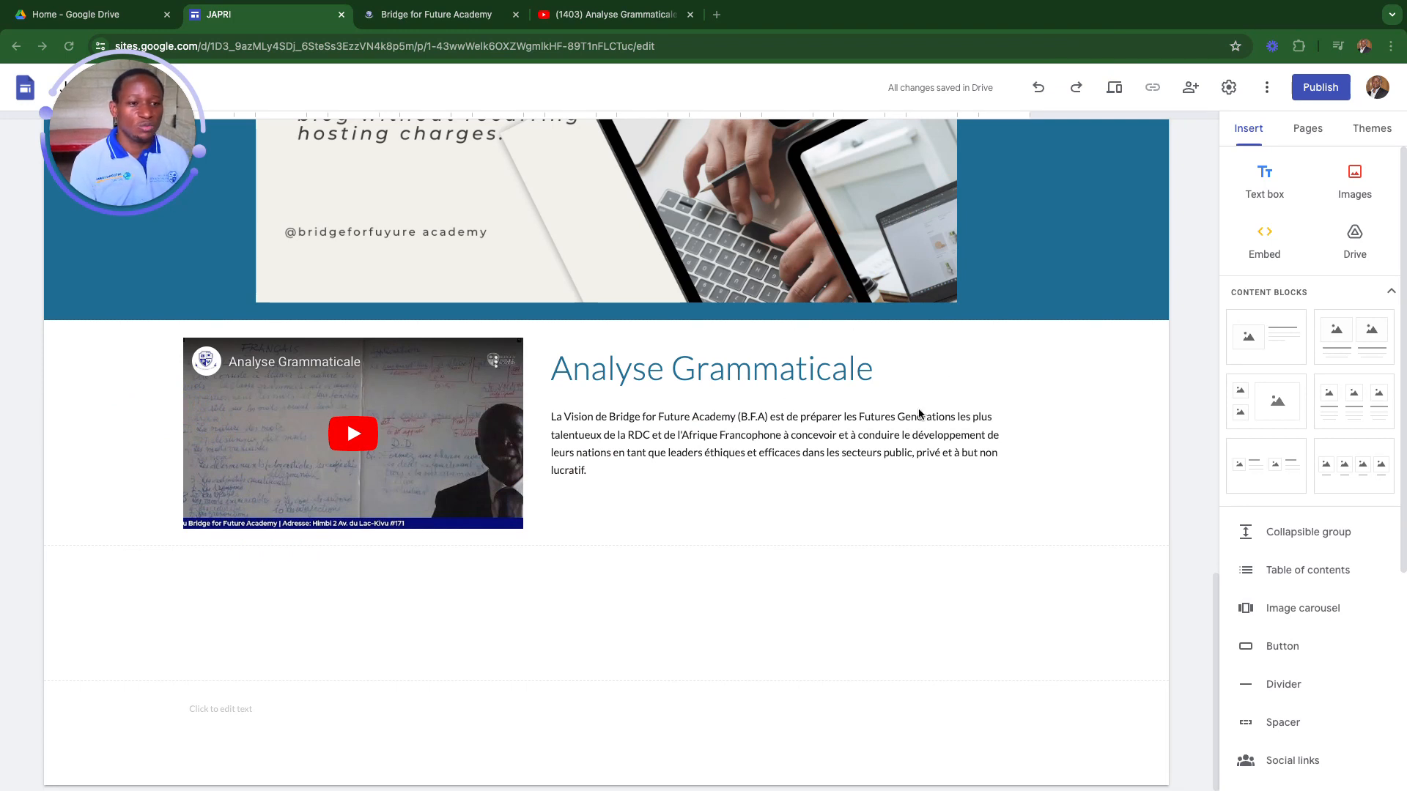
{"action": "scroll", "coordinate": [898, 439], "scroll_direction": "up", "scroll_amount": 4}
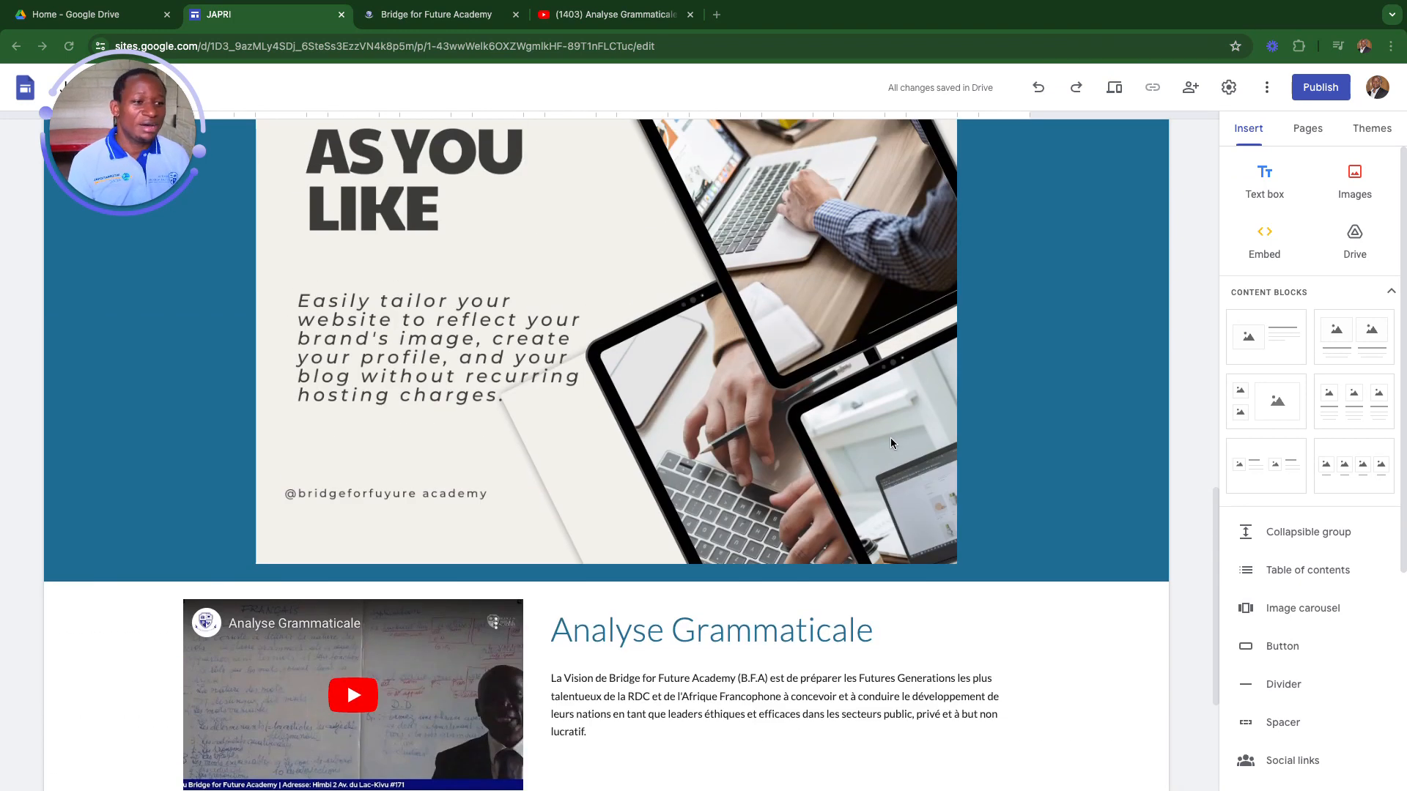
{"action": "scroll", "coordinate": [892, 442], "scroll_direction": "up", "scroll_amount": 2}
{"action": "scroll", "coordinate": [872, 437], "scroll_direction": "down", "scroll_amount": 4}
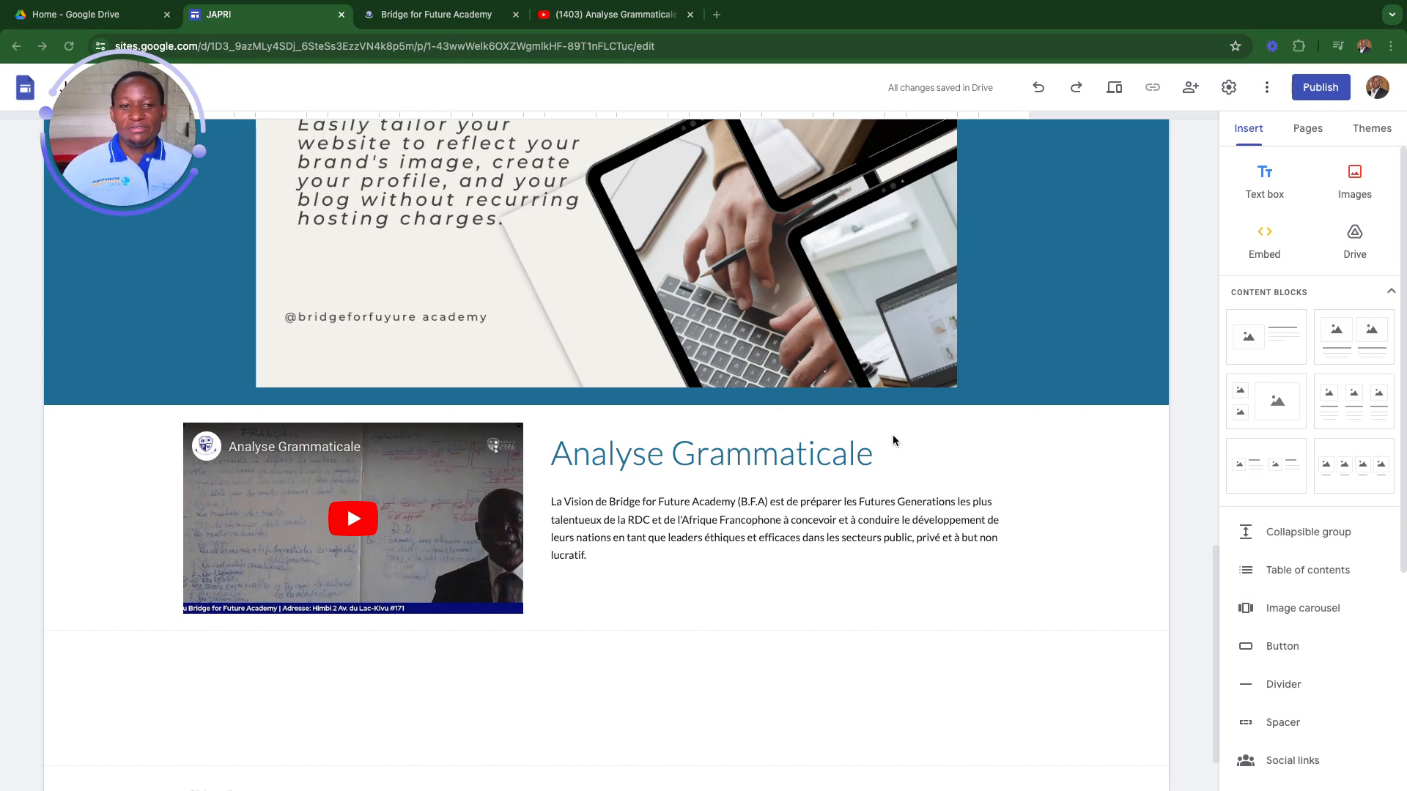
{"action": "scroll", "coordinate": [852, 445], "scroll_direction": "up", "scroll_amount": 15}
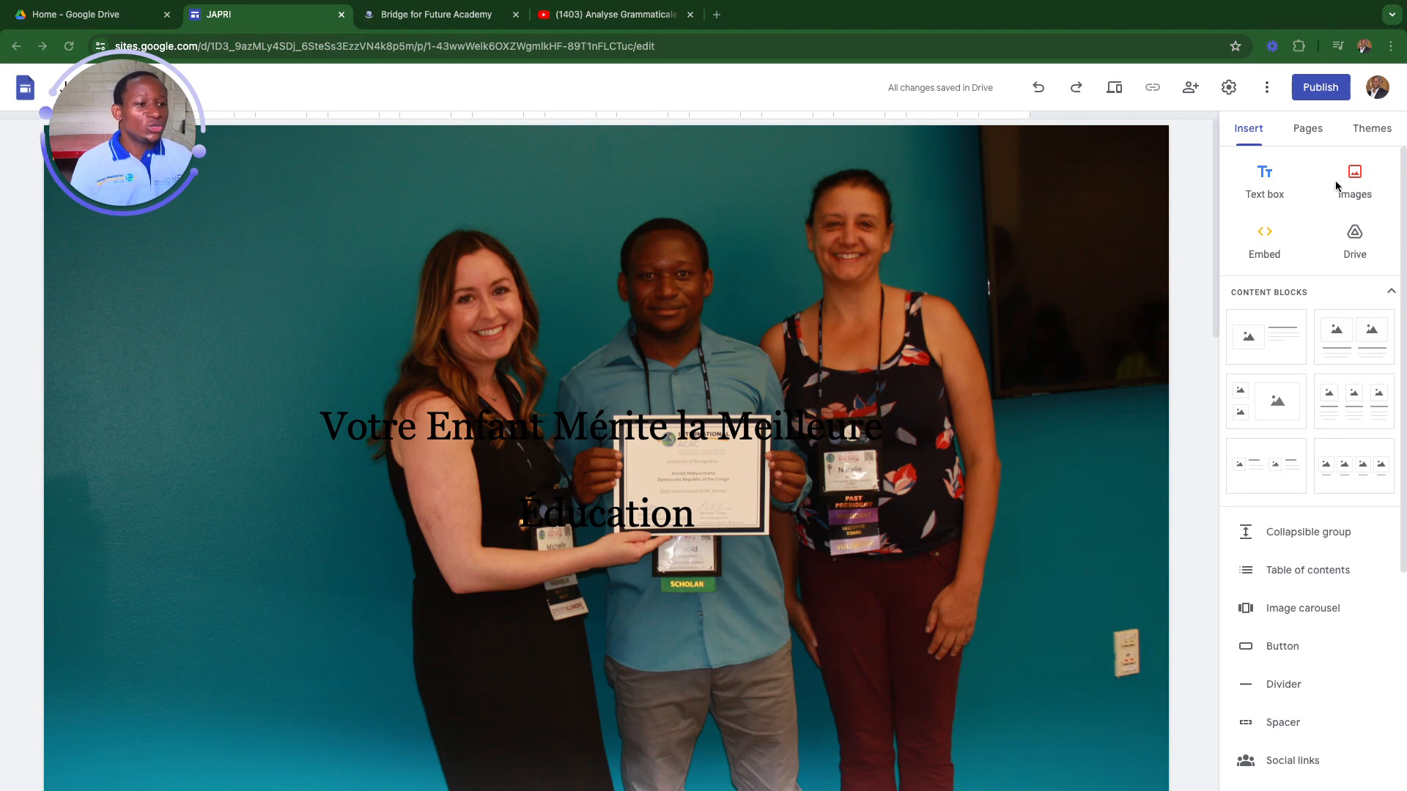
{"action": "scroll", "coordinate": [955, 452], "scroll_direction": "down", "scroll_amount": 3}
{"action": "scroll", "coordinate": [953, 440], "scroll_direction": "down", "scroll_amount": 10}
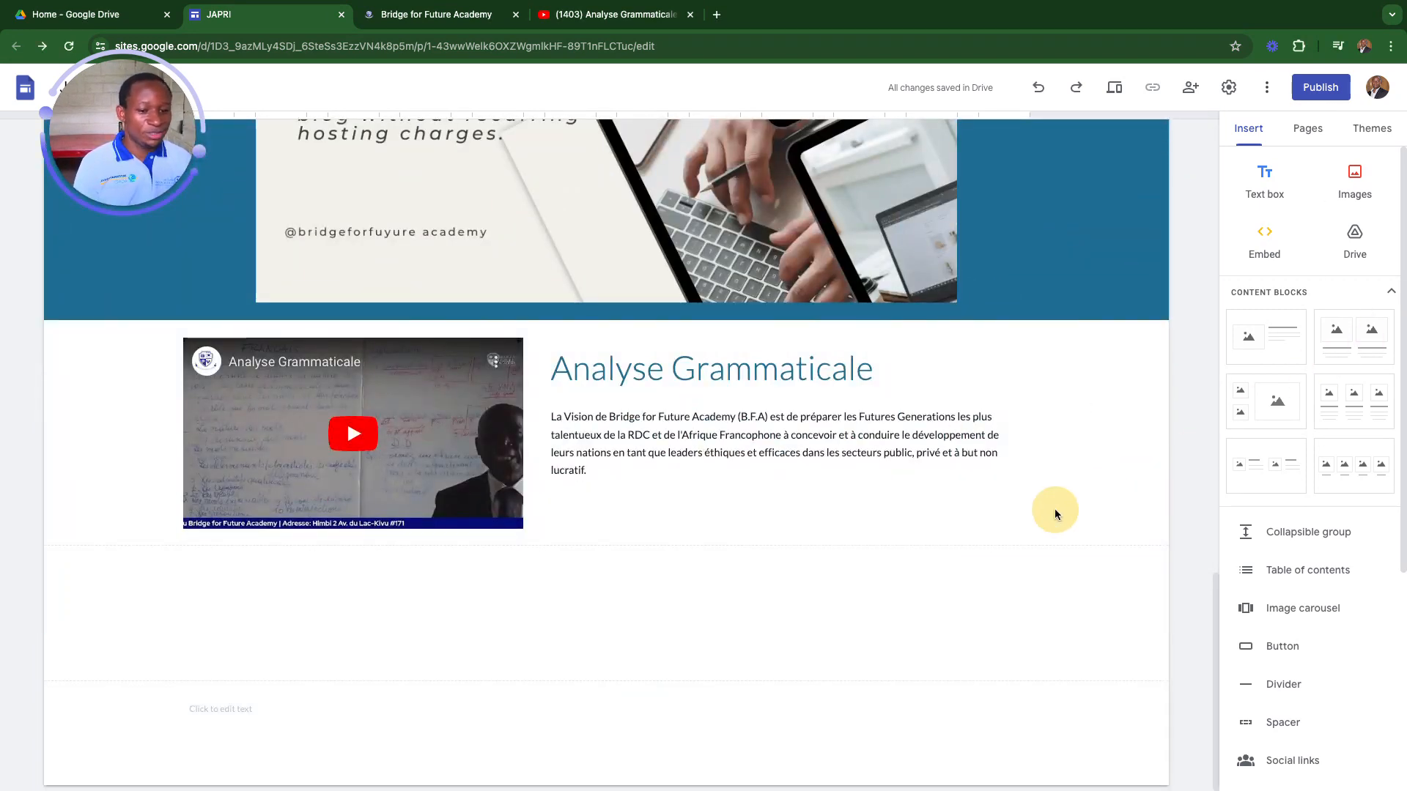
- Add content blocks with two, three and four captioned image placeholders below the video block
{"action": "left_click", "coordinate": [1352, 338]}
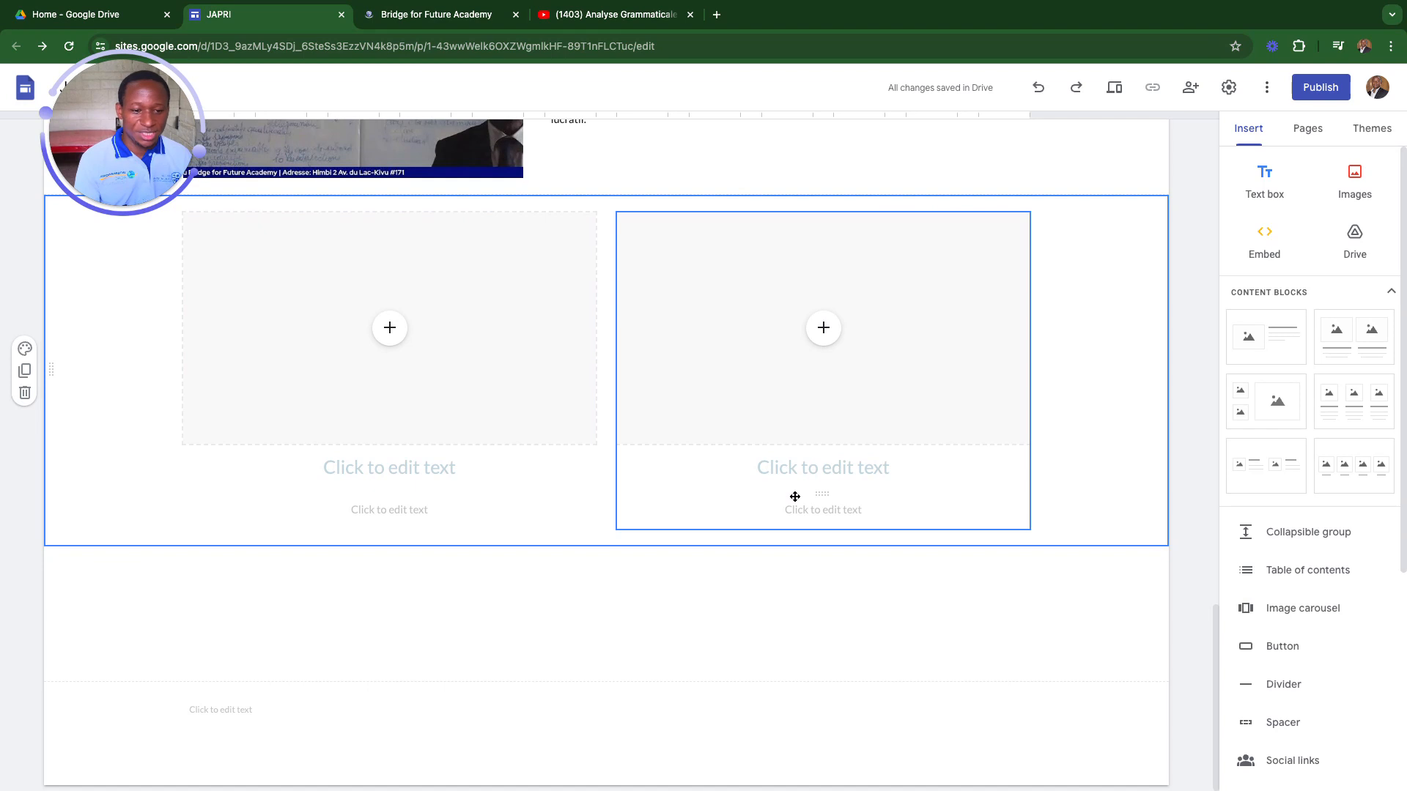
{"action": "left_click", "coordinate": [1354, 400]}
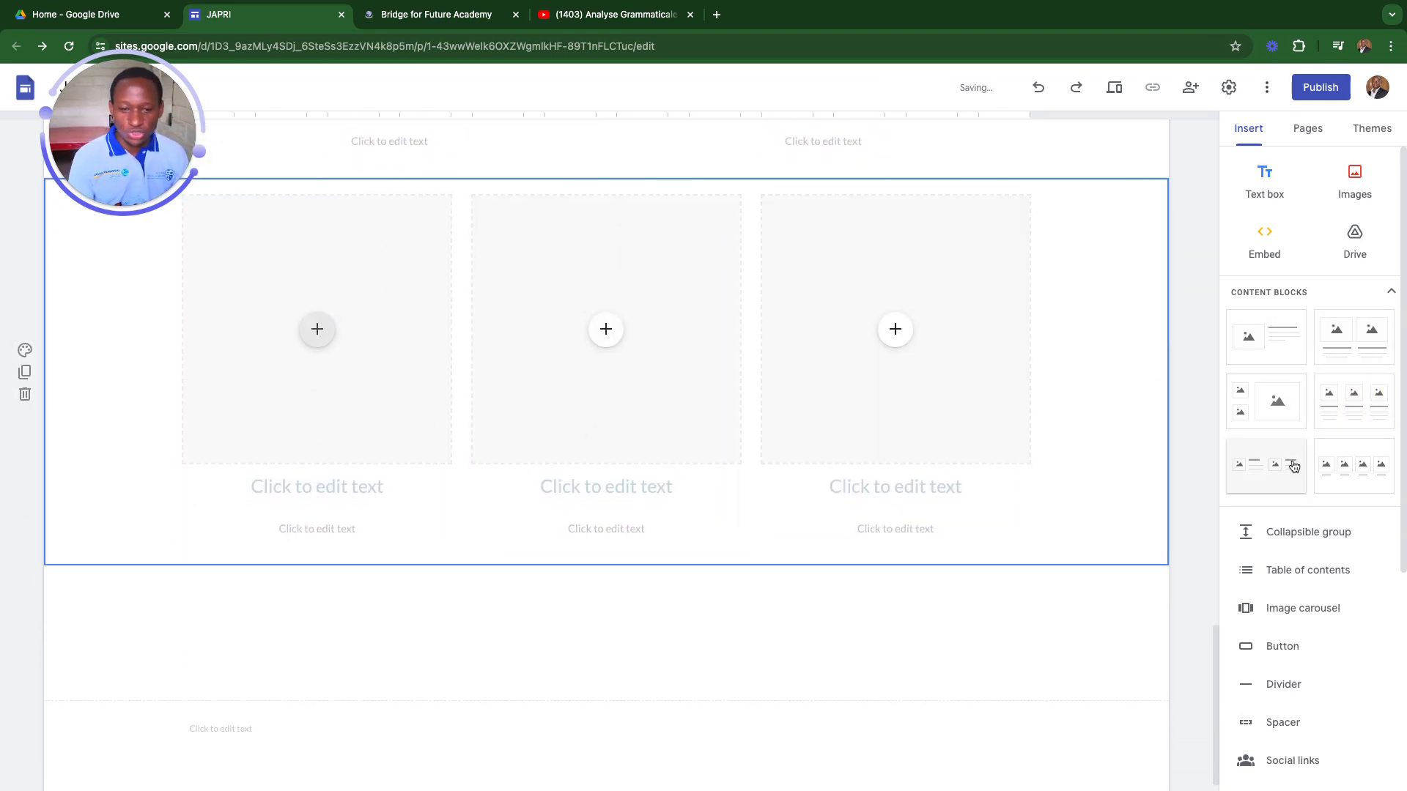
{"action": "left_click", "coordinate": [1354, 467]}
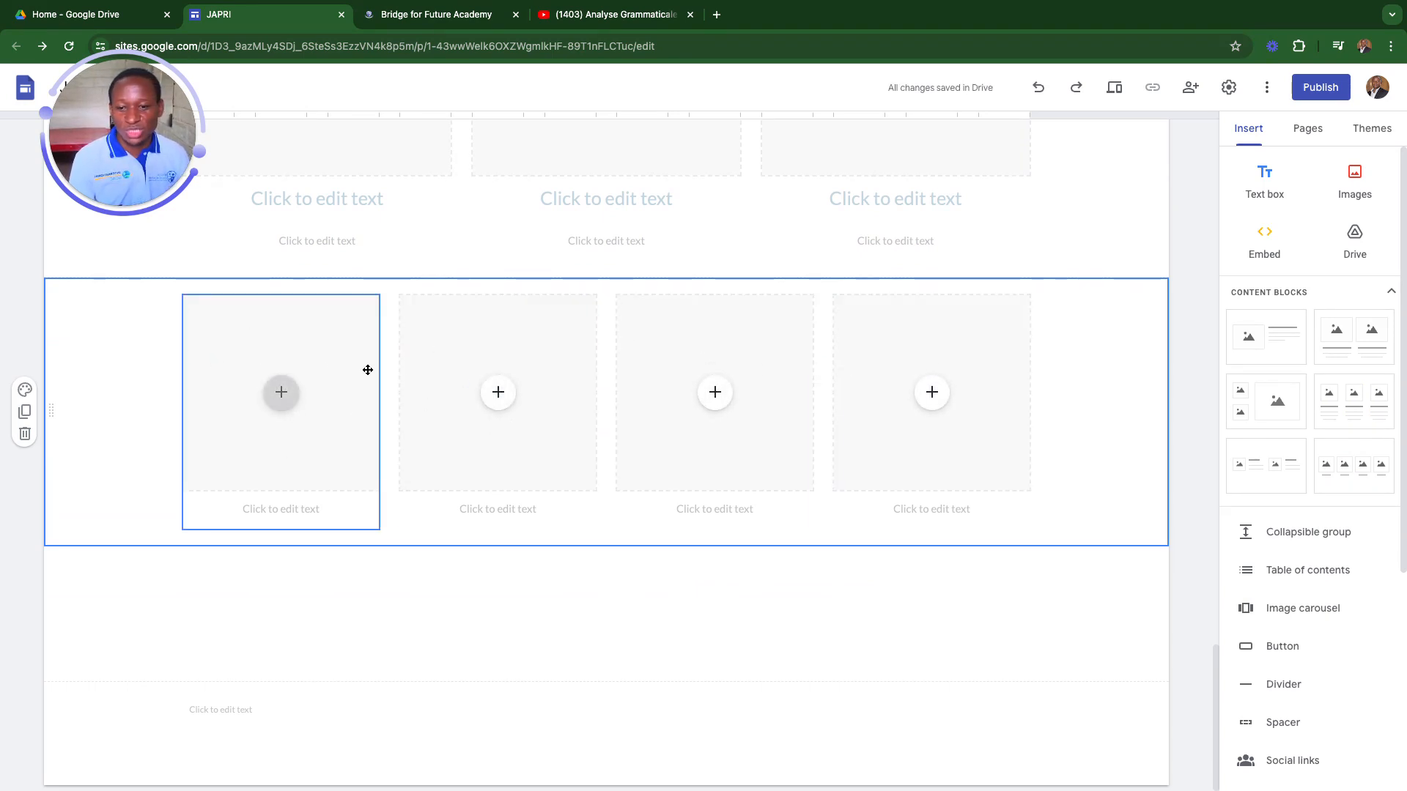
{"action": "left_click", "coordinate": [667, 507]}
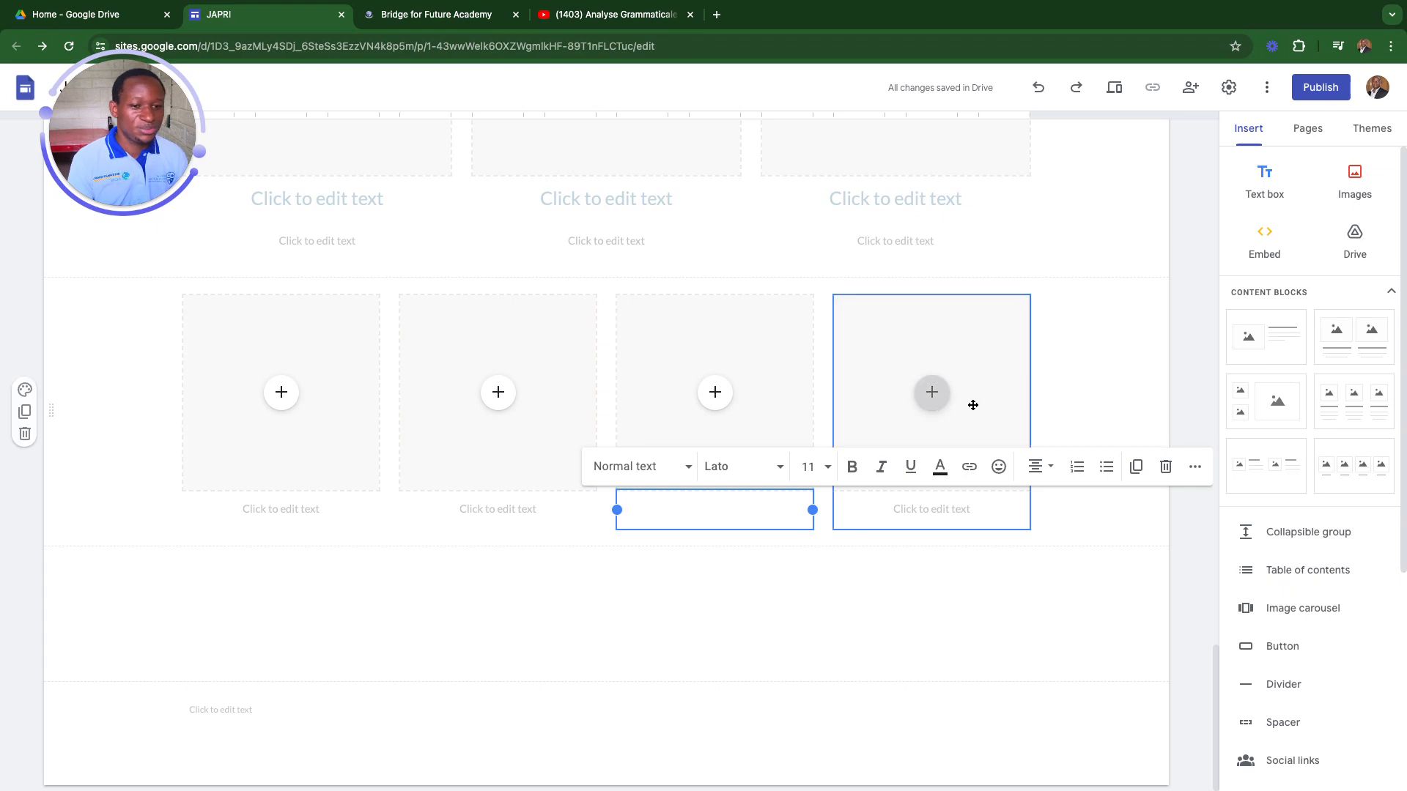
- Check the navigation menu on the Bridge for Future Academy website, and show the list of pages in the Google Sites editor
{"action": "scroll", "coordinate": [965, 393], "scroll_direction": "up", "scroll_amount": 10}
{"action": "scroll", "coordinate": [922, 396], "scroll_direction": "up", "scroll_amount": 5}
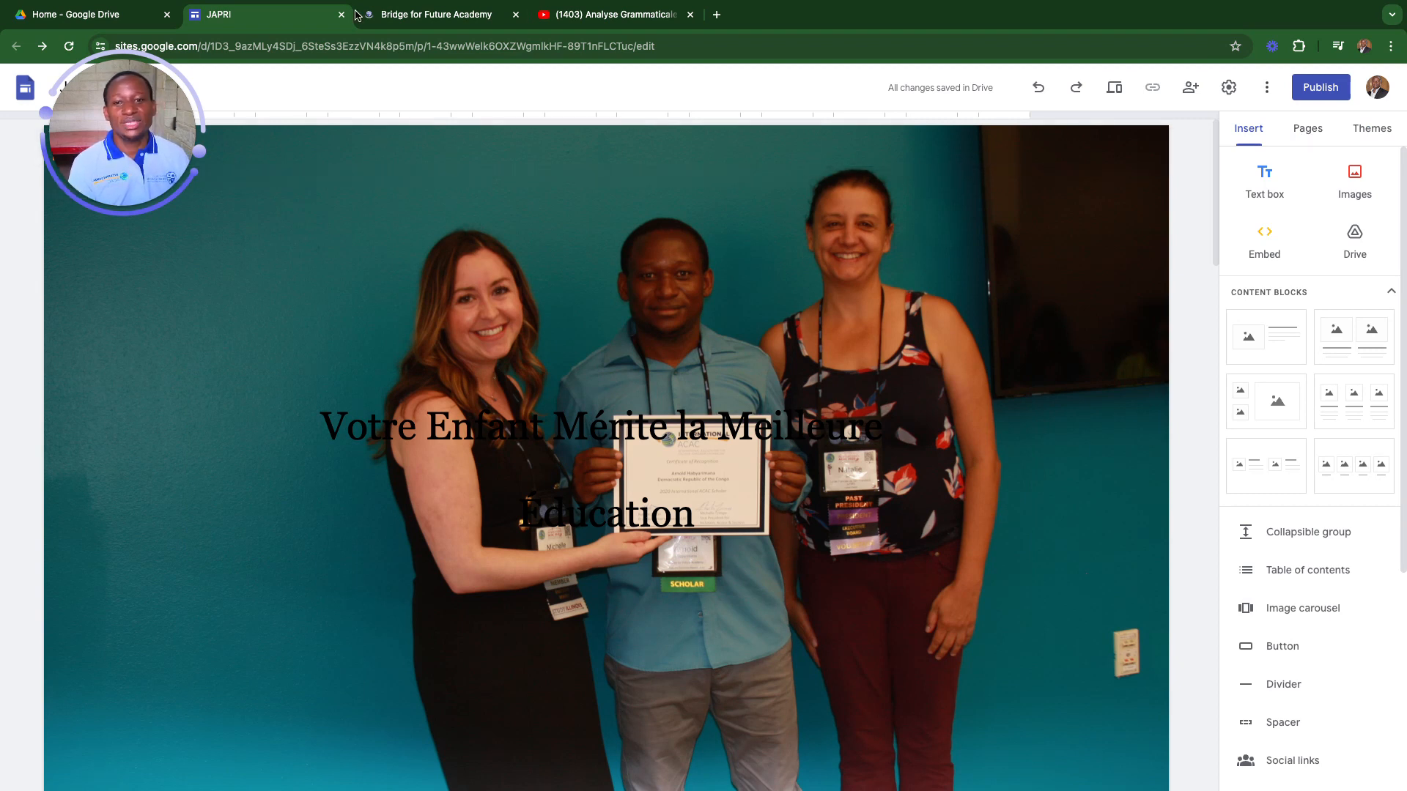
{"action": "left_click", "coordinate": [436, 15]}
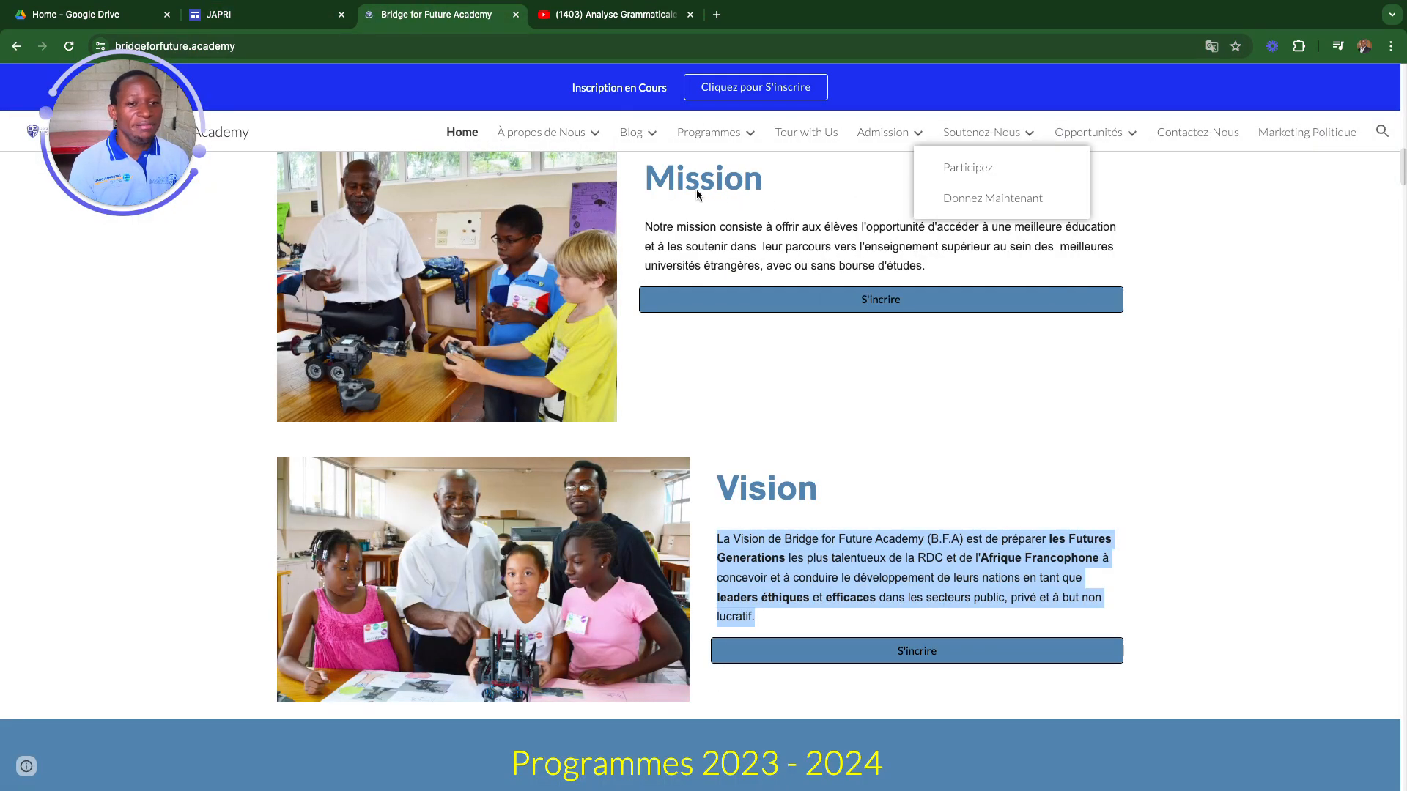
{"action": "left_click", "coordinate": [227, 14]}
{"action": "left_click", "coordinate": [1305, 132]}
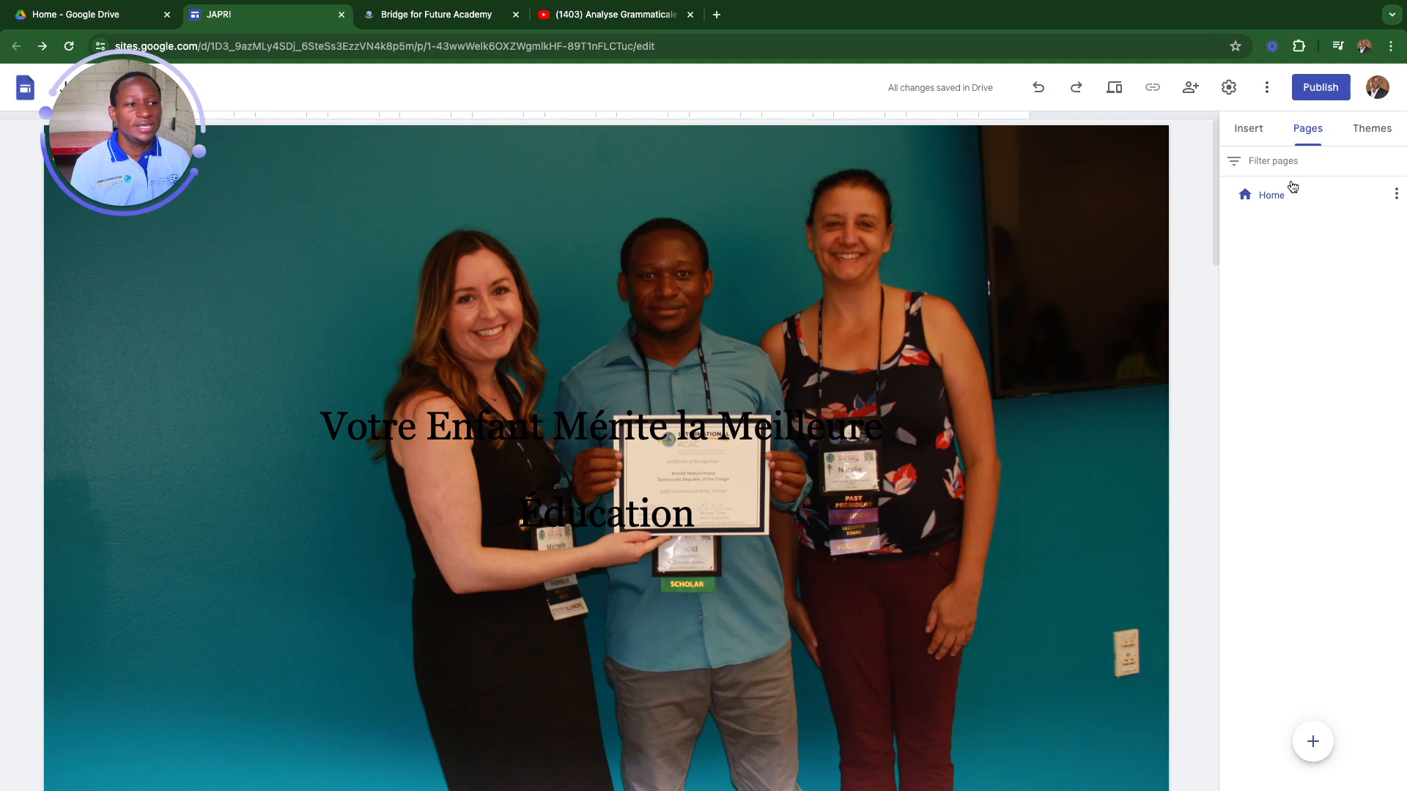
{"action": "mouse_move", "coordinate": [1062, 5]}
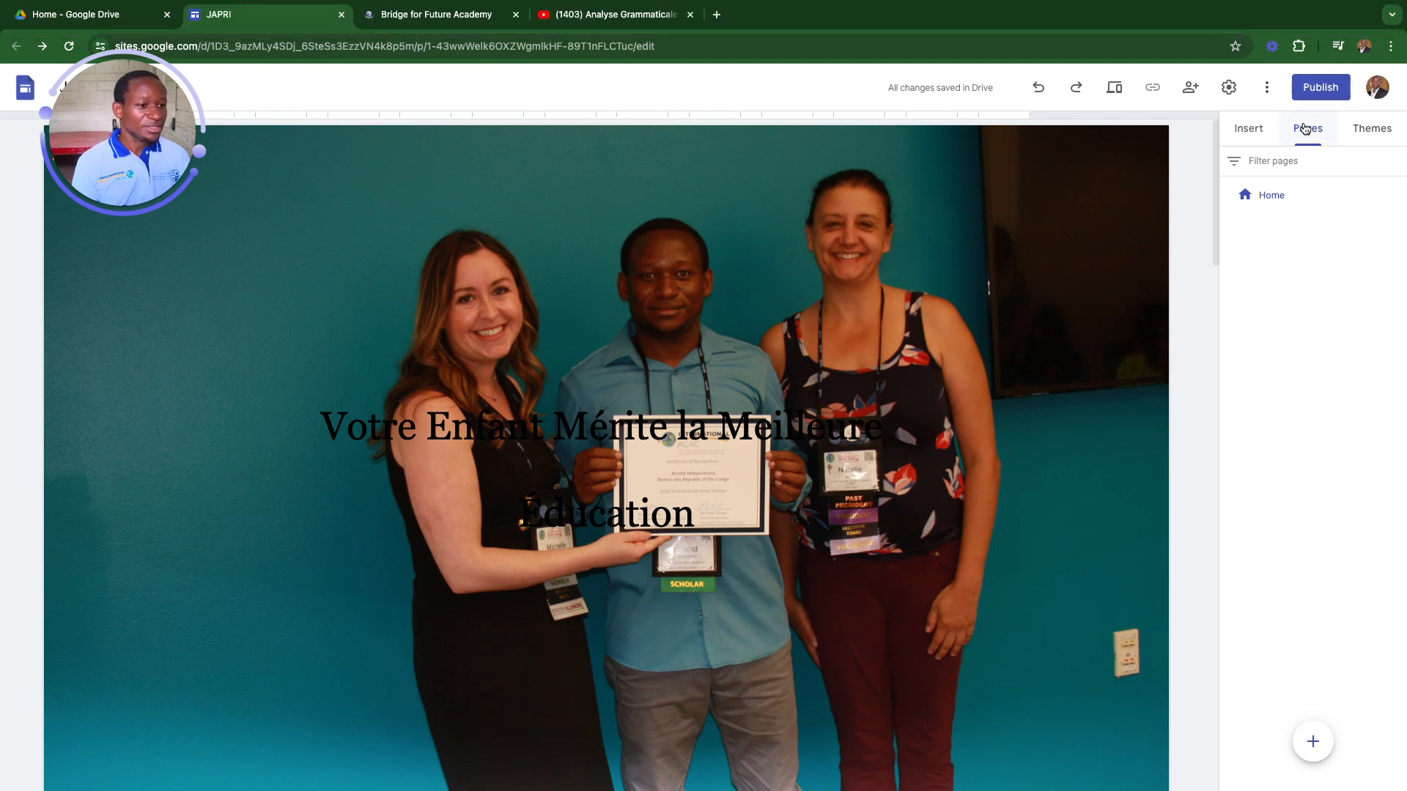
{"action": "left_click", "coordinate": [1396, 195]}
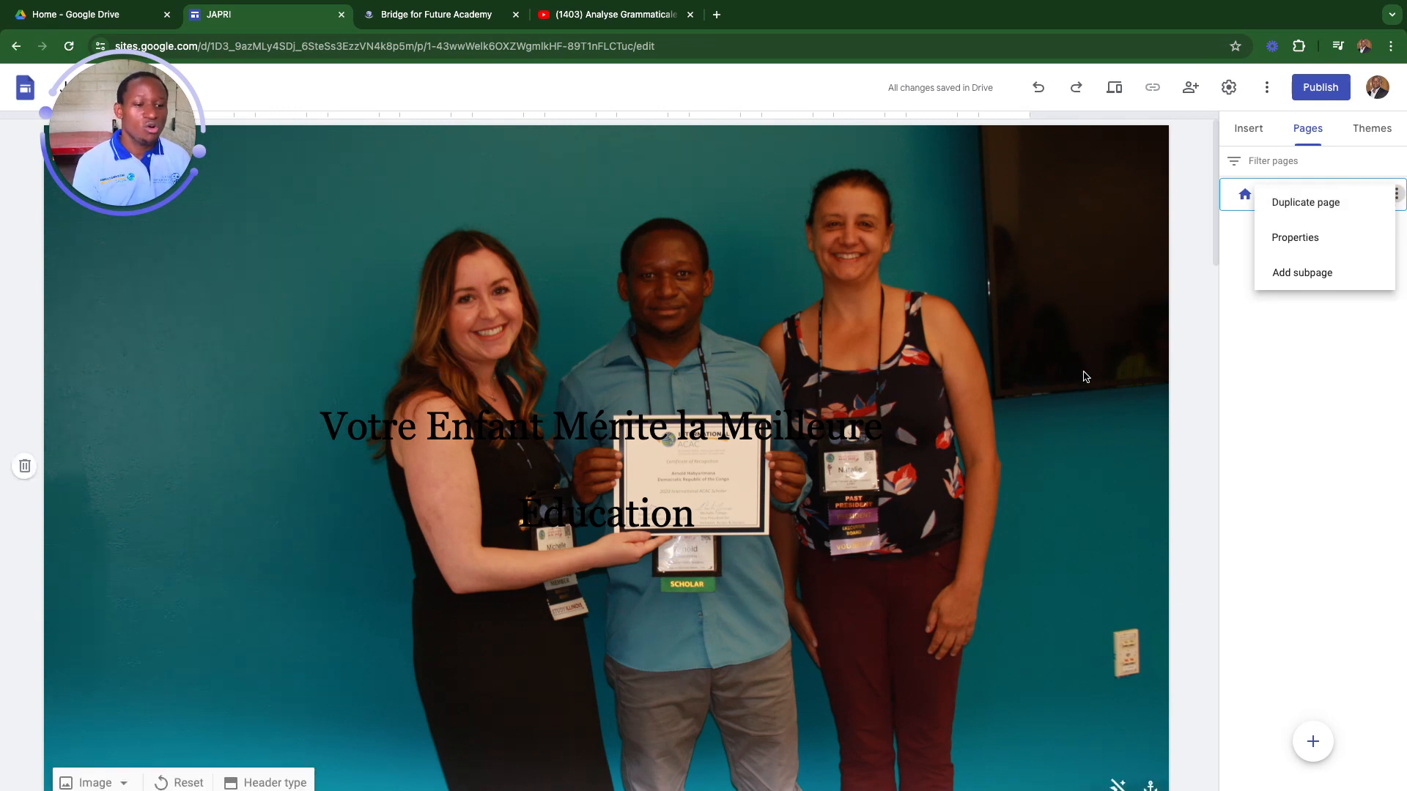
{"action": "left_click", "coordinate": [1265, 351]}
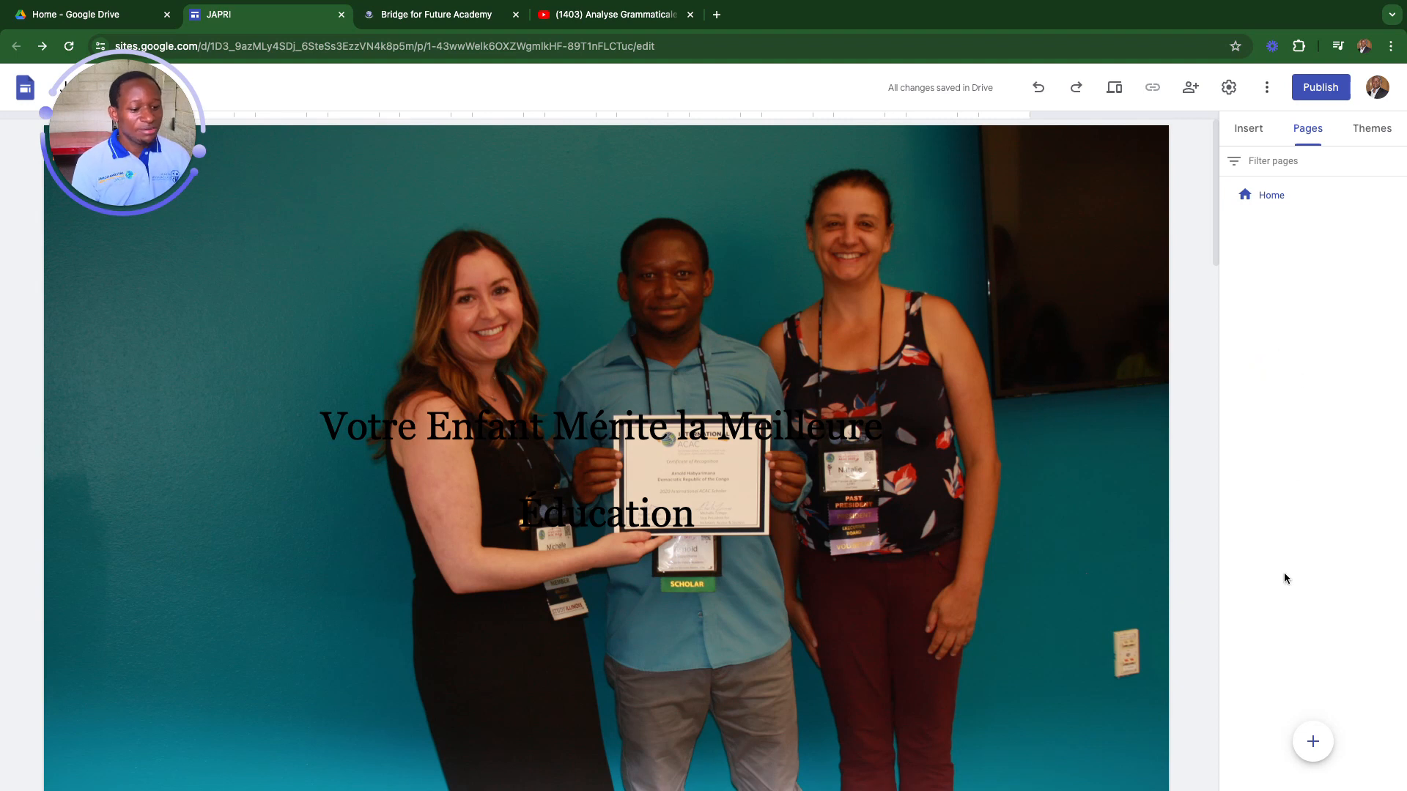
- Add a new page named "Service" to the site
{"action": "mouse_move", "coordinate": [1313, 742]}
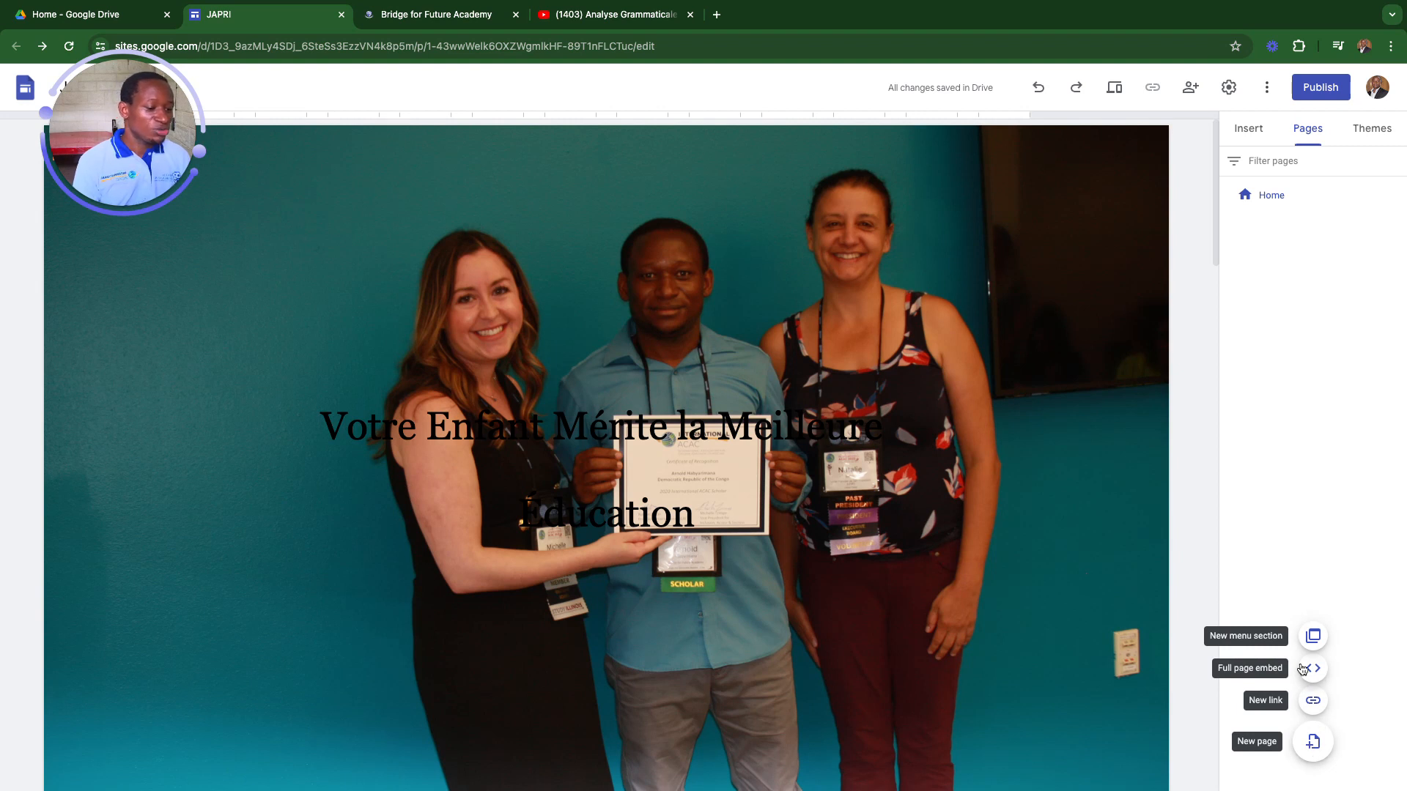
{"action": "left_click", "coordinate": [1312, 741]}
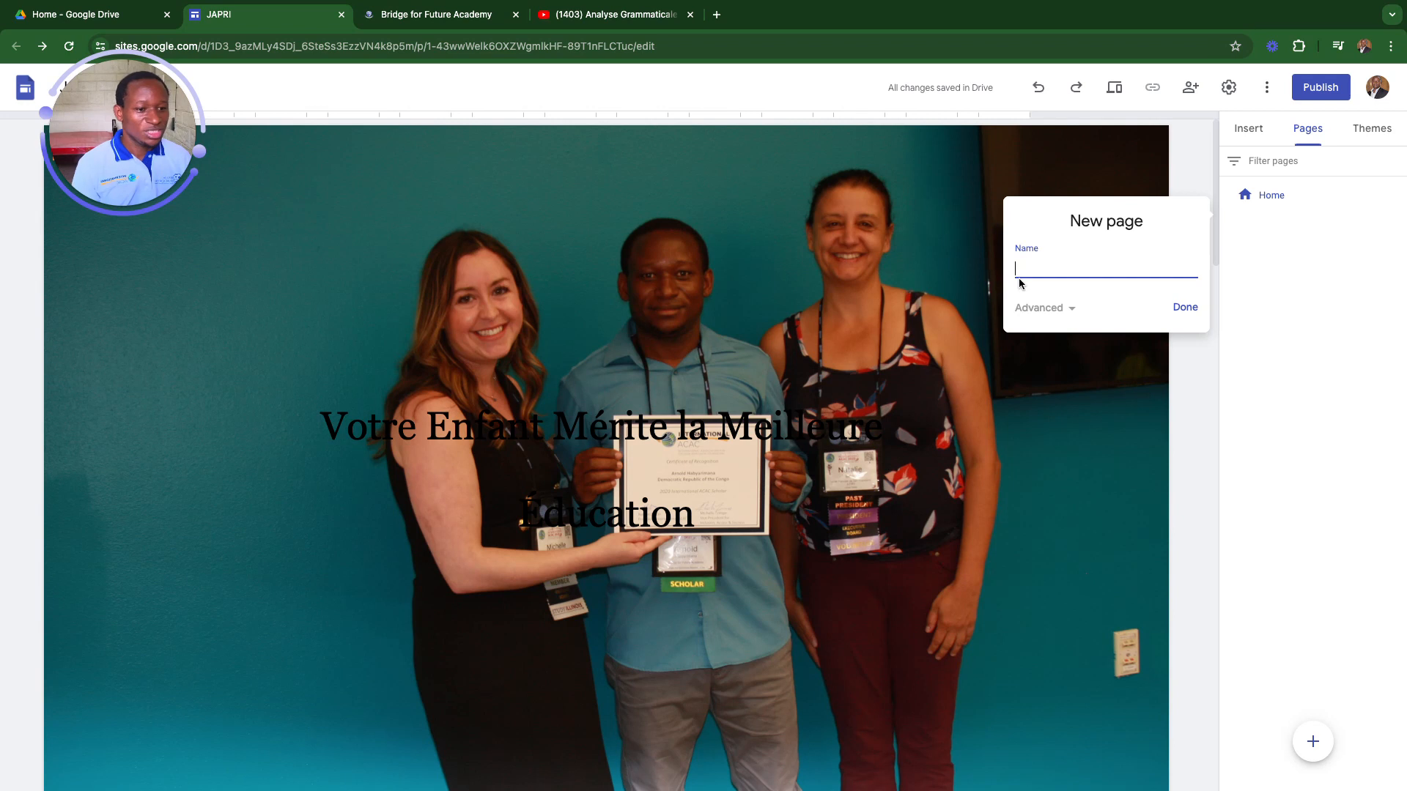
{"action": "type", "text": "SE"}
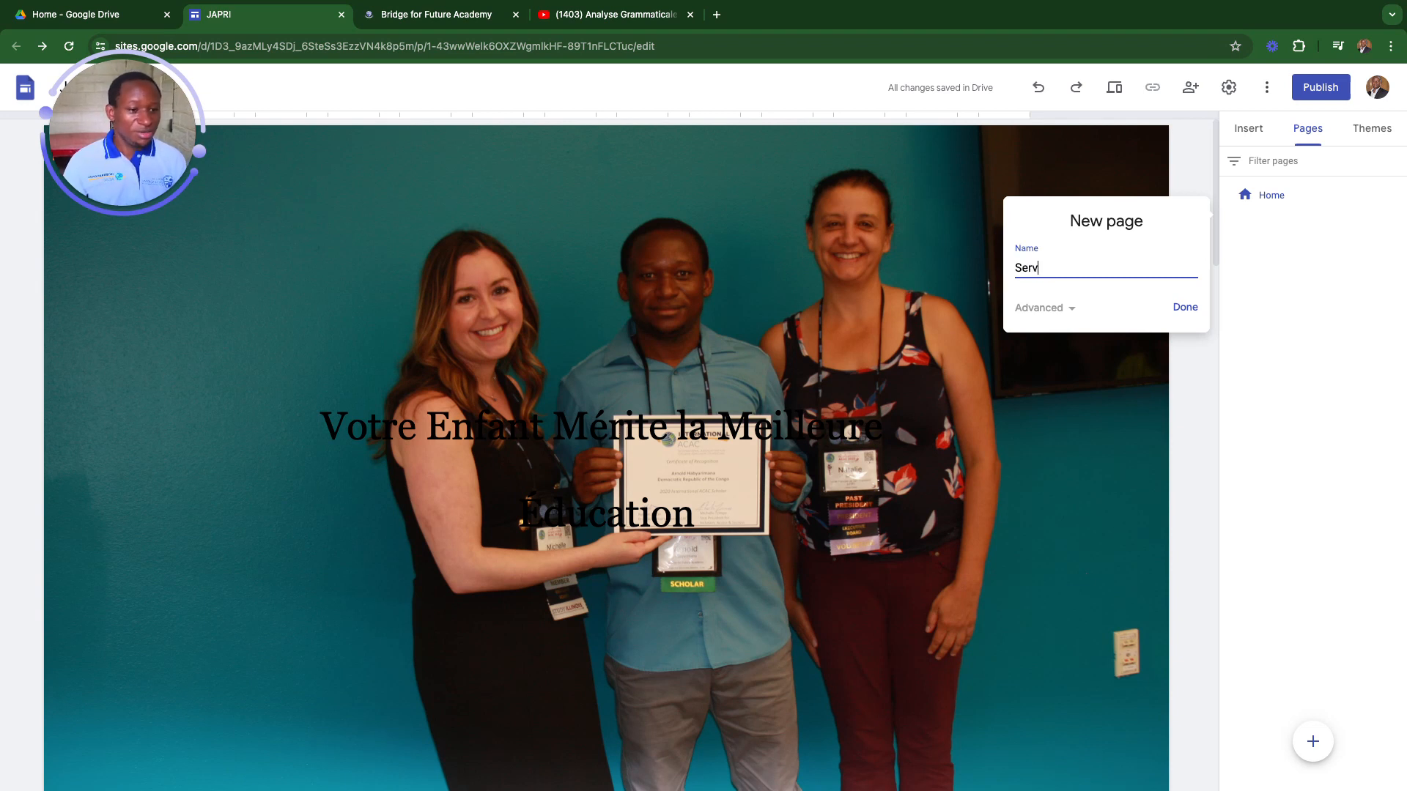
{"action": "left_click", "coordinate": [1187, 308]}
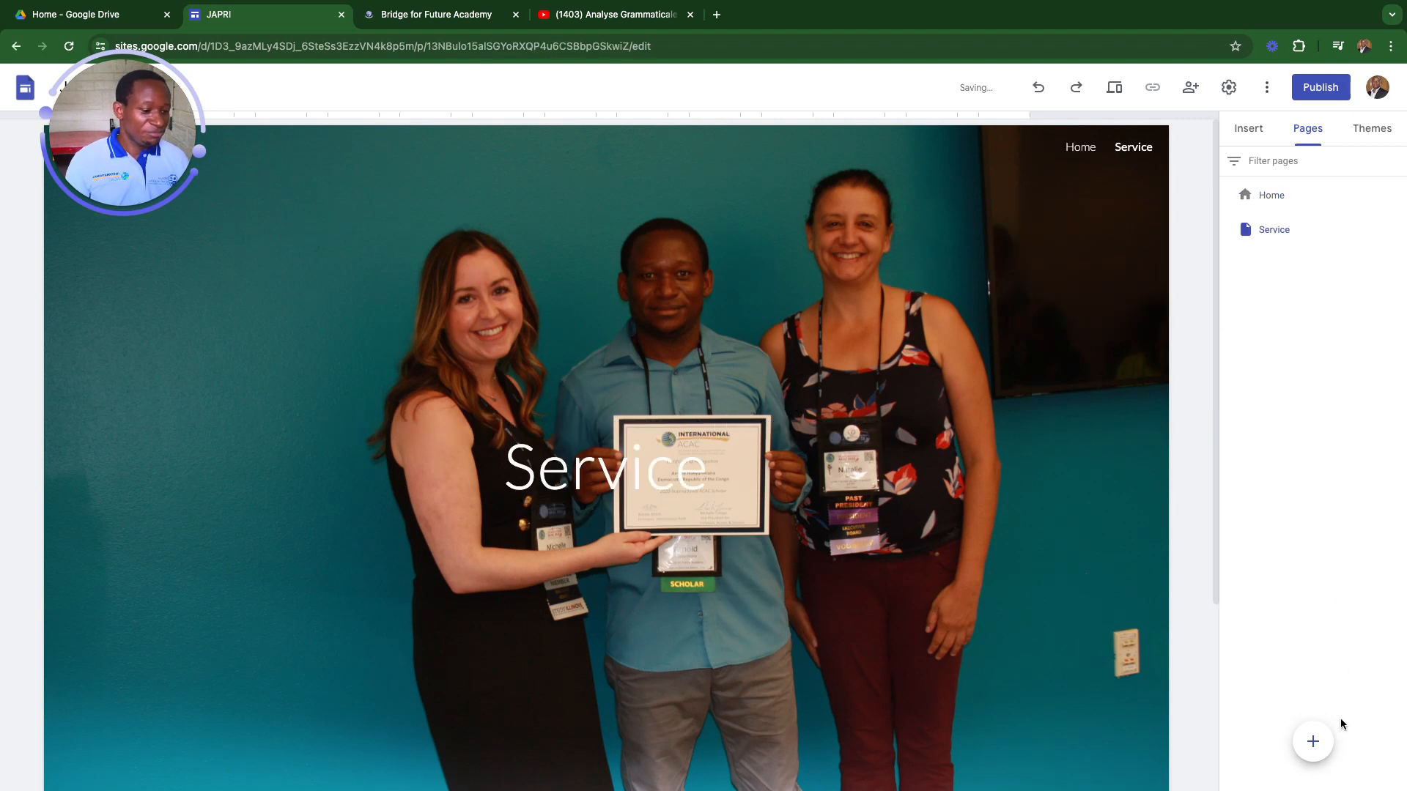
- Add another new page named "Contact" to the site
{"action": "mouse_move", "coordinate": [1313, 746]}
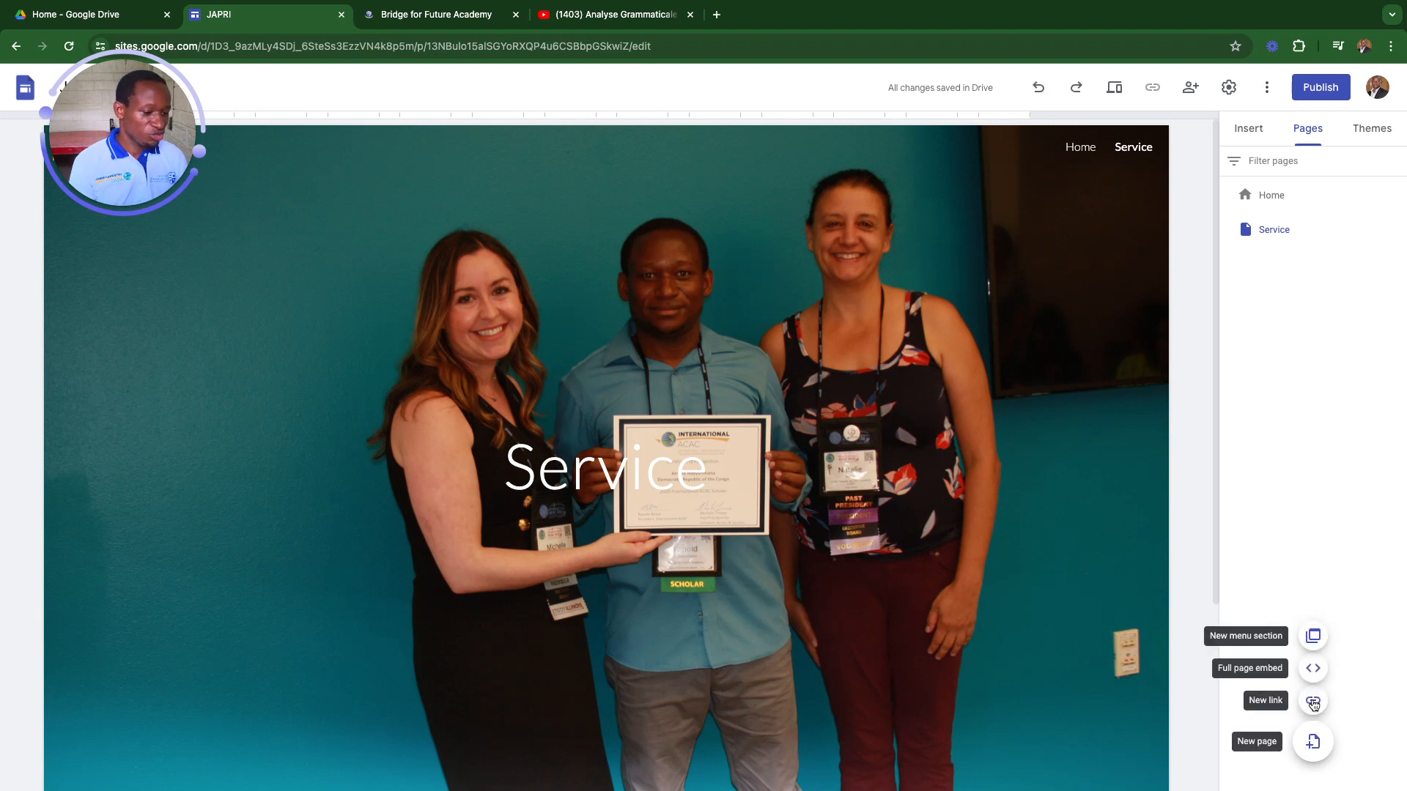
{"action": "left_click", "coordinate": [1313, 743]}
{"action": "type", "text": "Cpo"}
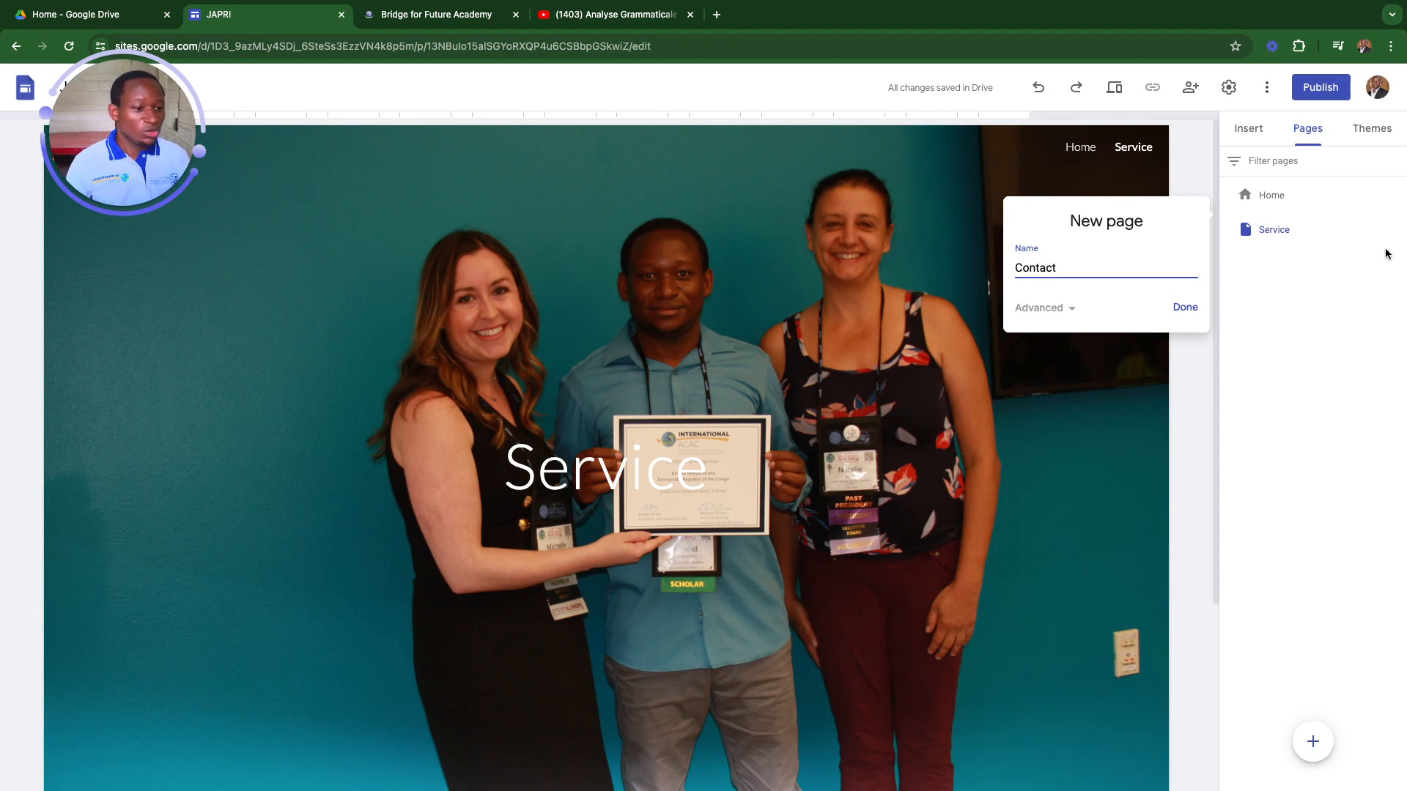
{"action": "left_click", "coordinate": [1183, 307]}
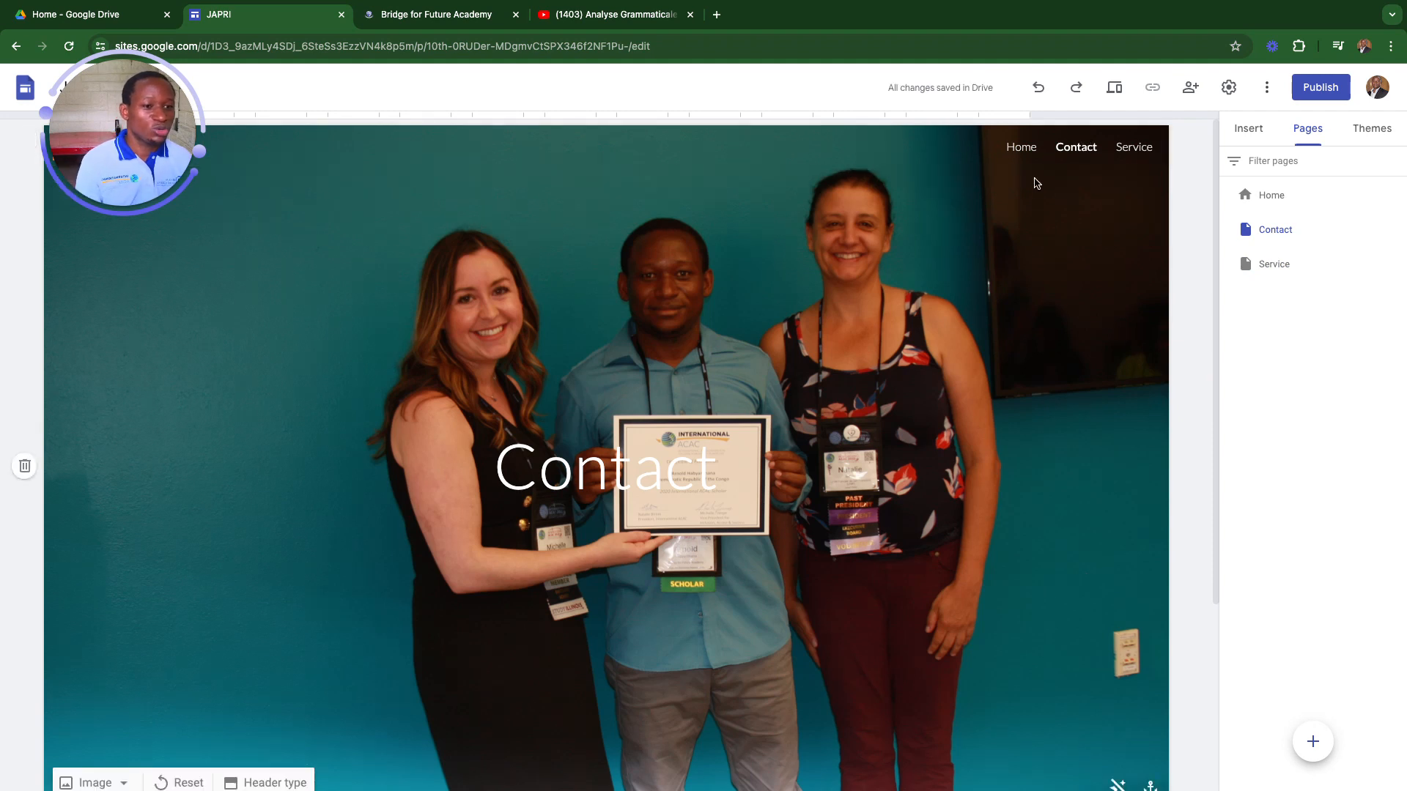
- Open the Service page and add a content block with three captioned image placeholders below its header
{"action": "scroll", "coordinate": [683, 521], "scroll_direction": "down", "scroll_amount": 3}
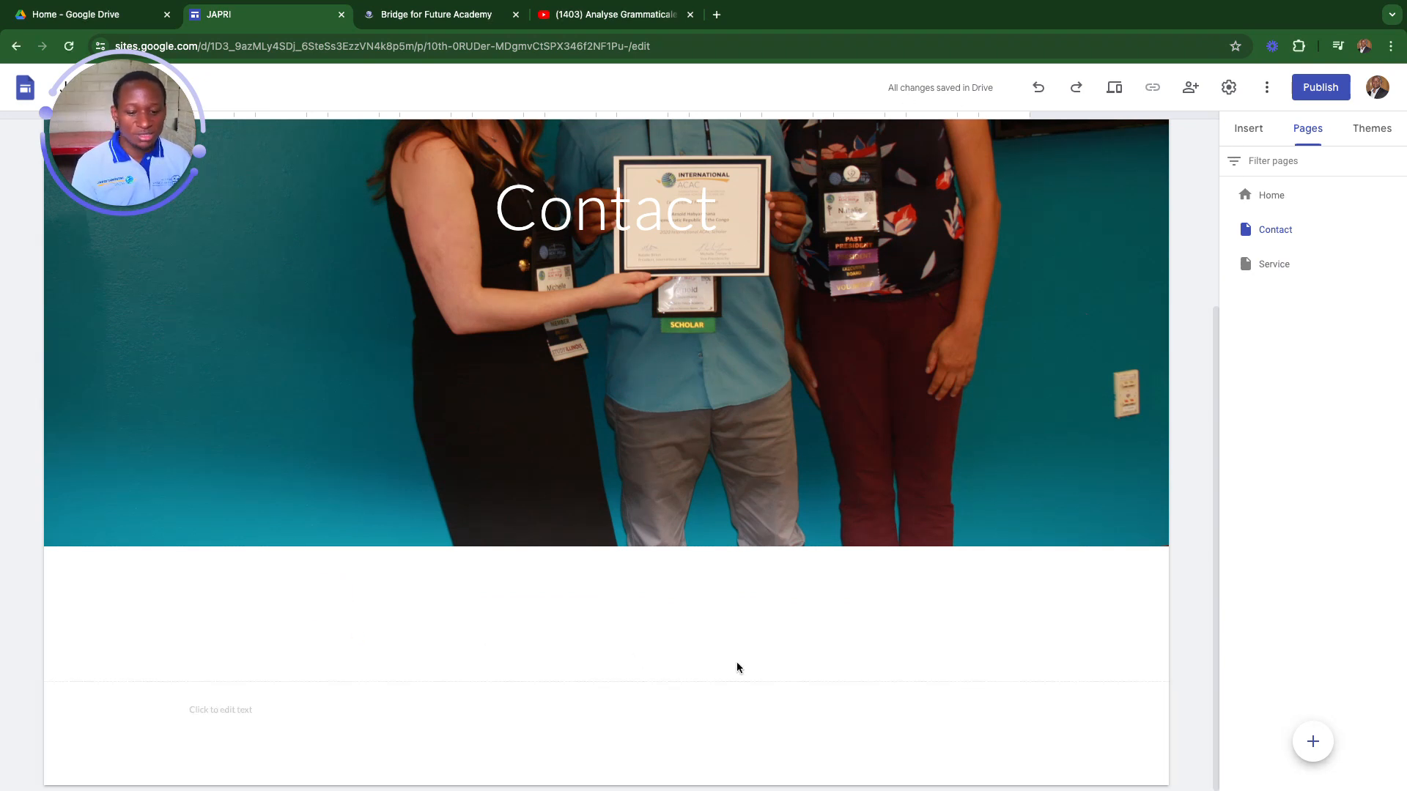
{"action": "left_click", "coordinate": [1280, 265]}
{"action": "scroll", "coordinate": [524, 506], "scroll_direction": "down", "scroll_amount": 3}
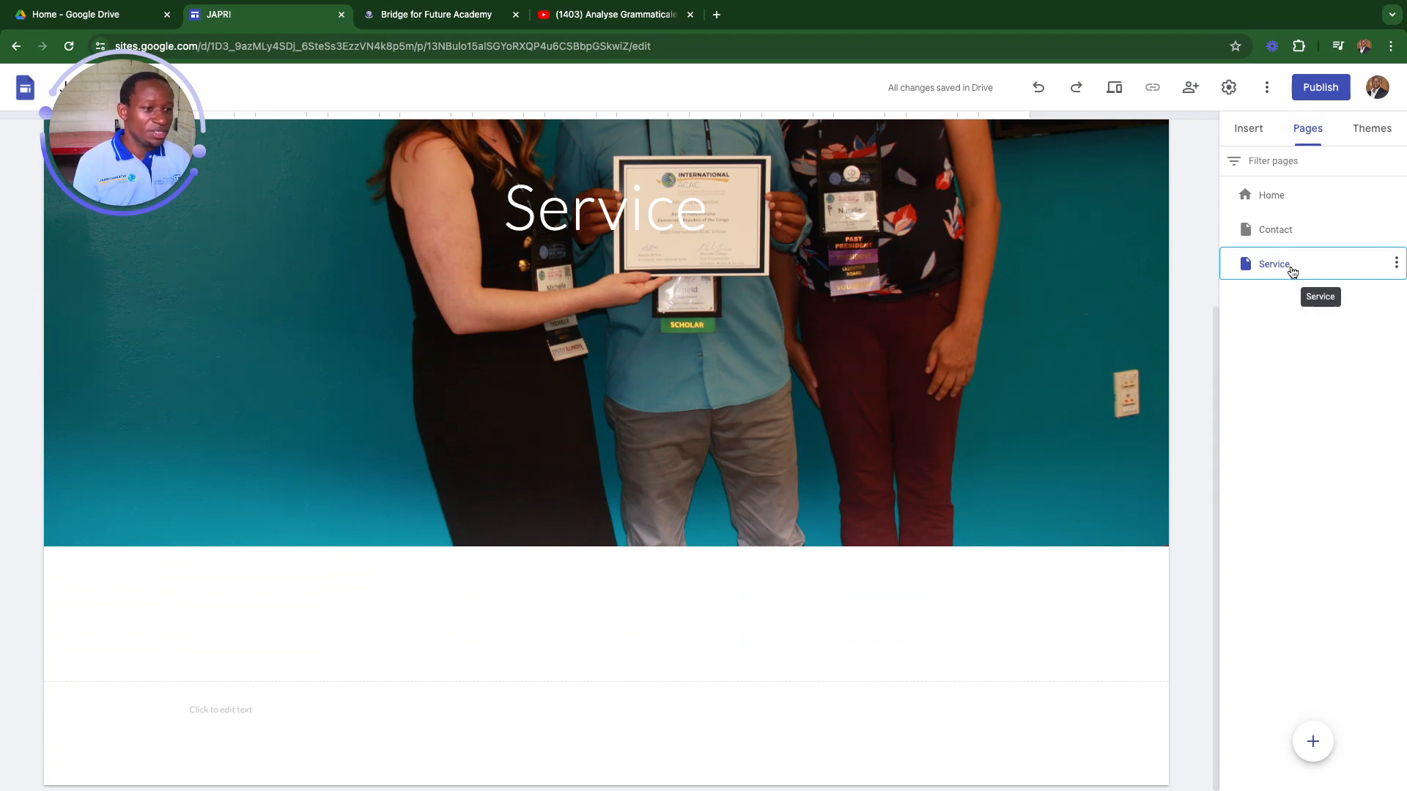
{"action": "left_click", "coordinate": [767, 612]}
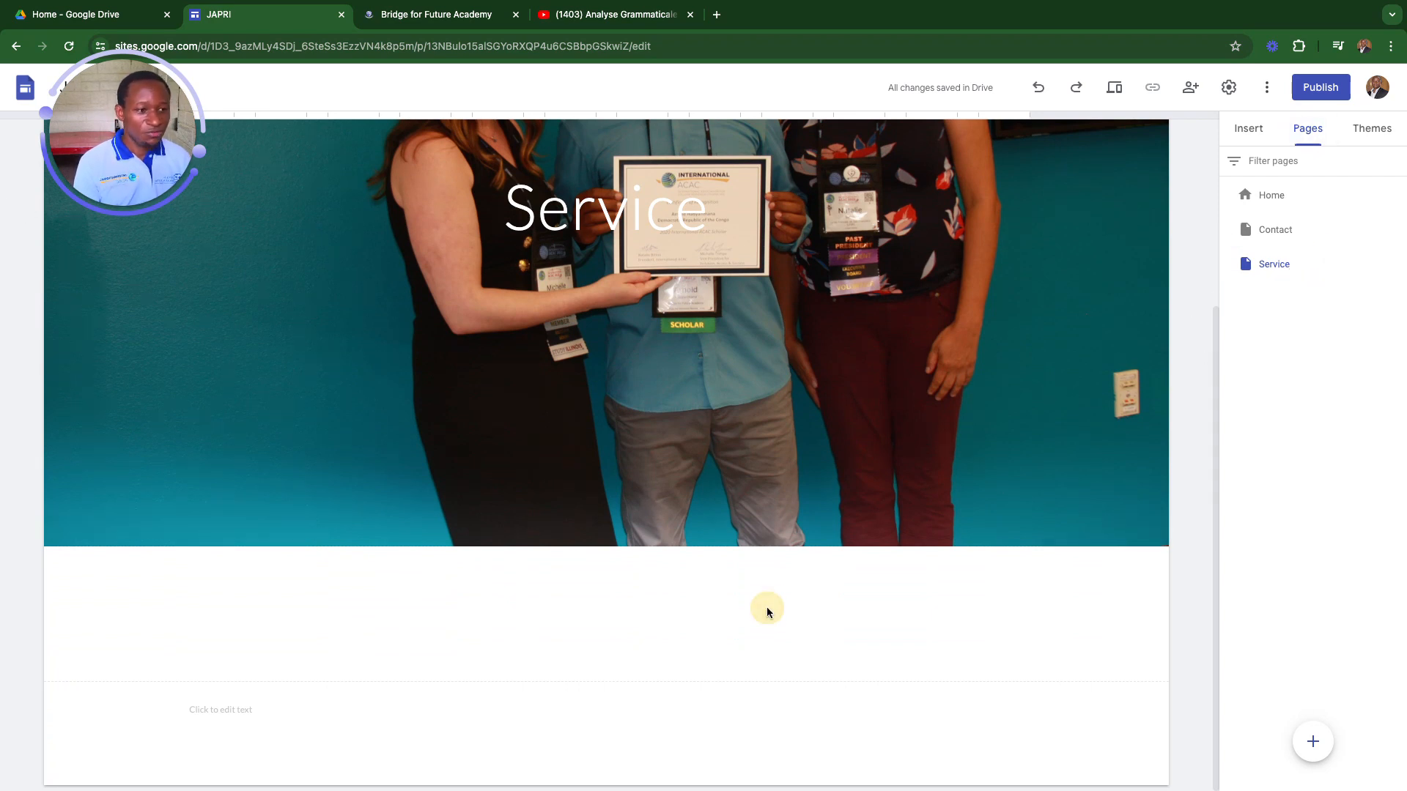
{"action": "left_click", "coordinate": [1247, 132]}
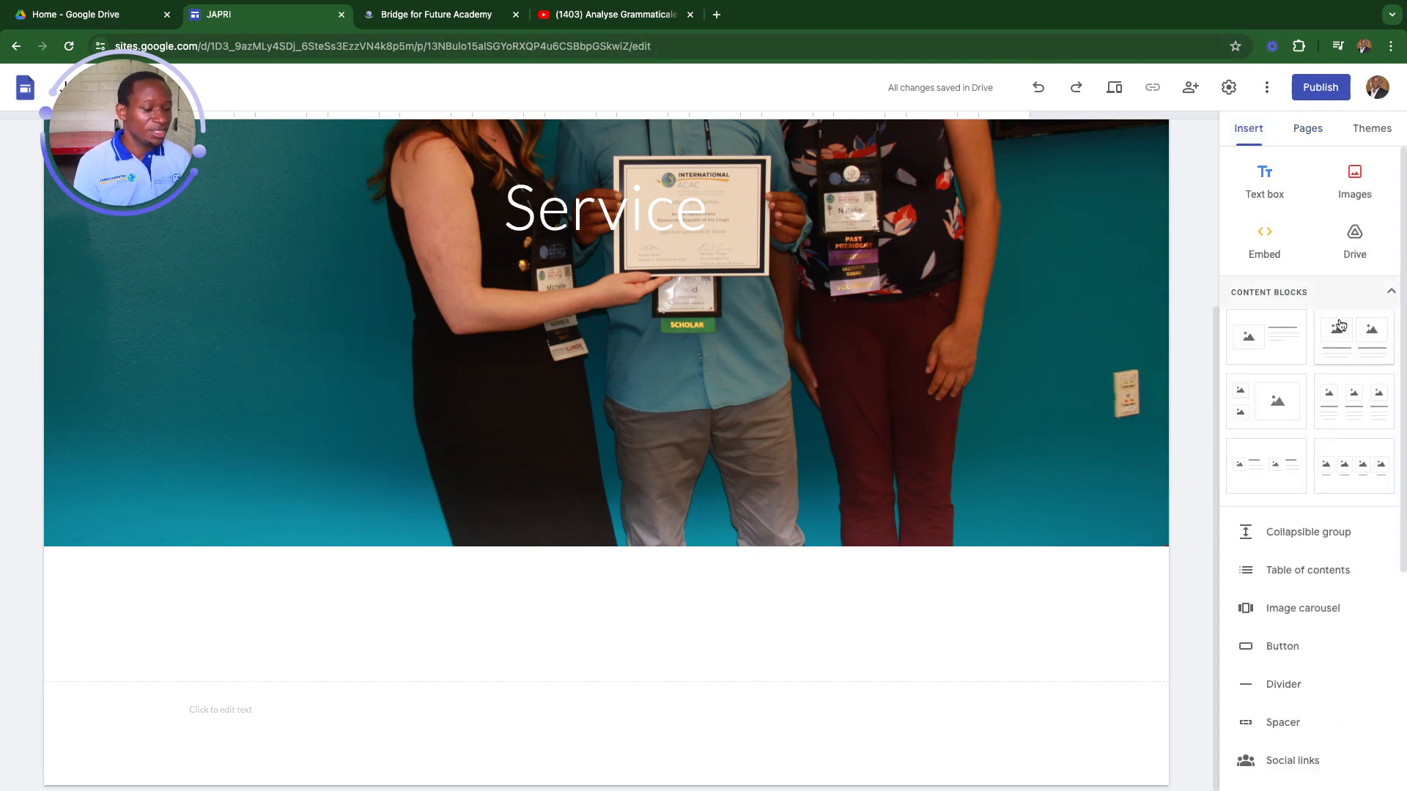
{"action": "left_click", "coordinate": [1350, 409]}
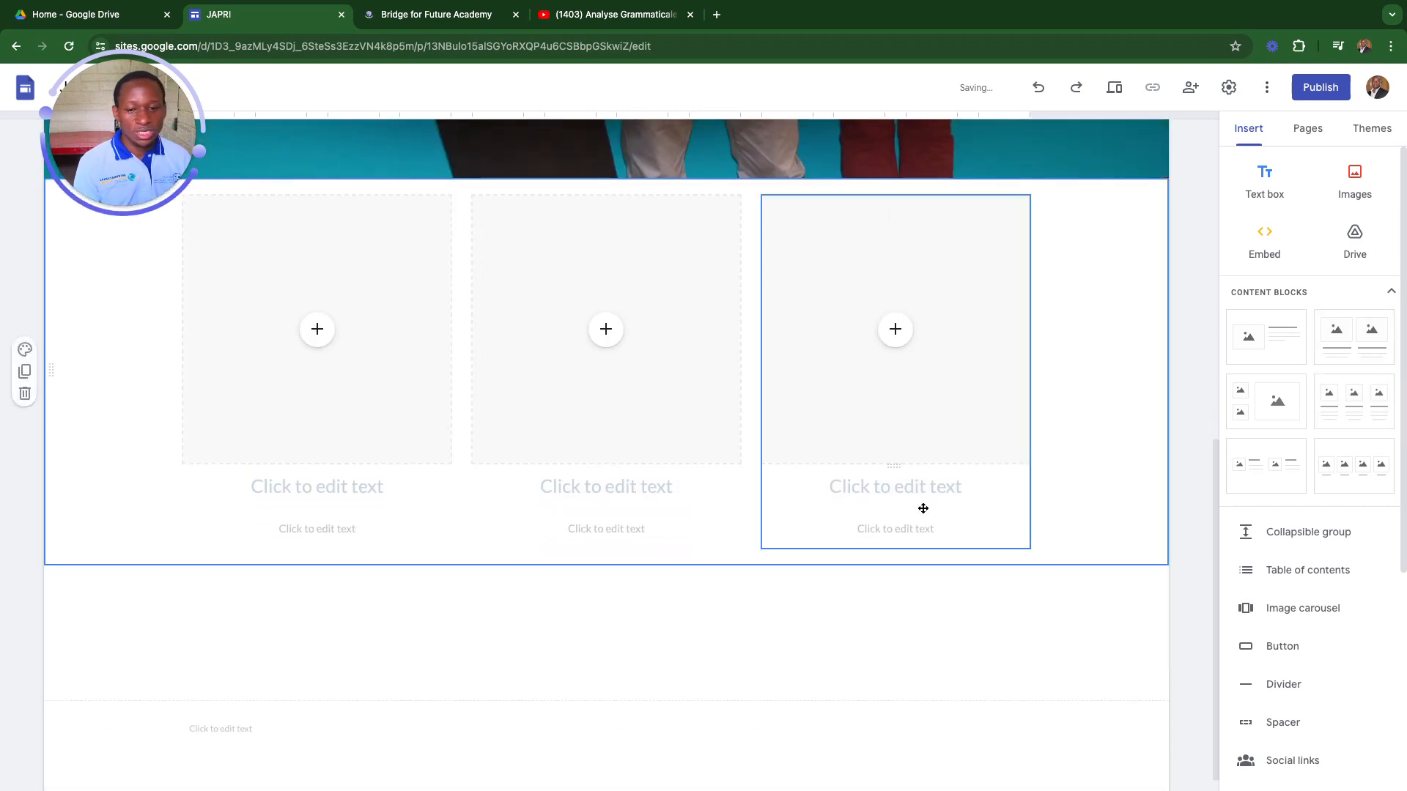
- Examine the three heading placeholders of the new block on the Service page, and check the Bridge for Future Academy website for comparison
{"action": "left_click", "coordinate": [357, 487]}
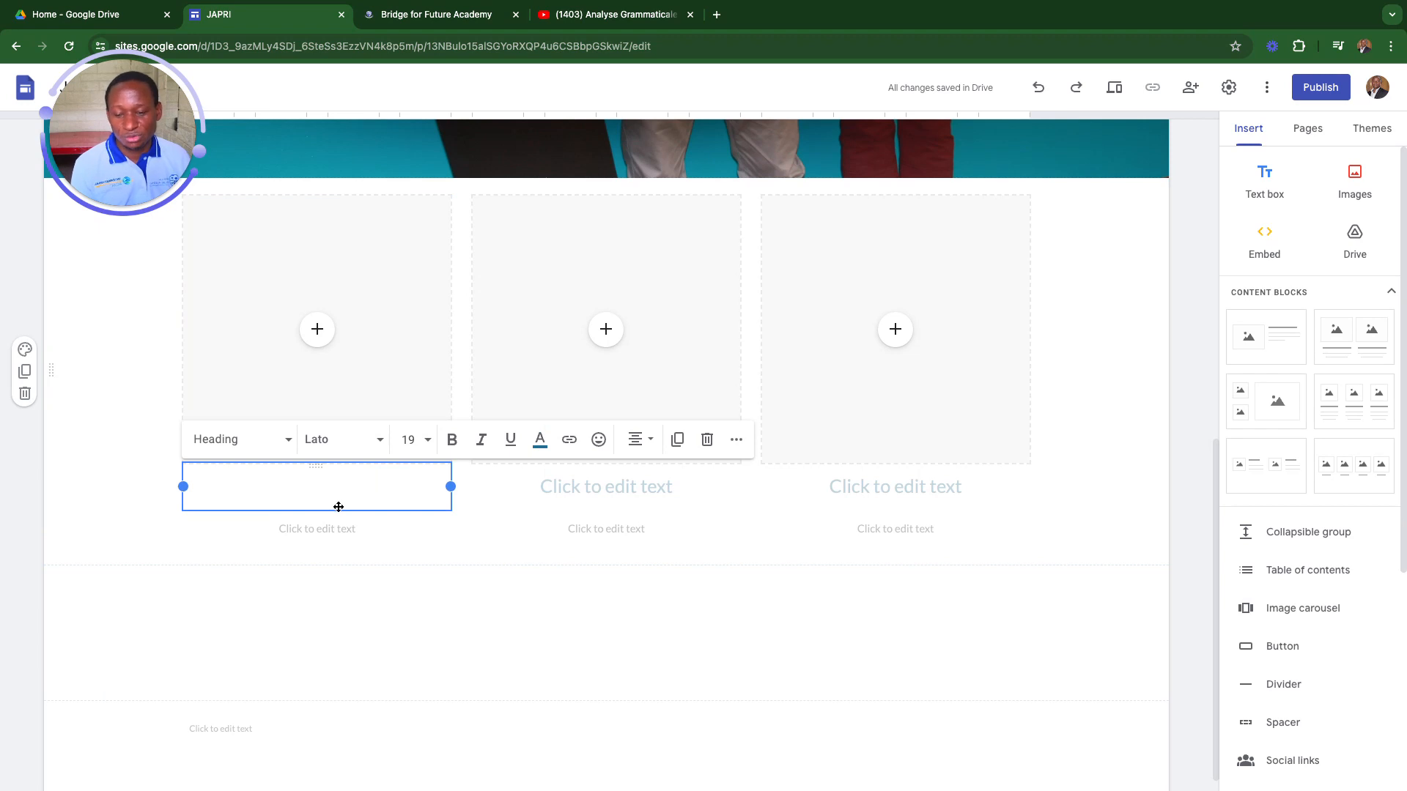
{"action": "left_click", "coordinate": [594, 488]}
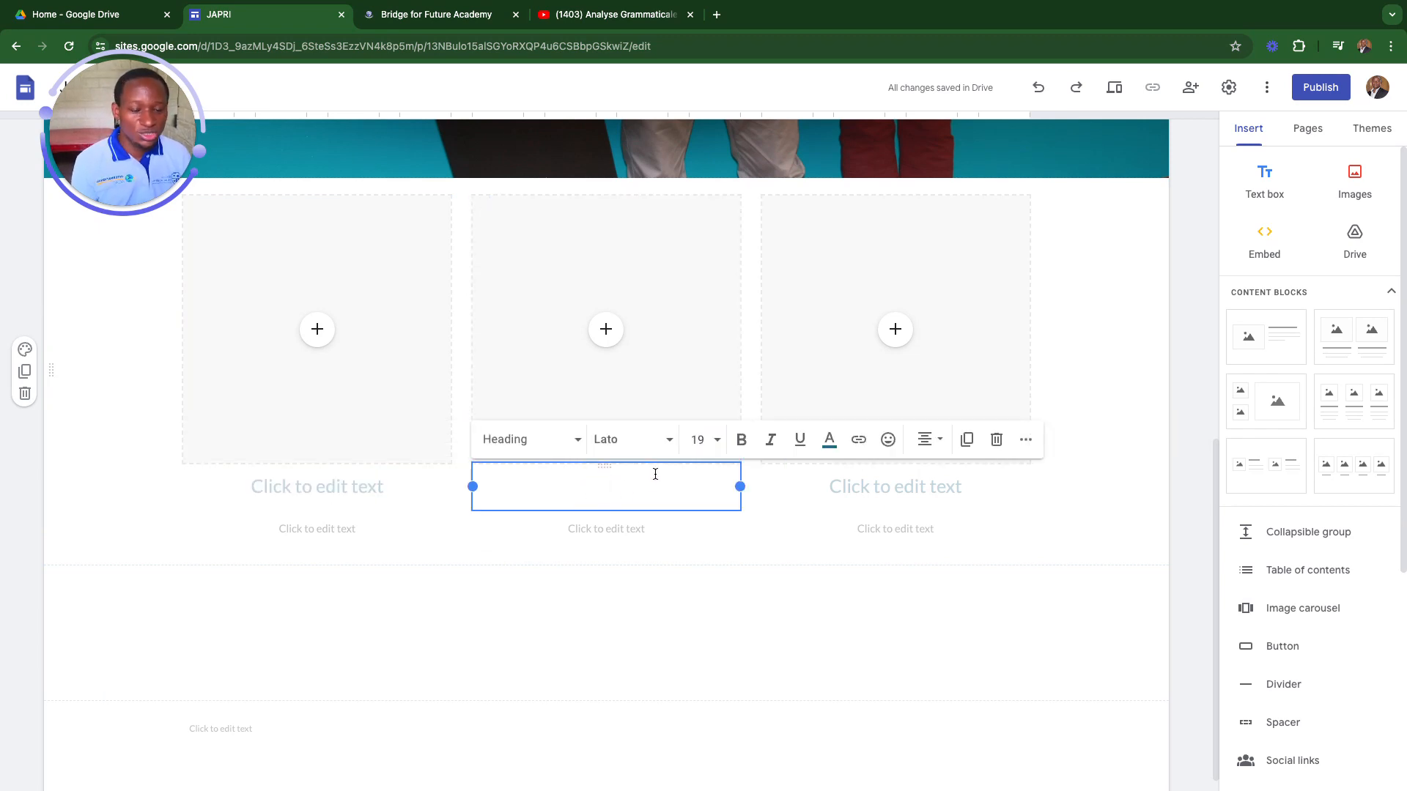
{"action": "left_click", "coordinate": [845, 487]}
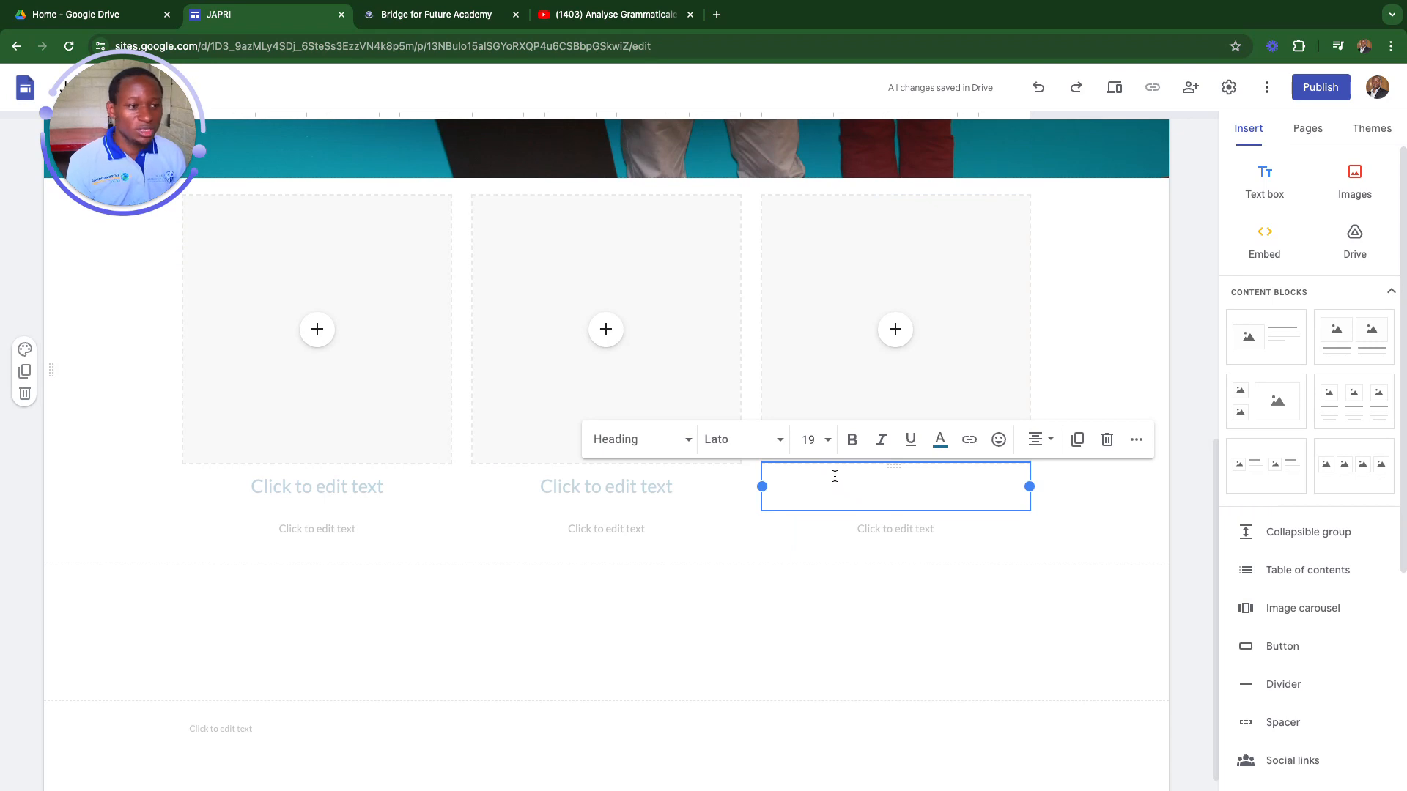
{"action": "scroll", "coordinate": [606, 307], "scroll_direction": "down", "scroll_amount": 1}
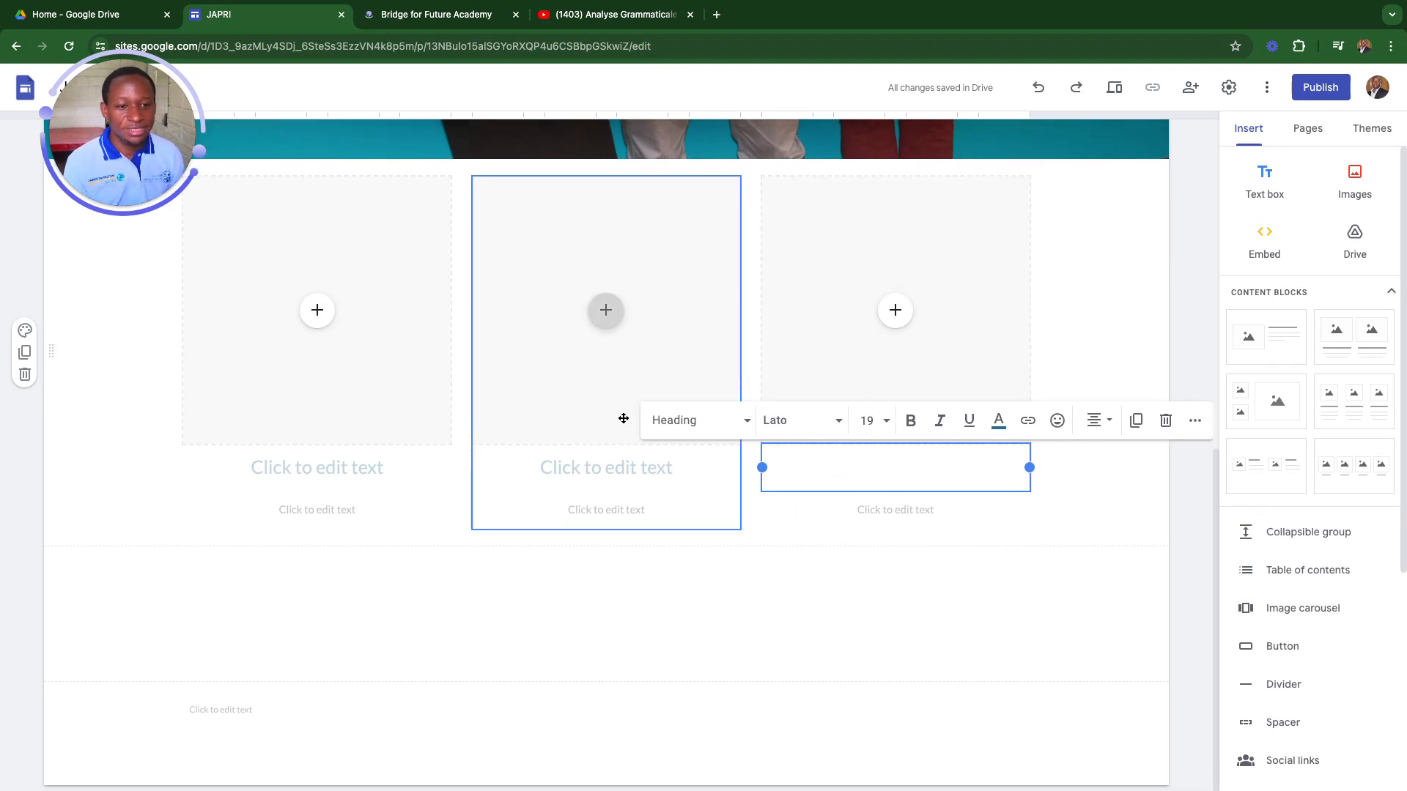
{"action": "scroll", "coordinate": [619, 429], "scroll_direction": "up", "scroll_amount": 4}
{"action": "scroll", "coordinate": [619, 429], "scroll_direction": "up", "scroll_amount": 5}
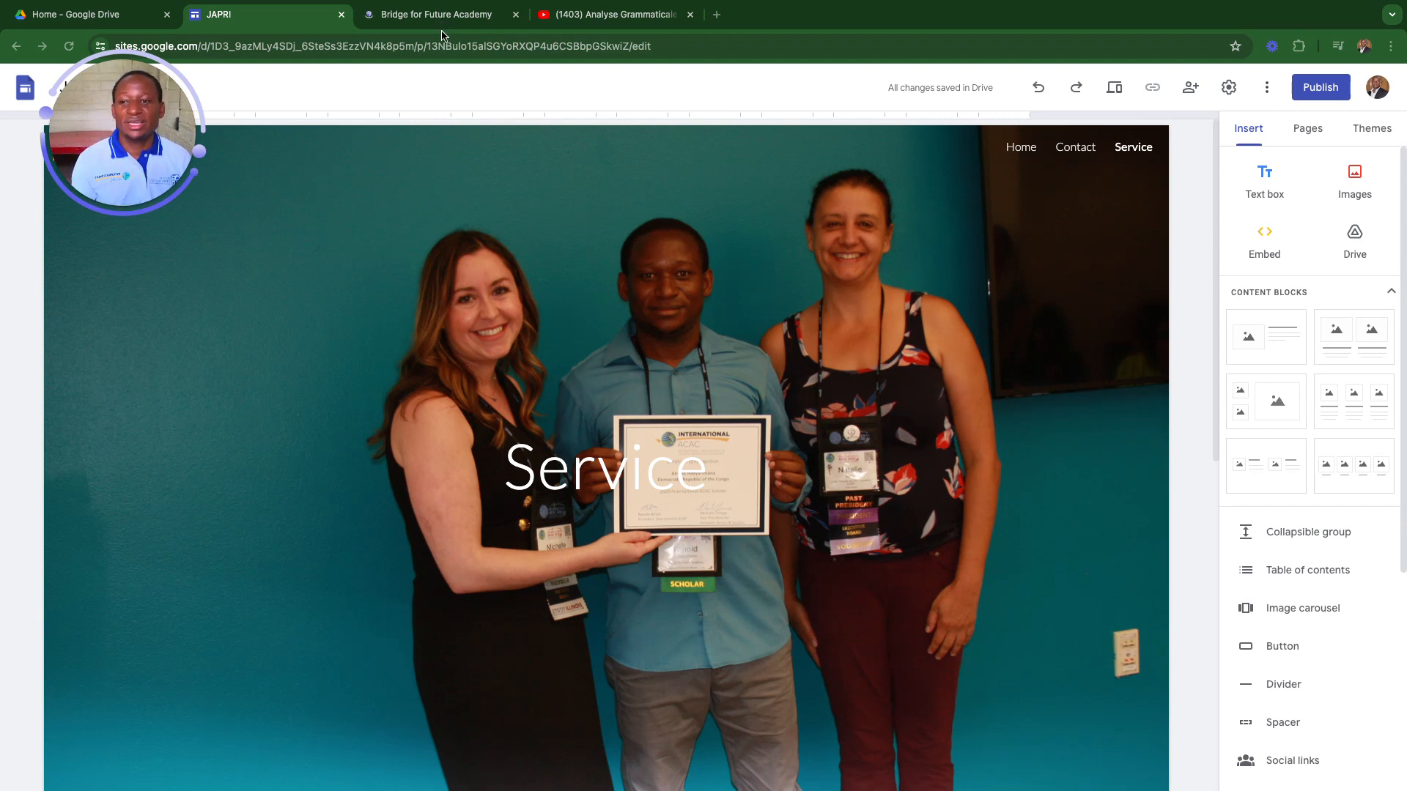
{"action": "left_click", "coordinate": [408, 16]}
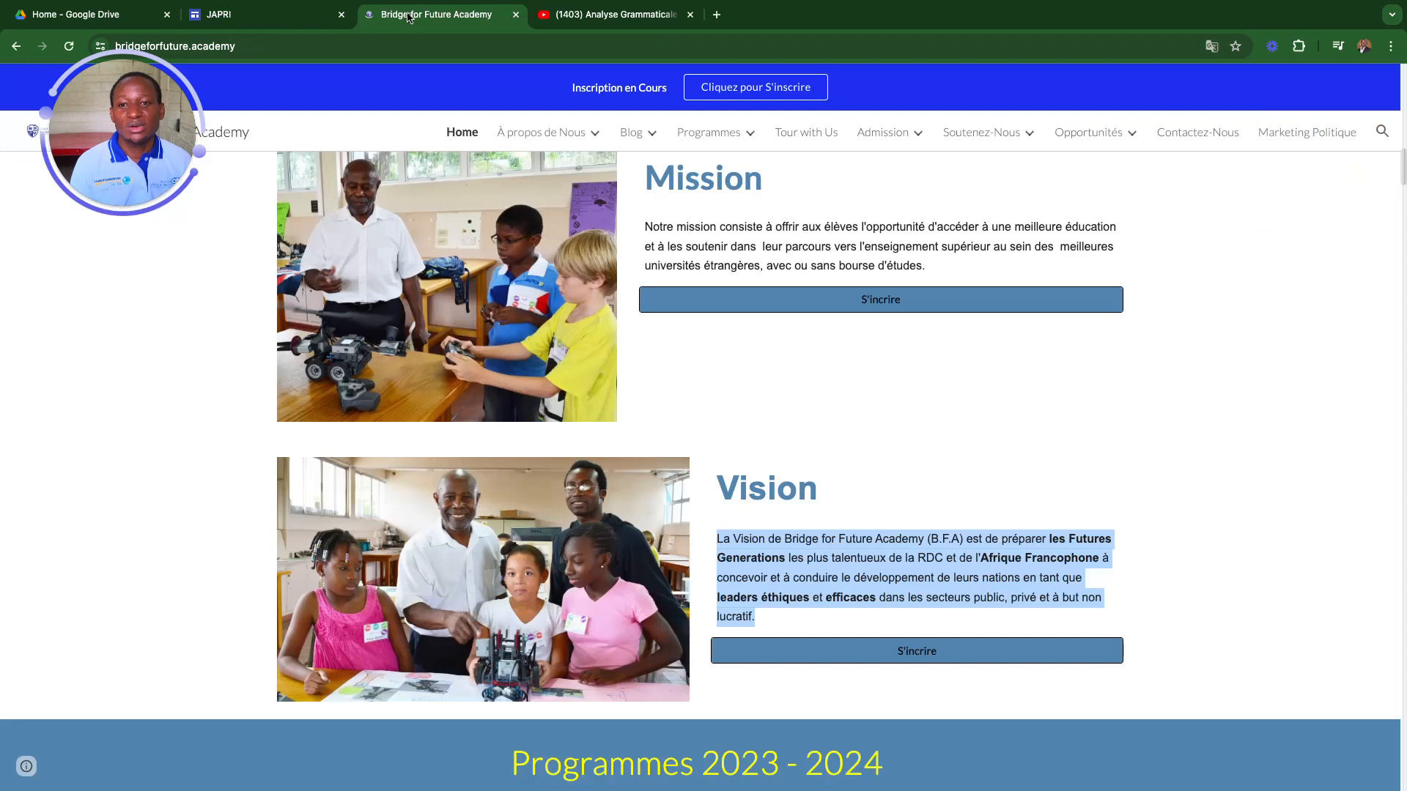
{"action": "left_click", "coordinate": [223, 15]}
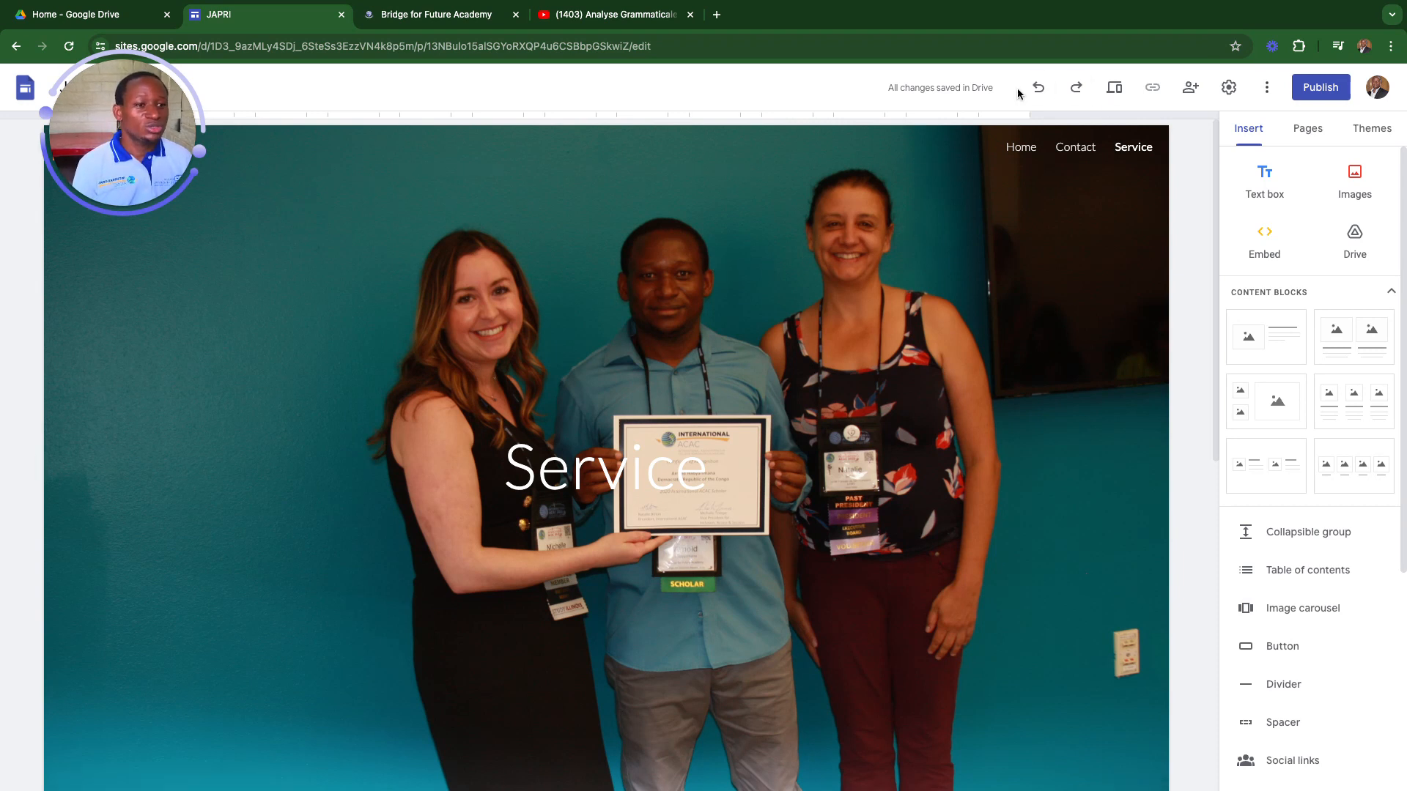
- Preview the site, look through its Contact and Home pages, and close the preview
{"action": "left_click", "coordinate": [1115, 87]}
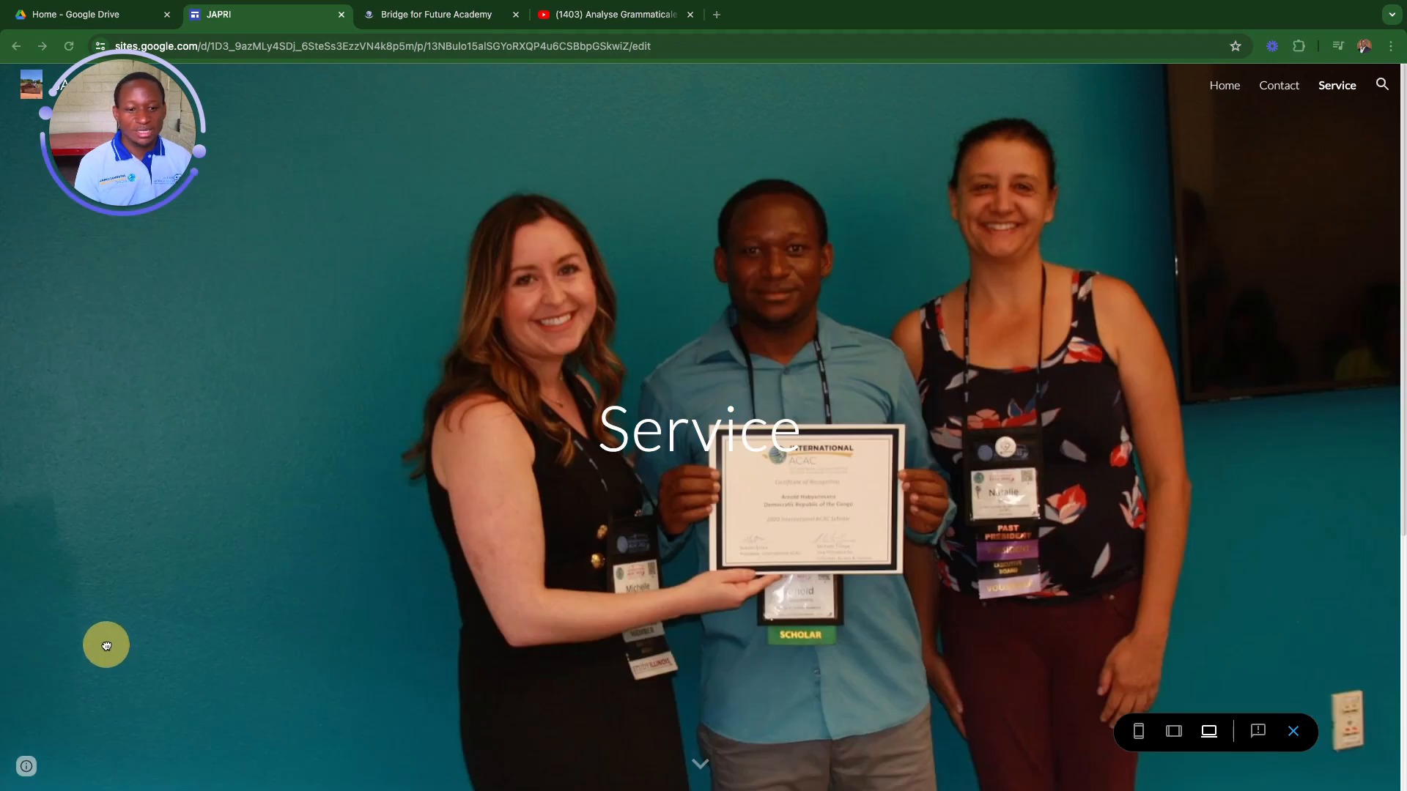
{"action": "left_click", "coordinate": [1277, 86]}
{"action": "scroll", "coordinate": [1026, 367], "scroll_direction": "down", "scroll_amount": 1}
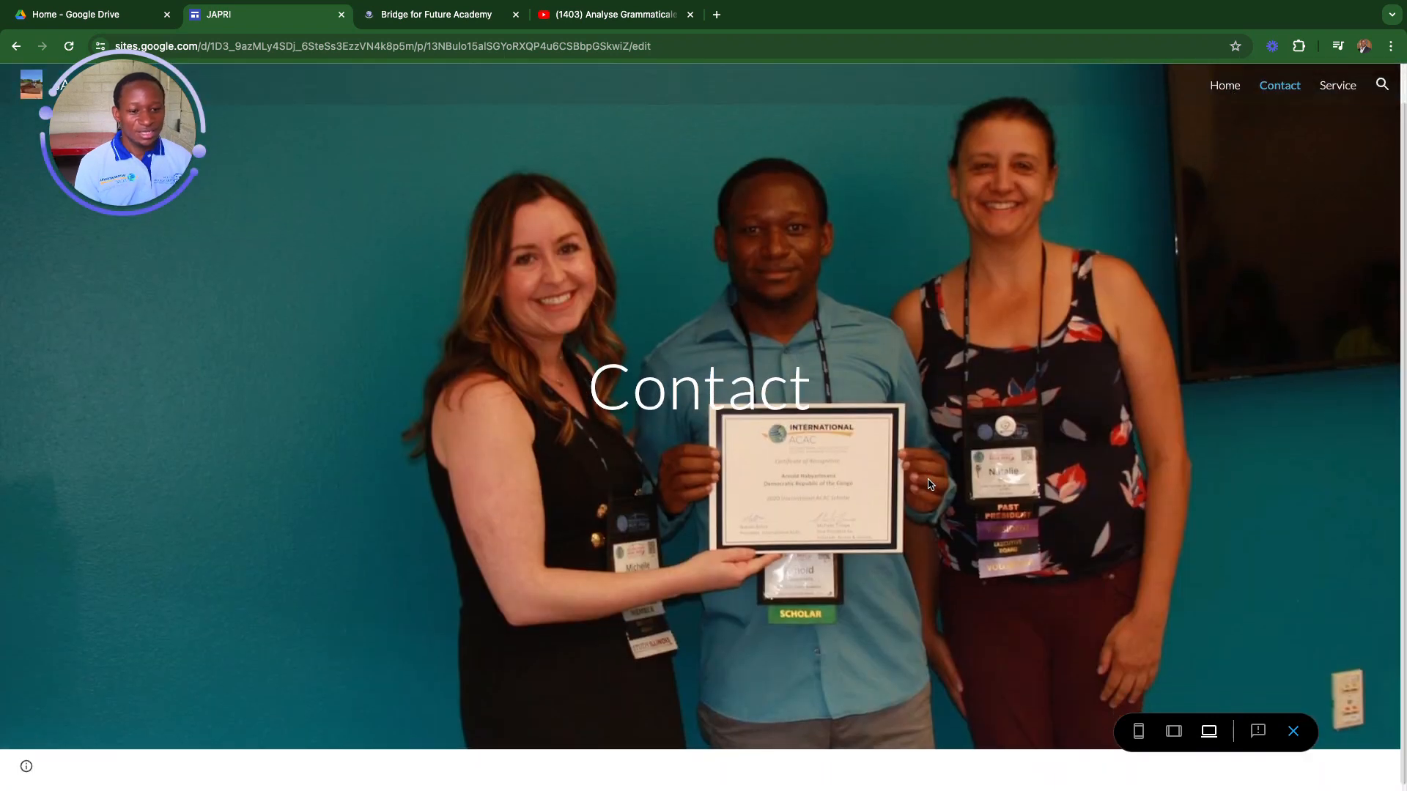
{"action": "left_click", "coordinate": [1222, 86]}
{"action": "scroll", "coordinate": [793, 637], "scroll_direction": "down", "scroll_amount": 5}
{"action": "scroll", "coordinate": [794, 637], "scroll_direction": "down", "scroll_amount": 3}
{"action": "scroll", "coordinate": [794, 636], "scroll_direction": "up", "scroll_amount": 8}
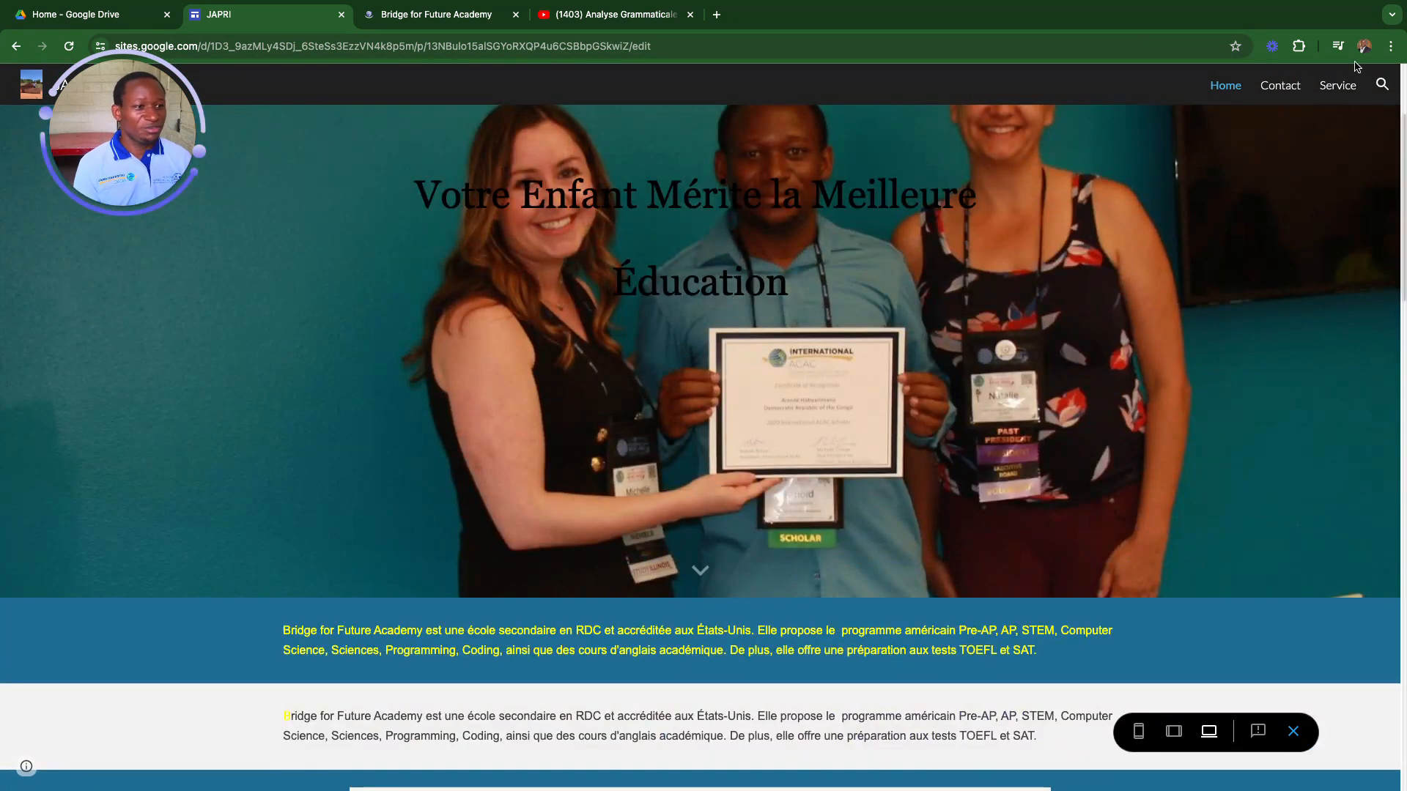
{"action": "left_click_drag", "start_coordinate": [91, 114], "coordinate": [60, 453]}
{"action": "scroll", "coordinate": [1275, 219], "scroll_direction": "down", "scroll_amount": 5}
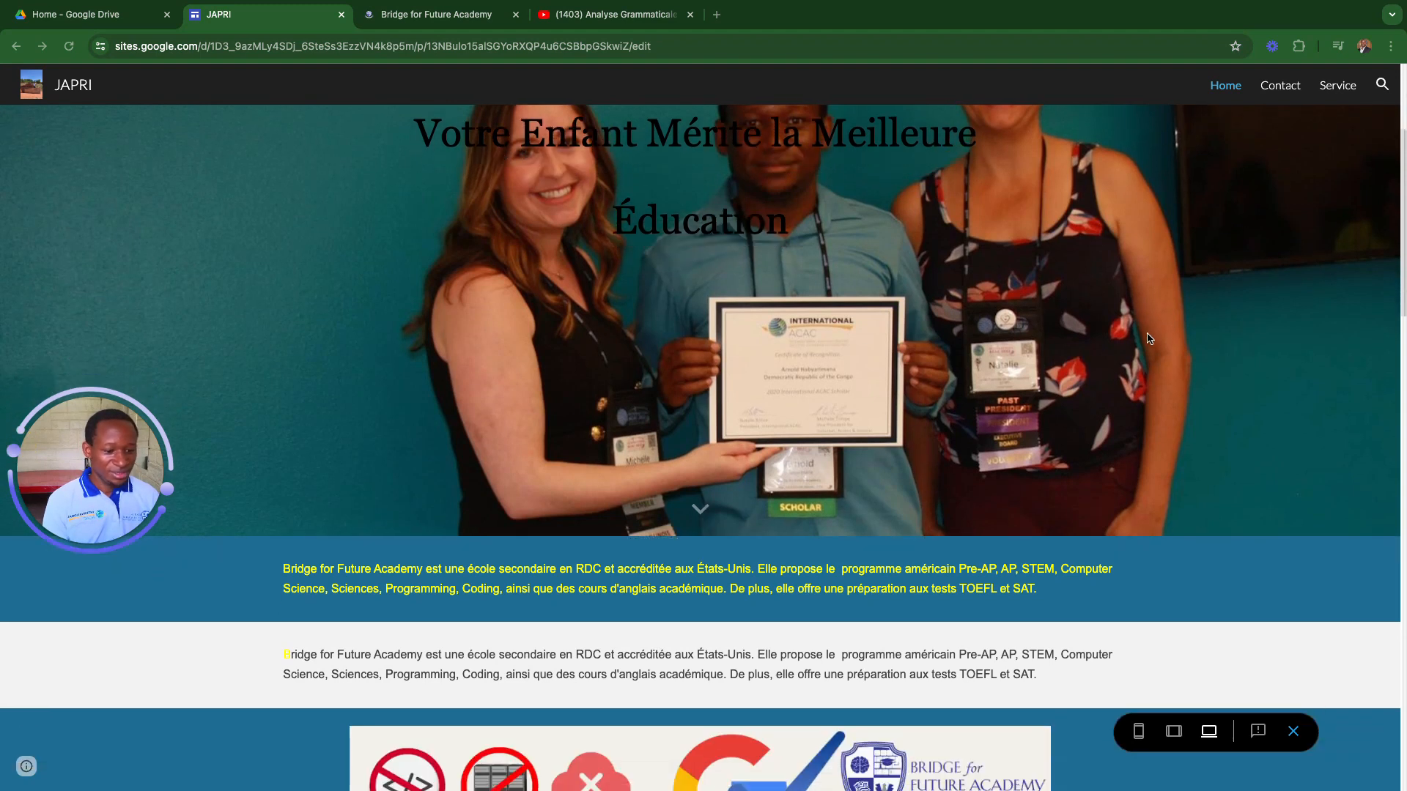
{"action": "left_click", "coordinate": [1293, 733]}
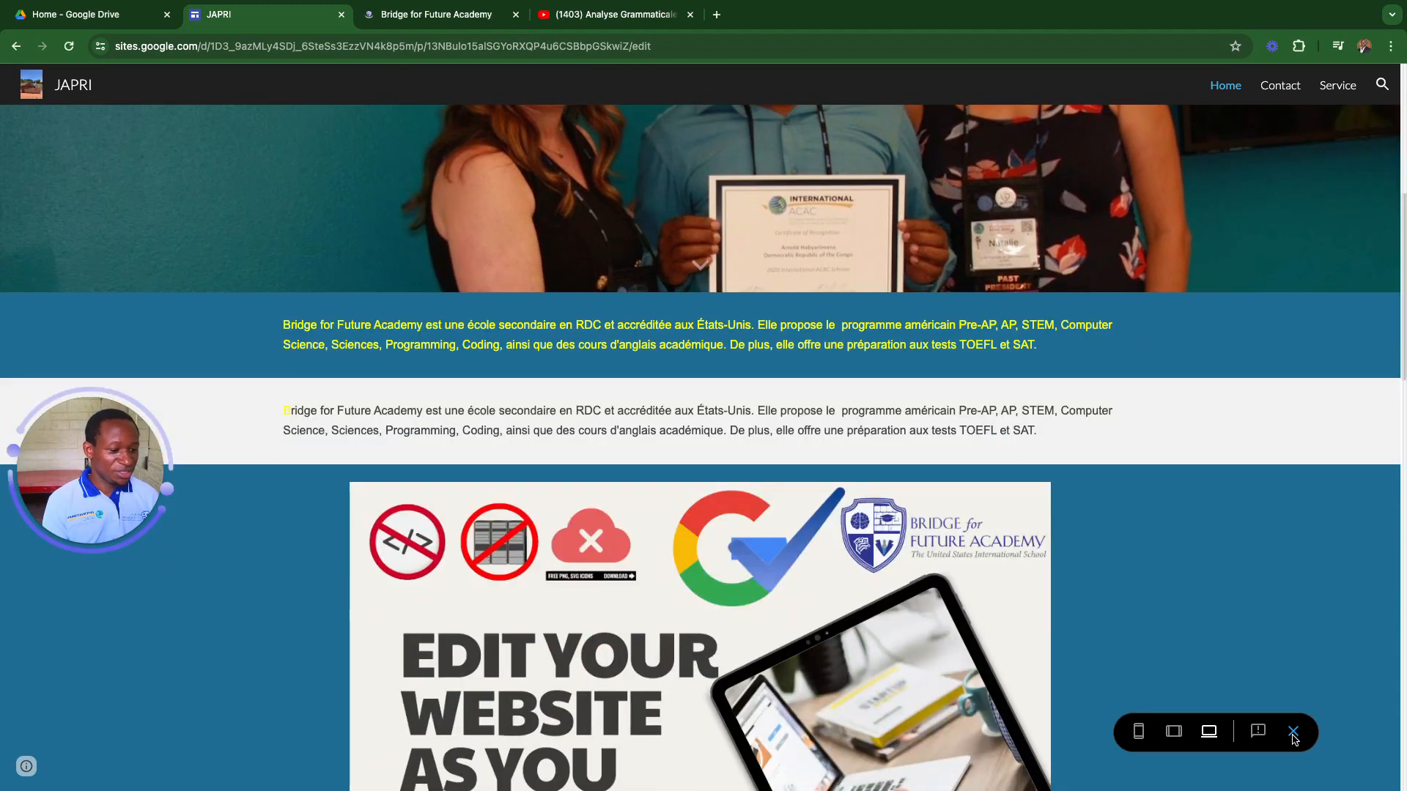
{"action": "left_click", "coordinate": [1294, 732]}
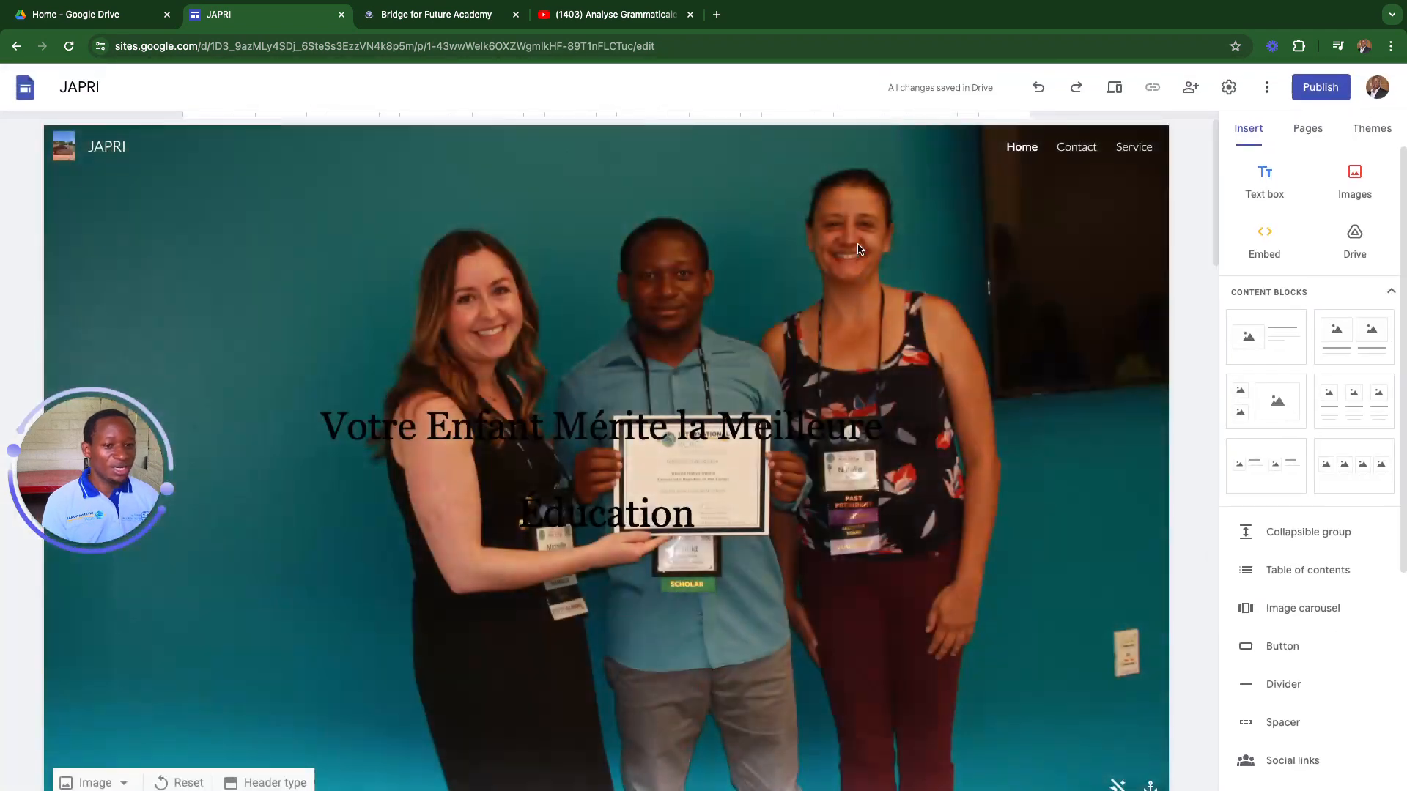
- On the Contact page, add a text box below the header containing the contact phone number followed by three line breaks
{"action": "left_click", "coordinate": [1076, 147]}
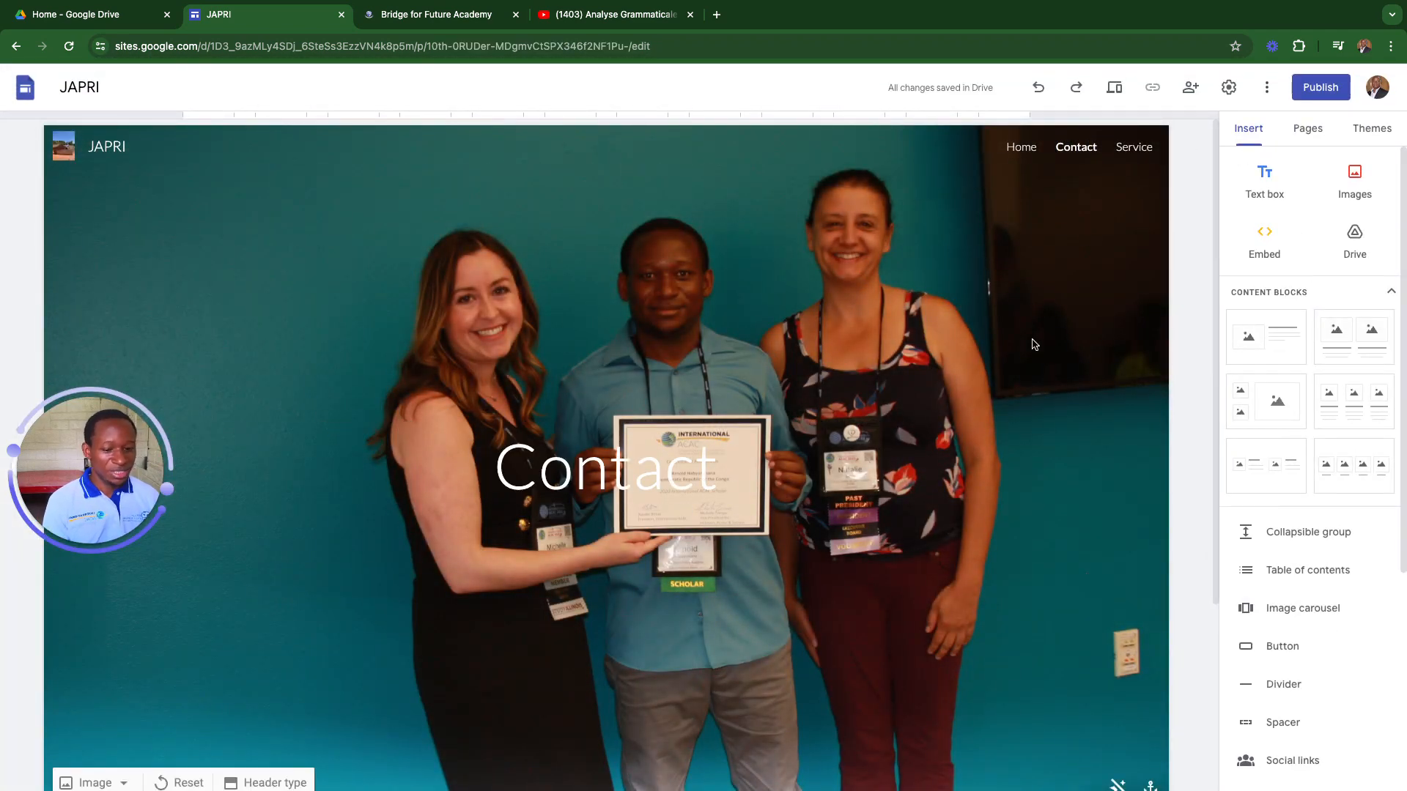
{"action": "scroll", "coordinate": [766, 692], "scroll_direction": "down", "scroll_amount": 3}
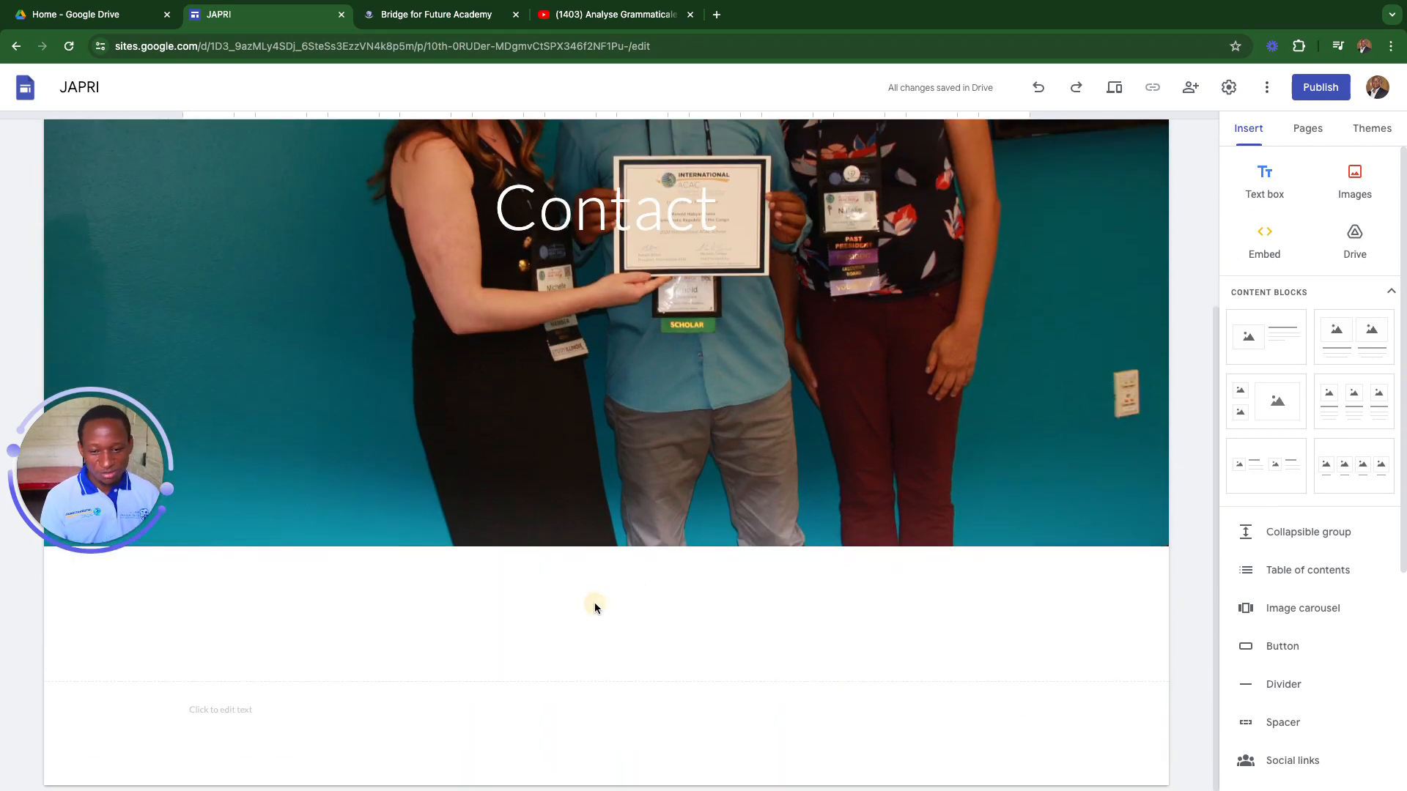
{"action": "left_click", "coordinate": [885, 603]}
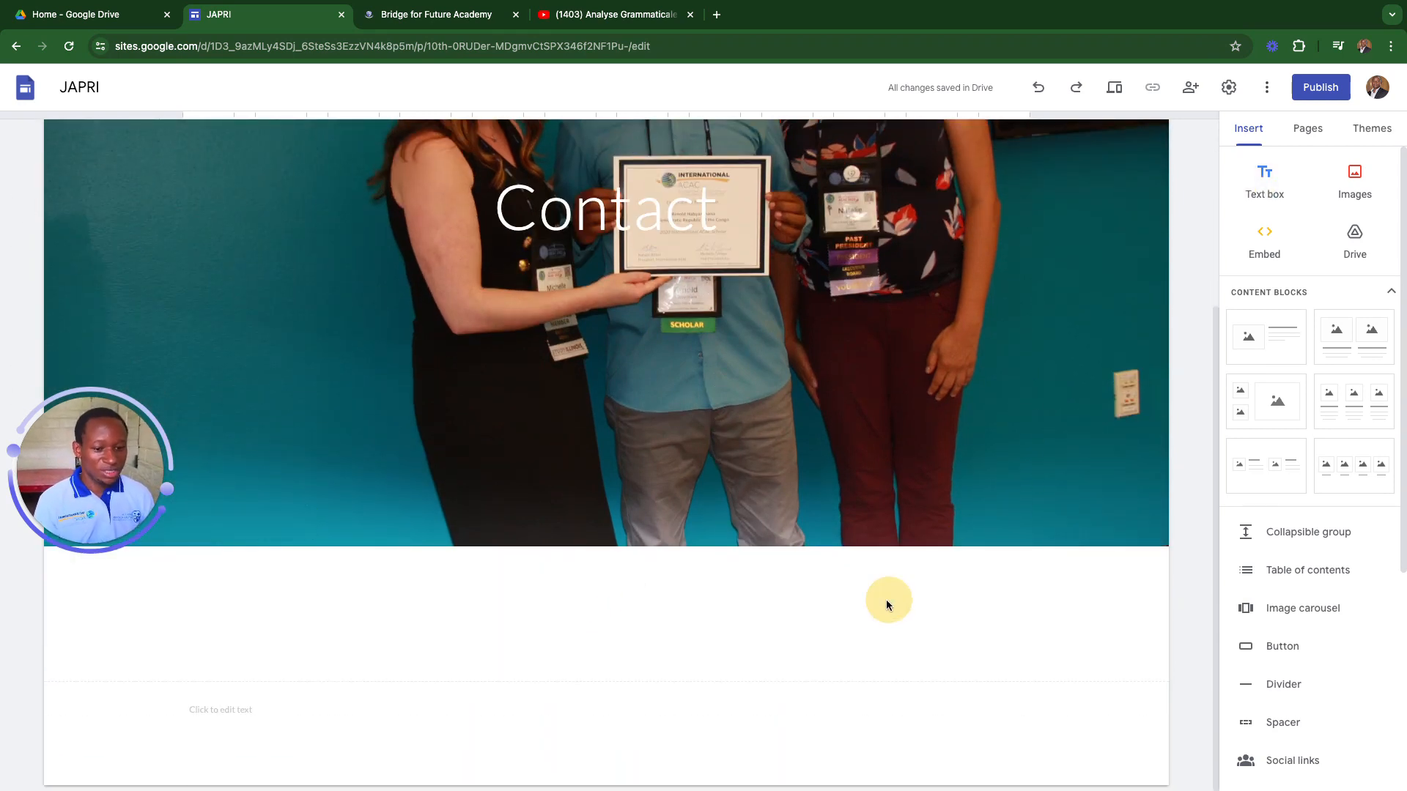
{"action": "left_click", "coordinate": [1265, 180]}
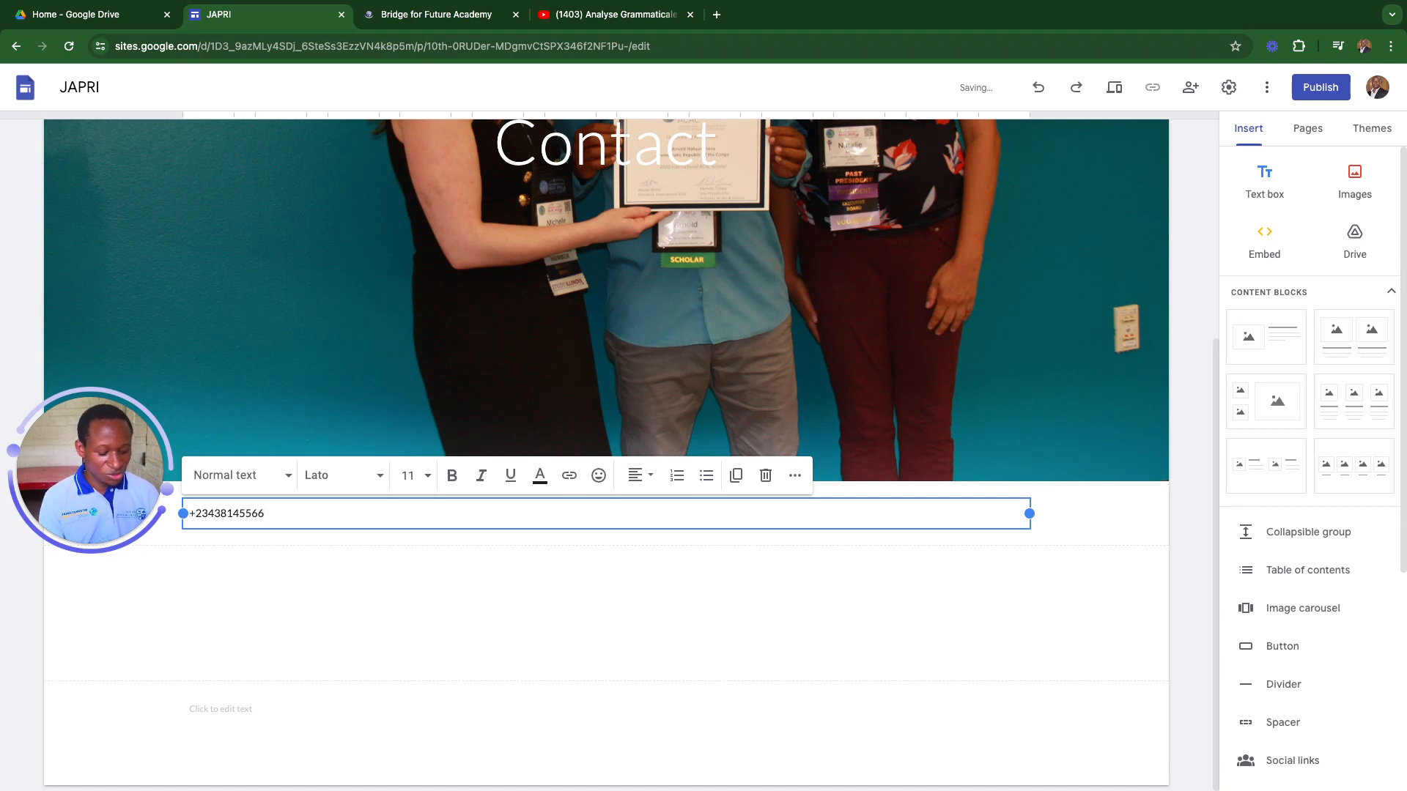
{"action": "key", "text": "Return"}
{"action": "key", "text": "Return"}
{"action": "key", "text": "Return"}
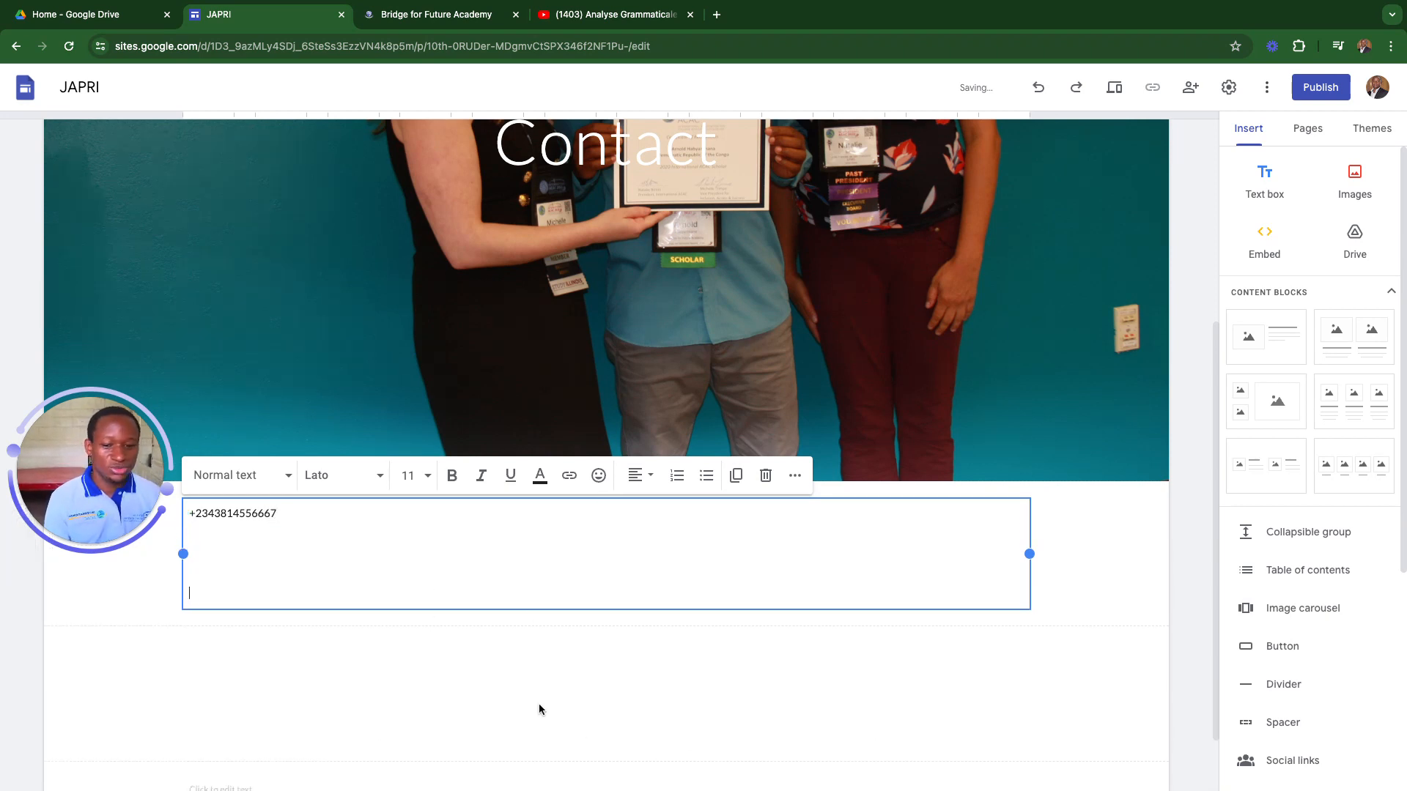
{"action": "left_click", "coordinate": [1046, 380]}
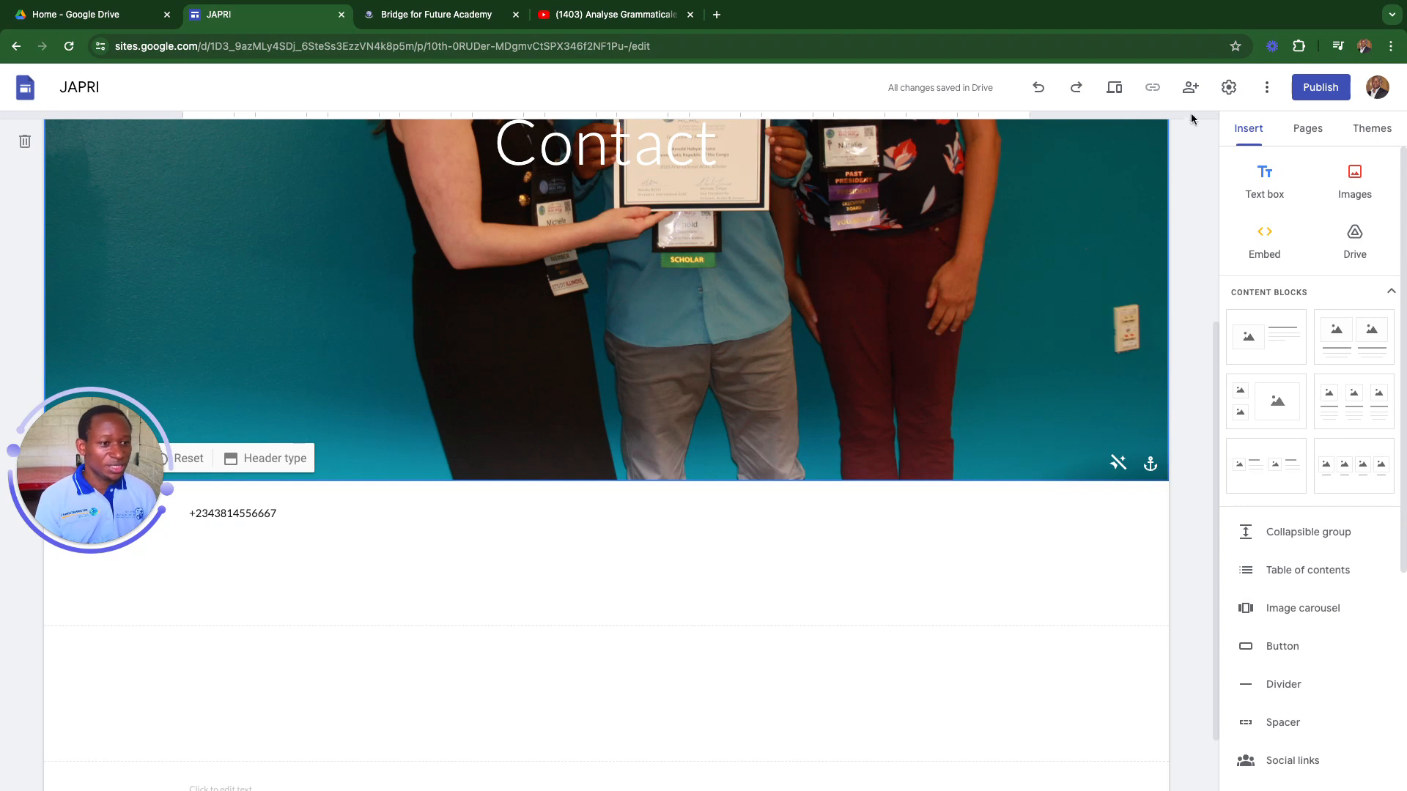
{"action": "left_click", "coordinate": [731, 532]}
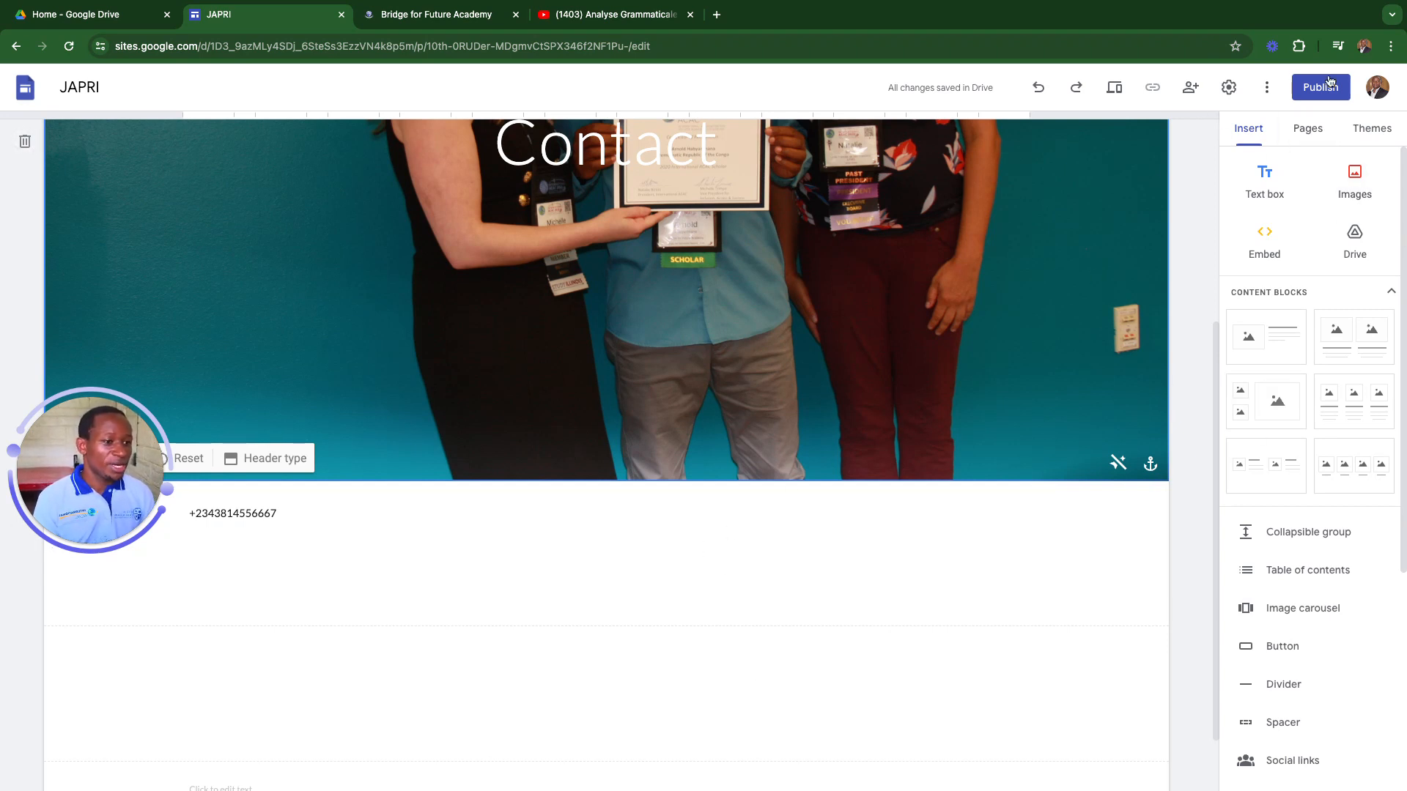
- Reorder the site's pages so that Service comes directly before Contact
{"action": "left_click", "coordinate": [1310, 131]}
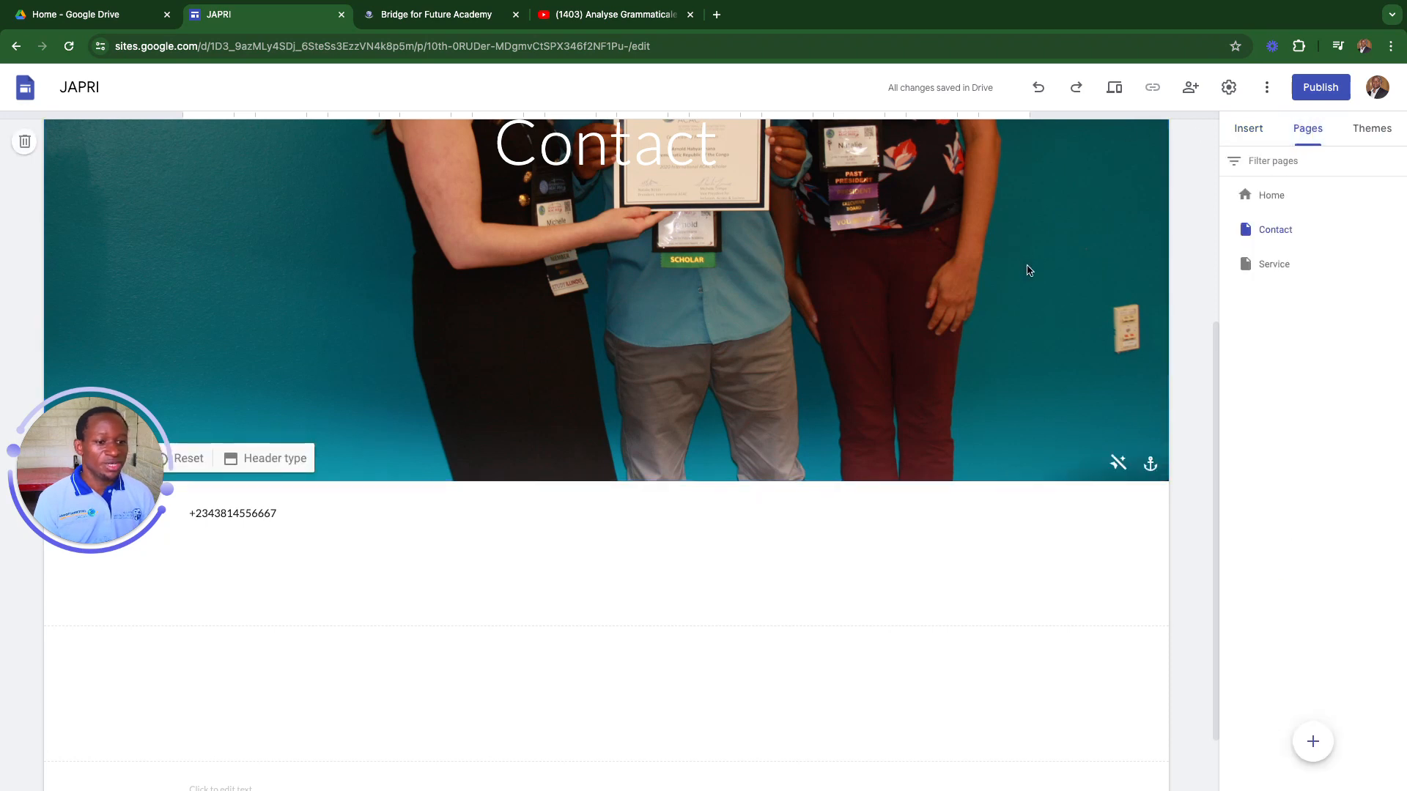
{"action": "scroll", "coordinate": [1019, 271], "scroll_direction": "up", "scroll_amount": 5}
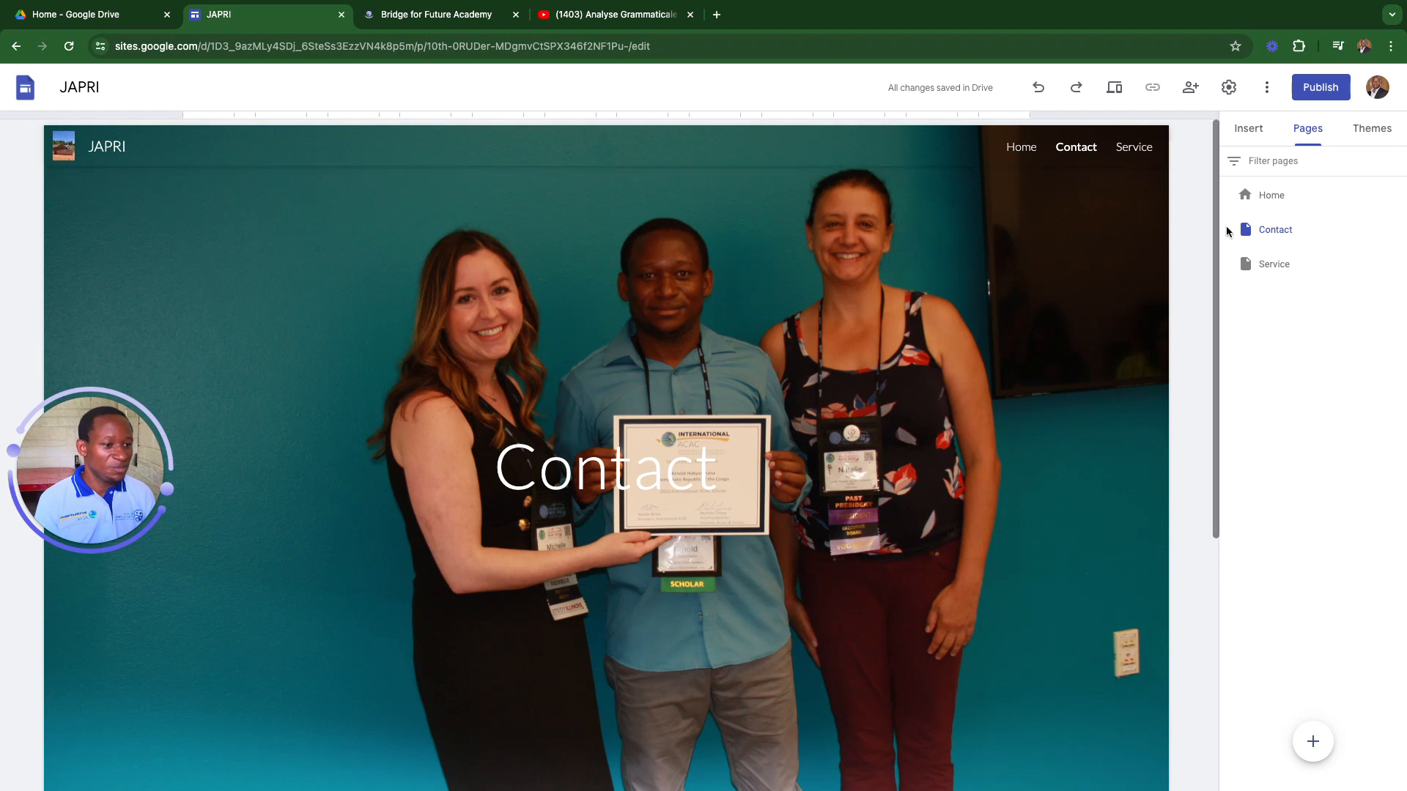
{"action": "left_click_drag", "start_coordinate": [1256, 267], "coordinate": [1250, 214]}
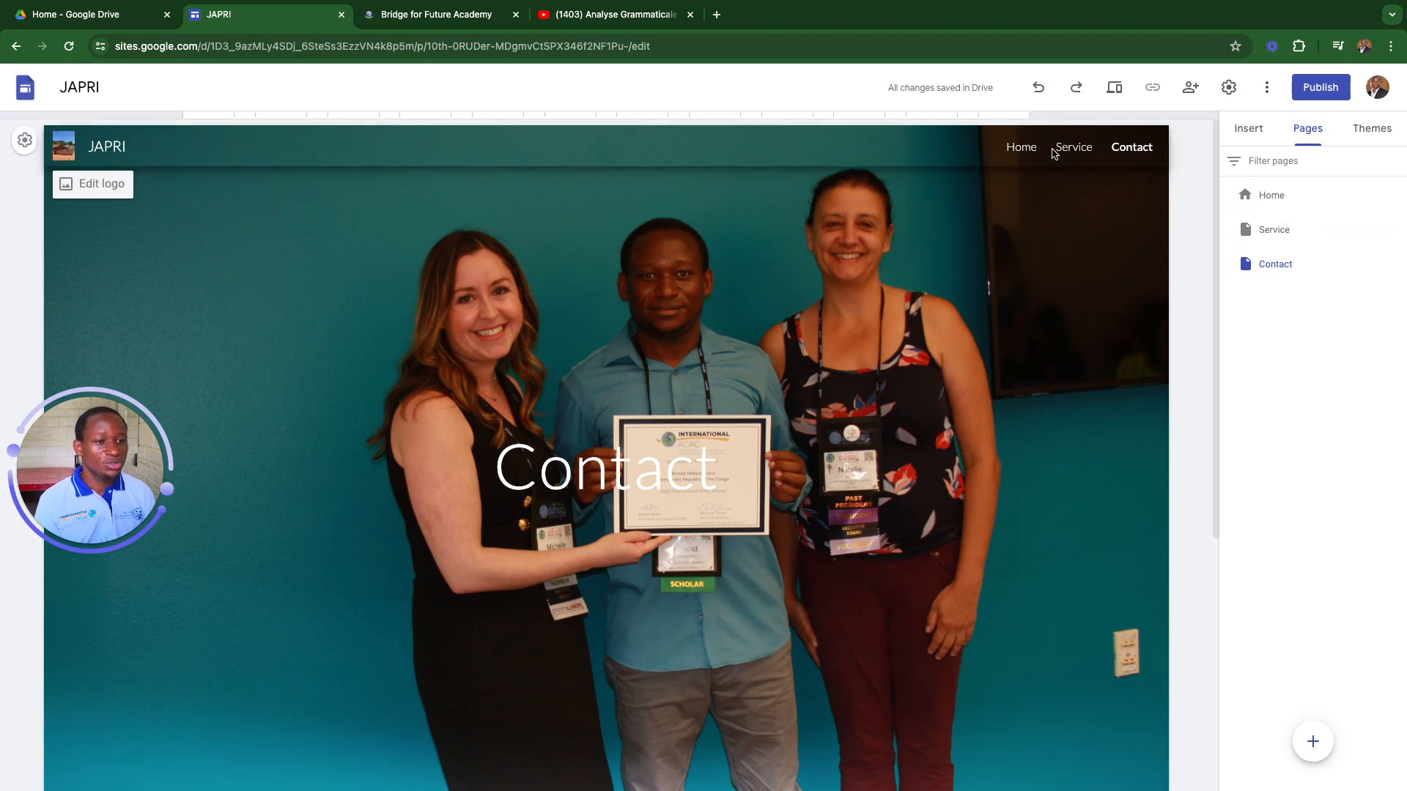
- Rename the Home page as "Acuielle" in its page properties
{"action": "mouse_move", "coordinate": [1282, 198]}
{"action": "left_click", "coordinate": [1393, 195]}
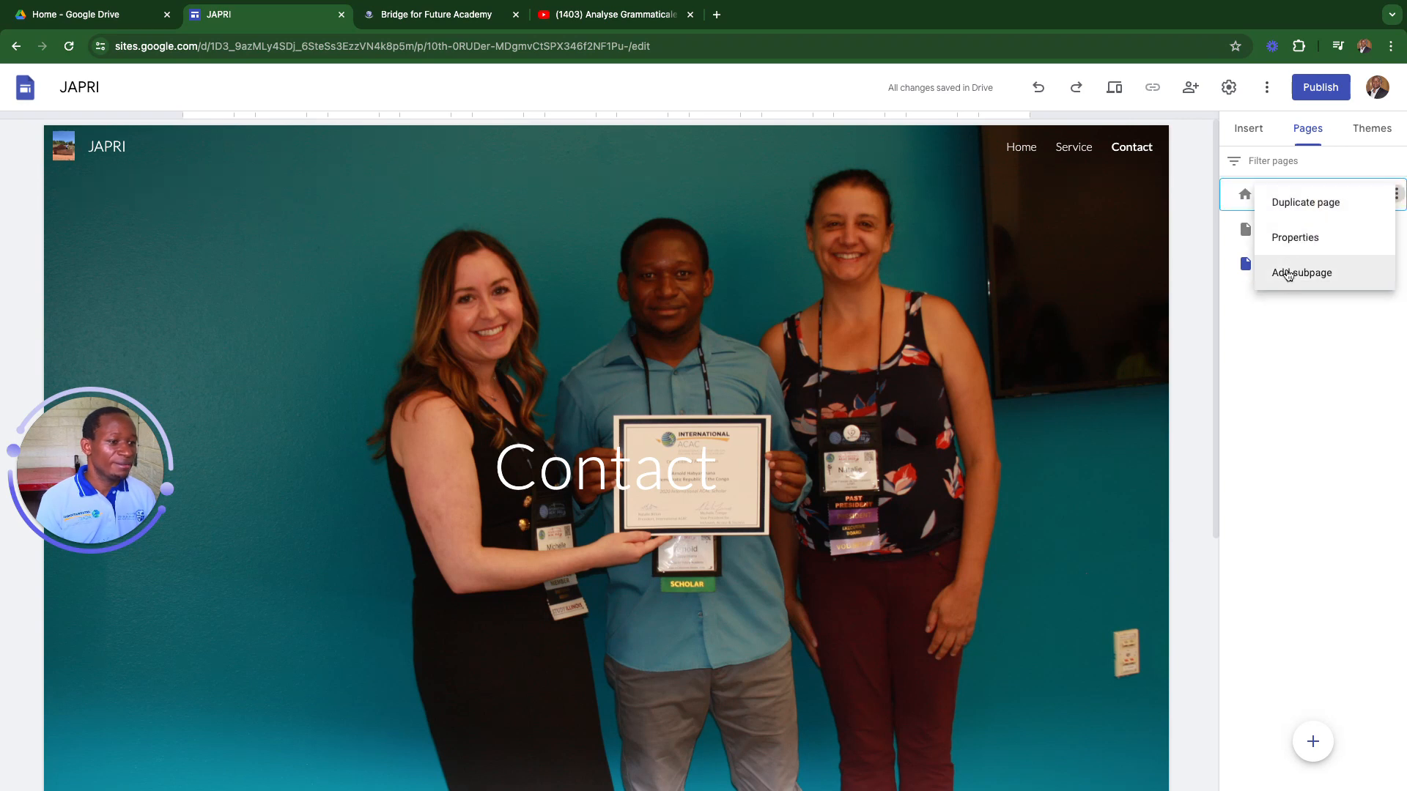
{"action": "left_click", "coordinate": [1294, 237]}
{"action": "left_click", "coordinate": [1070, 265]}
{"action": "key", "text": "BackSpace"}
{"action": "key", "text": "BackSpace"}
{"action": "key", "text": "BackSpace"}
{"action": "key", "text": "BackSpace"}
{"action": "type", "text": "Acui"}
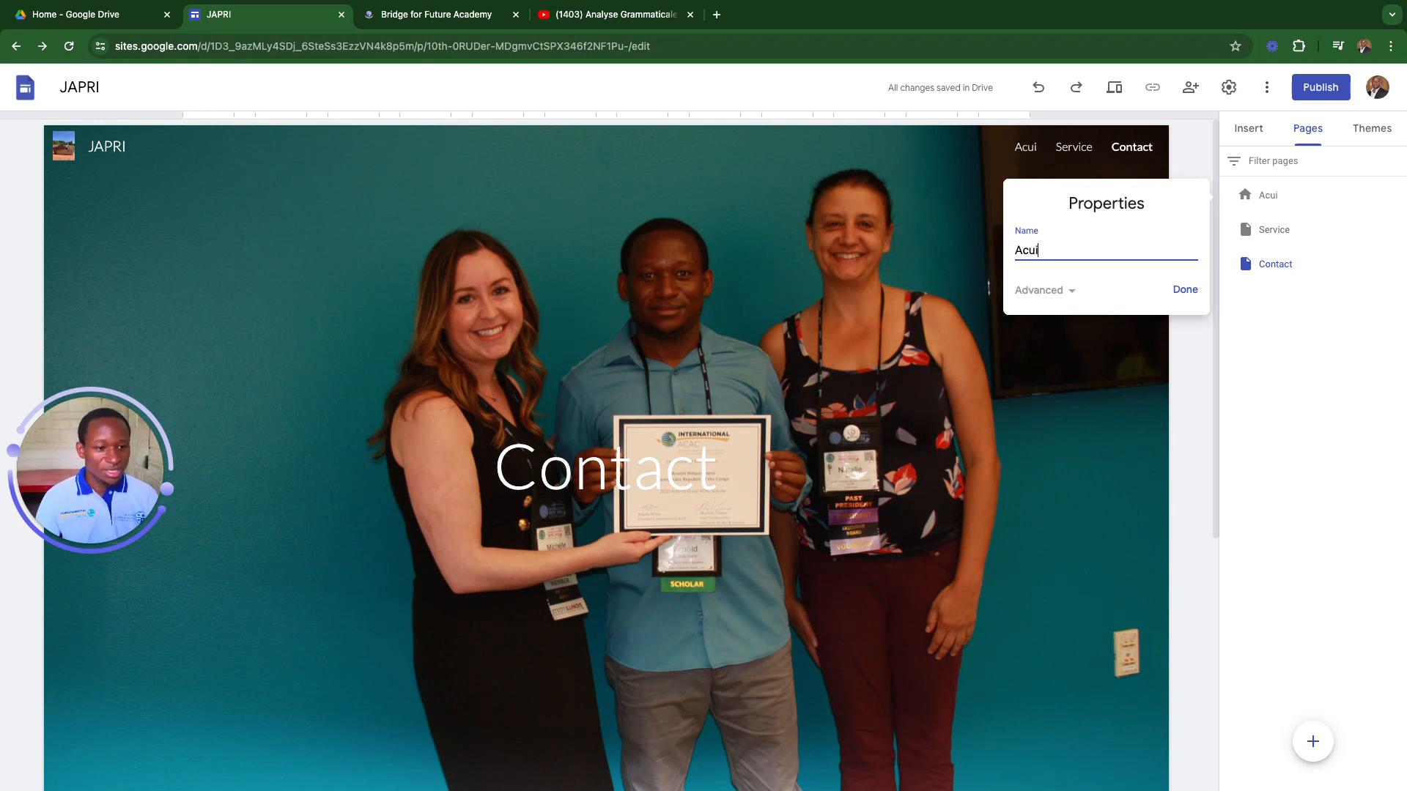
{"action": "type", "text": "elle"}
{"action": "left_click", "coordinate": [1183, 291]}
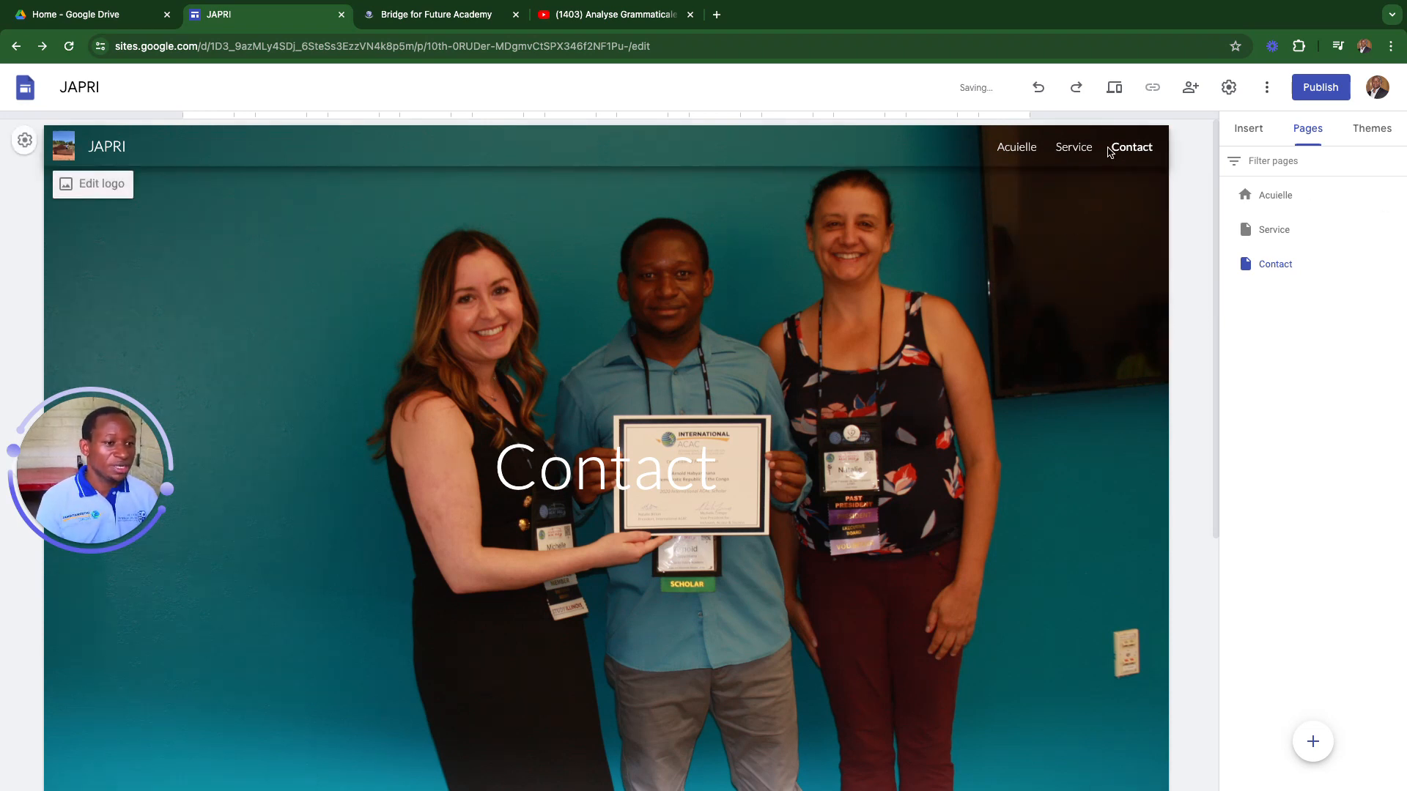
- Preview the site at tablet and phone sizes, checking the Contact page and the home page in the phone layout
{"action": "left_click", "coordinate": [1114, 87]}
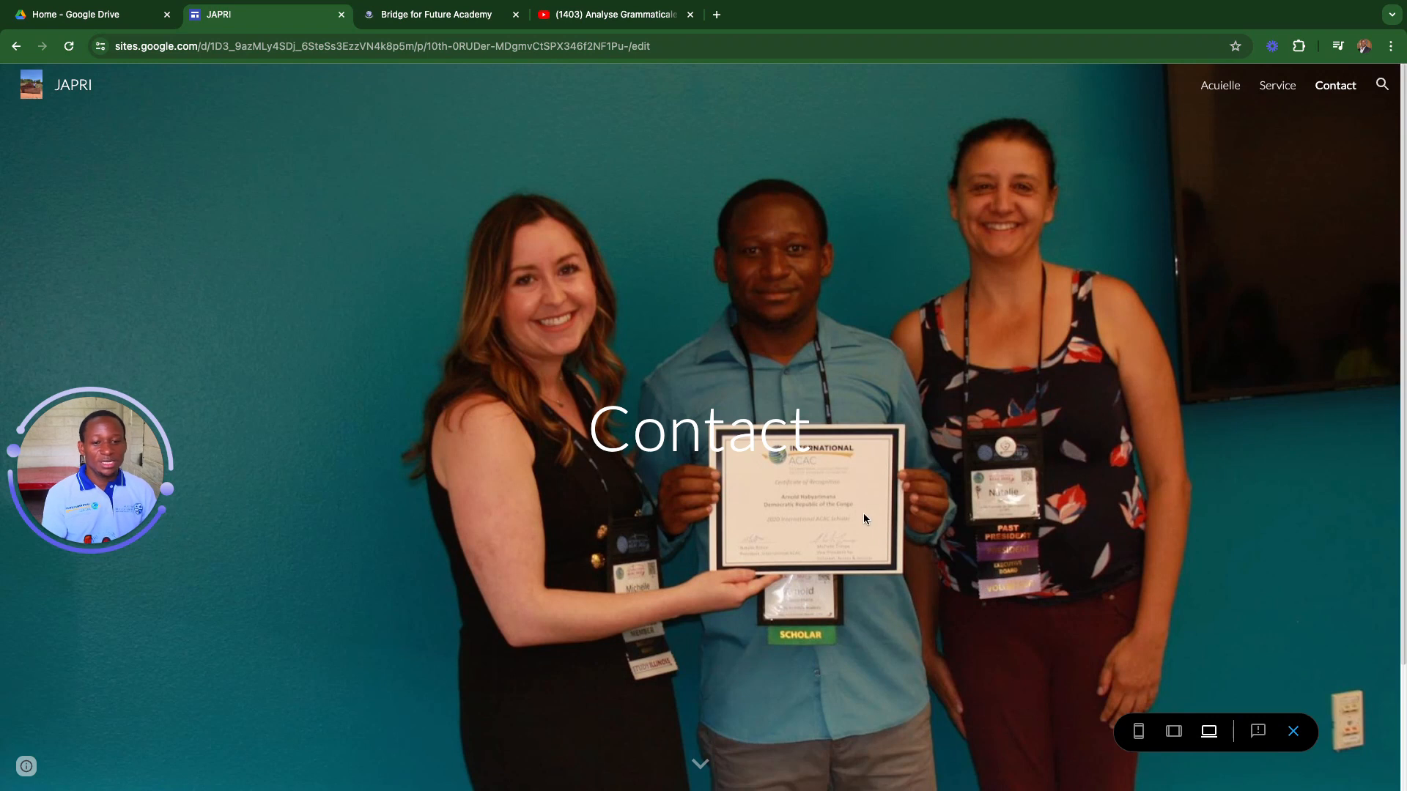
{"action": "left_click", "coordinate": [1175, 733]}
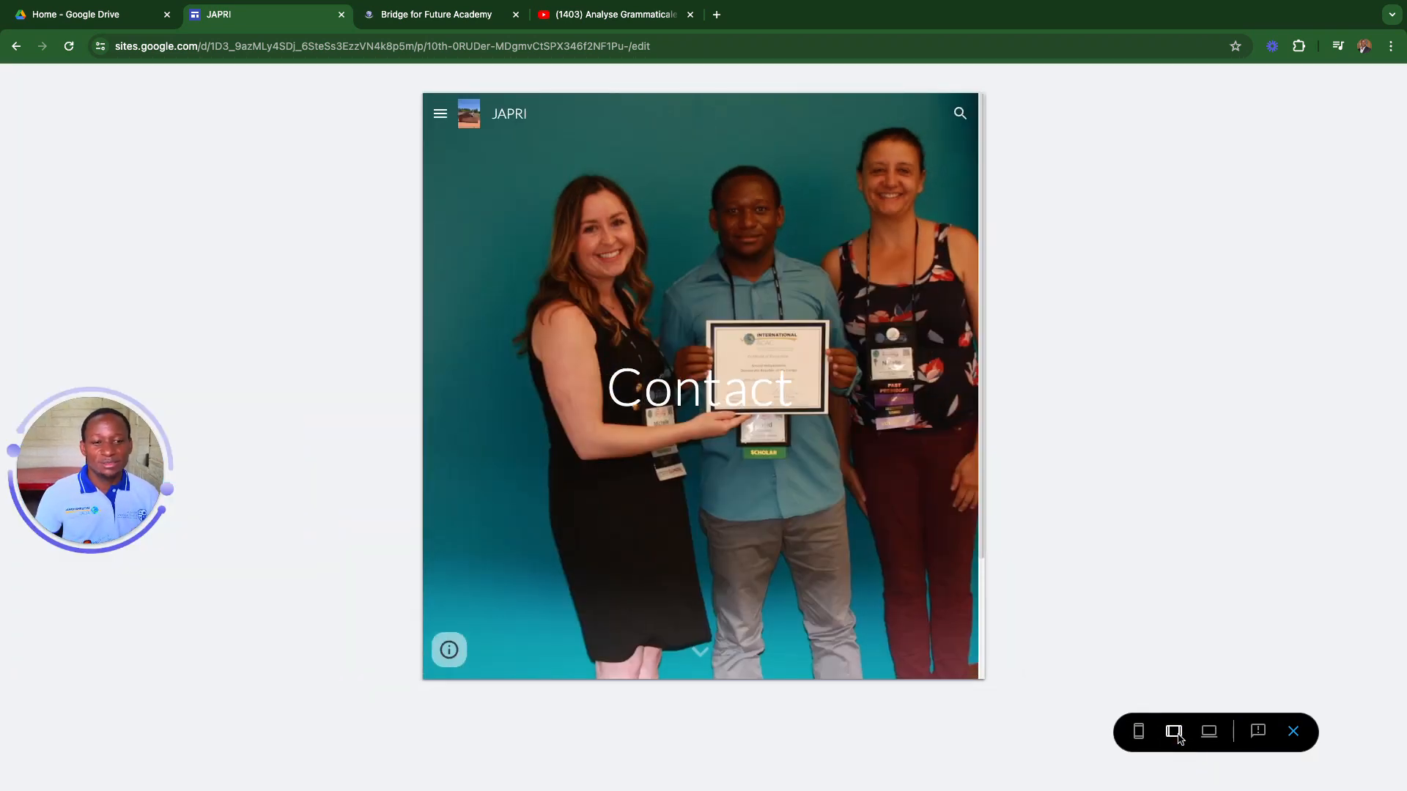
{"action": "left_click", "coordinate": [1138, 731]}
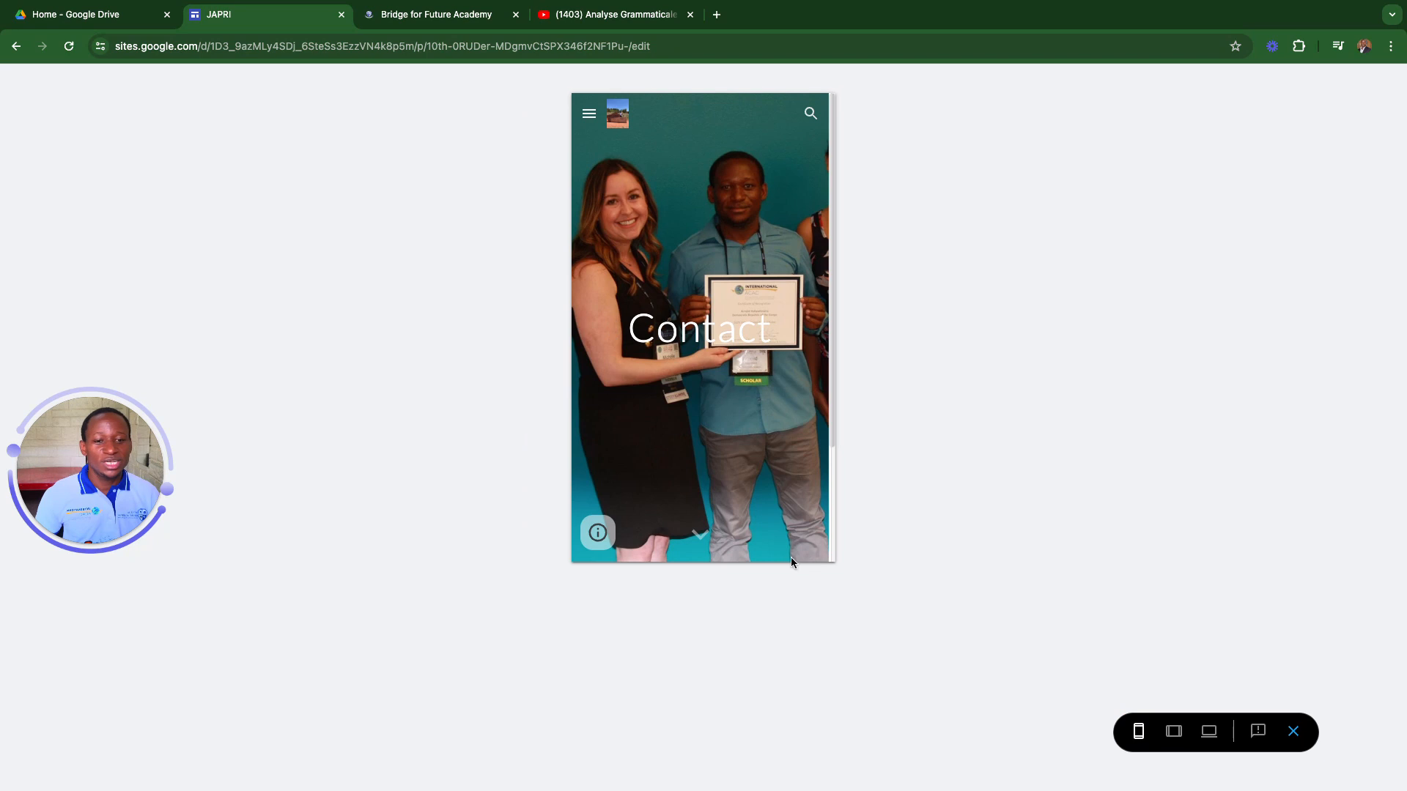
{"action": "scroll", "coordinate": [748, 498], "scroll_direction": "down", "scroll_amount": 3}
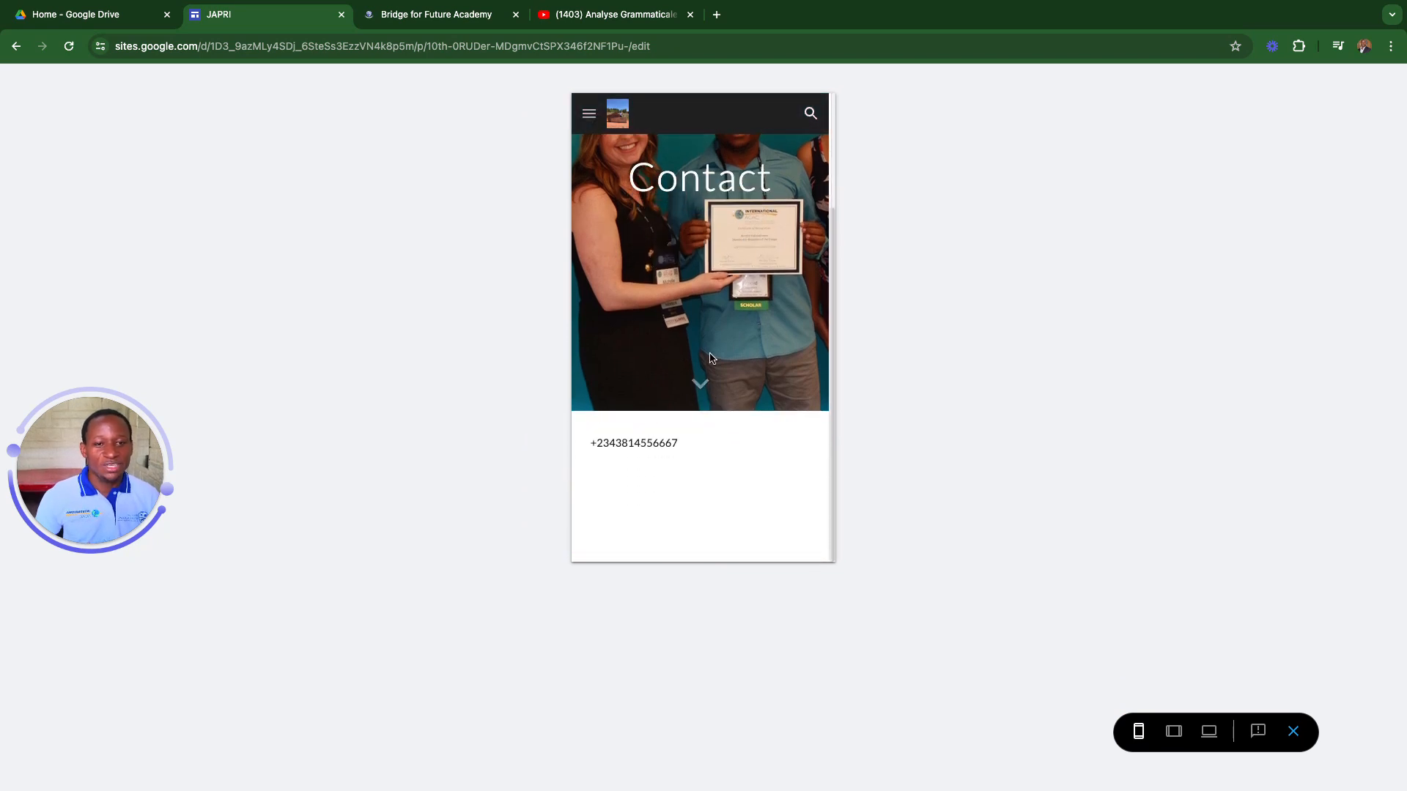
{"action": "left_click", "coordinate": [588, 113]}
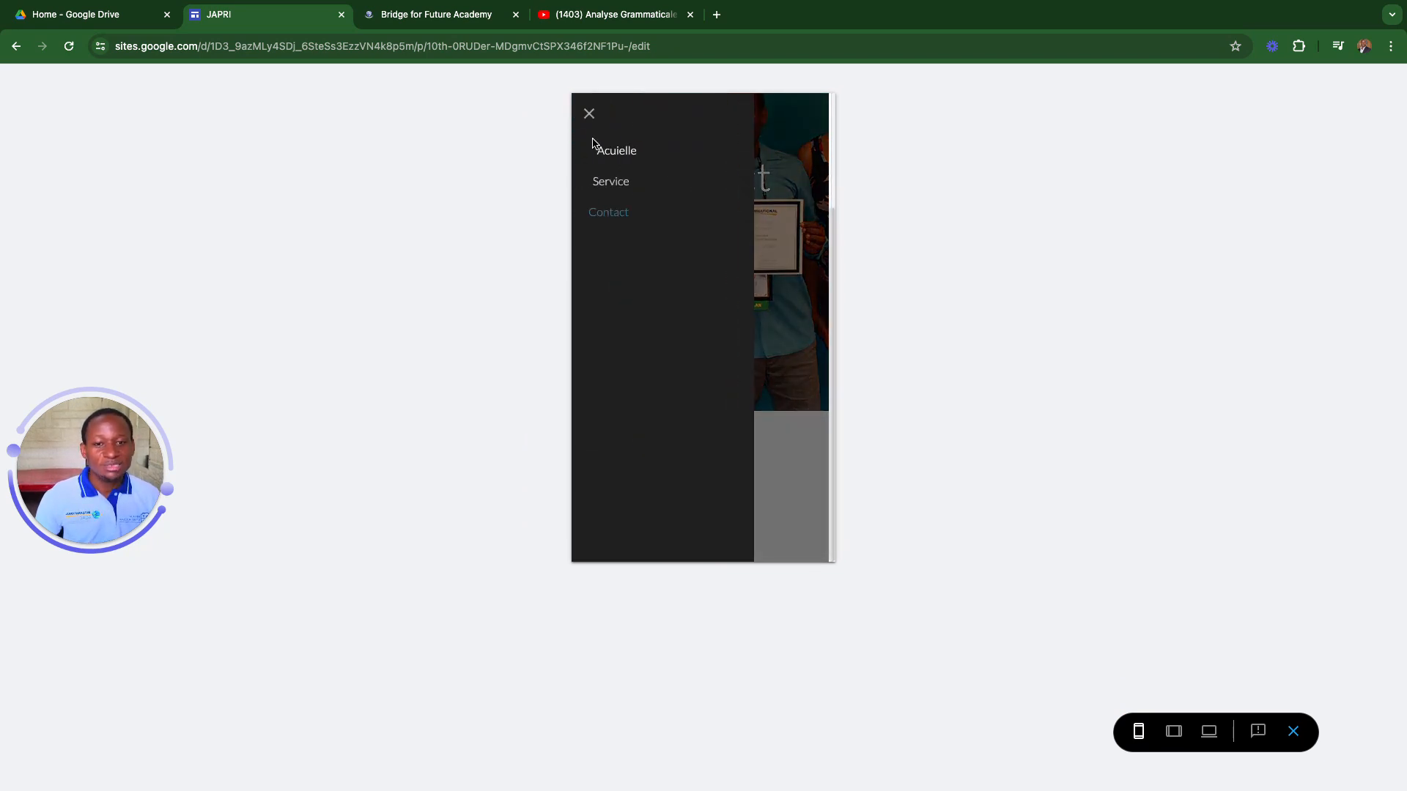
{"action": "left_click", "coordinate": [611, 154]}
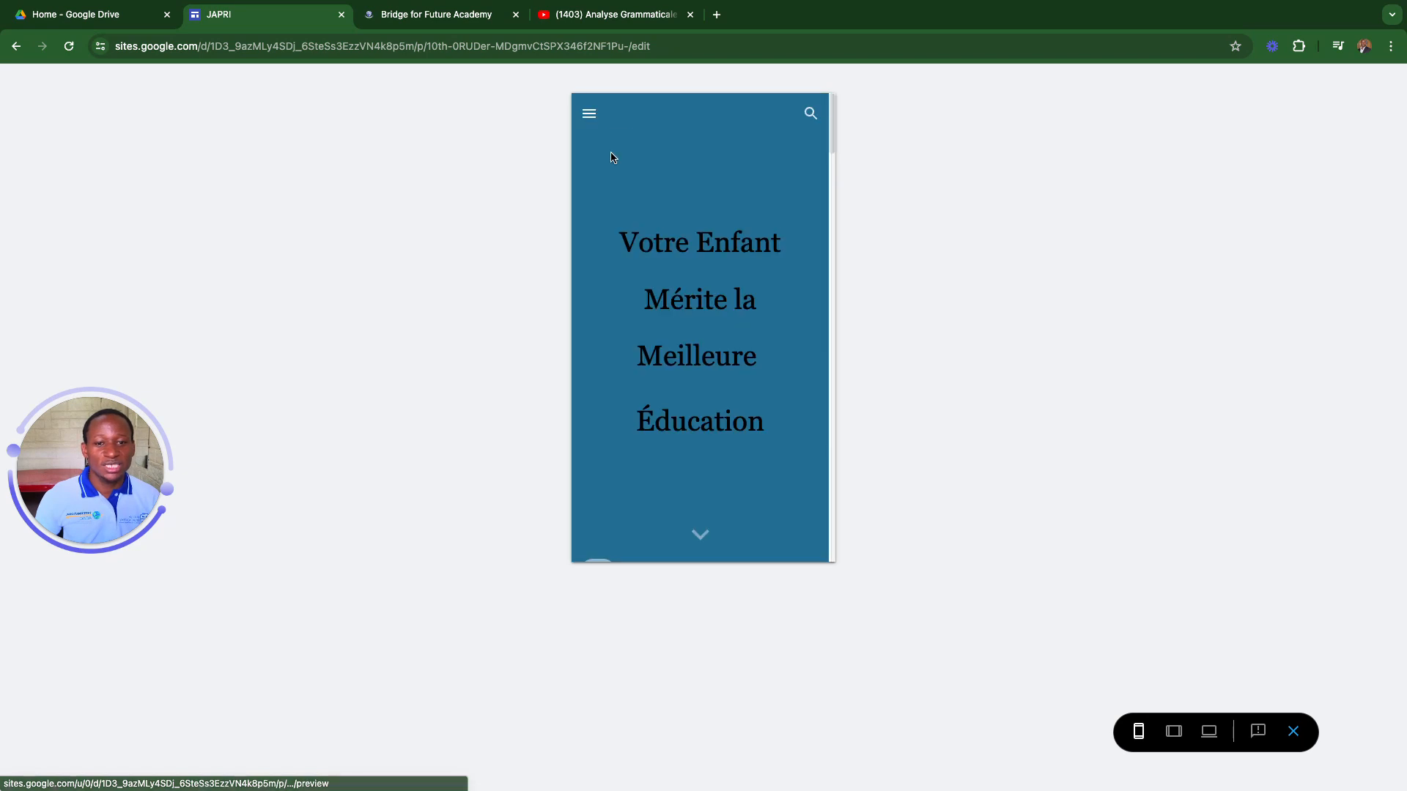
{"action": "scroll", "coordinate": [645, 211], "scroll_direction": "down", "scroll_amount": 4}
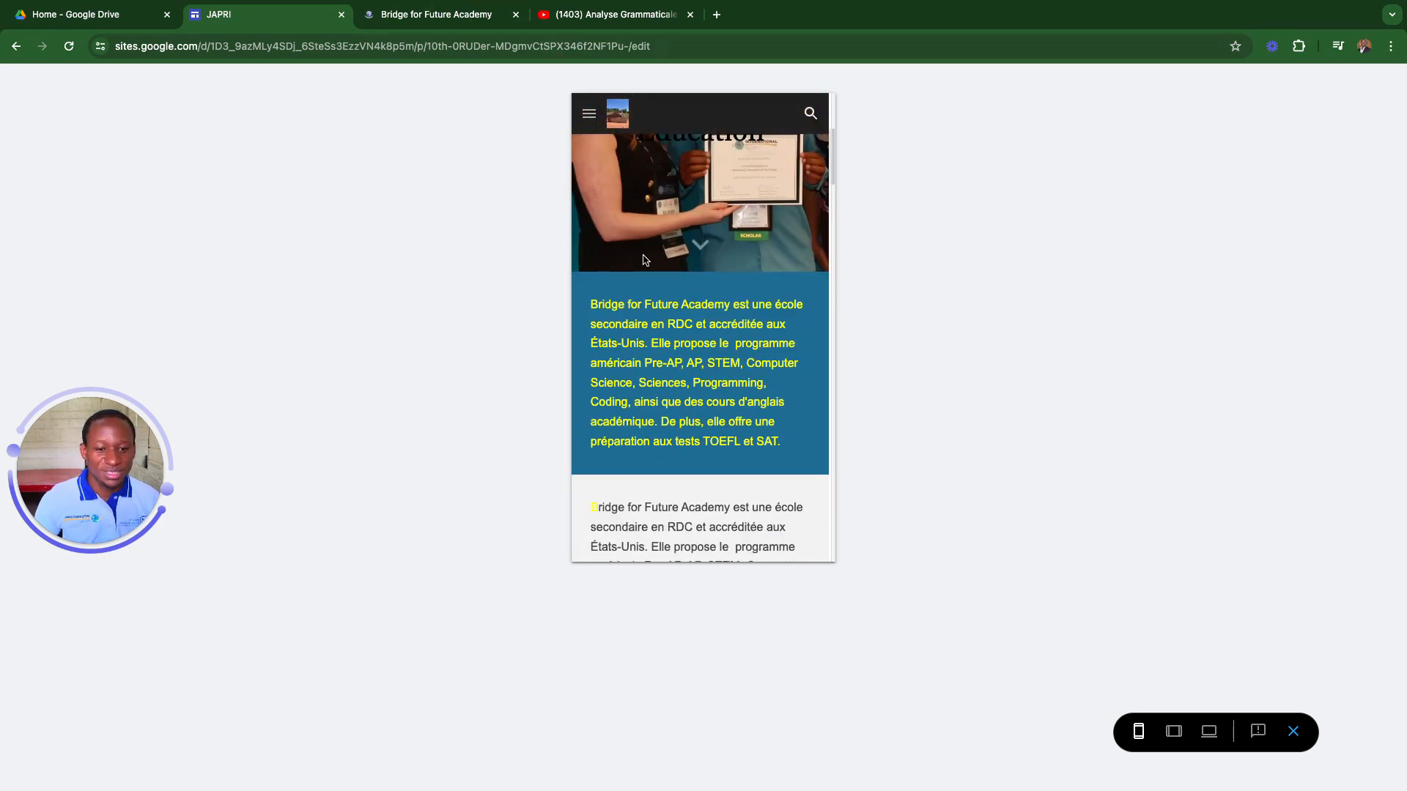
{"action": "scroll", "coordinate": [644, 282], "scroll_direction": "down", "scroll_amount": 3}
{"action": "scroll", "coordinate": [677, 338], "scroll_direction": "down", "scroll_amount": 10}
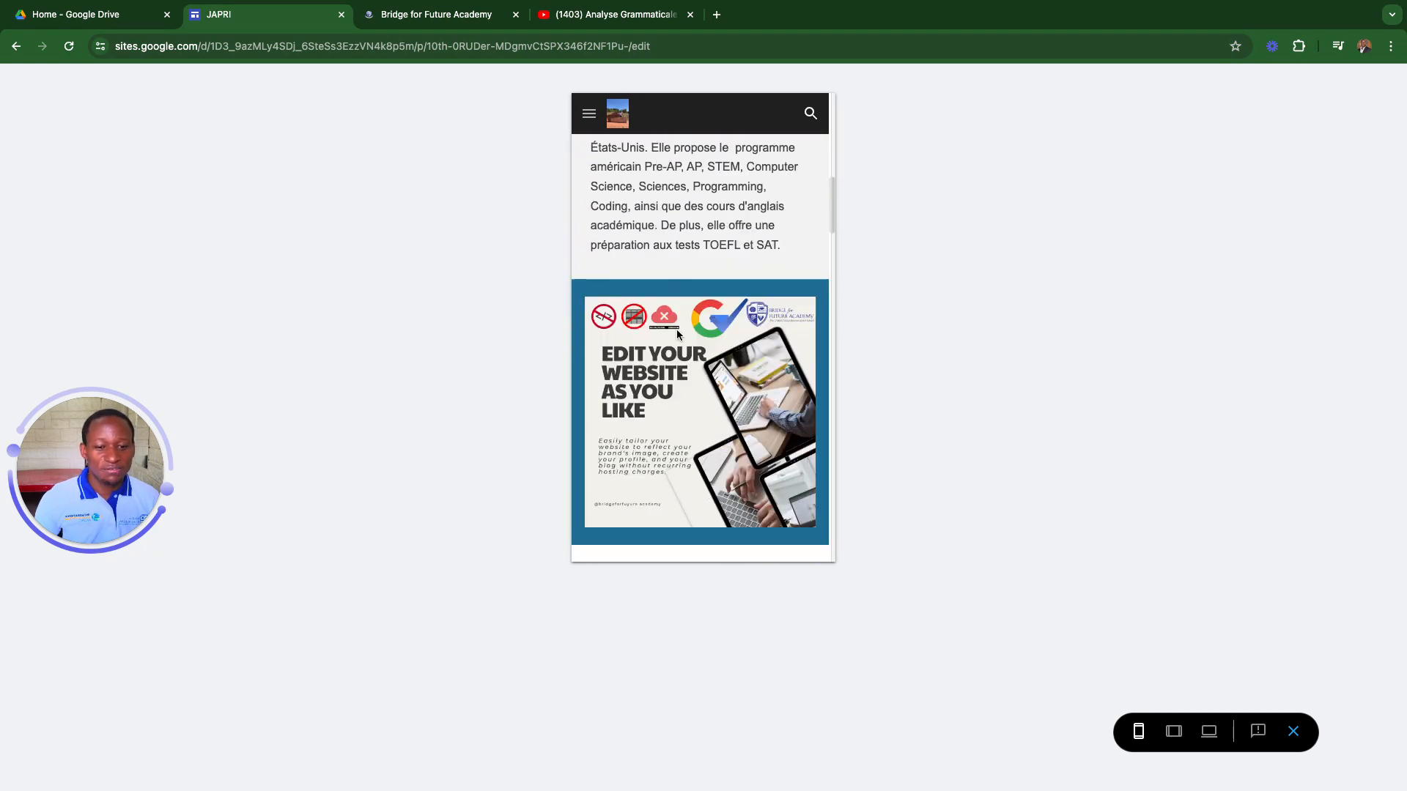
{"action": "scroll", "coordinate": [674, 334], "scroll_direction": "up", "scroll_amount": 5}
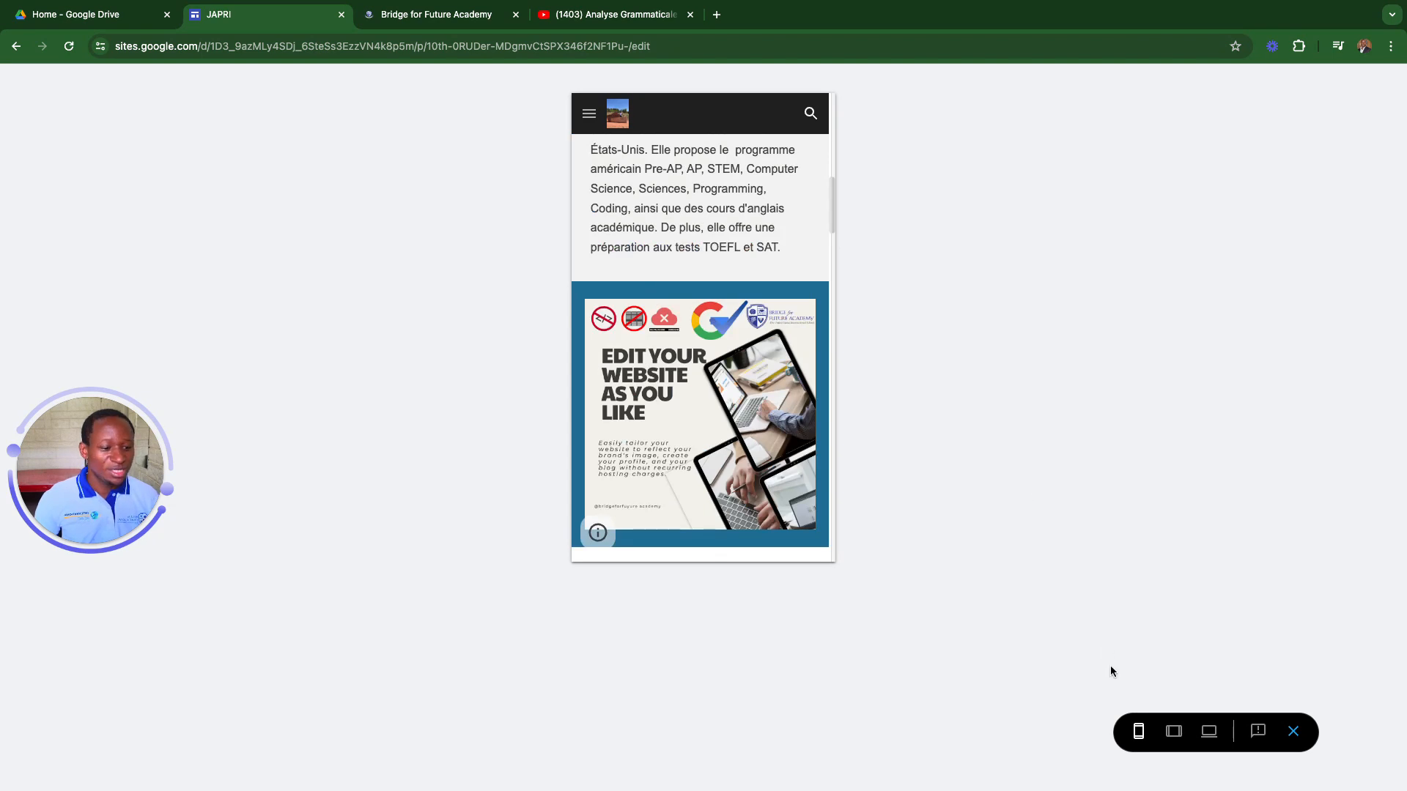
- Check the home page at tablet and large-screen preview sizes, and close the preview
{"action": "left_click", "coordinate": [1173, 731]}
{"action": "scroll", "coordinate": [706, 356], "scroll_direction": "up", "scroll_amount": 10}
{"action": "scroll", "coordinate": [706, 356], "scroll_direction": "down", "scroll_amount": 10}
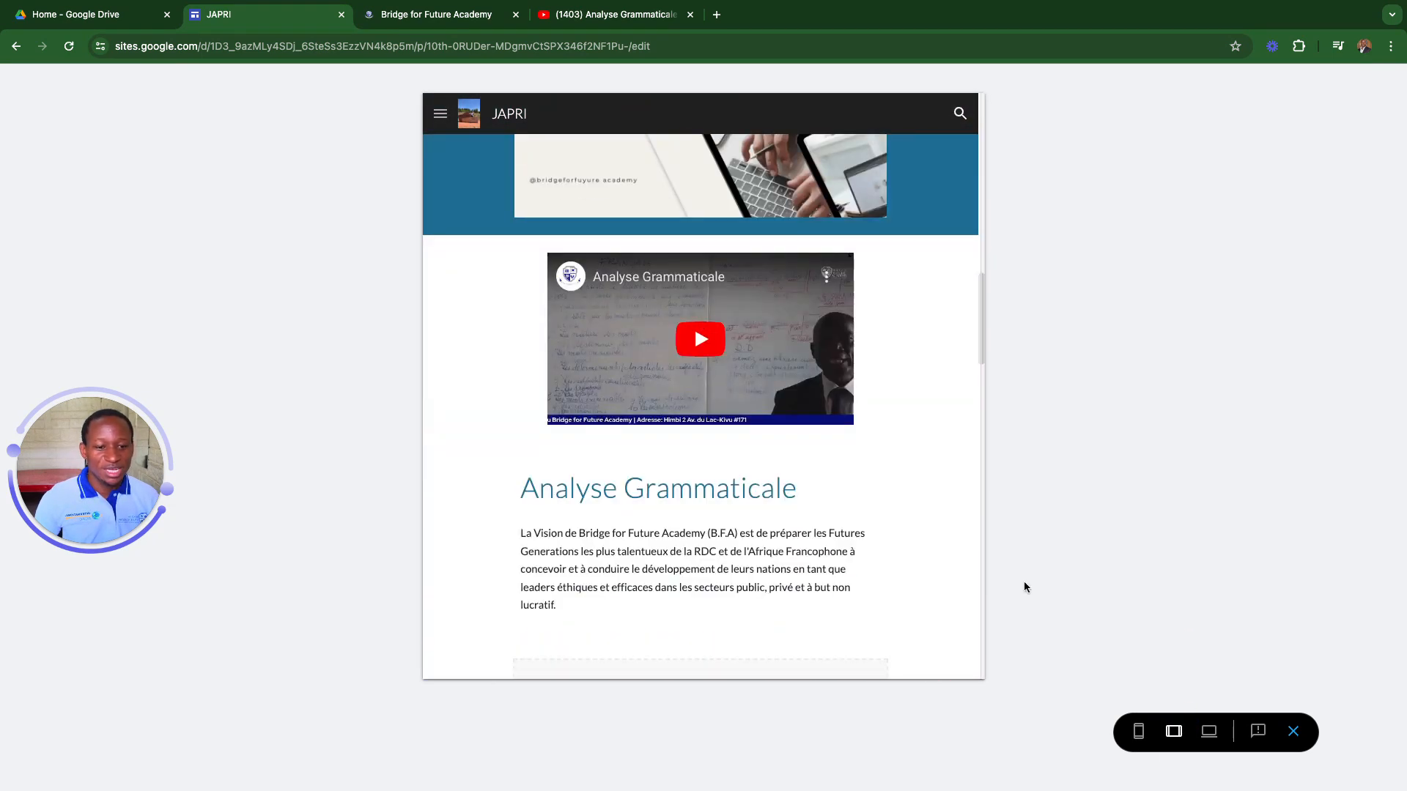
{"action": "left_click", "coordinate": [1208, 731]}
{"action": "scroll", "coordinate": [882, 477], "scroll_direction": "down", "scroll_amount": 15}
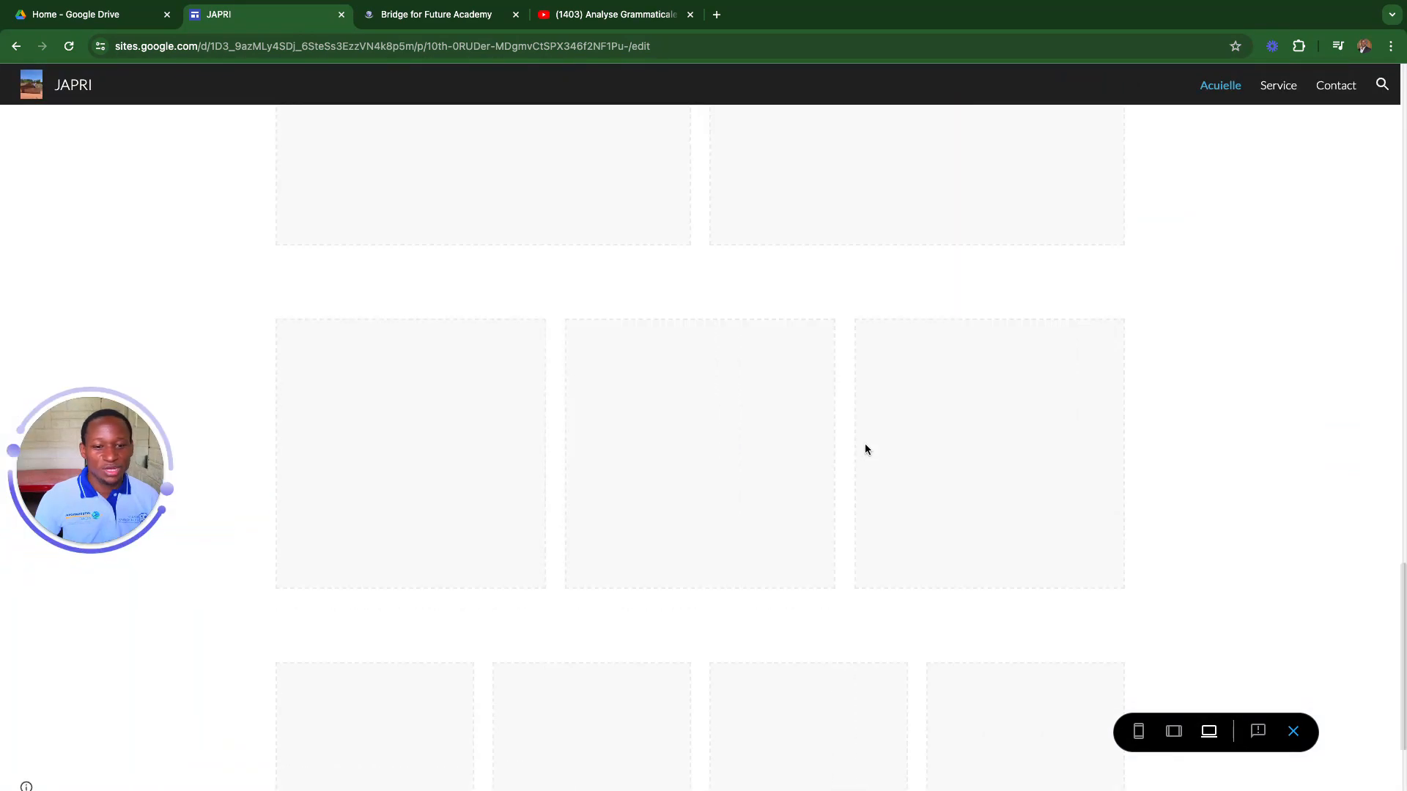
{"action": "scroll", "coordinate": [859, 439], "scroll_direction": "up", "scroll_amount": 16}
{"action": "scroll", "coordinate": [854, 447], "scroll_direction": "up", "scroll_amount": 5}
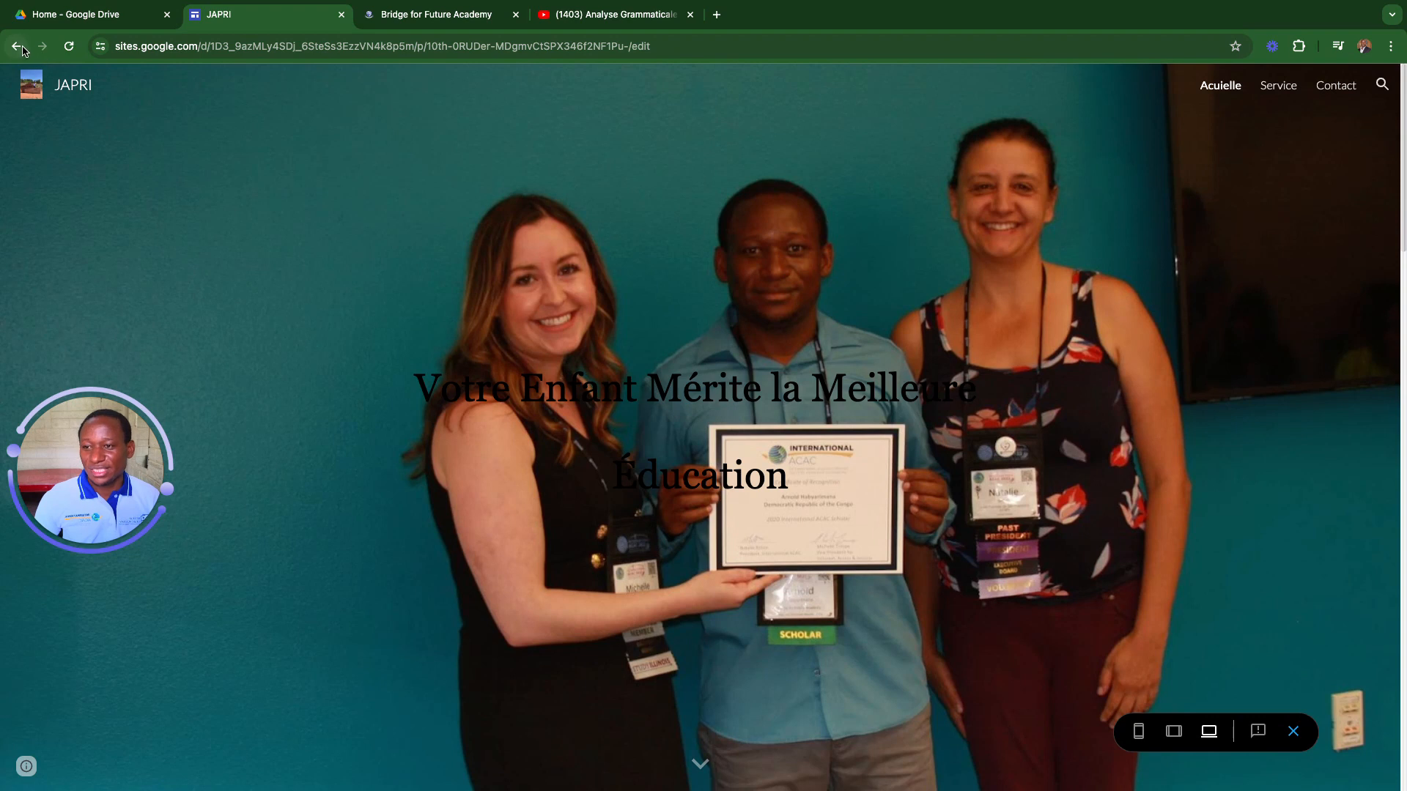
{"action": "left_click", "coordinate": [1293, 731]}
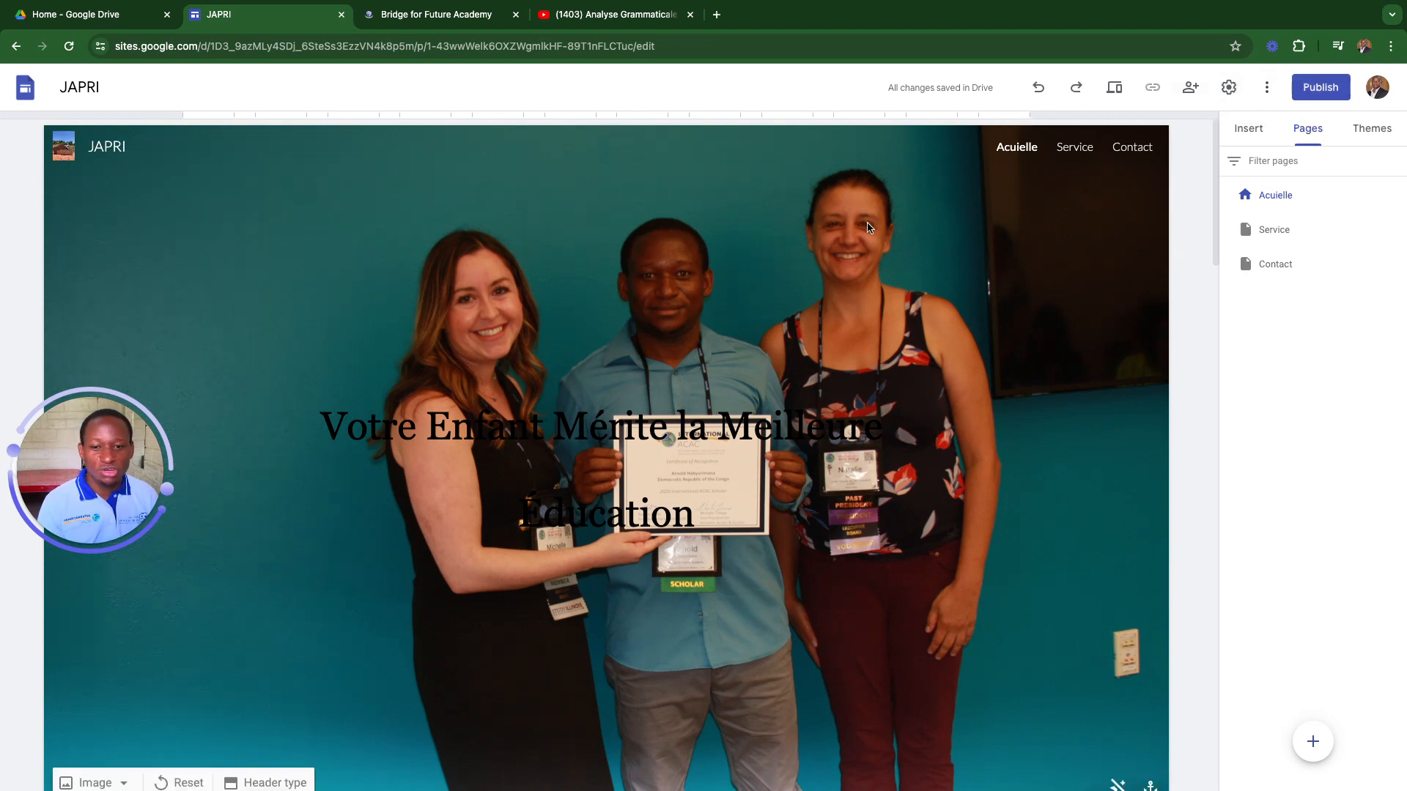
- Correct the home page's name to "Acueille" in the page list
{"action": "left_click", "coordinate": [1024, 150]}
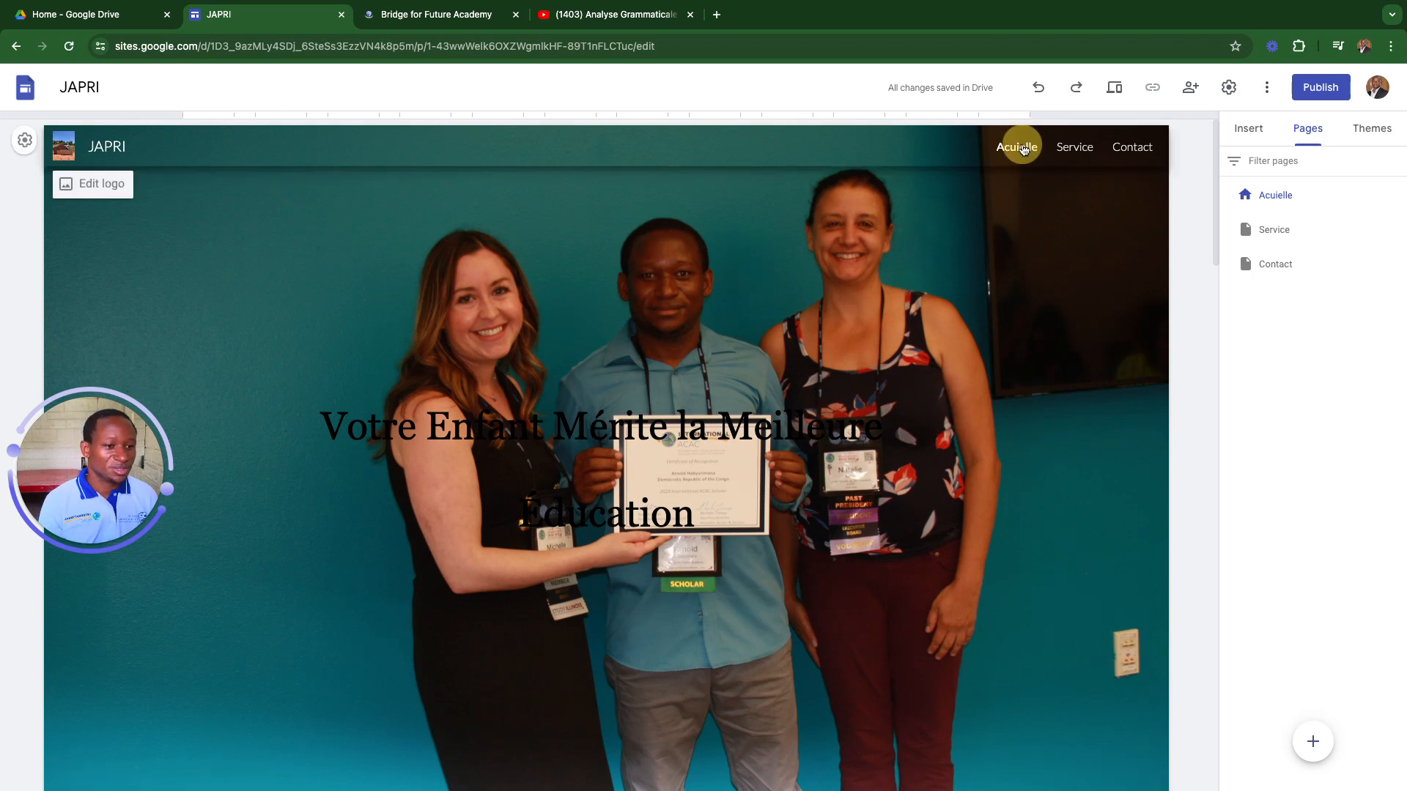
{"action": "left_click", "coordinate": [1305, 199]}
{"action": "double_click", "coordinate": [1290, 196]}
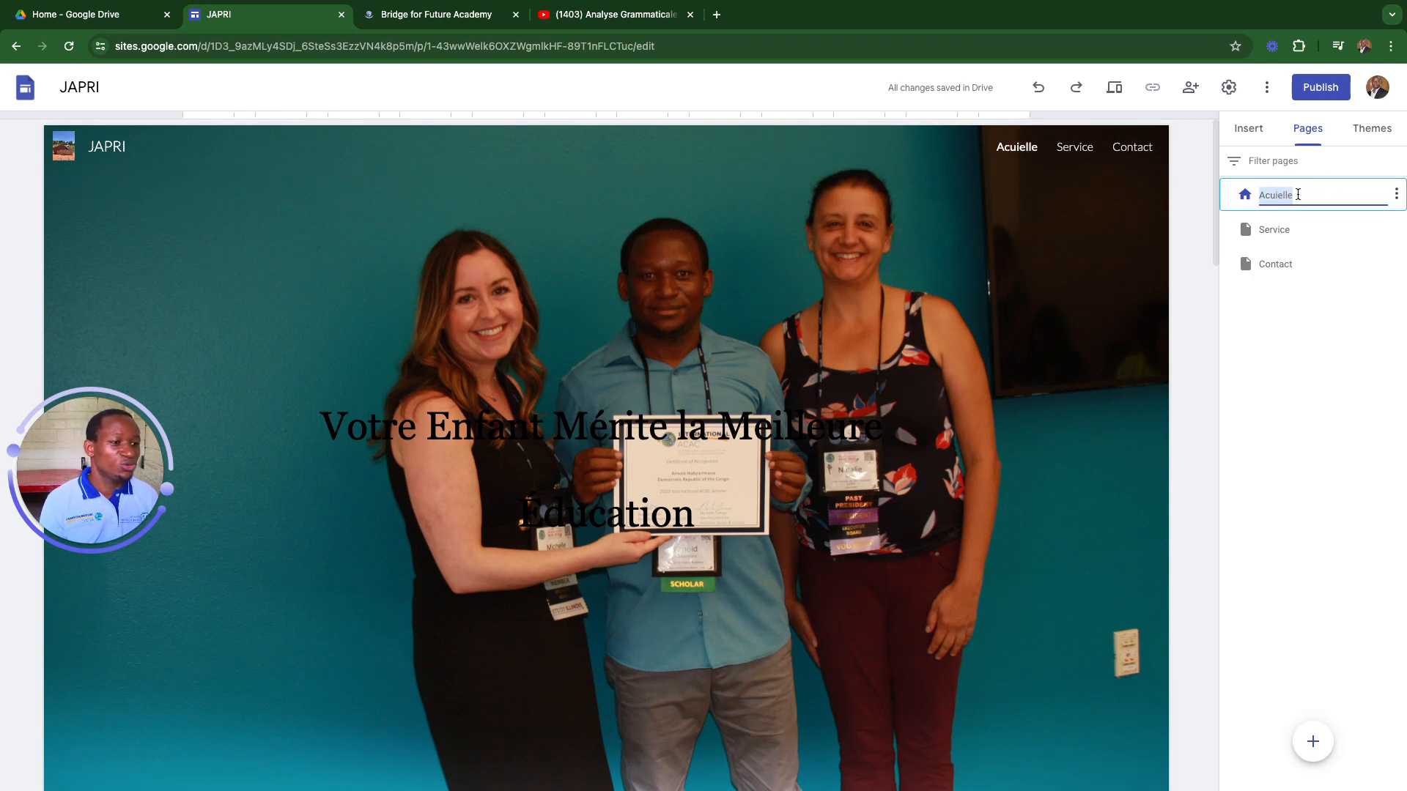
{"action": "key", "text": "BackSpace"}
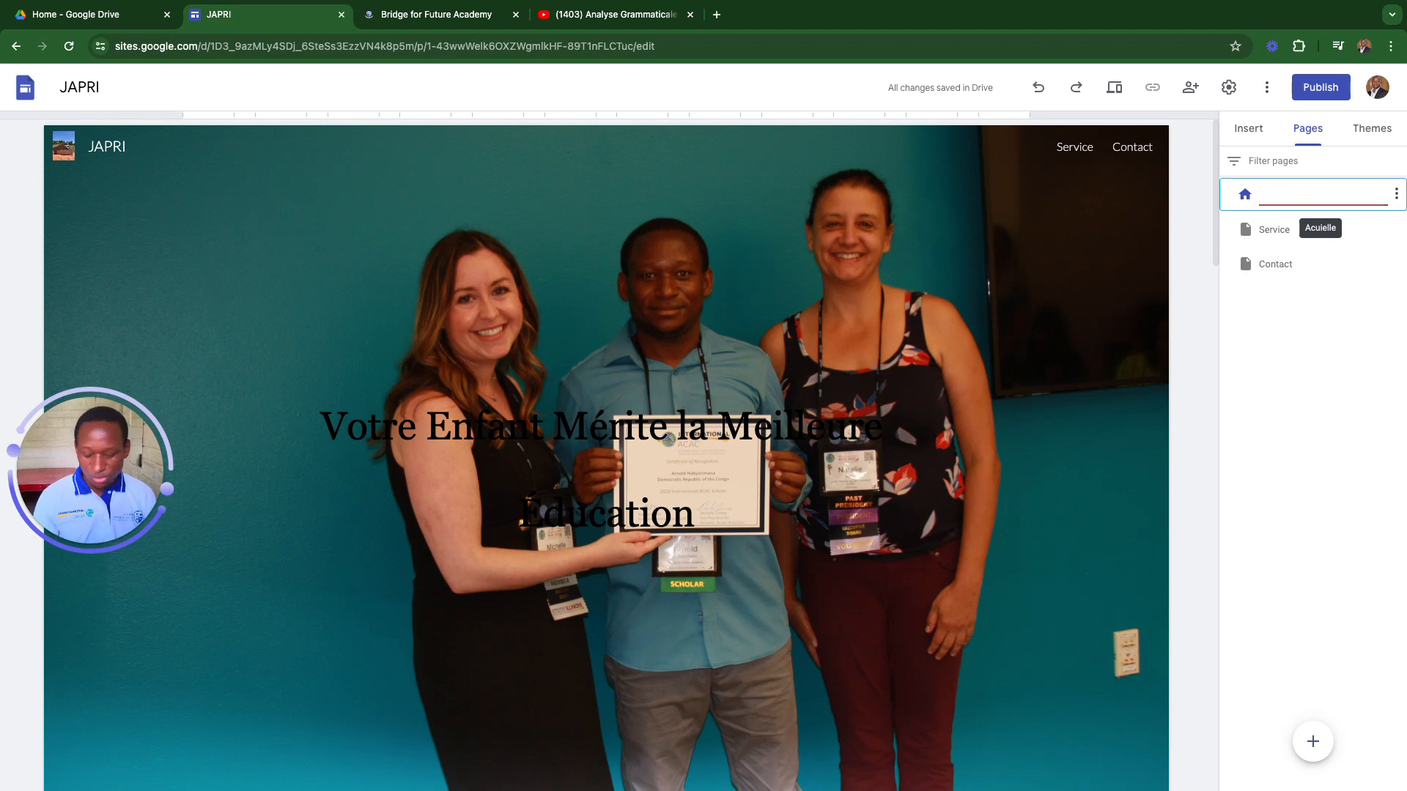
{"action": "type", "text": "Acue"}
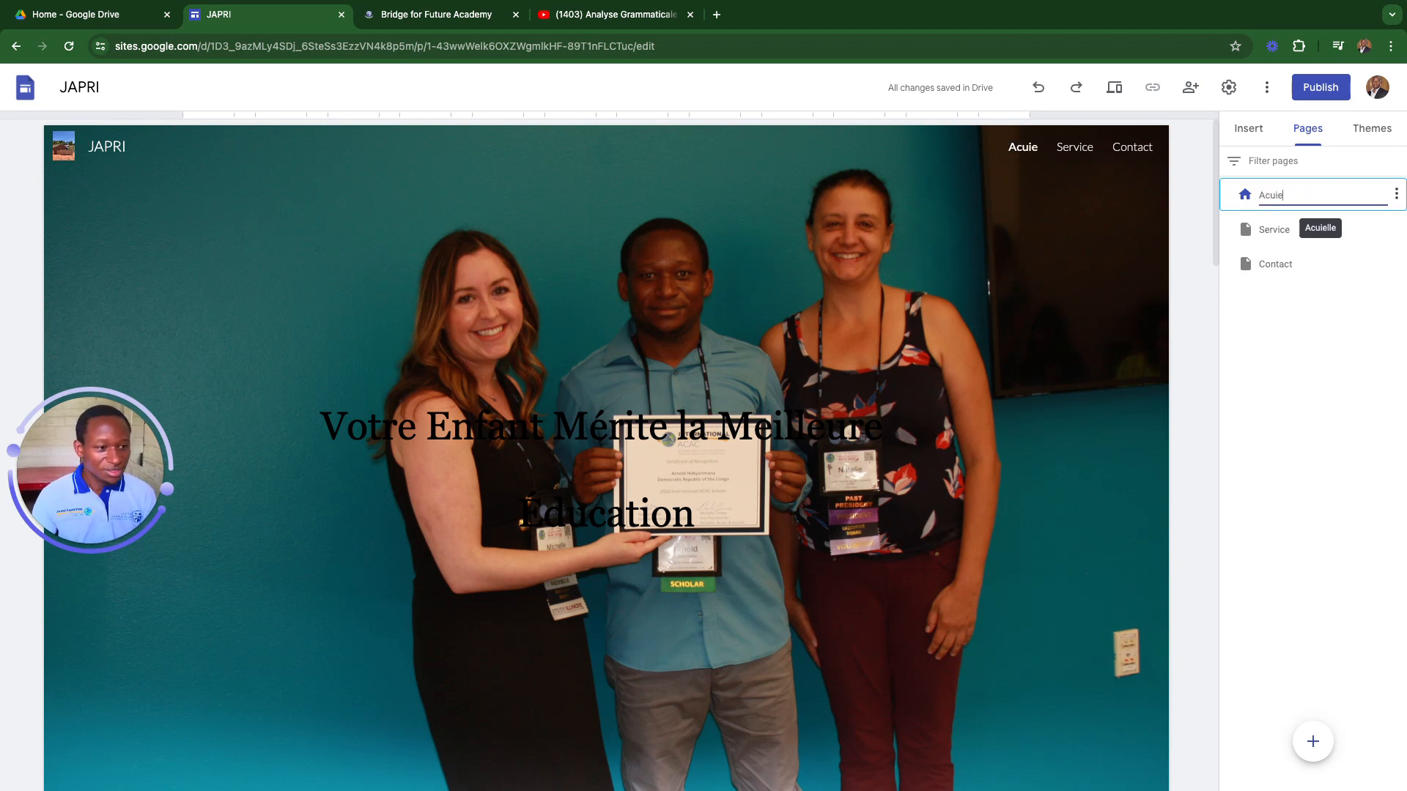
{"action": "key", "text": "BackSpace"}
{"action": "type", "text": "eille"}
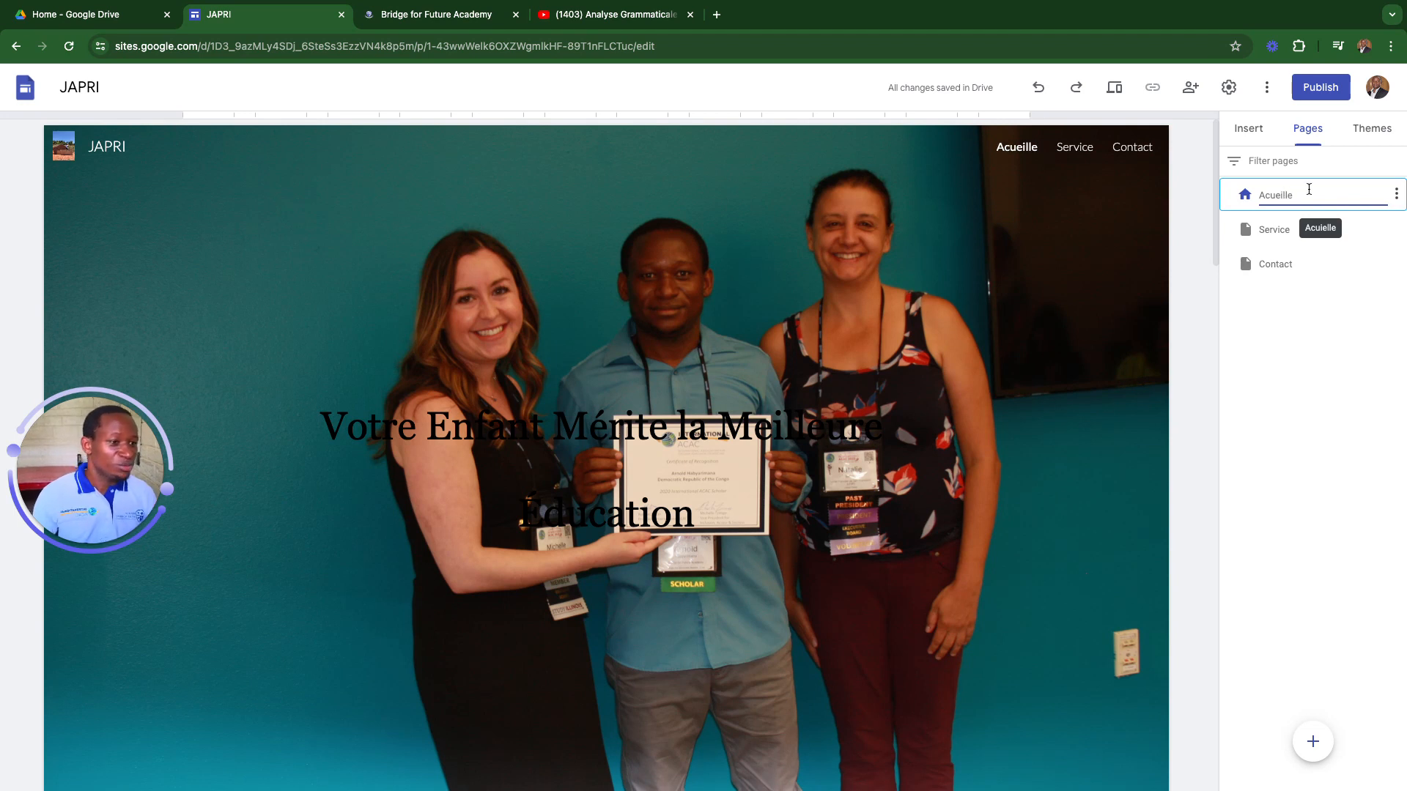
{"action": "left_click", "coordinate": [1350, 362]}
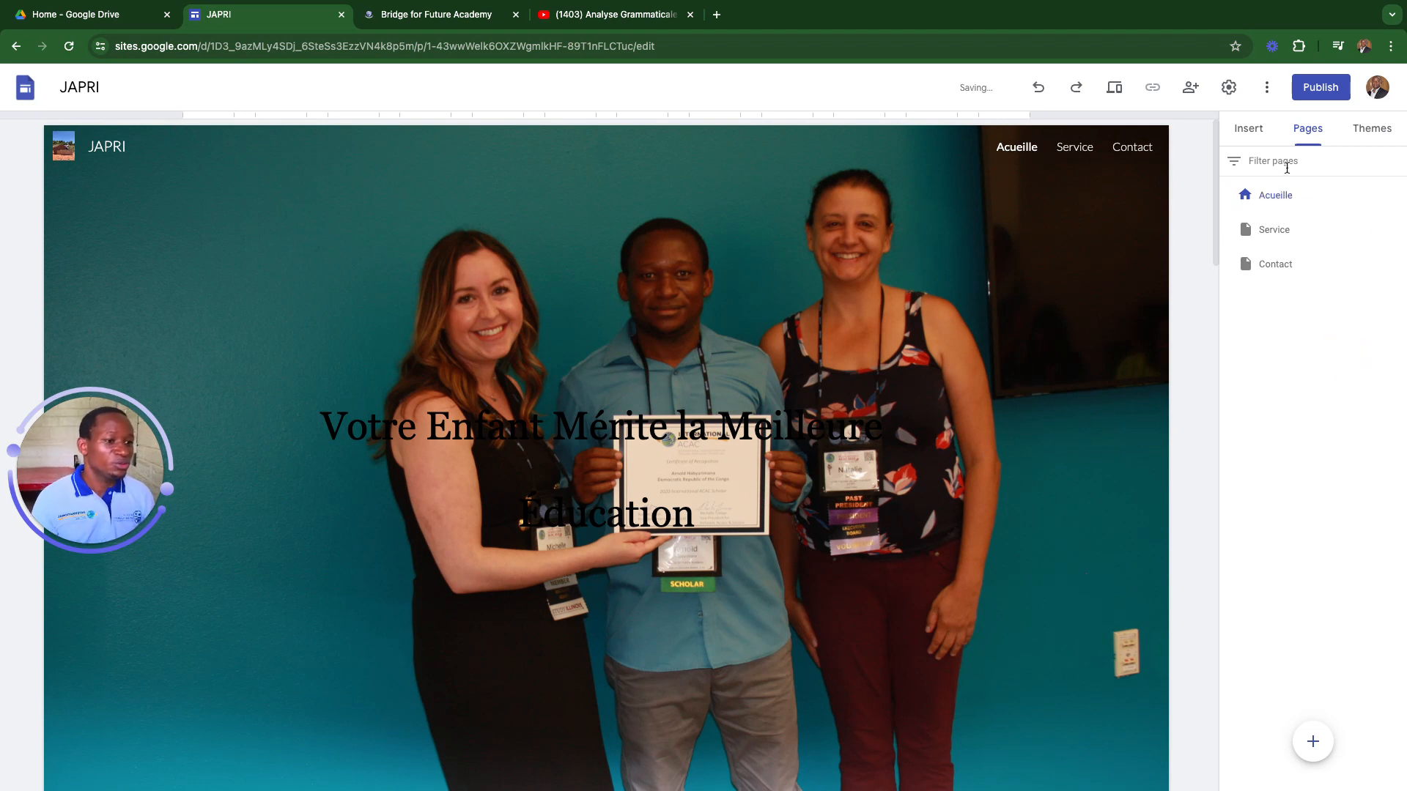
{"action": "left_click", "coordinate": [1012, 177]}
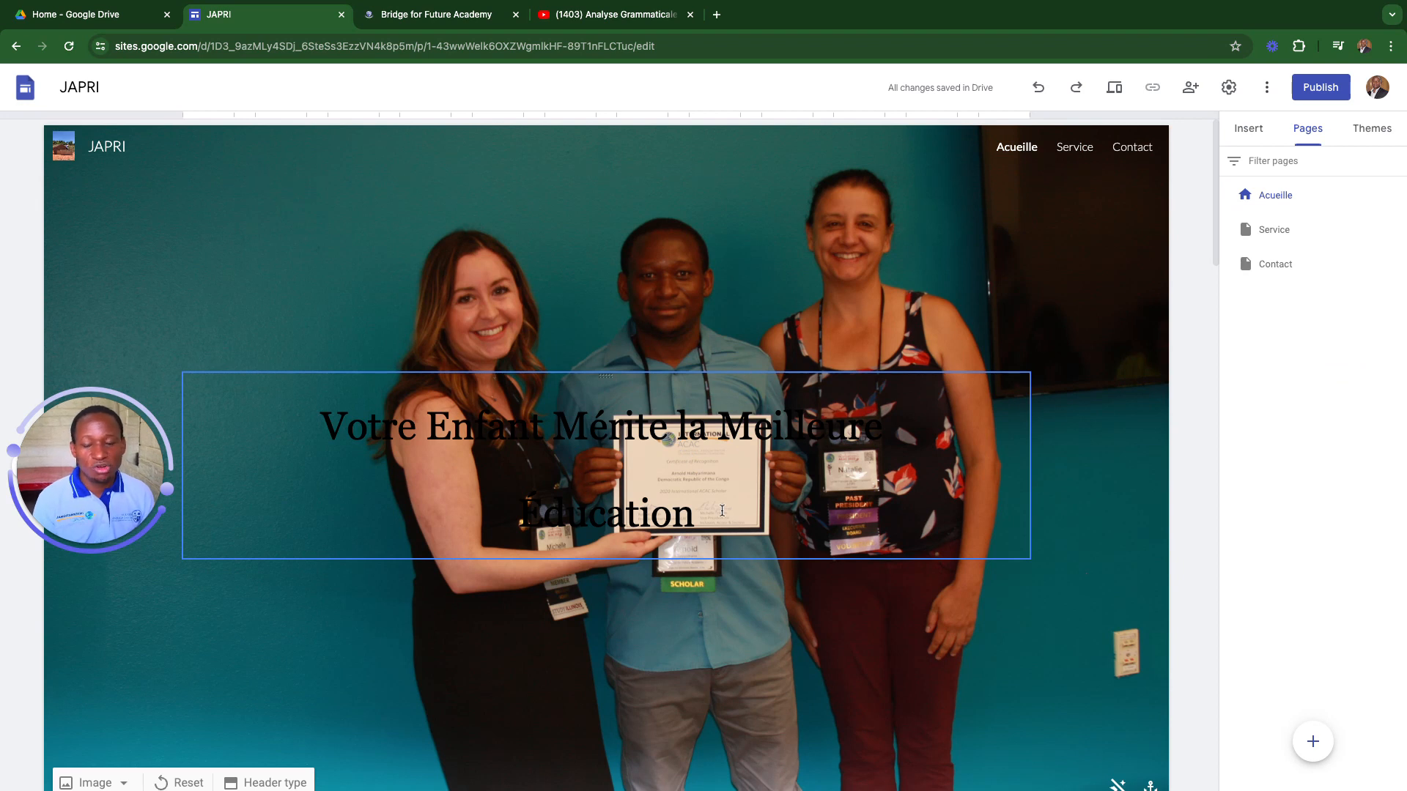
{"action": "left_click", "coordinate": [4, 689]}
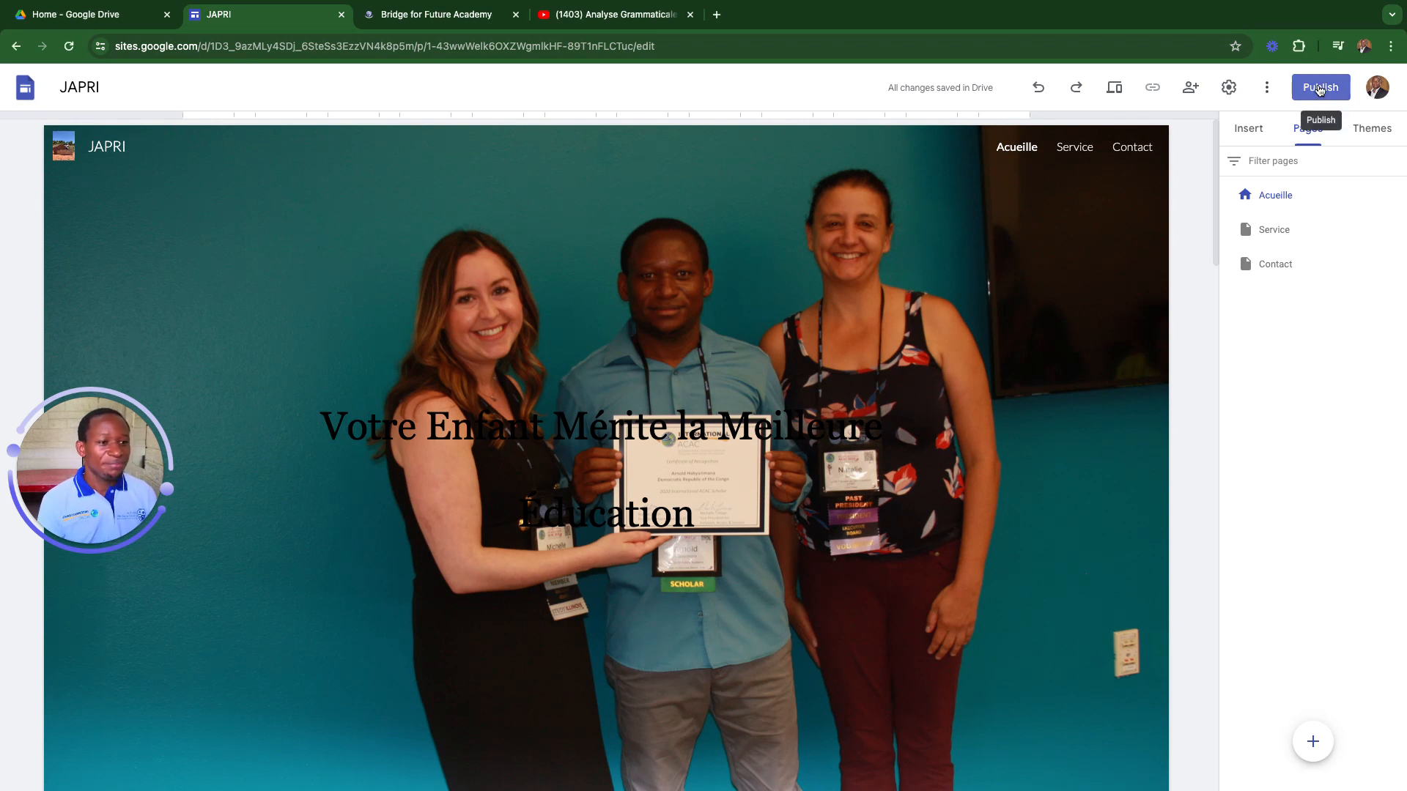
- Start publishing the site and set its web address to "japri-drc"
{"action": "left_click", "coordinate": [1321, 88]}
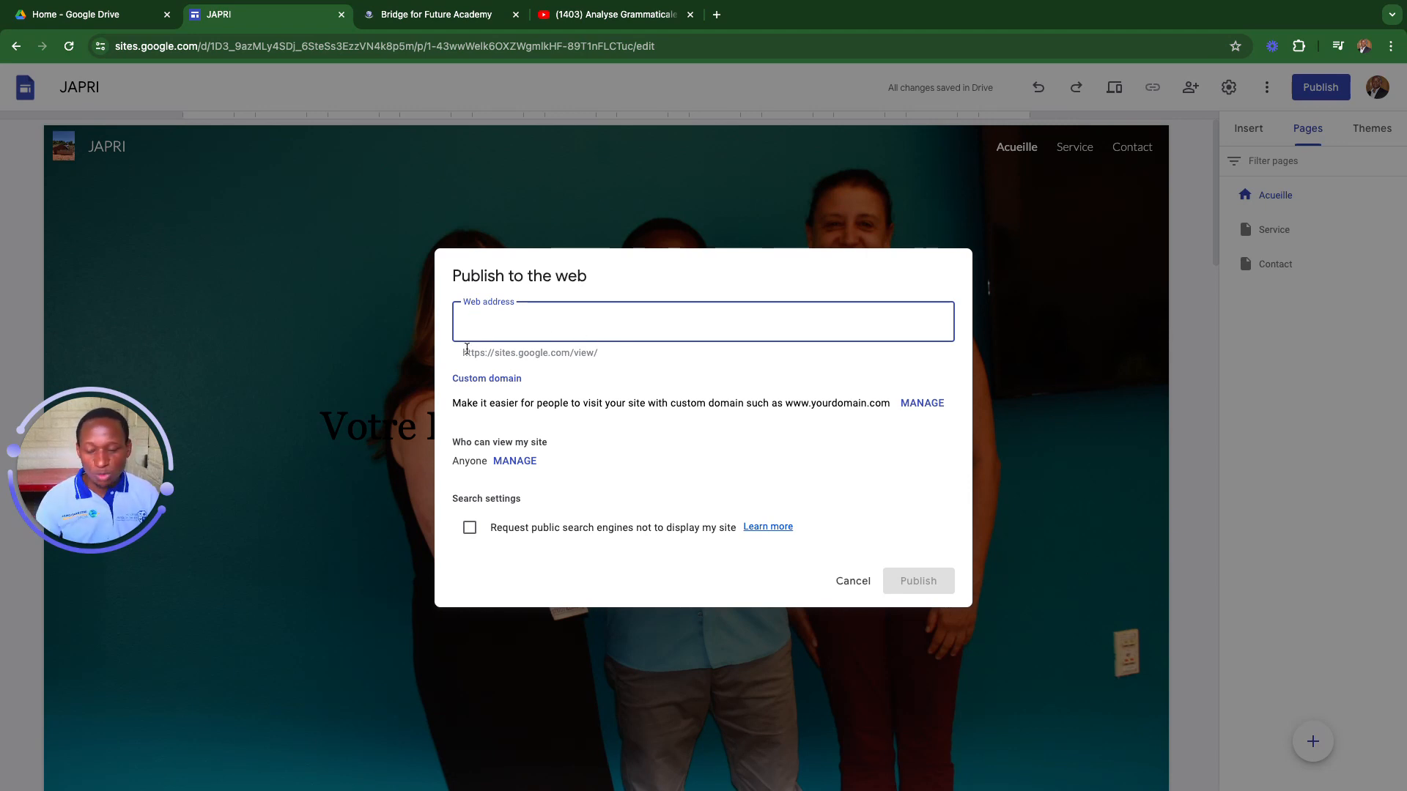
{"action": "type", "text": "ja"}
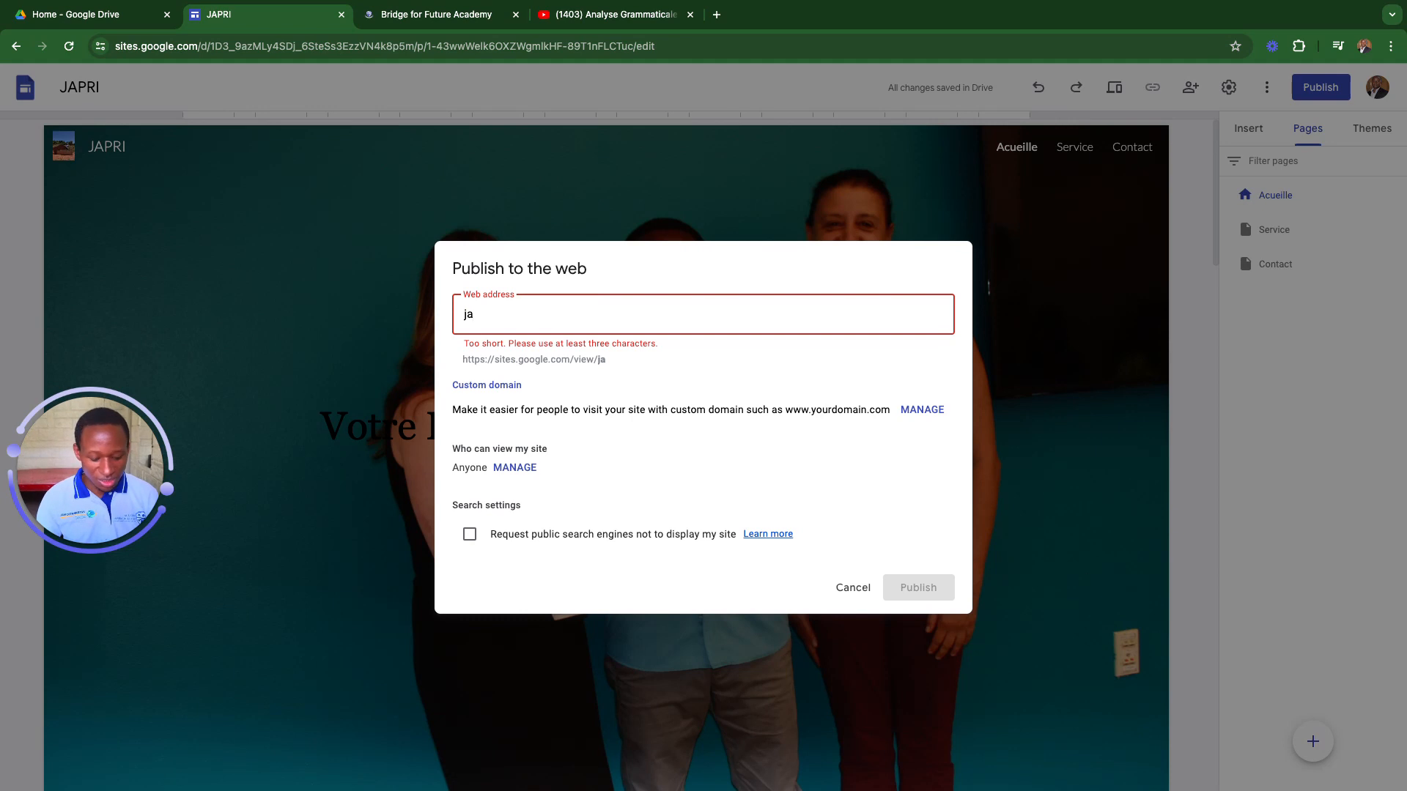
{"action": "type", "text": "apri"}
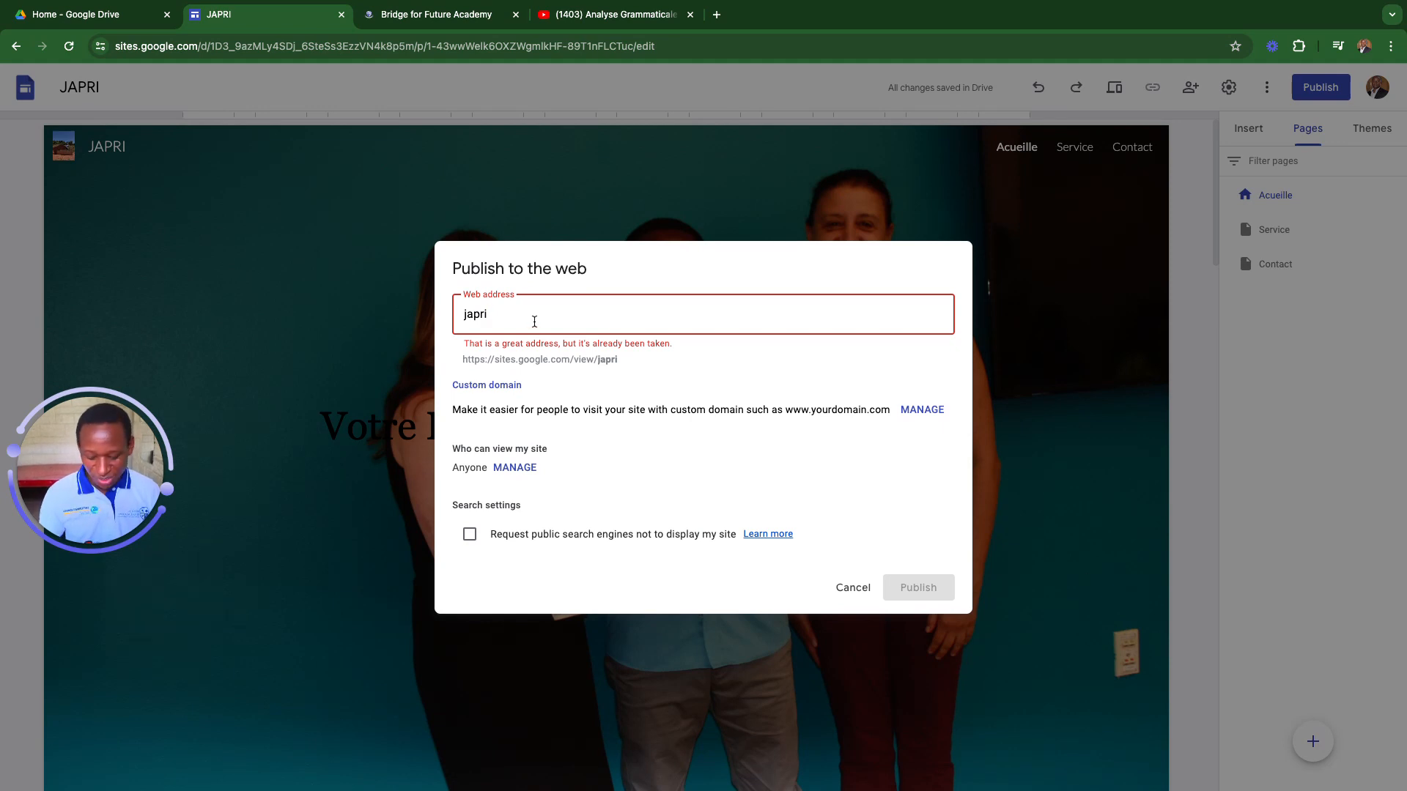
{"action": "type", "text": "-drc"}
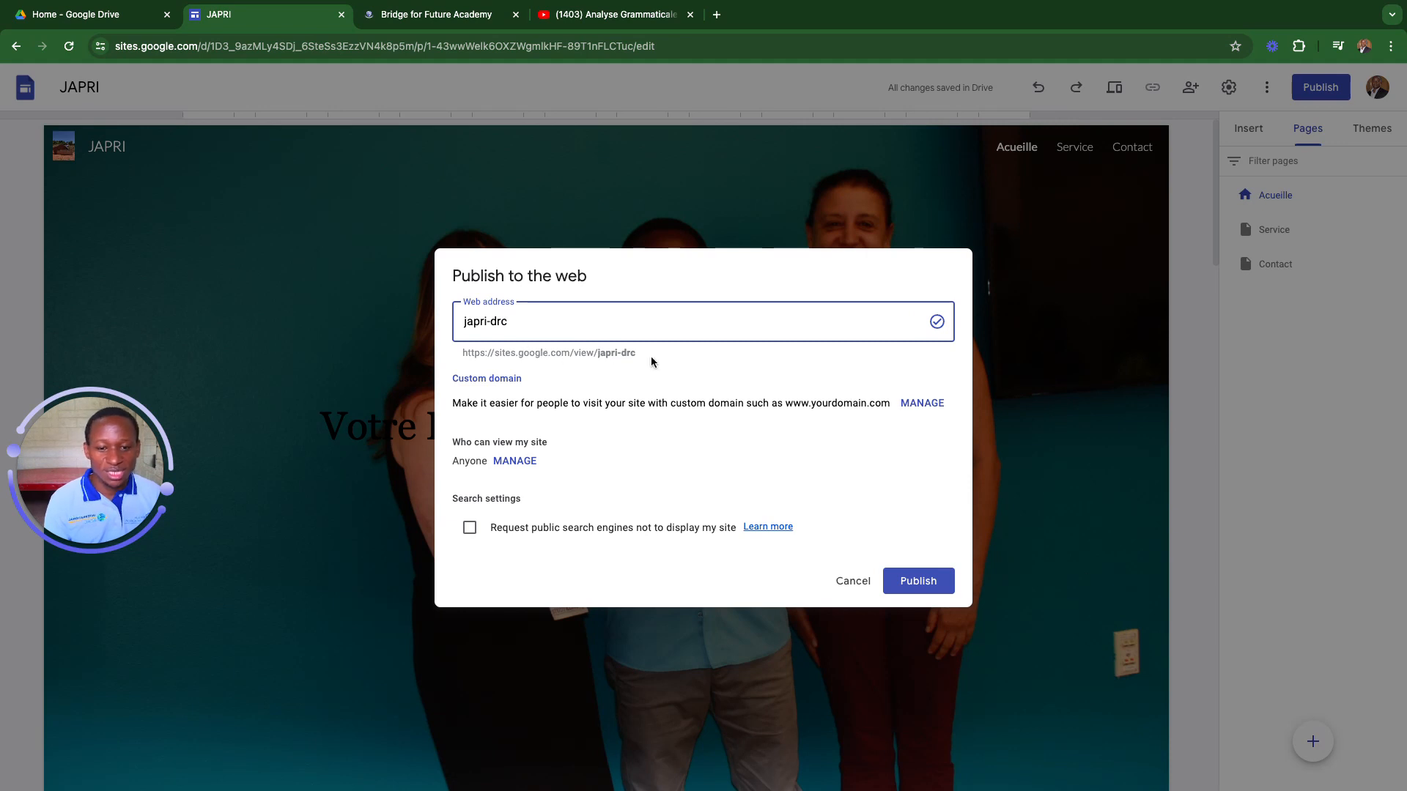
- Highlight the full public address shown below the web address, and clear the selection
{"action": "double_click", "coordinate": [596, 352]}
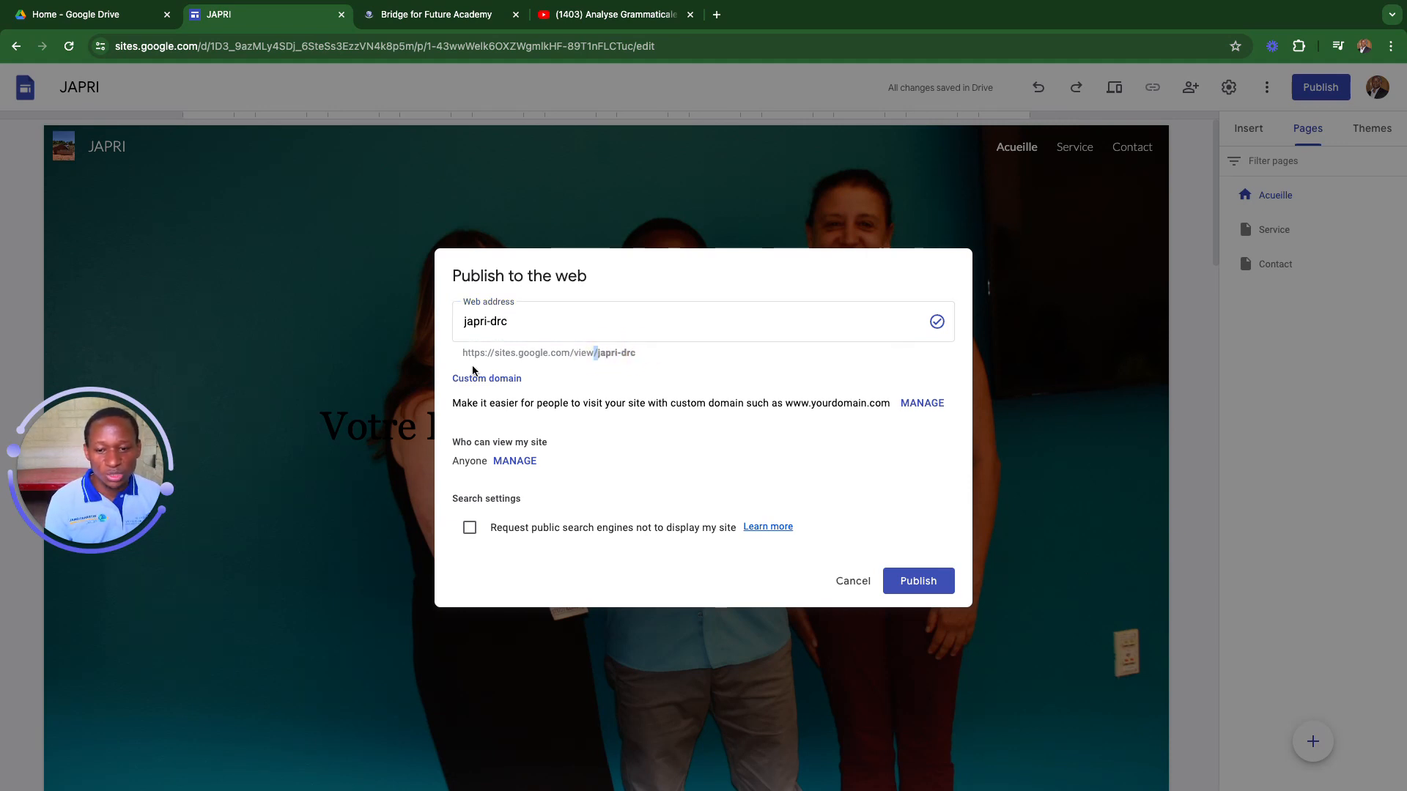
{"action": "left_click_drag", "start_coordinate": [454, 363], "coordinate": [644, 358]}
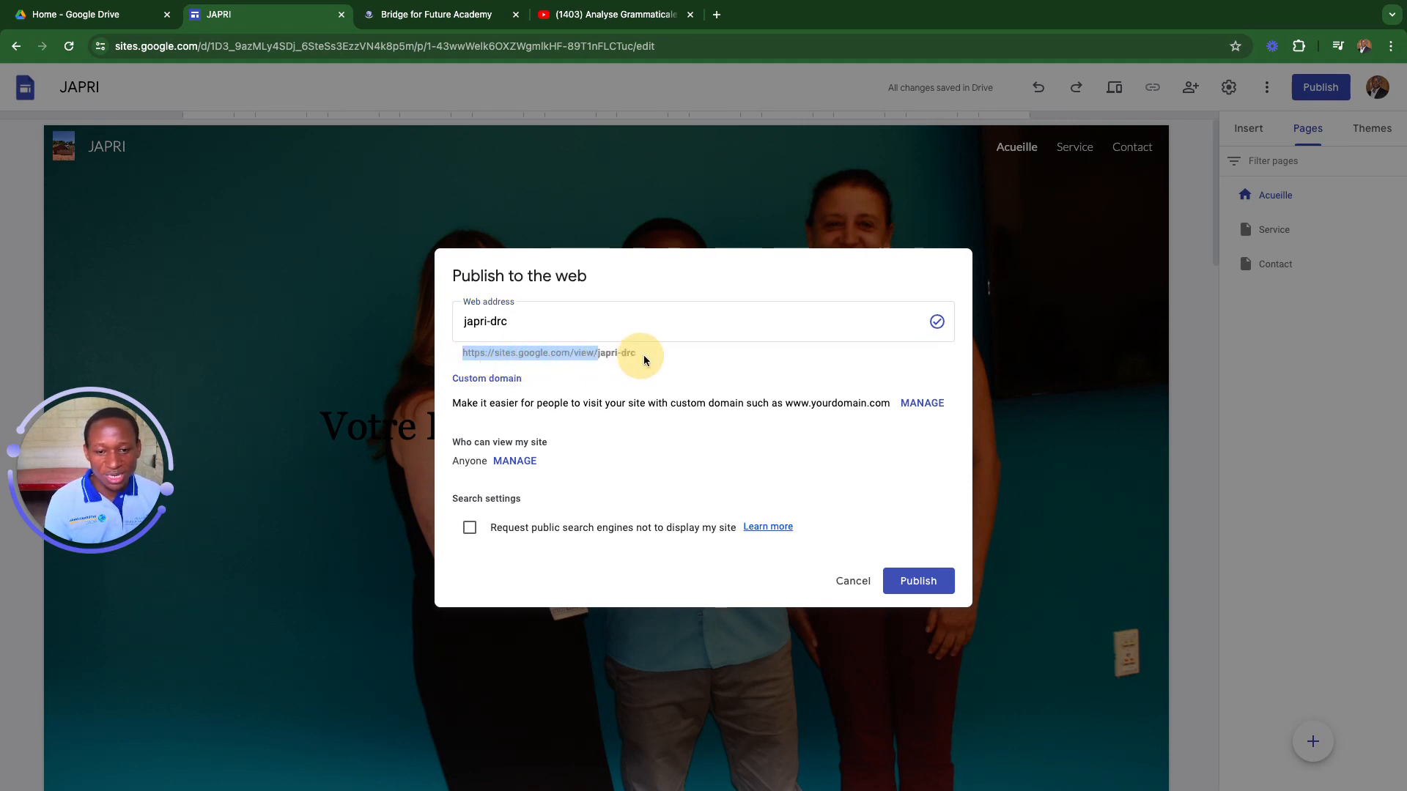
{"action": "triple_click", "coordinate": [631, 351]}
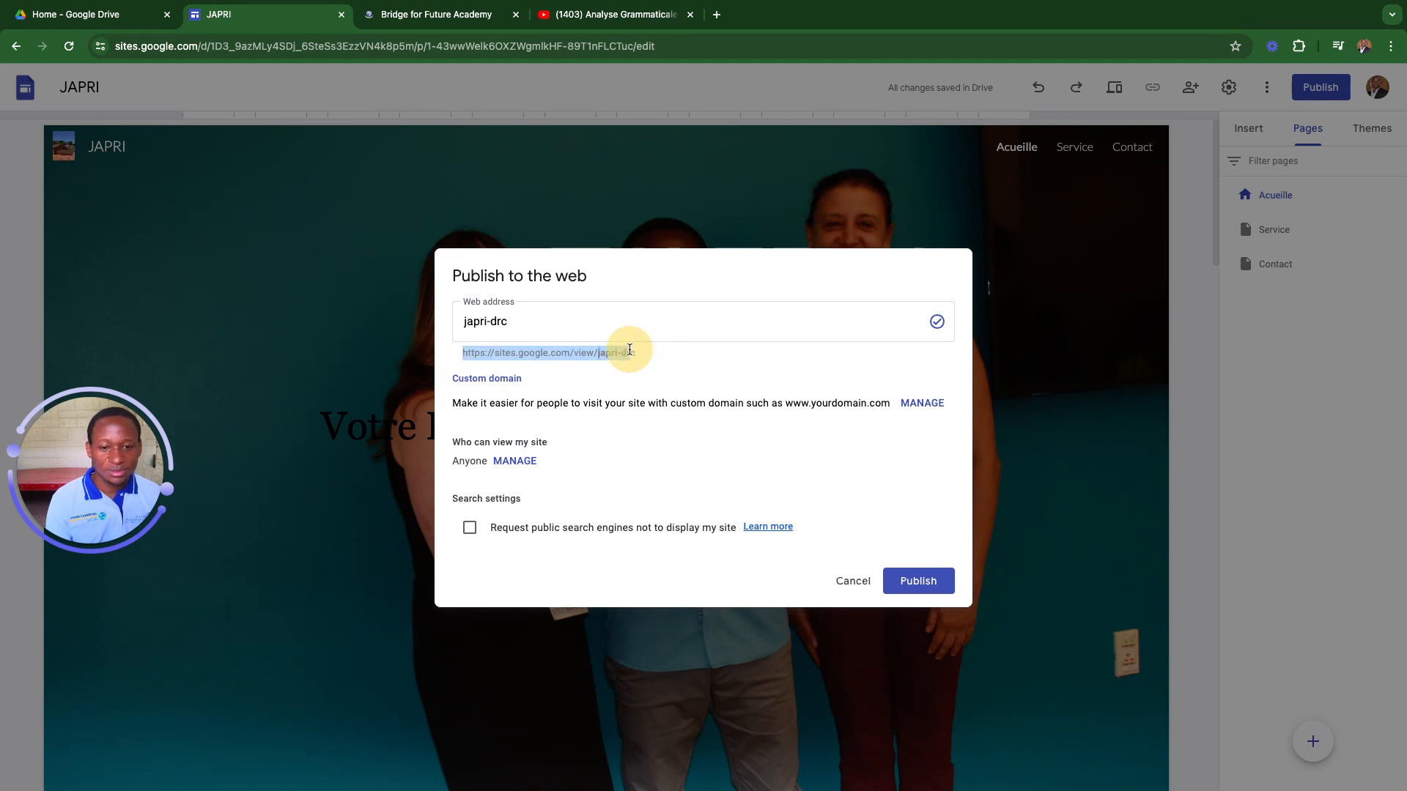
{"action": "left_click", "coordinate": [655, 358]}
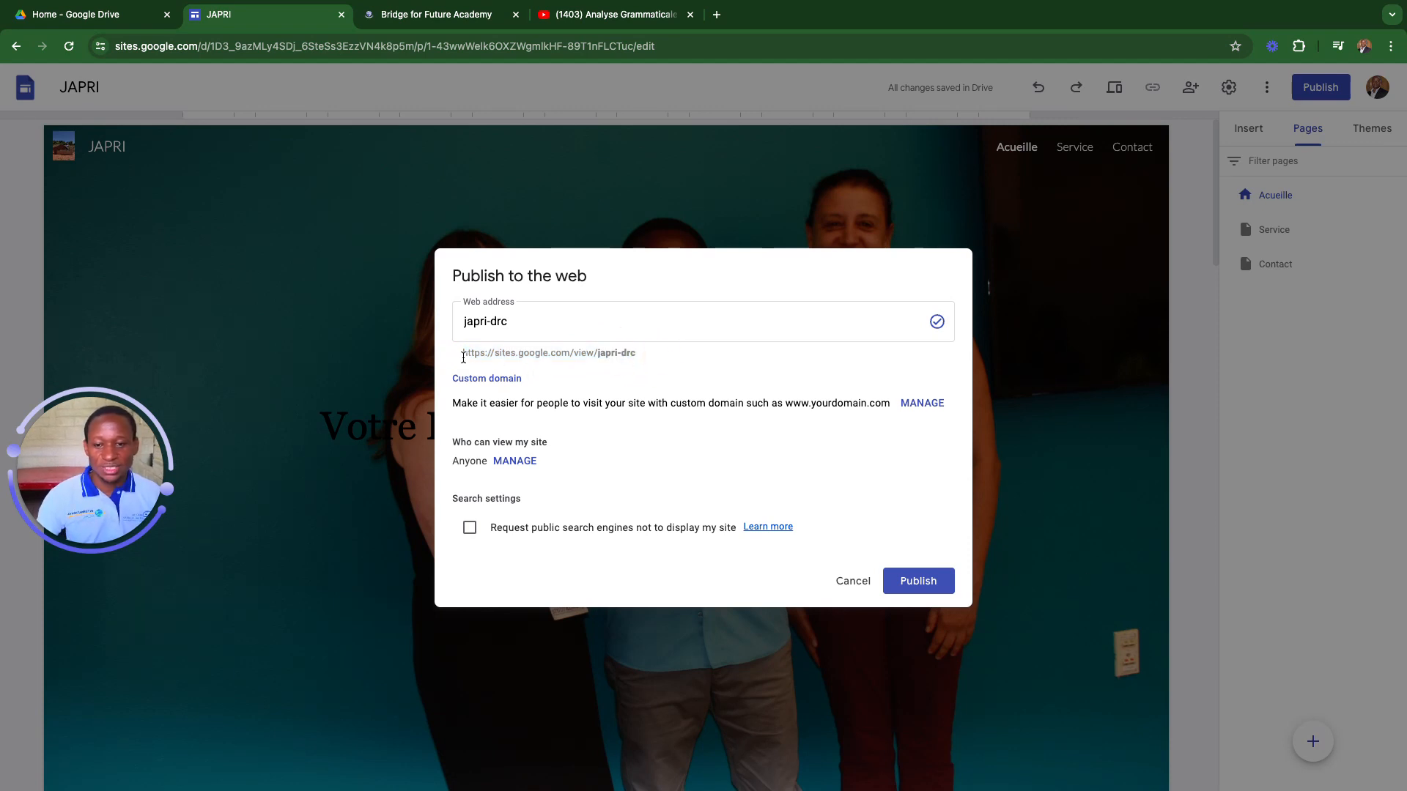
- Copy the full public address ending in "japri-drc" and publish the site to the web
{"action": "left_click_drag", "start_coordinate": [471, 356], "coordinate": [646, 356]}
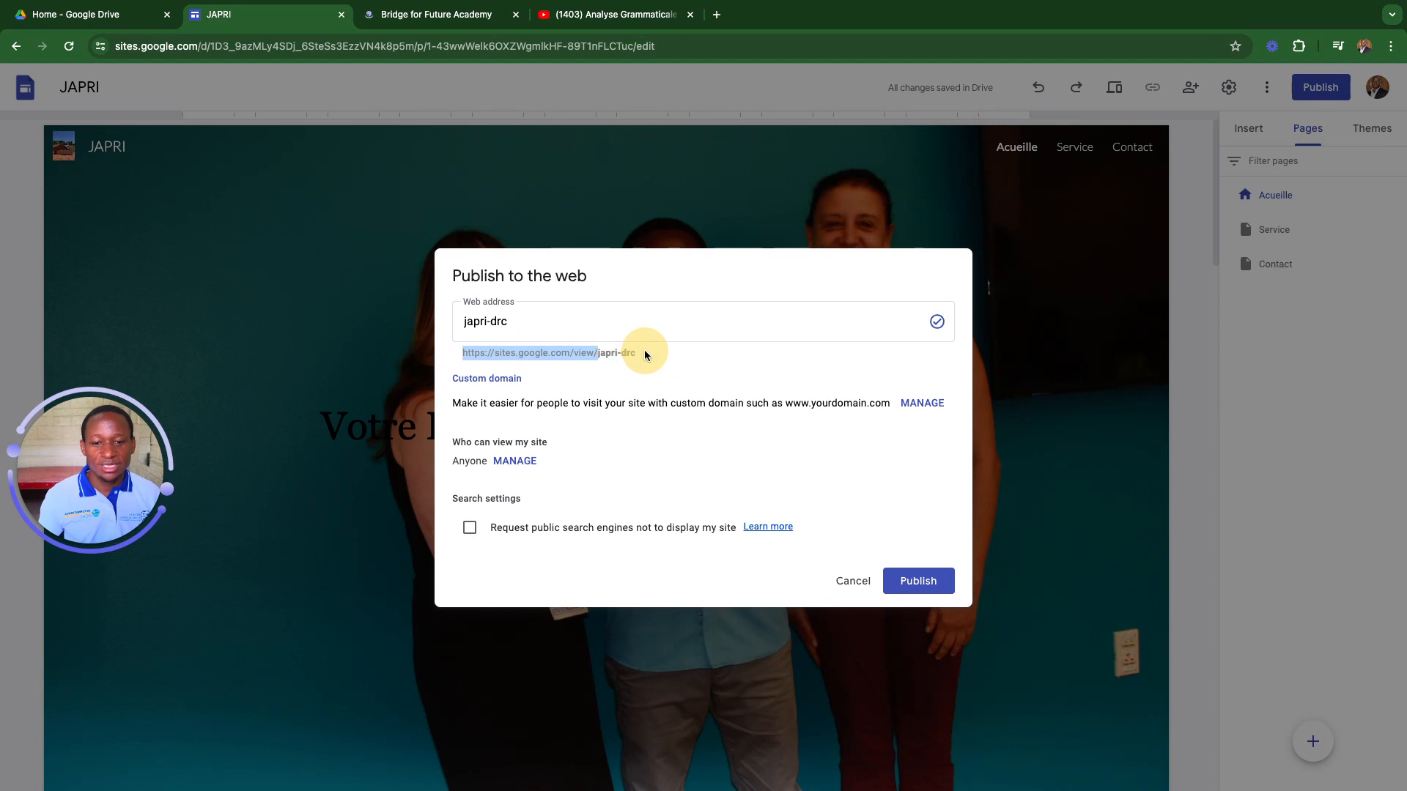
{"action": "right_click", "coordinate": [605, 352]}
{"action": "left_click", "coordinate": [629, 386]}
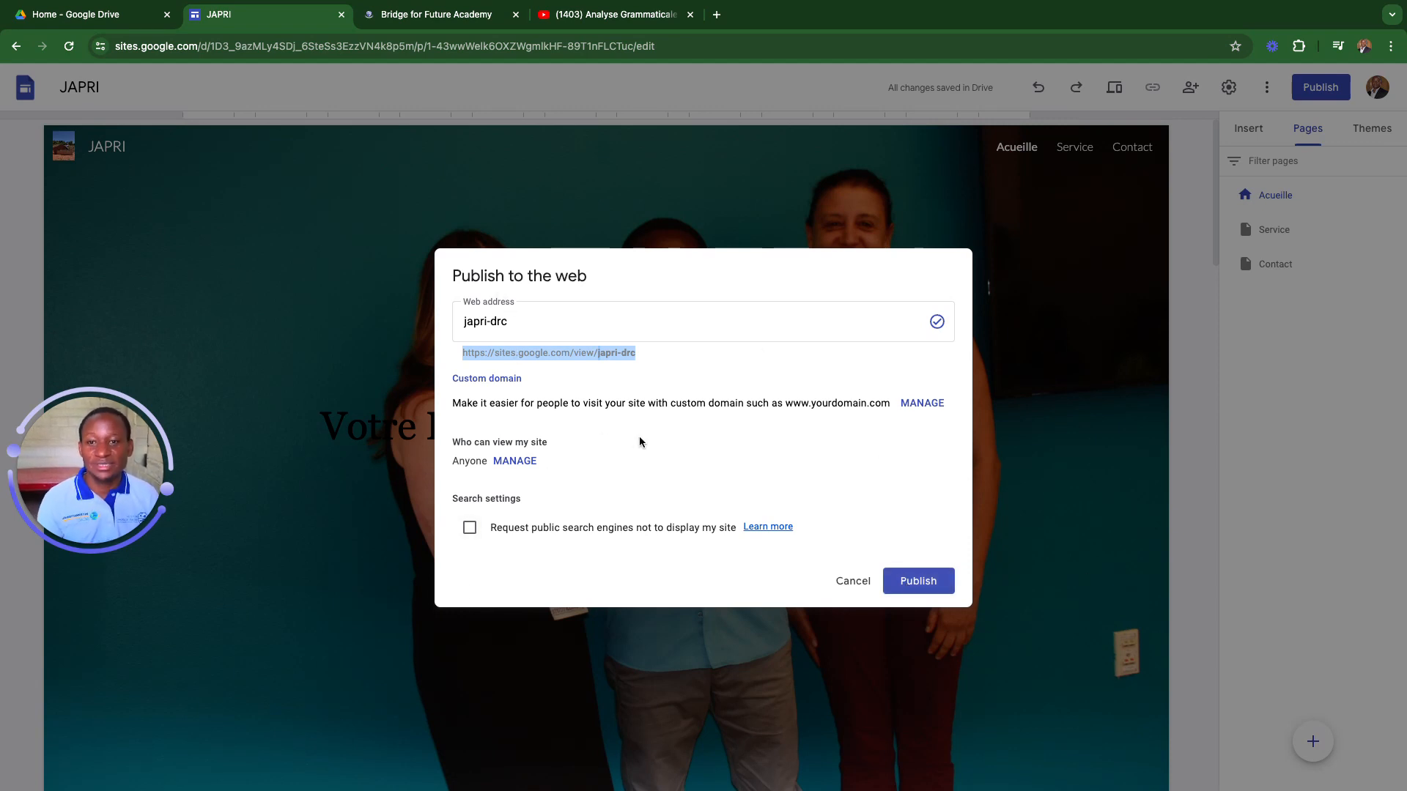
{"action": "left_click", "coordinate": [911, 582]}
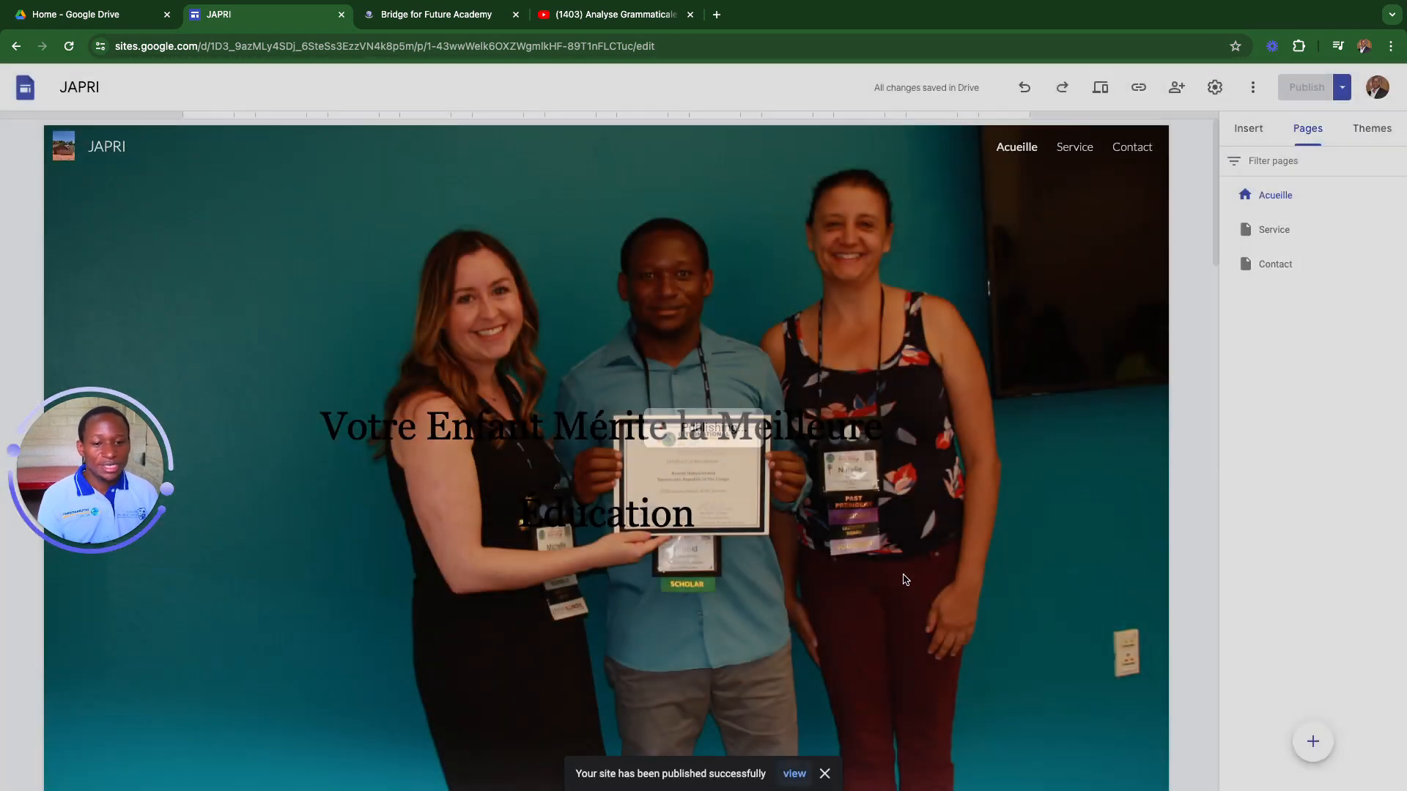
- Examine the home page's sections in the editor, from the header image down to the empty content blocks
{"action": "scroll", "coordinate": [791, 326], "scroll_direction": "down", "scroll_amount": 1}
{"action": "scroll", "coordinate": [788, 293], "scroll_direction": "up", "scroll_amount": 1}
{"action": "scroll", "coordinate": [779, 257], "scroll_direction": "down", "scroll_amount": 10}
{"action": "scroll", "coordinate": [779, 259], "scroll_direction": "down", "scroll_amount": 10}
{"action": "scroll", "coordinate": [777, 288], "scroll_direction": "up", "scroll_amount": 4}
{"action": "scroll", "coordinate": [609, 209], "scroll_direction": "up", "scroll_amount": 10}
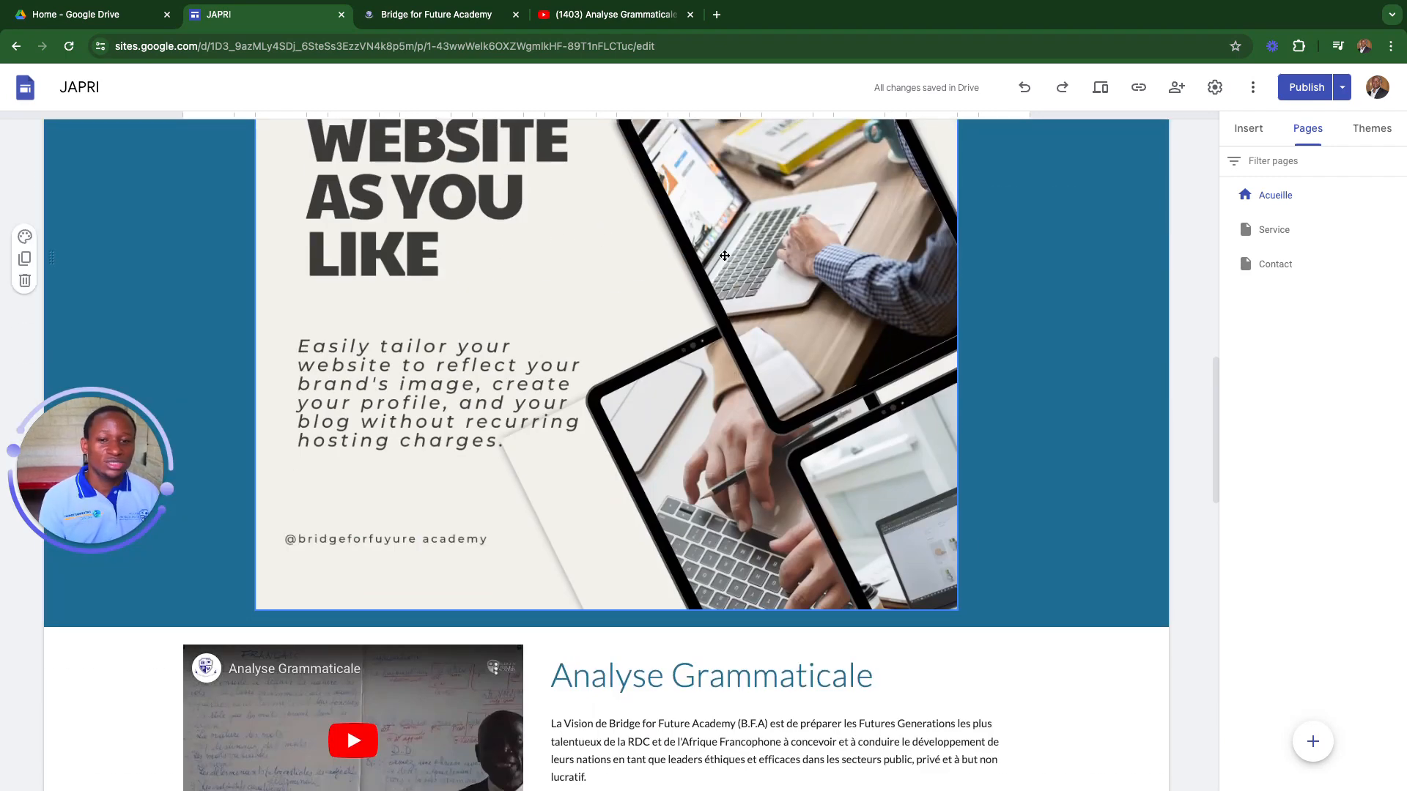
{"action": "scroll", "coordinate": [725, 256], "scroll_direction": "down", "scroll_amount": 3}
{"action": "scroll", "coordinate": [725, 256], "scroll_direction": "down", "scroll_amount": 8}
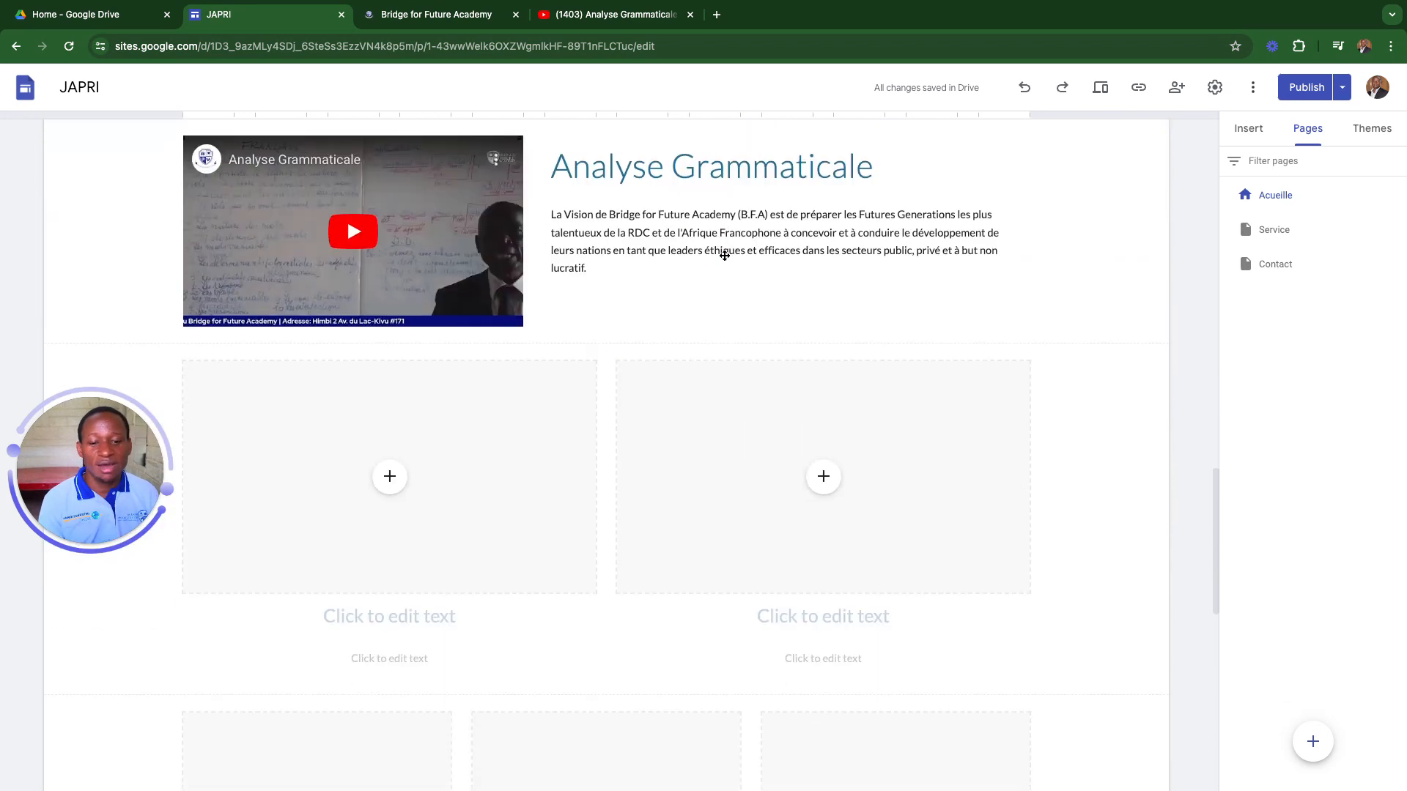
{"action": "scroll", "coordinate": [725, 255], "scroll_direction": "up", "scroll_amount": 15}
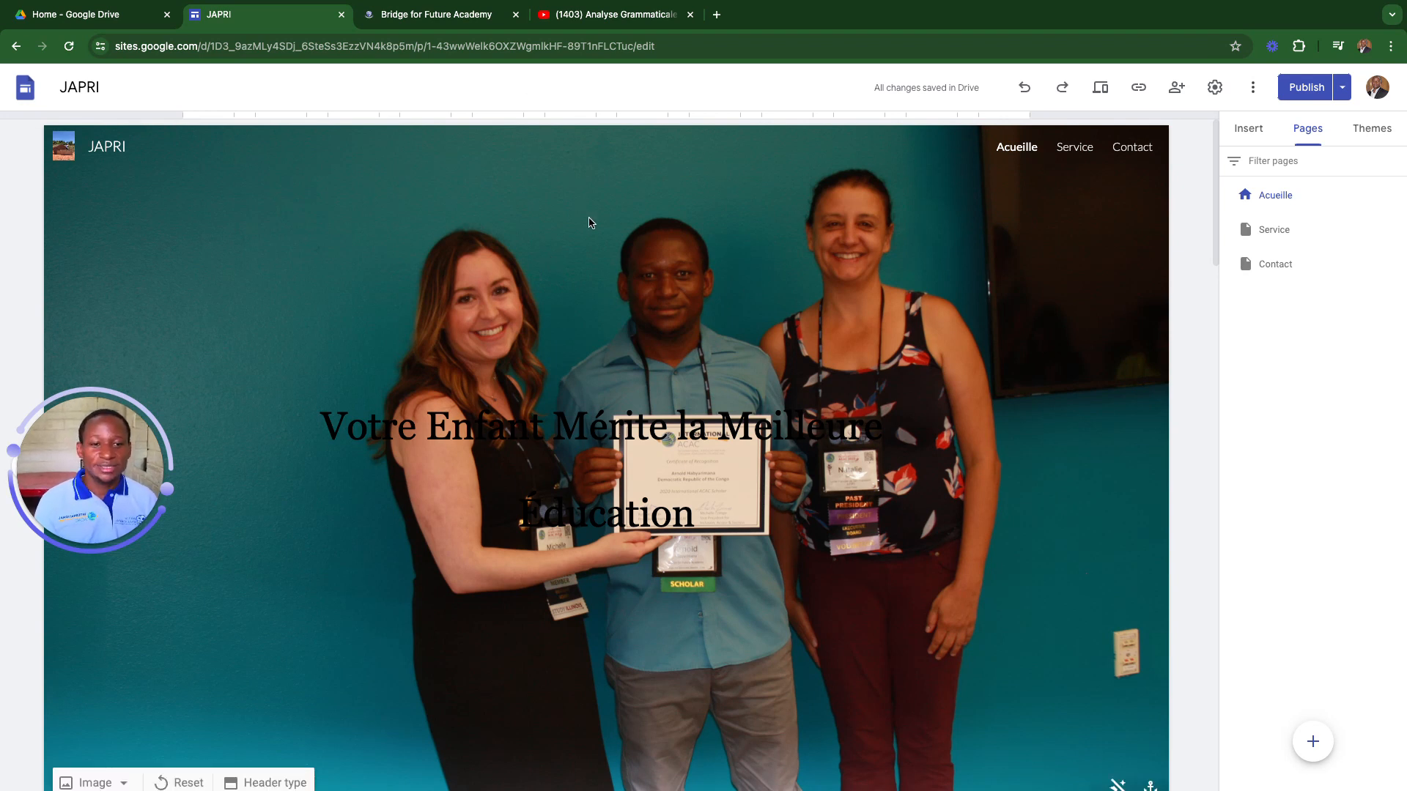
{"action": "scroll", "coordinate": [469, 410], "scroll_direction": "down", "scroll_amount": 3}
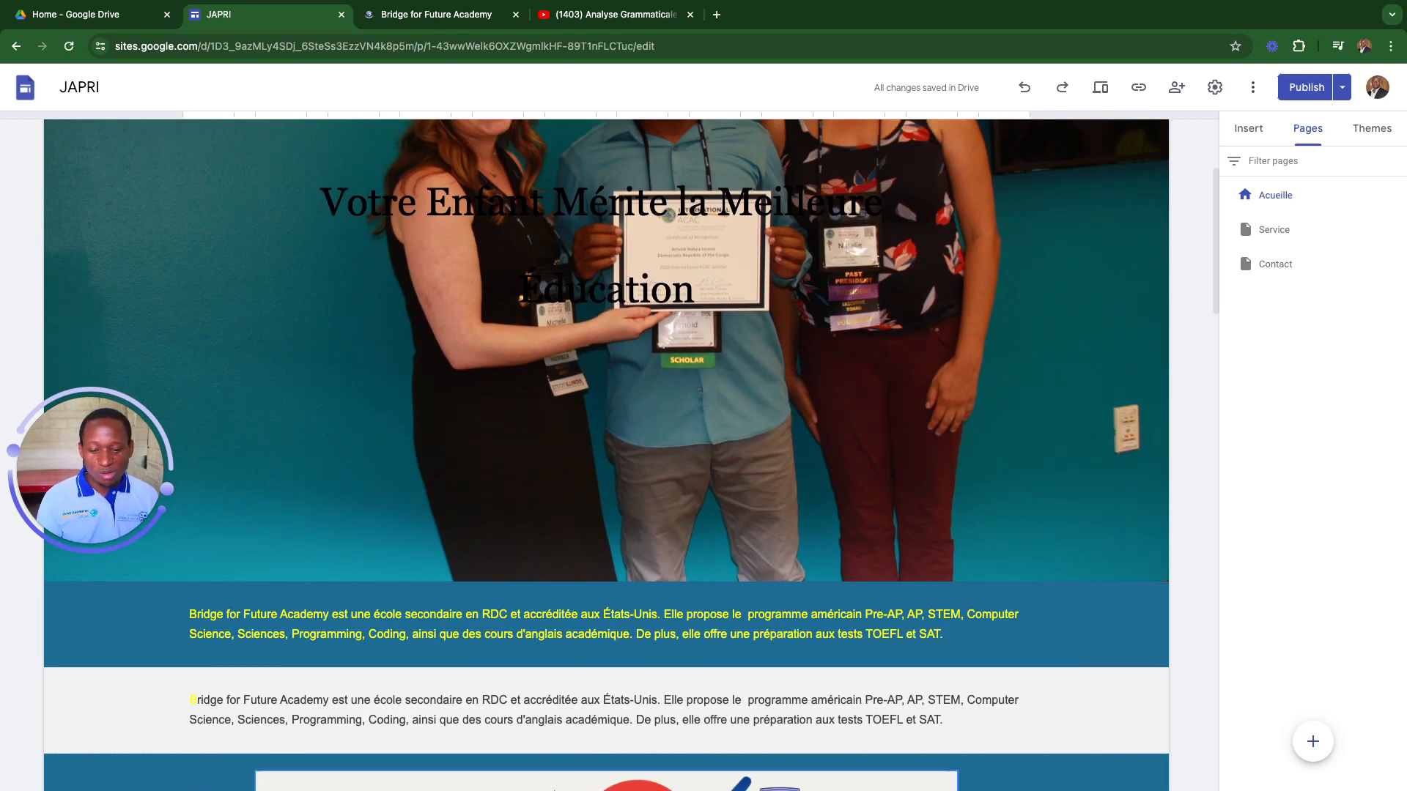
- Switch to Safari, expand its list of open tabs, and create a new empty tab group
{"action": "left_click", "coordinate": [315, 785]}
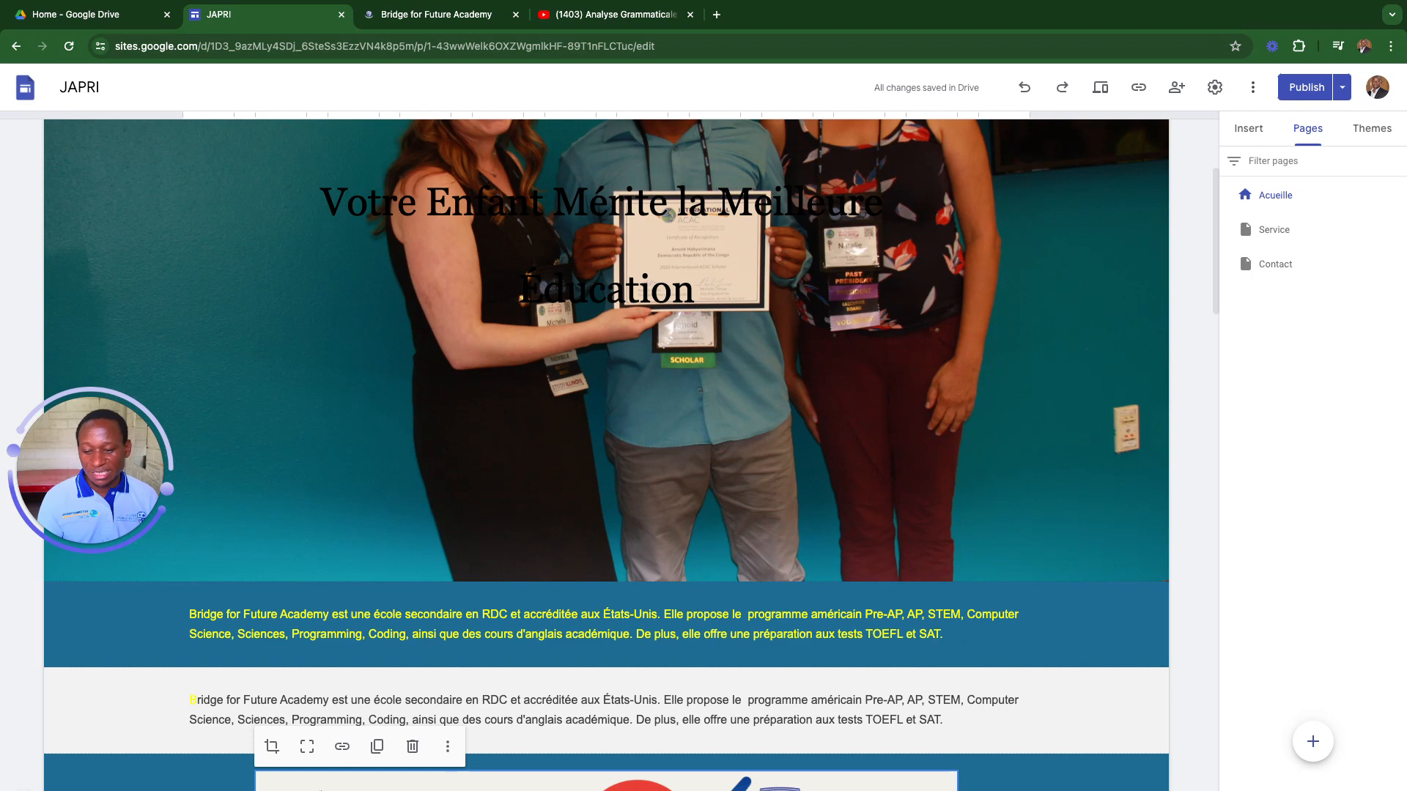
{"action": "left_click", "coordinate": [292, 767]}
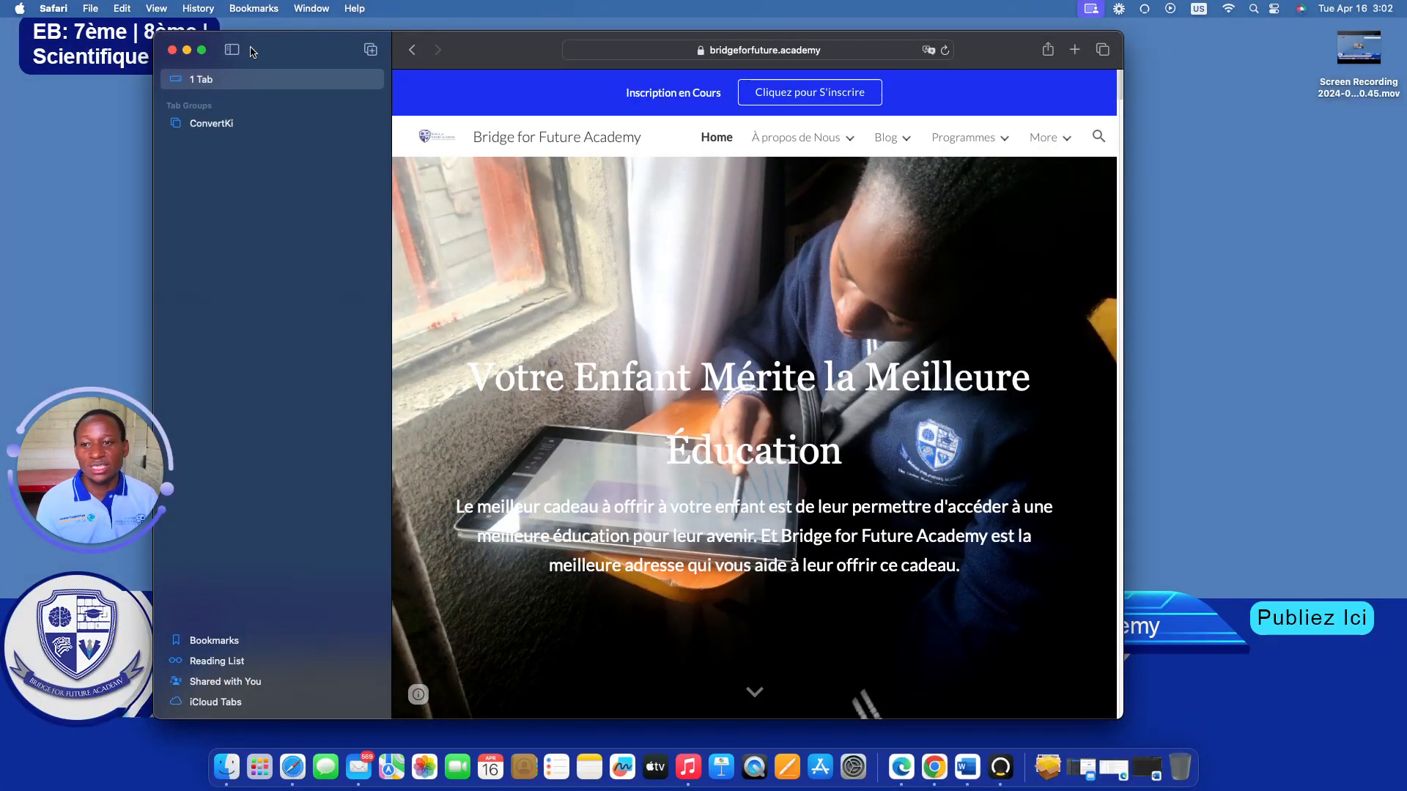
{"action": "left_click", "coordinate": [200, 317]}
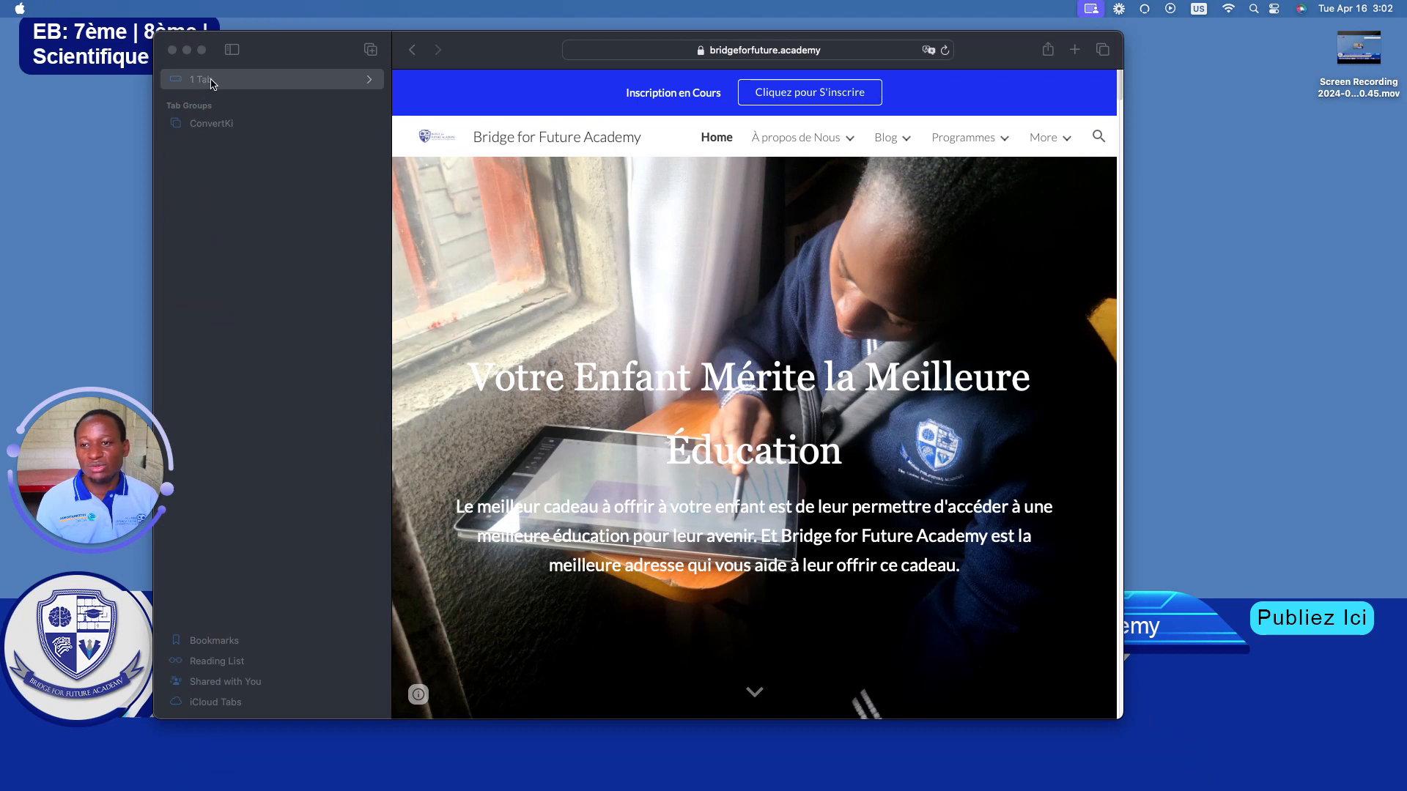
{"action": "left_click", "coordinate": [230, 80]}
{"action": "left_click", "coordinate": [368, 79]}
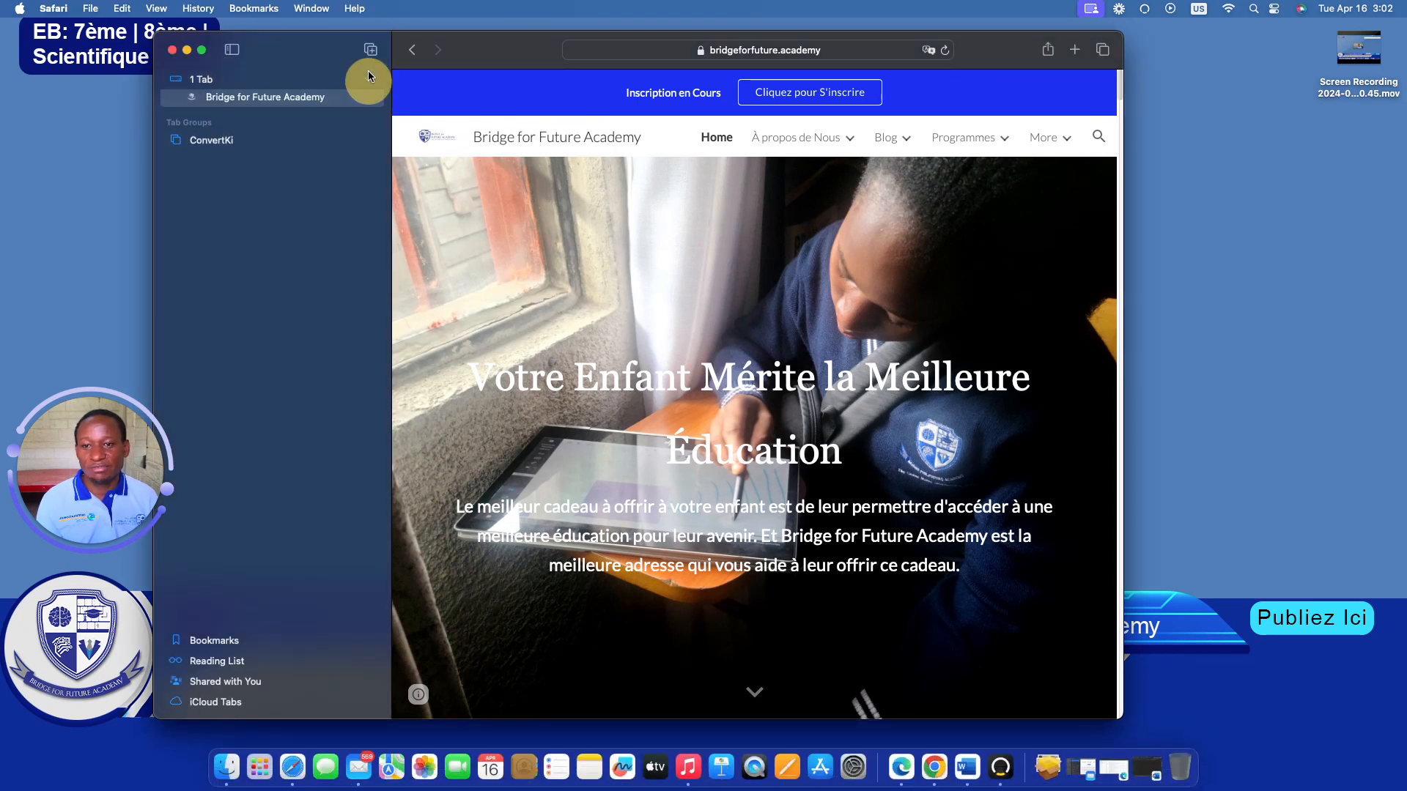
{"action": "left_click", "coordinate": [187, 79]}
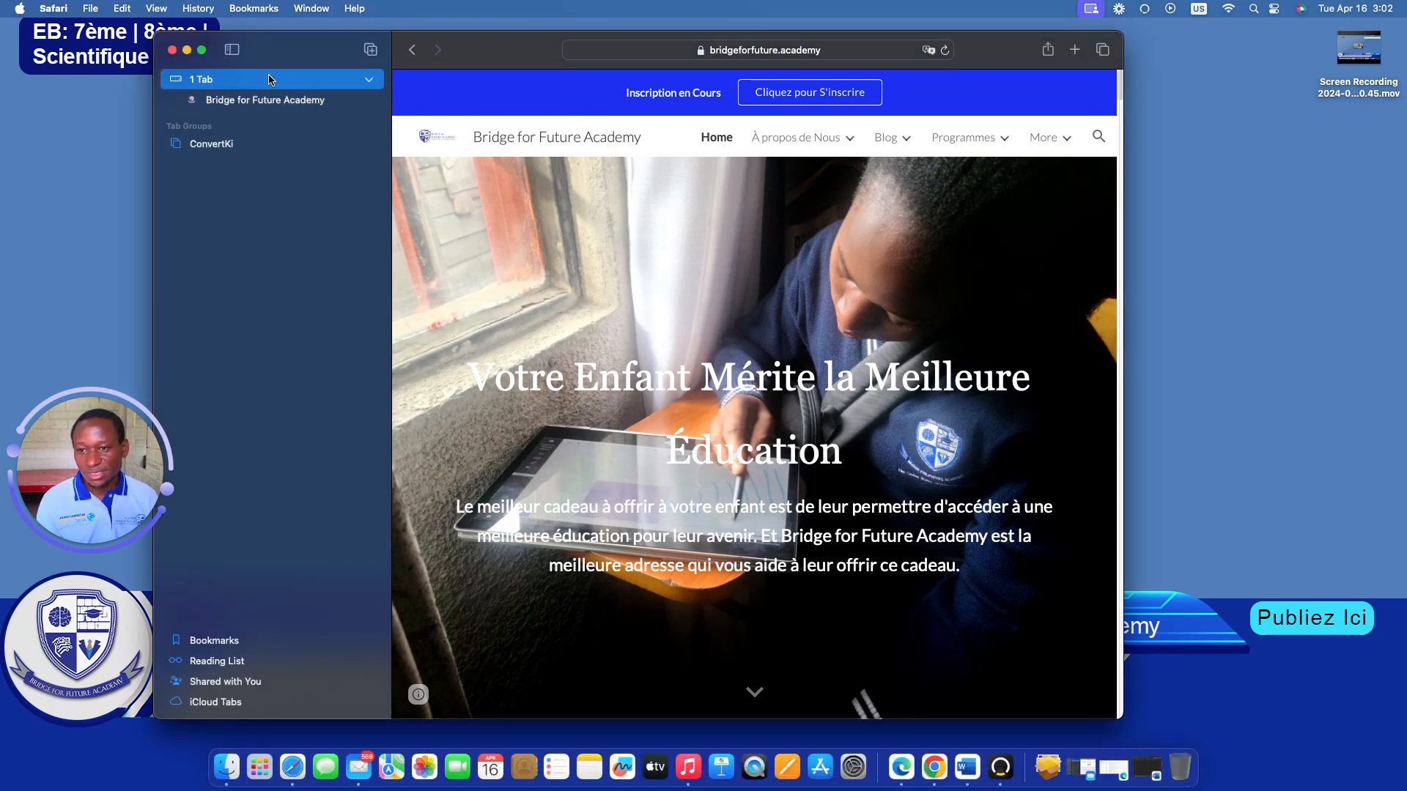
{"action": "left_click", "coordinate": [369, 50]}
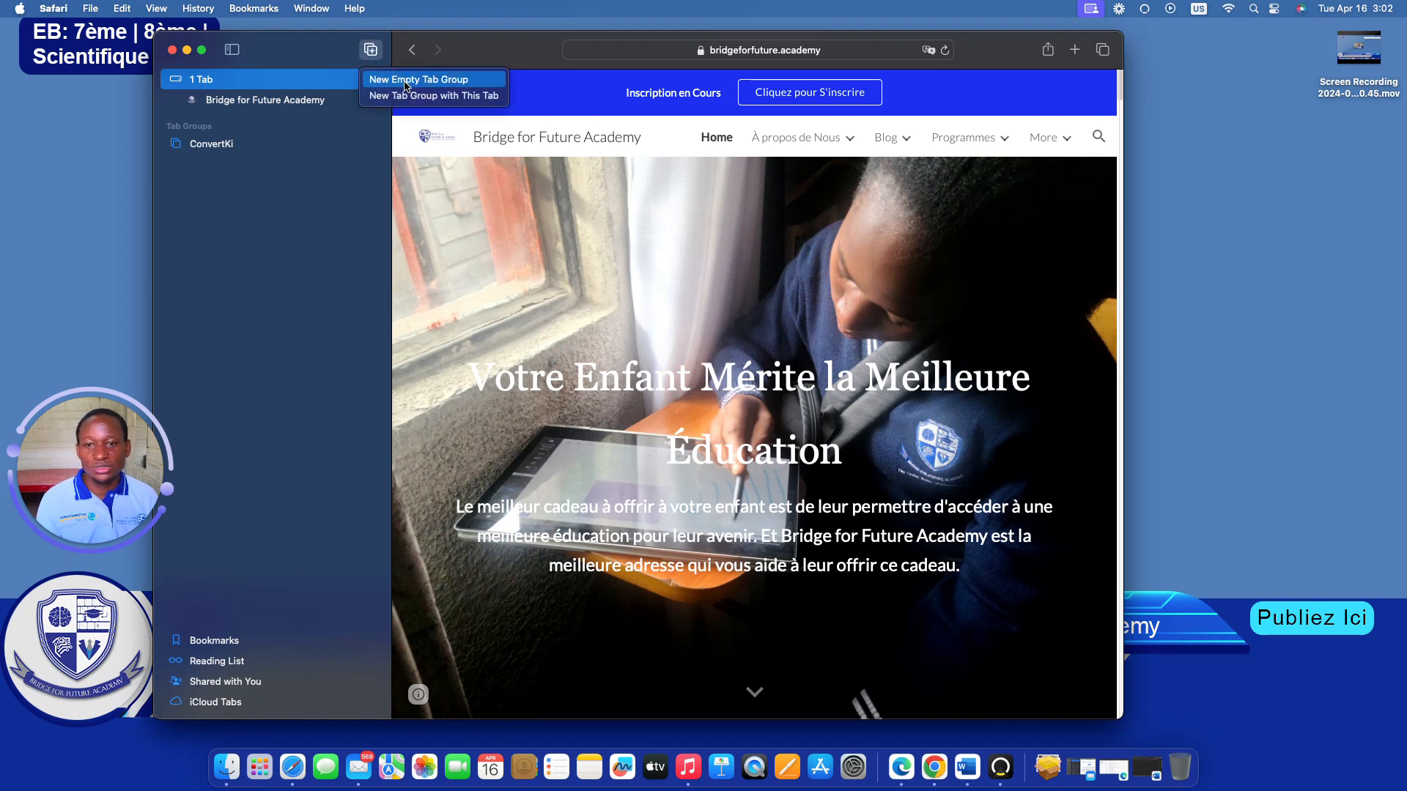
{"action": "left_click", "coordinate": [371, 82]}
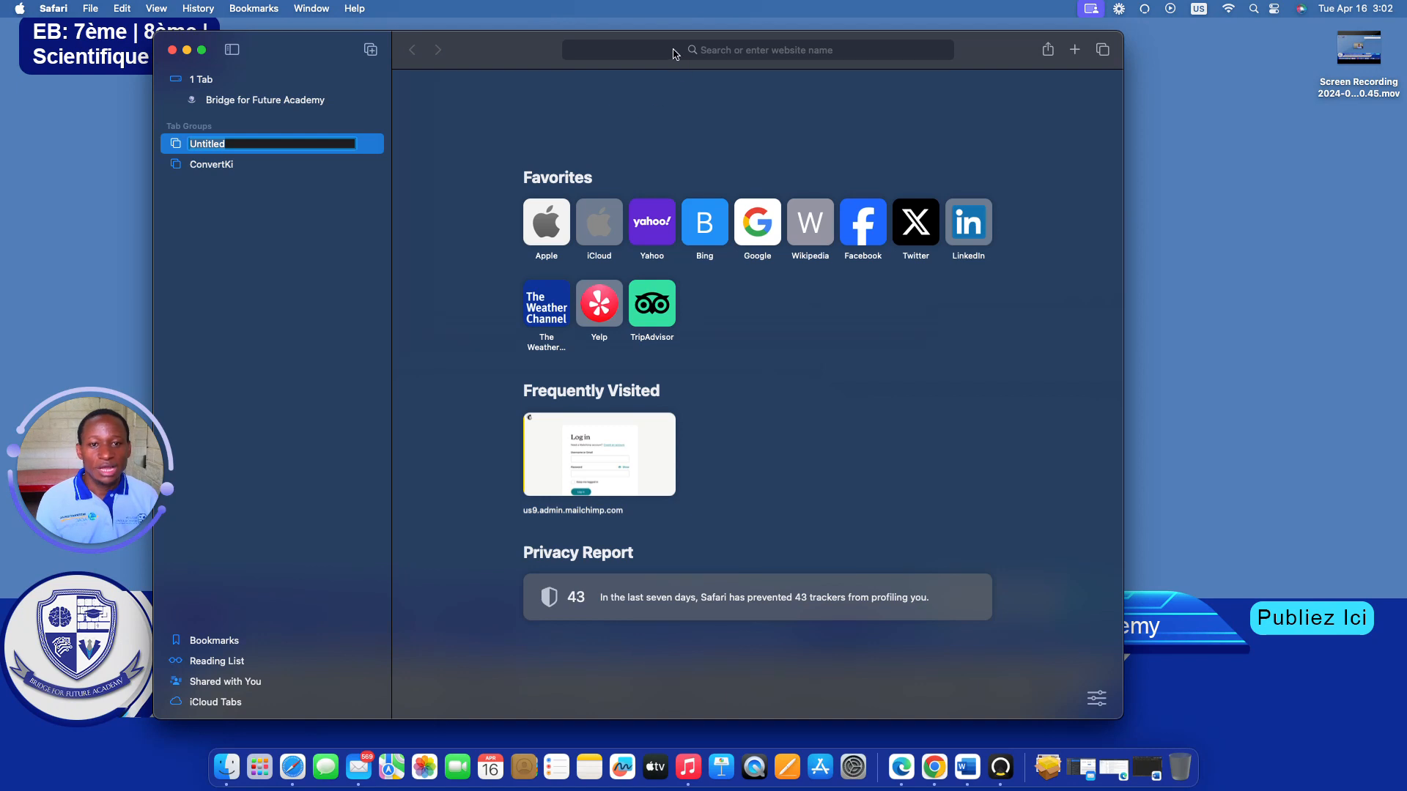
{"action": "left_click", "coordinate": [677, 51]}
{"action": "right_click", "coordinate": [654, 50]}
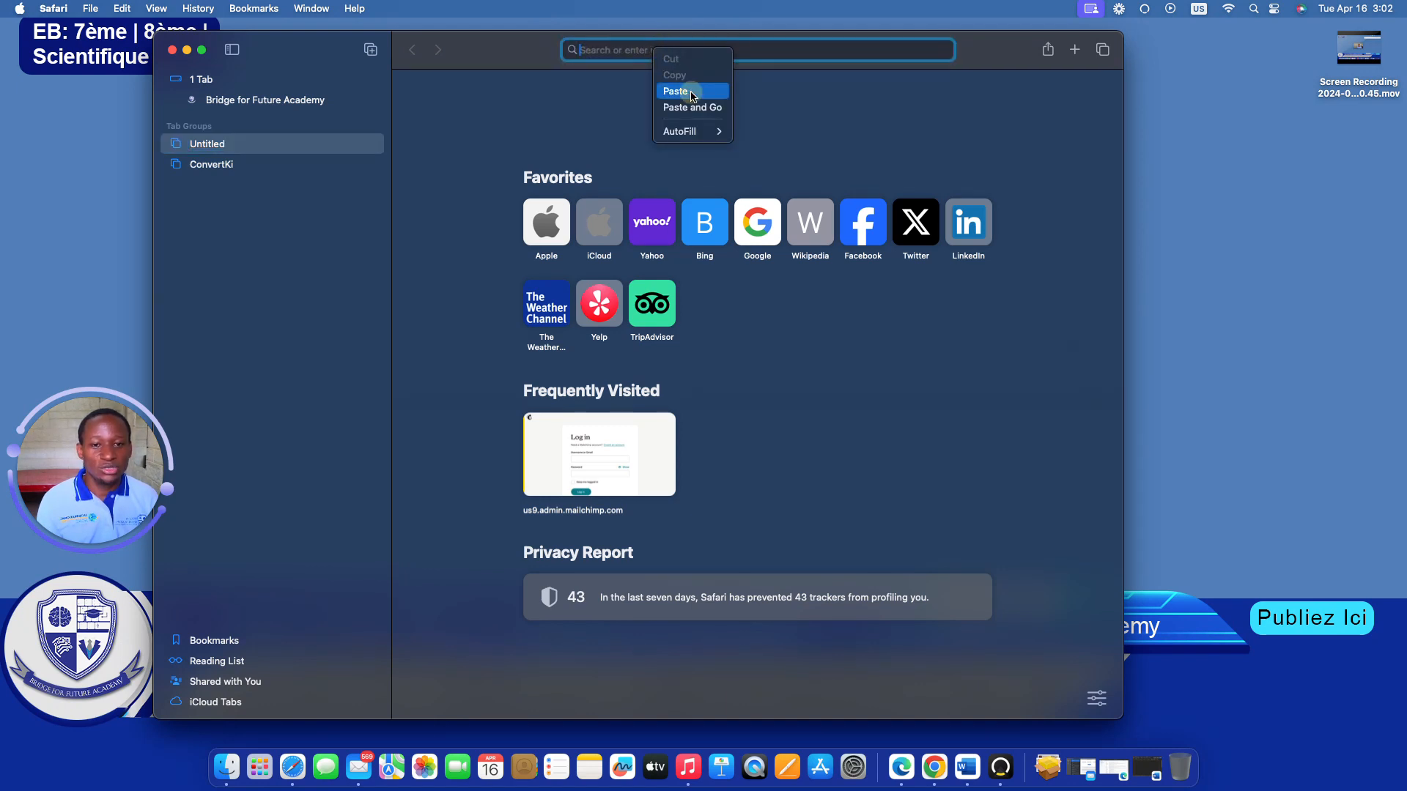
{"action": "left_click", "coordinate": [675, 91]}
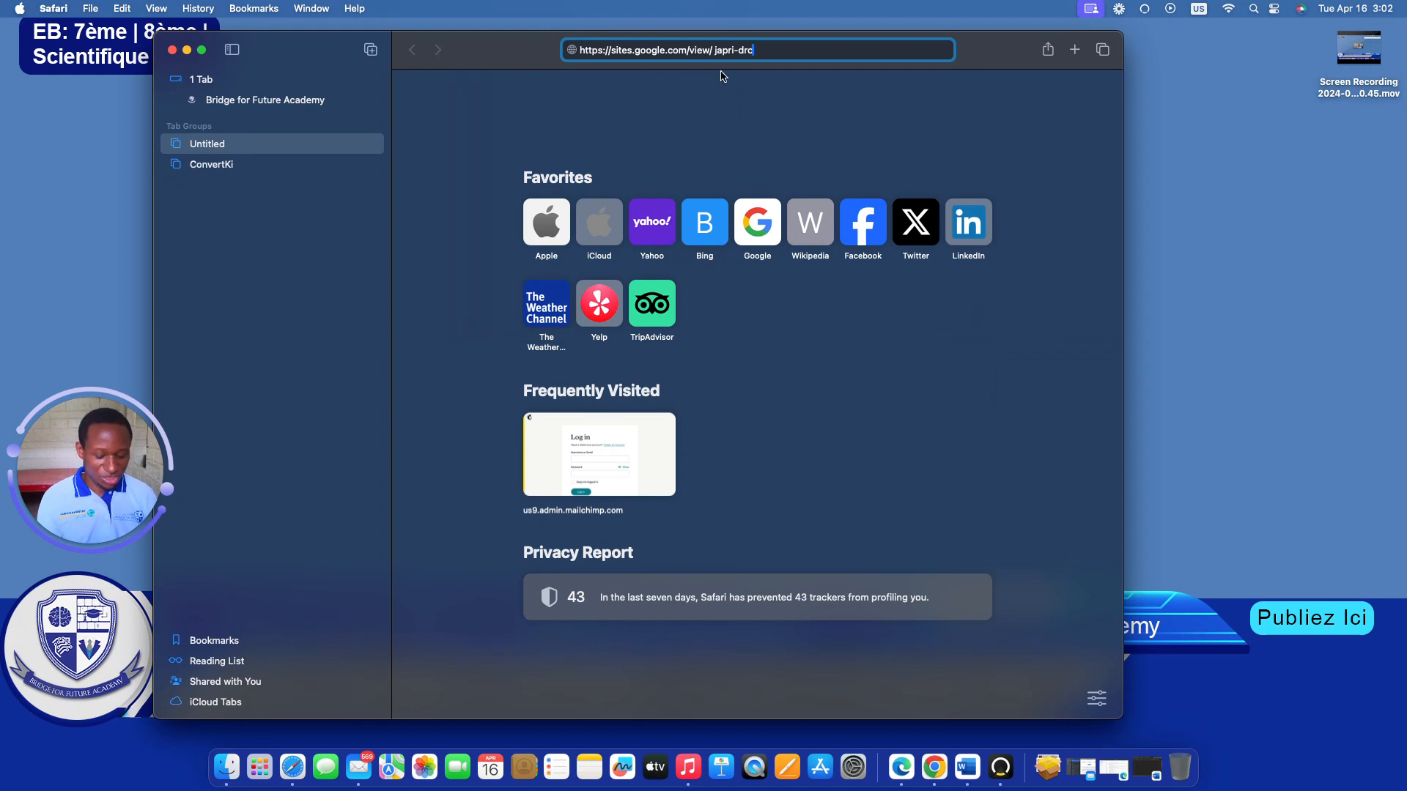
{"action": "key", "text": "Return"}
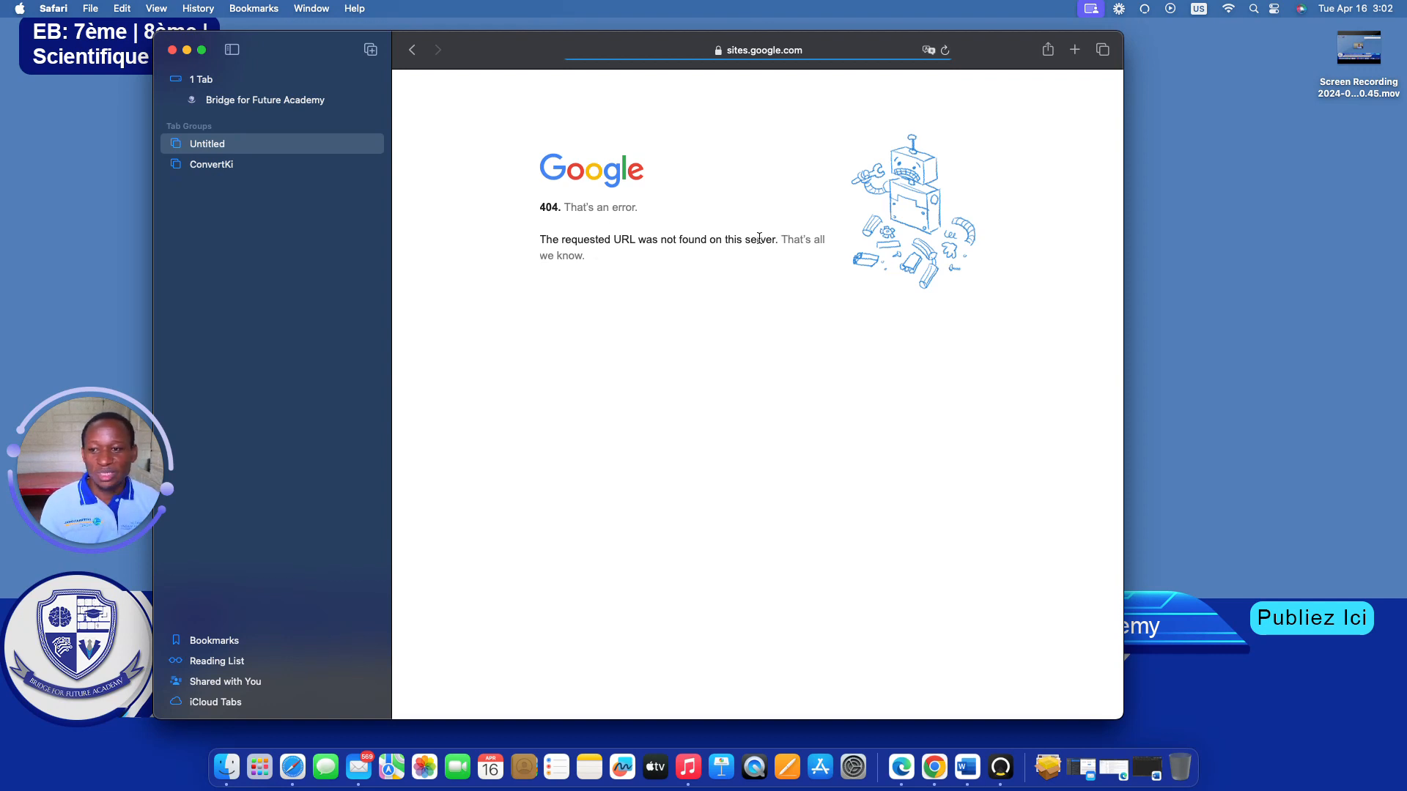
- Try to load the pasted site address again in Safari without correcting it
{"action": "left_click", "coordinate": [765, 50]}
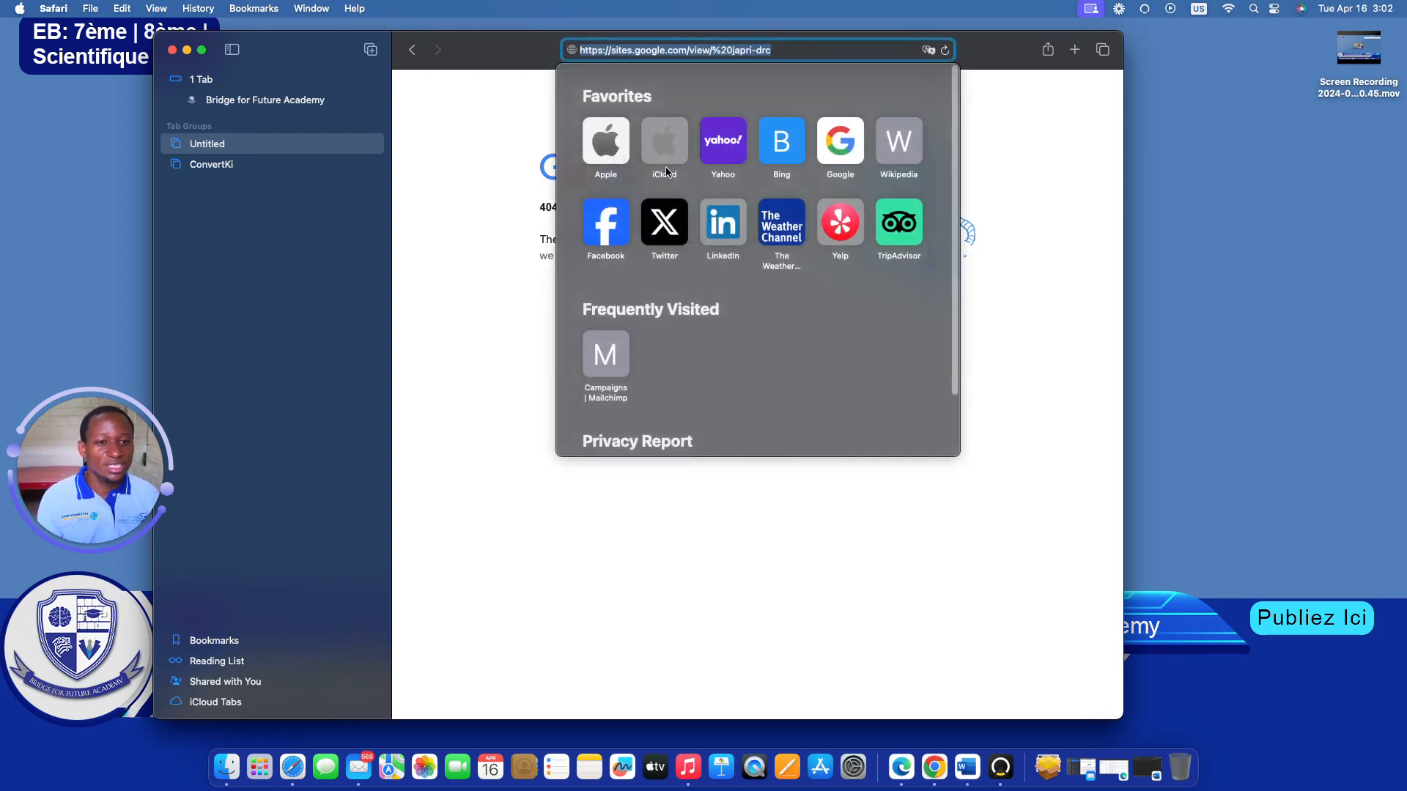
{"action": "left_click", "coordinate": [776, 51]}
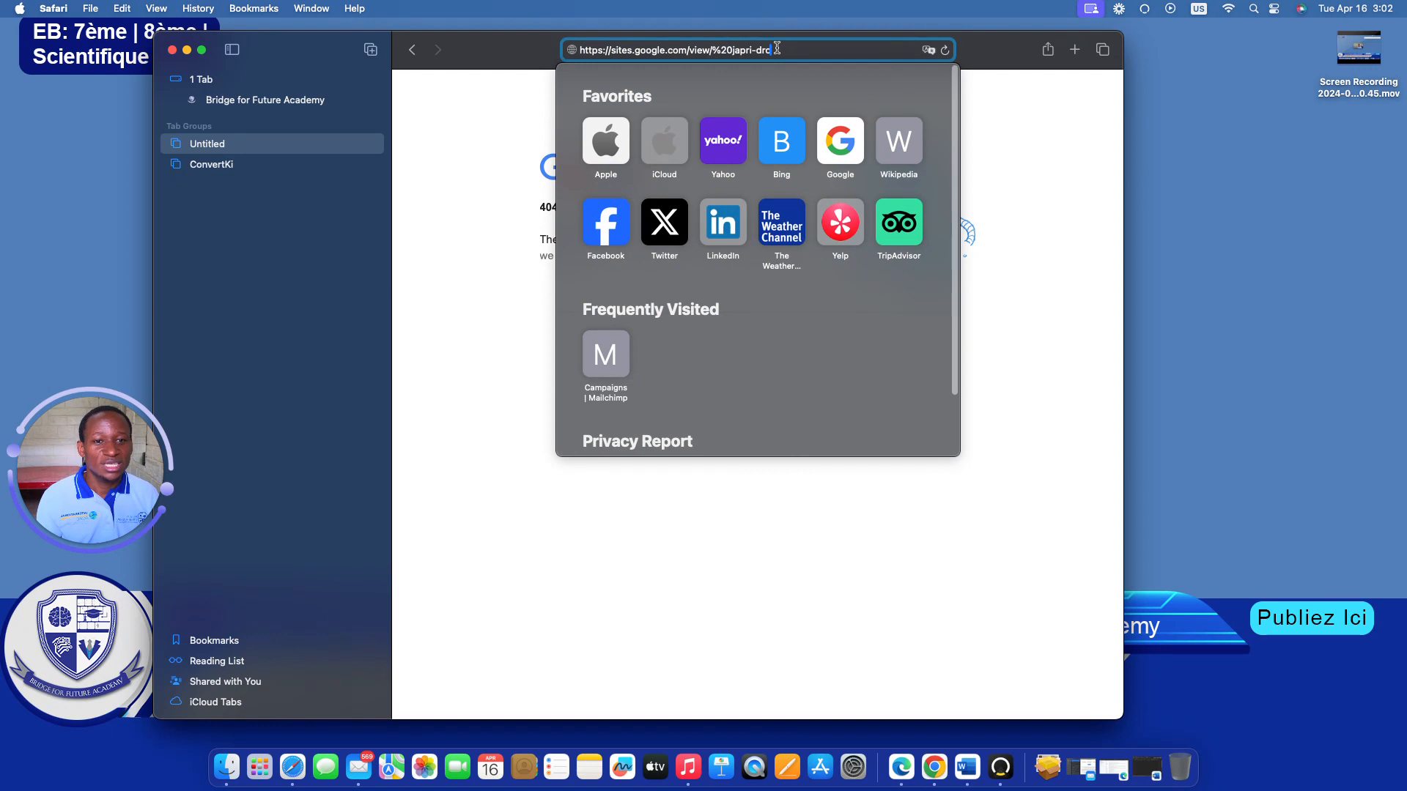
{"action": "left_click", "coordinate": [947, 52]}
{"action": "left_click_drag", "start_coordinate": [804, 52], "coordinate": [637, 74]}
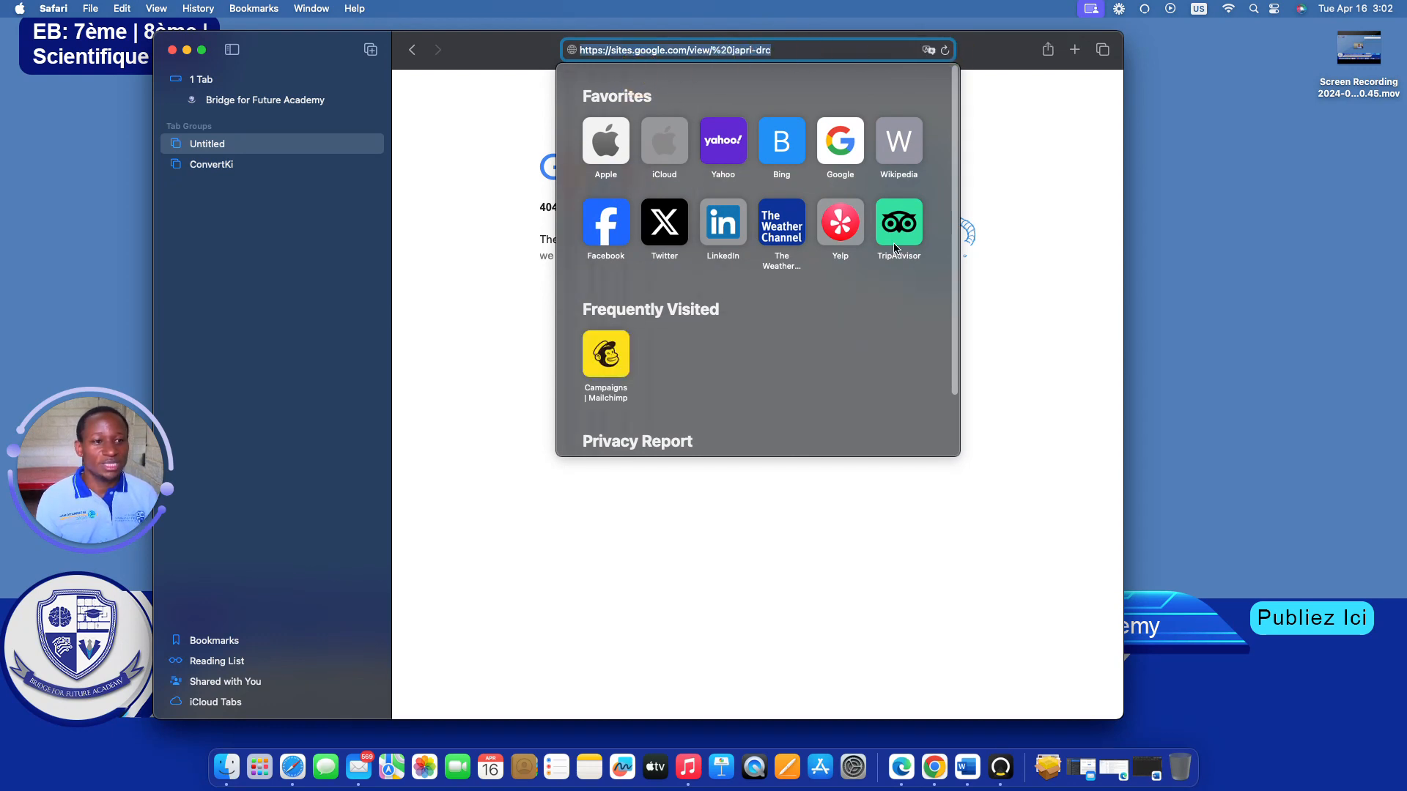
{"action": "left_click", "coordinate": [996, 189]}
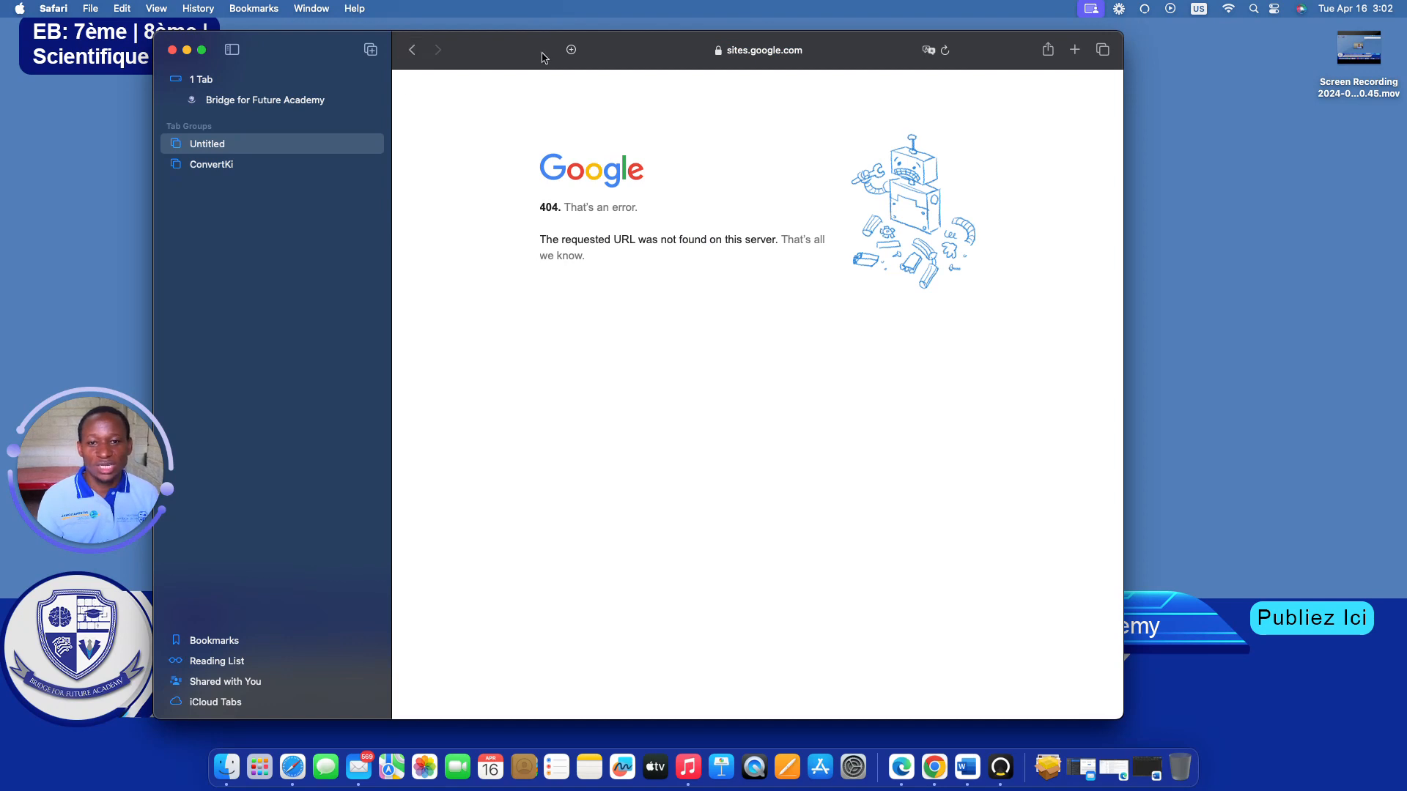
{"action": "left_click", "coordinate": [798, 50]}
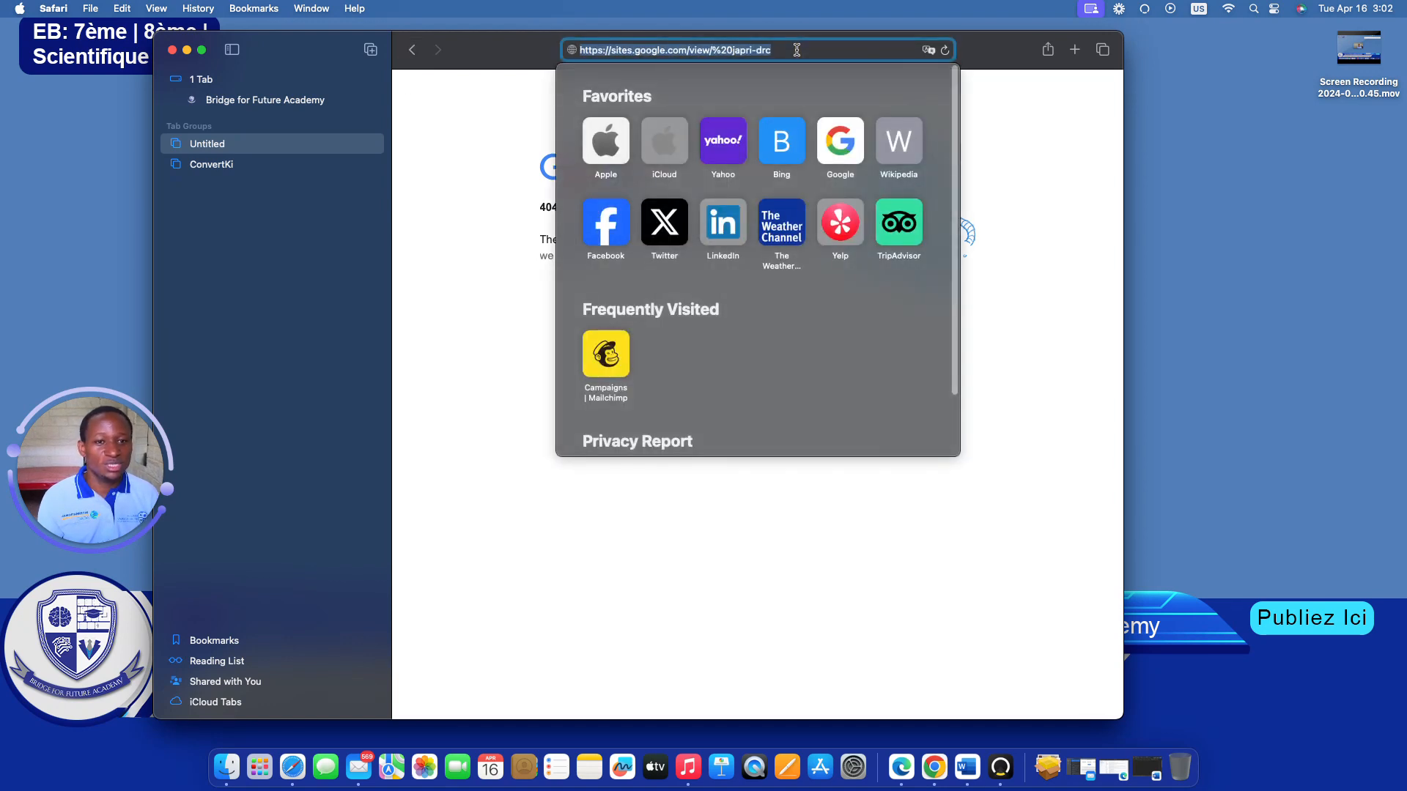
{"action": "key", "text": "Return"}
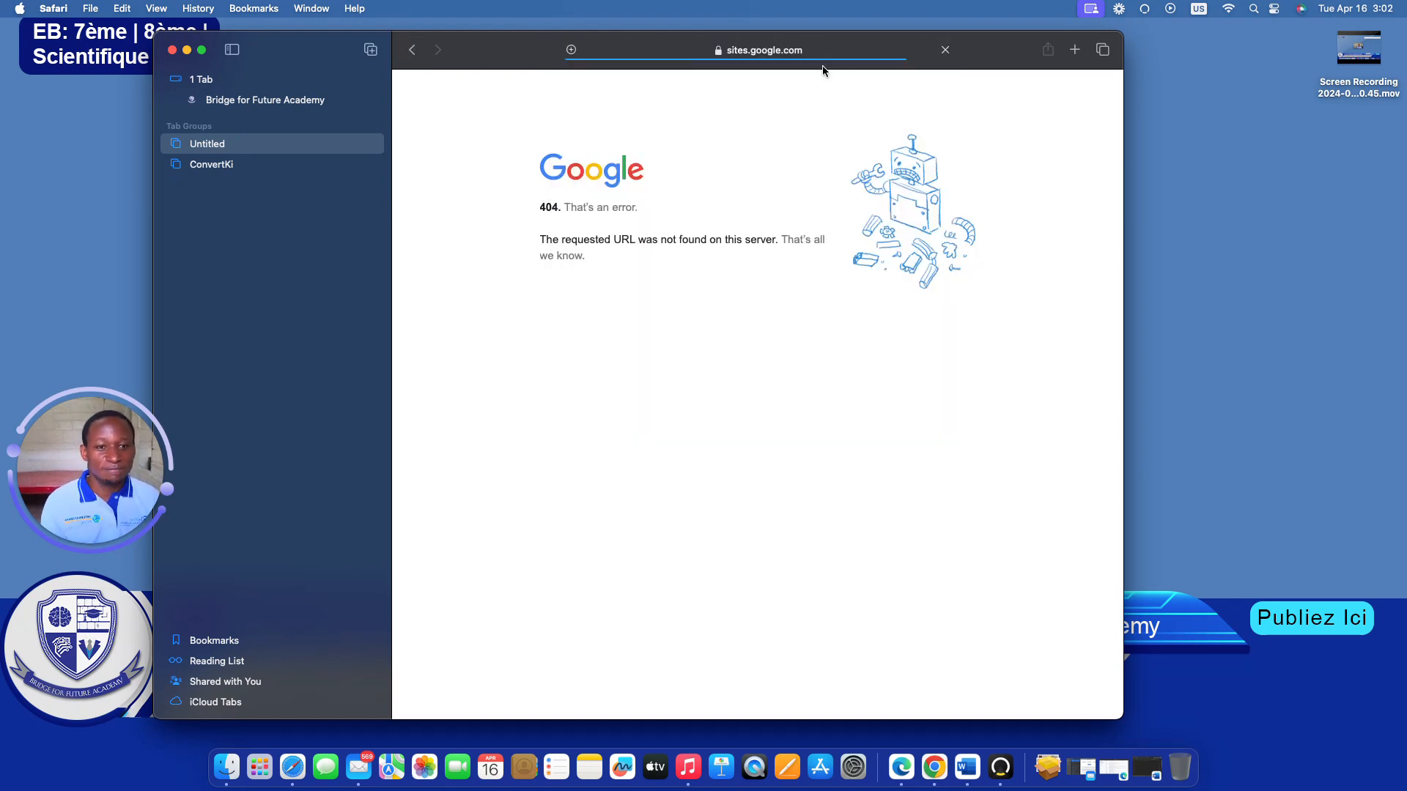
{"action": "left_click", "coordinate": [799, 49]}
{"action": "left_click", "coordinate": [800, 50]}
{"action": "key", "text": "Return"}
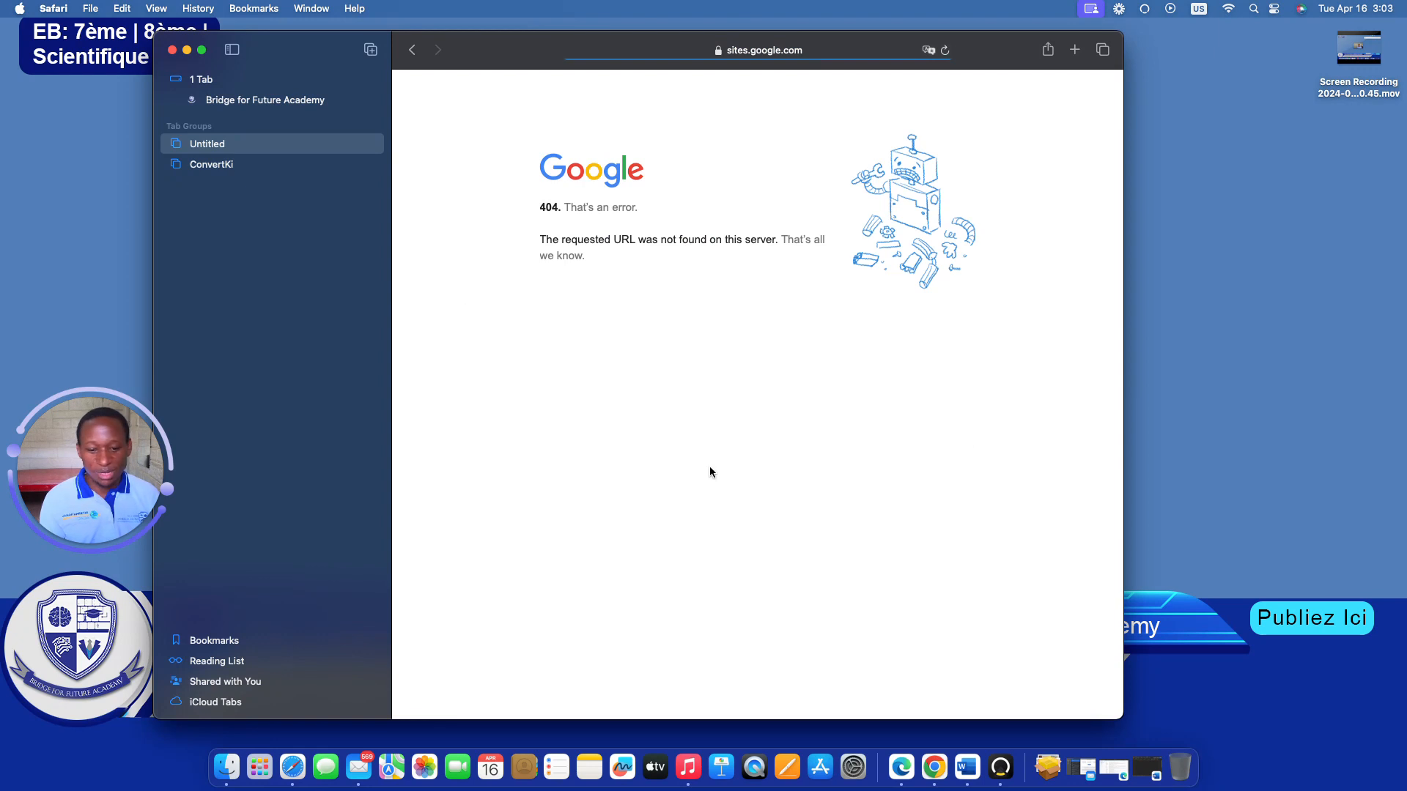
{"action": "left_click", "coordinate": [902, 770]}
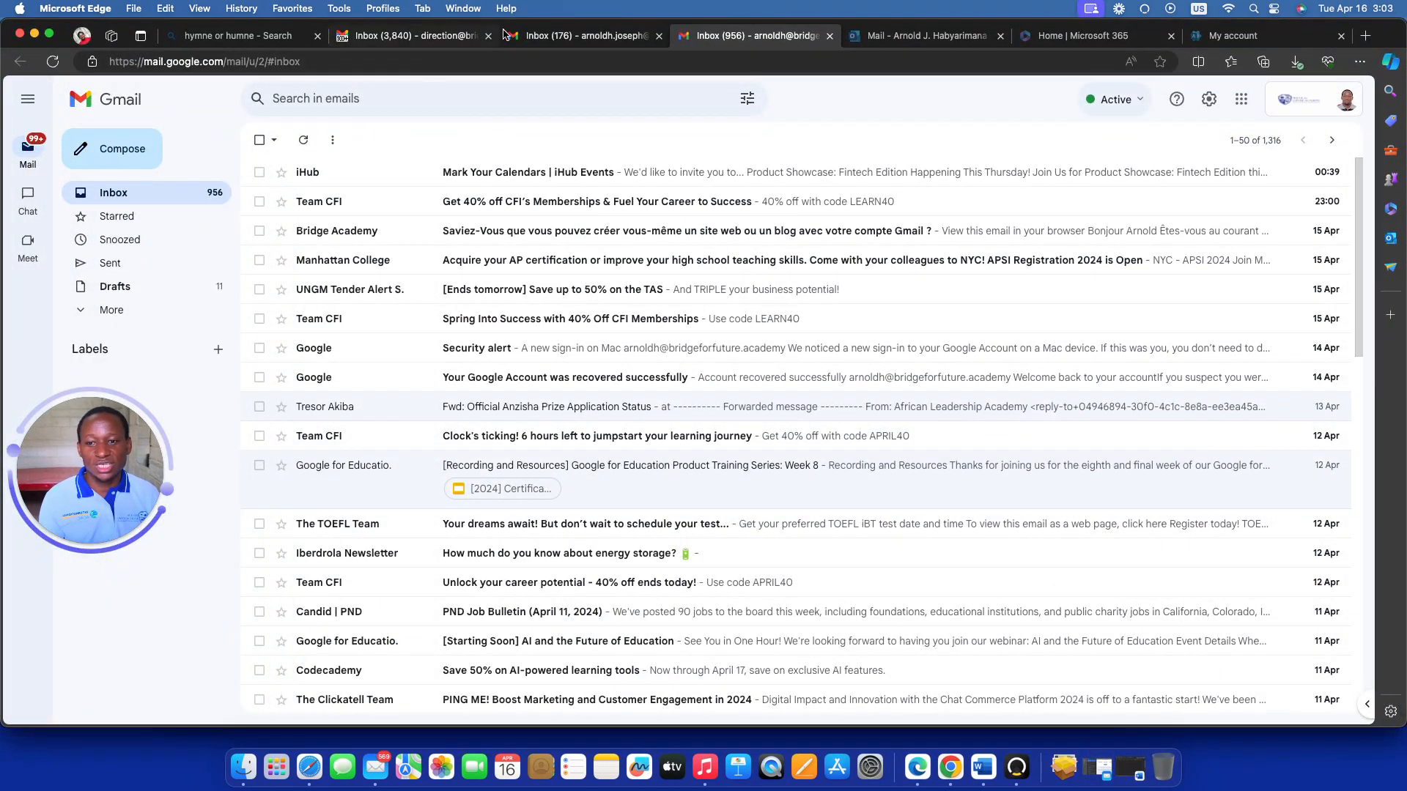
{"action": "left_click", "coordinate": [1366, 35]}
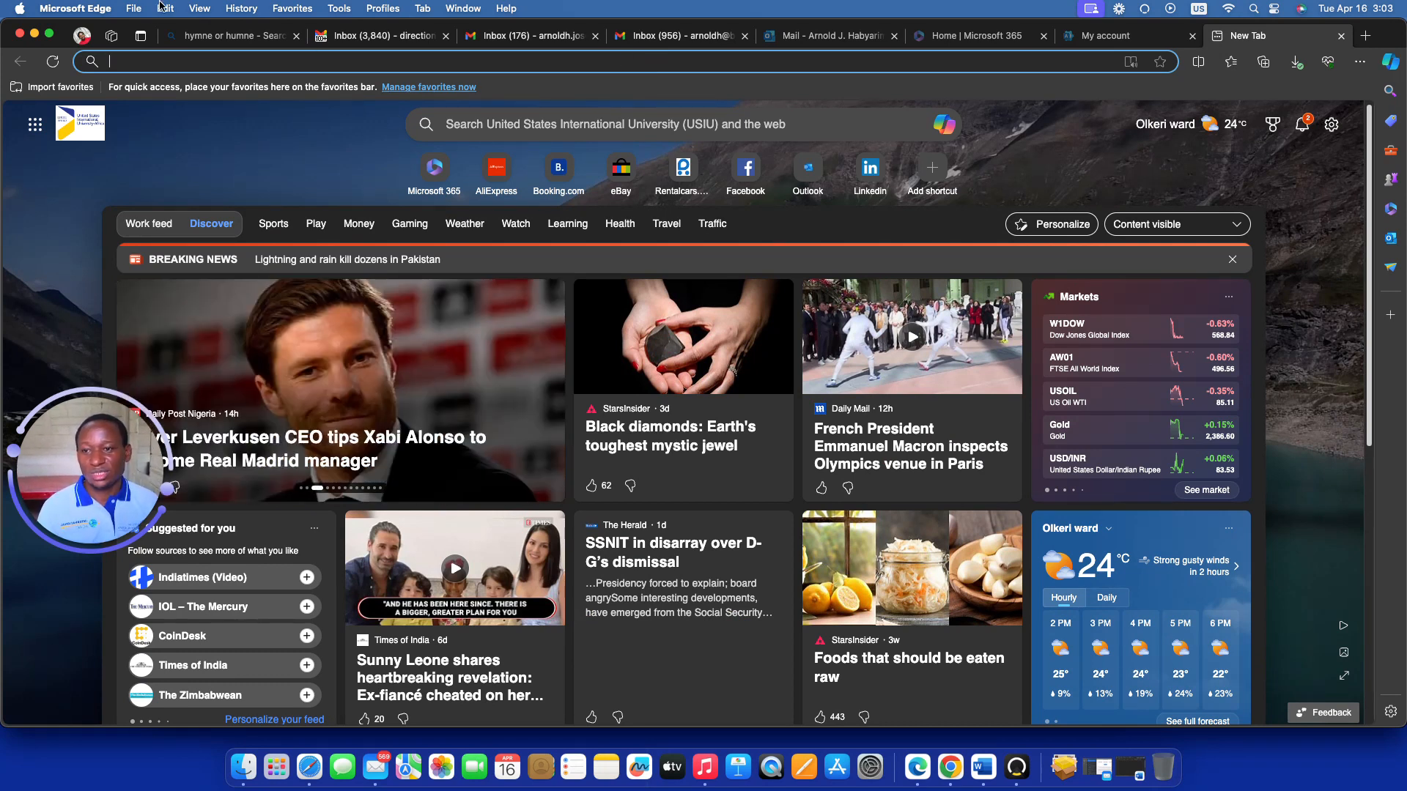
{"action": "right_click", "coordinate": [120, 62]}
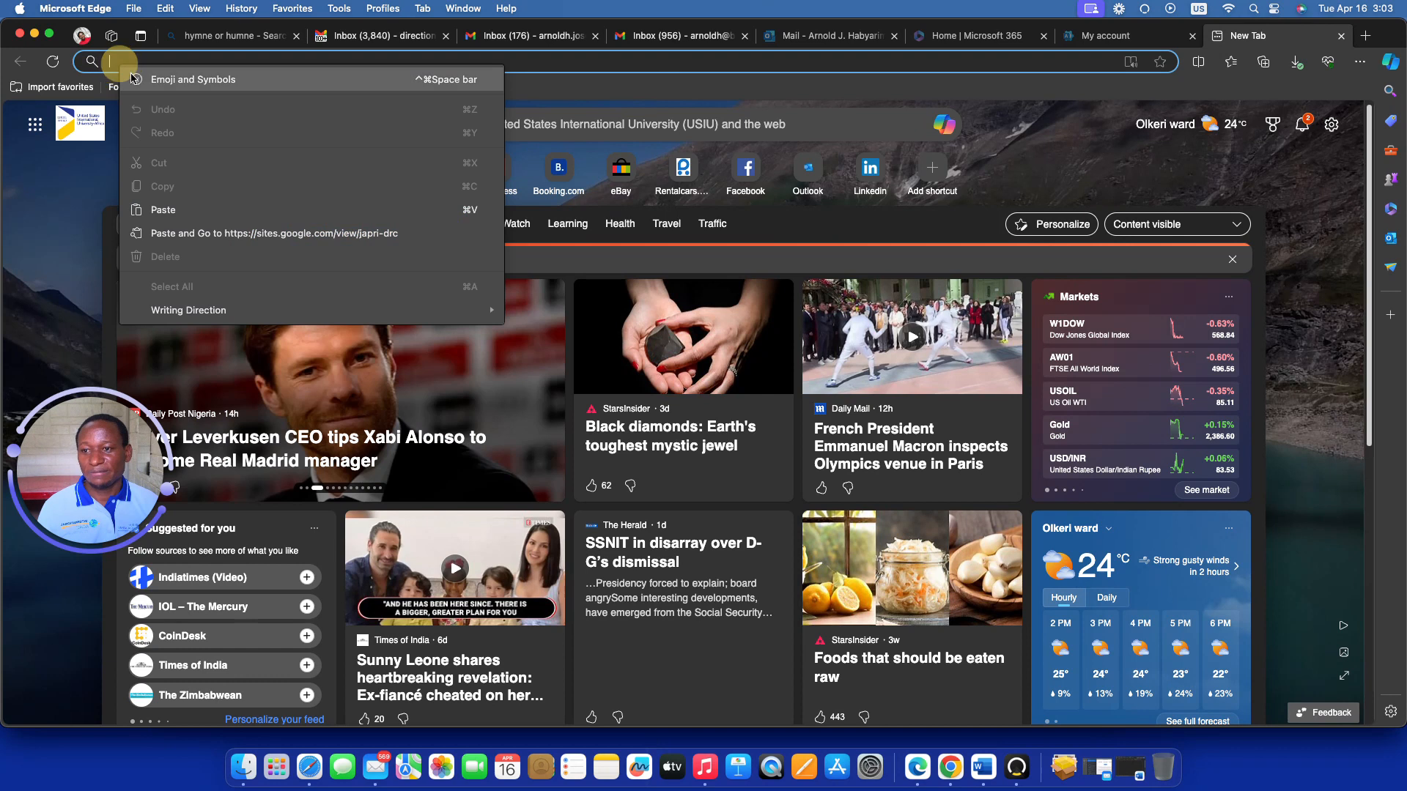
{"action": "left_click", "coordinate": [183, 210]}
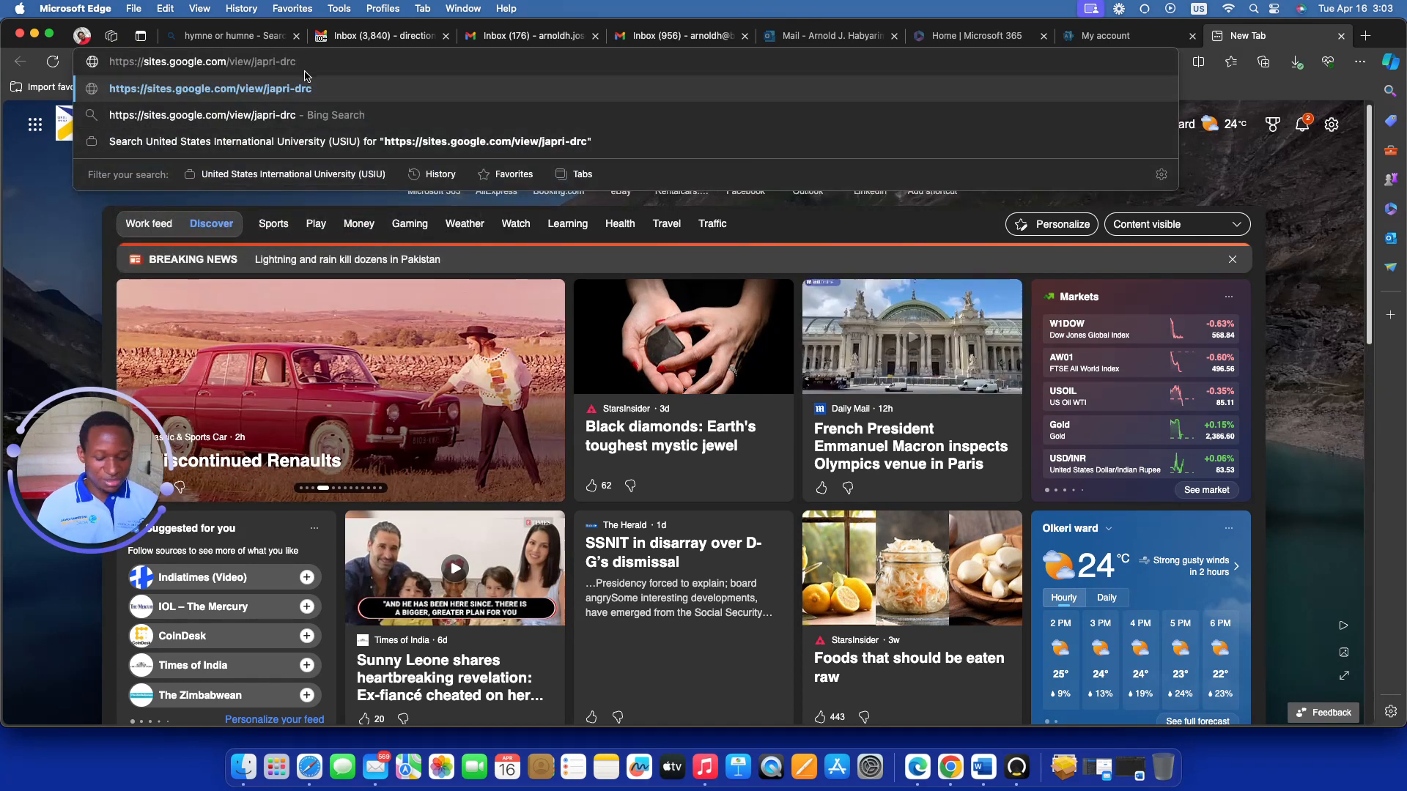
{"action": "left_click", "coordinate": [337, 87]}
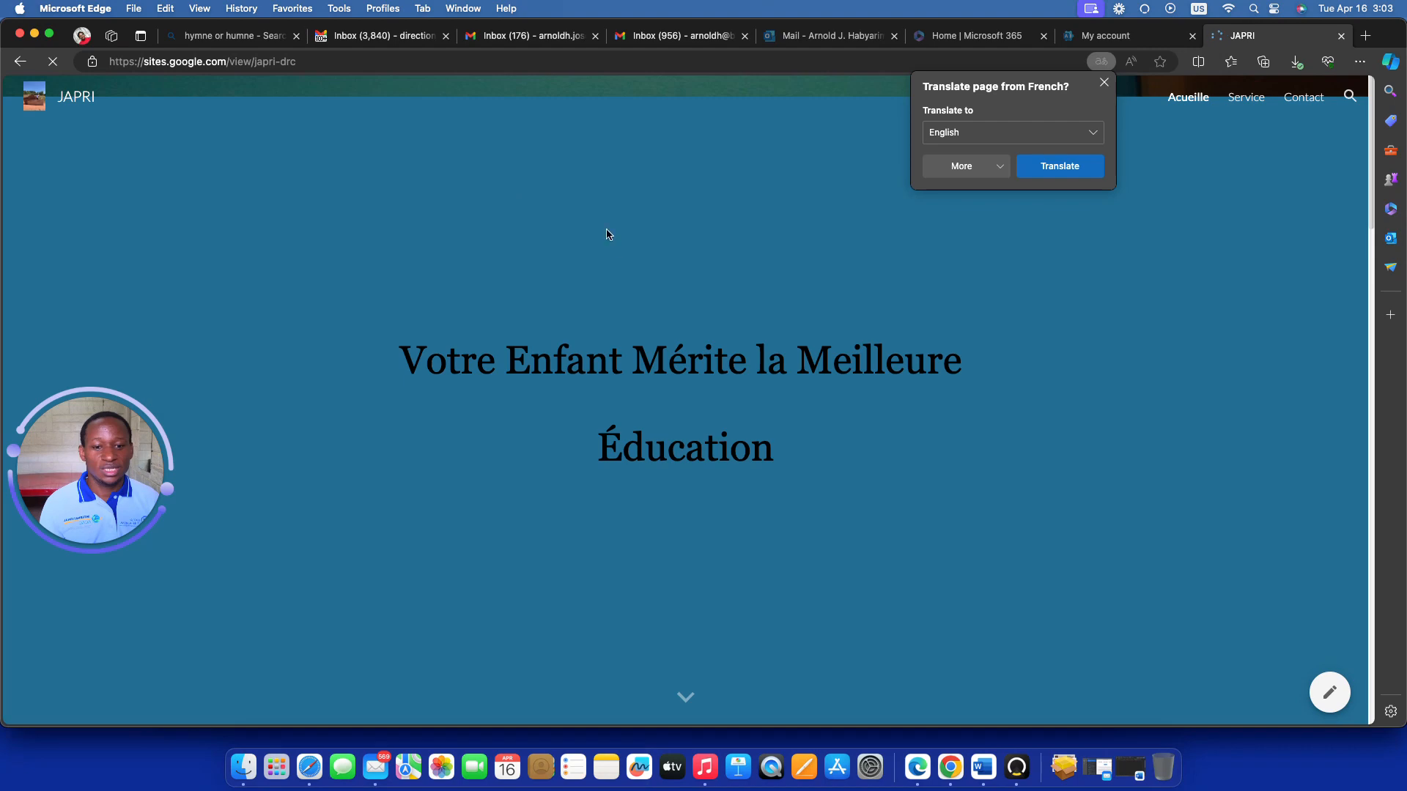
- Review the published home page, and check the site navigation between the Service and Acueille pages
{"action": "scroll", "coordinate": [555, 258], "scroll_direction": "down", "scroll_amount": 15}
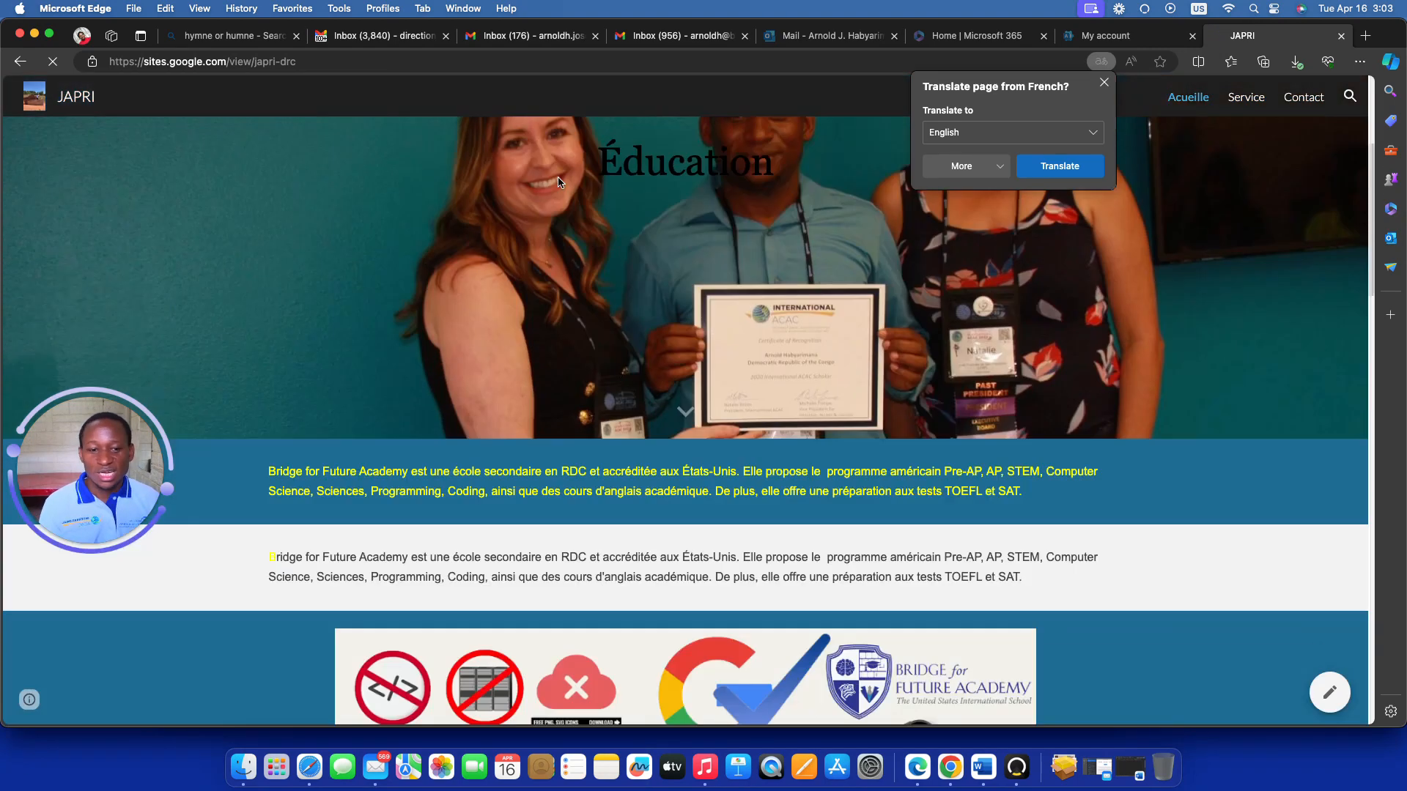
{"action": "scroll", "coordinate": [555, 165], "scroll_direction": "up", "scroll_amount": 15}
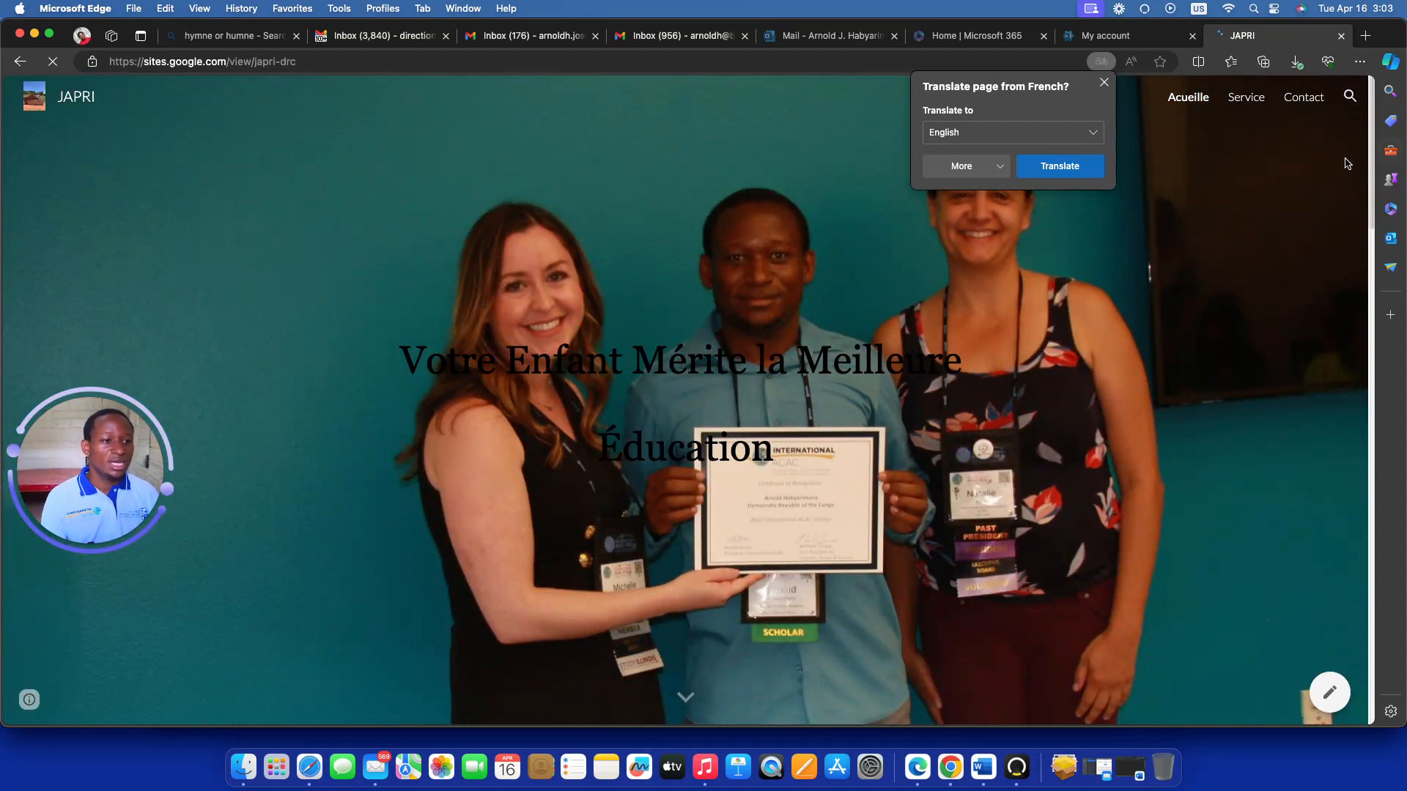
{"action": "left_click", "coordinate": [1245, 98]}
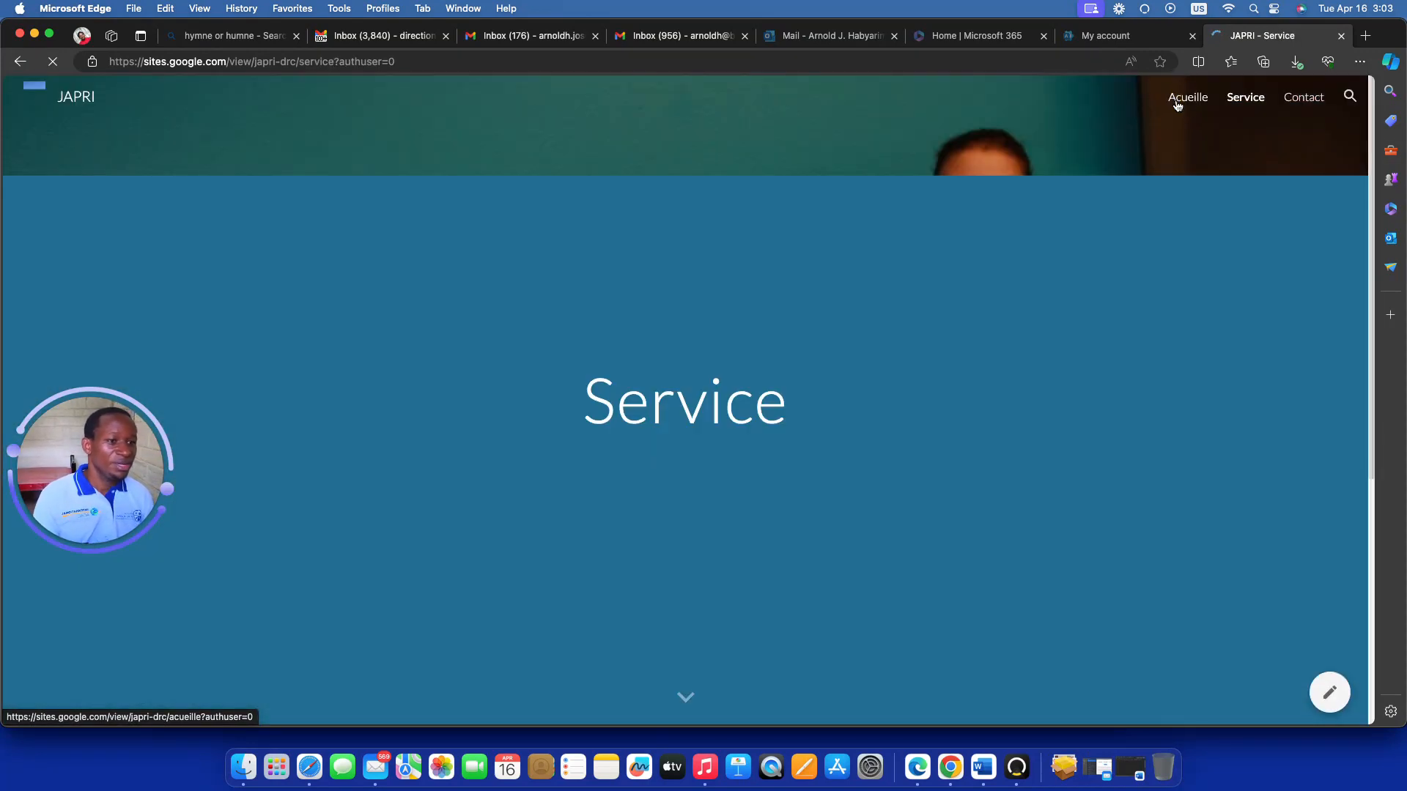
{"action": "left_click", "coordinate": [1178, 103]}
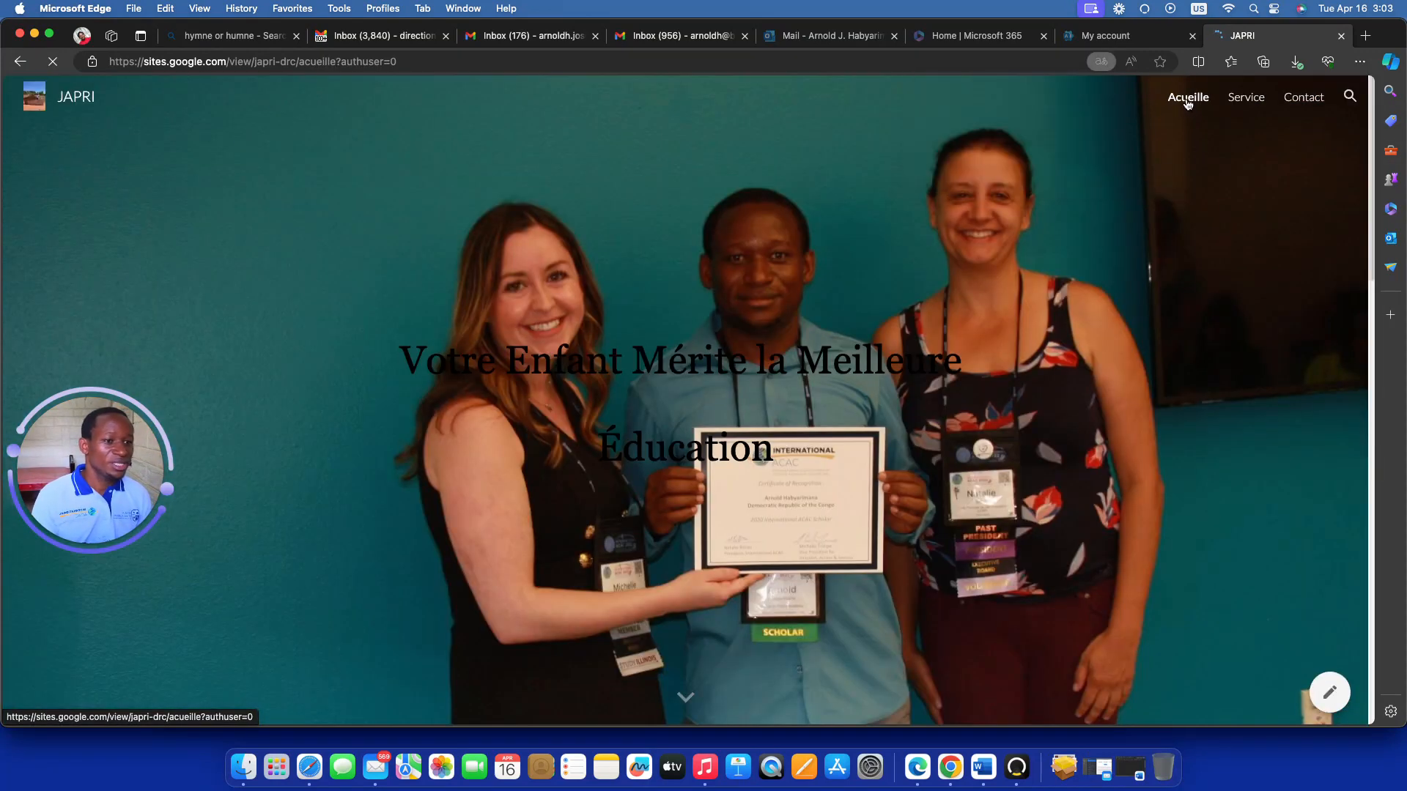
{"action": "left_click", "coordinate": [1270, 105]}
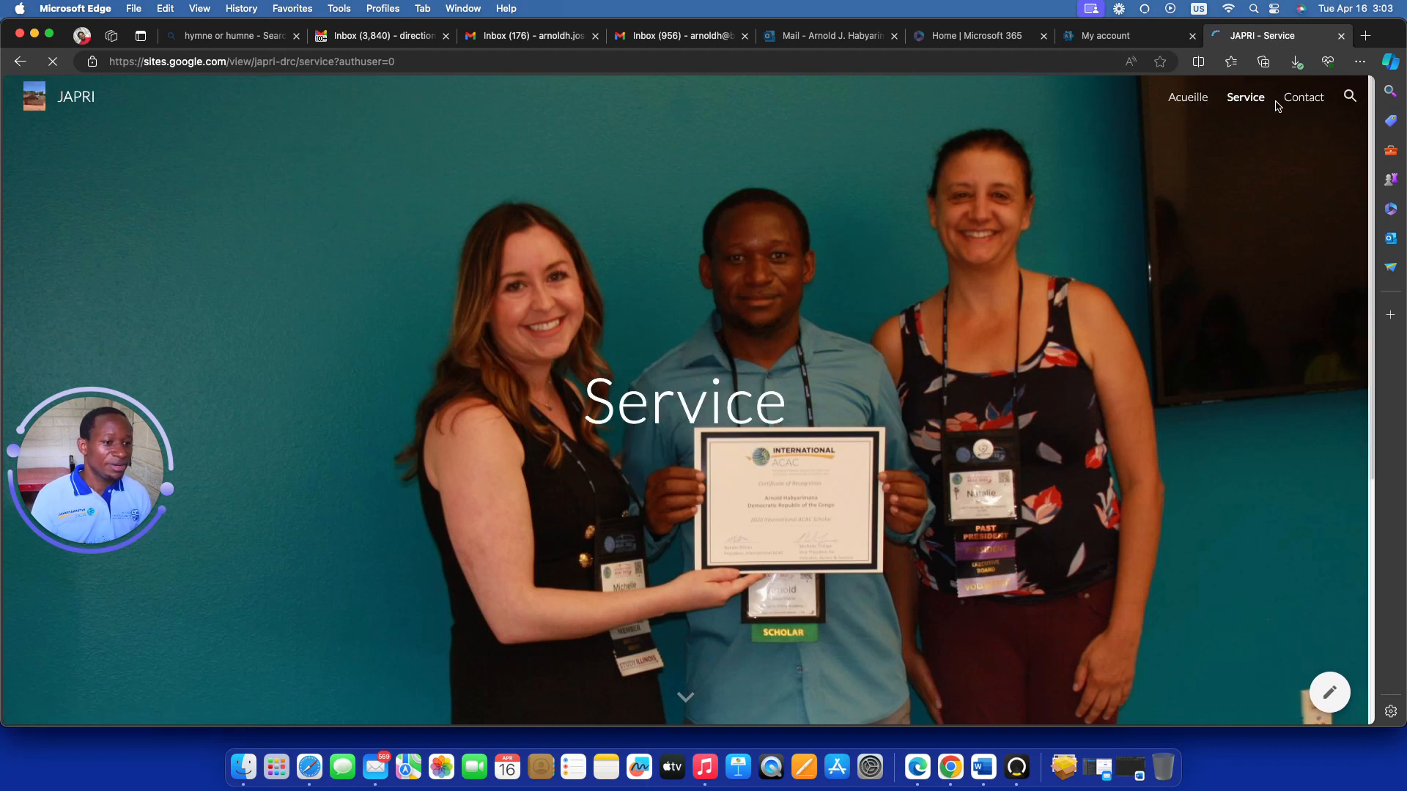
{"action": "left_click", "coordinate": [1180, 101]}
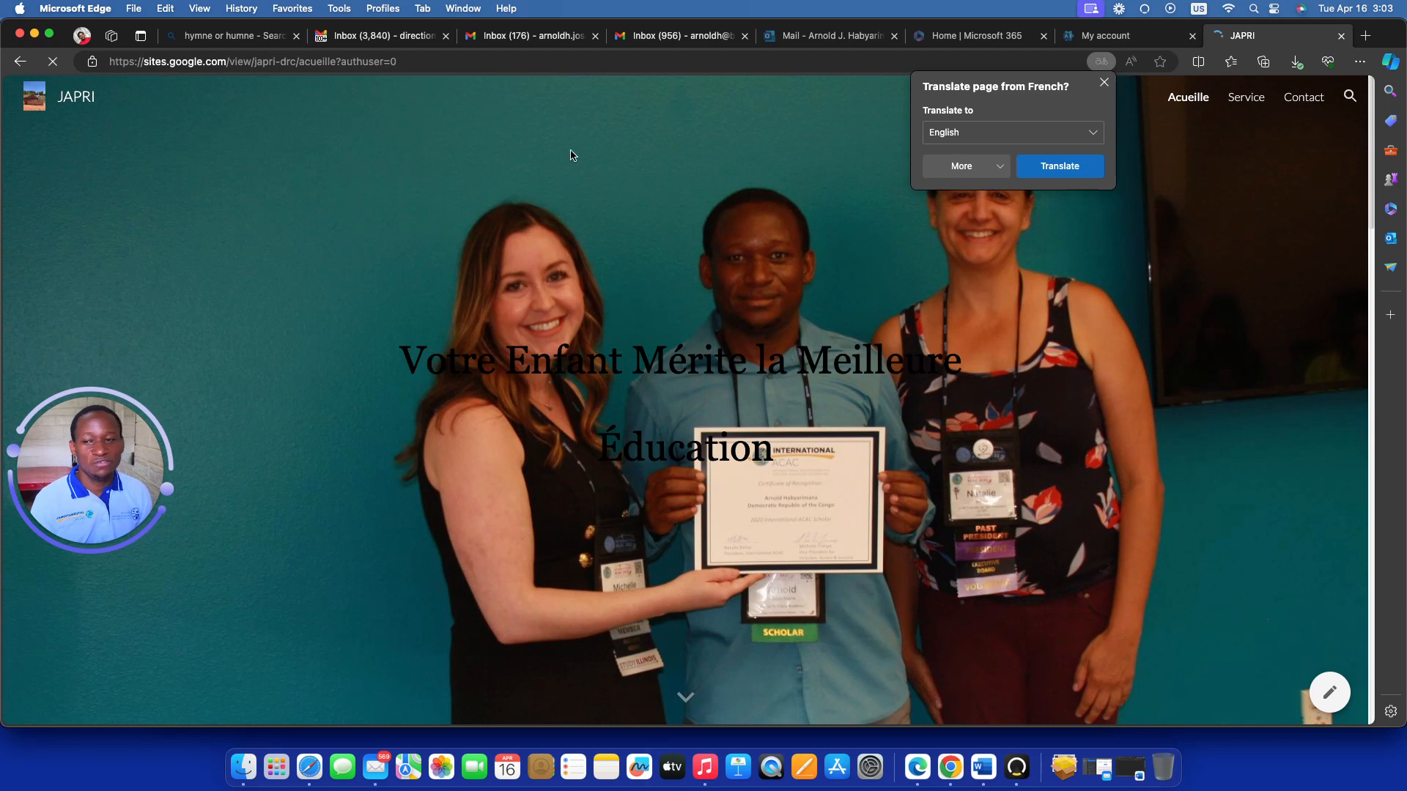
- Look through the published Acueille page, then the Service and Contact pages, using the site navigation
{"action": "scroll", "coordinate": [586, 168], "scroll_direction": "down", "scroll_amount": 10}
{"action": "scroll", "coordinate": [719, 223], "scroll_direction": "up", "scroll_amount": 8}
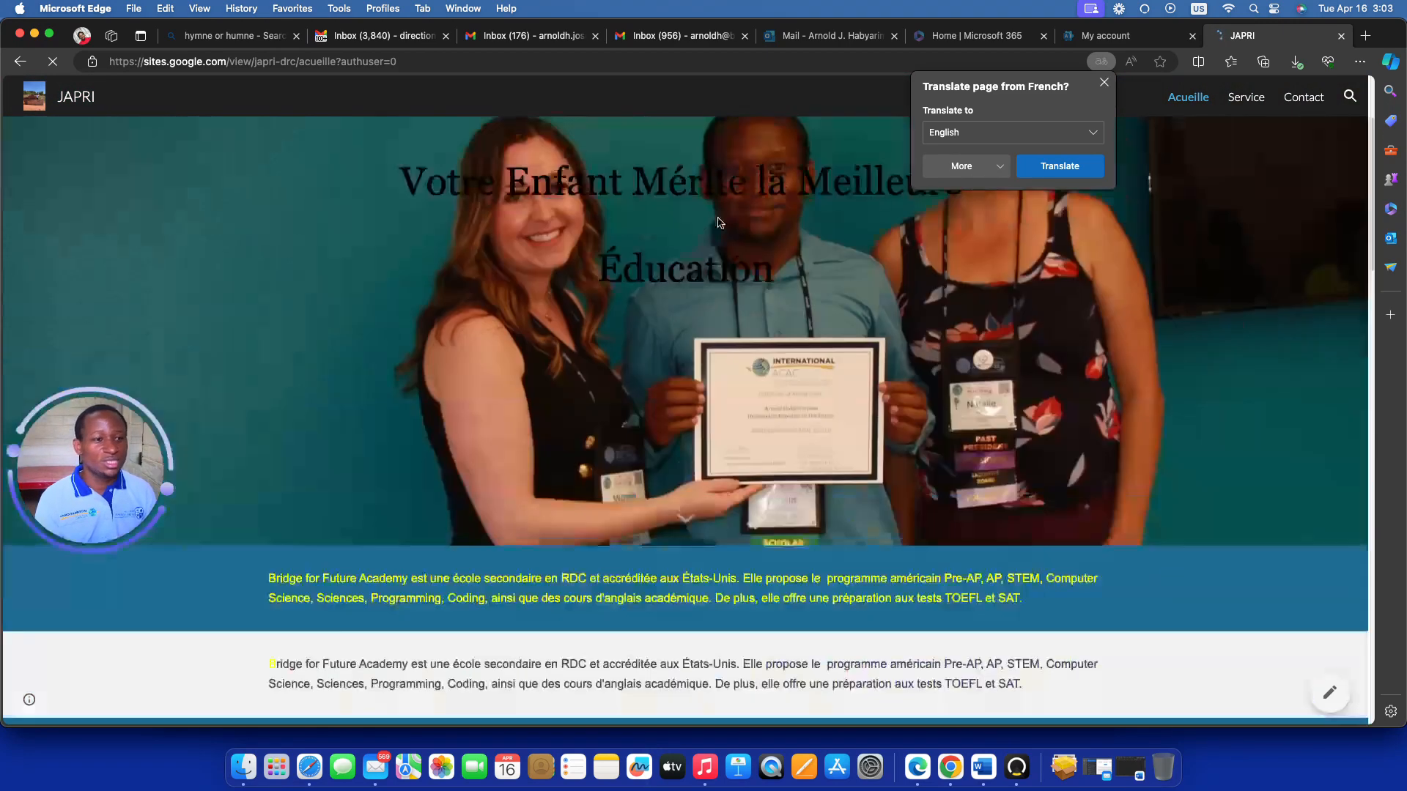
{"action": "left_click", "coordinate": [1236, 103]}
{"action": "left_click", "coordinate": [1247, 99]}
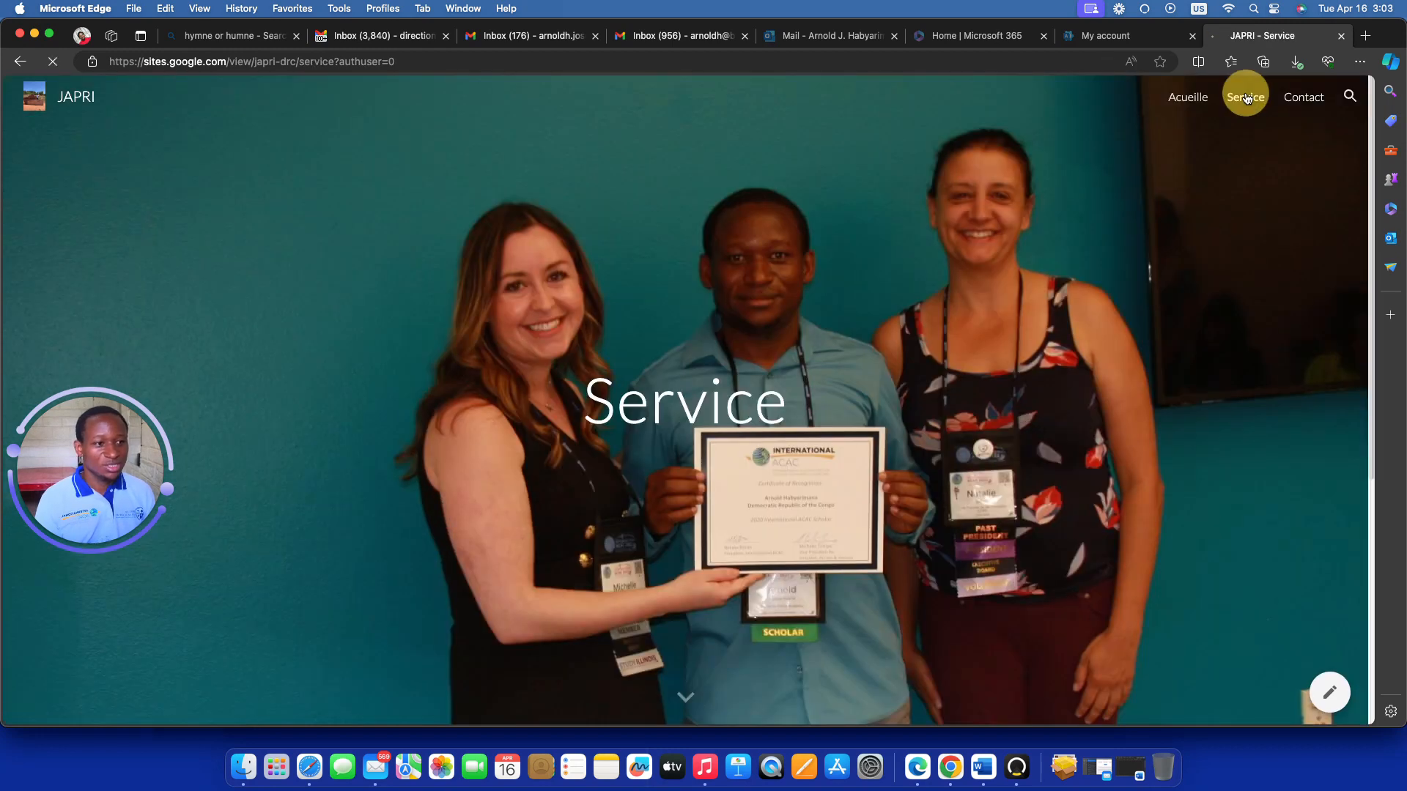
{"action": "scroll", "coordinate": [678, 418], "scroll_direction": "down", "scroll_amount": 5}
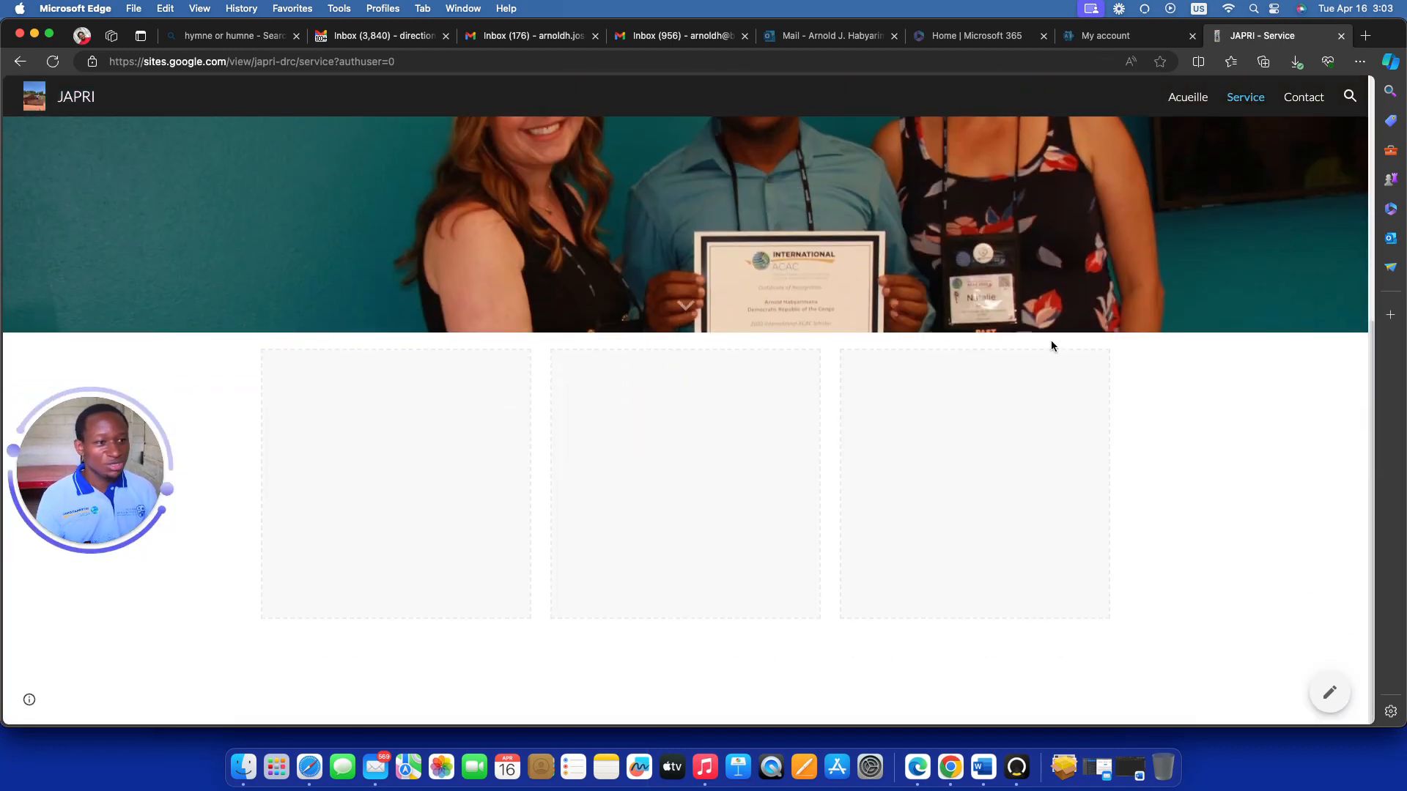
{"action": "scroll", "coordinate": [616, 565], "scroll_direction": "up", "scroll_amount": 3}
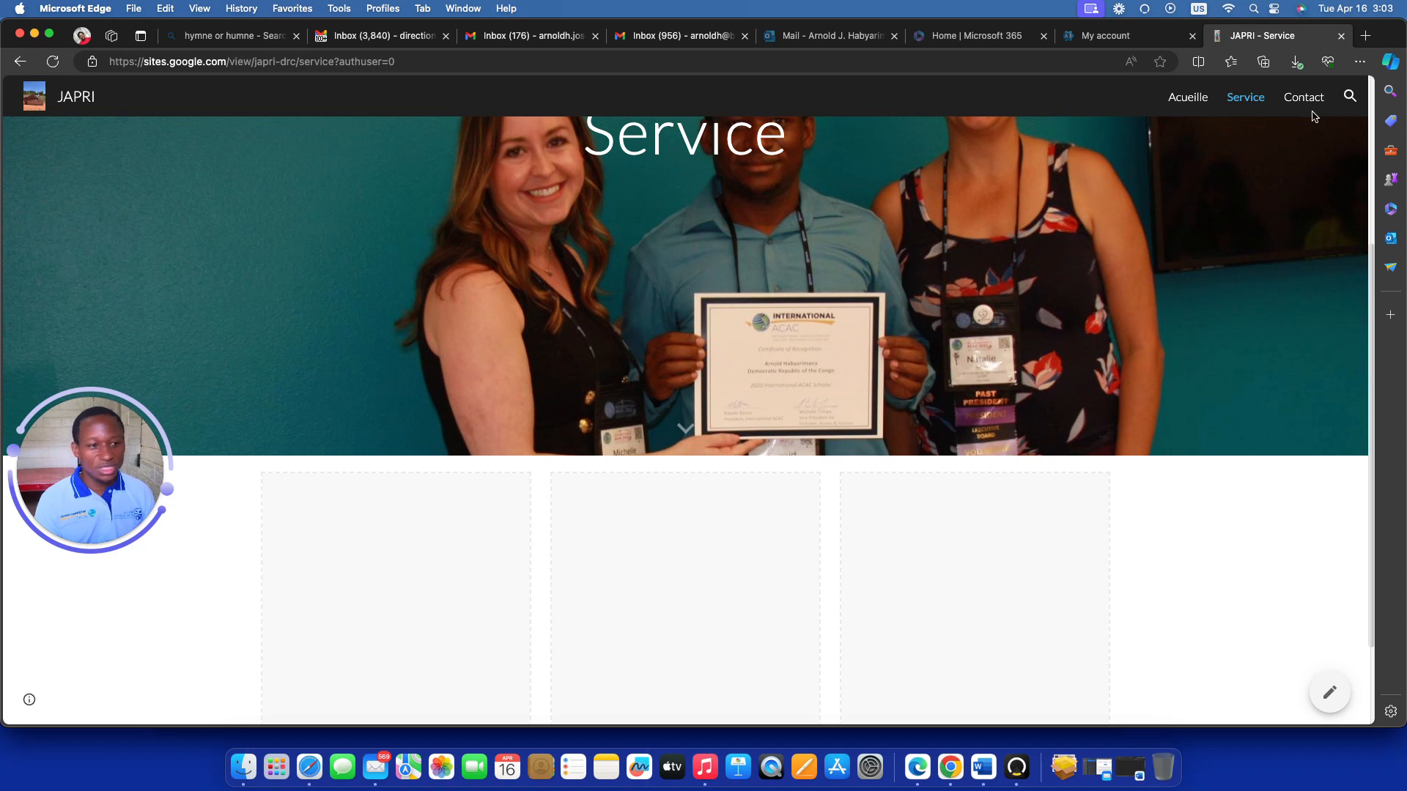
{"action": "left_click", "coordinate": [1304, 100]}
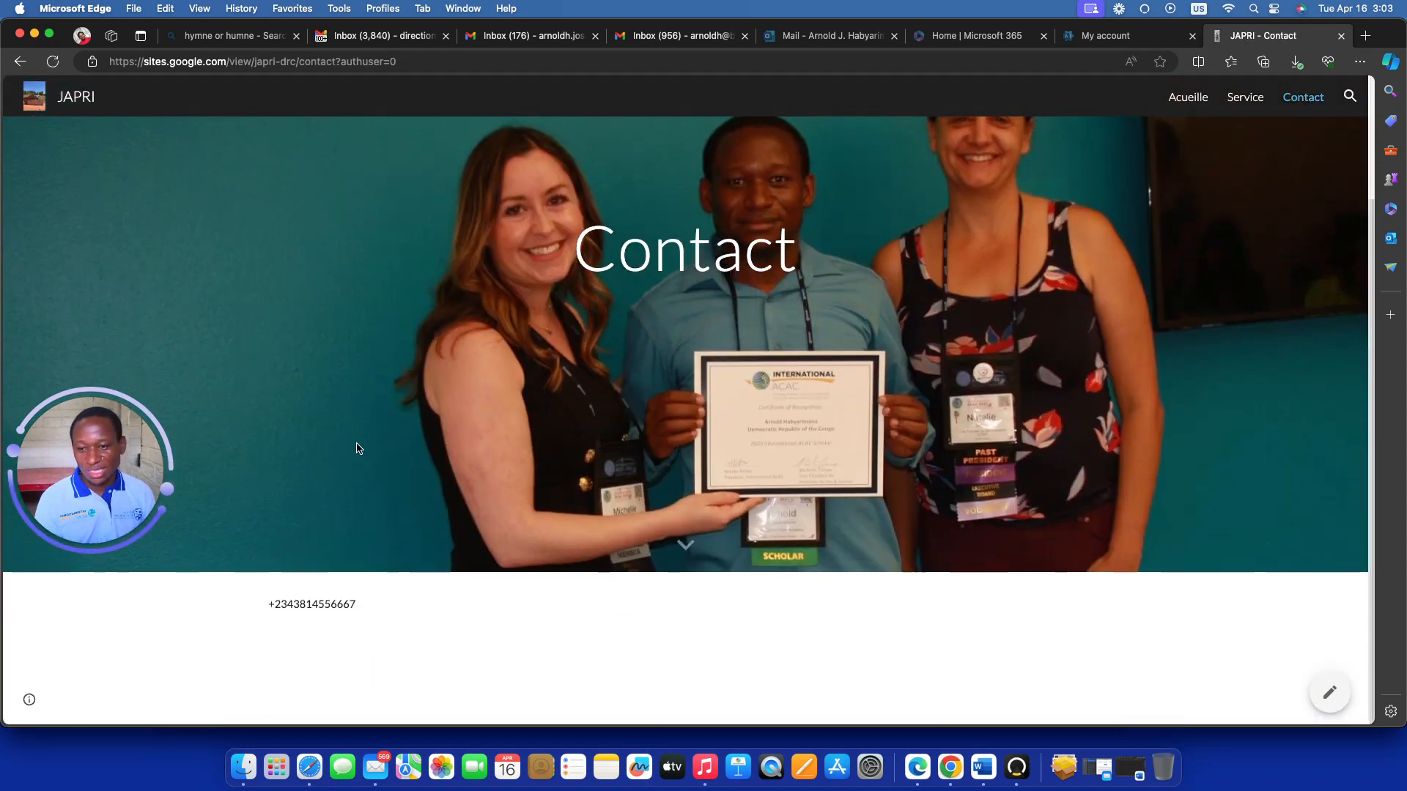
{"action": "mouse_move", "coordinate": [158, 319]}
{"action": "left_mouse_down"}
{"action": "mouse_move", "coordinate": [1058, 220]}
{"action": "mouse_move", "coordinate": [1168, 233]}
{"action": "left_mouse_up"}
{"action": "left_click_drag", "start_coordinate": [87, 444], "coordinate": [544, 315]}
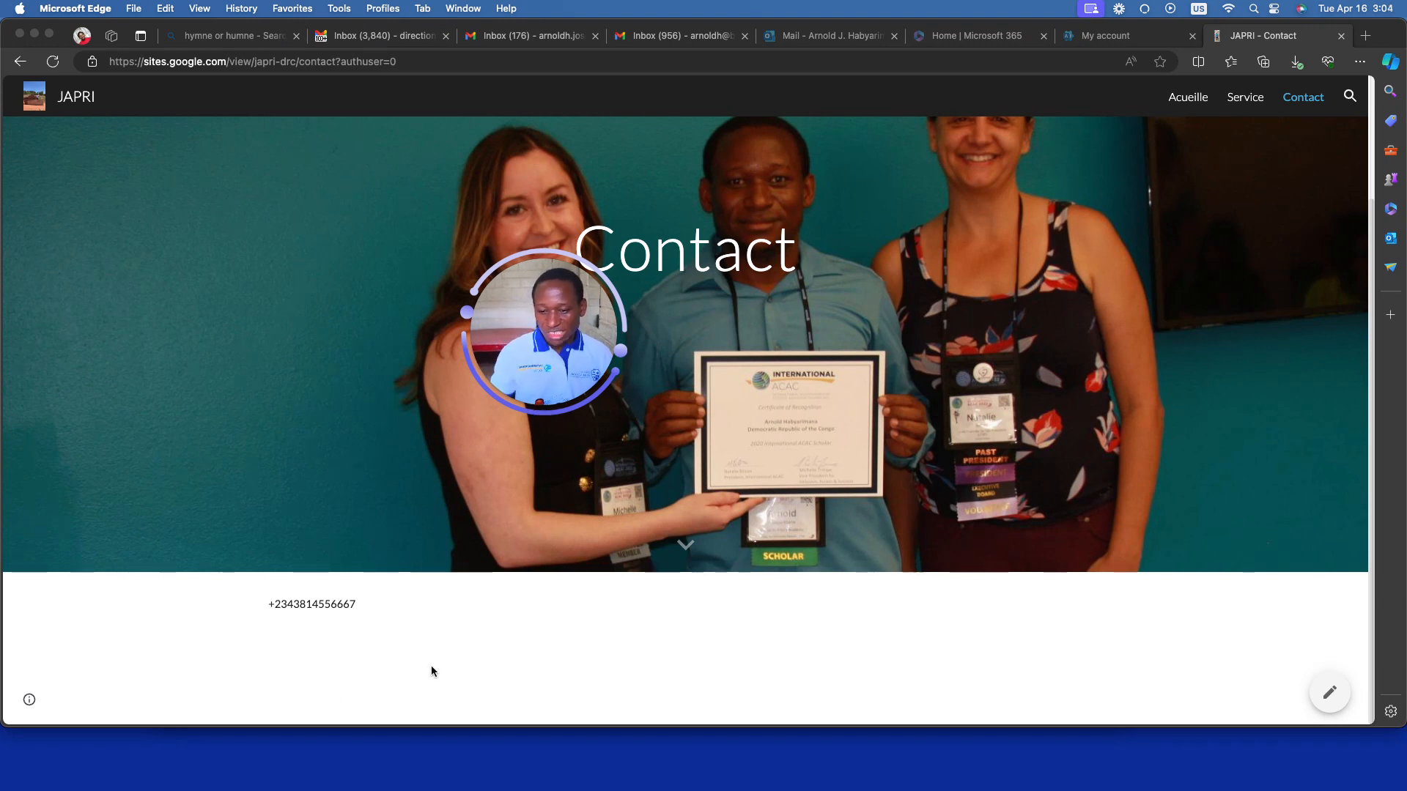
{"action": "left_click", "coordinate": [758, 789]}
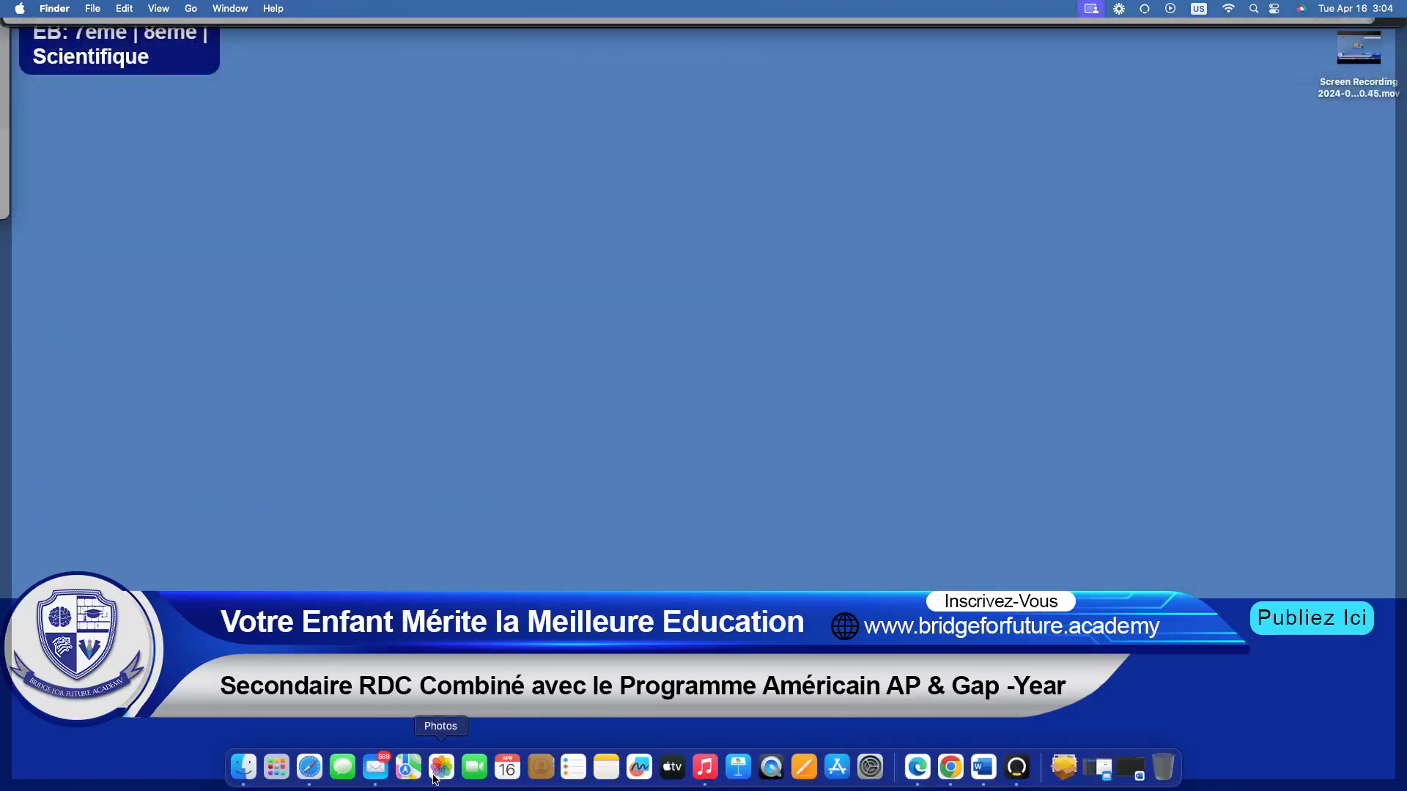
{"action": "left_click", "coordinate": [310, 767]}
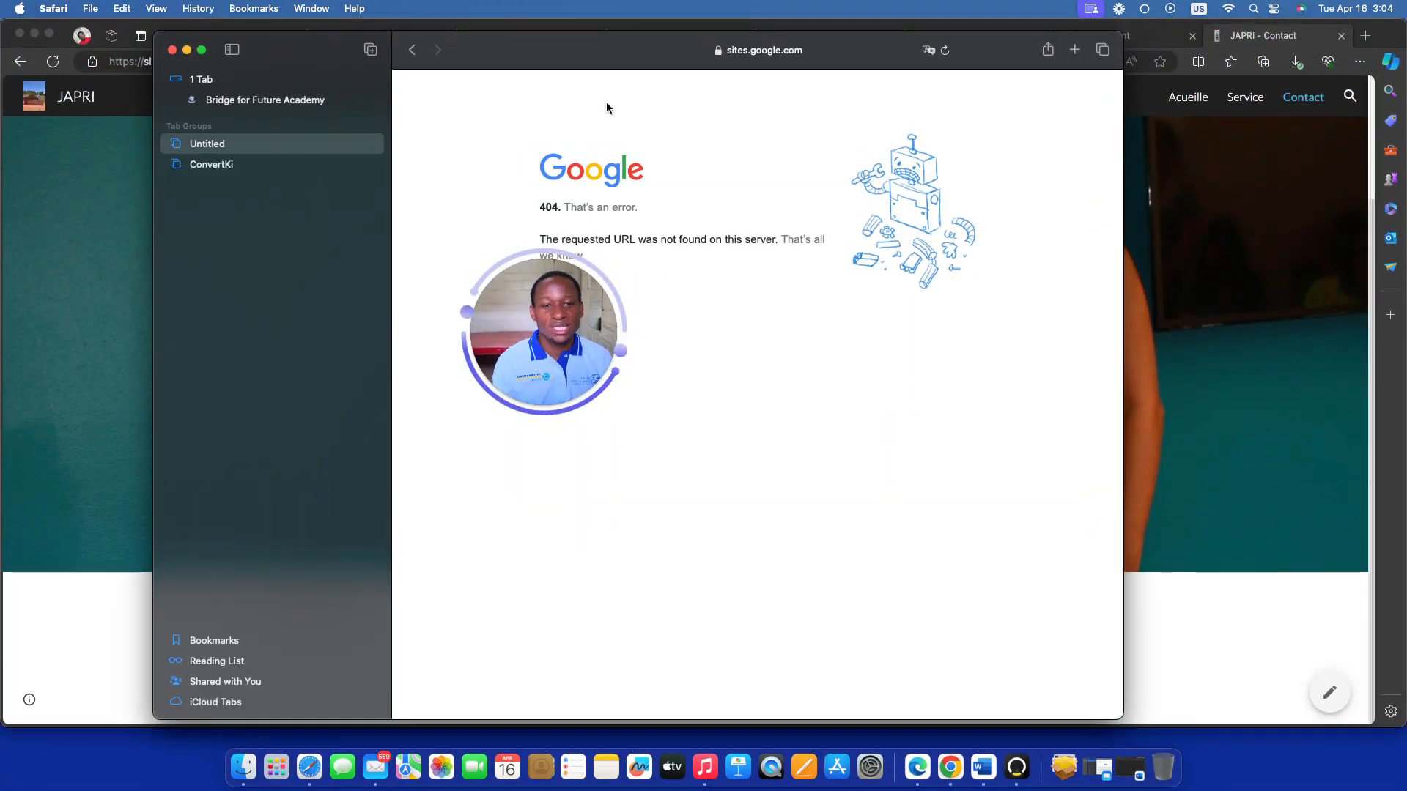
{"action": "left_click", "coordinate": [766, 49]}
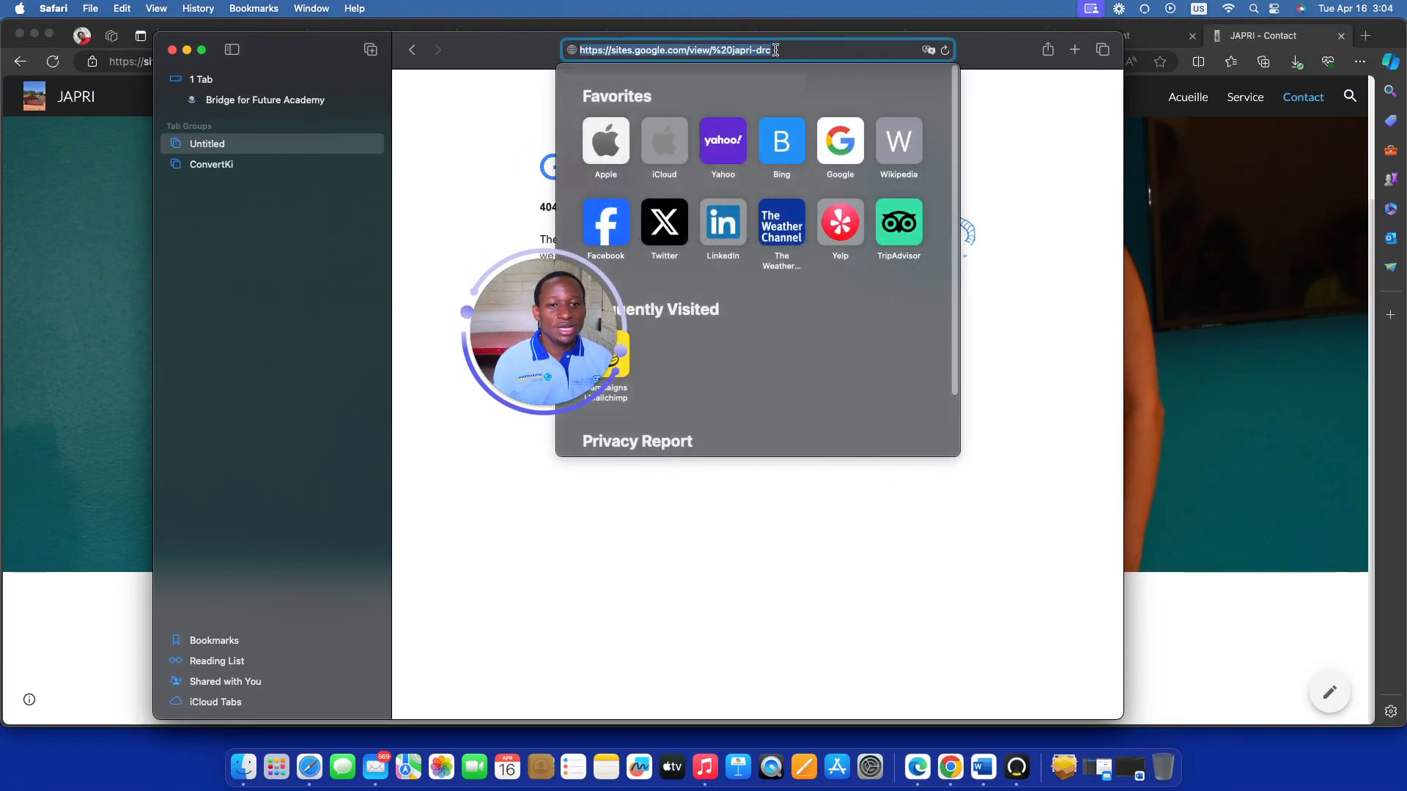
{"action": "key", "text": "BackSpace"}
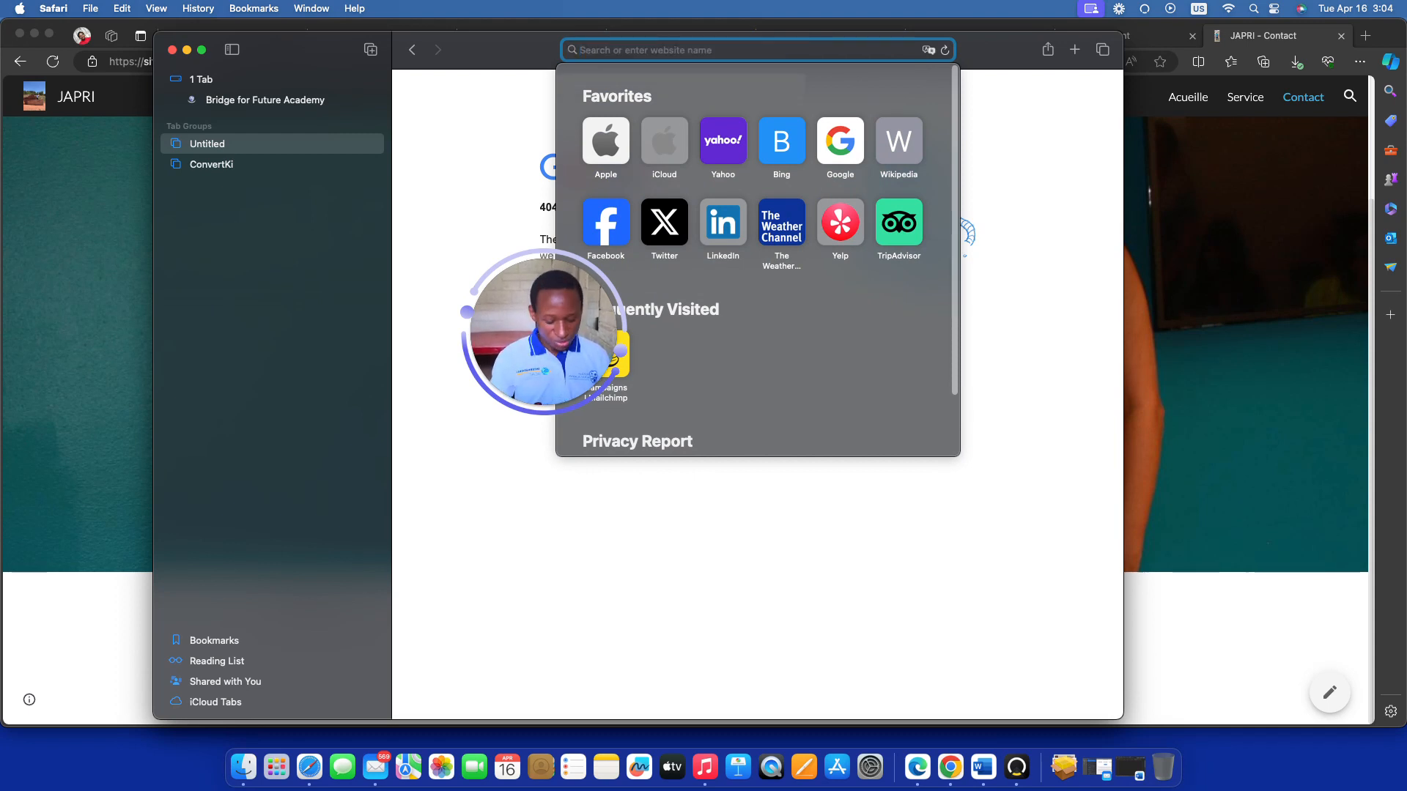
{"action": "right_click", "coordinate": [654, 51]}
{"action": "left_click", "coordinate": [675, 92]}
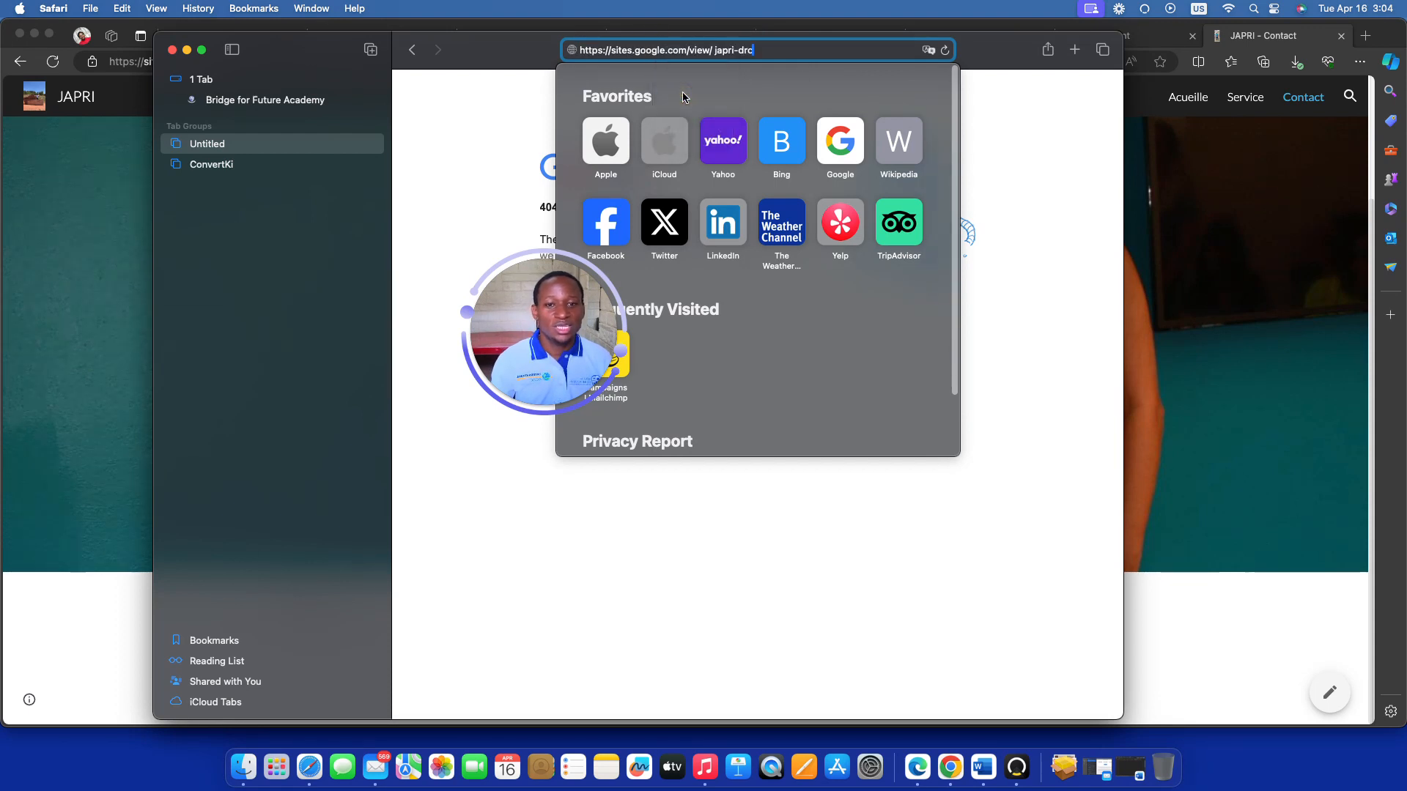
{"action": "key", "text": "Return"}
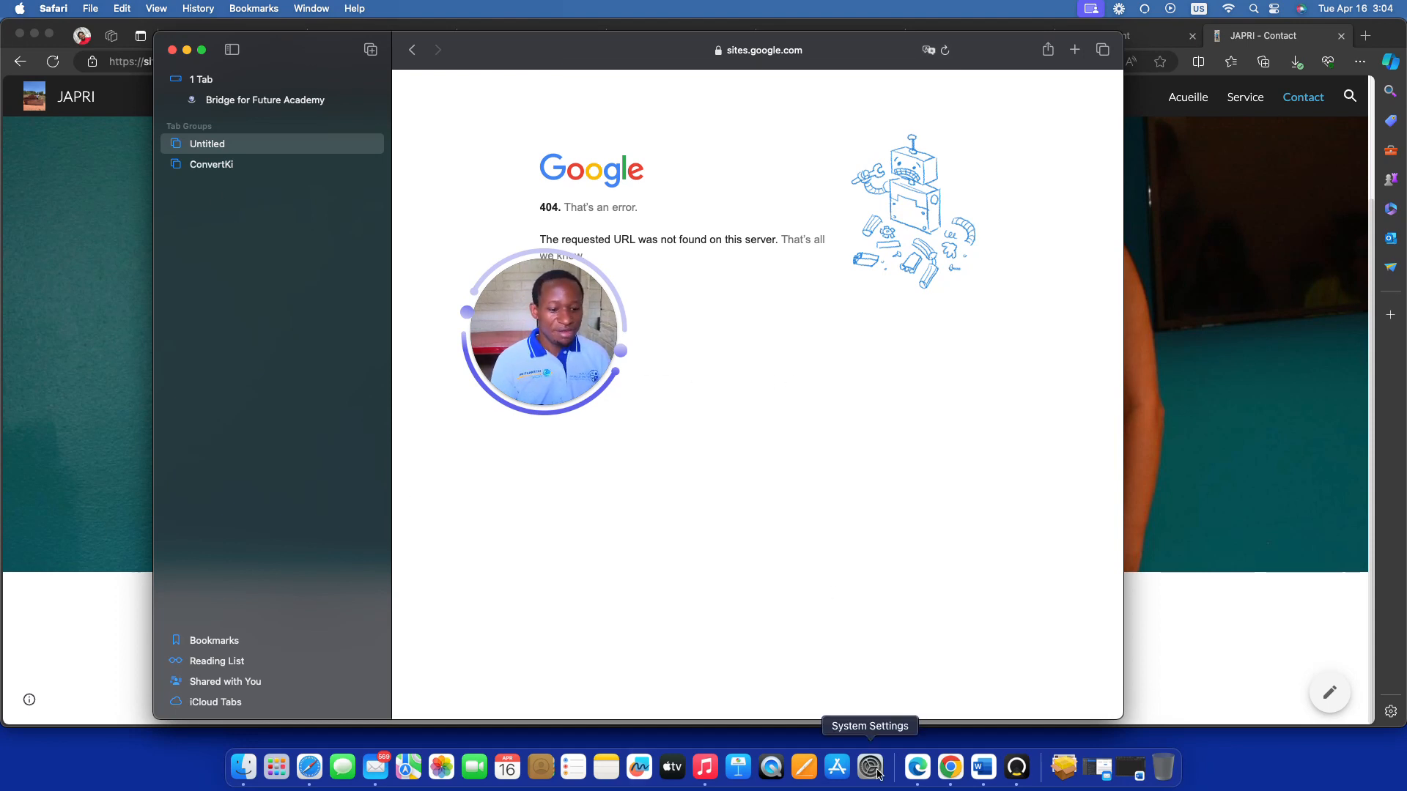
{"action": "left_click", "coordinate": [951, 766]}
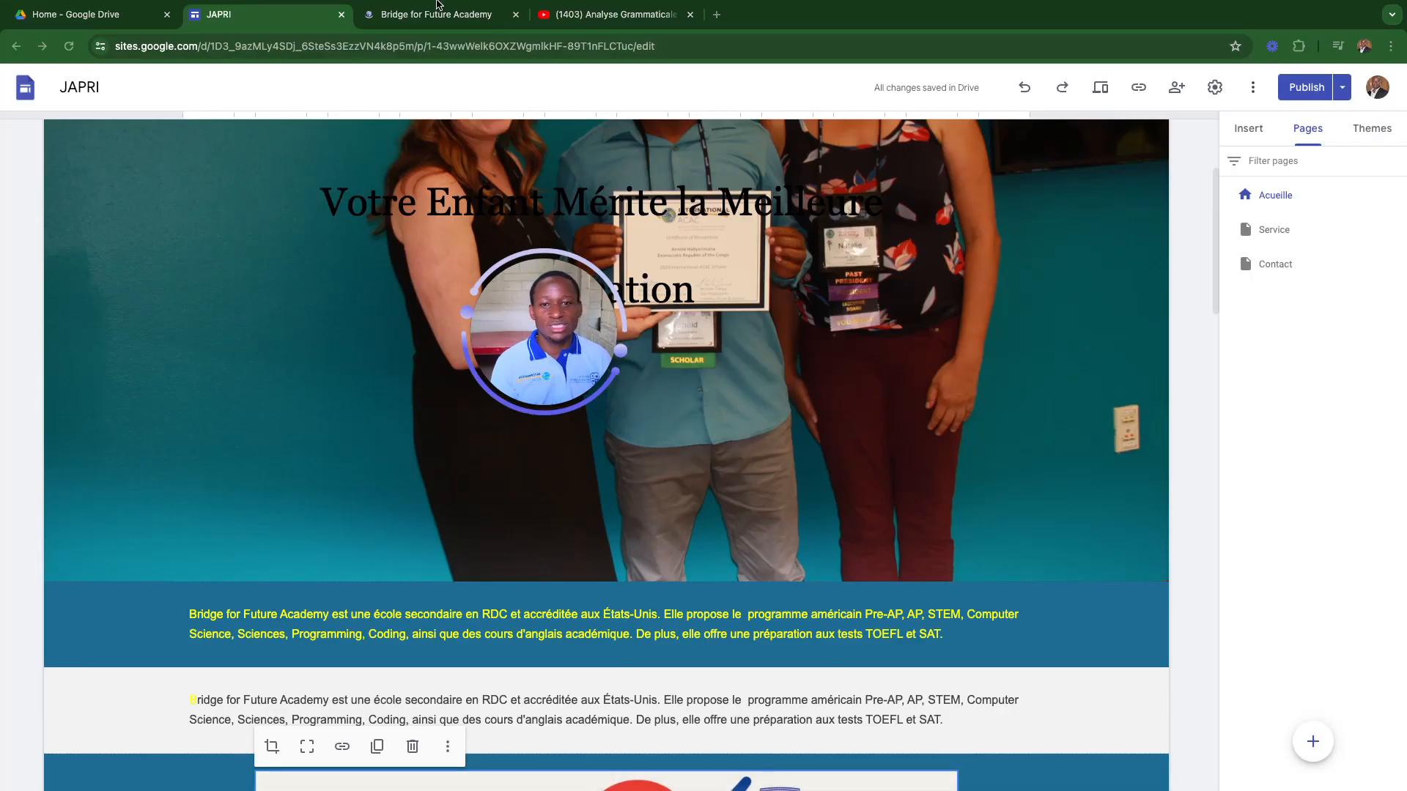
{"action": "left_click", "coordinate": [717, 15]}
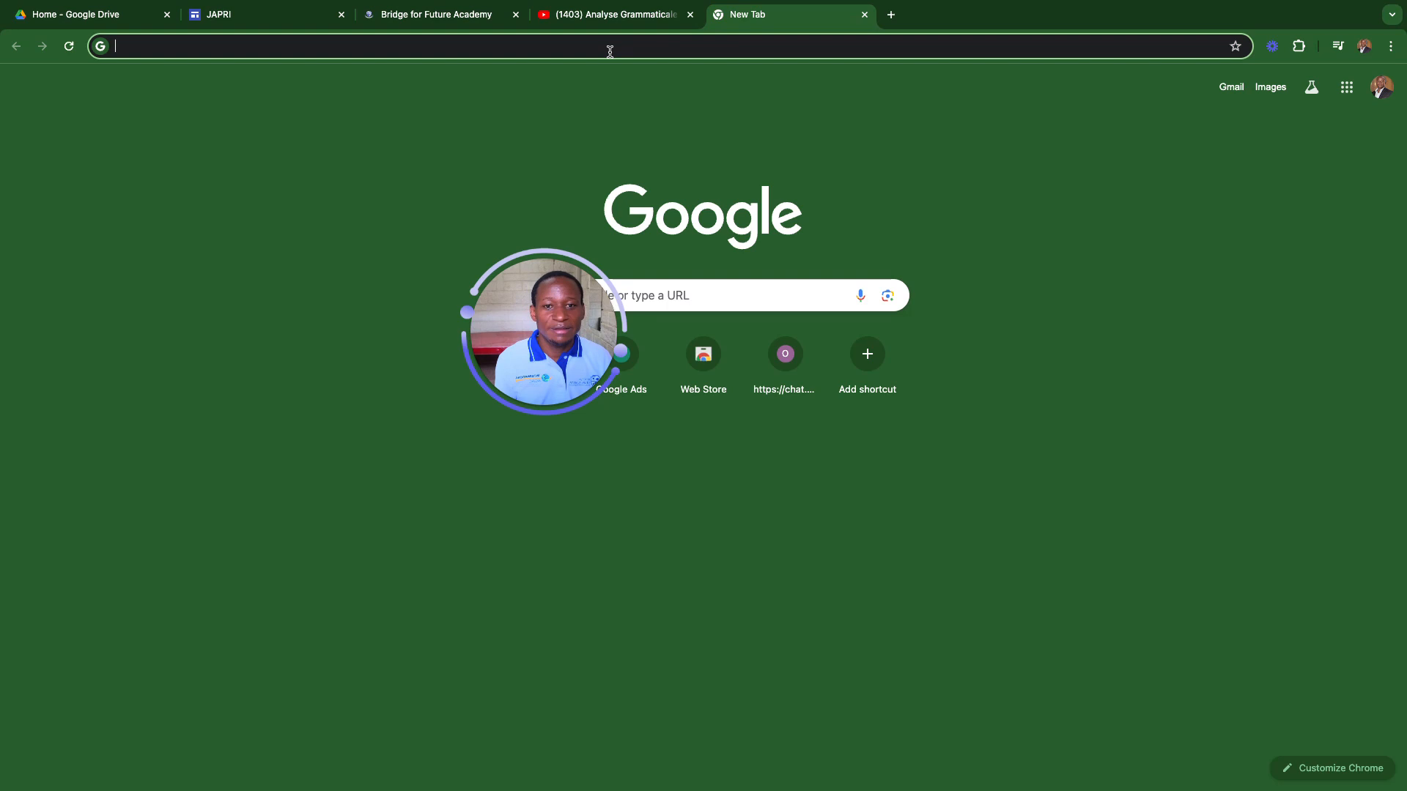
{"action": "left_click", "coordinate": [606, 50]}
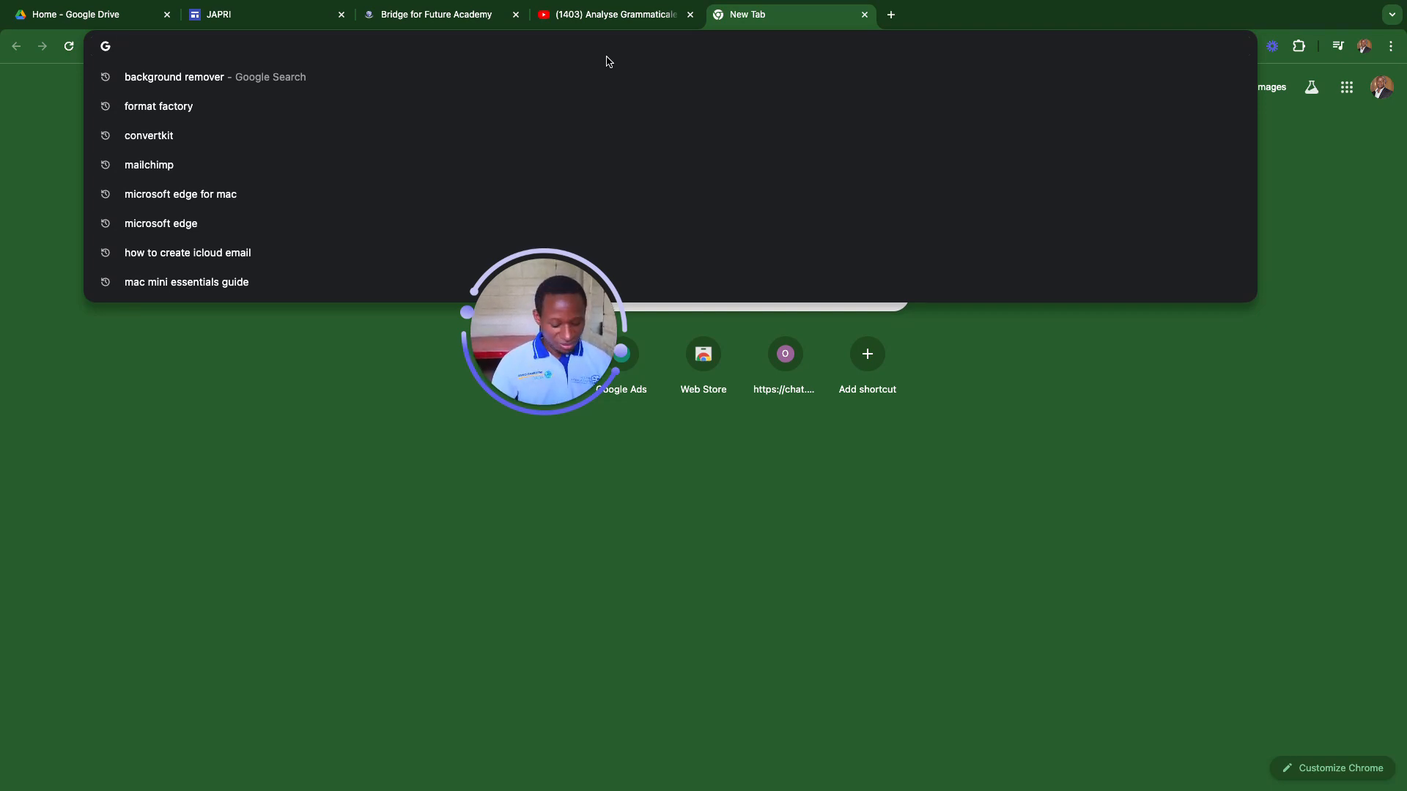
{"action": "type", "text": "v"}
{"action": "key", "text": "BackSpace"}
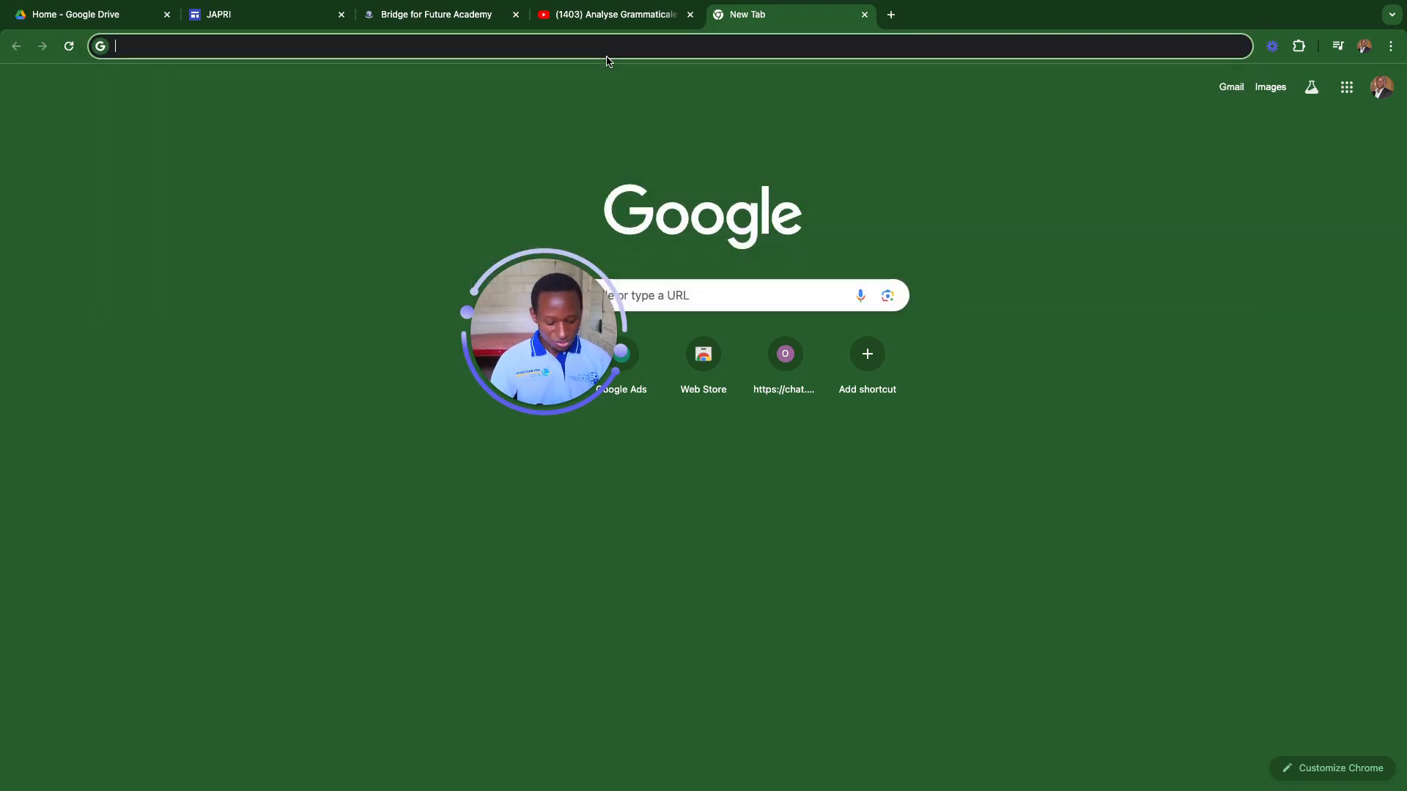
{"action": "type", "text": "v"}
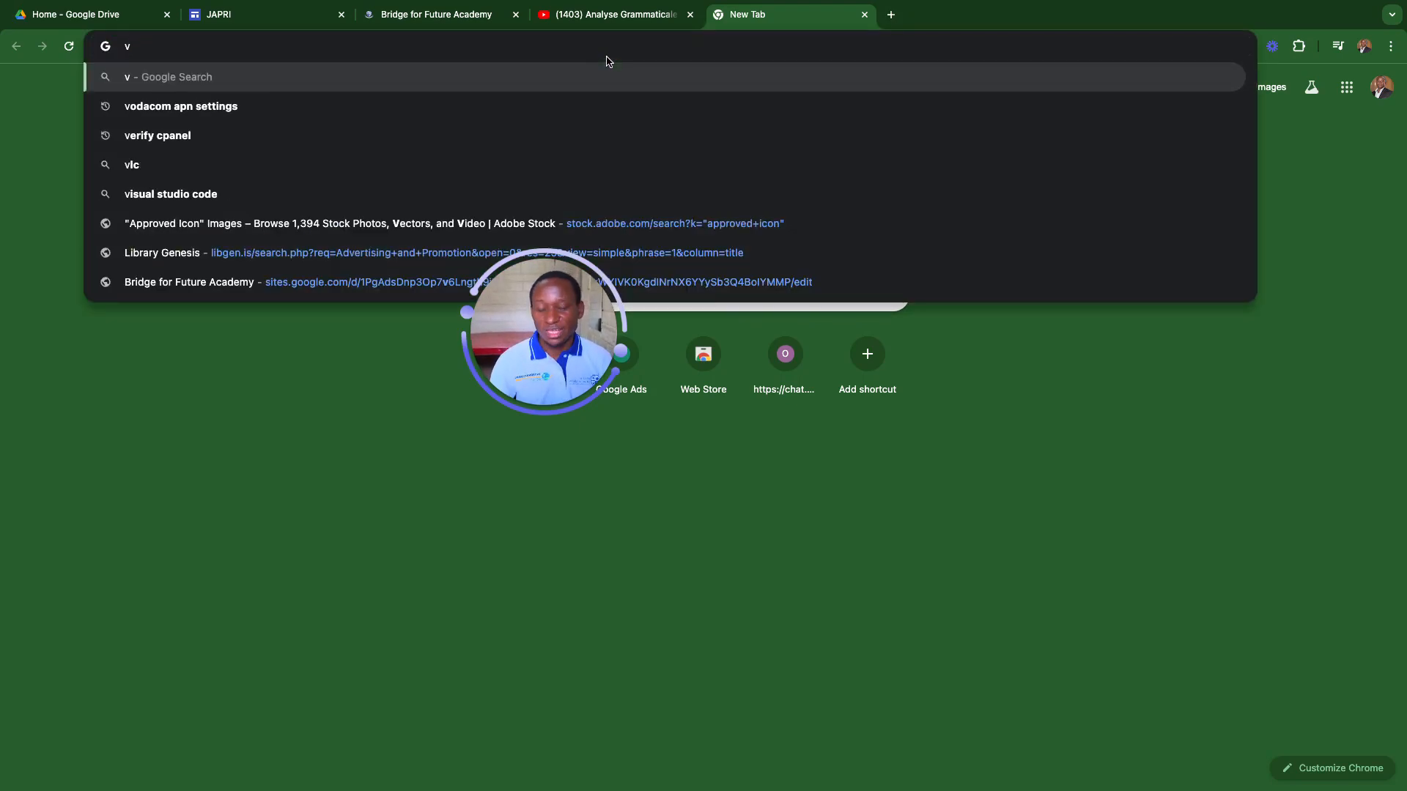
{"action": "key", "text": "BackSpace"}
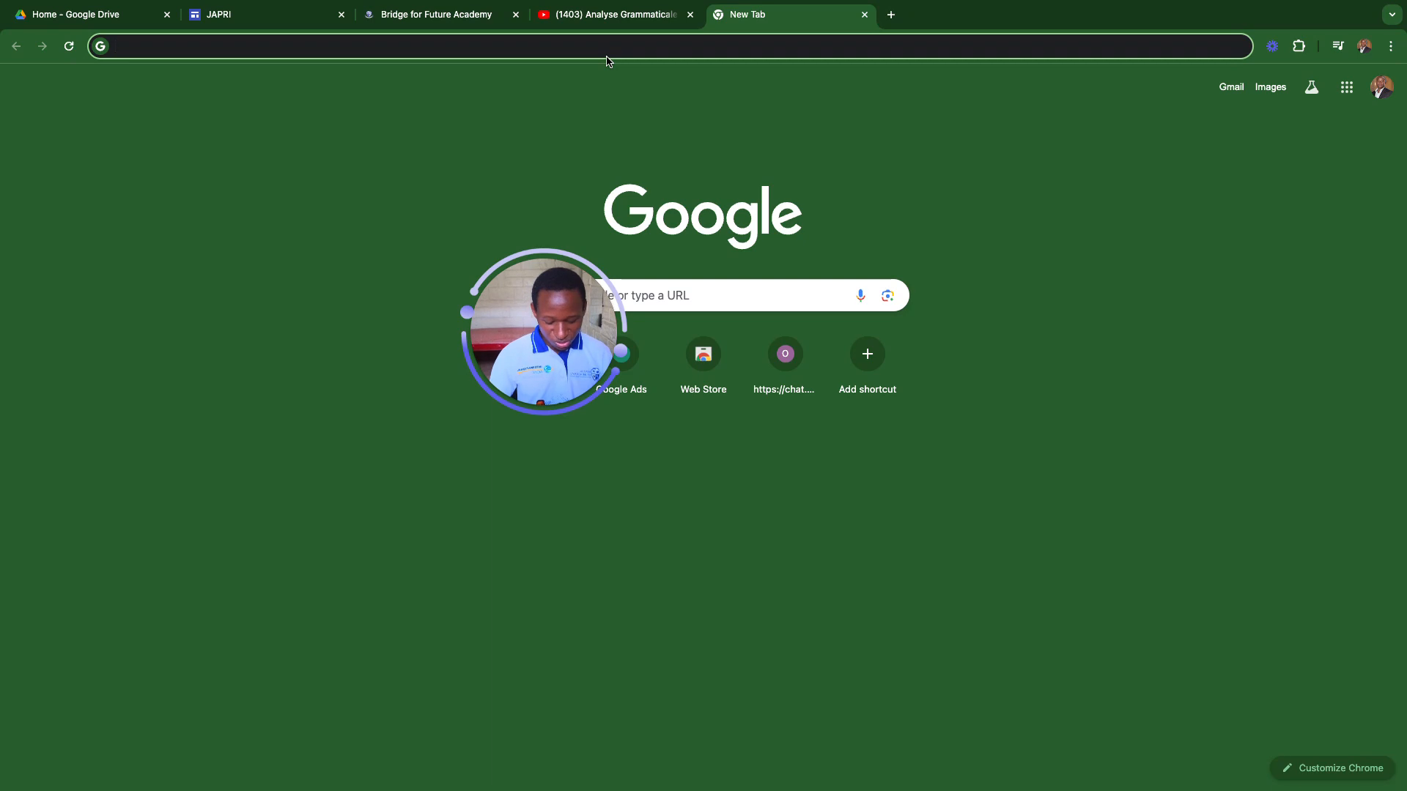
{"action": "type", "text": "https://sites.google.com/view/japri-drc"}
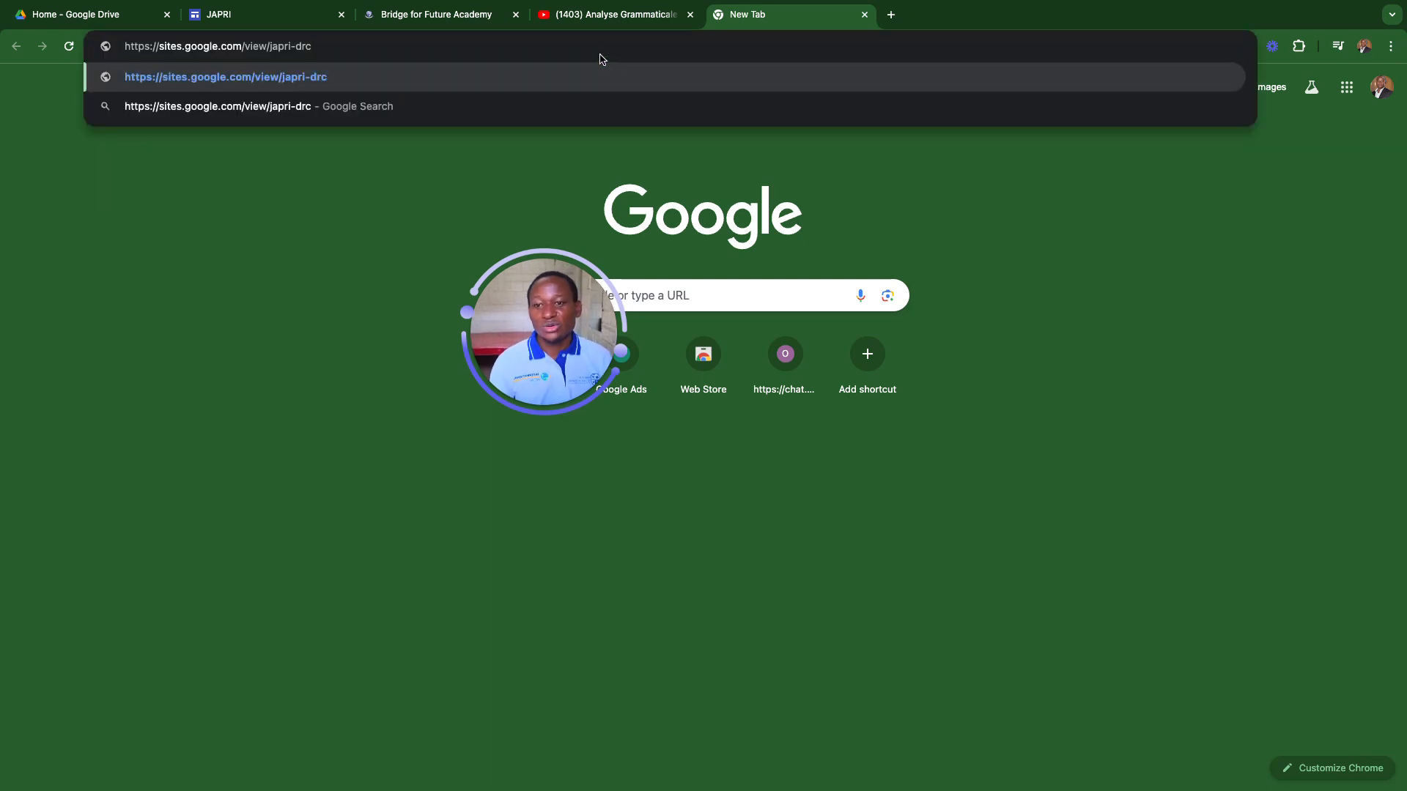
{"action": "left_click", "coordinate": [553, 76]}
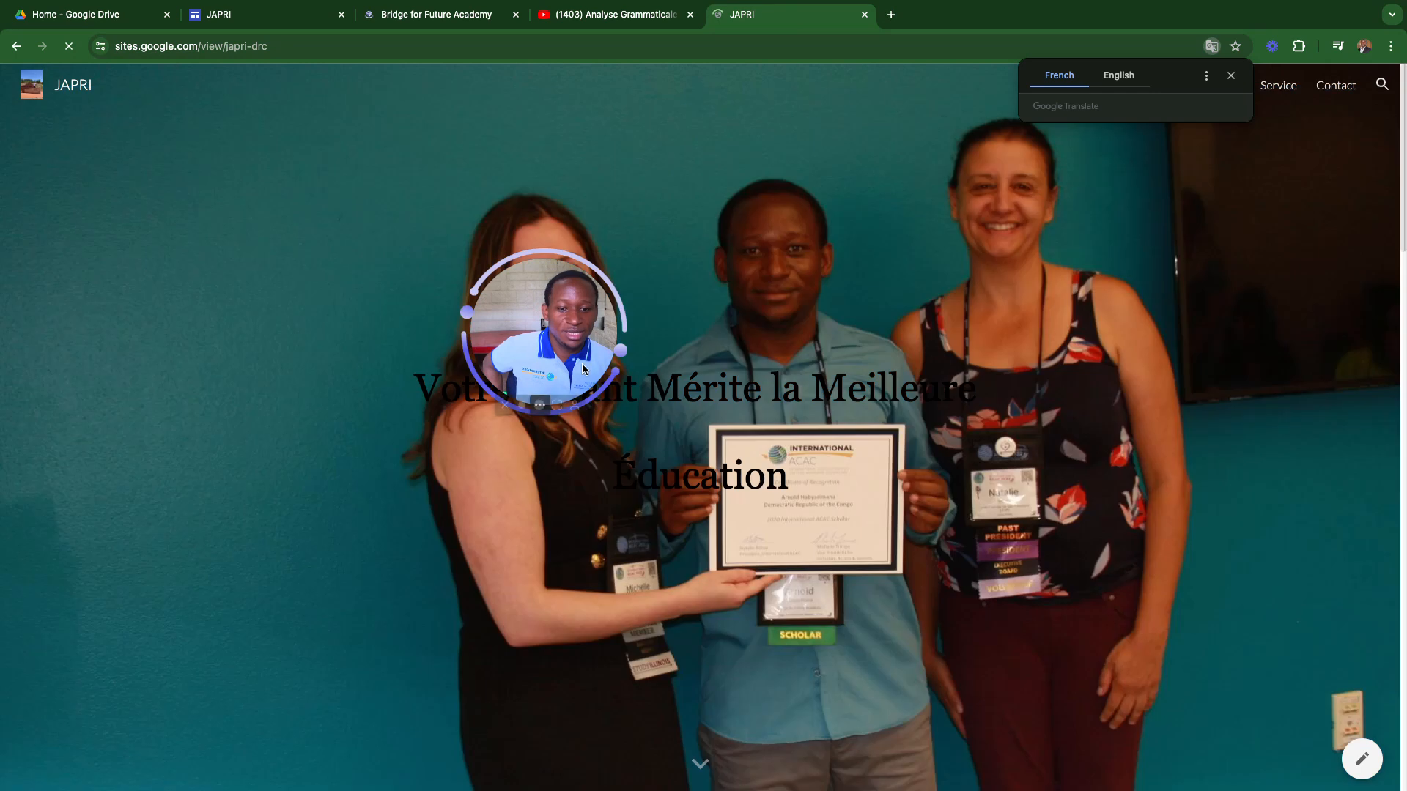
- Review the published home page, and preview its English translation before returning it to French
{"action": "left_click_drag", "start_coordinate": [558, 339], "coordinate": [103, 576]}
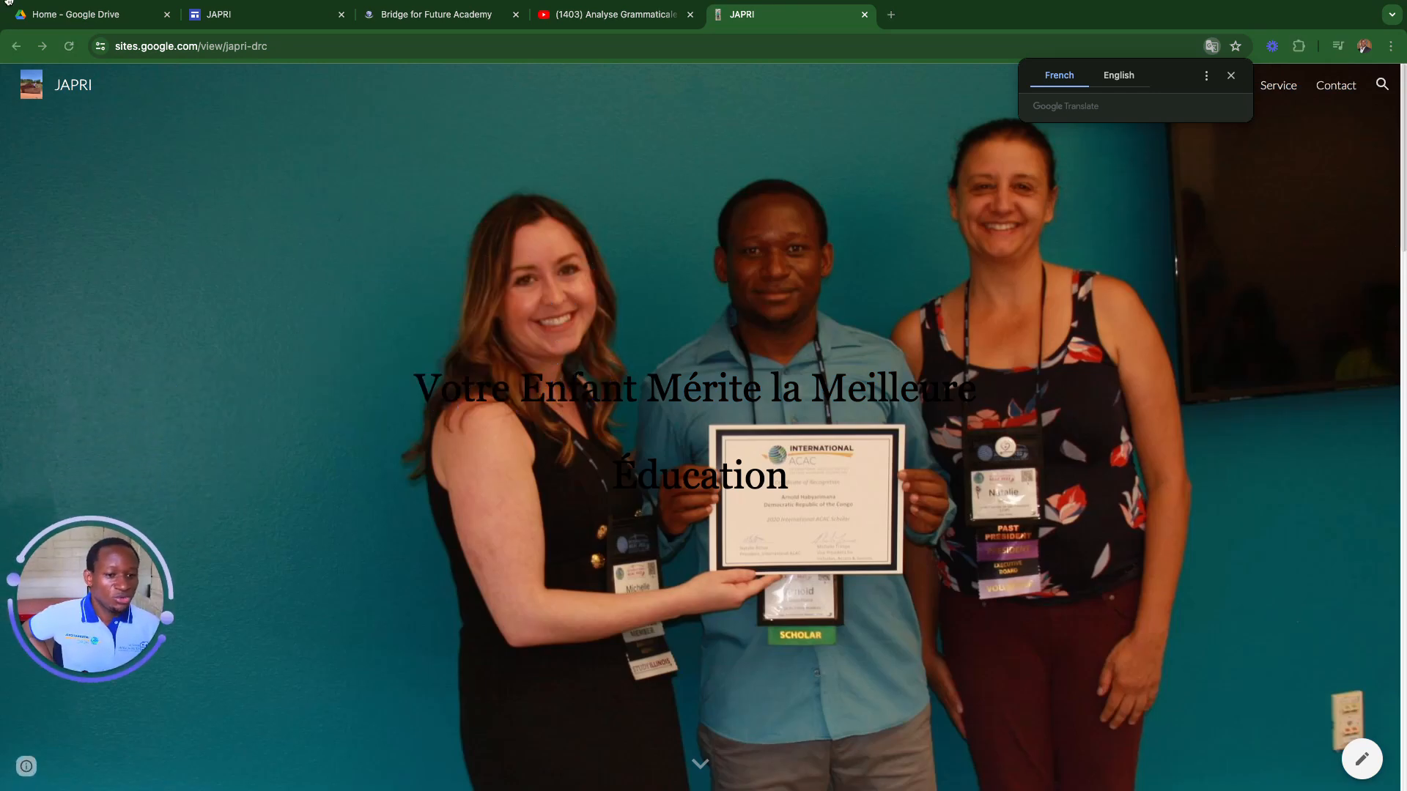
{"action": "scroll", "coordinate": [875, 301], "scroll_direction": "down", "scroll_amount": 10}
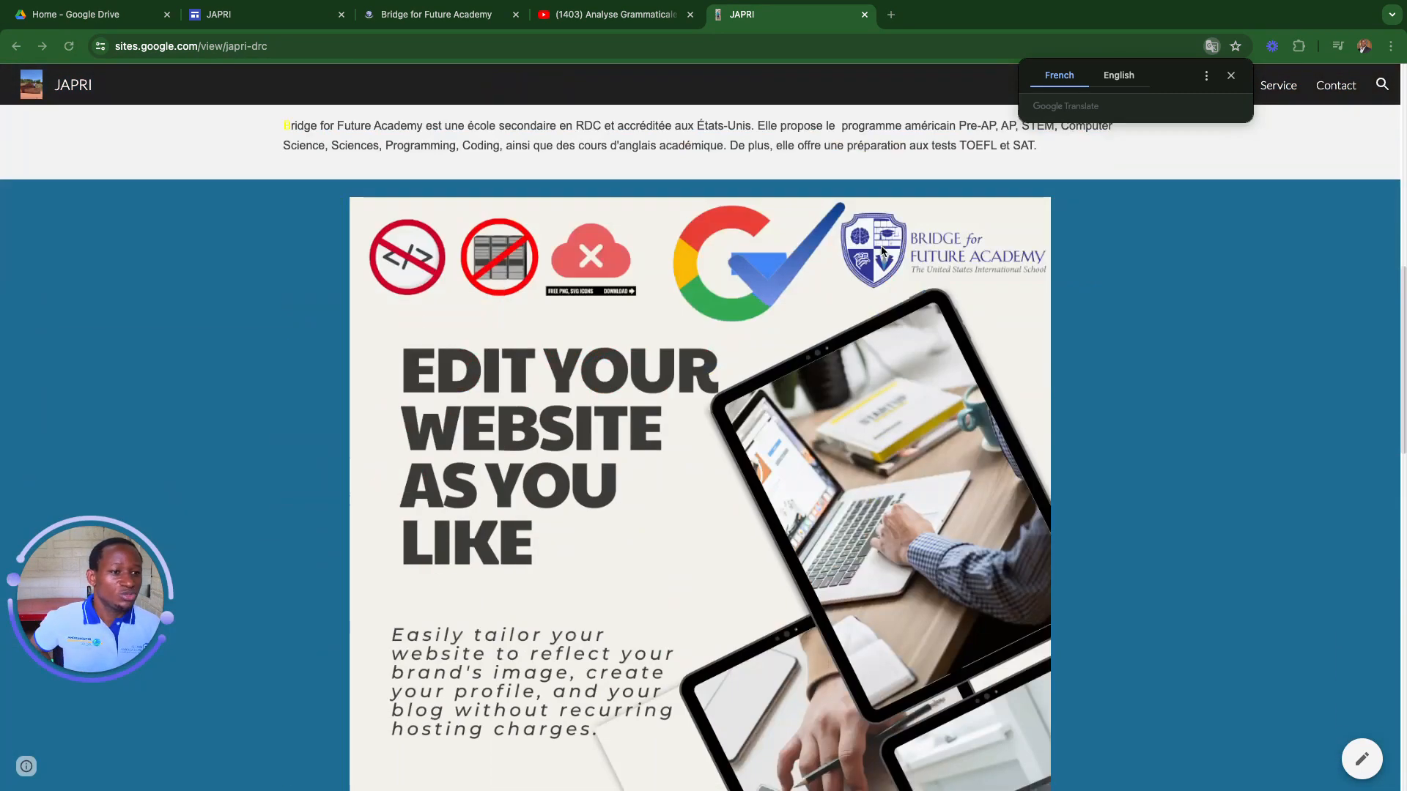
{"action": "scroll", "coordinate": [875, 300], "scroll_direction": "up", "scroll_amount": 6}
{"action": "scroll", "coordinate": [890, 264], "scroll_direction": "up", "scroll_amount": 4}
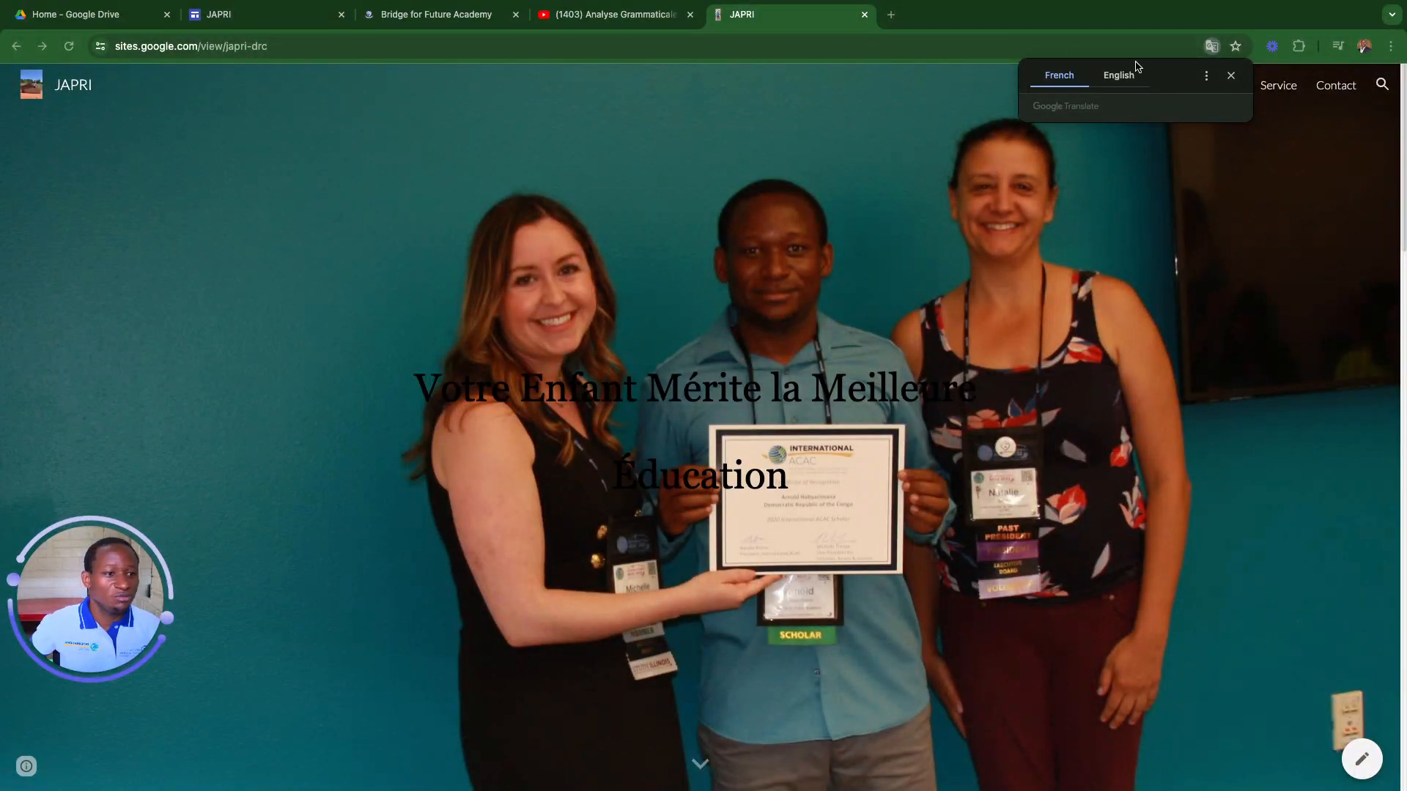
{"action": "left_click", "coordinate": [1119, 76]}
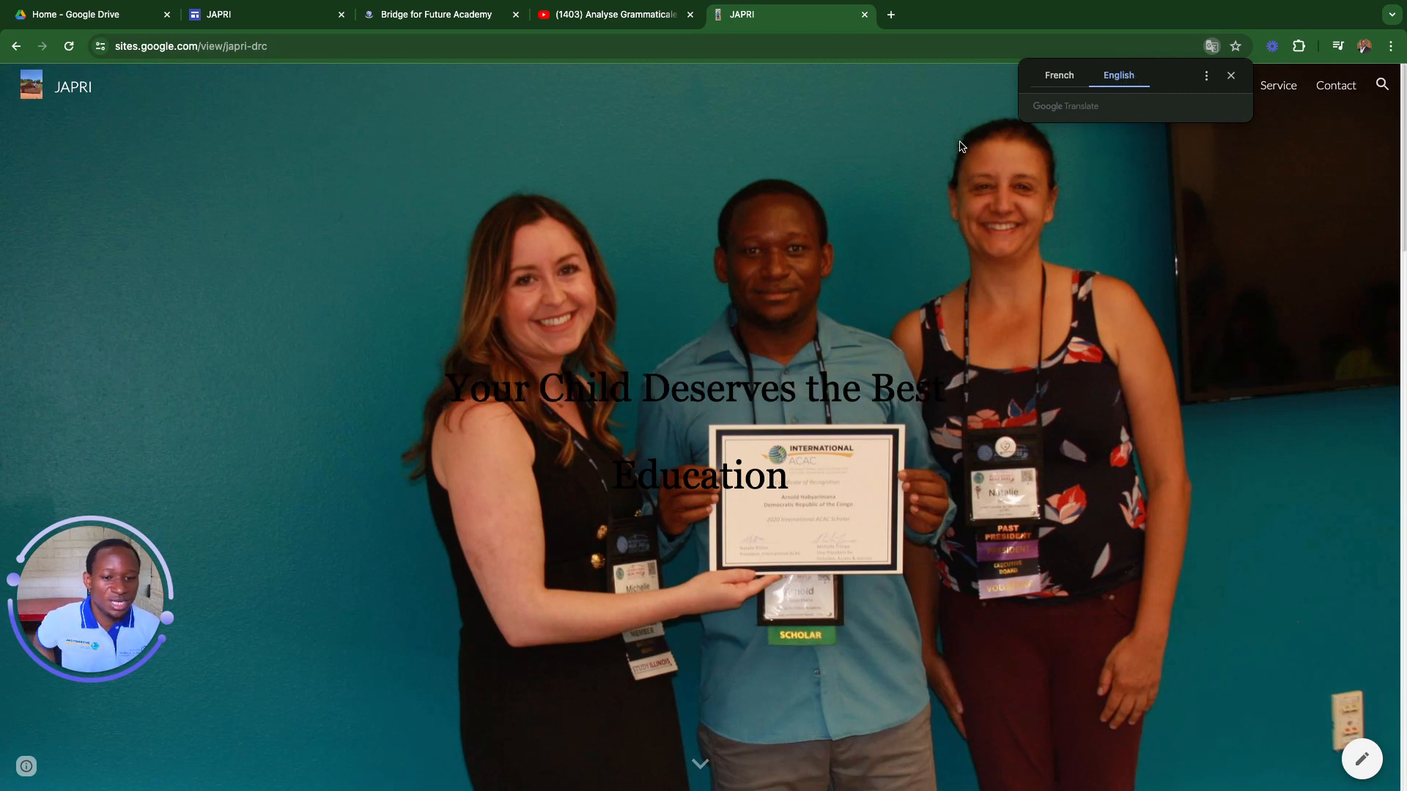
{"action": "left_click", "coordinate": [1055, 76]}
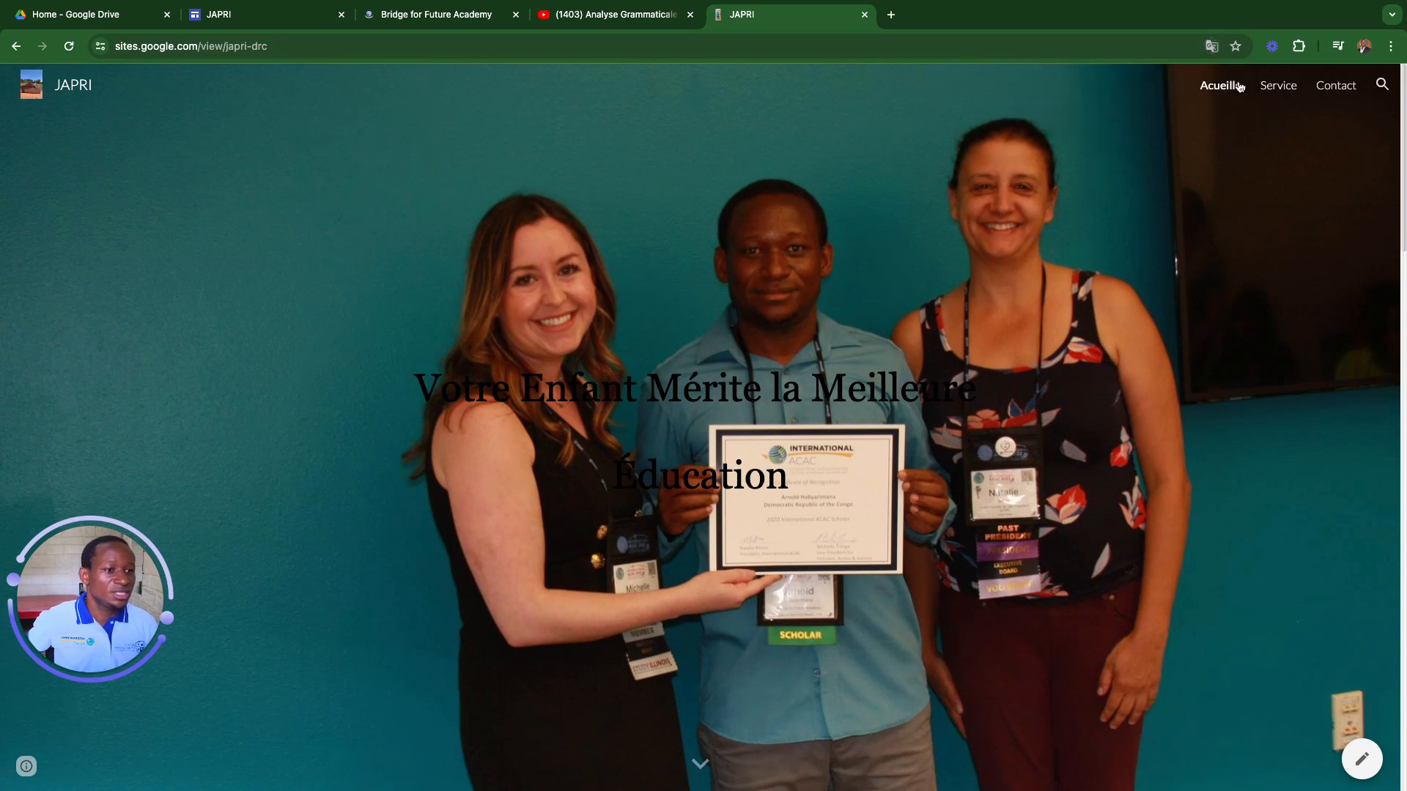
- Check the Service link, return to the Acueille page and look through its whole content
{"action": "left_click", "coordinate": [1284, 88]}
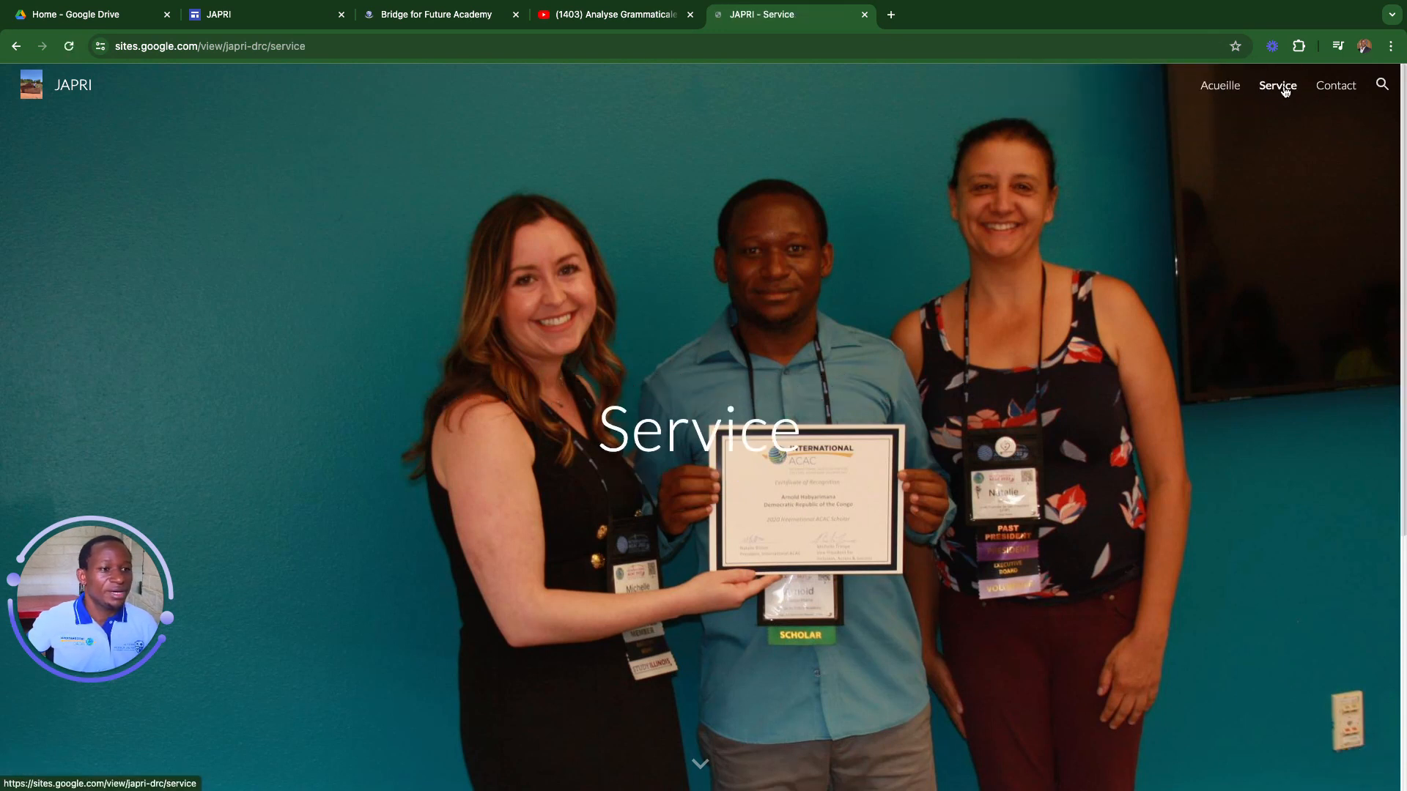
{"action": "left_click", "coordinate": [1217, 86]}
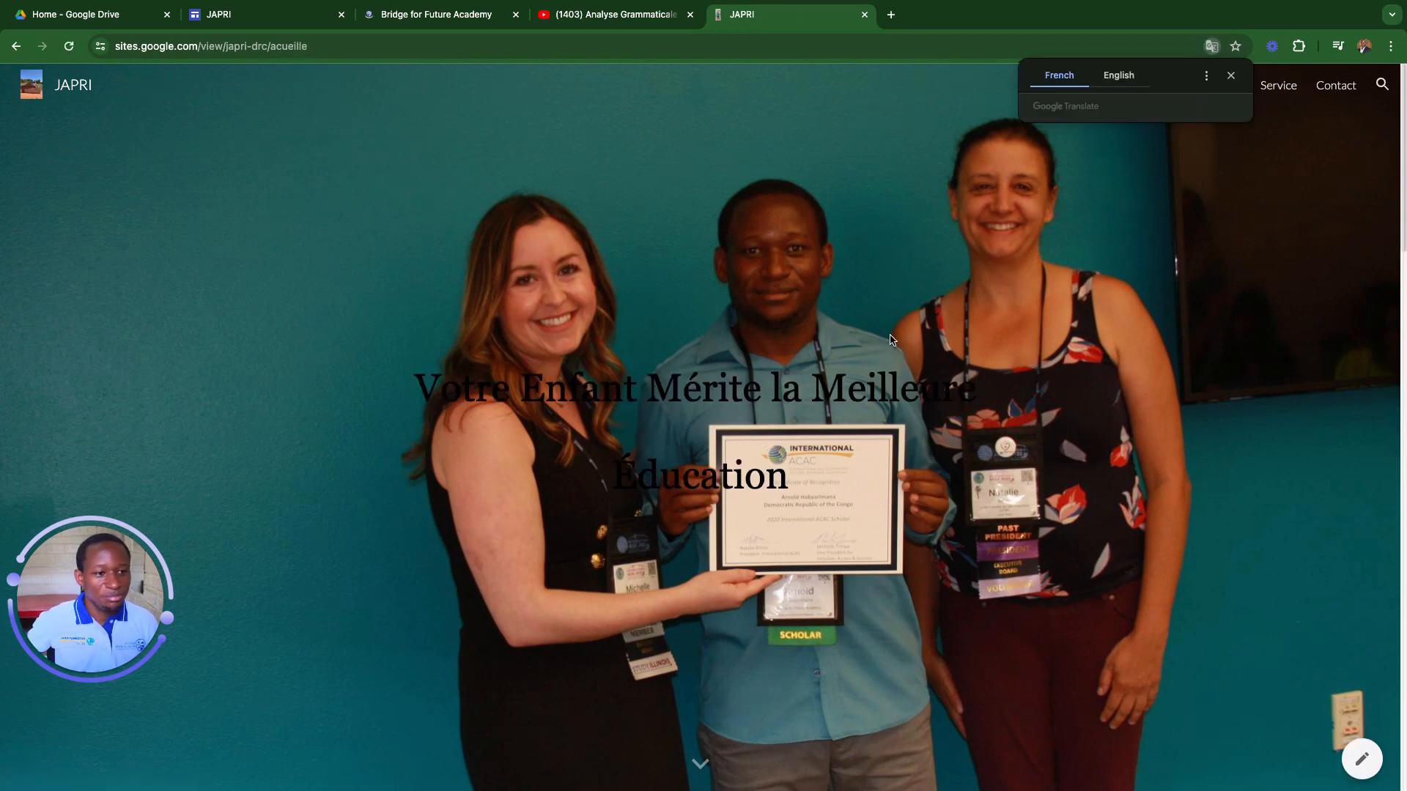
{"action": "scroll", "coordinate": [889, 321], "scroll_direction": "down", "scroll_amount": 15}
{"action": "scroll", "coordinate": [917, 362], "scroll_direction": "up", "scroll_amount": 19}
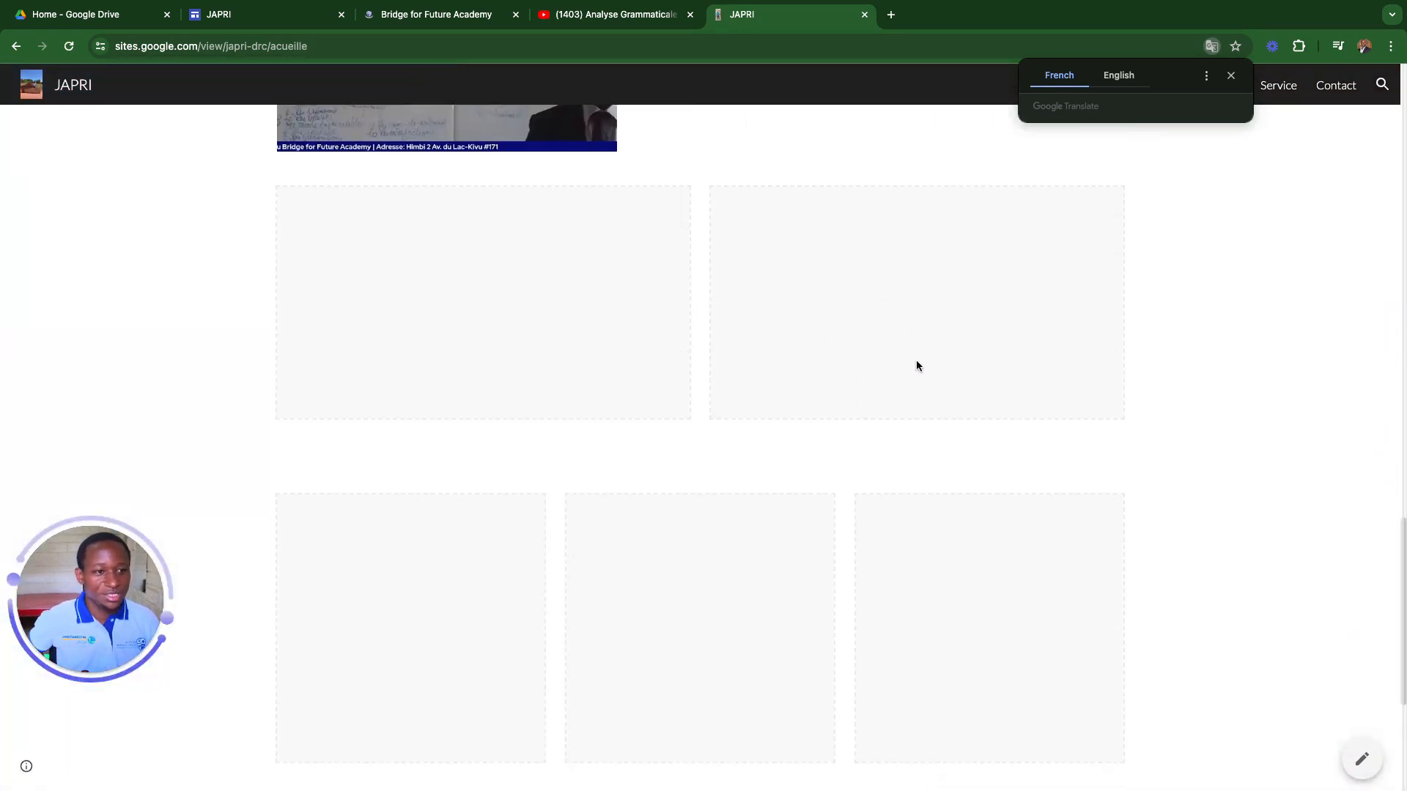
{"action": "scroll", "coordinate": [917, 379], "scroll_direction": "up", "scroll_amount": 10}
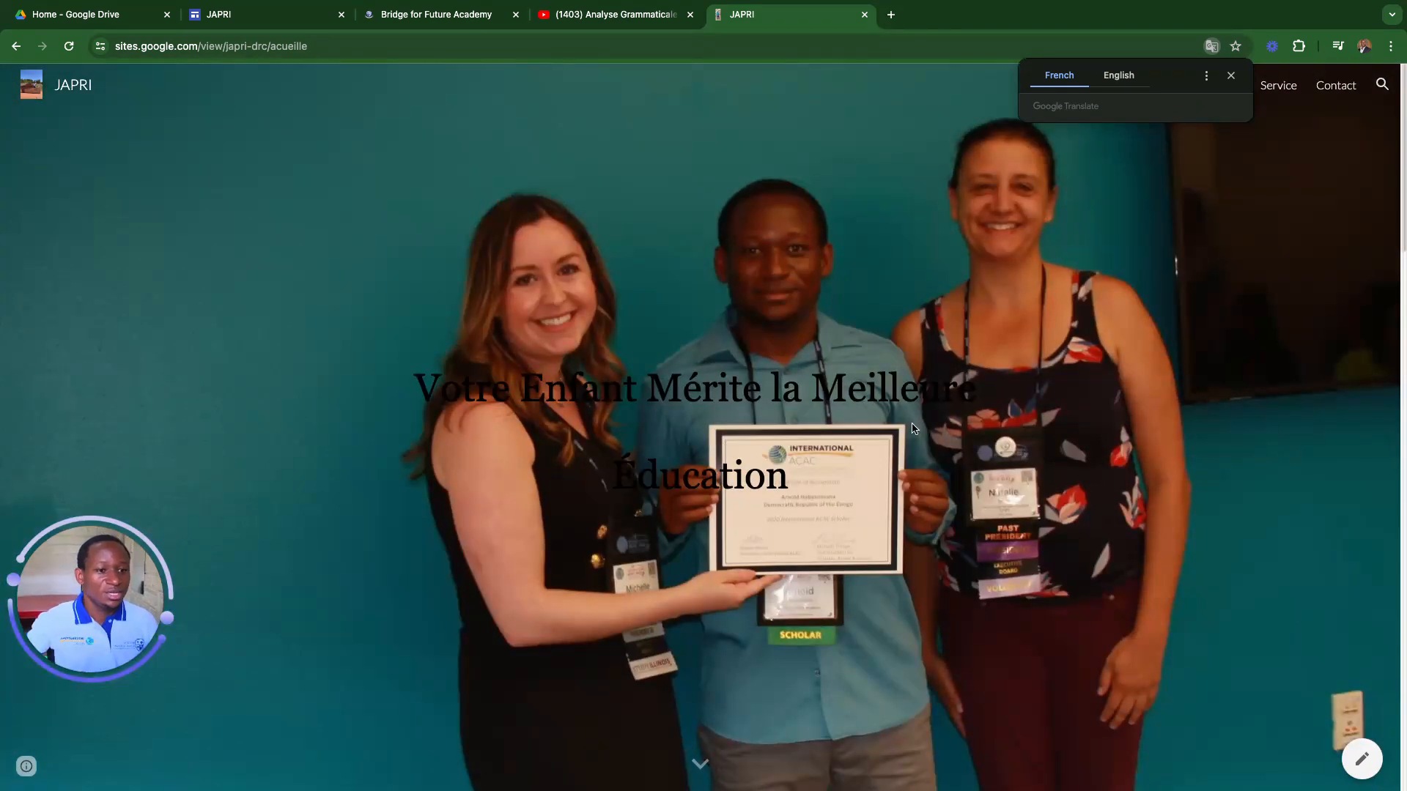
- Open the published Service page and examine its header and content placeholders
{"action": "left_click", "coordinate": [1279, 92]}
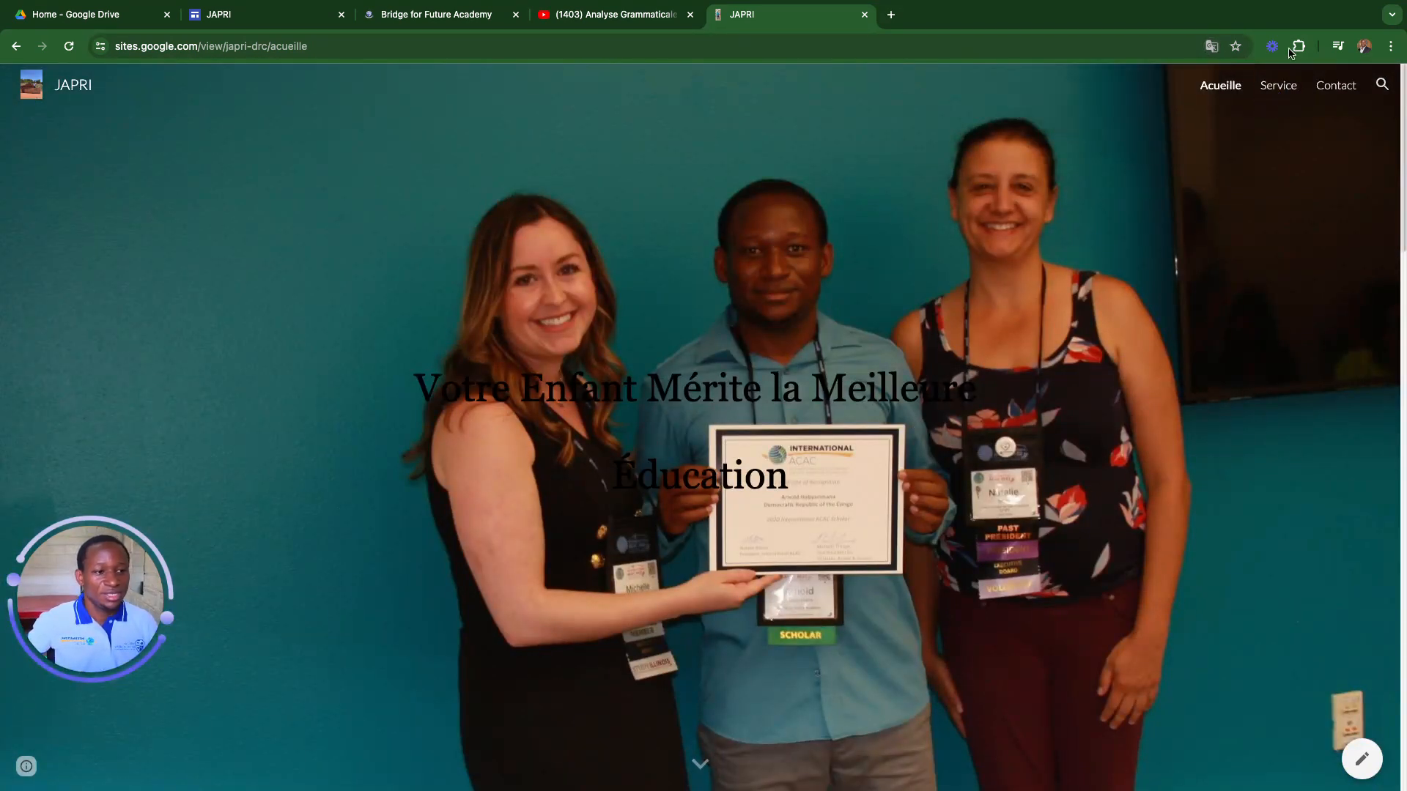
{"action": "left_click", "coordinate": [1278, 86]}
{"action": "scroll", "coordinate": [775, 303], "scroll_direction": "up", "scroll_amount": 4}
{"action": "scroll", "coordinate": [773, 305], "scroll_direction": "down", "scroll_amount": 5}
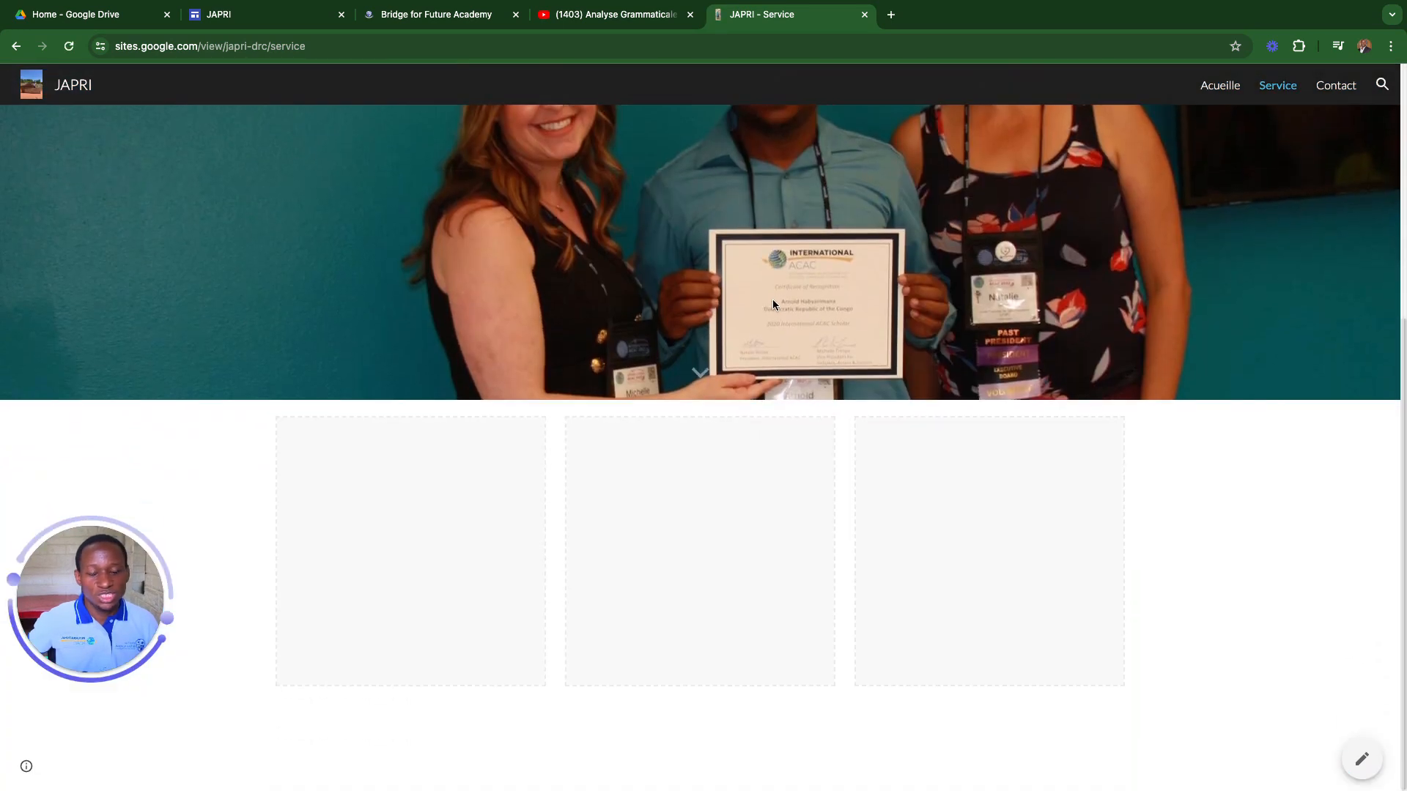
{"action": "scroll", "coordinate": [771, 299], "scroll_direction": "up", "scroll_amount": 5}
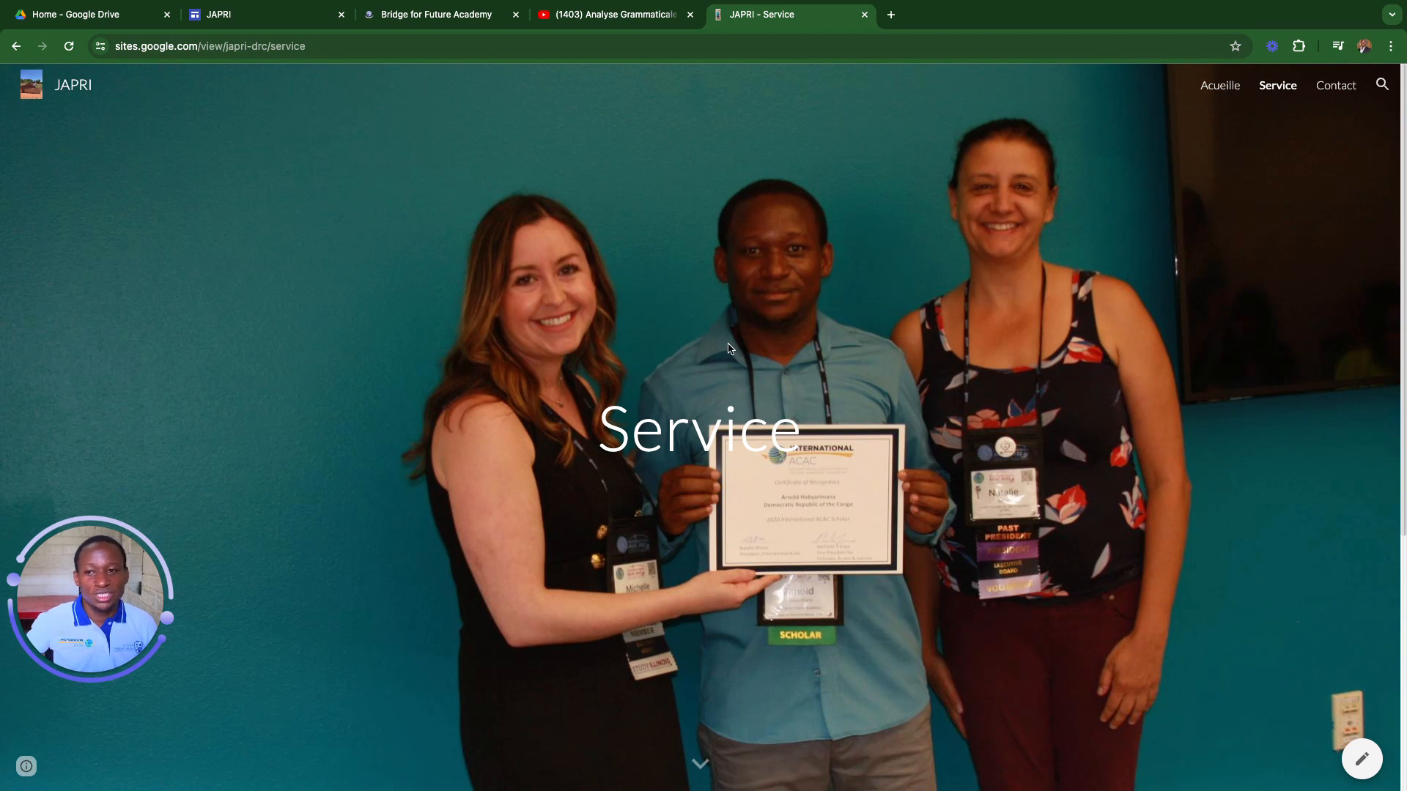
- Open the published Contact page and examine its header and contact details
{"action": "left_click", "coordinate": [1338, 88]}
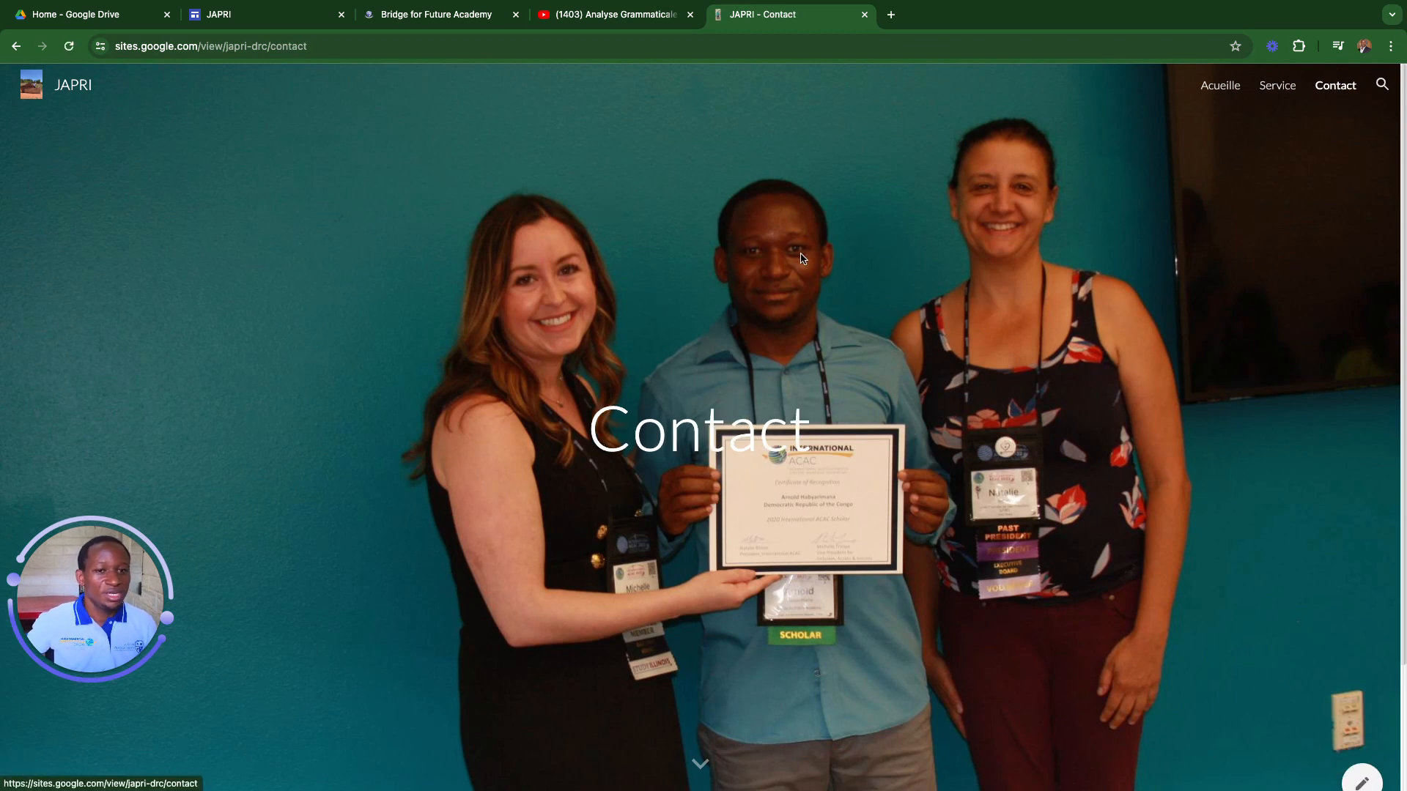
{"action": "scroll", "coordinate": [806, 229], "scroll_direction": "down", "scroll_amount": 2}
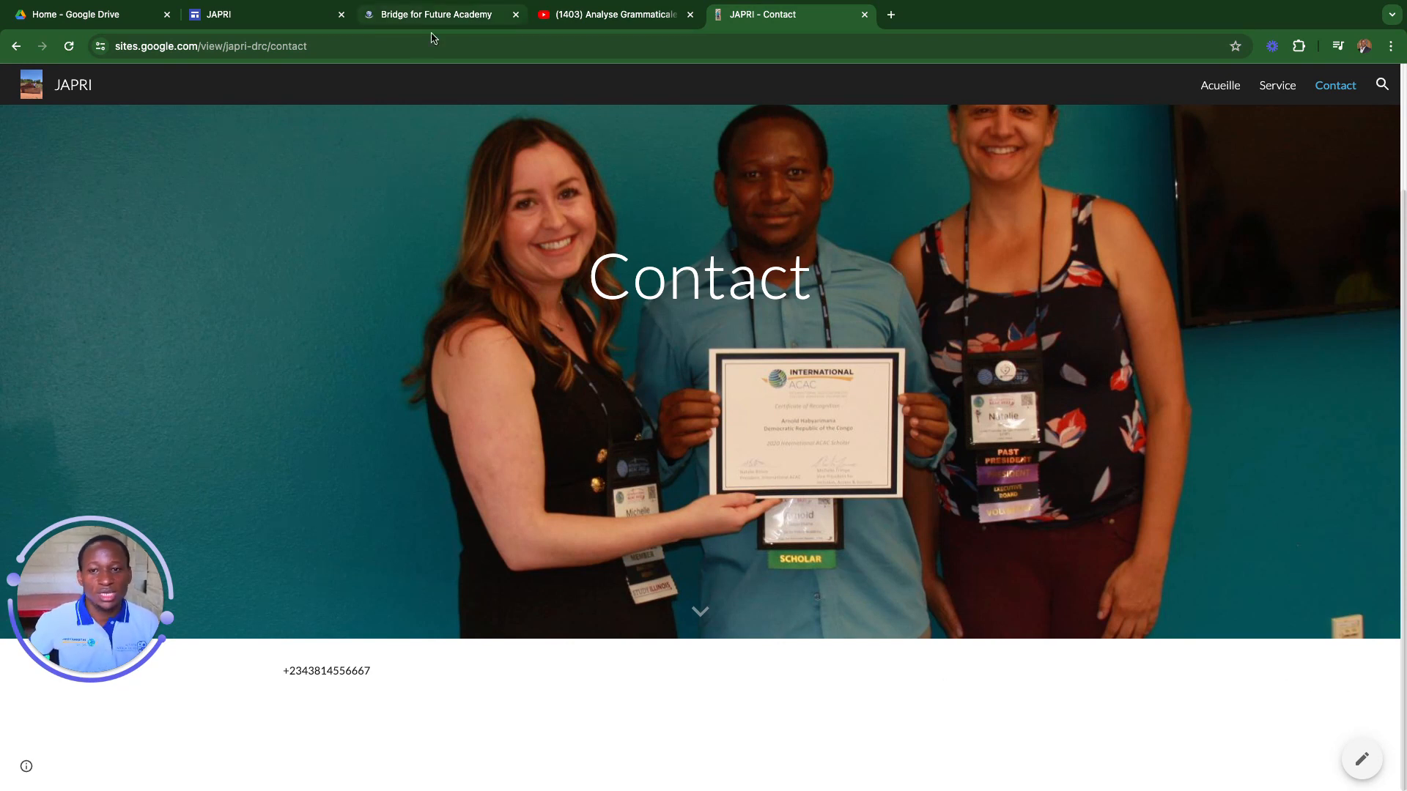
{"action": "scroll", "coordinate": [28, 248], "scroll_direction": "up", "scroll_amount": 2}
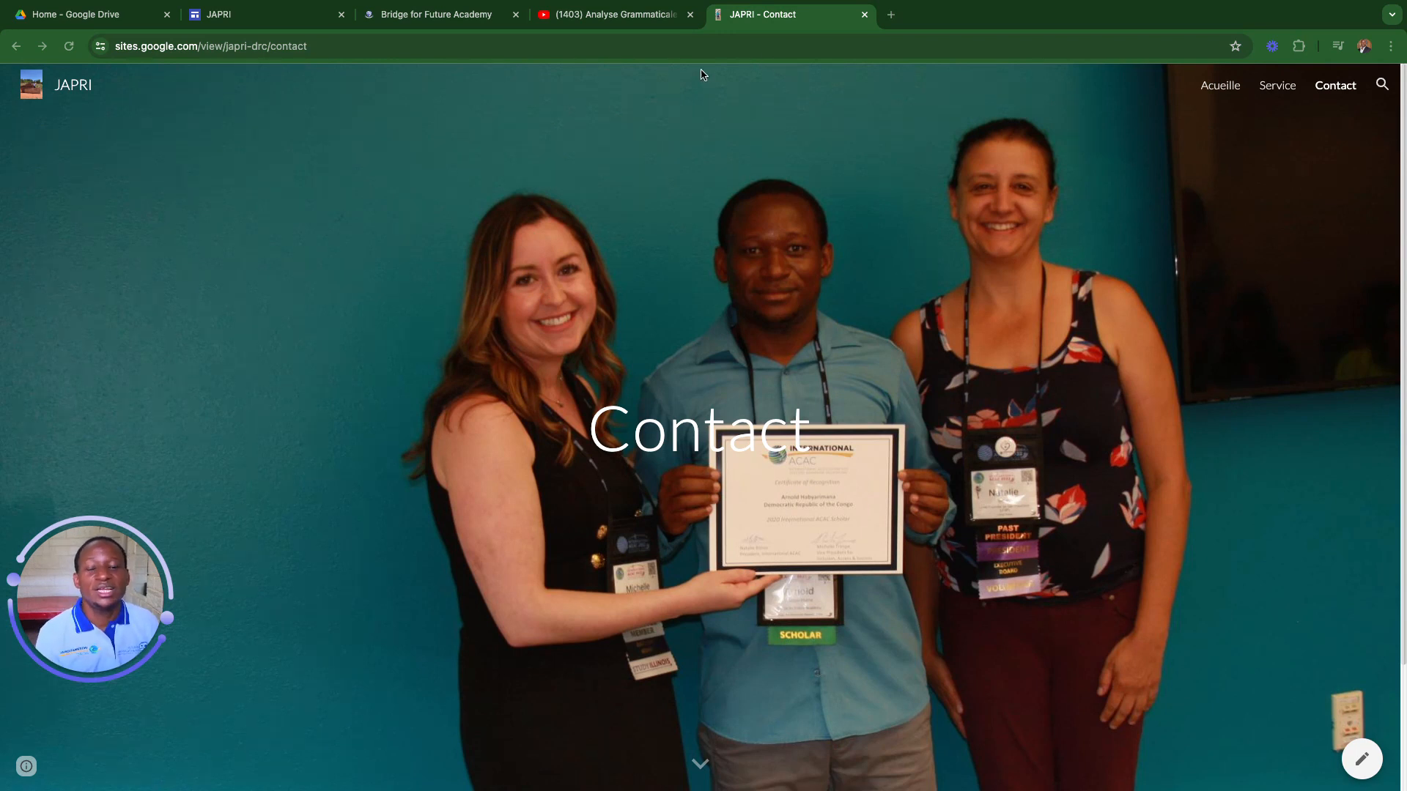
- Switch to the Bridge for Future Academy site and inspect its home page header, navigation and web address
{"action": "left_click", "coordinate": [412, 9]}
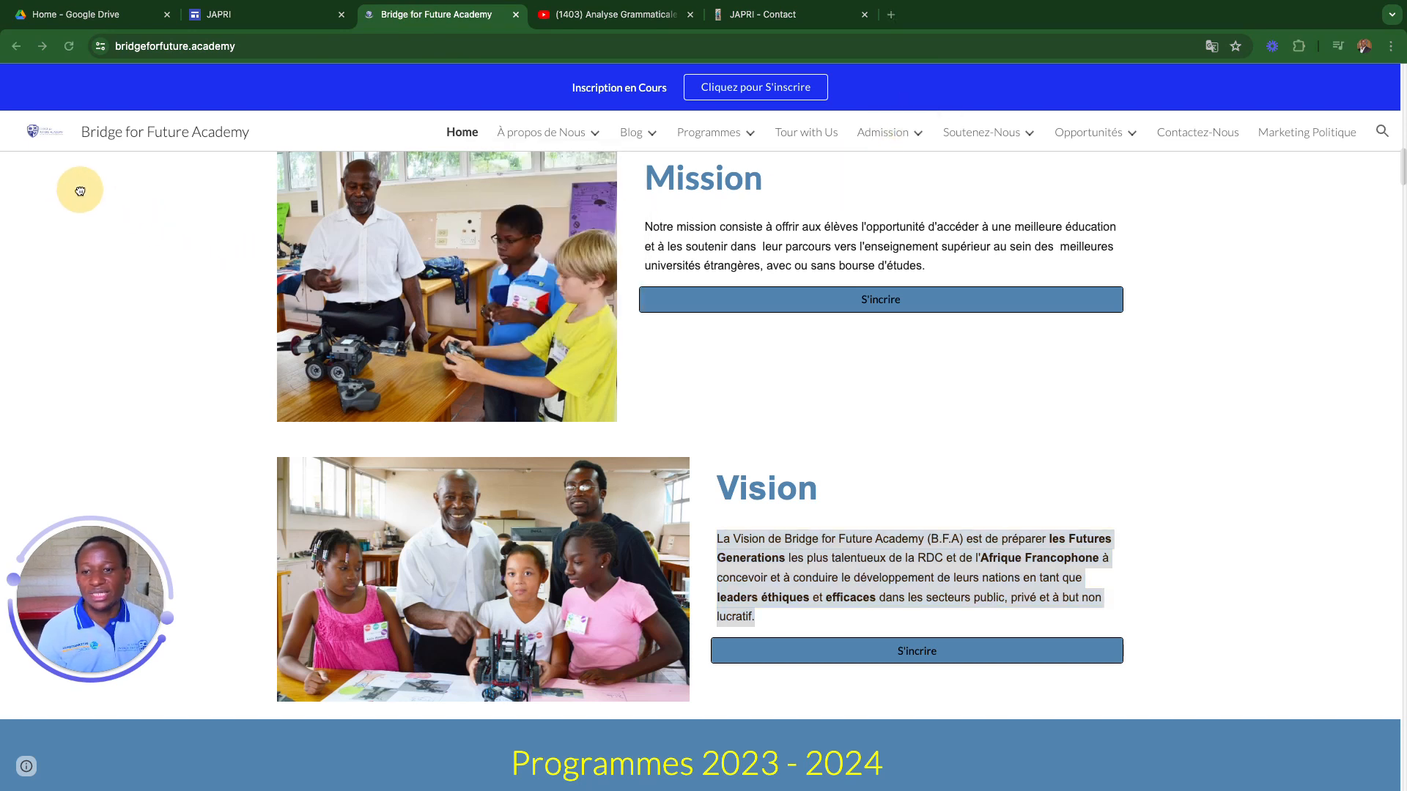
{"action": "scroll", "coordinate": [709, 220], "scroll_direction": "up", "scroll_amount": 15}
{"action": "scroll", "coordinate": [738, 226], "scroll_direction": "down", "scroll_amount": 4}
{"action": "scroll", "coordinate": [736, 226], "scroll_direction": "up", "scroll_amount": 4}
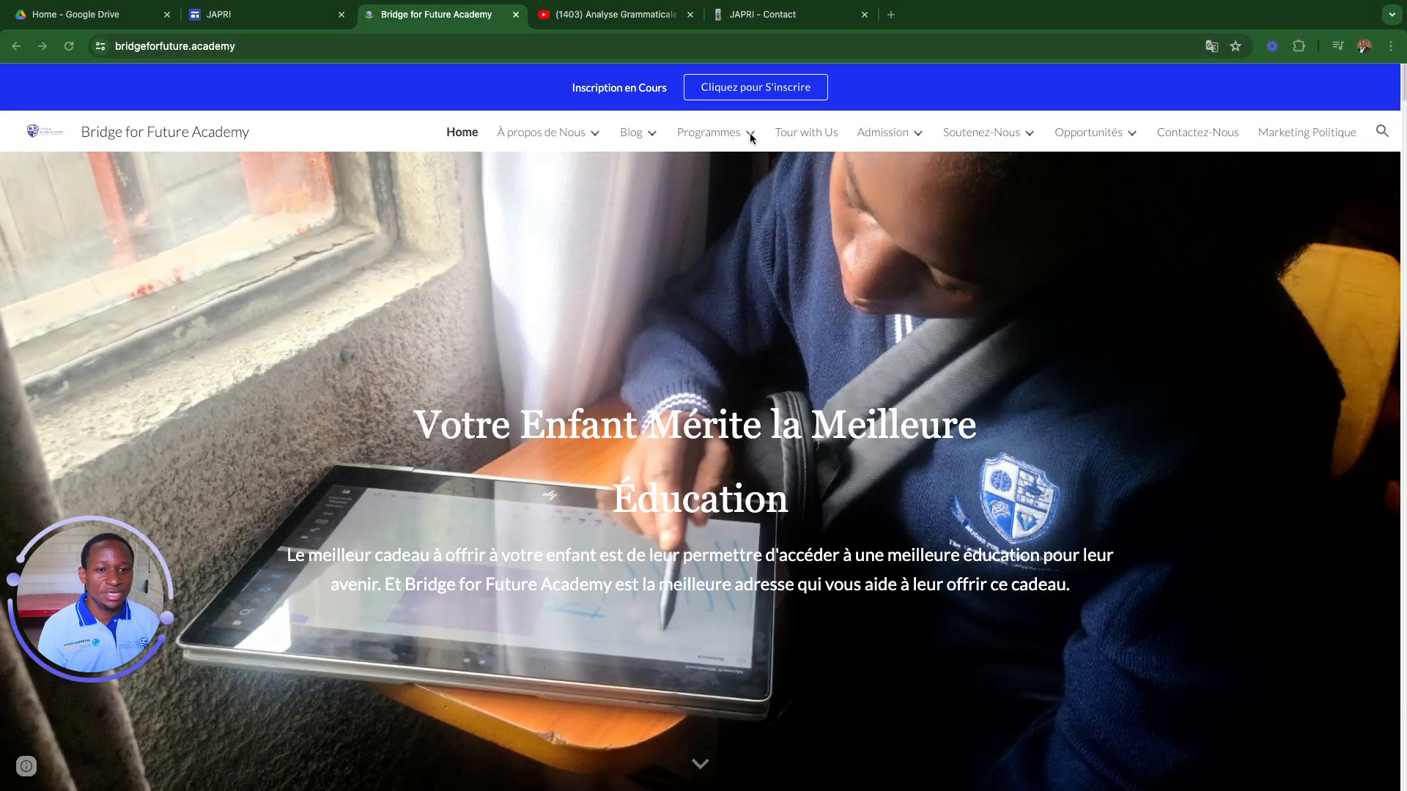
{"action": "mouse_move", "coordinate": [892, 139]}
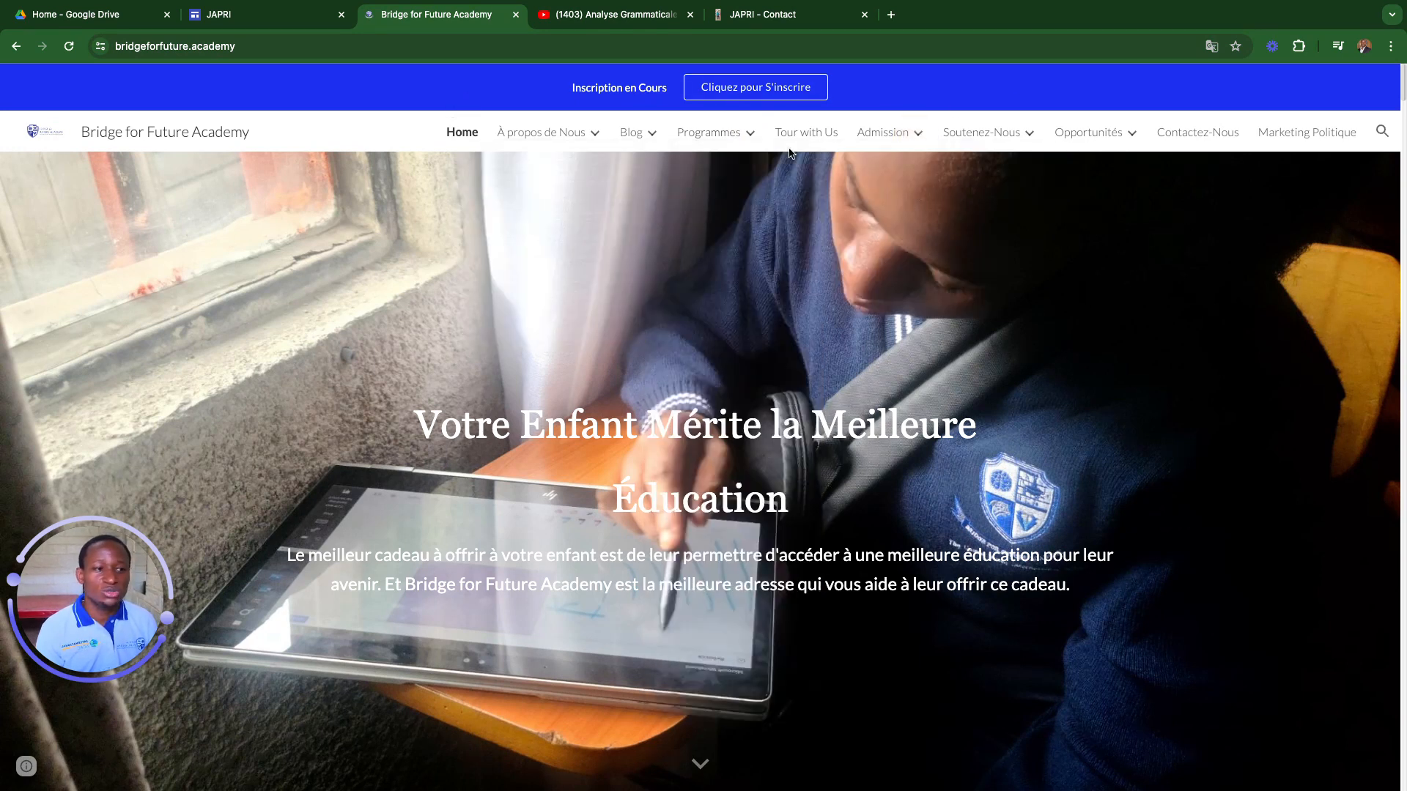
{"action": "left_click", "coordinate": [212, 48]}
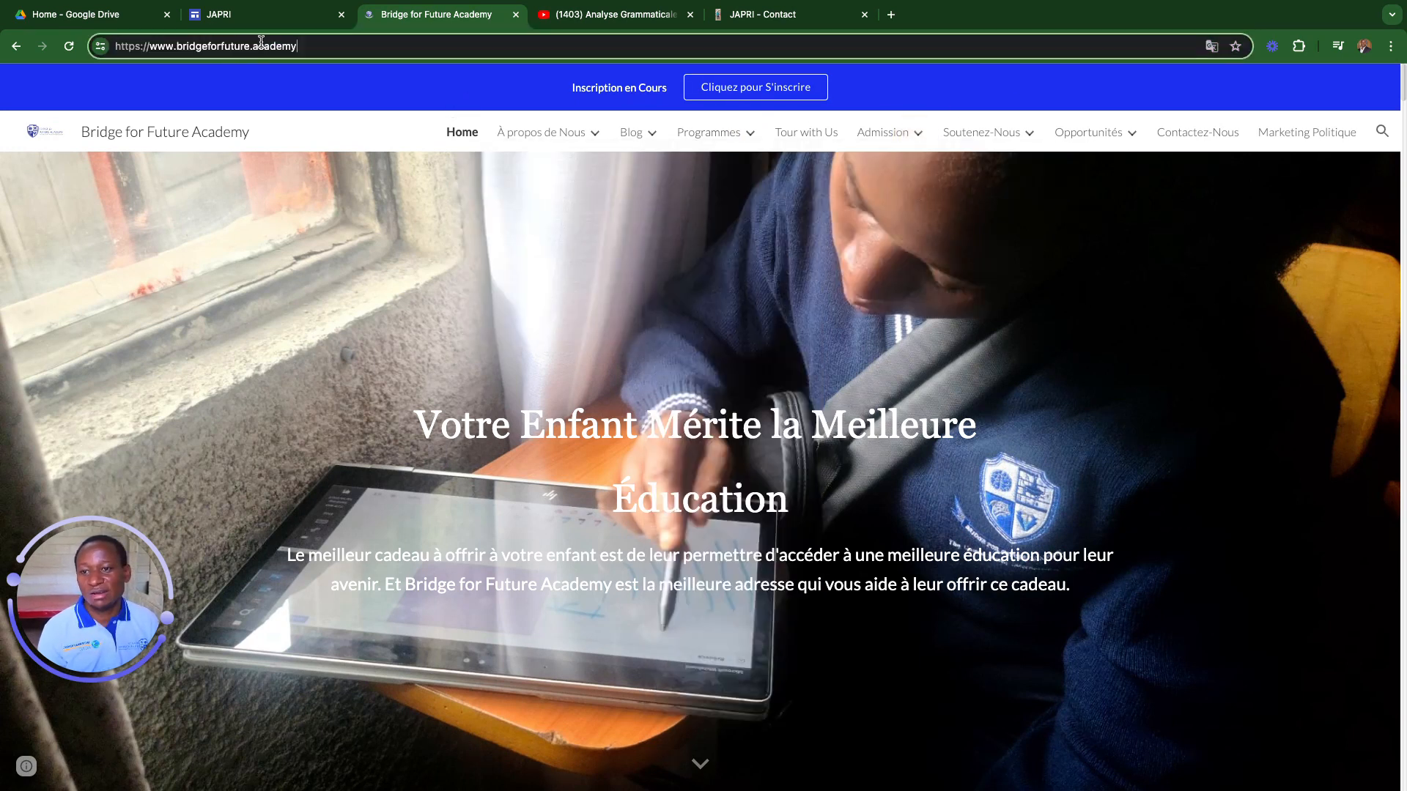
{"action": "left_click", "coordinate": [165, 48]}
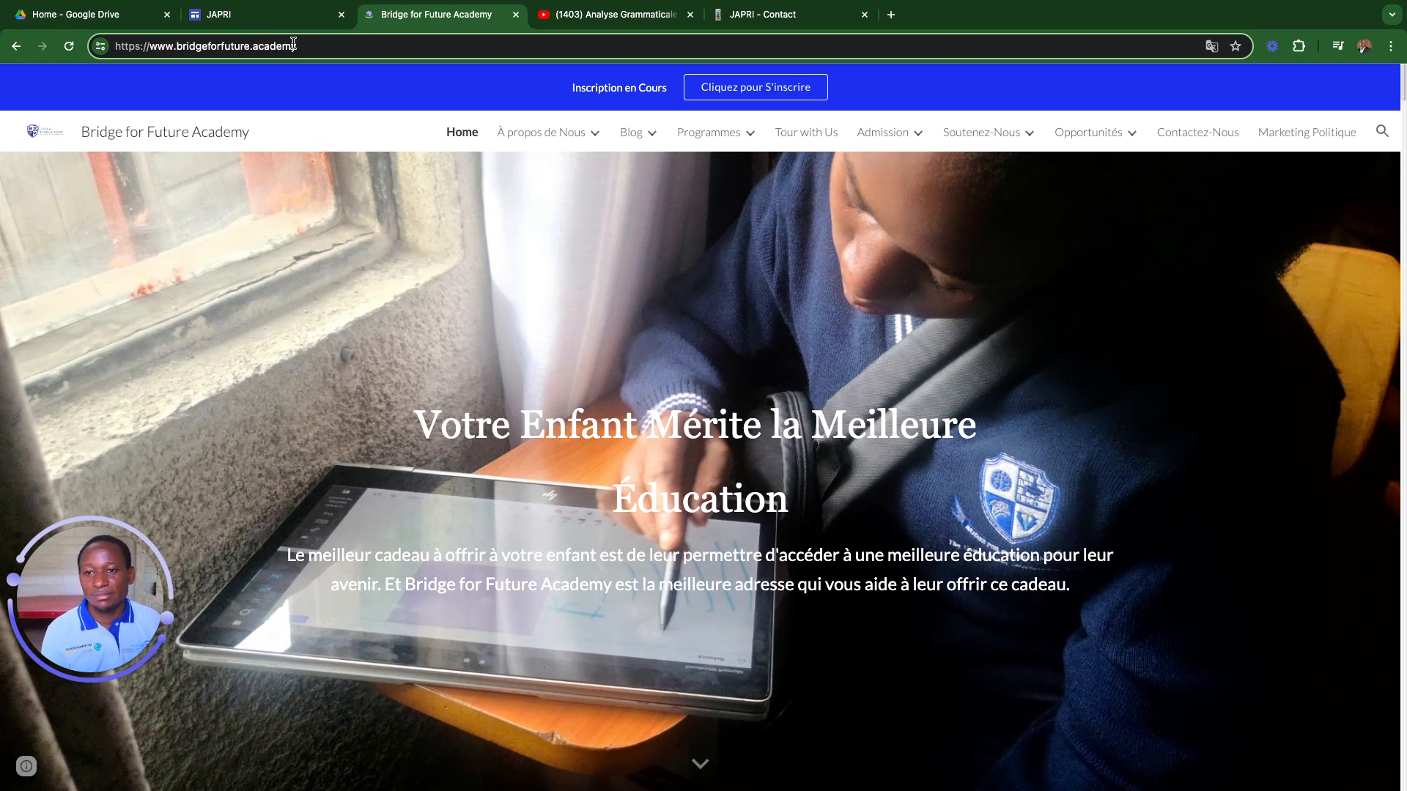
{"action": "key", "text": "super+a"}
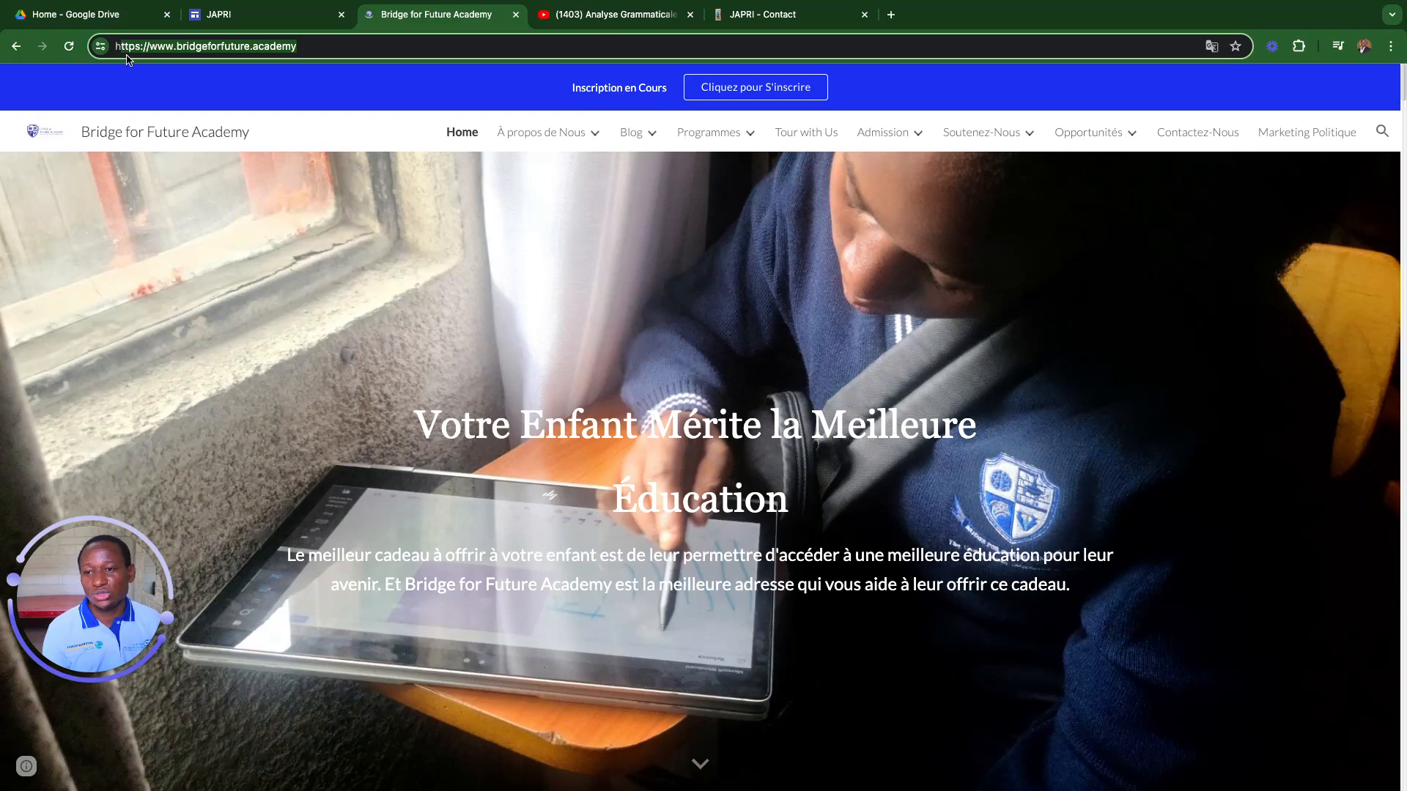
- Look through the Bridge for Future Academy home page down to its mailing form, and browse its image carousel
{"action": "scroll", "coordinate": [673, 534], "scroll_direction": "down", "scroll_amount": 20}
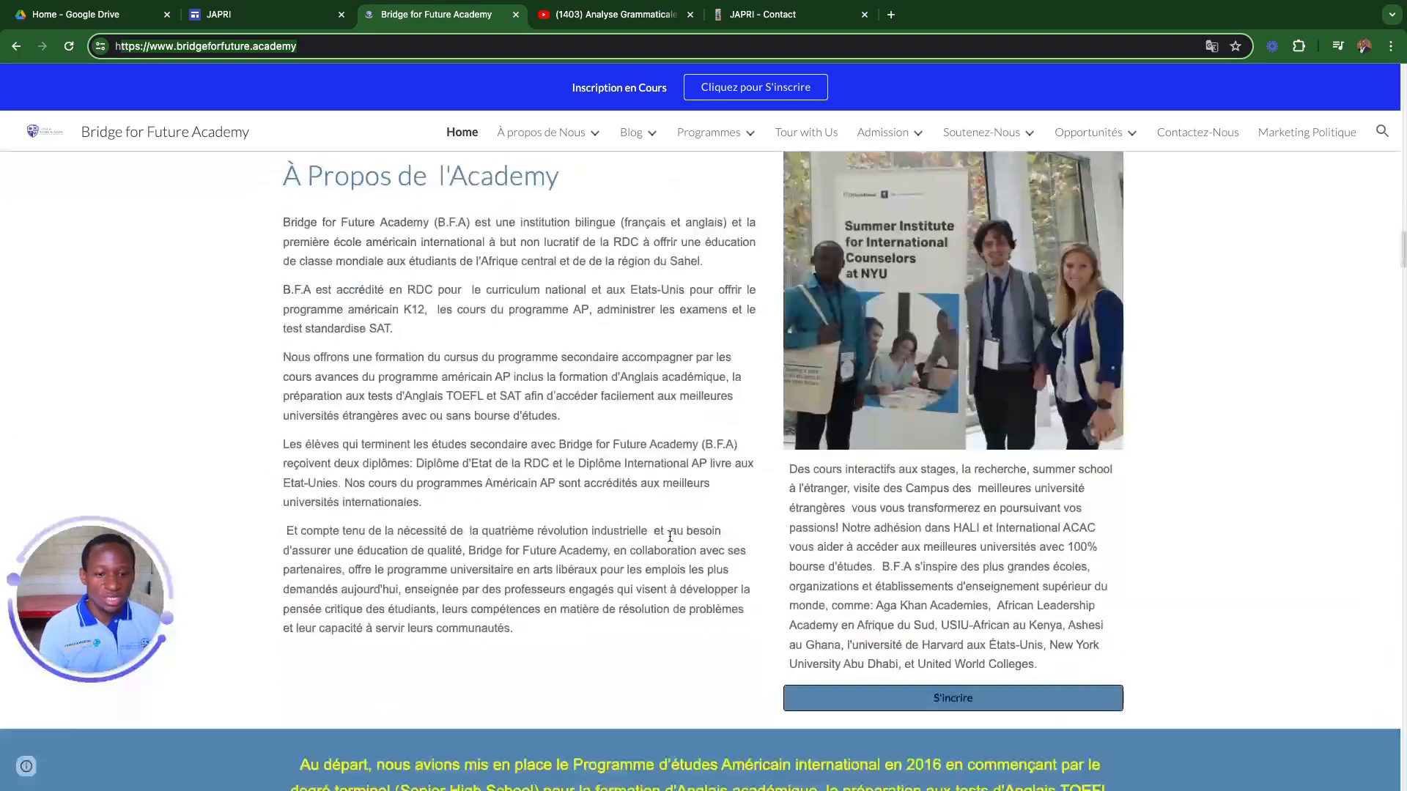
{"action": "scroll", "coordinate": [668, 541], "scroll_direction": "down", "scroll_amount": 20}
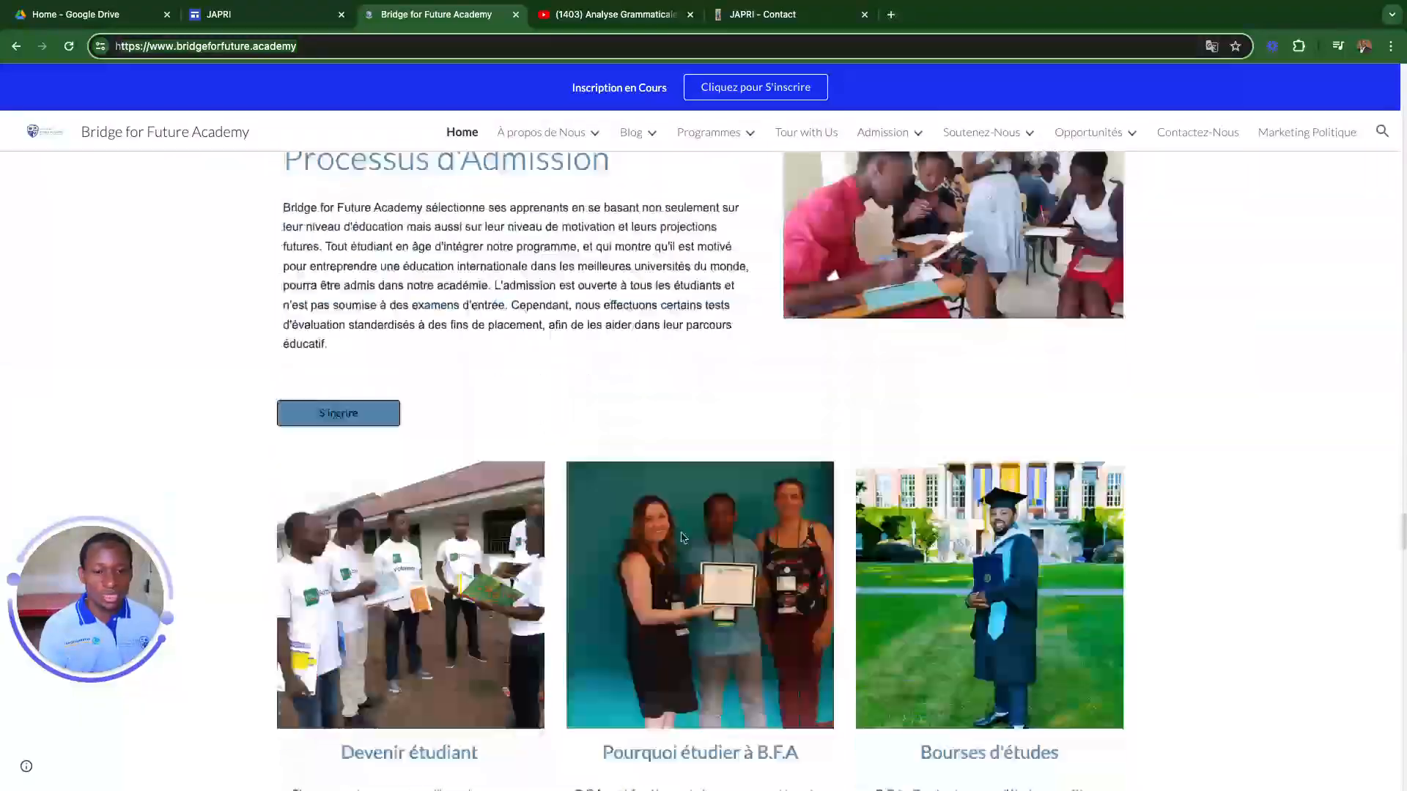
{"action": "scroll", "coordinate": [674, 537], "scroll_direction": "down", "scroll_amount": 15}
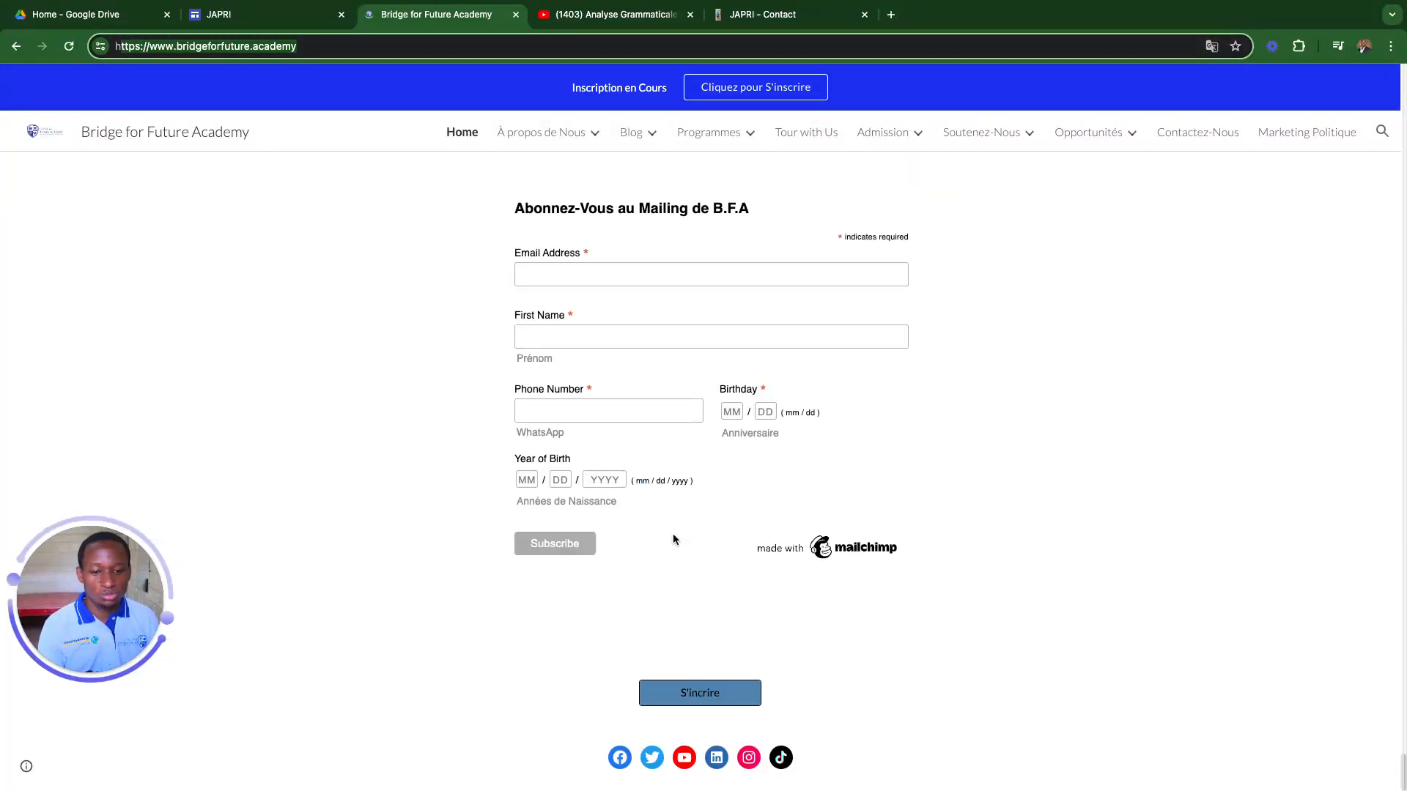
{"action": "scroll", "coordinate": [668, 533], "scroll_direction": "up", "scroll_amount": 15}
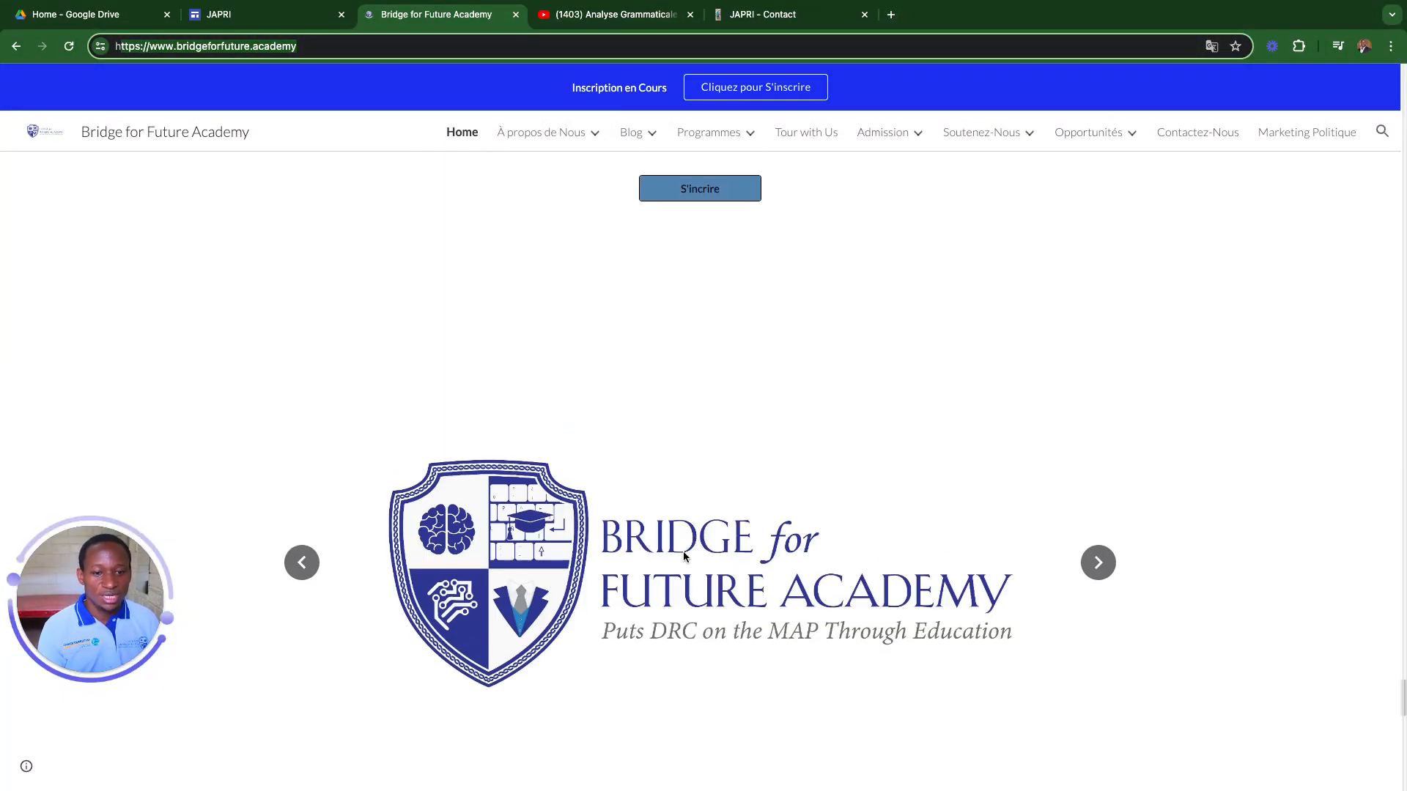
{"action": "left_click", "coordinate": [1098, 563]}
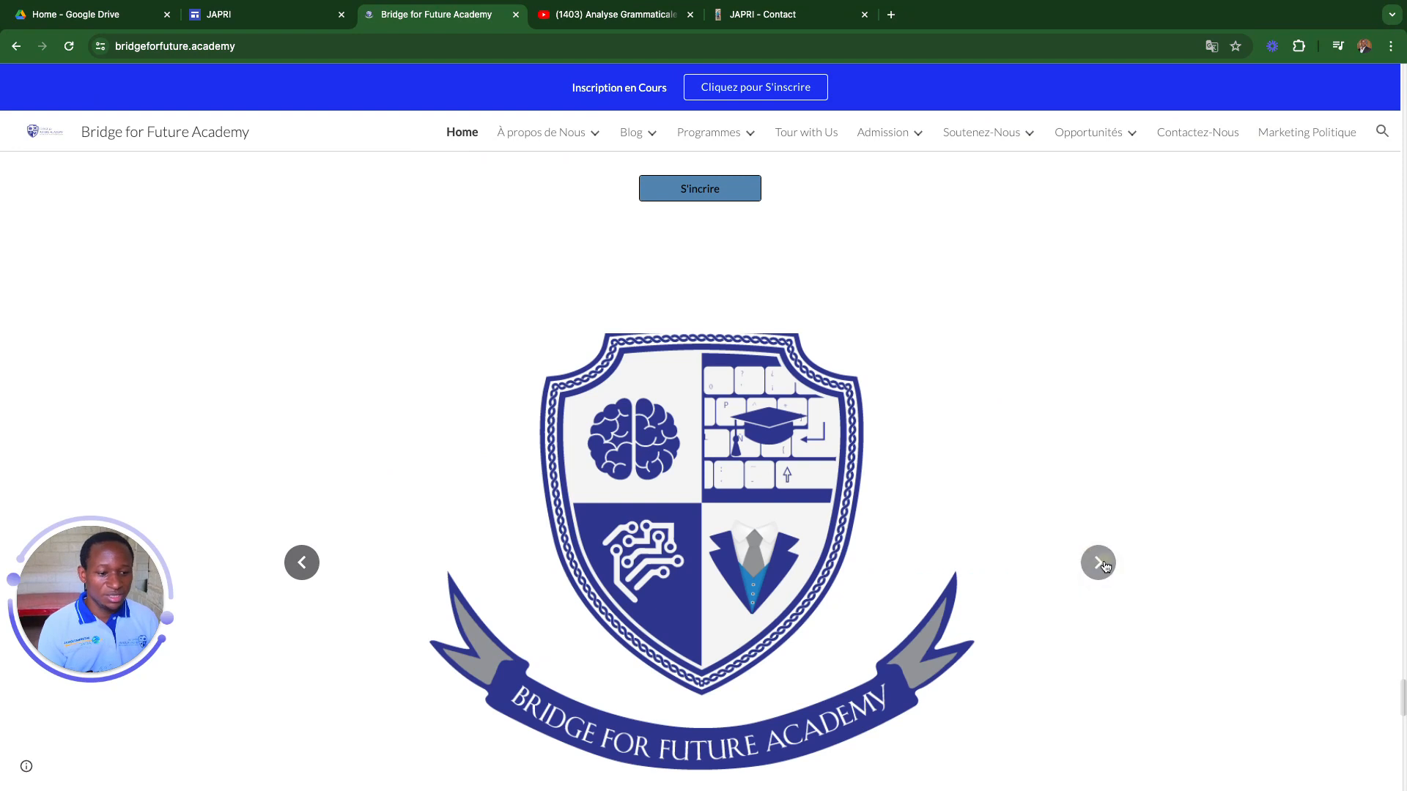
{"action": "left_click", "coordinate": [1099, 564]}
{"action": "left_click", "coordinate": [1099, 563]}
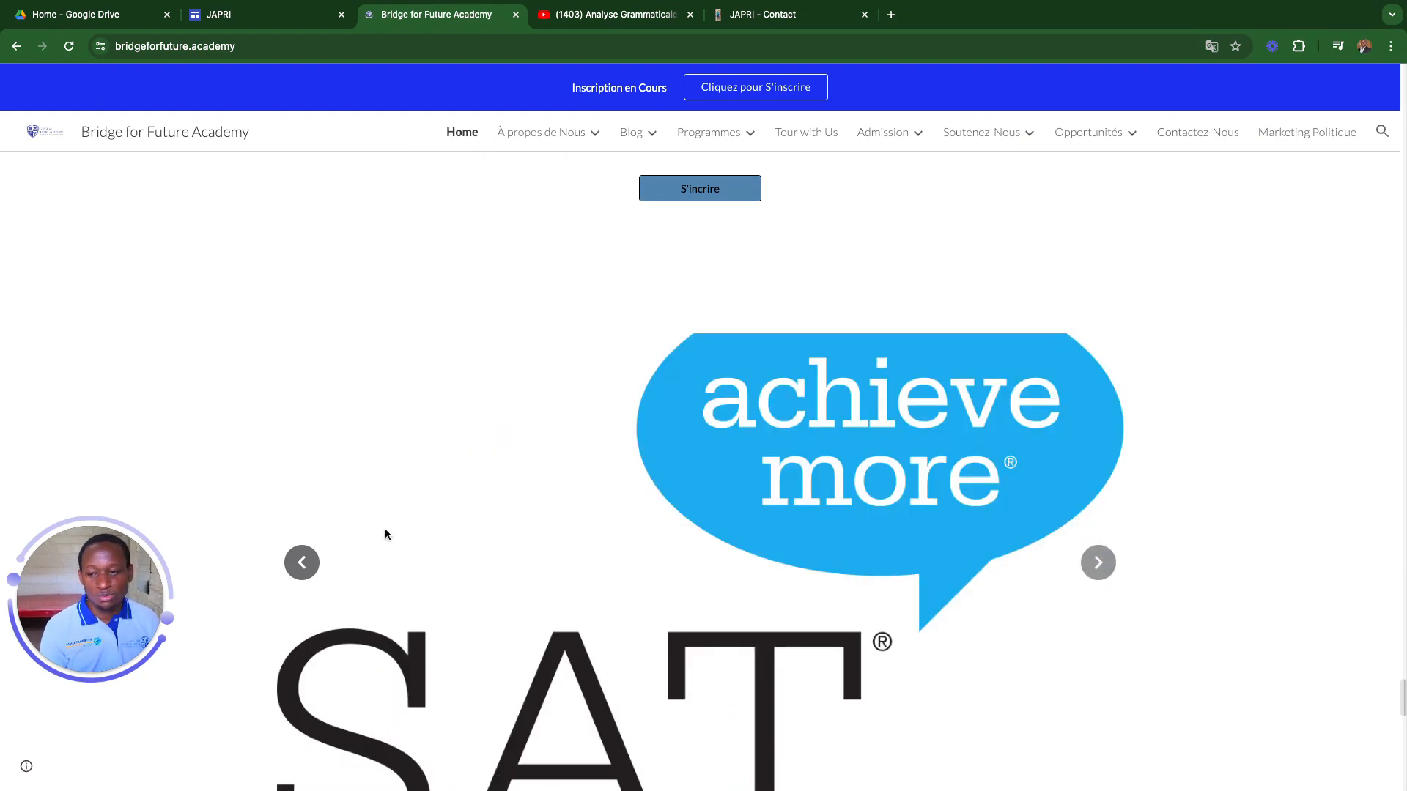
{"action": "left_click_drag", "start_coordinate": [463, 134], "coordinate": [436, 192]}
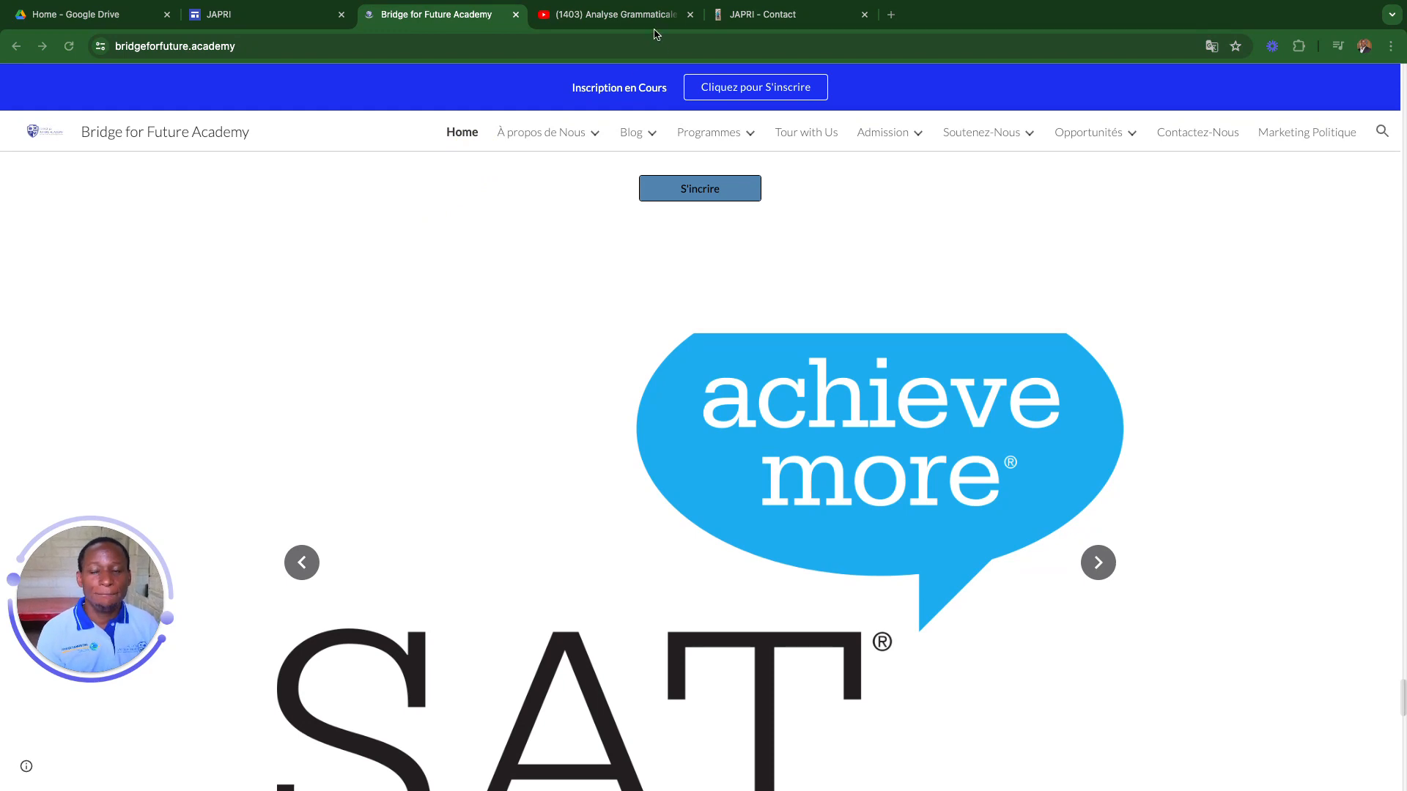
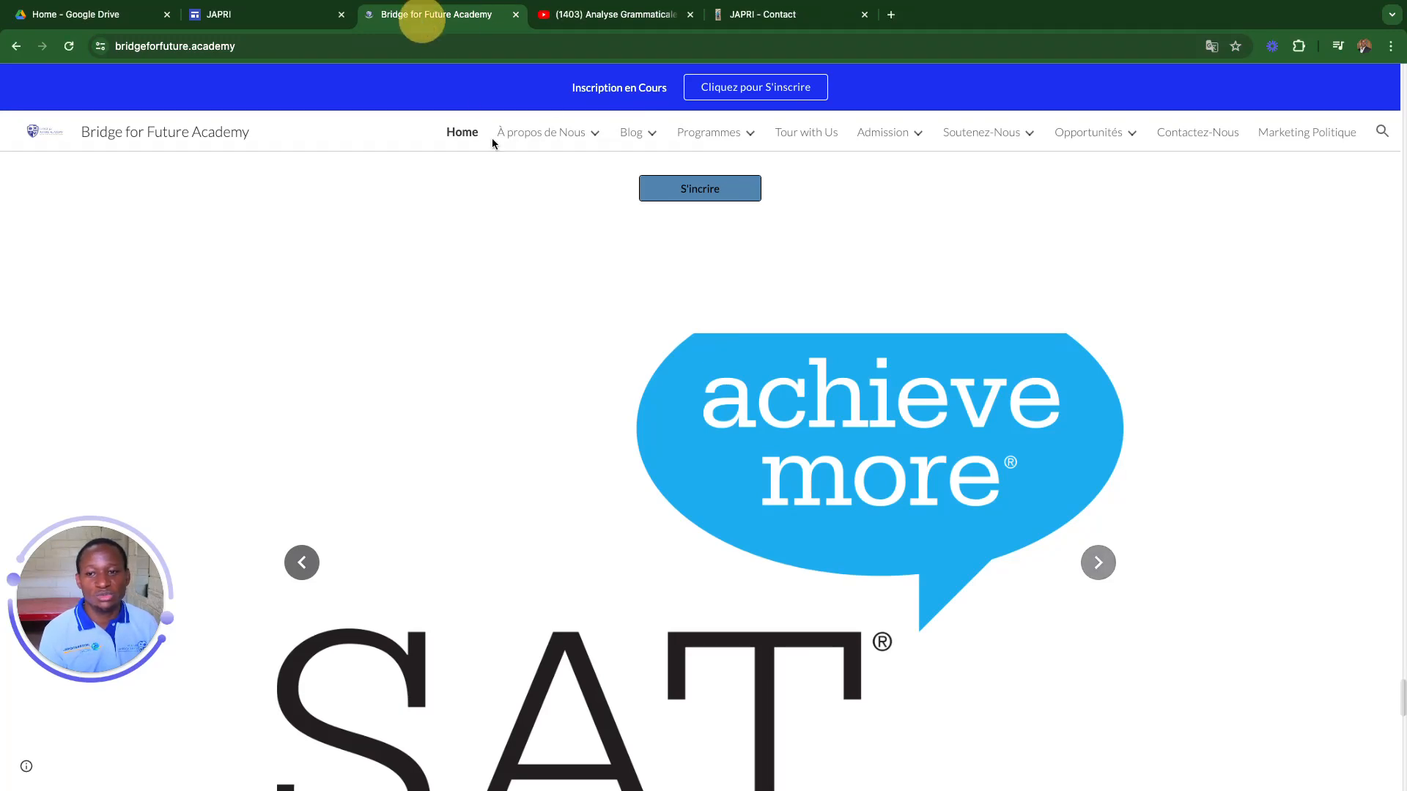
- Open the Contactez-Nous page and examine its header and embedded appointment scheduler with the available time slots
{"action": "scroll", "coordinate": [763, 262], "scroll_direction": "down", "scroll_amount": 4}
{"action": "left_click", "coordinate": [1209, 133]}
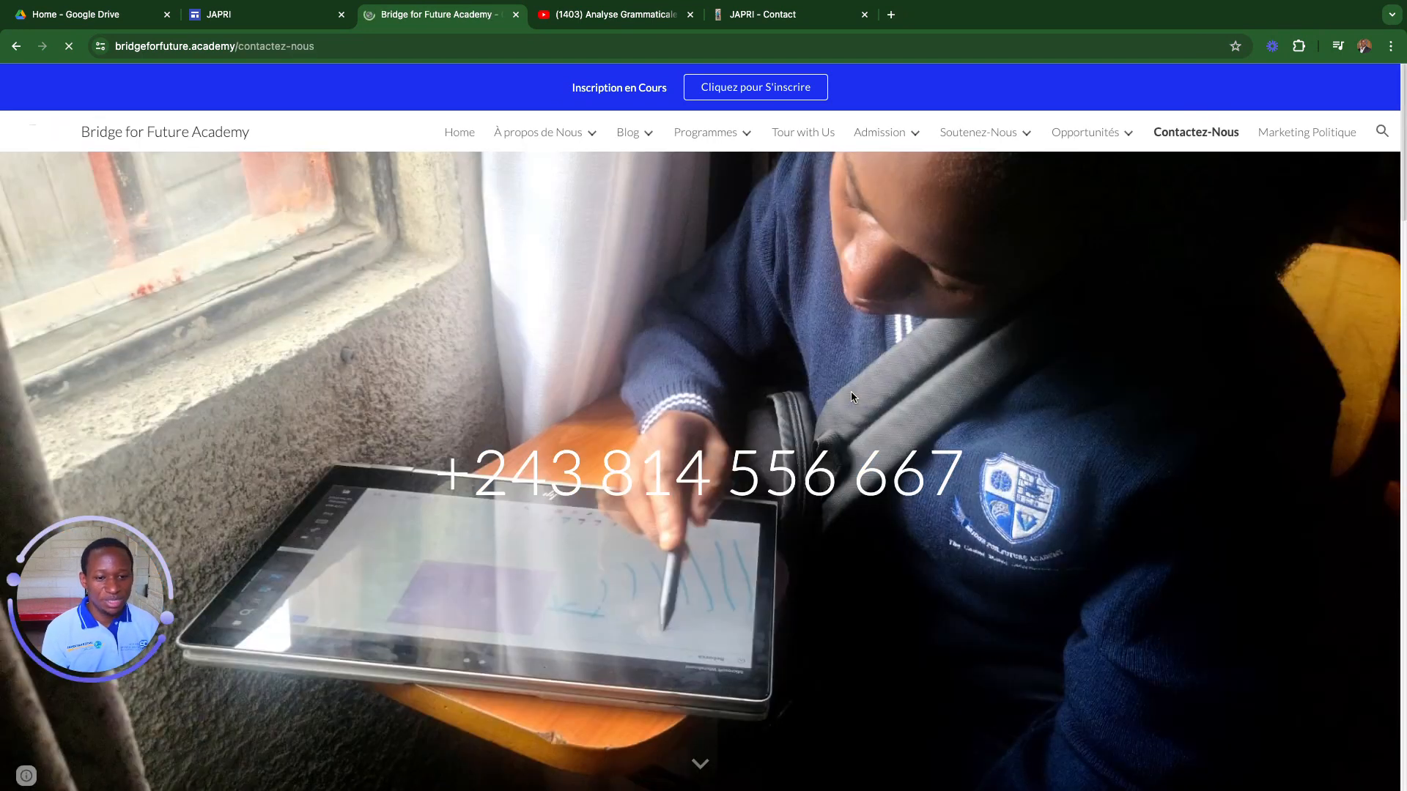
{"action": "scroll", "coordinate": [848, 381], "scroll_direction": "down", "scroll_amount": 4}
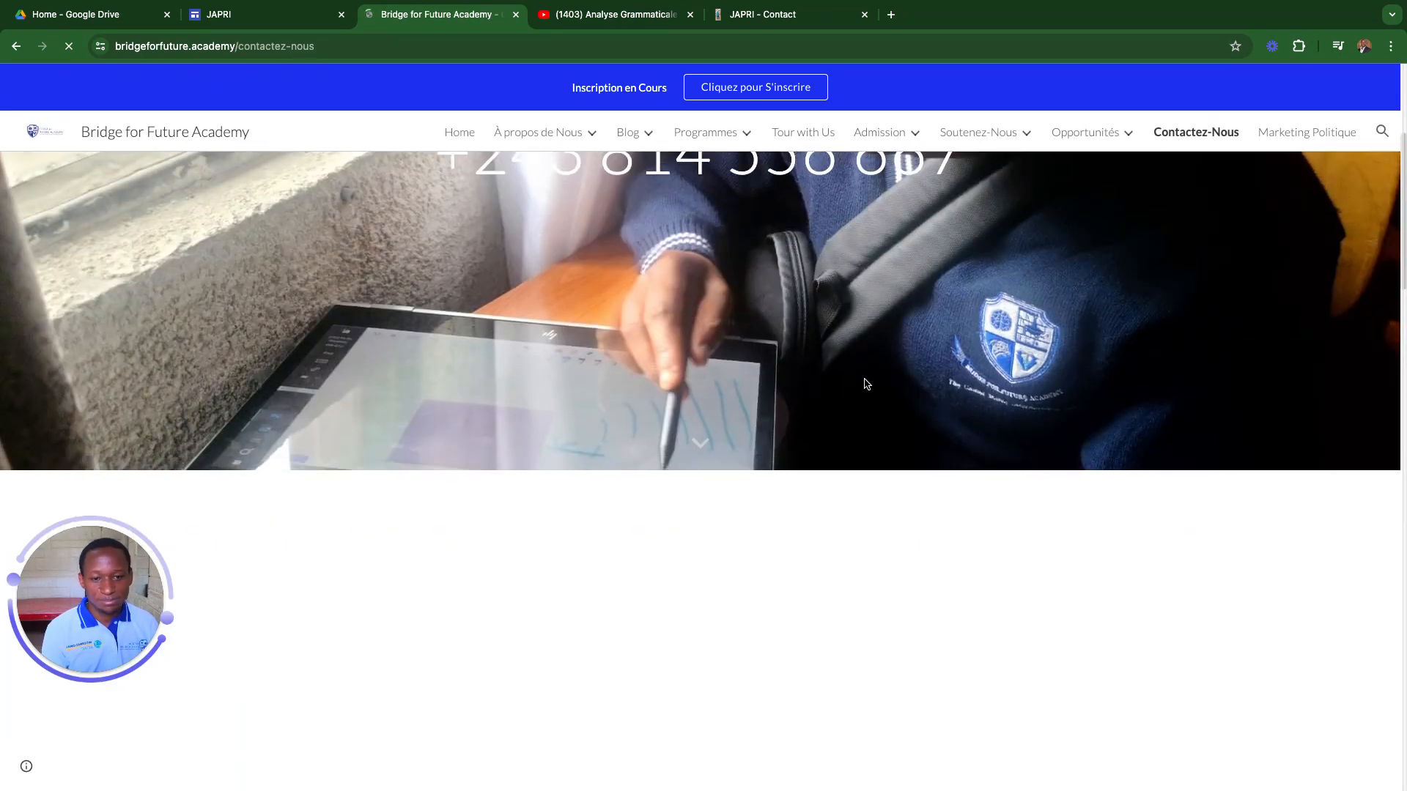
{"action": "scroll", "coordinate": [826, 443], "scroll_direction": "down", "scroll_amount": 8}
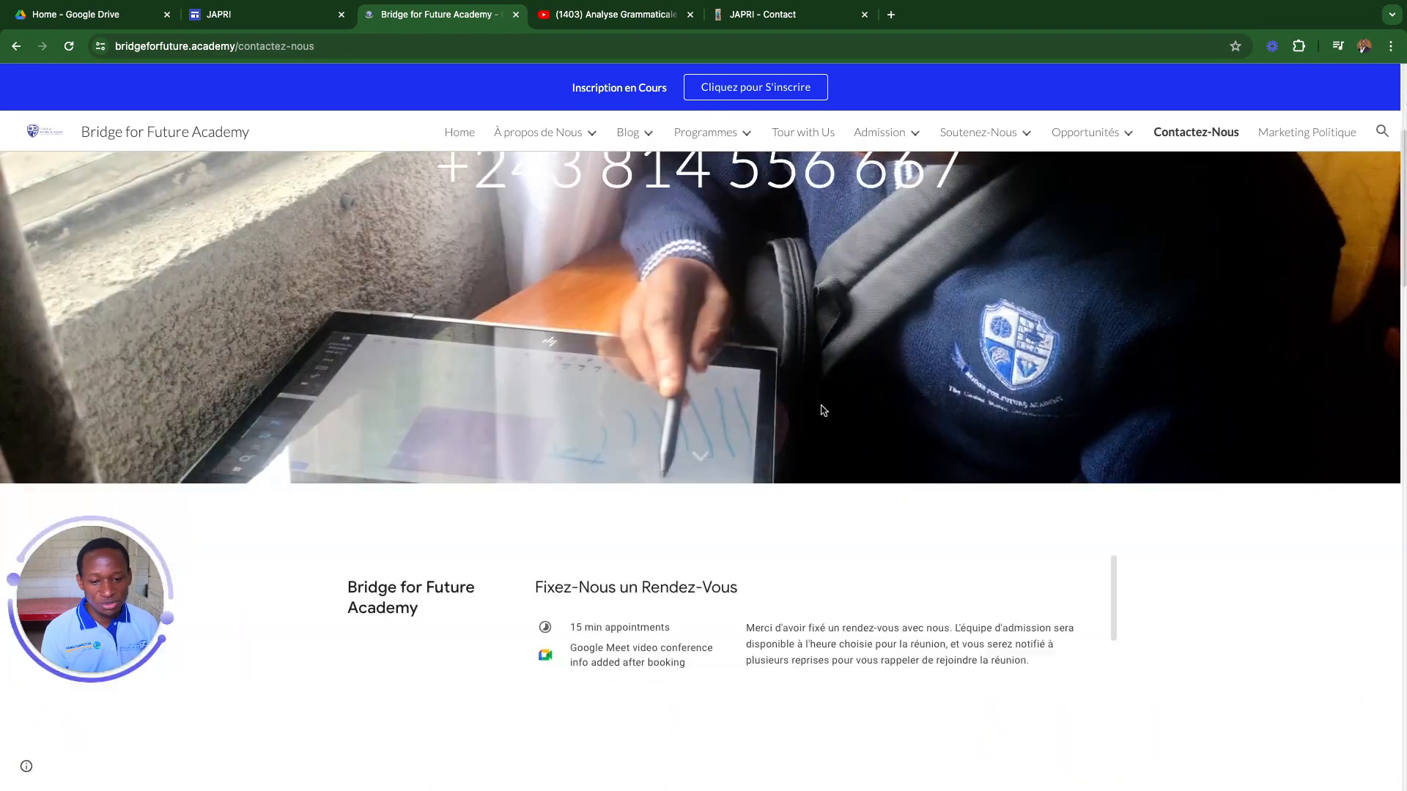
{"action": "scroll", "coordinate": [823, 406], "scroll_direction": "down", "scroll_amount": 3}
{"action": "scroll", "coordinate": [821, 414], "scroll_direction": "up", "scroll_amount": 6}
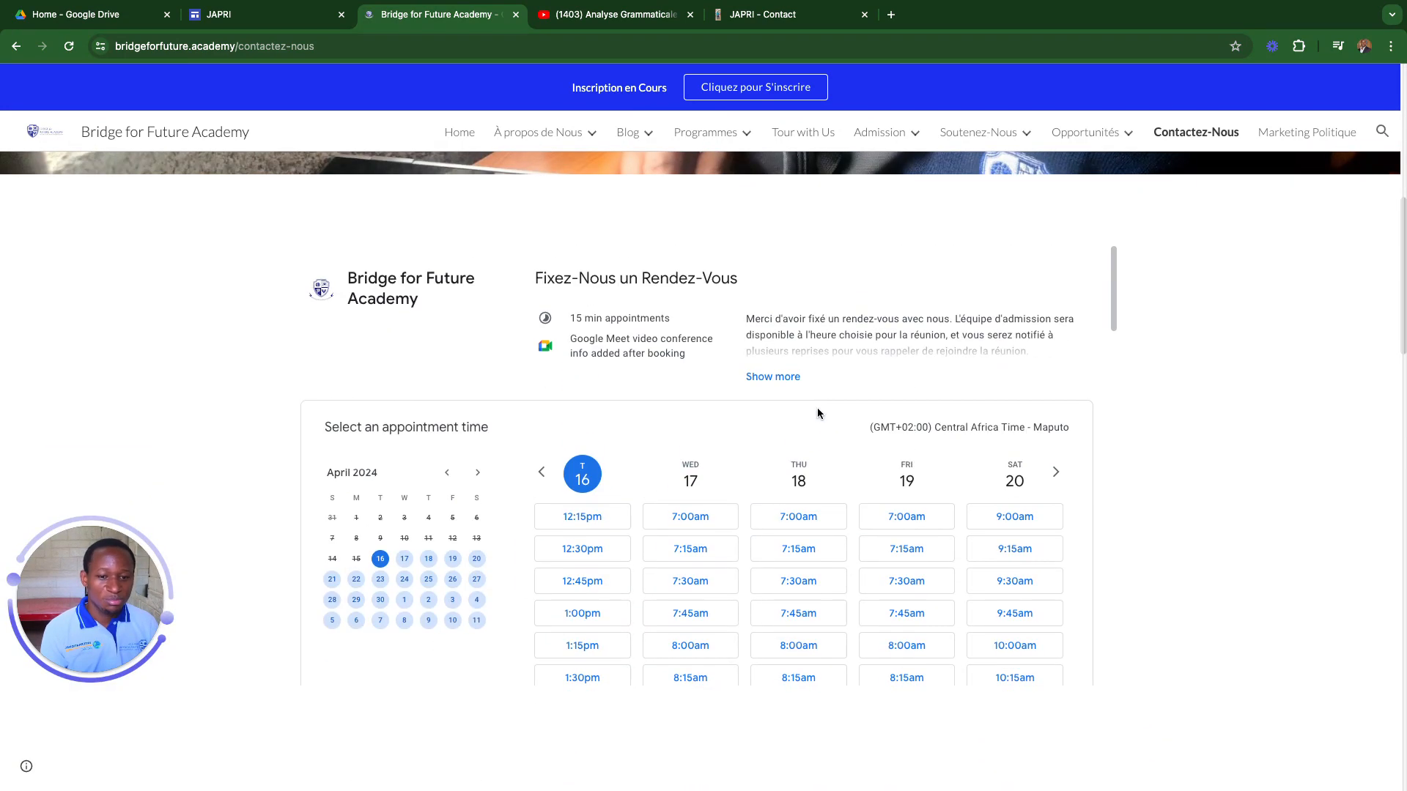
{"action": "scroll", "coordinate": [806, 462], "scroll_direction": "down", "scroll_amount": 15}
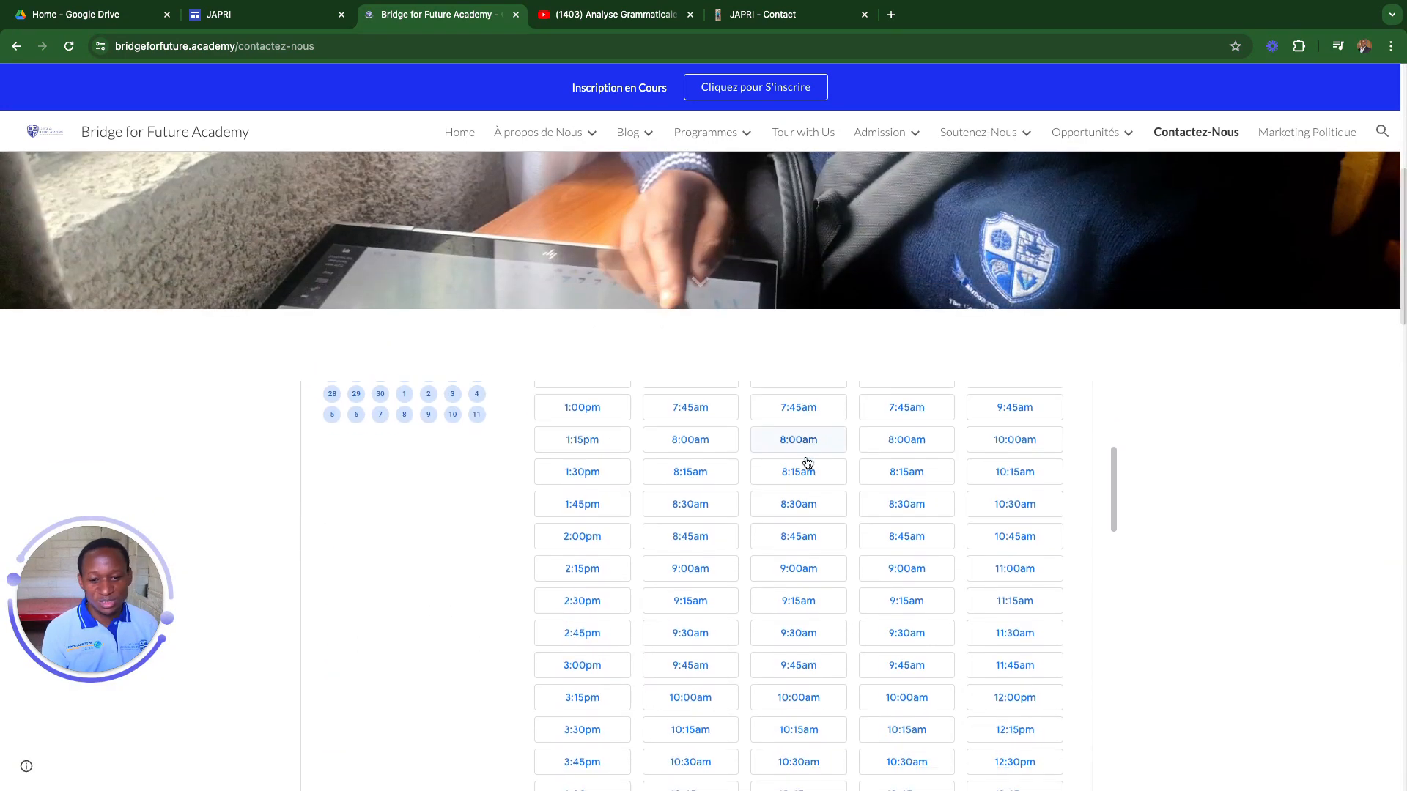
{"action": "scroll", "coordinate": [798, 445], "scroll_direction": "down", "scroll_amount": 9}
{"action": "scroll", "coordinate": [797, 442], "scroll_direction": "down", "scroll_amount": 4}
{"action": "scroll", "coordinate": [791, 436], "scroll_direction": "up", "scroll_amount": 7}
{"action": "scroll", "coordinate": [792, 436], "scroll_direction": "up", "scroll_amount": 4}
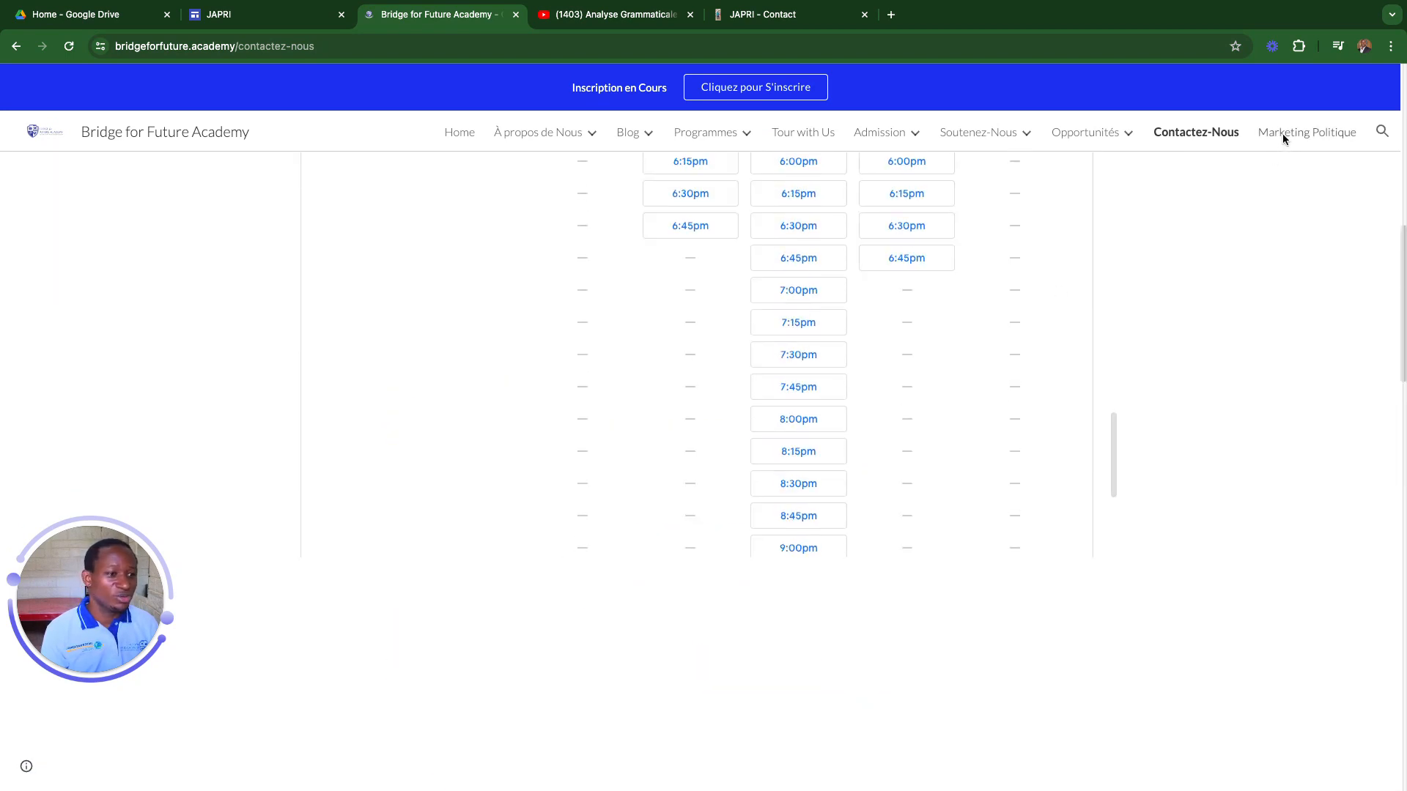
- Open the Marketing Politique page and look through its video, service list, embedded fee sheet and contact section
{"action": "left_click", "coordinate": [1280, 131]}
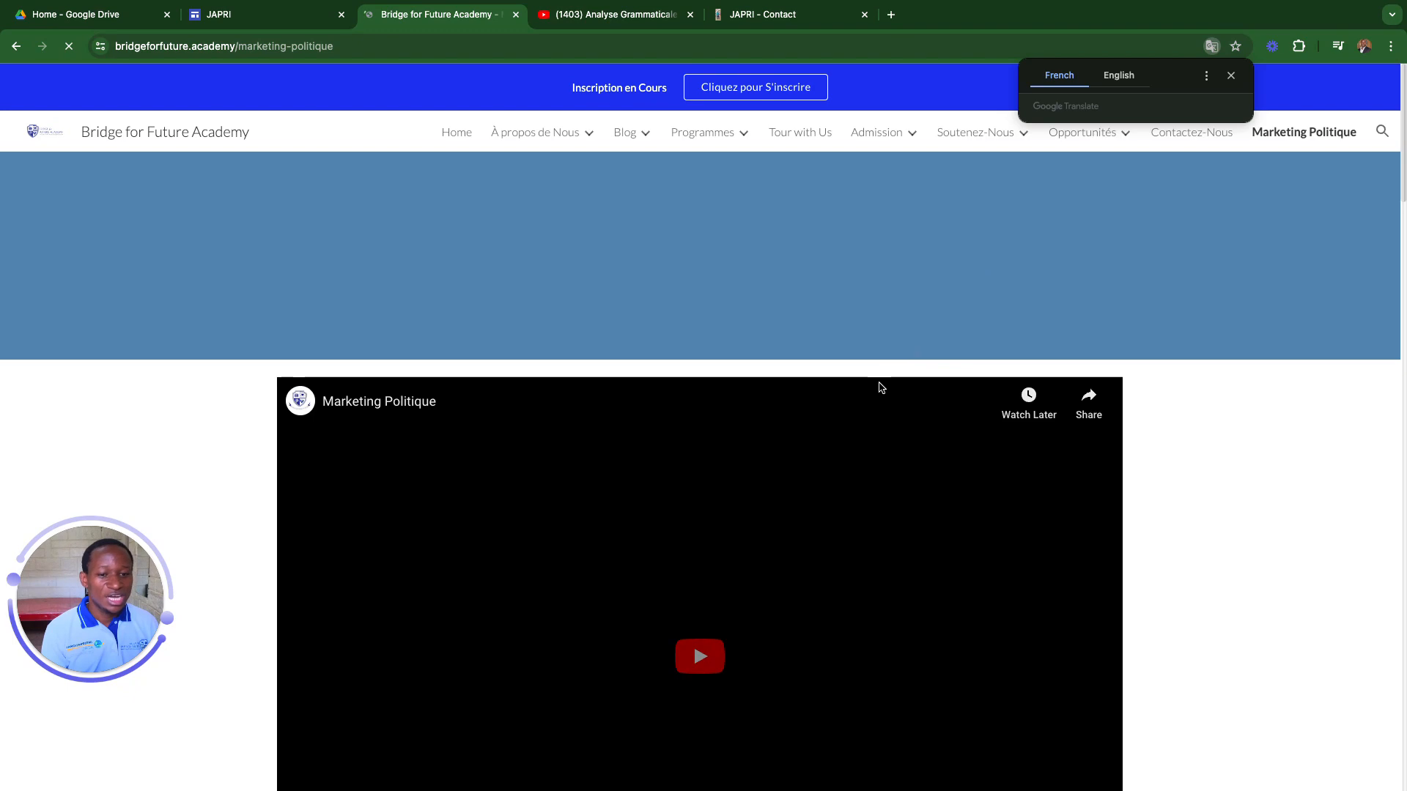
{"action": "scroll", "coordinate": [886, 389], "scroll_direction": "down", "scroll_amount": 20}
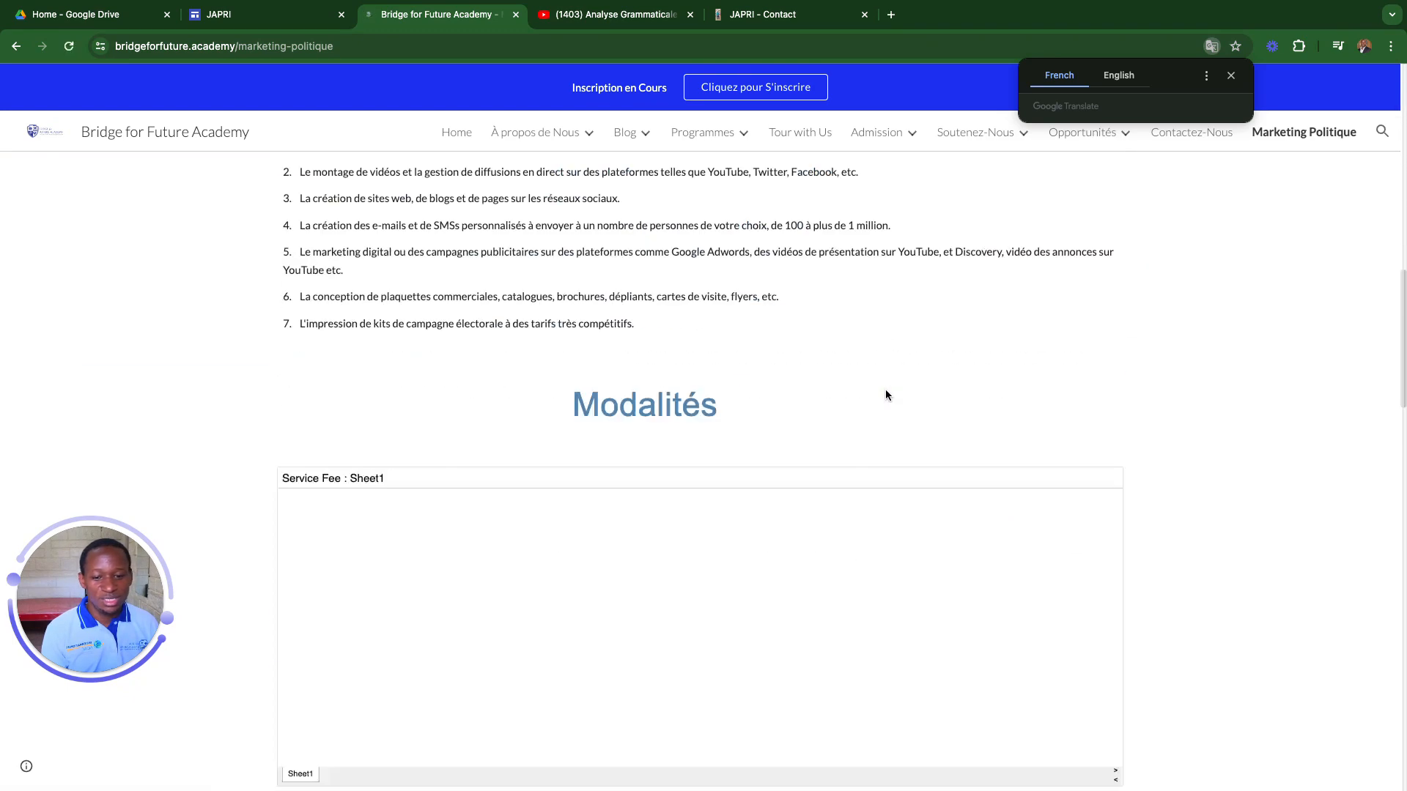
{"action": "scroll", "coordinate": [885, 389], "scroll_direction": "up", "scroll_amount": 9}
{"action": "scroll", "coordinate": [874, 420], "scroll_direction": "up", "scroll_amount": 15}
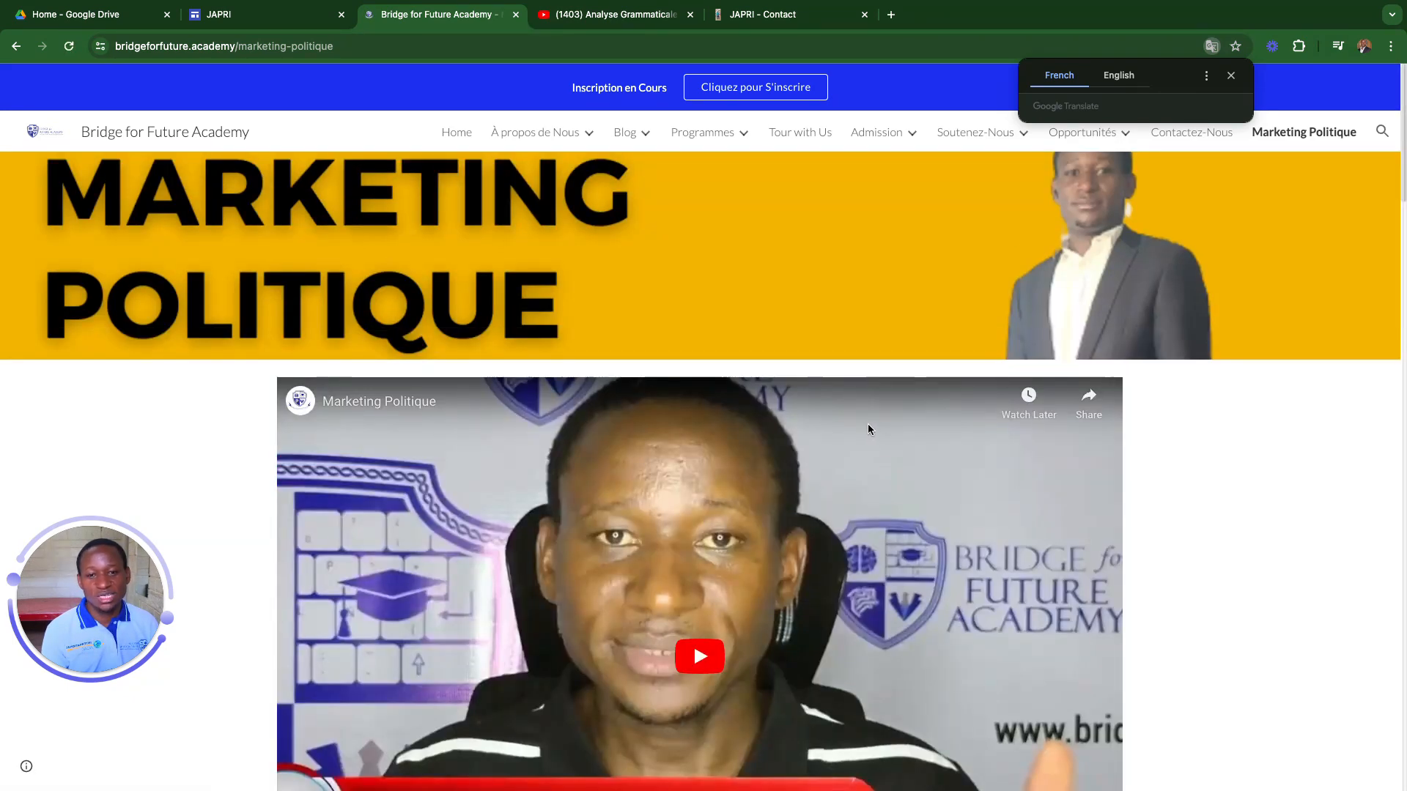
{"action": "scroll", "coordinate": [867, 423], "scroll_direction": "down", "scroll_amount": 18}
{"action": "scroll", "coordinate": [865, 416], "scroll_direction": "down", "scroll_amount": 1}
{"action": "scroll", "coordinate": [767, 477], "scroll_direction": "down", "scroll_amount": 10}
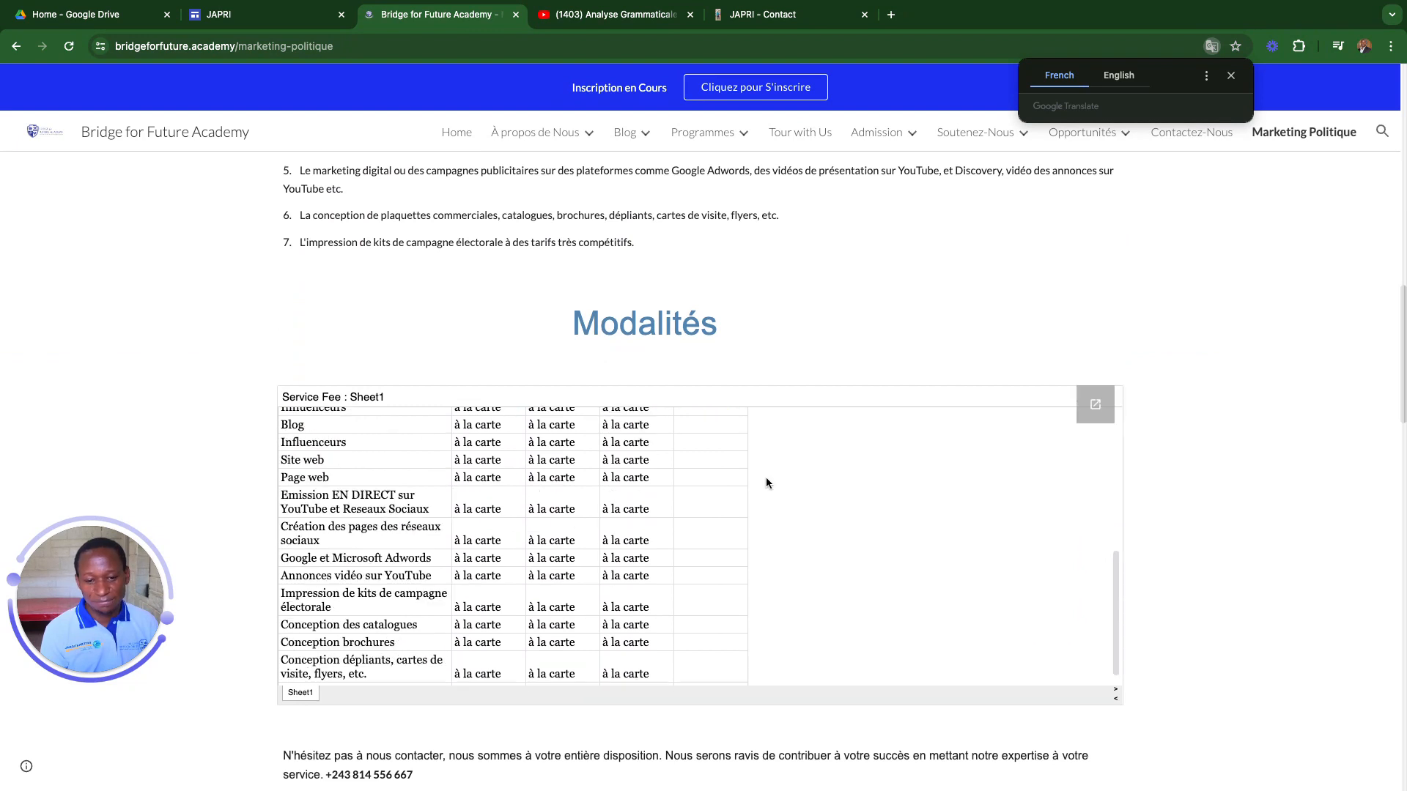
{"action": "scroll", "coordinate": [984, 268], "scroll_direction": "down", "scroll_amount": 12}
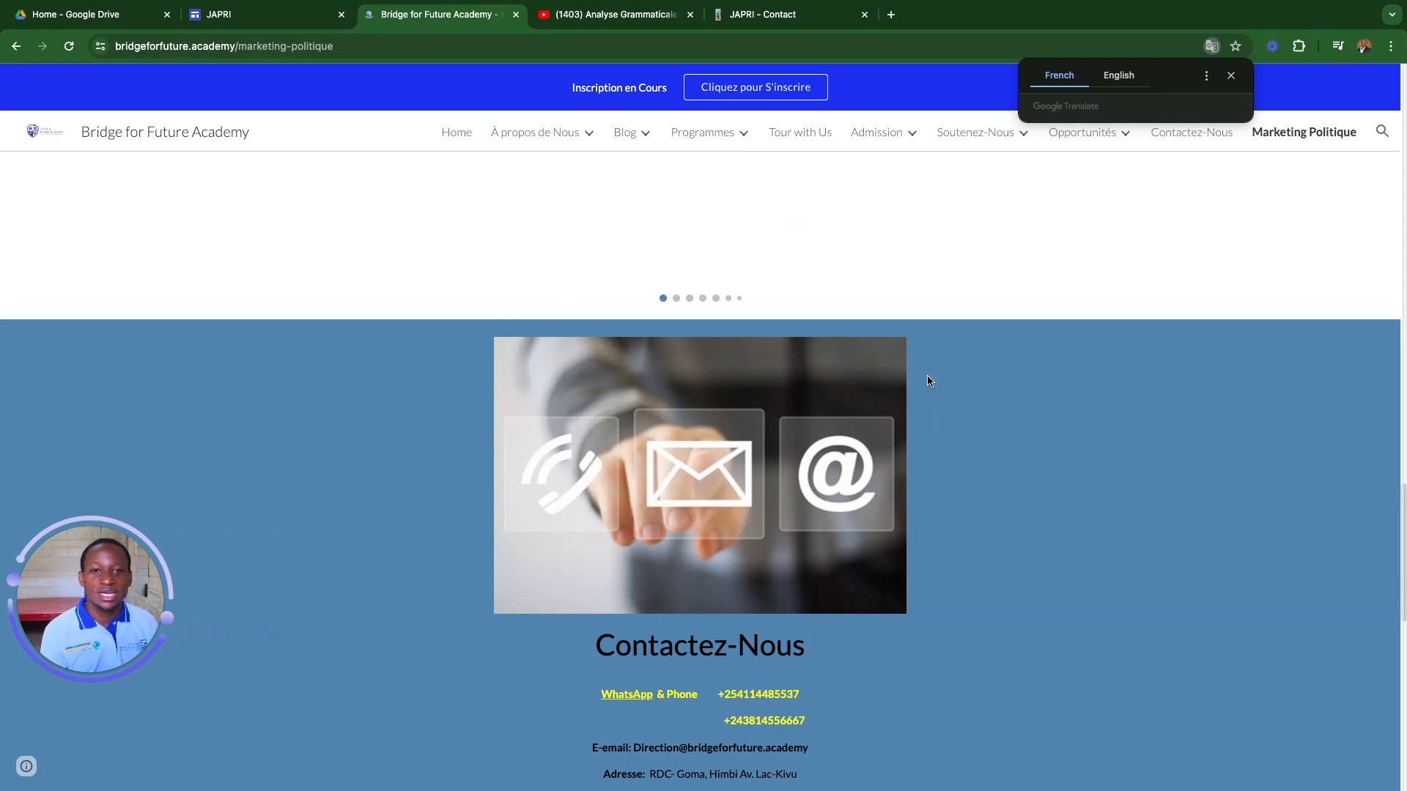
- View the Analyse Grammaticale video on YouTube, and return to the Bridge for Future Academy site
{"action": "left_click", "coordinate": [598, 15]}
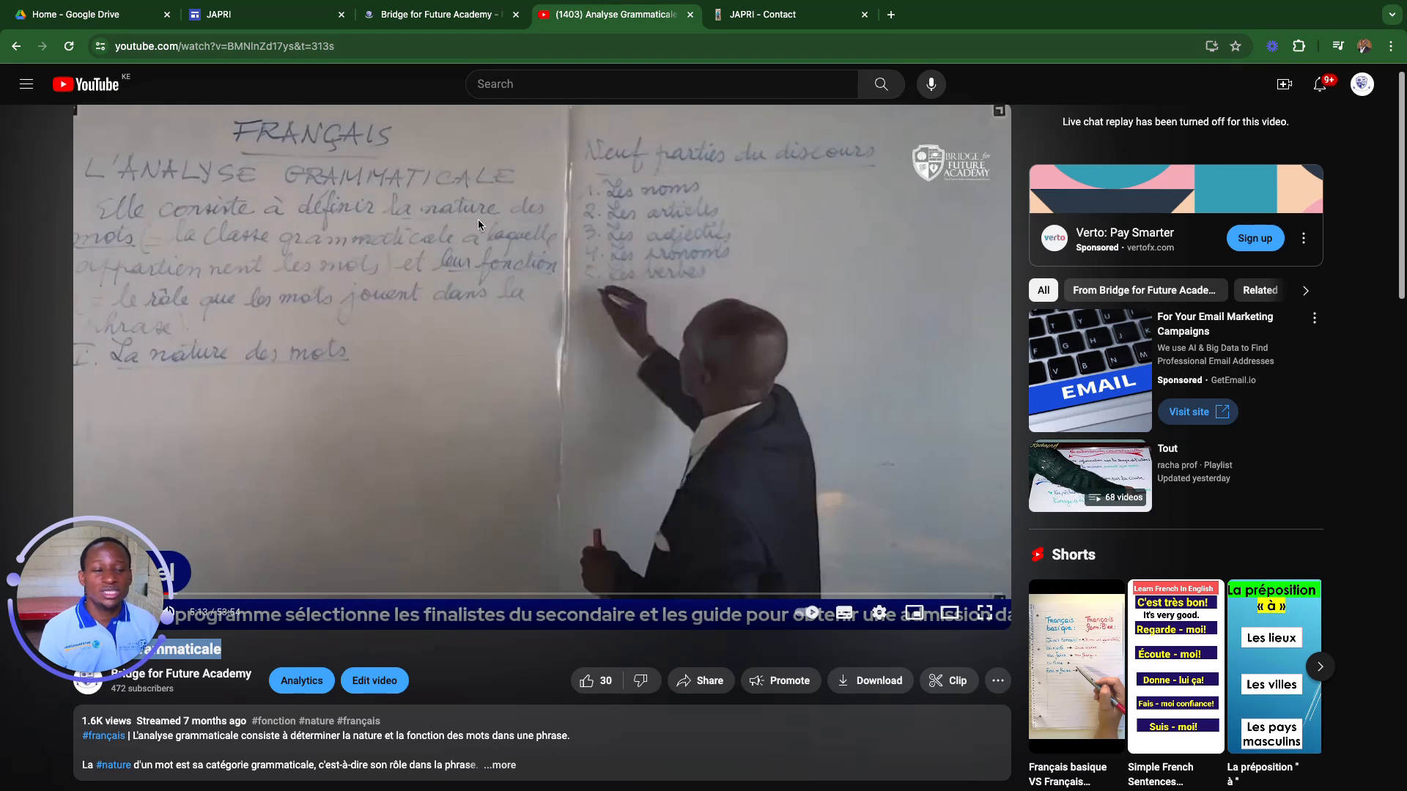
{"action": "left_click", "coordinate": [462, 15]}
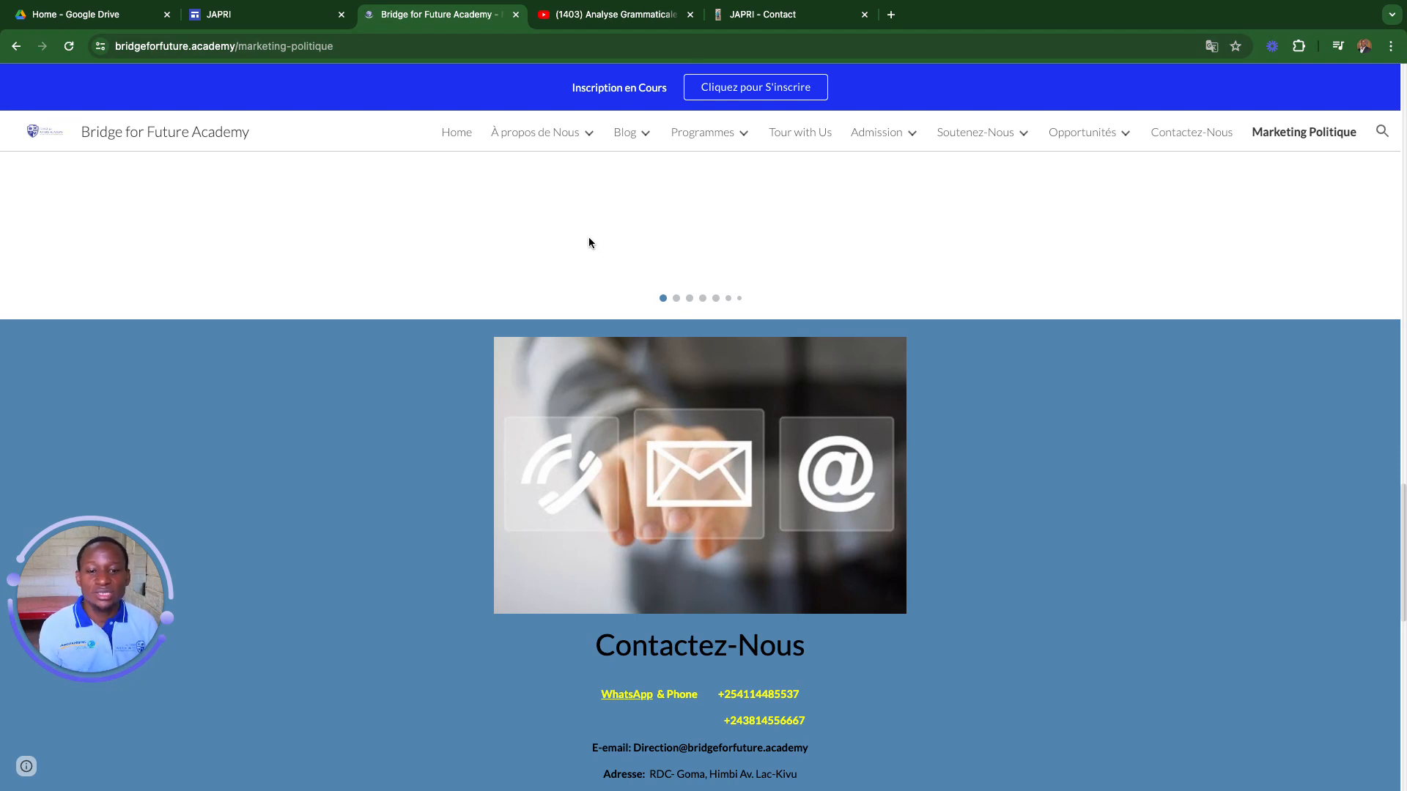
{"action": "left_click", "coordinate": [87, 672]}
{"action": "left_click_drag", "start_coordinate": [198, 513], "coordinate": [716, 298]}
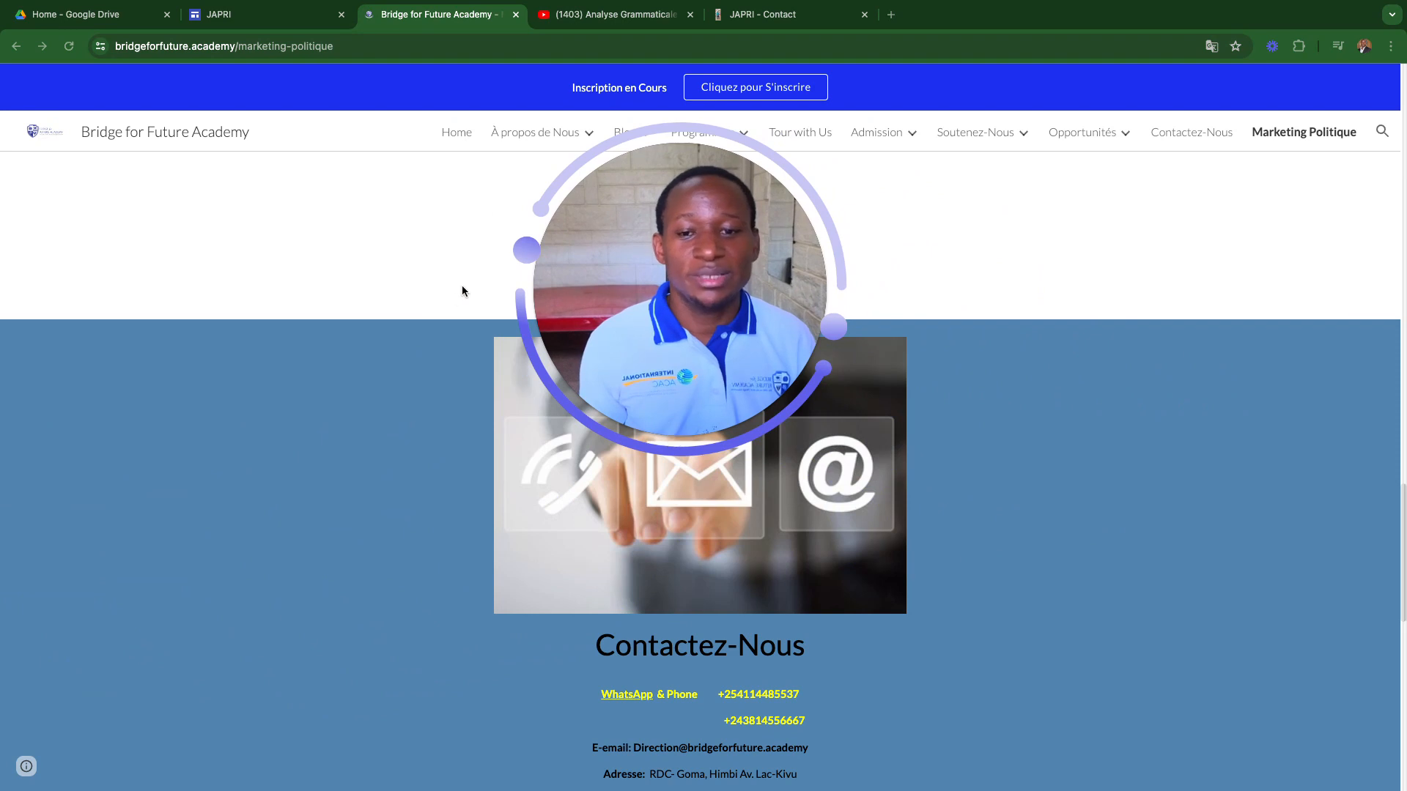
{"action": "mouse_move", "coordinate": [733, 416]}
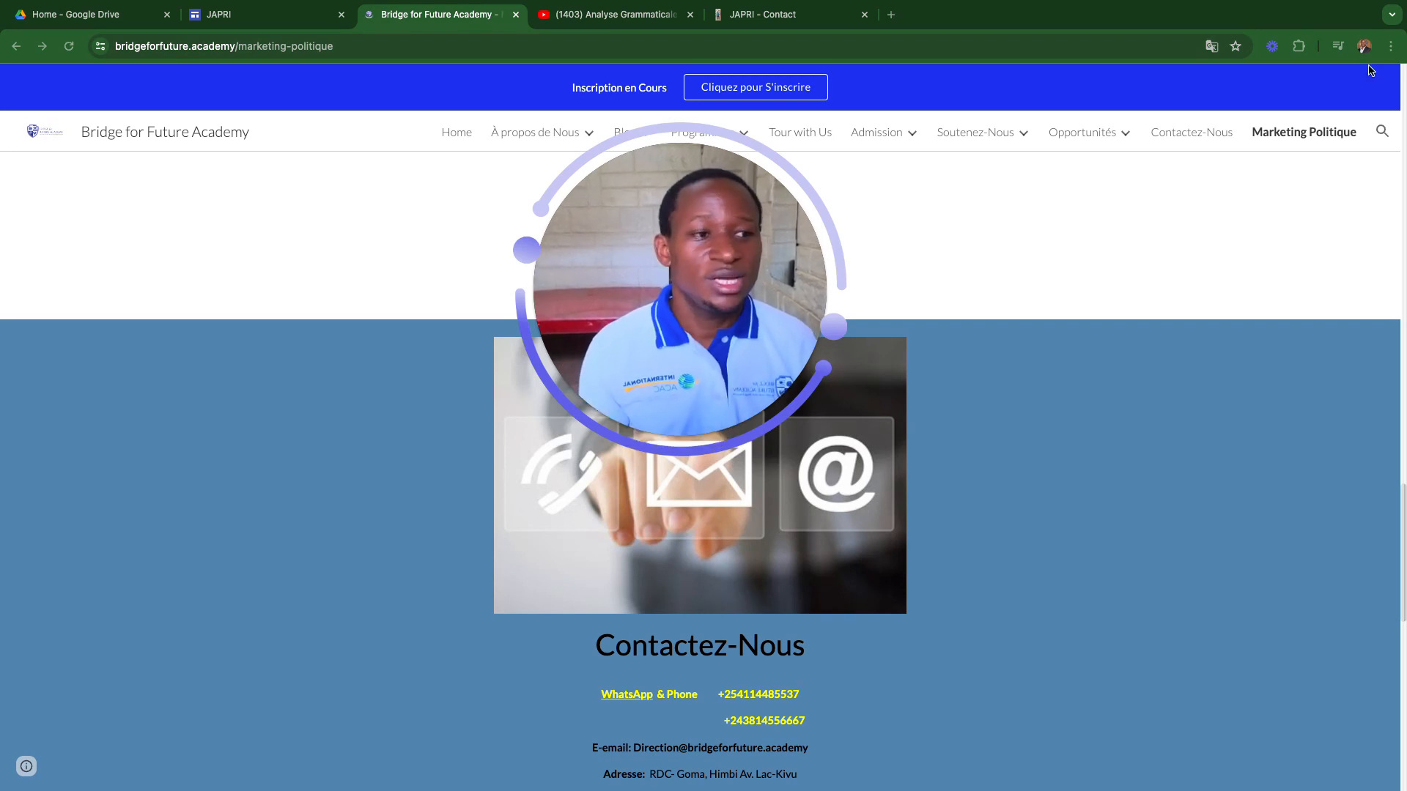
{"action": "mouse_move", "coordinate": [1187, 4]}
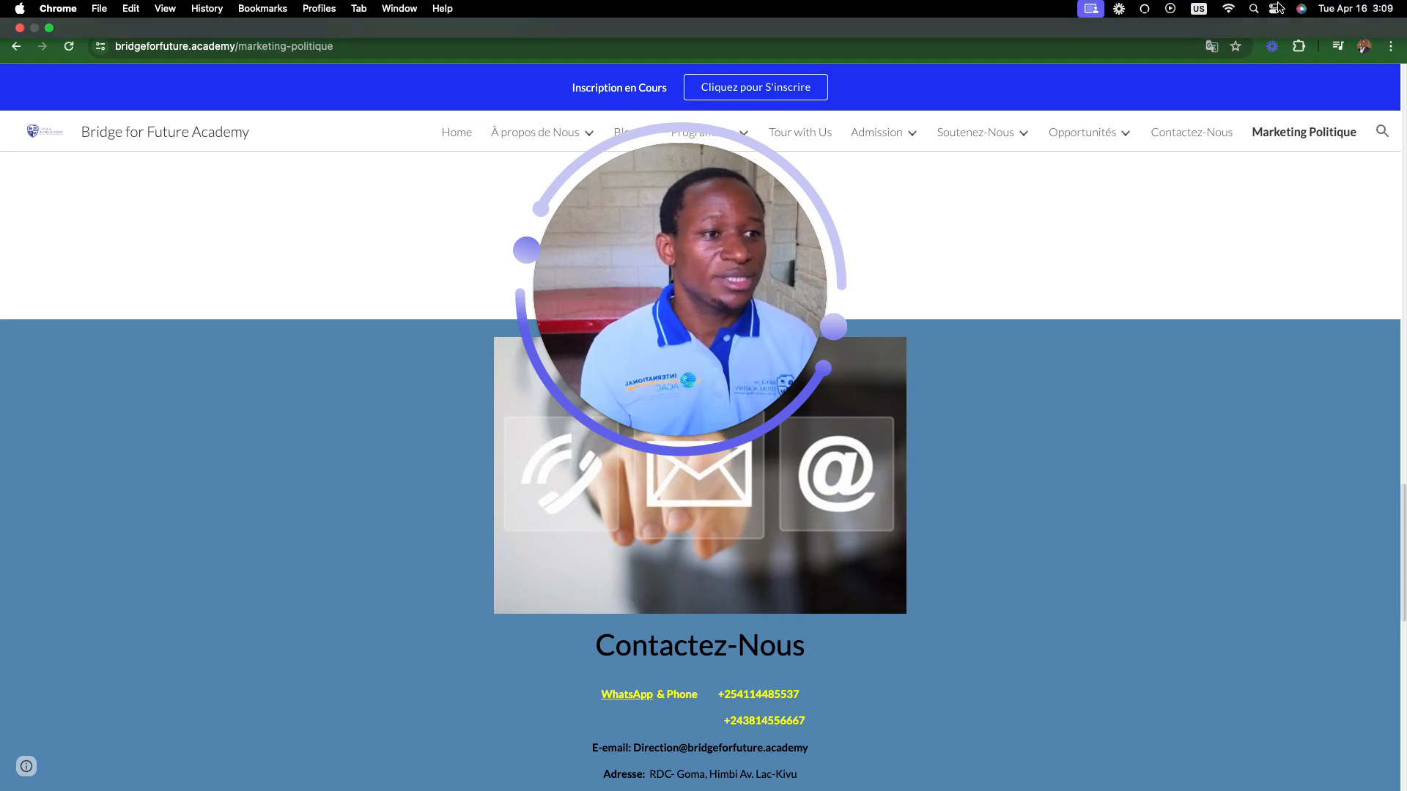
{"action": "left_click", "coordinate": [1171, 9]}
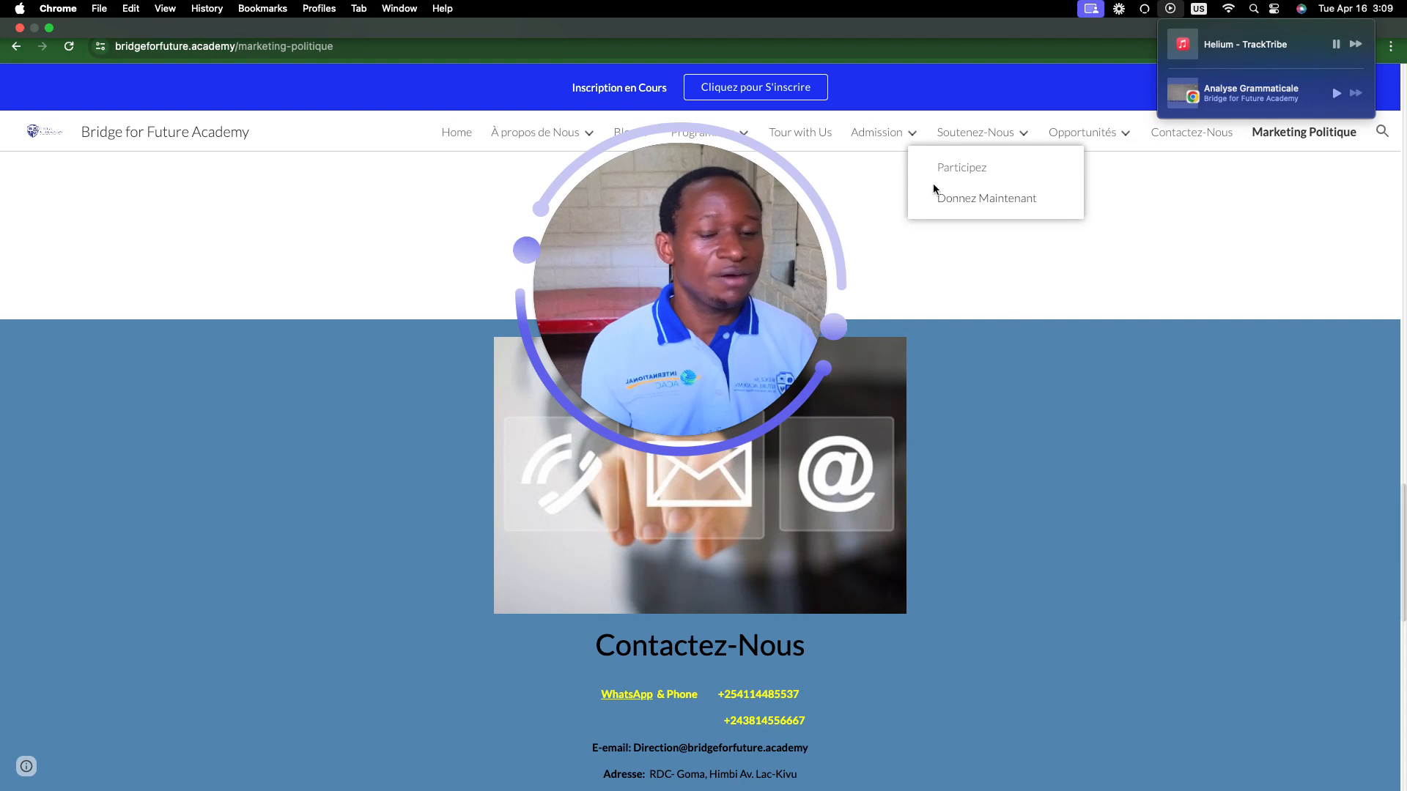
{"action": "left_click", "coordinate": [400, 398]}
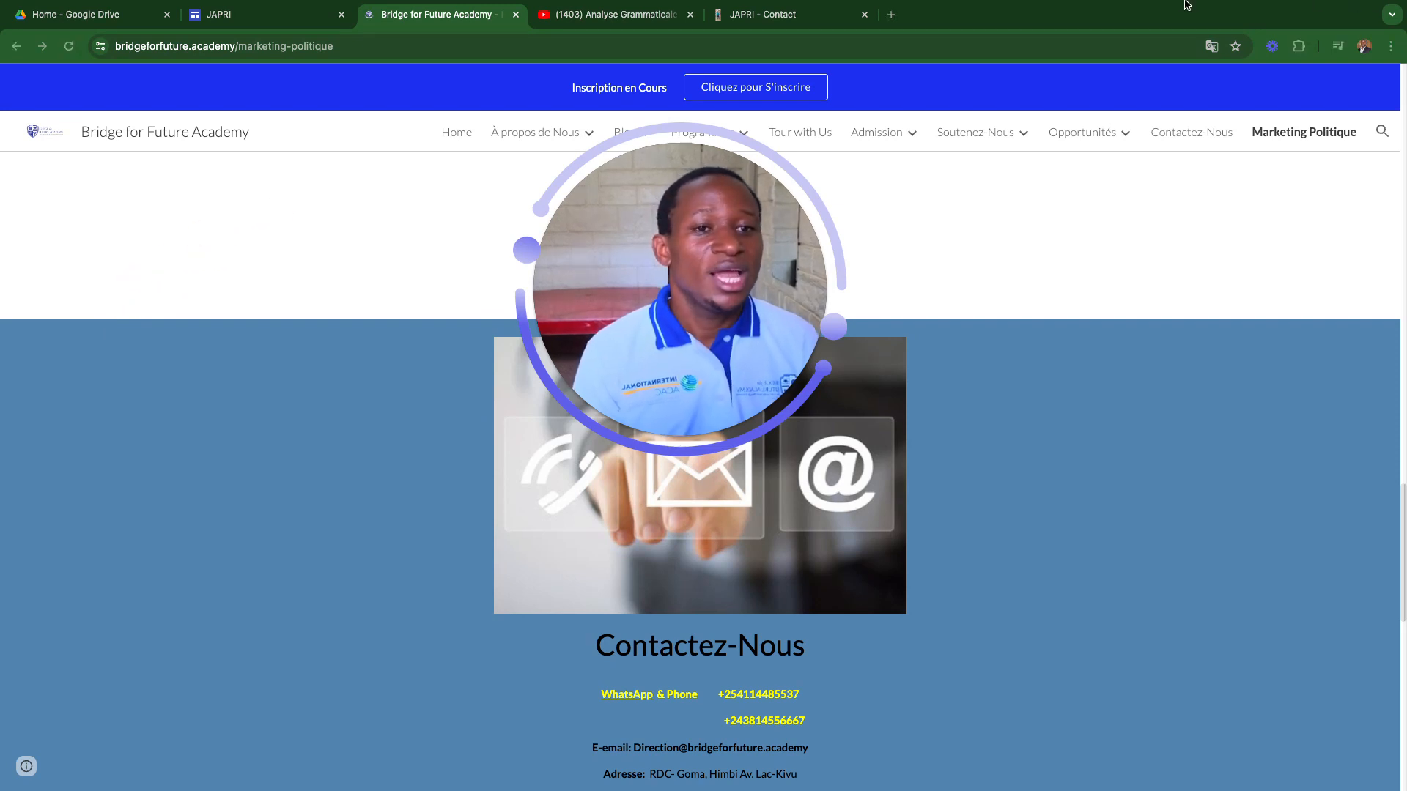
{"action": "mouse_move", "coordinate": [1073, 6]}
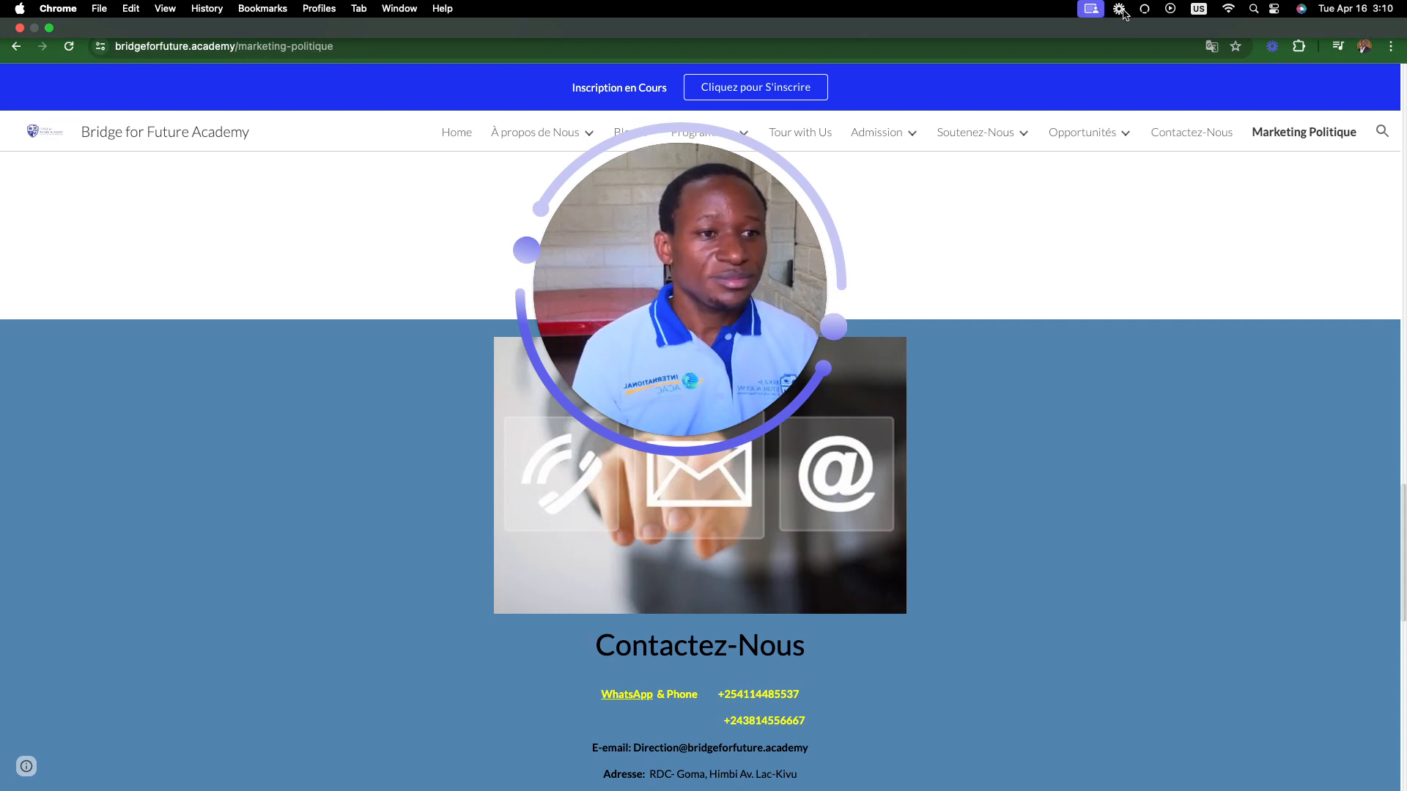
{"action": "left_click", "coordinate": [1091, 8]}
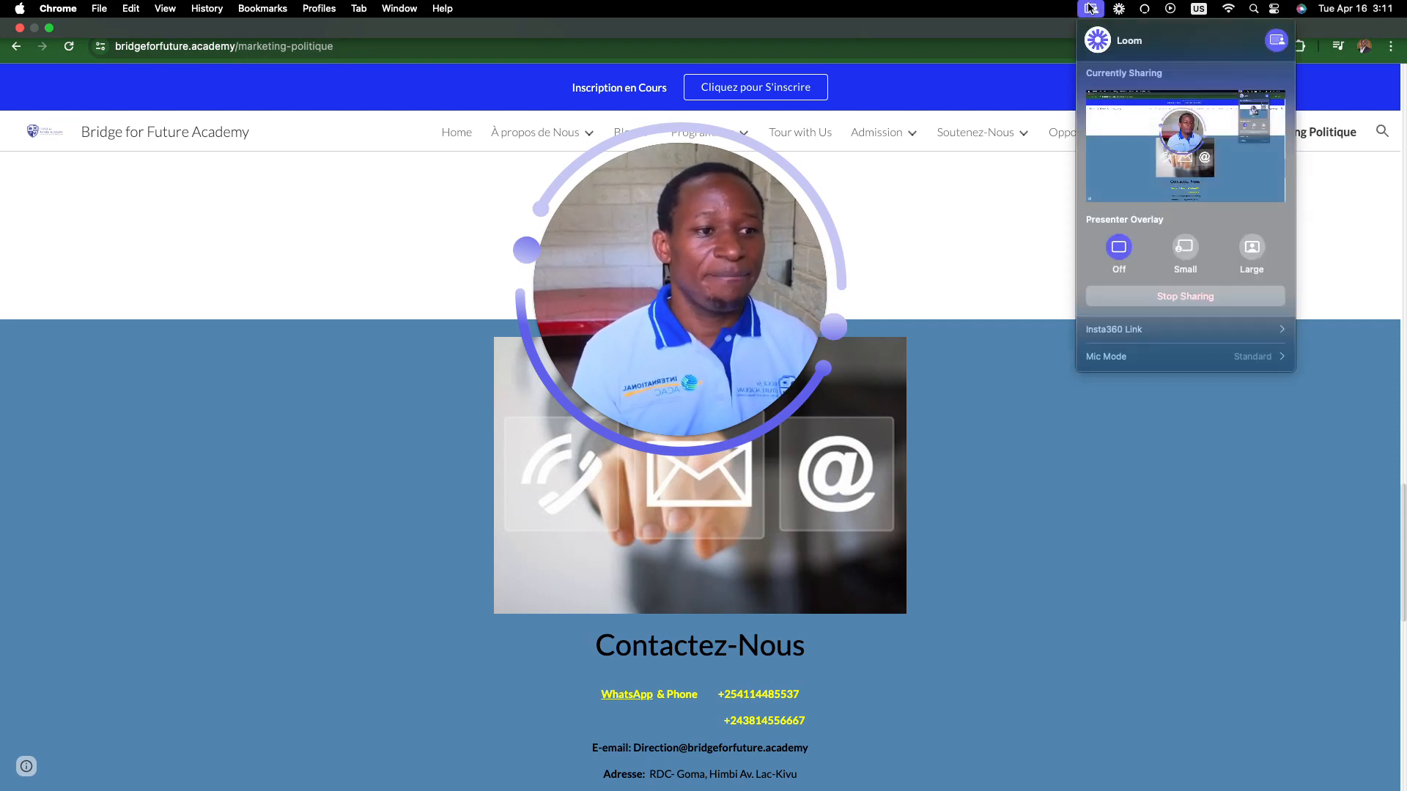